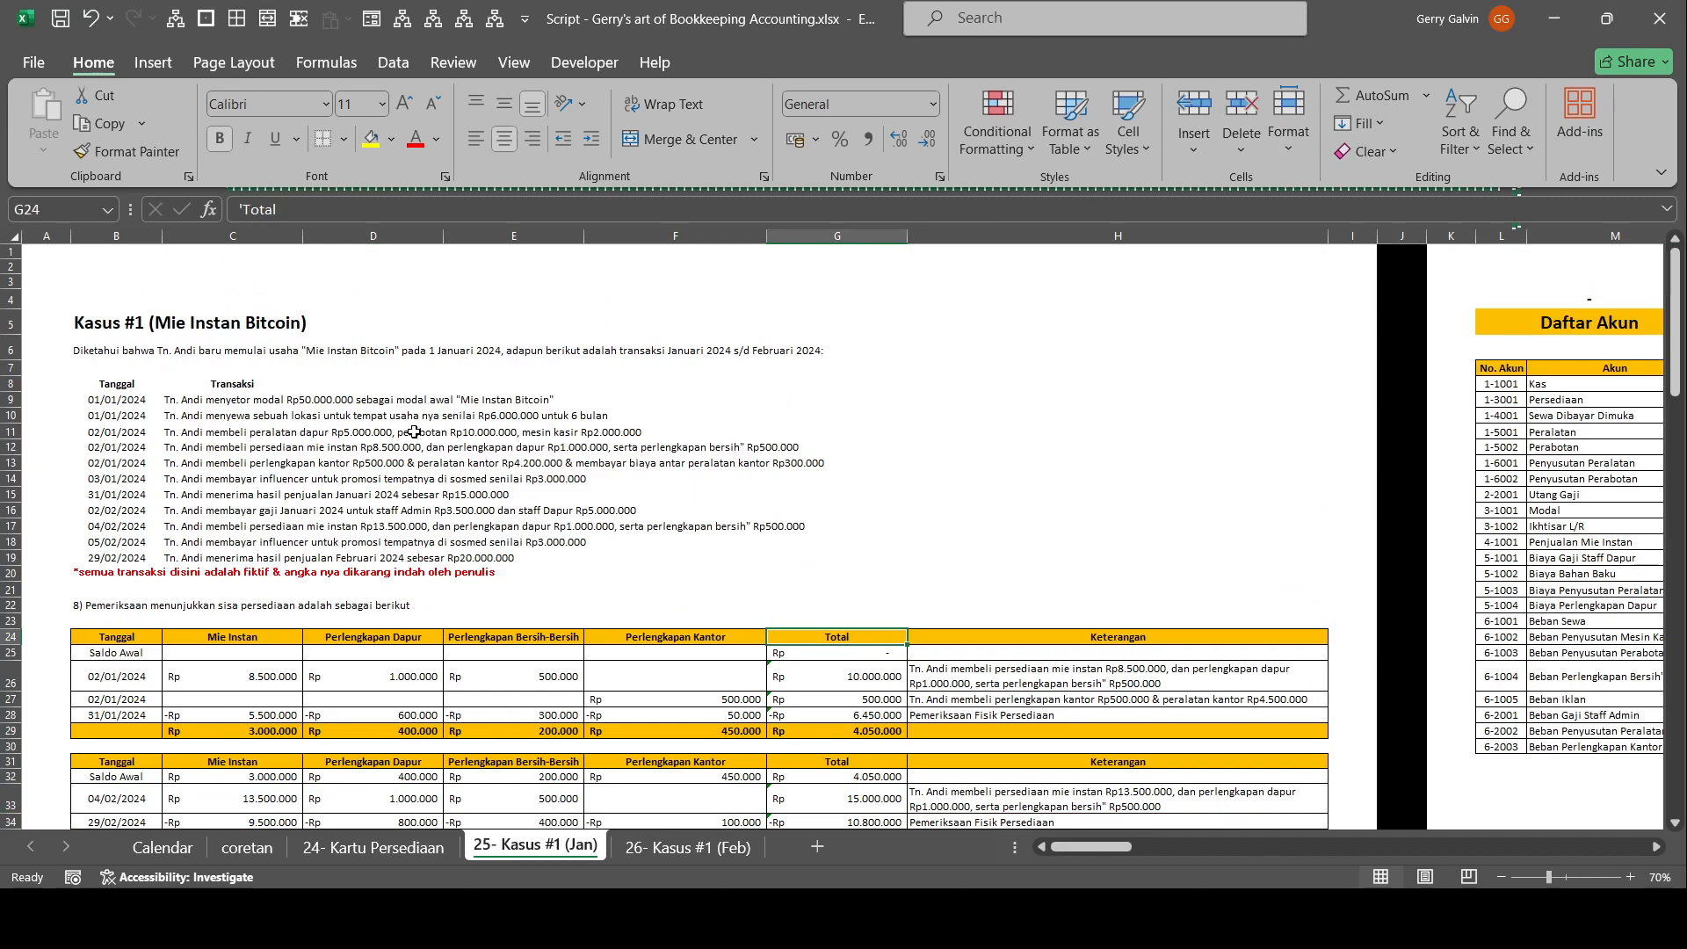
Review the January to February 2024 transaction list of Kasus #1 and the inventory and depreciation tables below it.
{"action": "scroll", "coordinate": [378, 430], "scroll_direction": "up", "scroll_amount": 2}
{"action": "left_click_drag", "start_coordinate": [492, 394], "coordinate": [27, 390]}
{"action": "scroll", "coordinate": [206, 497], "scroll_direction": "up", "scroll_amount": 2}
{"action": "left_click_drag", "start_coordinate": [188, 453], "coordinate": [460, 676]}
{"action": "scroll", "coordinate": [460, 506], "scroll_direction": "down", "scroll_amount": 2}
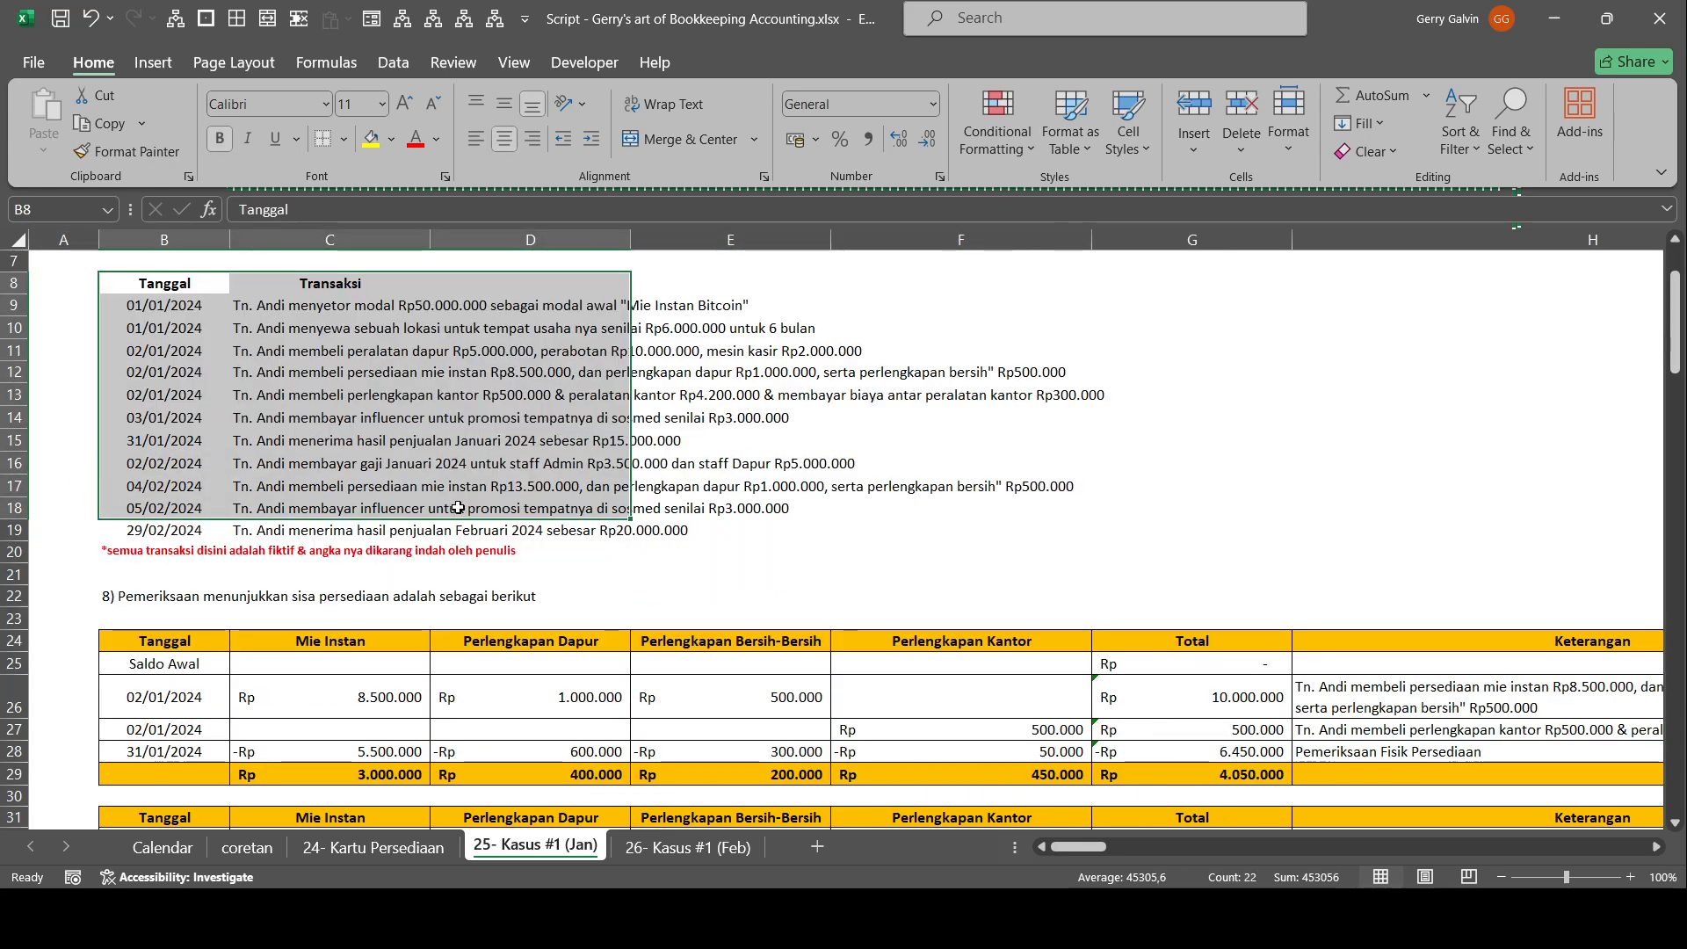
{"action": "left_click_drag", "start_coordinate": [197, 305], "coordinate": [1123, 533]}
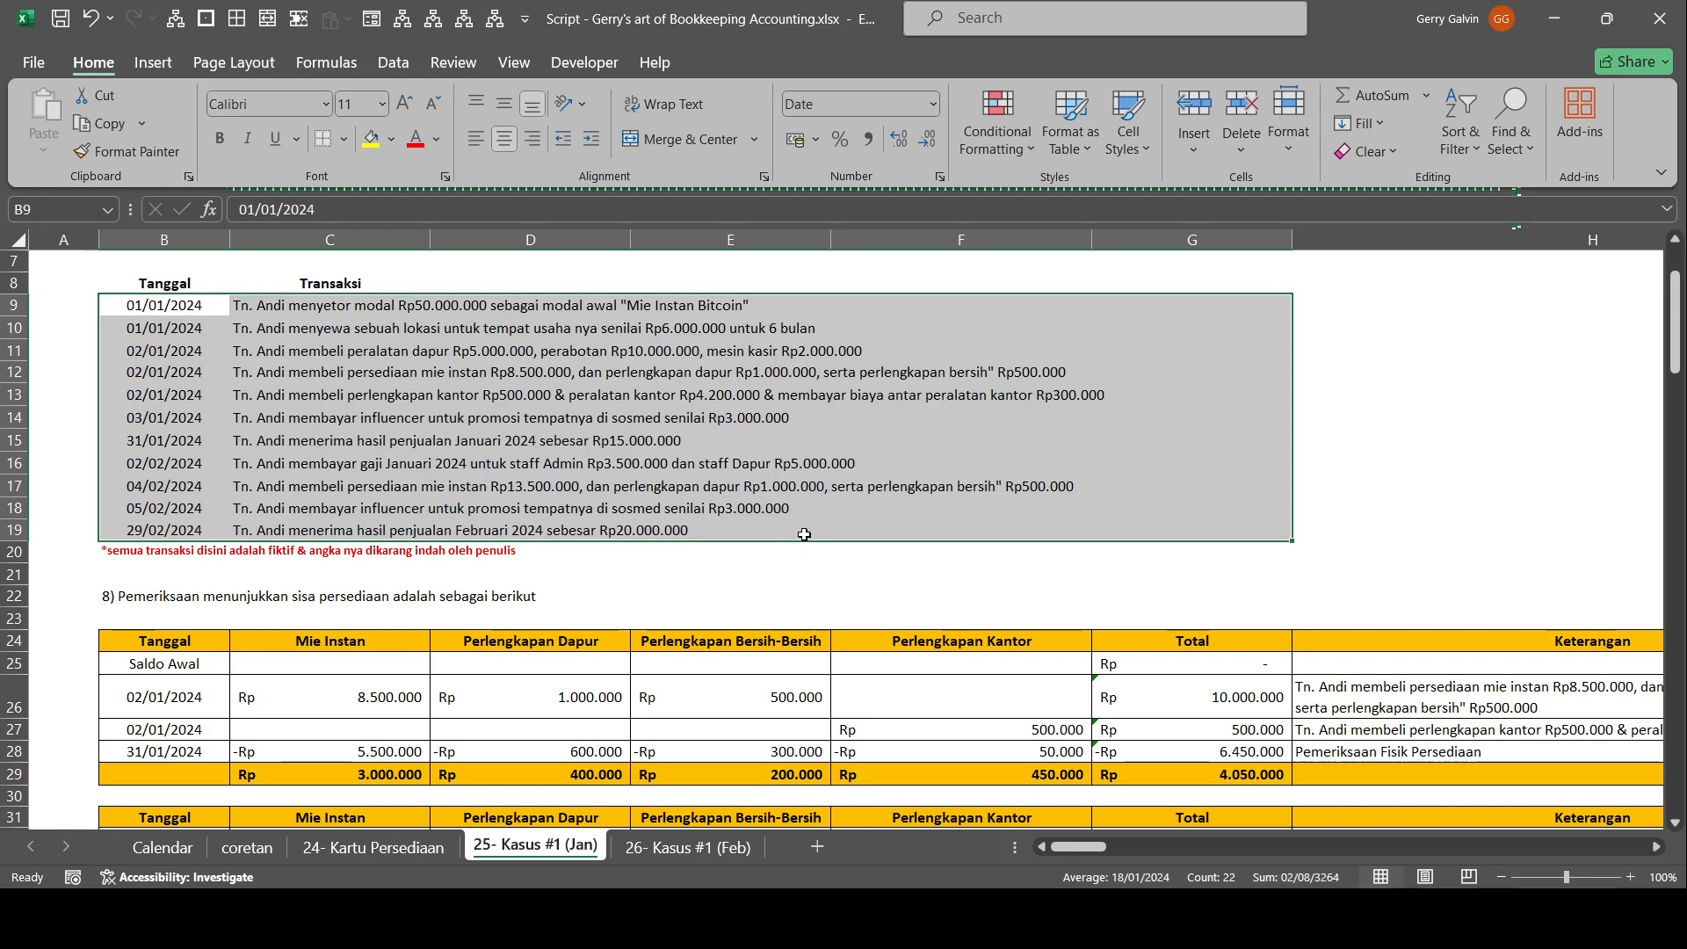
{"action": "scroll", "coordinate": [675, 480], "scroll_direction": "down", "scroll_amount": 7}
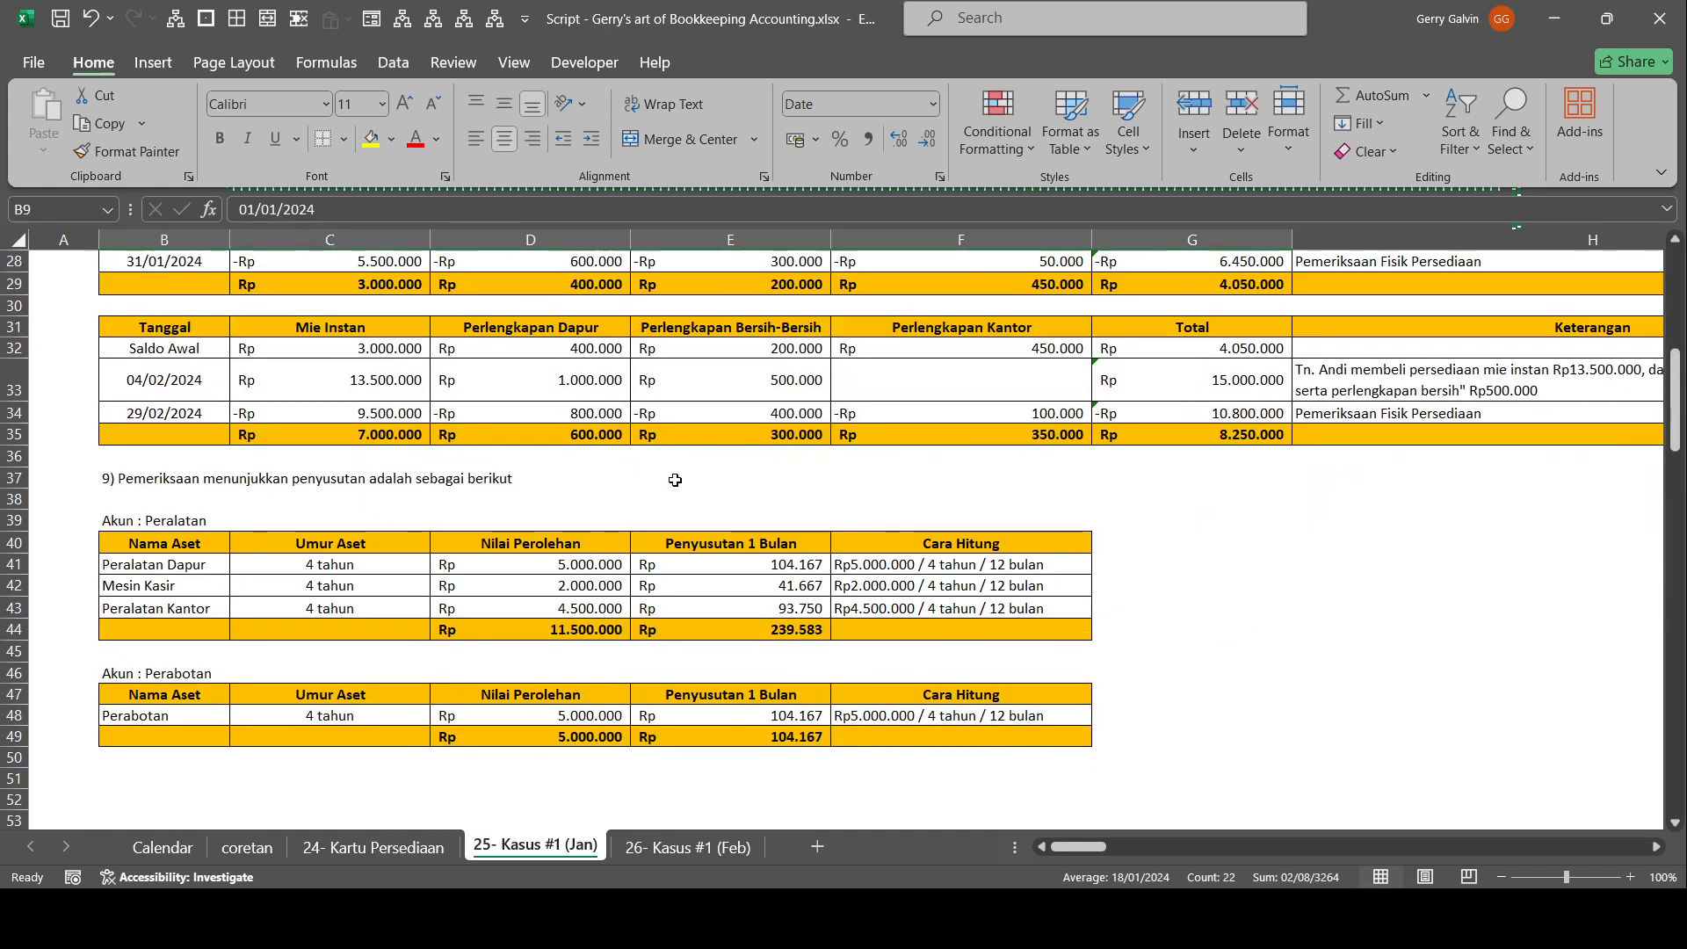
{"action": "scroll", "coordinate": [675, 480], "scroll_direction": "up", "scroll_amount": 9}
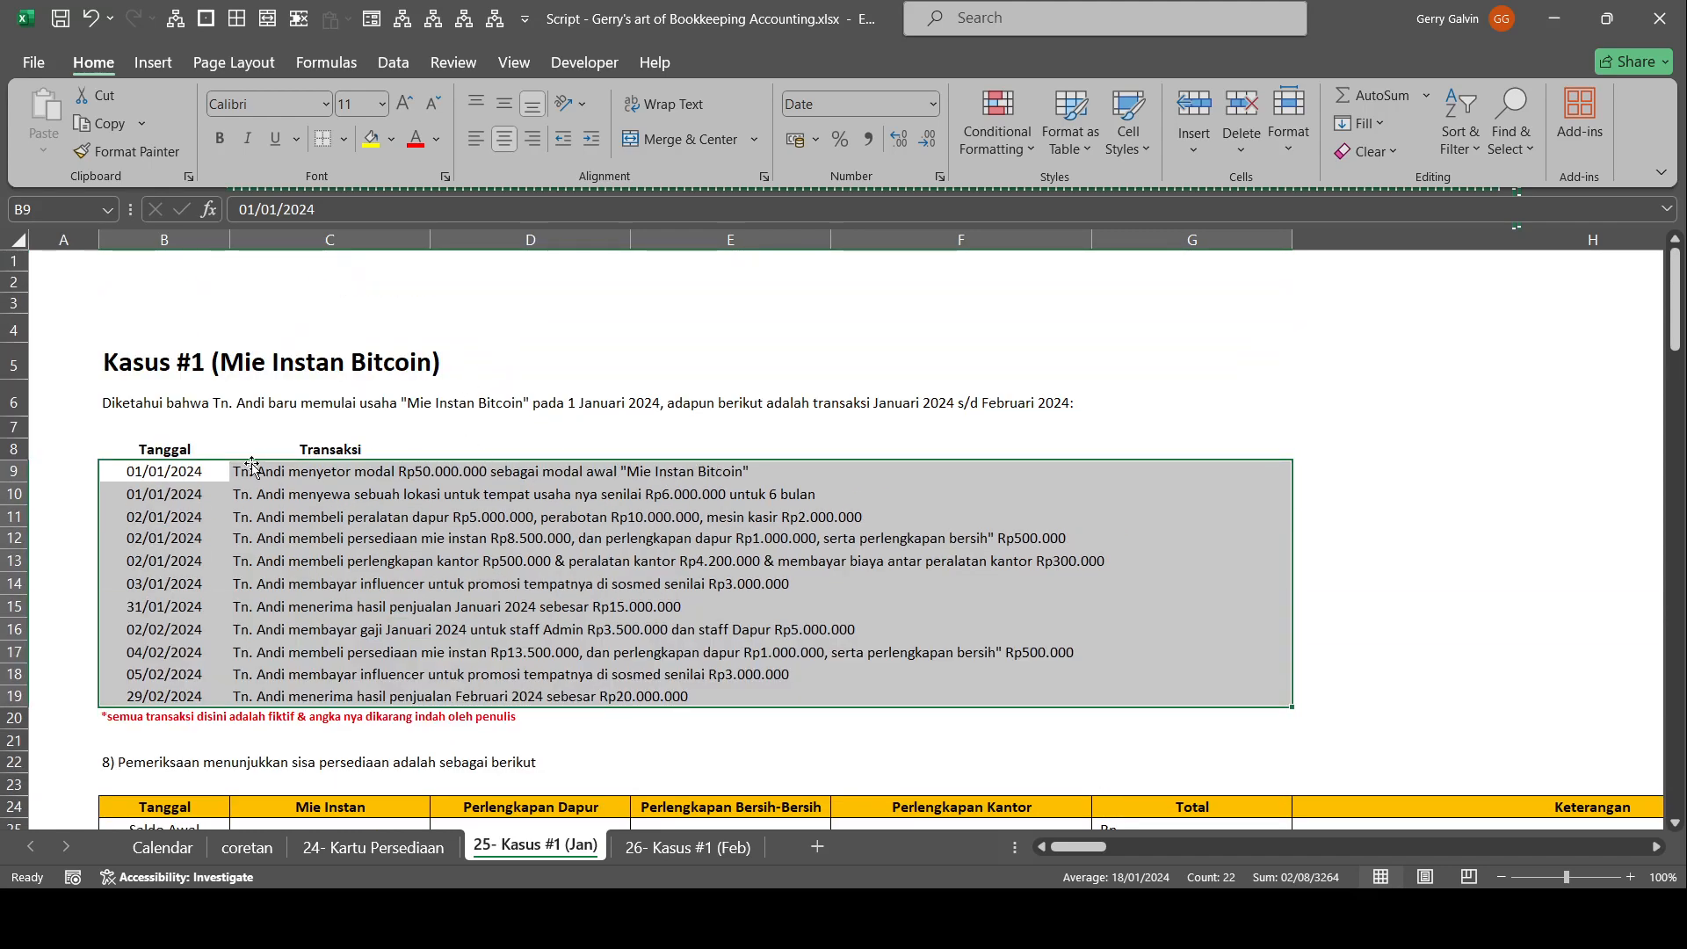
Remove the "8)" numbering from the inventory-check heading in B22, leaving "Pemeriksaan menunjukkan sisa persediaan adalah sebagai berikut".
{"action": "scroll", "coordinate": [237, 427], "scroll_direction": "down", "scroll_amount": 2}
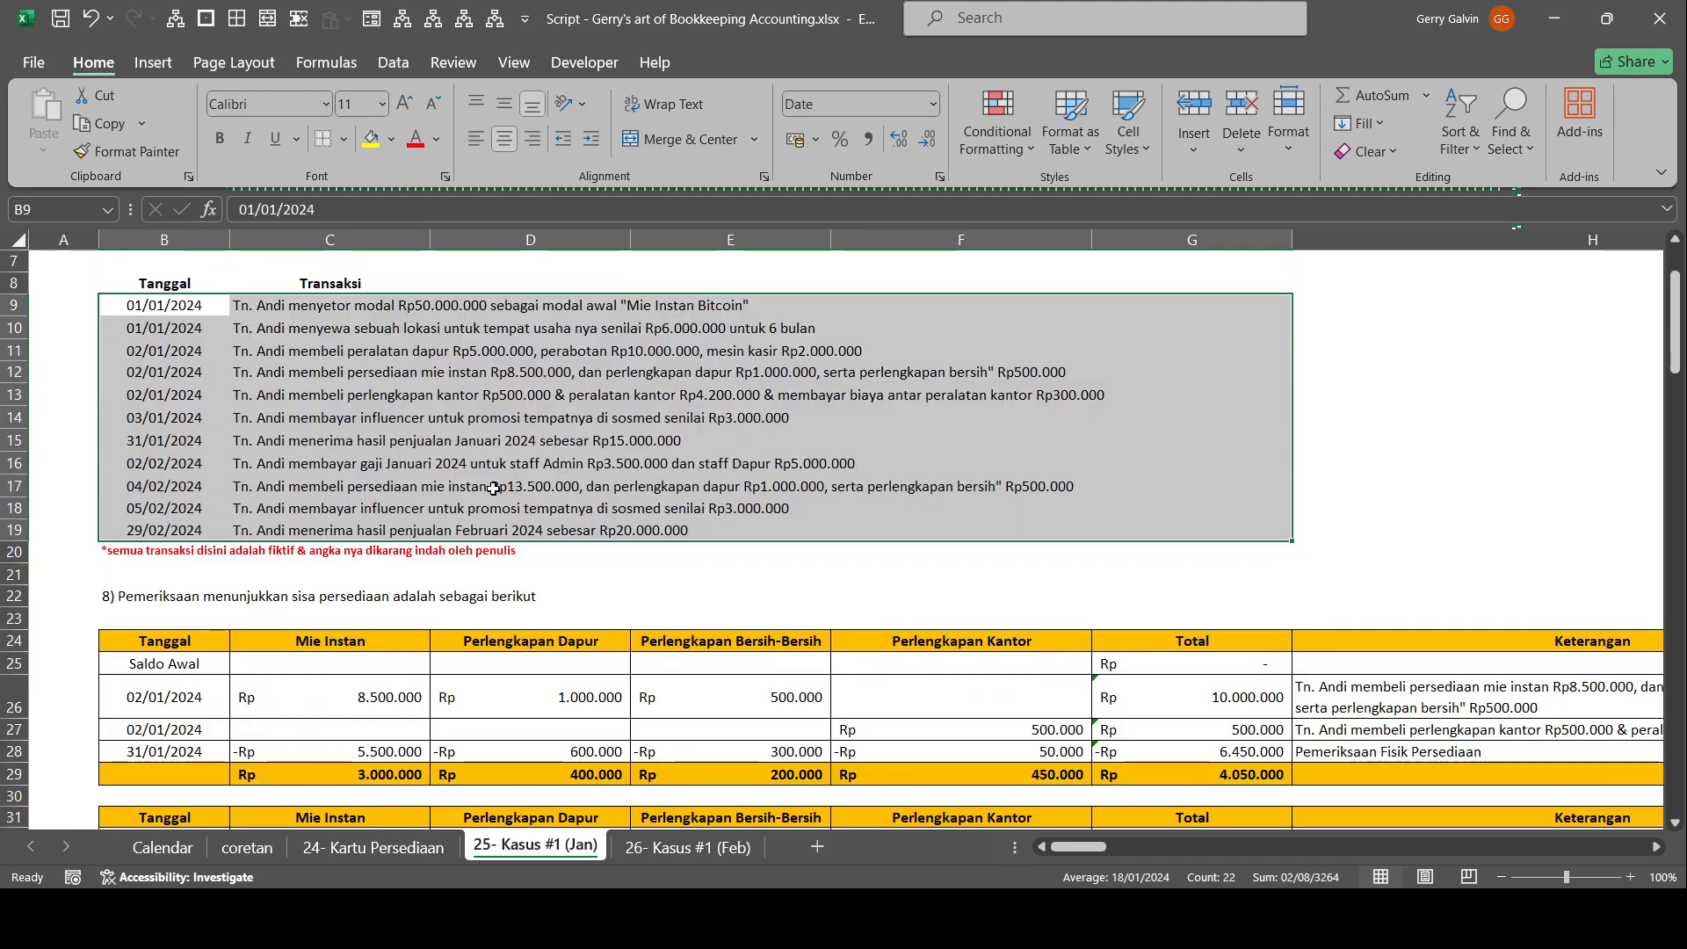
{"action": "left_click", "coordinate": [176, 596]}
{"action": "double_click", "coordinate": [176, 596]}
{"action": "key", "text": "Home"}
{"action": "key", "text": "Delete"}
{"action": "key", "text": "Delete"}
{"action": "key", "text": "Delete"}
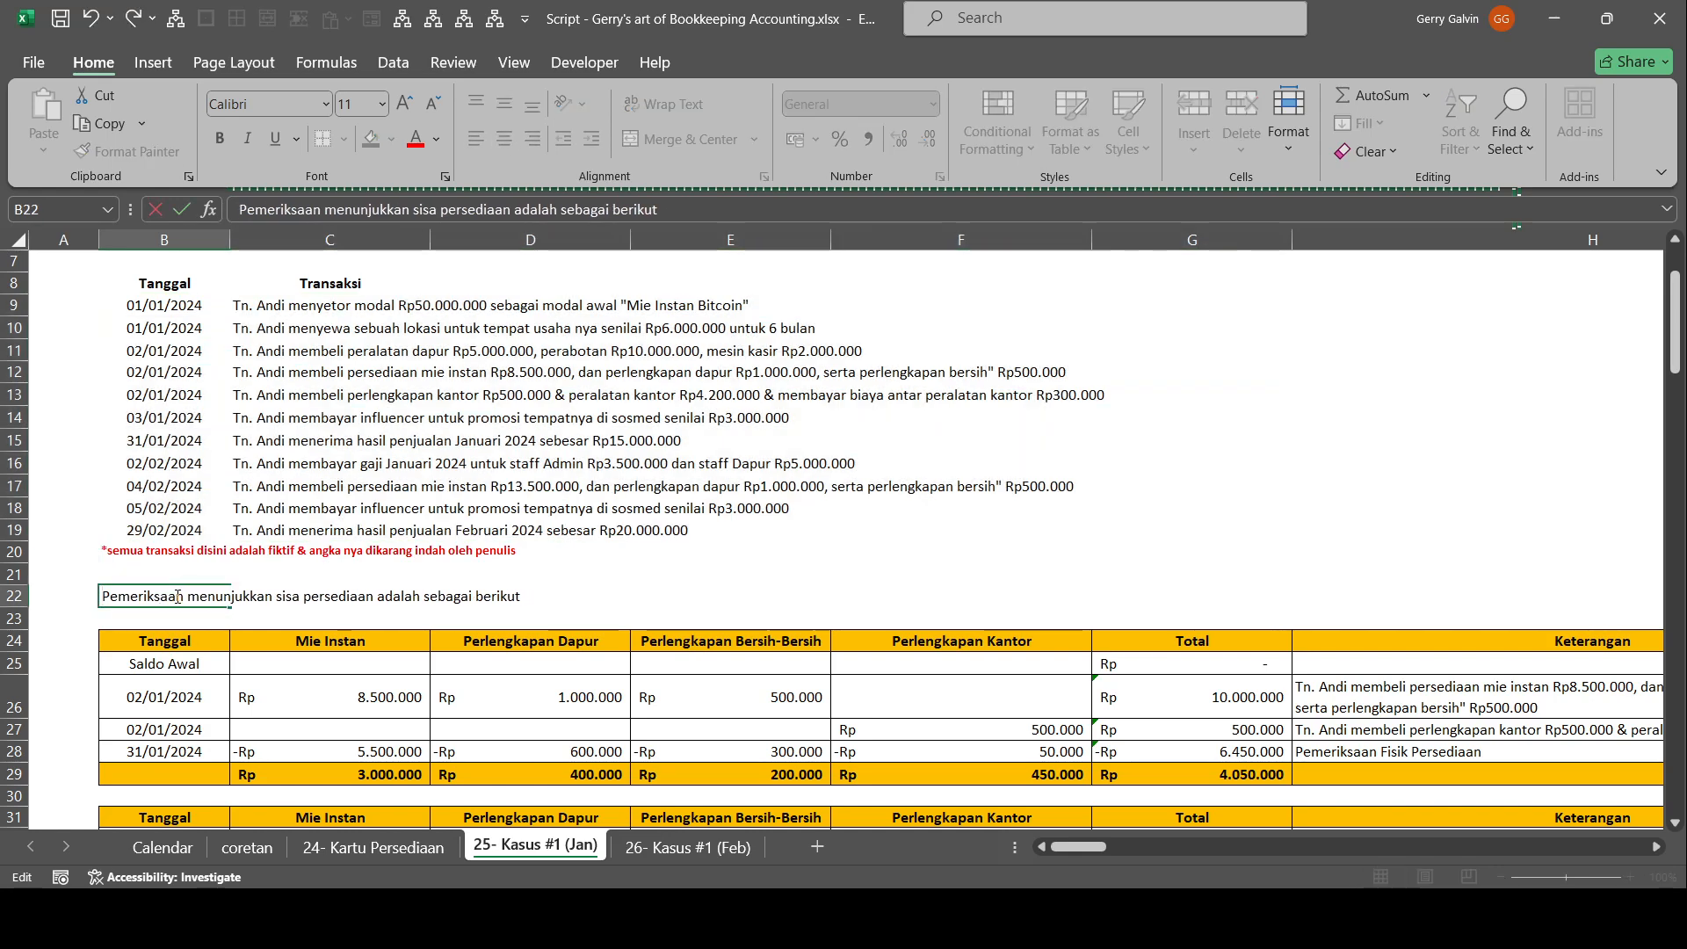
{"action": "key", "text": "Return"}
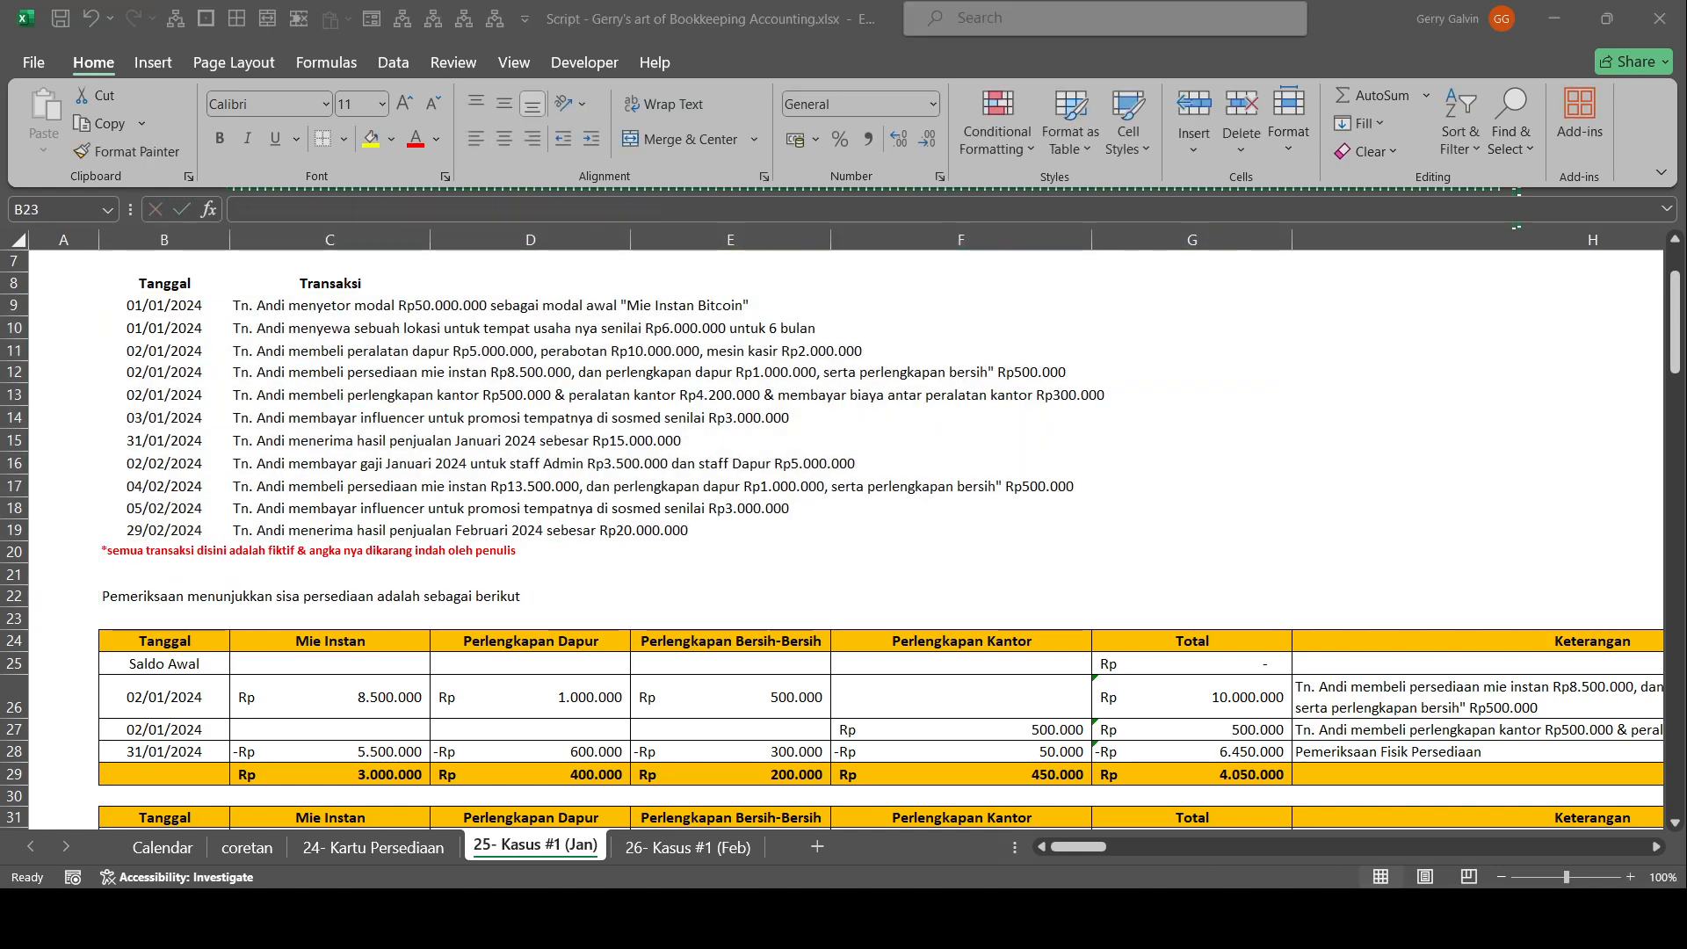
Remove the "9)" numbering from the depreciation heading in B37, leaving "Pemeriksaan menunjukkan penyusutan adalah sebagai berikut".
{"action": "scroll", "coordinate": [161, 692], "scroll_direction": "down", "scroll_amount": 4}
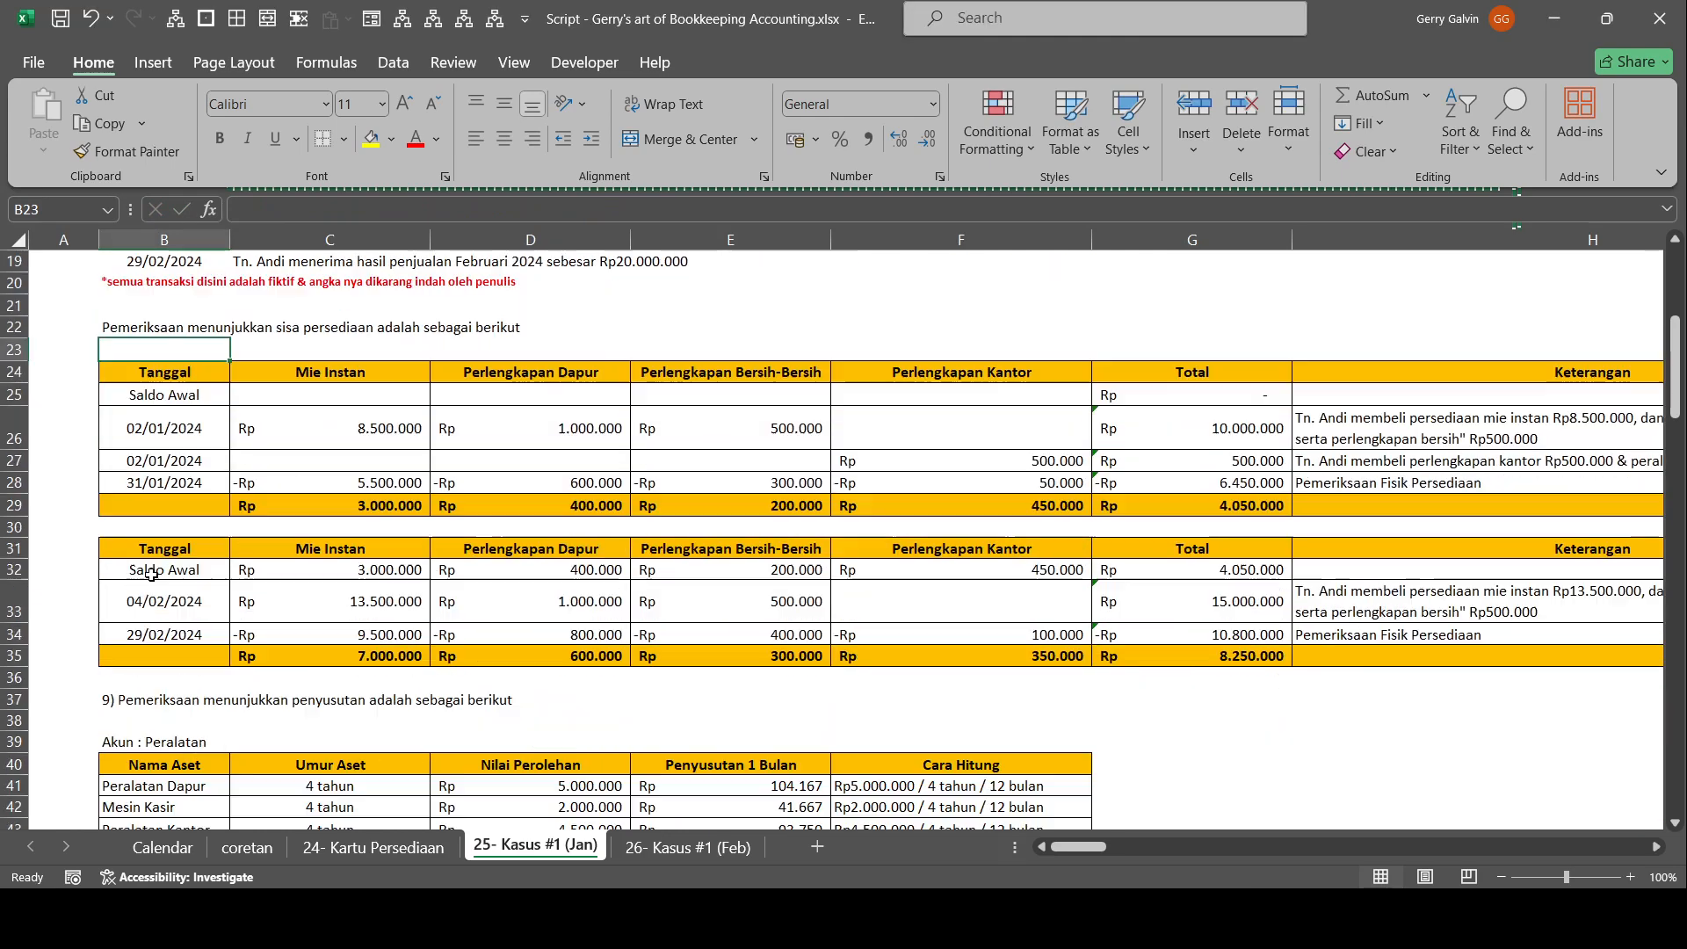
{"action": "double_click", "coordinate": [160, 692]}
{"action": "key", "text": "Home"}
{"action": "key", "text": "Delete"}
{"action": "key", "text": "Delete"}
{"action": "key", "text": "Delete"}
{"action": "key", "text": "Return"}
Examine the transaction list alongside the January and February 2024 inventory tables, including the stock purchase rows.
{"action": "scroll", "coordinate": [429, 566], "scroll_direction": "up", "scroll_amount": 5}
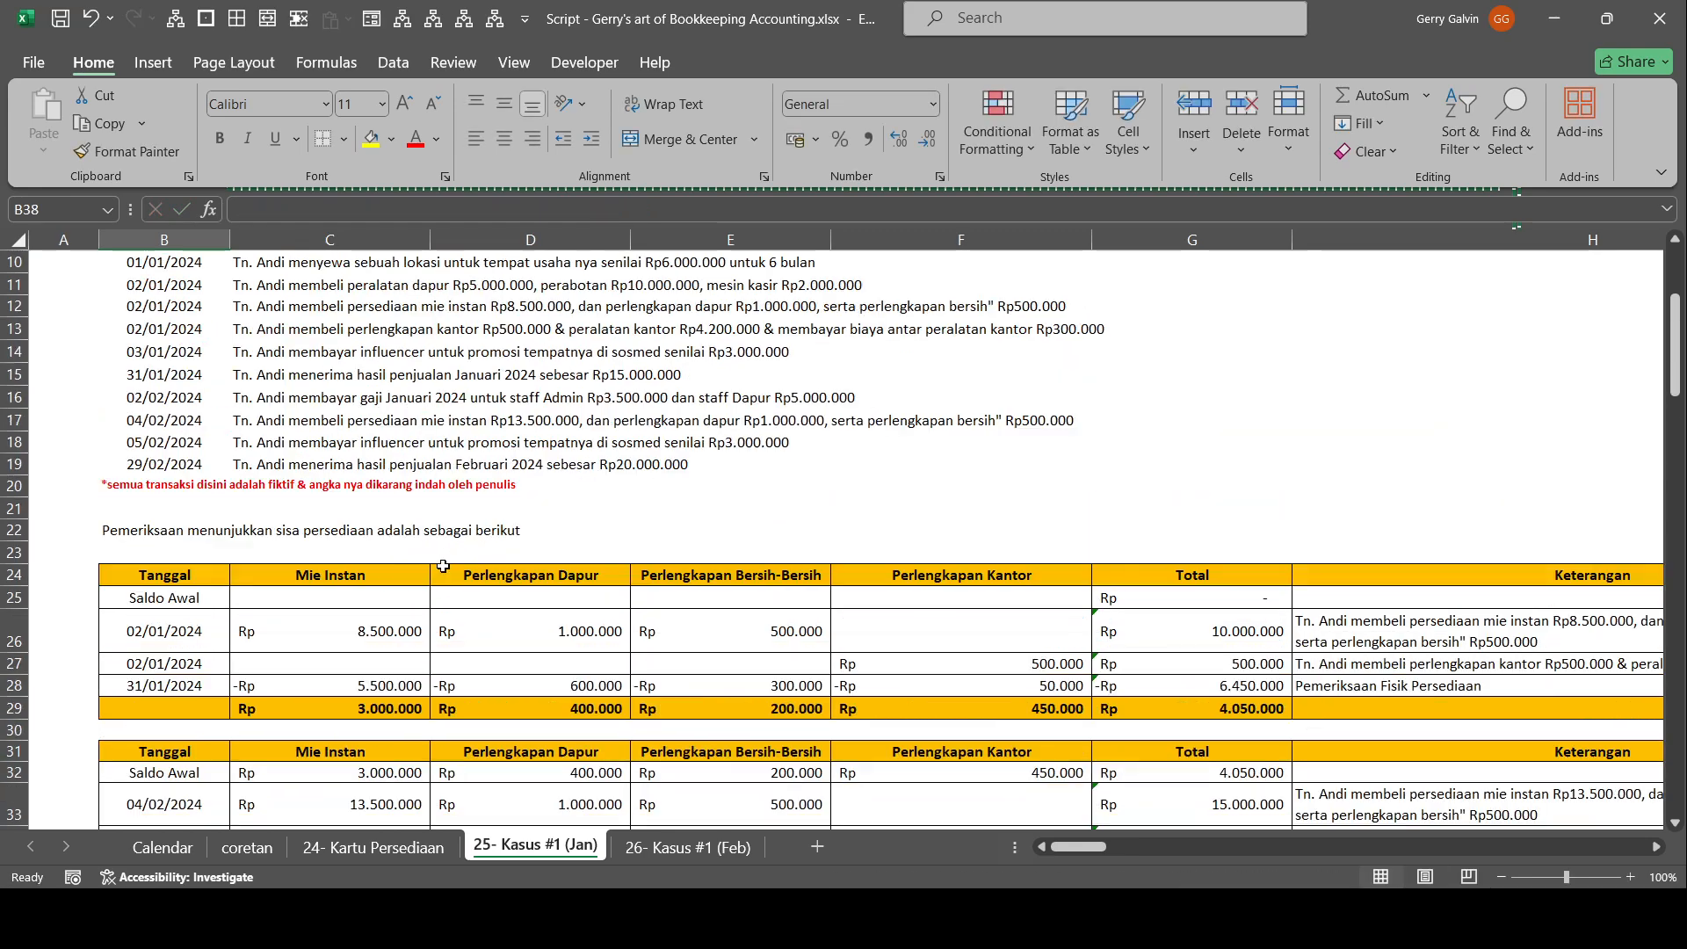
{"action": "scroll", "coordinate": [506, 536], "scroll_direction": "up", "scroll_amount": 1}
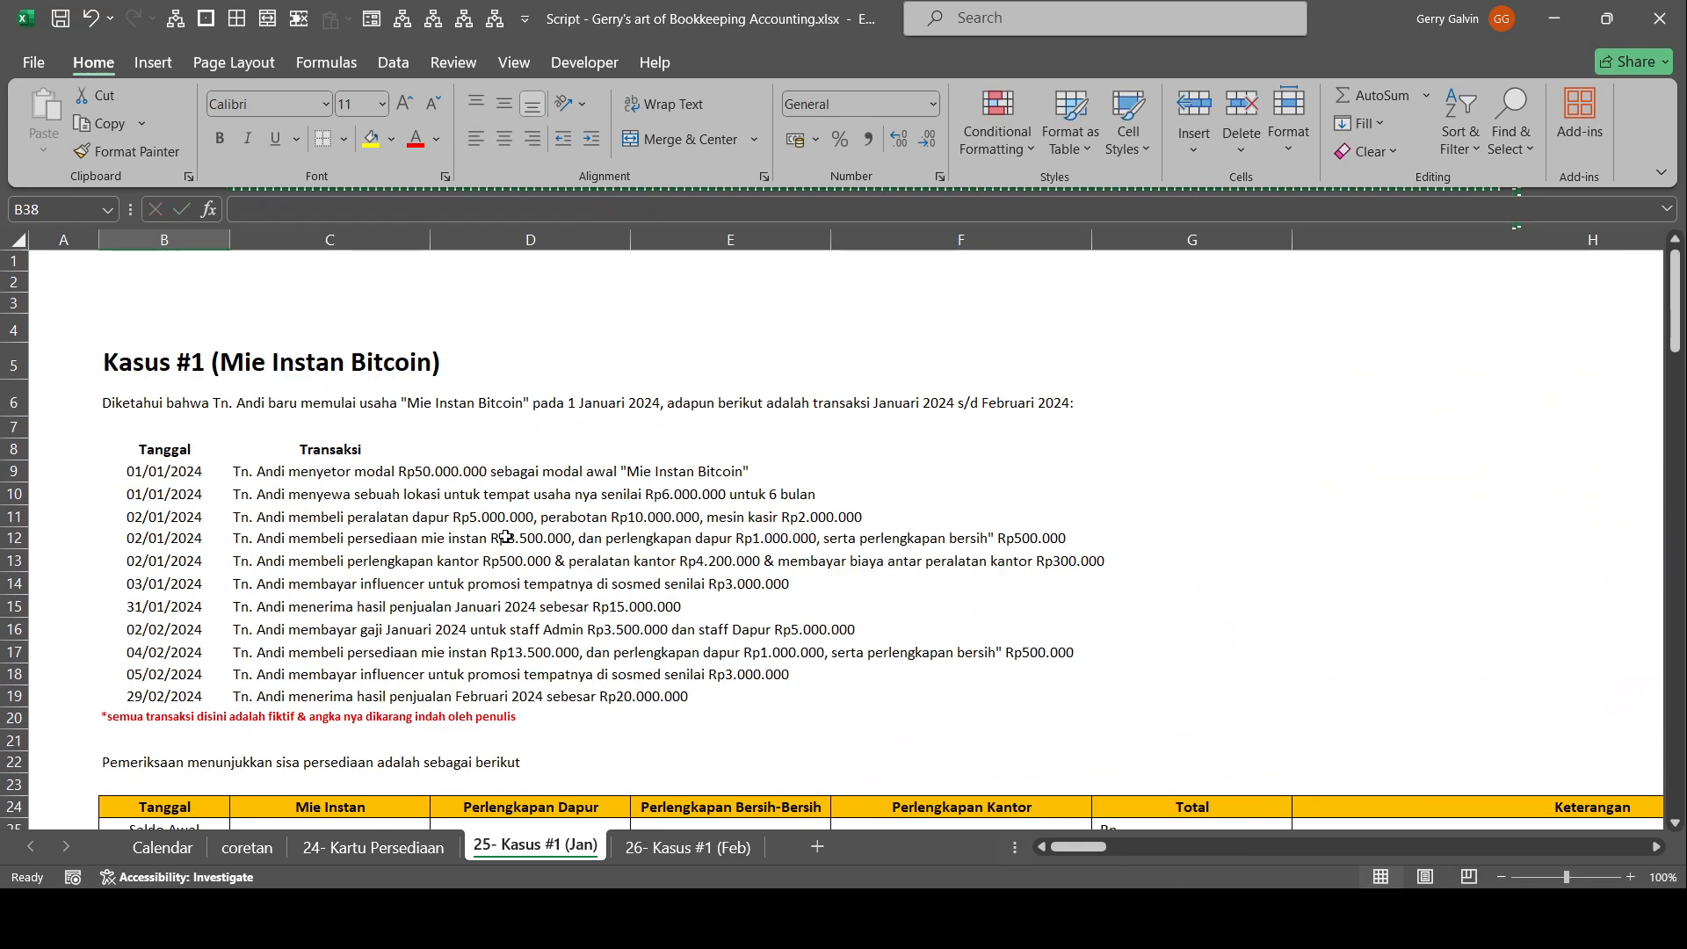
{"action": "left_click_drag", "start_coordinate": [195, 449], "coordinate": [387, 494]}
{"action": "scroll", "coordinate": [359, 393], "scroll_direction": "down", "scroll_amount": 4}
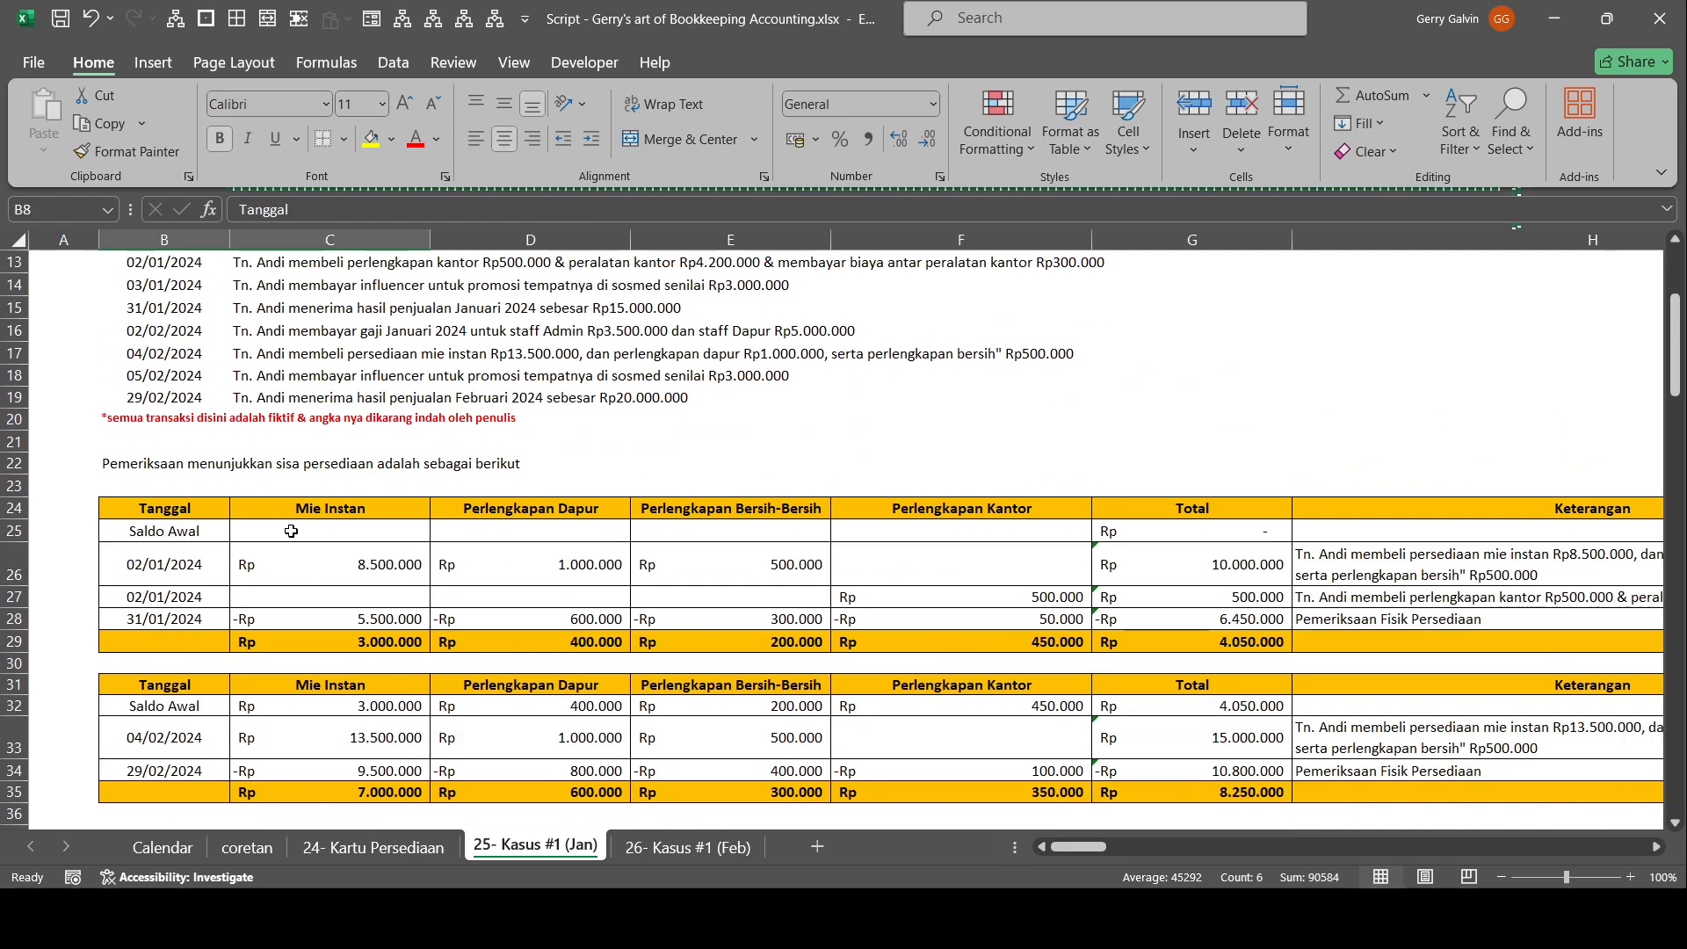
{"action": "left_click_drag", "start_coordinate": [184, 463], "coordinate": [1423, 602]}
{"action": "scroll", "coordinate": [1387, 630], "scroll_direction": "down", "scroll_amount": 3}
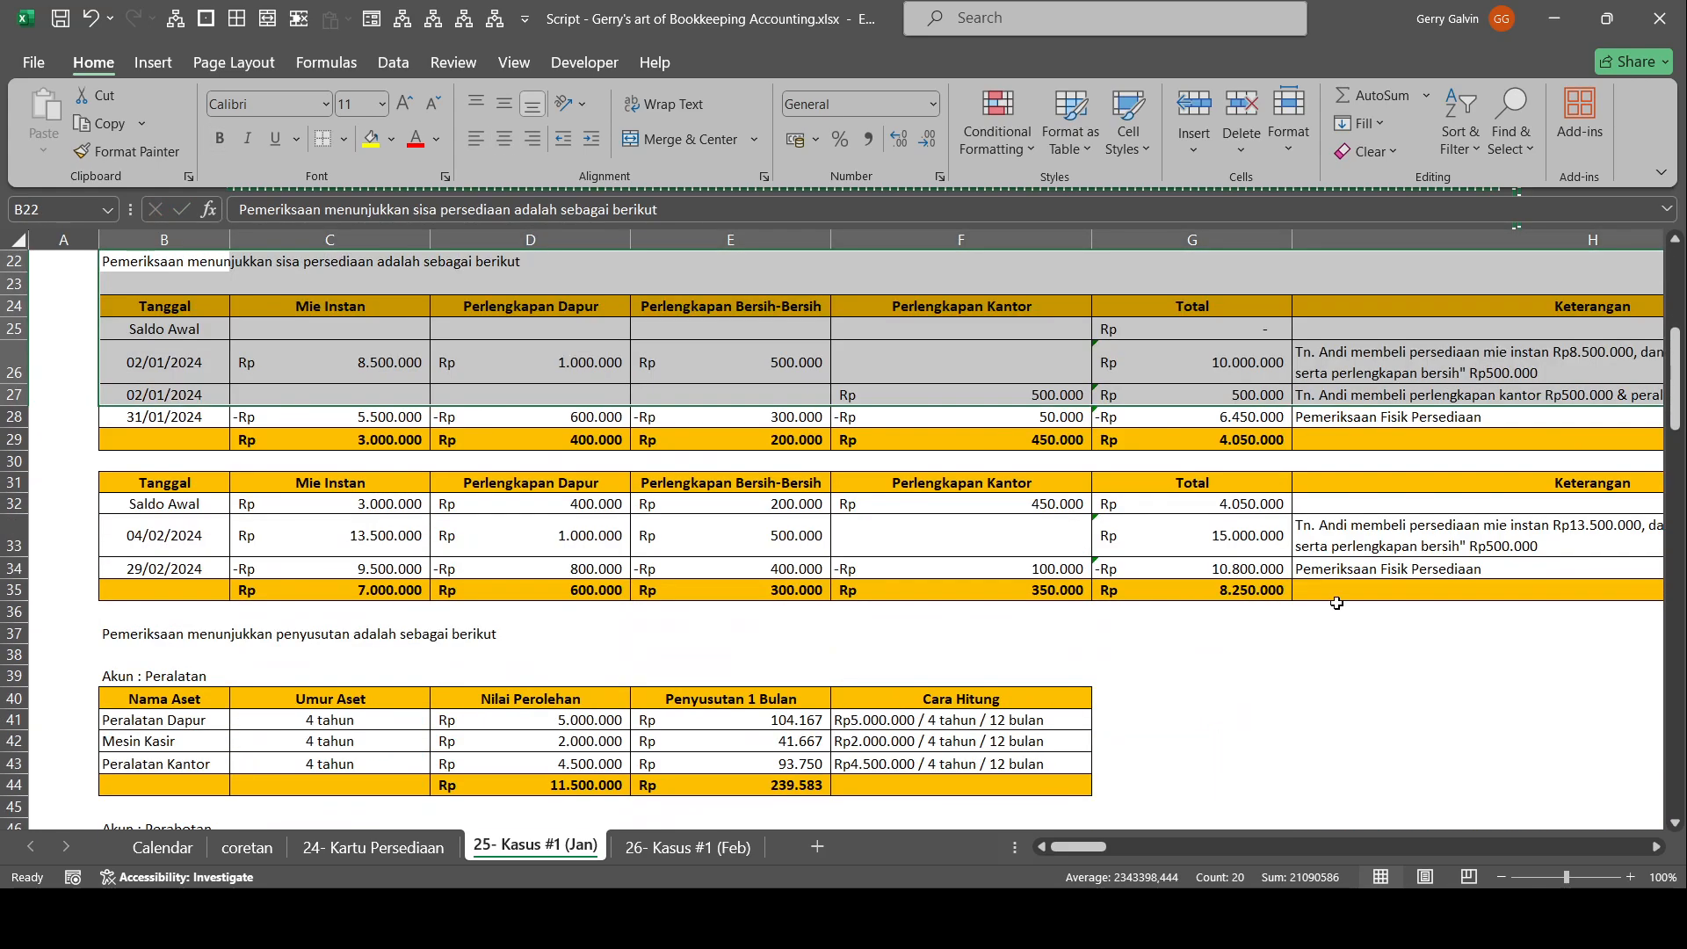
{"action": "scroll", "coordinate": [1142, 646], "scroll_direction": "down", "scroll_amount": 2}
{"action": "scroll", "coordinate": [376, 622], "scroll_direction": "up", "scroll_amount": 3}
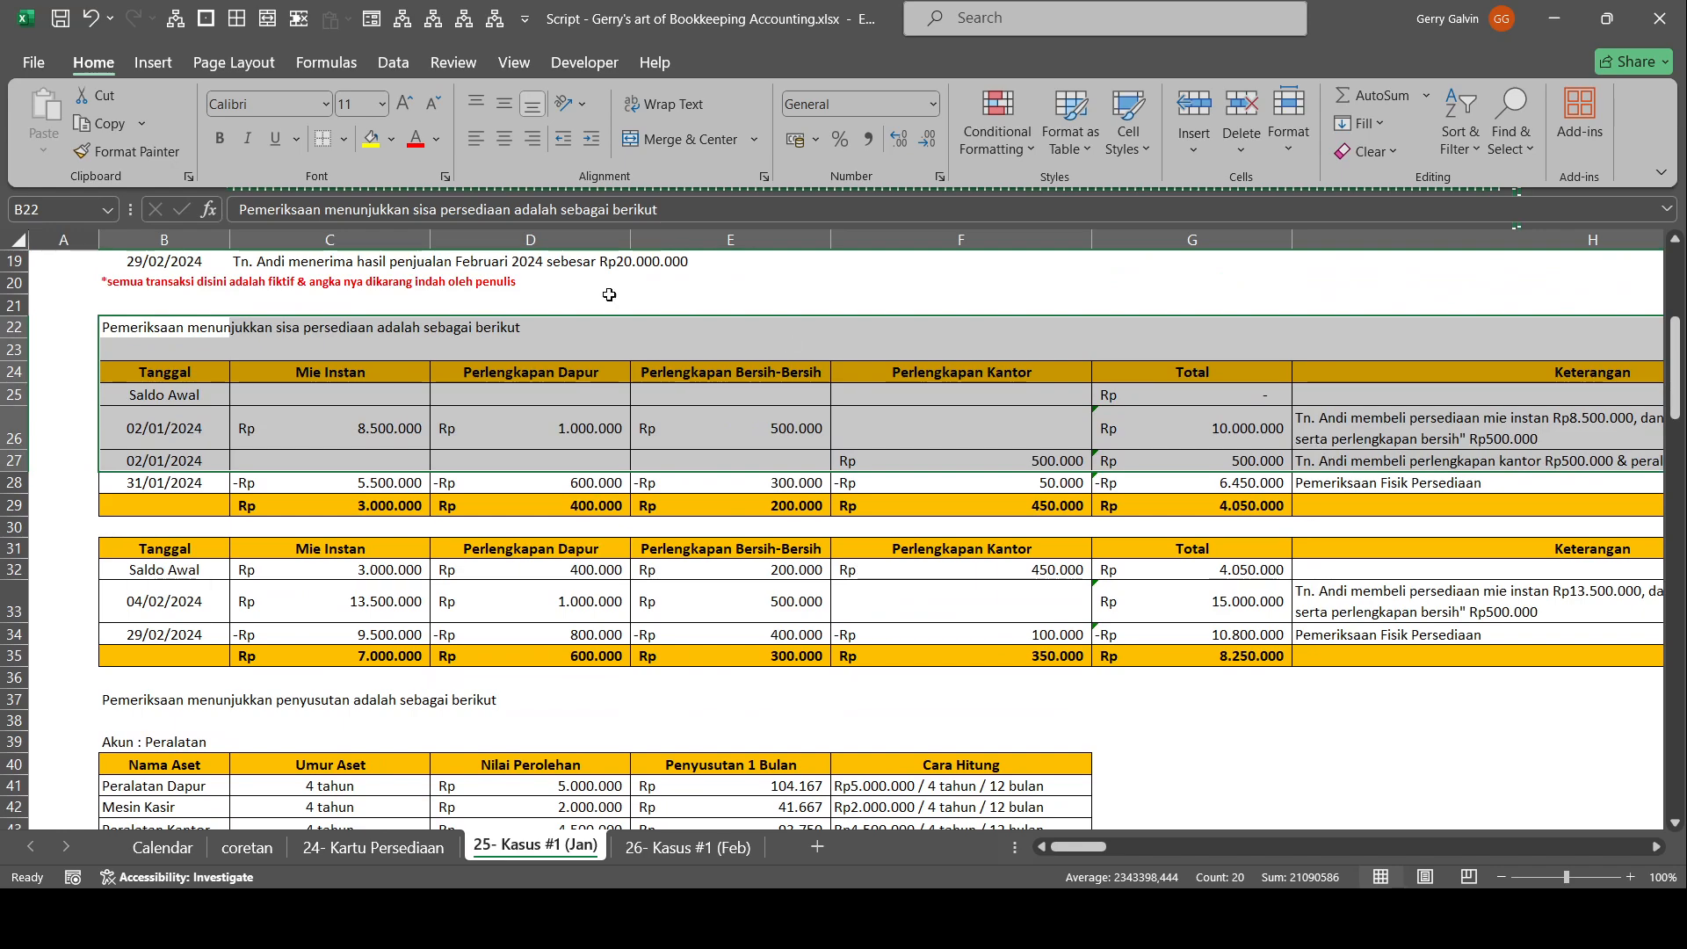
{"action": "scroll", "coordinate": [815, 639], "scroll_direction": "up", "scroll_amount": 3}
{"action": "scroll", "coordinate": [816, 638], "scroll_direction": "down", "scroll_amount": 3}
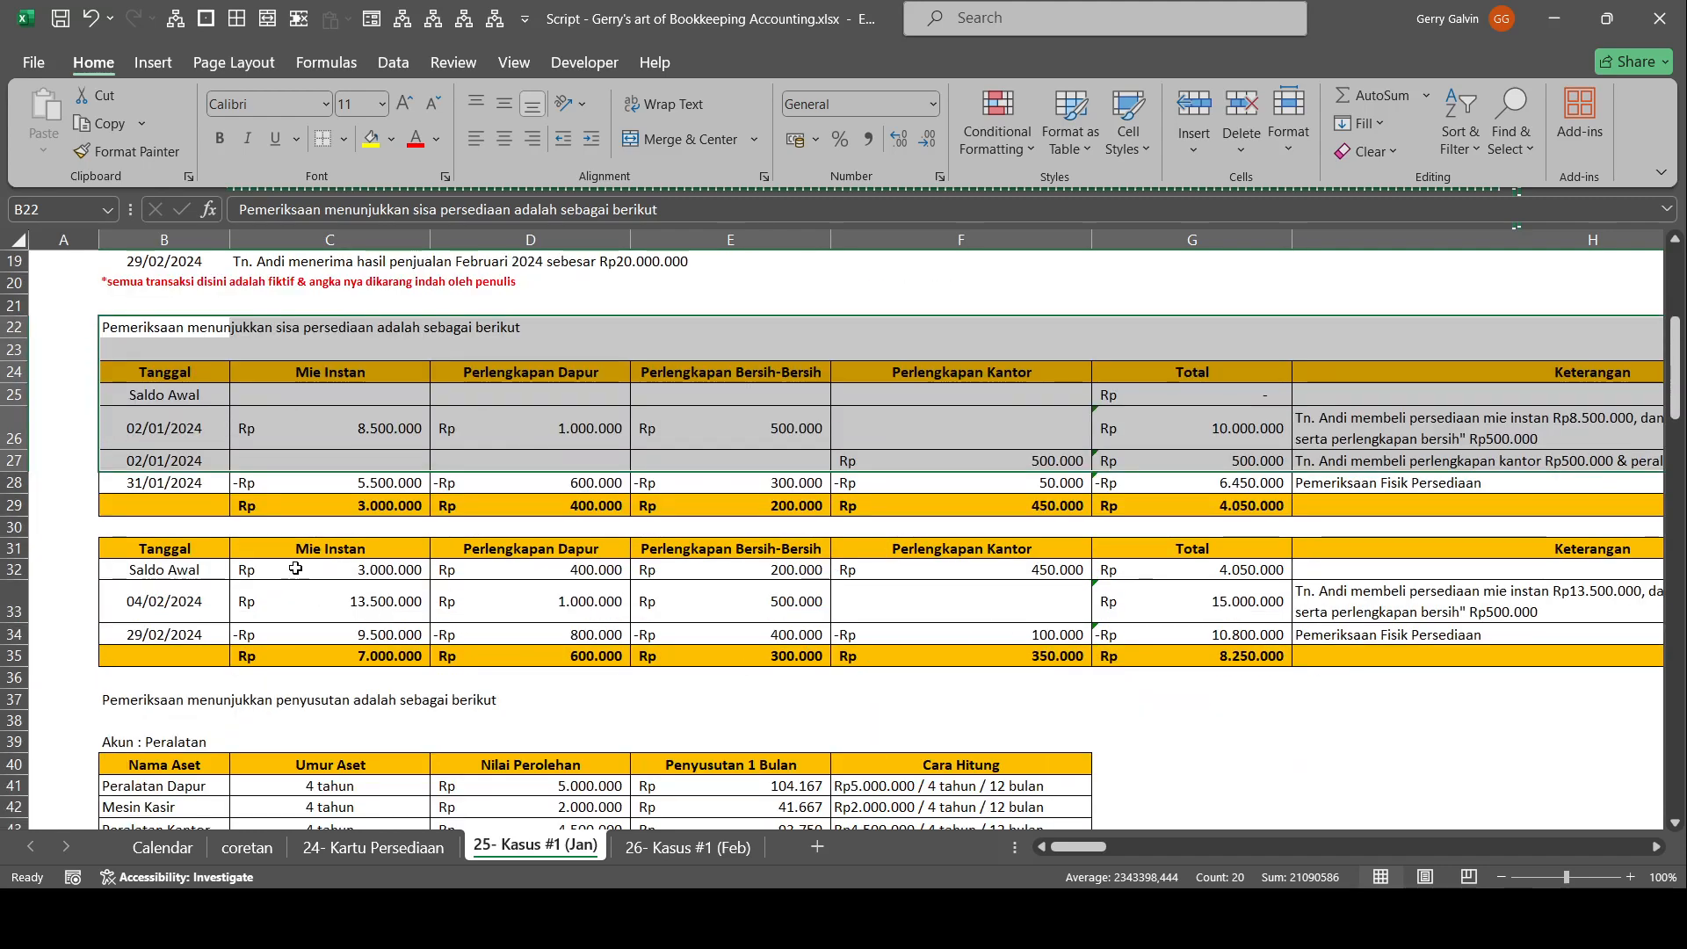
{"action": "left_click_drag", "start_coordinate": [292, 435], "coordinate": [1142, 458]}
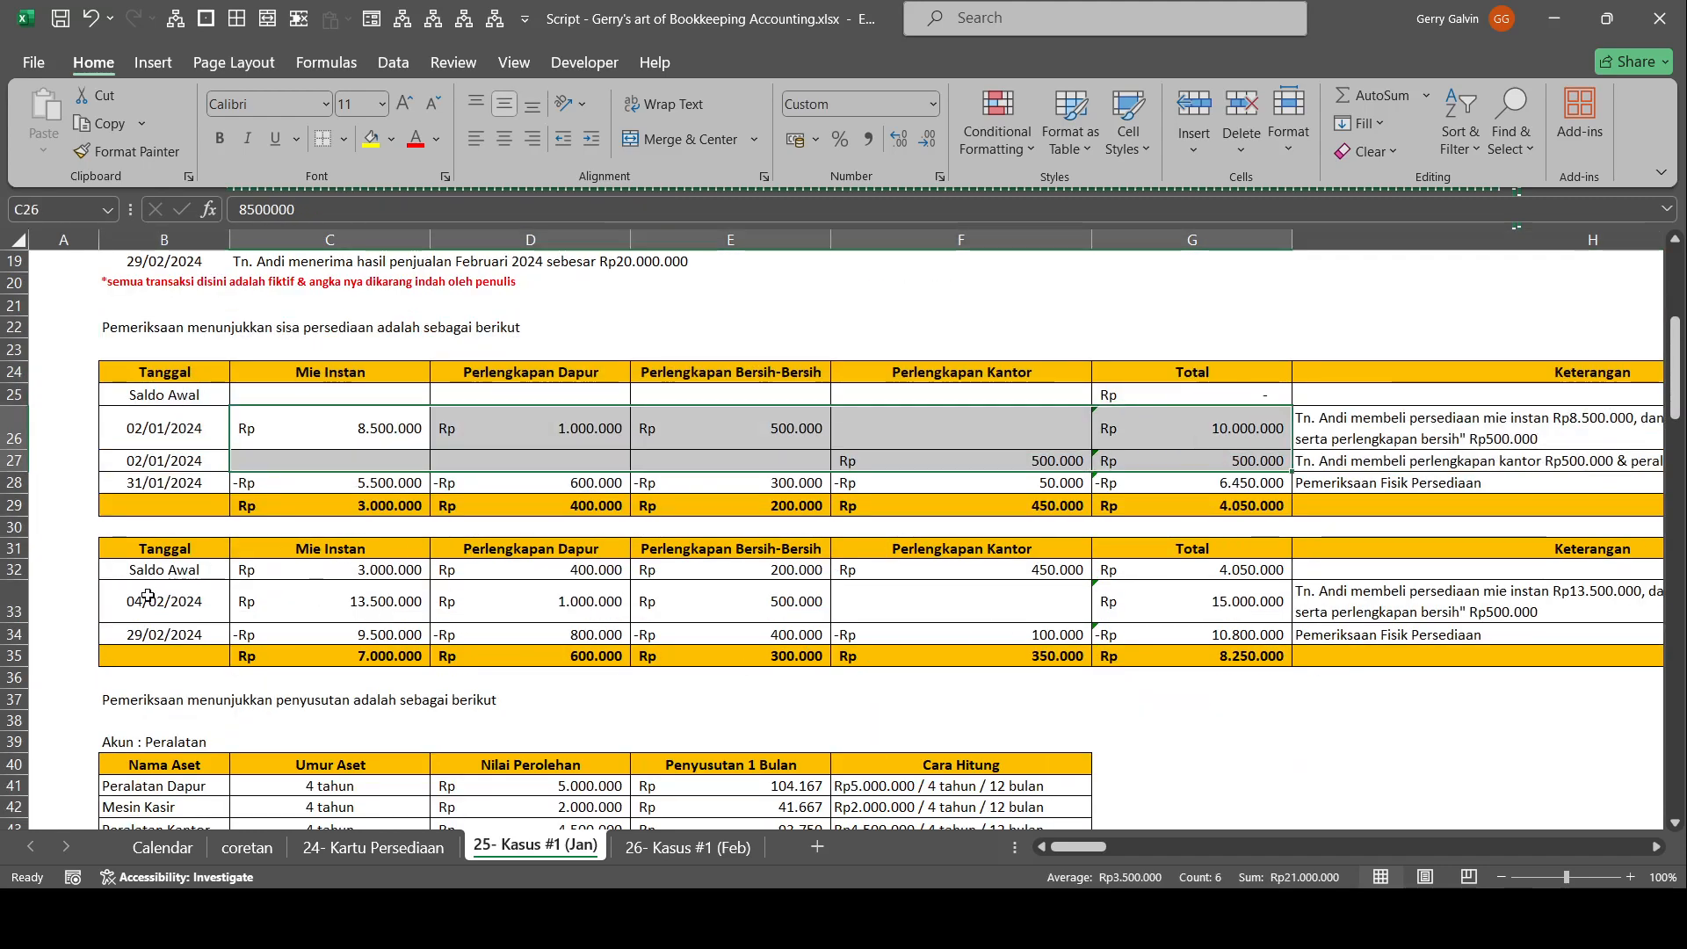
{"action": "left_click", "coordinate": [147, 597]}
Examine the depreciation tables for the Peralatan and Perabotan accounts, selecting B40:F48, and compare them with the case description.
{"action": "scroll", "coordinate": [154, 572], "scroll_direction": "down", "scroll_amount": 4}
{"action": "left_click_drag", "start_coordinate": [166, 479], "coordinate": [978, 664]}
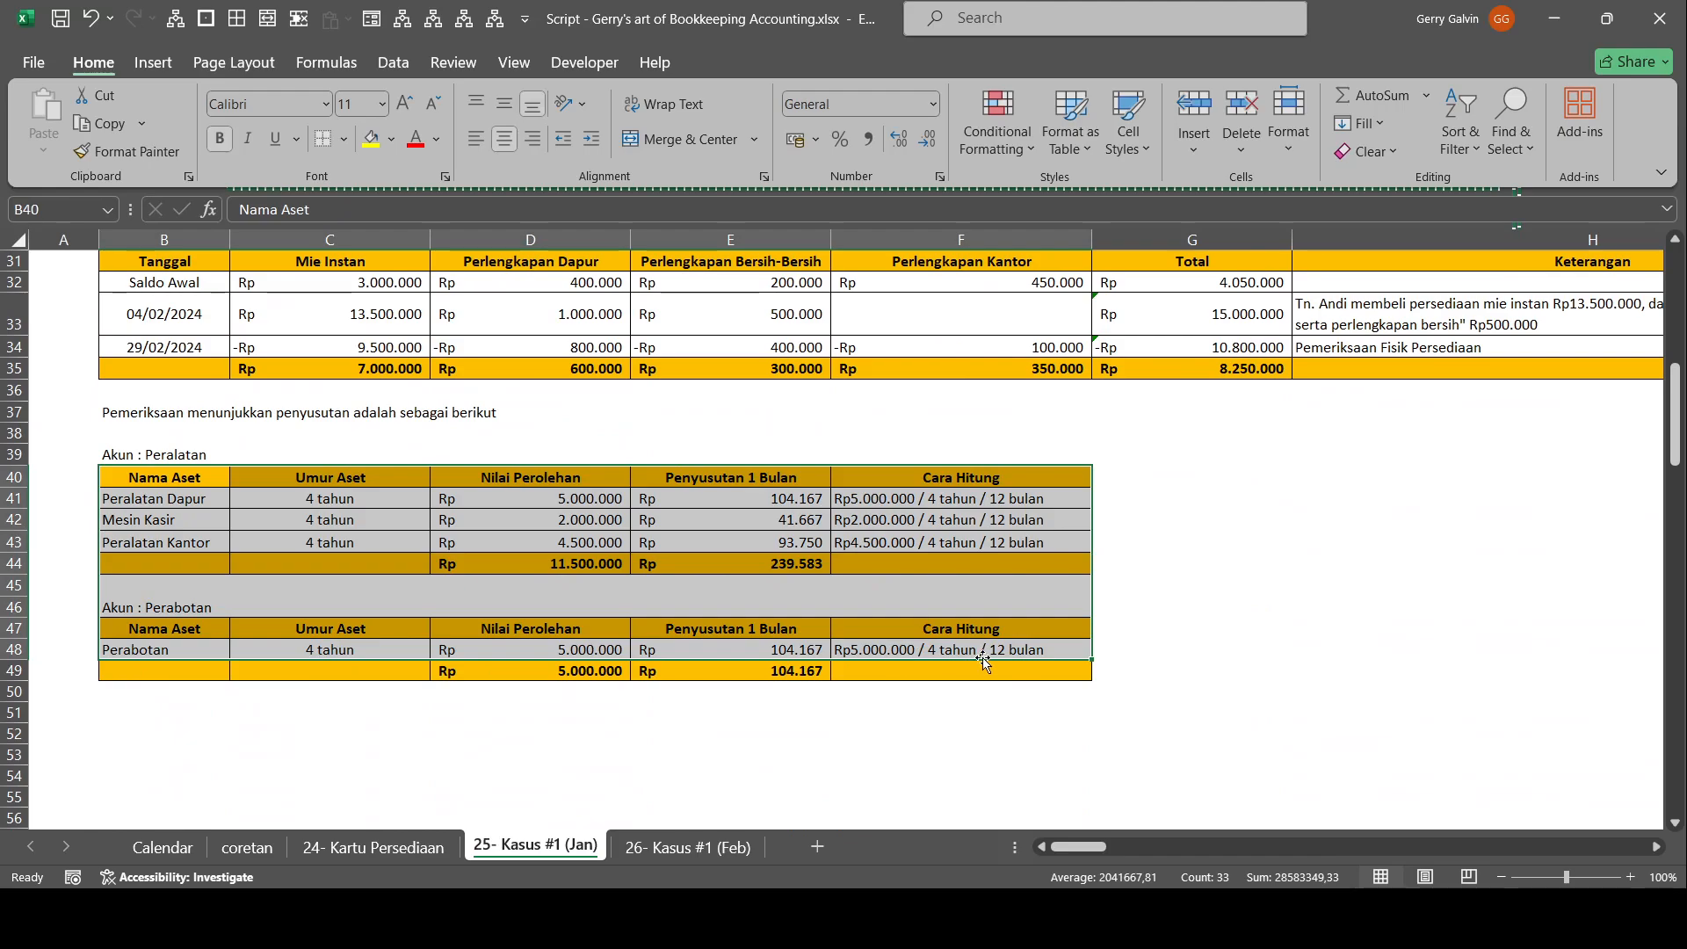
{"action": "scroll", "coordinate": [978, 664], "scroll_direction": "up", "scroll_amount": 10}
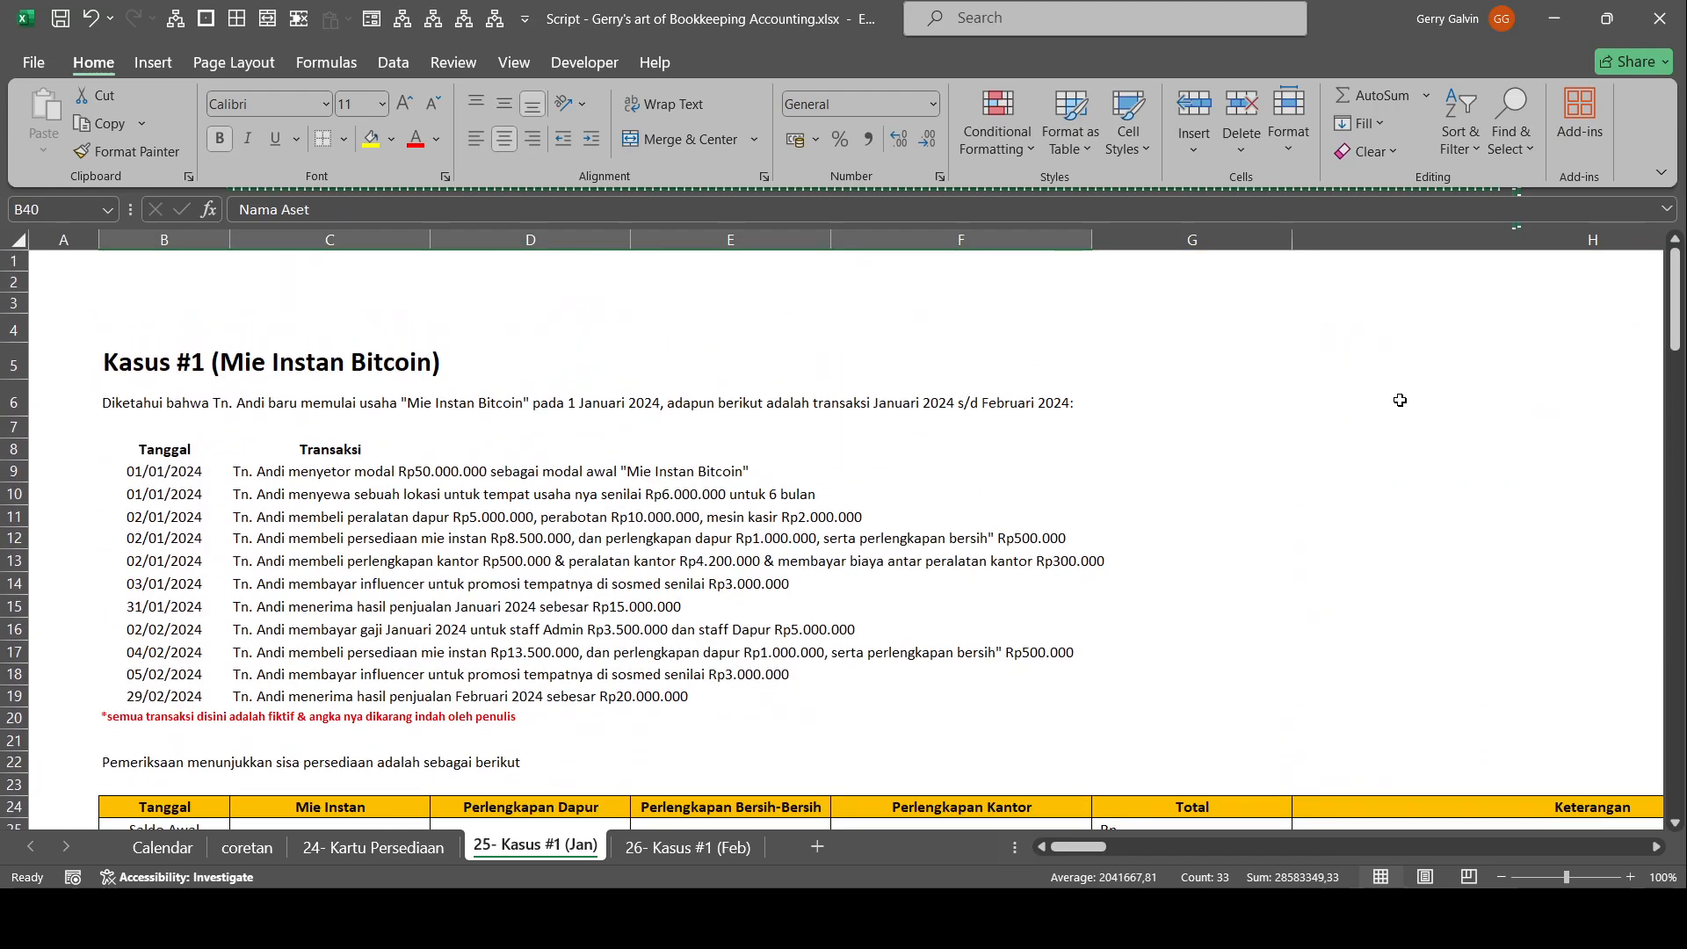
{"action": "scroll", "coordinate": [1400, 400], "scroll_direction": "down", "scroll_amount": 9}
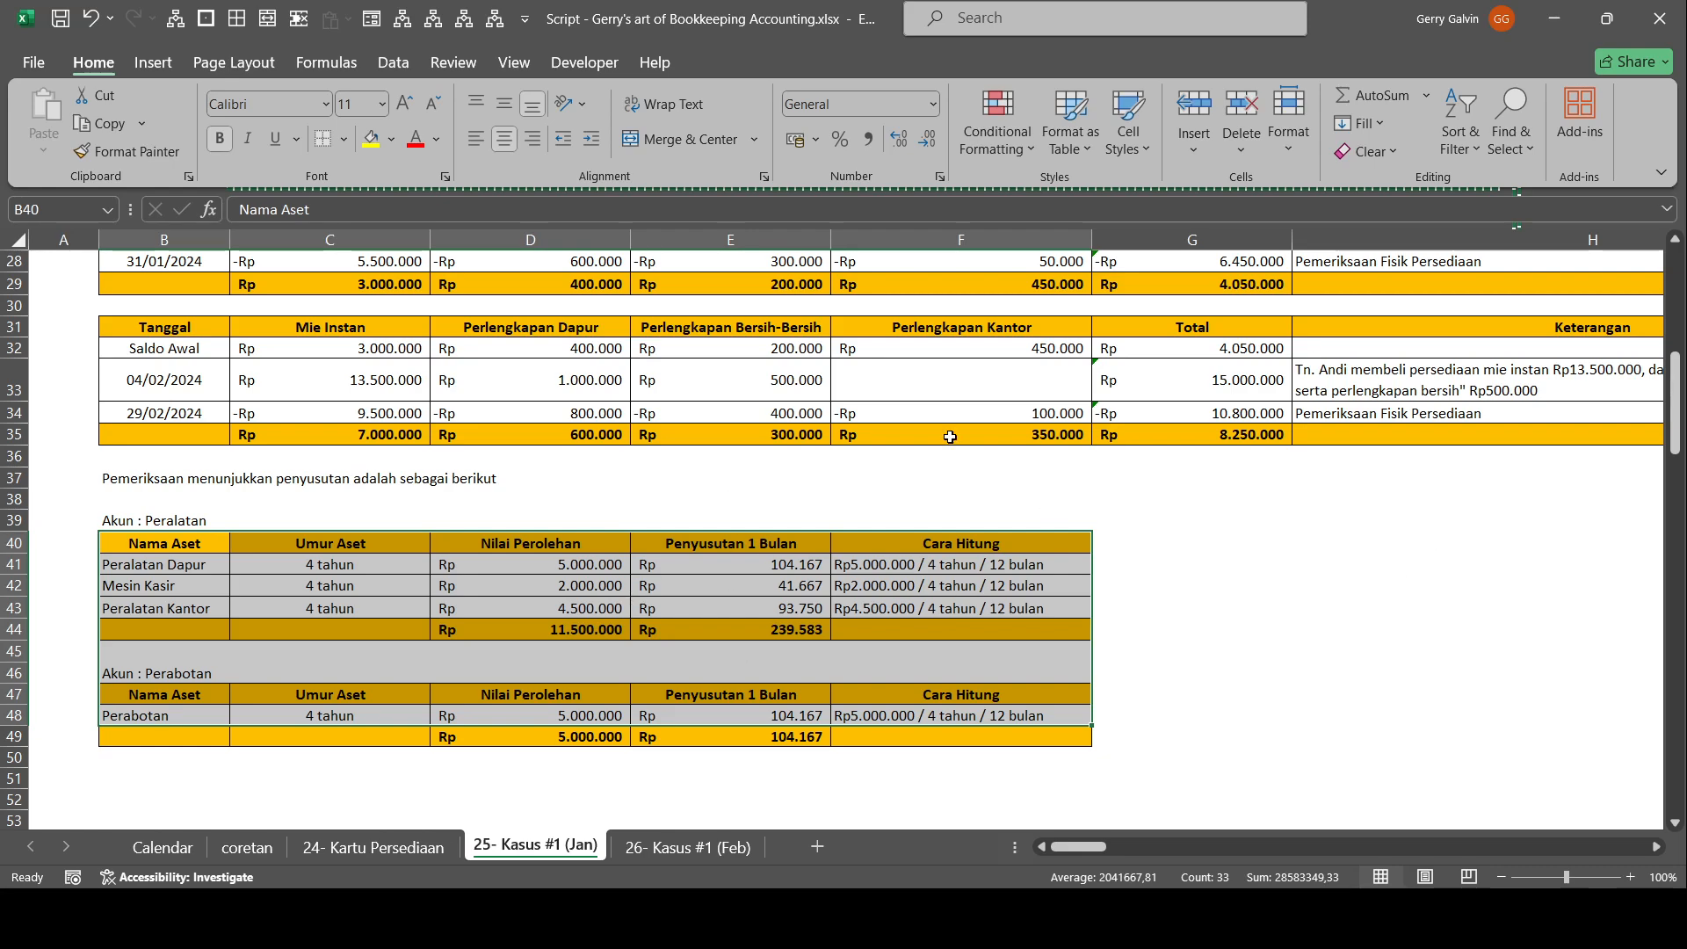
{"action": "scroll", "coordinate": [950, 437], "scroll_direction": "up", "scroll_amount": 9}
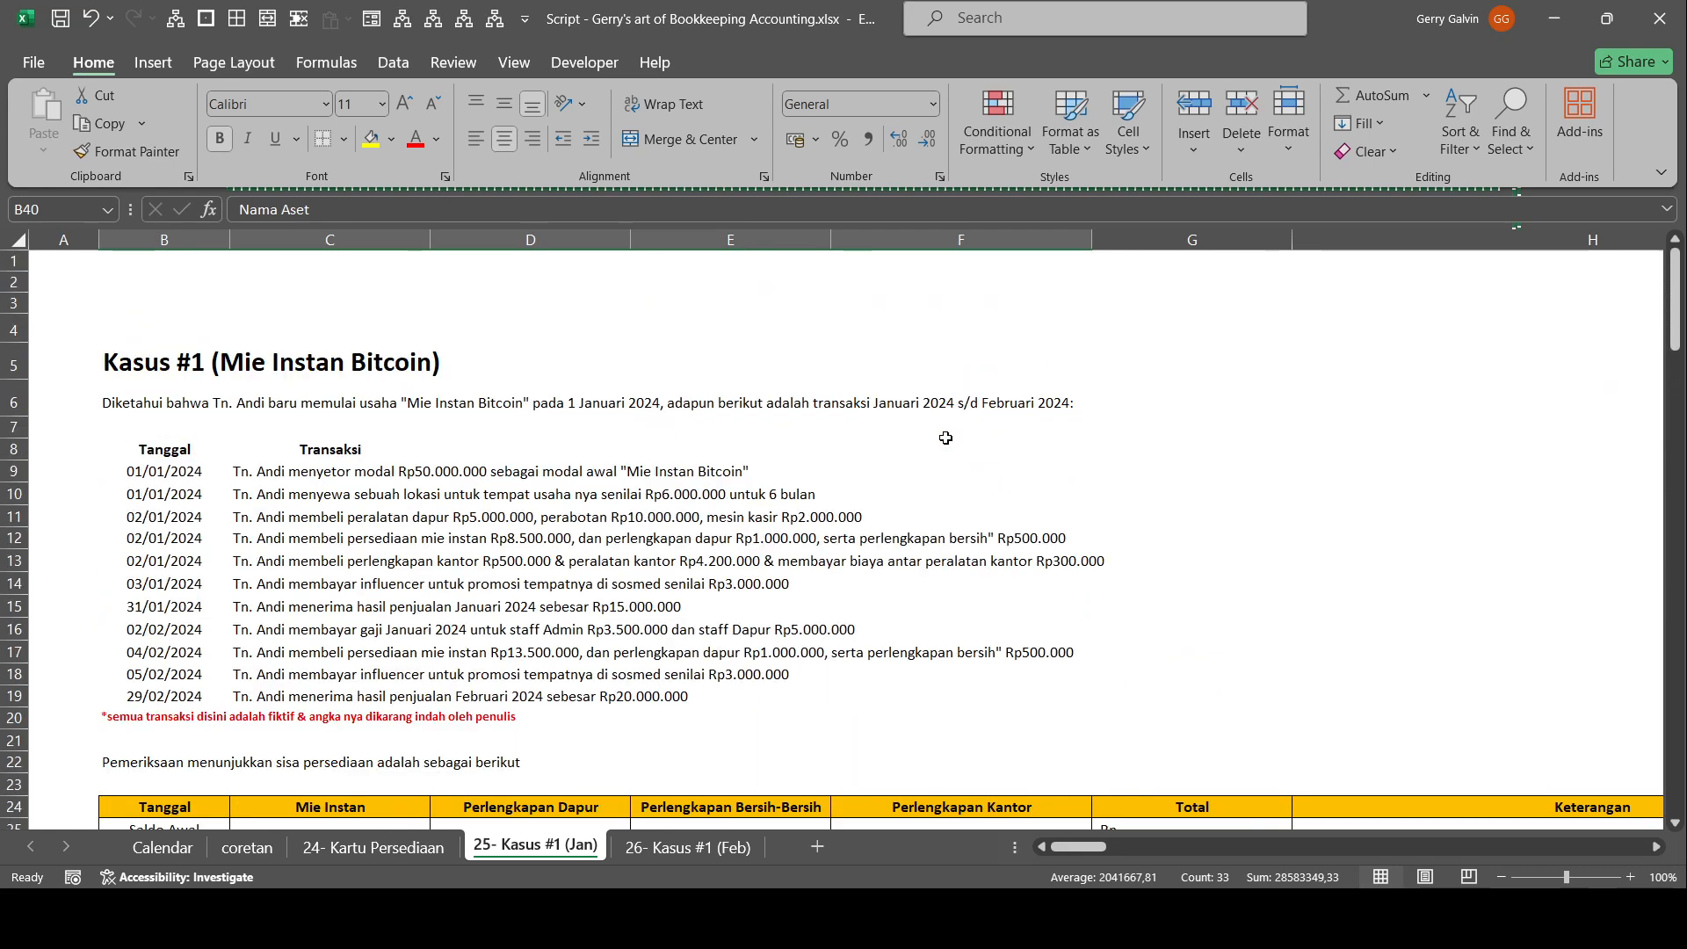
Examine the Daftar Akun chart of accounts, checking its account numbers and names through the end of the list.
{"action": "left_click_drag", "start_coordinate": [1485, 514], "coordinate": [1529, 598]}
{"action": "scroll", "coordinate": [1004, 575], "scroll_direction": "down", "scroll_amount": 8}
{"action": "left_click", "coordinate": [821, 506]}
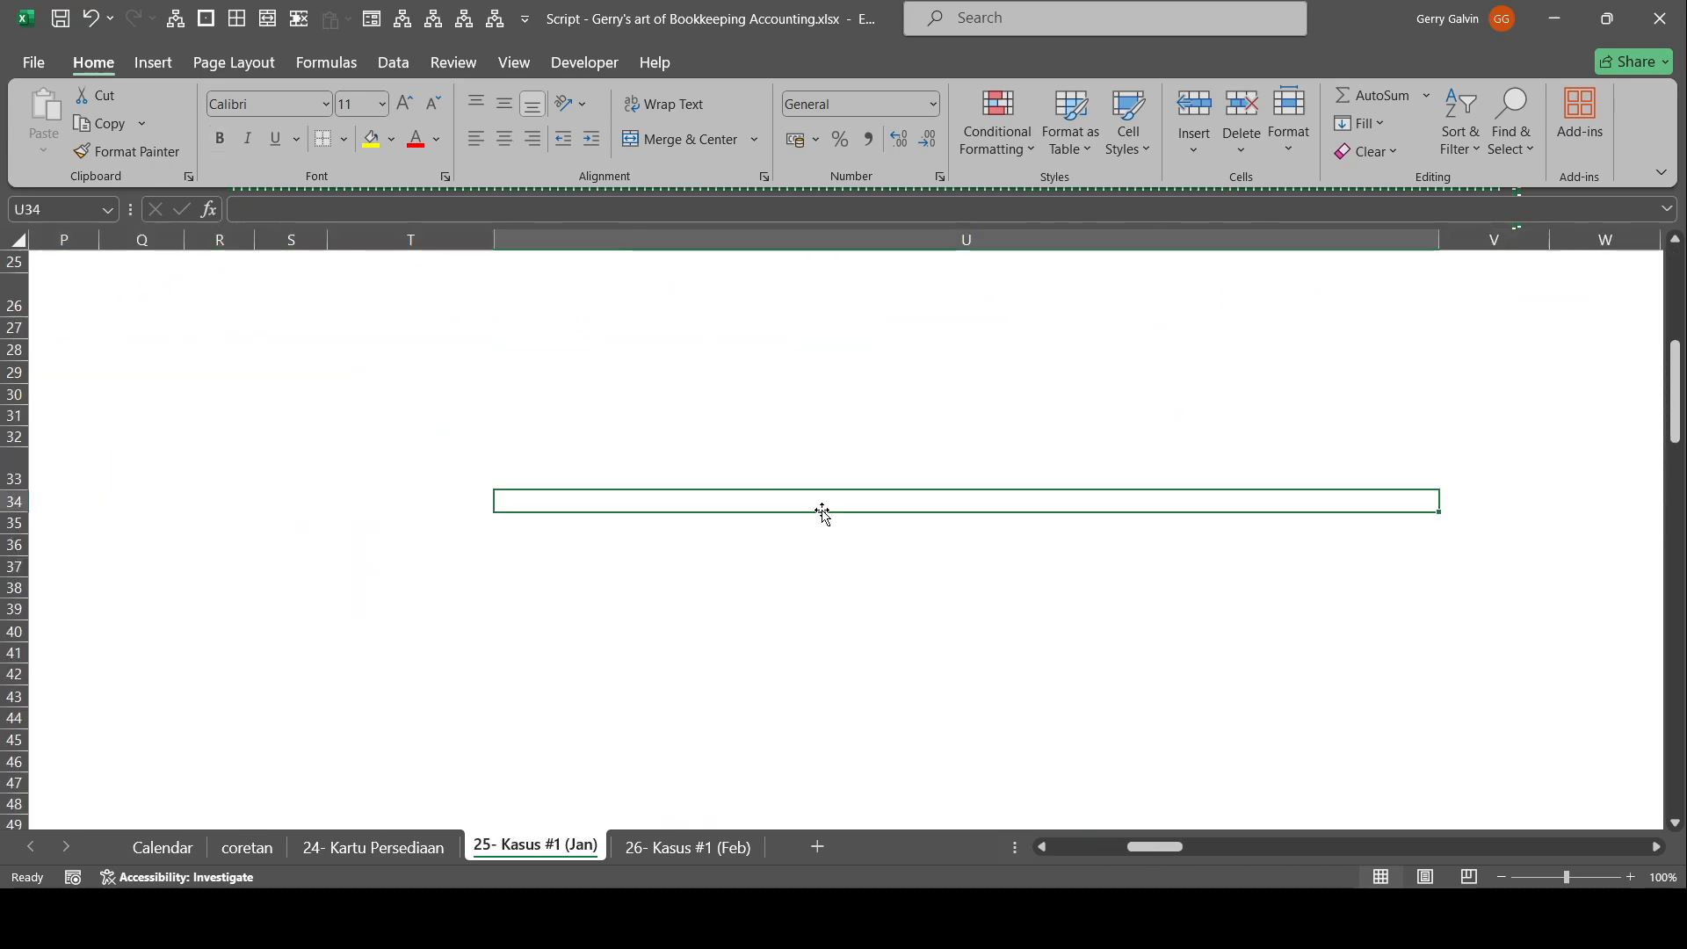
{"action": "key", "text": "Home"}
{"action": "scroll", "coordinate": [824, 511], "scroll_direction": "up", "scroll_amount": 8}
{"action": "left_click_drag", "start_coordinate": [1107, 358], "coordinate": [342, 369]}
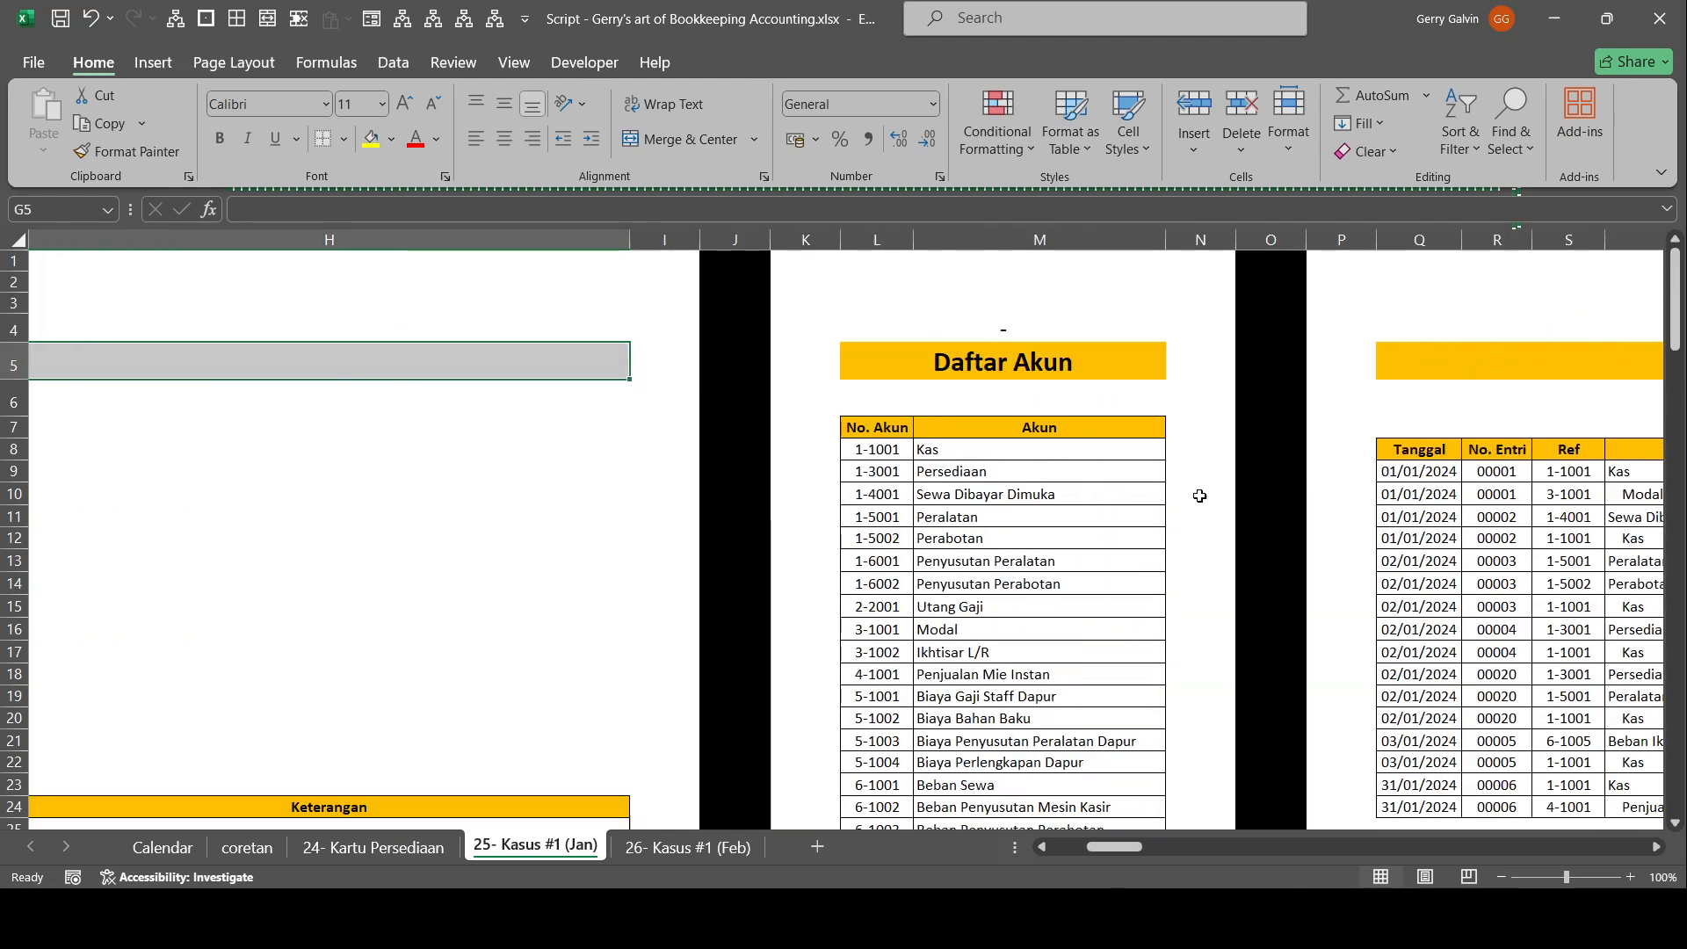
{"action": "left_click_drag", "start_coordinate": [1265, 517], "coordinate": [1573, 561]}
{"action": "left_click_drag", "start_coordinate": [223, 324], "coordinate": [603, 624]}
{"action": "scroll", "coordinate": [603, 617], "scroll_direction": "down", "scroll_amount": 6}
{"action": "scroll", "coordinate": [615, 602], "scroll_direction": "up", "scroll_amount": 6}
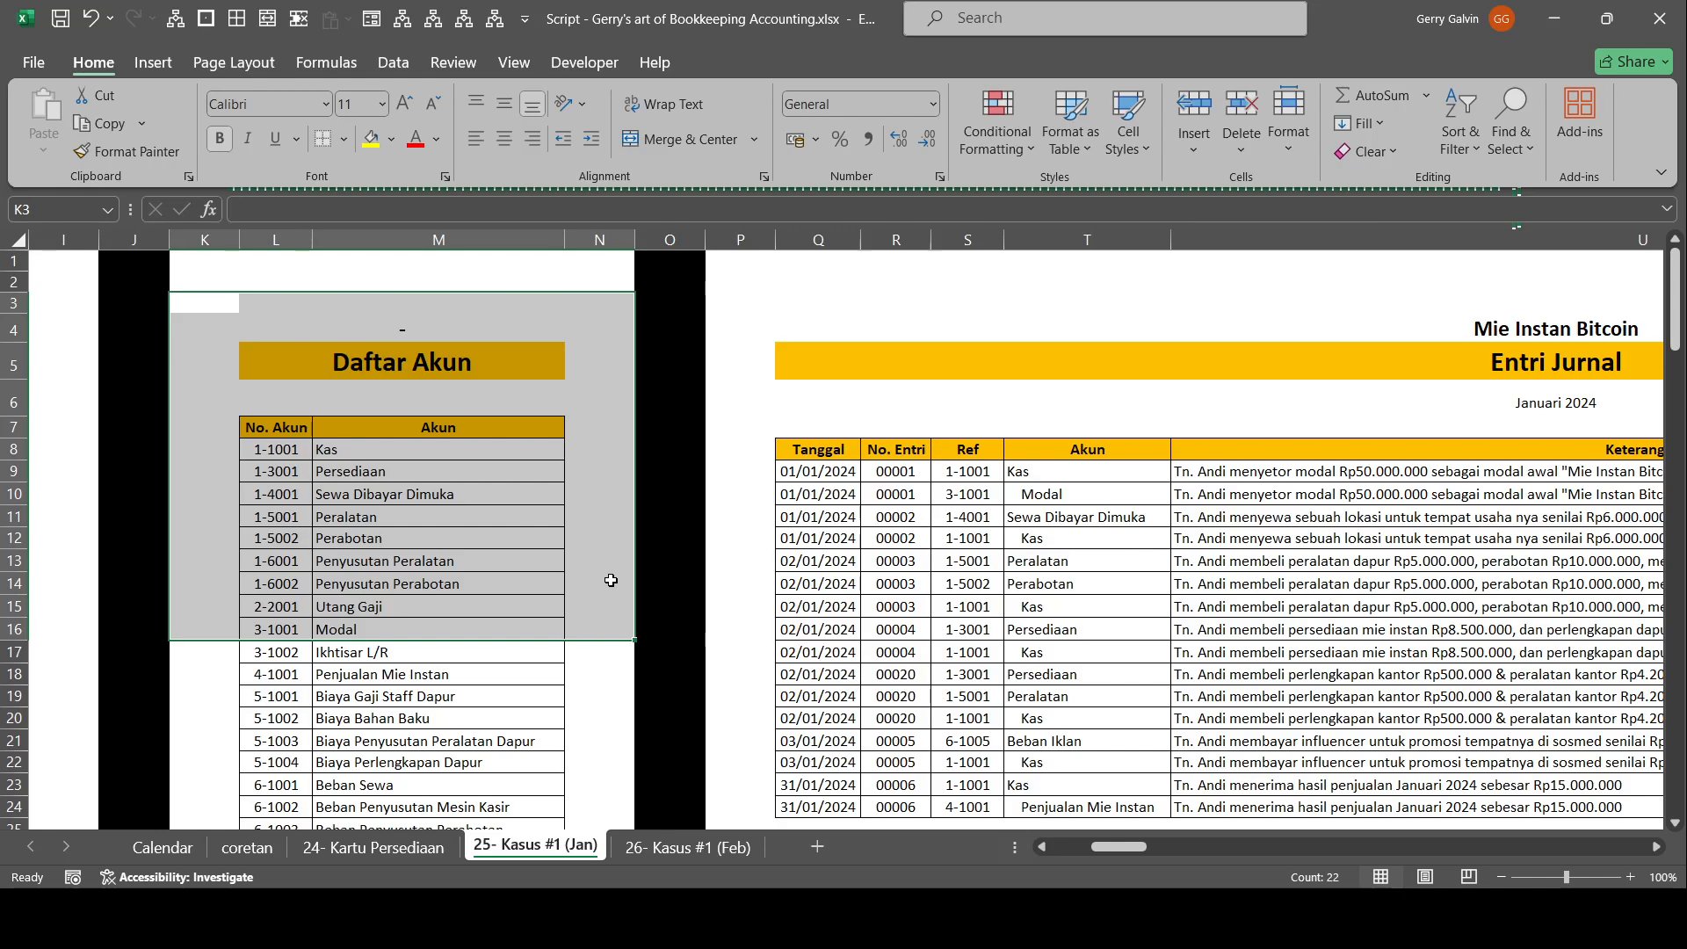
{"action": "scroll", "coordinate": [611, 580], "scroll_direction": "down", "scroll_amount": 5}
{"action": "scroll", "coordinate": [606, 598], "scroll_direction": "up", "scroll_amount": 5}
{"action": "scroll", "coordinate": [599, 642], "scroll_direction": "down", "scroll_amount": 2}
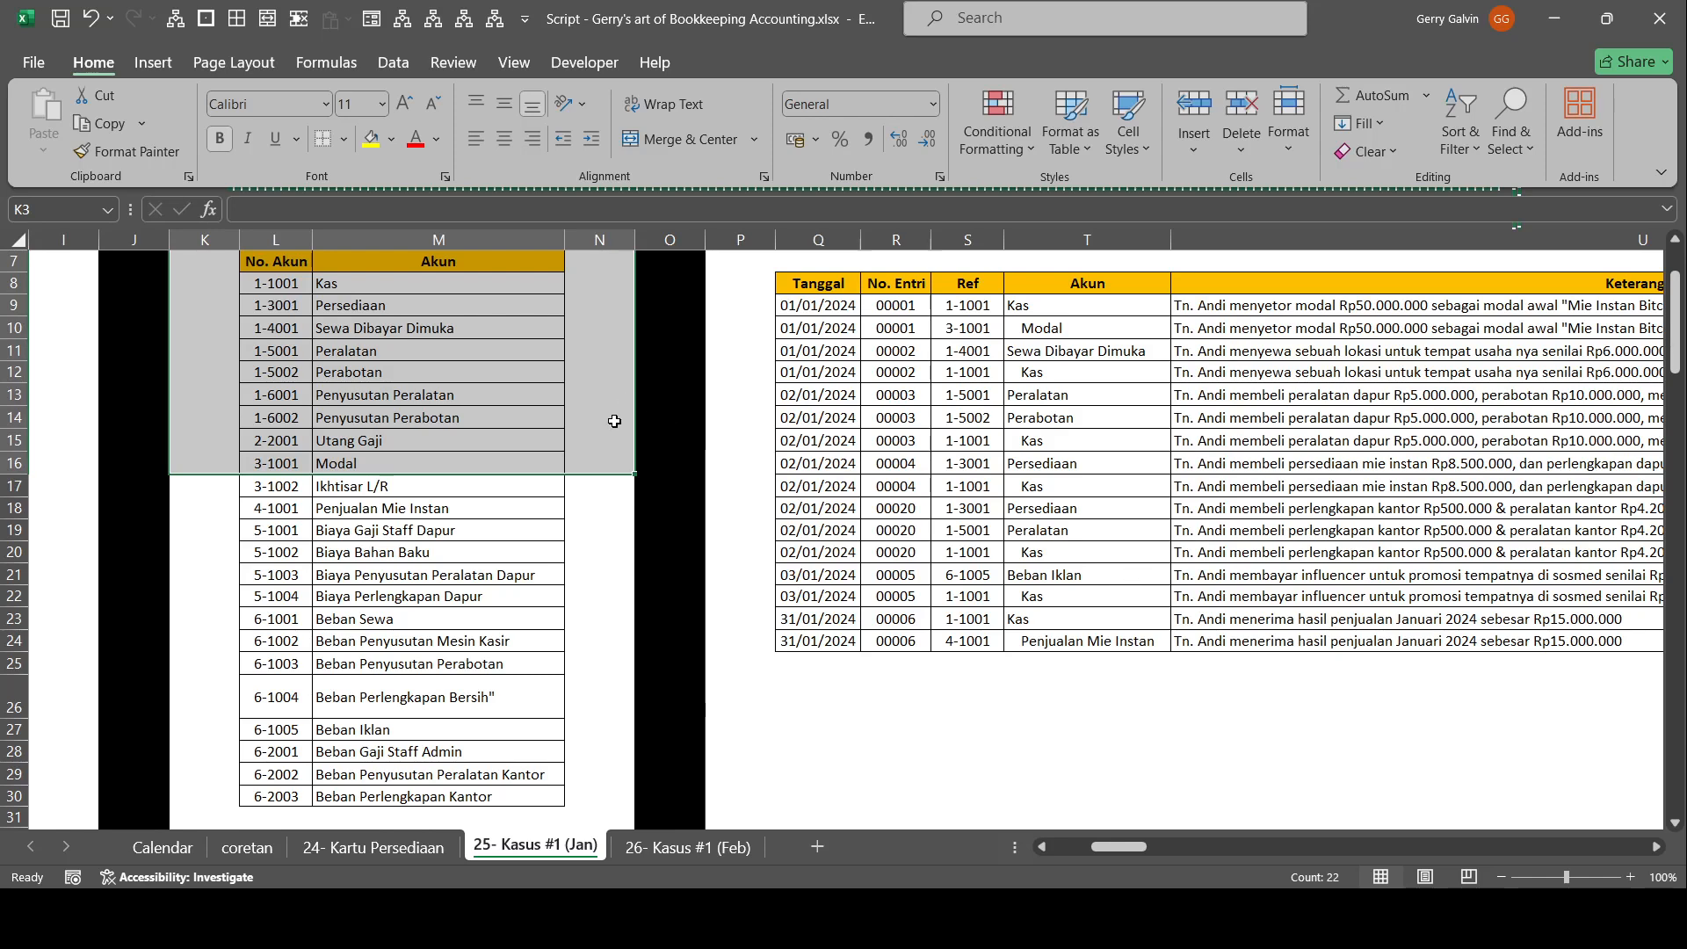
{"action": "scroll", "coordinate": [614, 421], "scroll_direction": "up", "scroll_amount": 2}
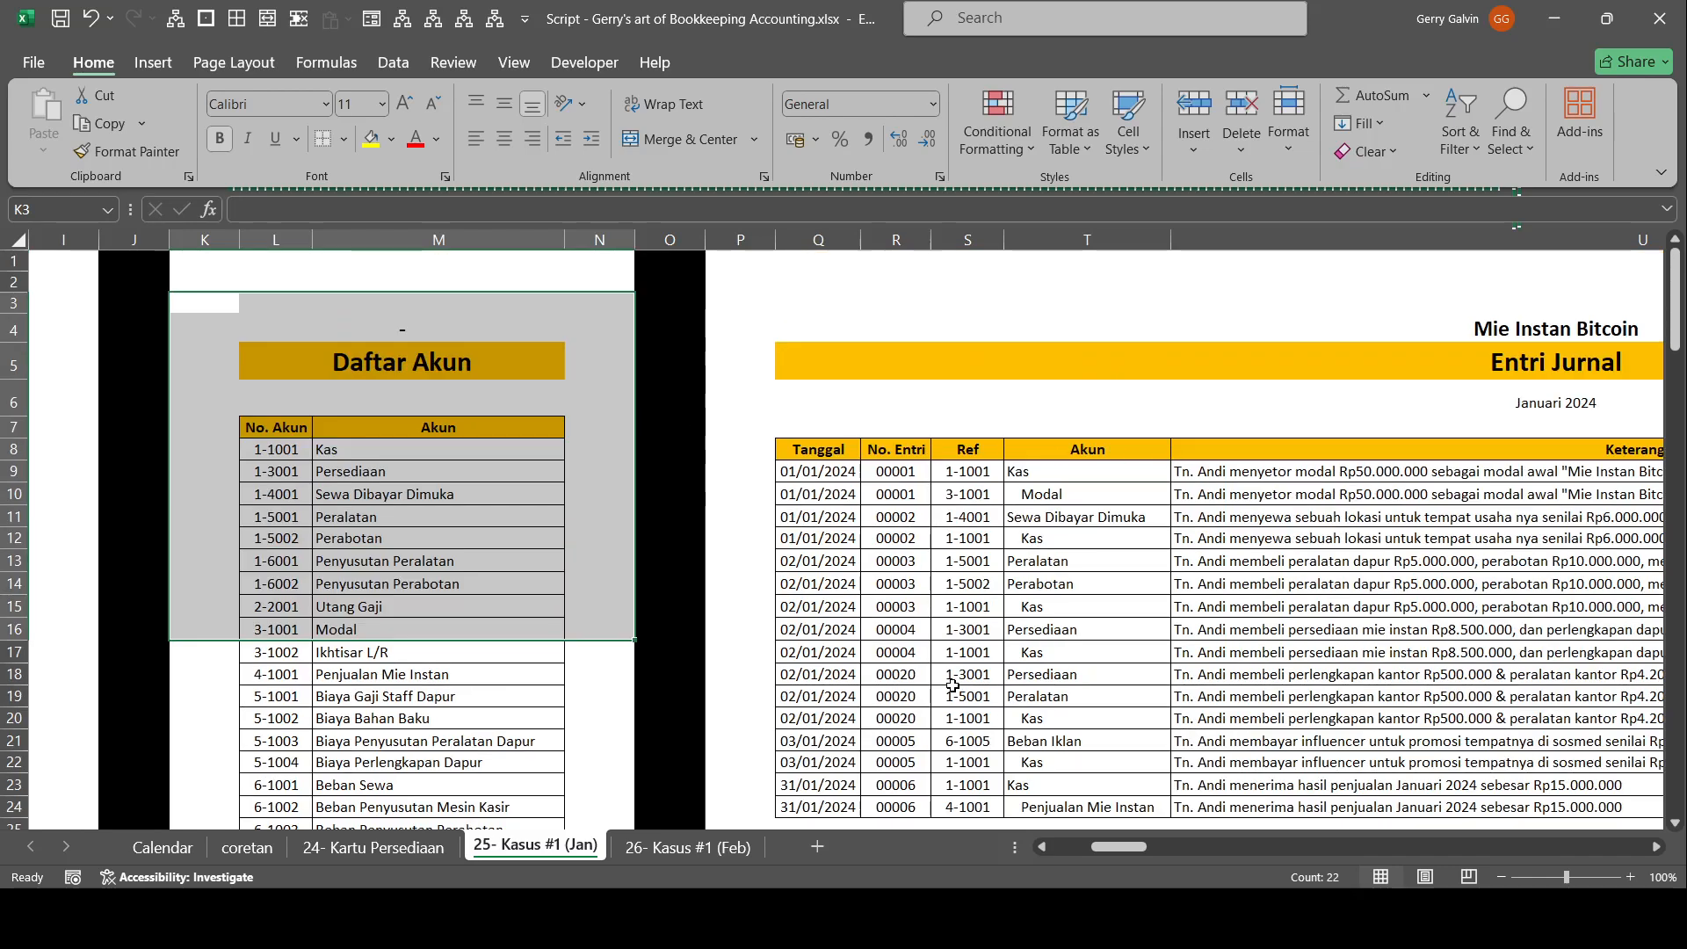
{"action": "scroll", "coordinate": [695, 527], "scroll_direction": "down", "scroll_amount": 3}
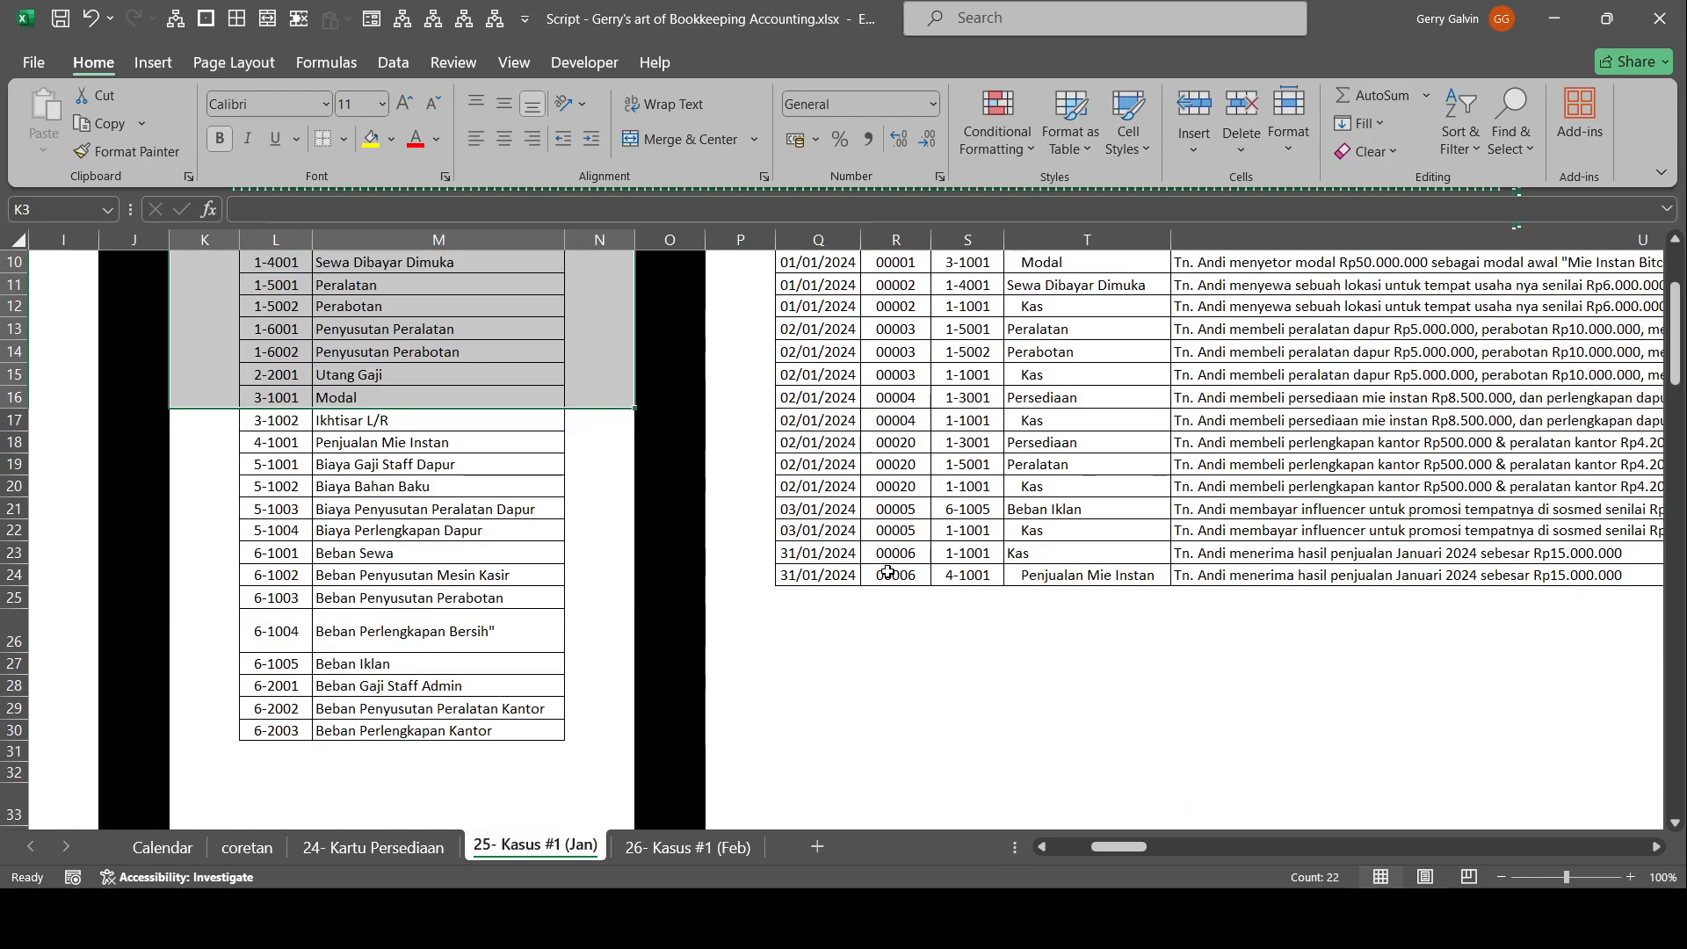
{"action": "scroll", "coordinate": [966, 510], "scroll_direction": "up", "scroll_amount": 3}
Examine journal entries 00001 and 00002 in the January 2024 Entri Jurnal, checking their accounts, descriptions and amounts.
{"action": "left_click_drag", "start_coordinate": [1230, 652], "coordinate": [1681, 708]}
{"action": "scroll", "coordinate": [1681, 708], "scroll_direction": "right", "scroll_amount": 5}
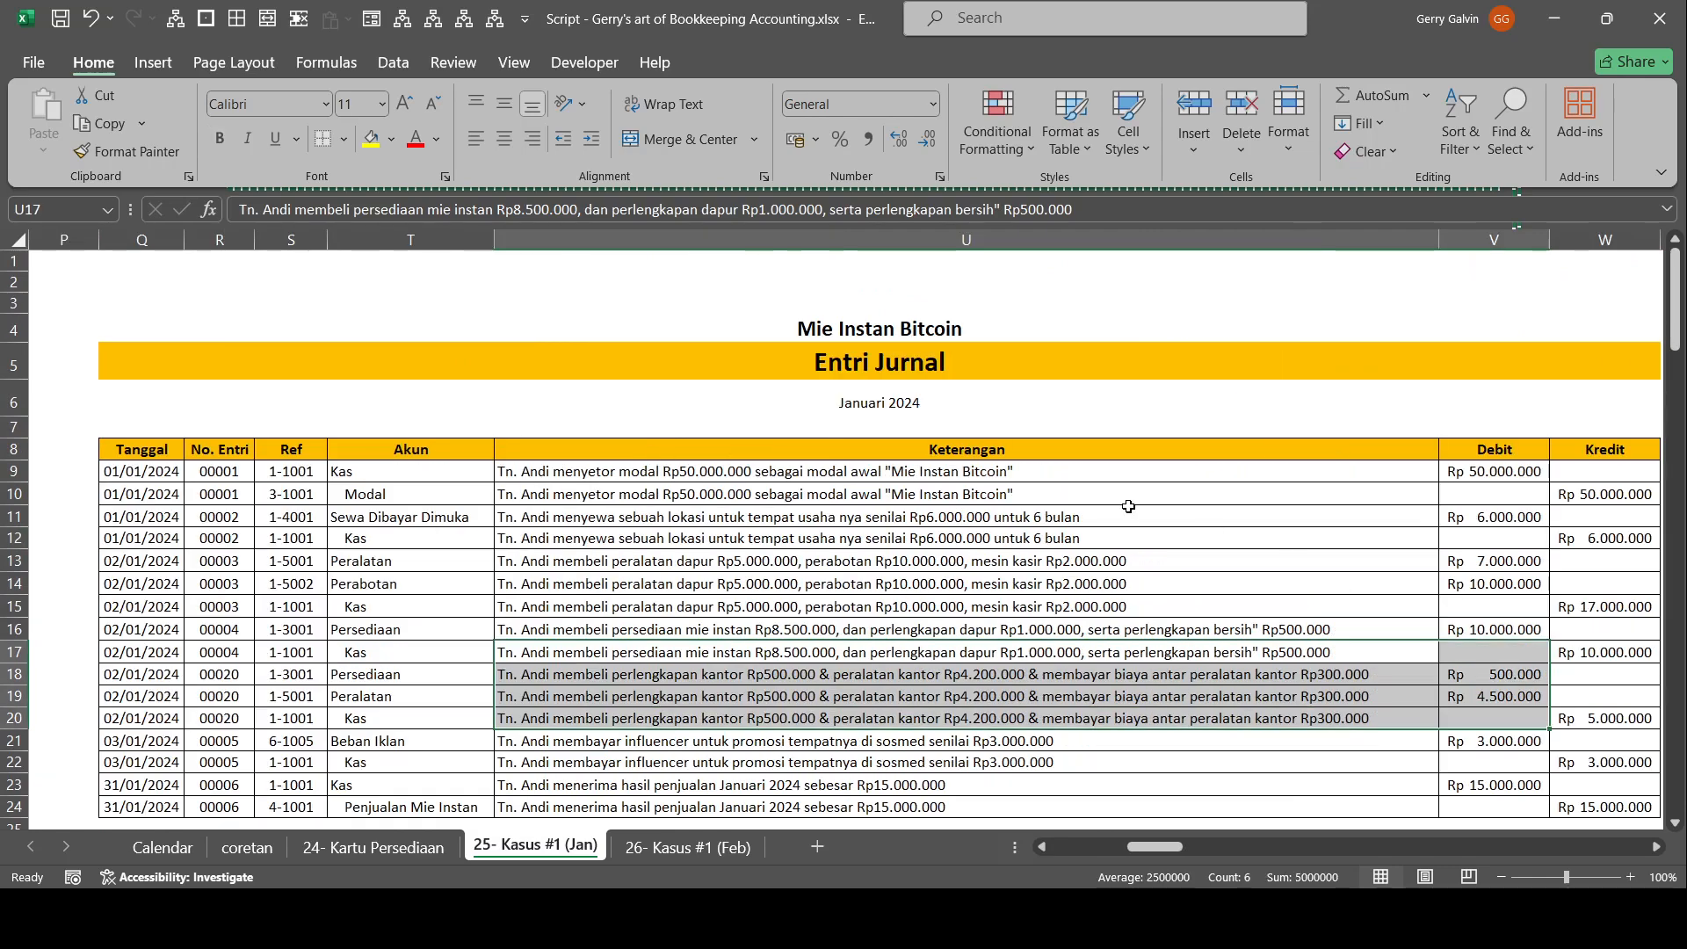
{"action": "left_click", "coordinate": [1211, 542]}
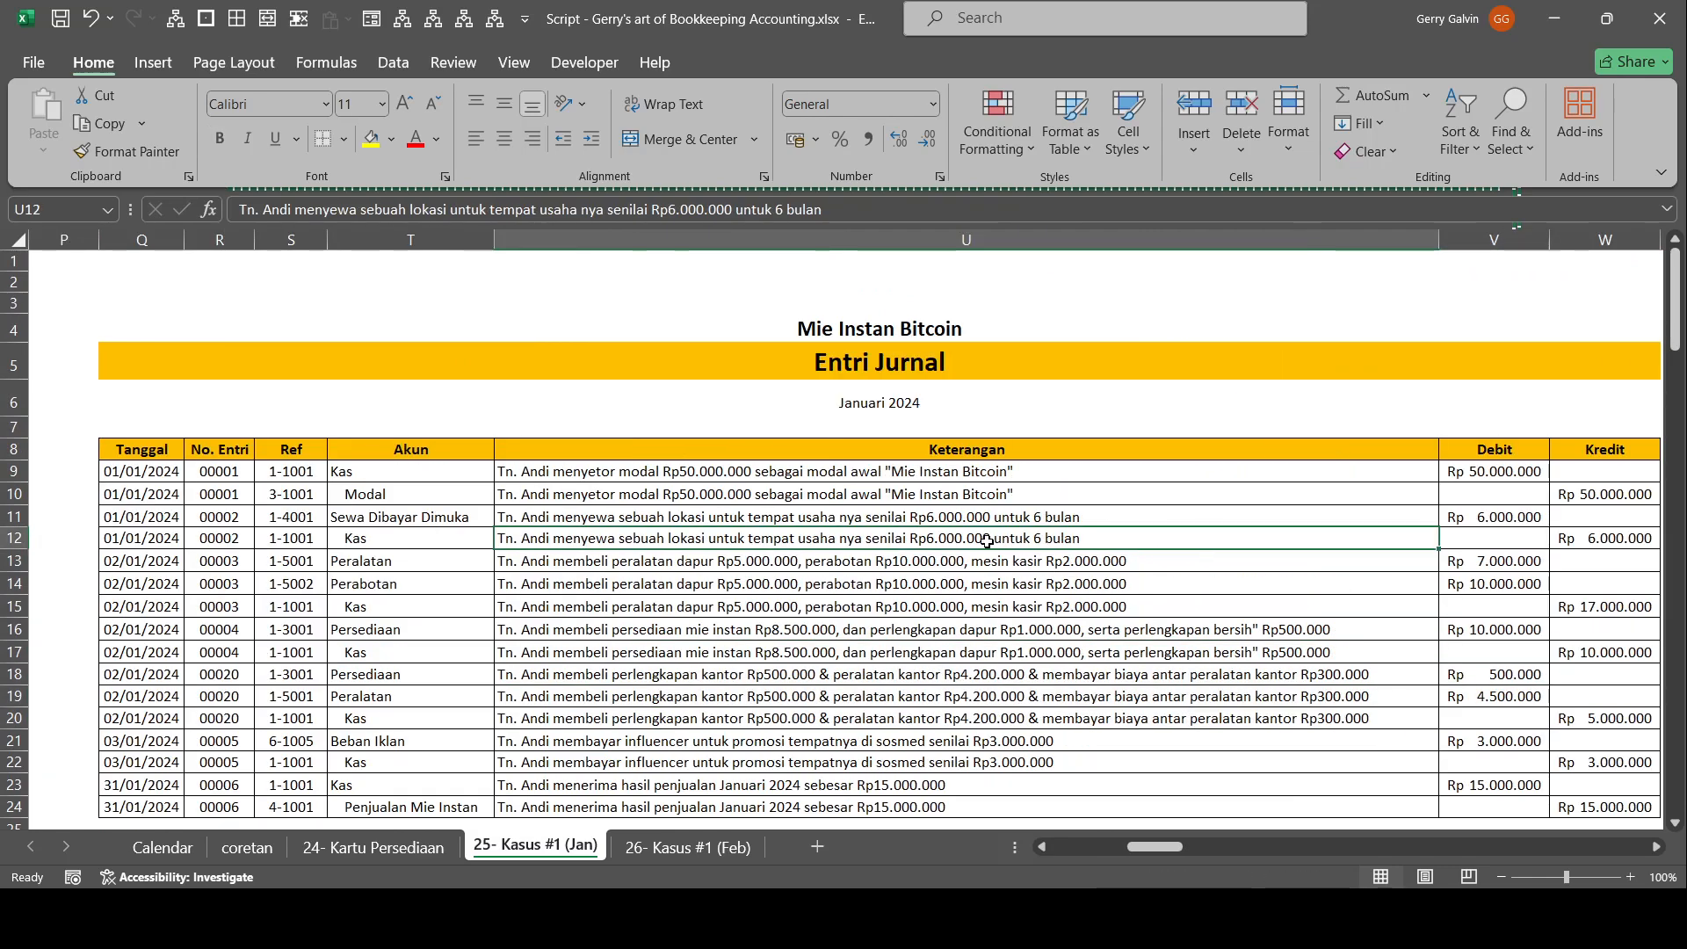
{"action": "left_click", "coordinate": [783, 476]}
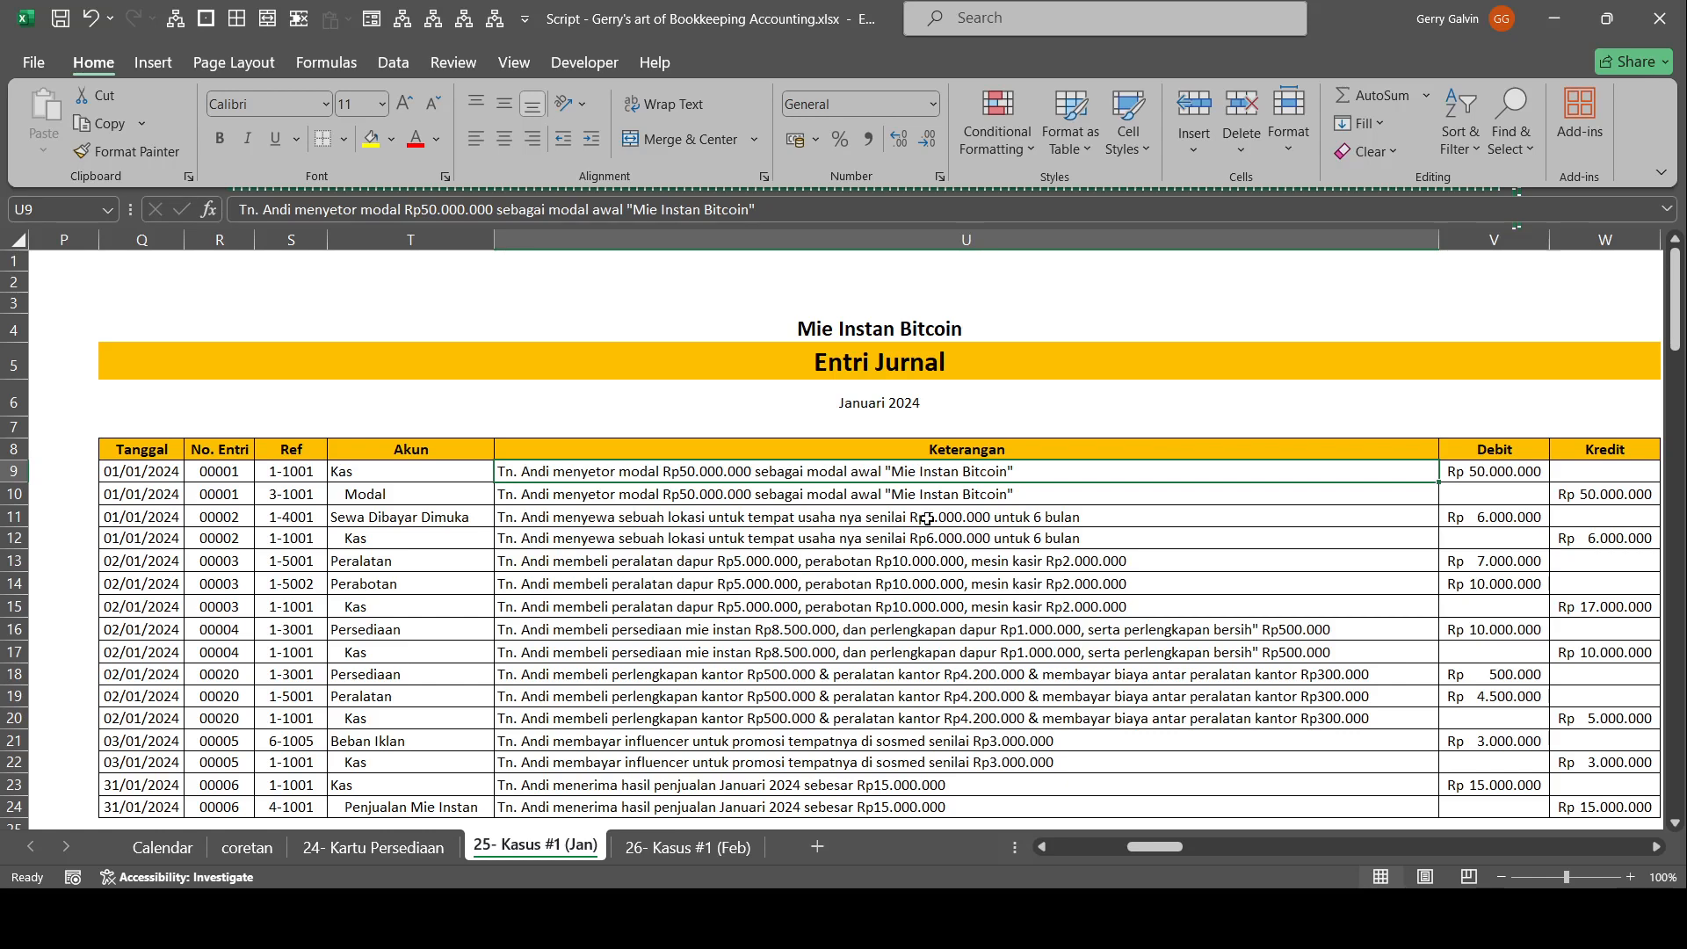
{"action": "left_click", "coordinate": [378, 477]}
{"action": "left_click", "coordinate": [1533, 481]}
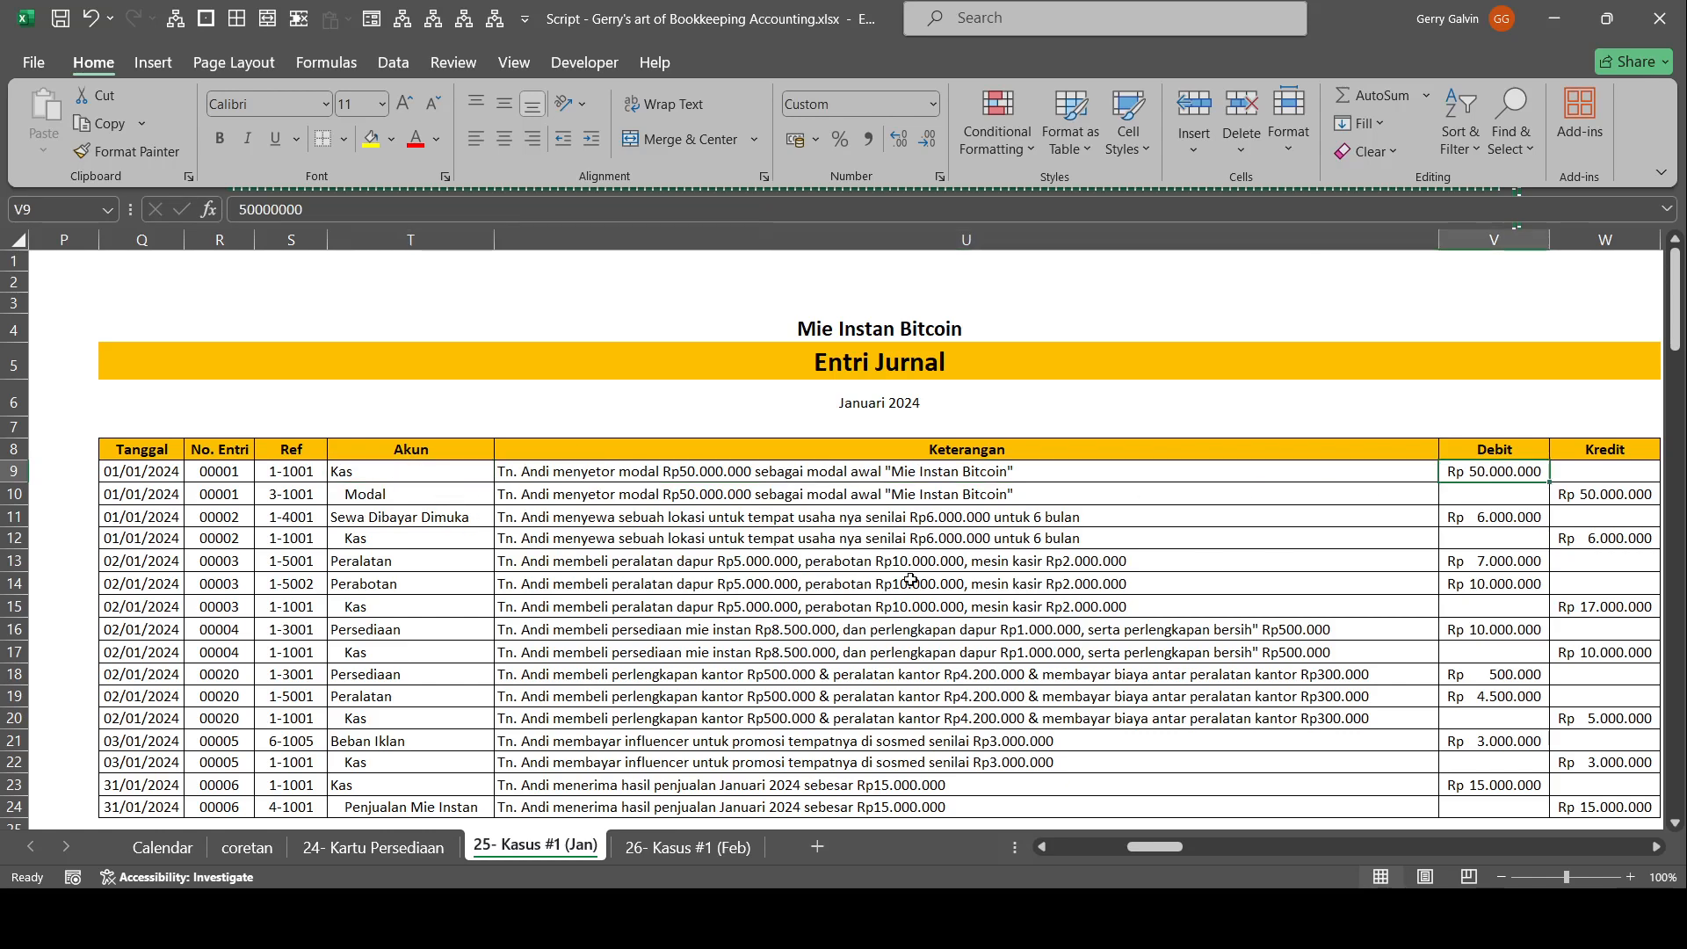
{"action": "left_click", "coordinate": [724, 522]}
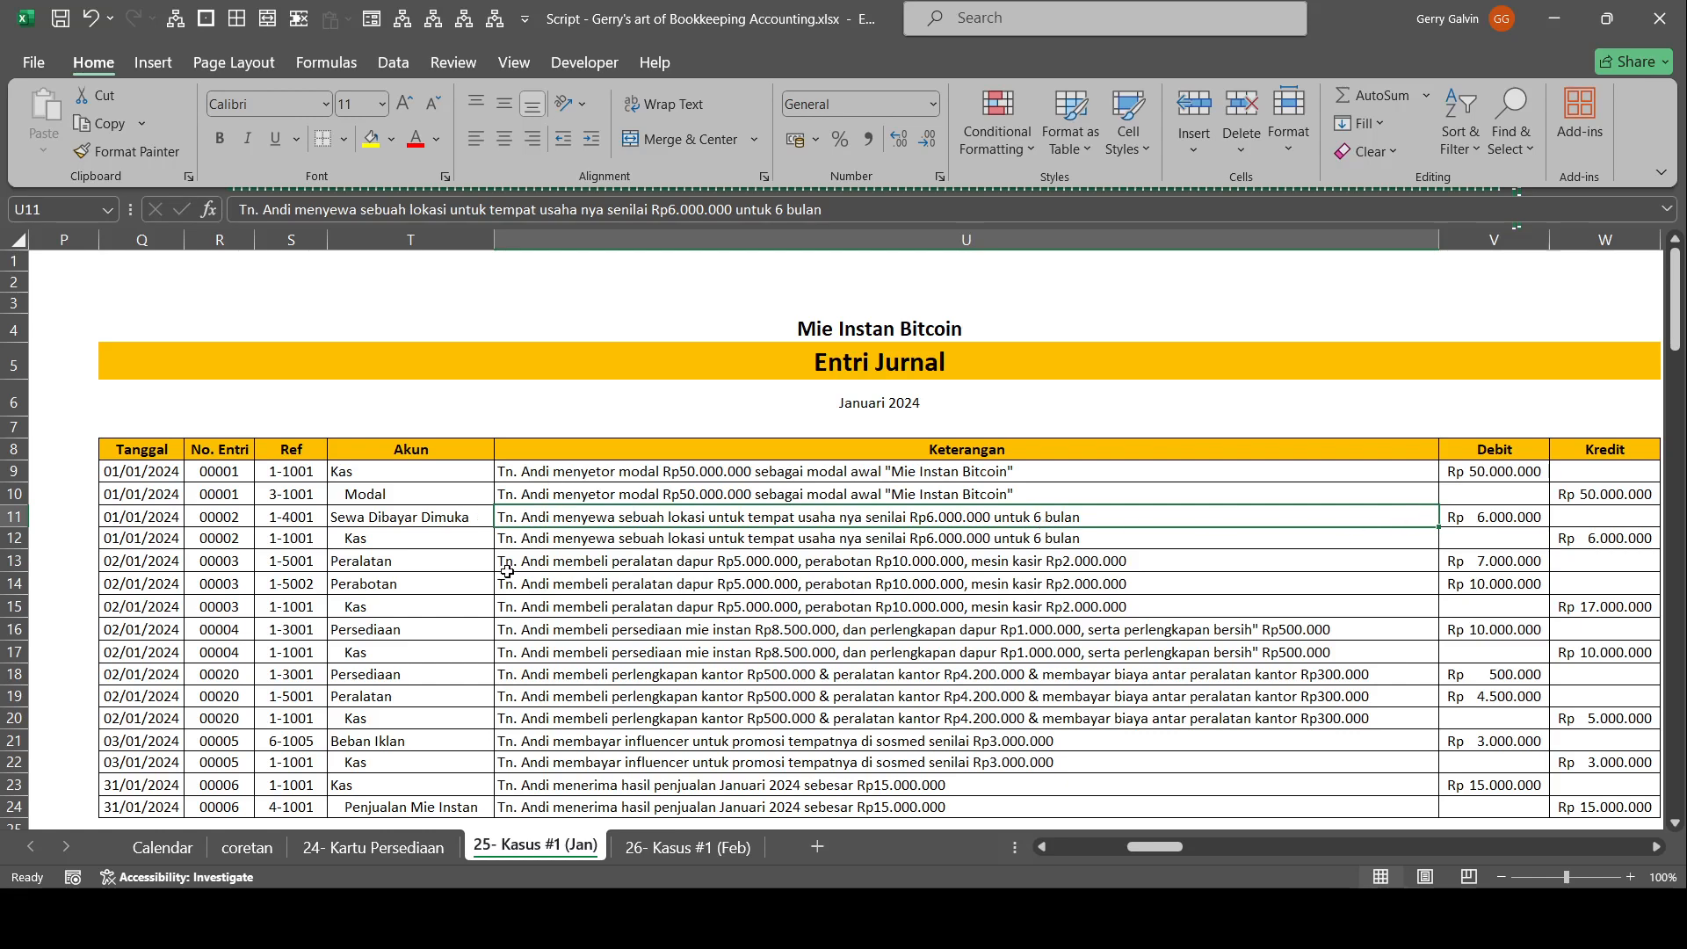
Examine journal entry 00003 for the Peralatan and Perabotan purchase, checking its accounts, descriptions and debit amounts.
{"action": "left_click", "coordinate": [469, 561]}
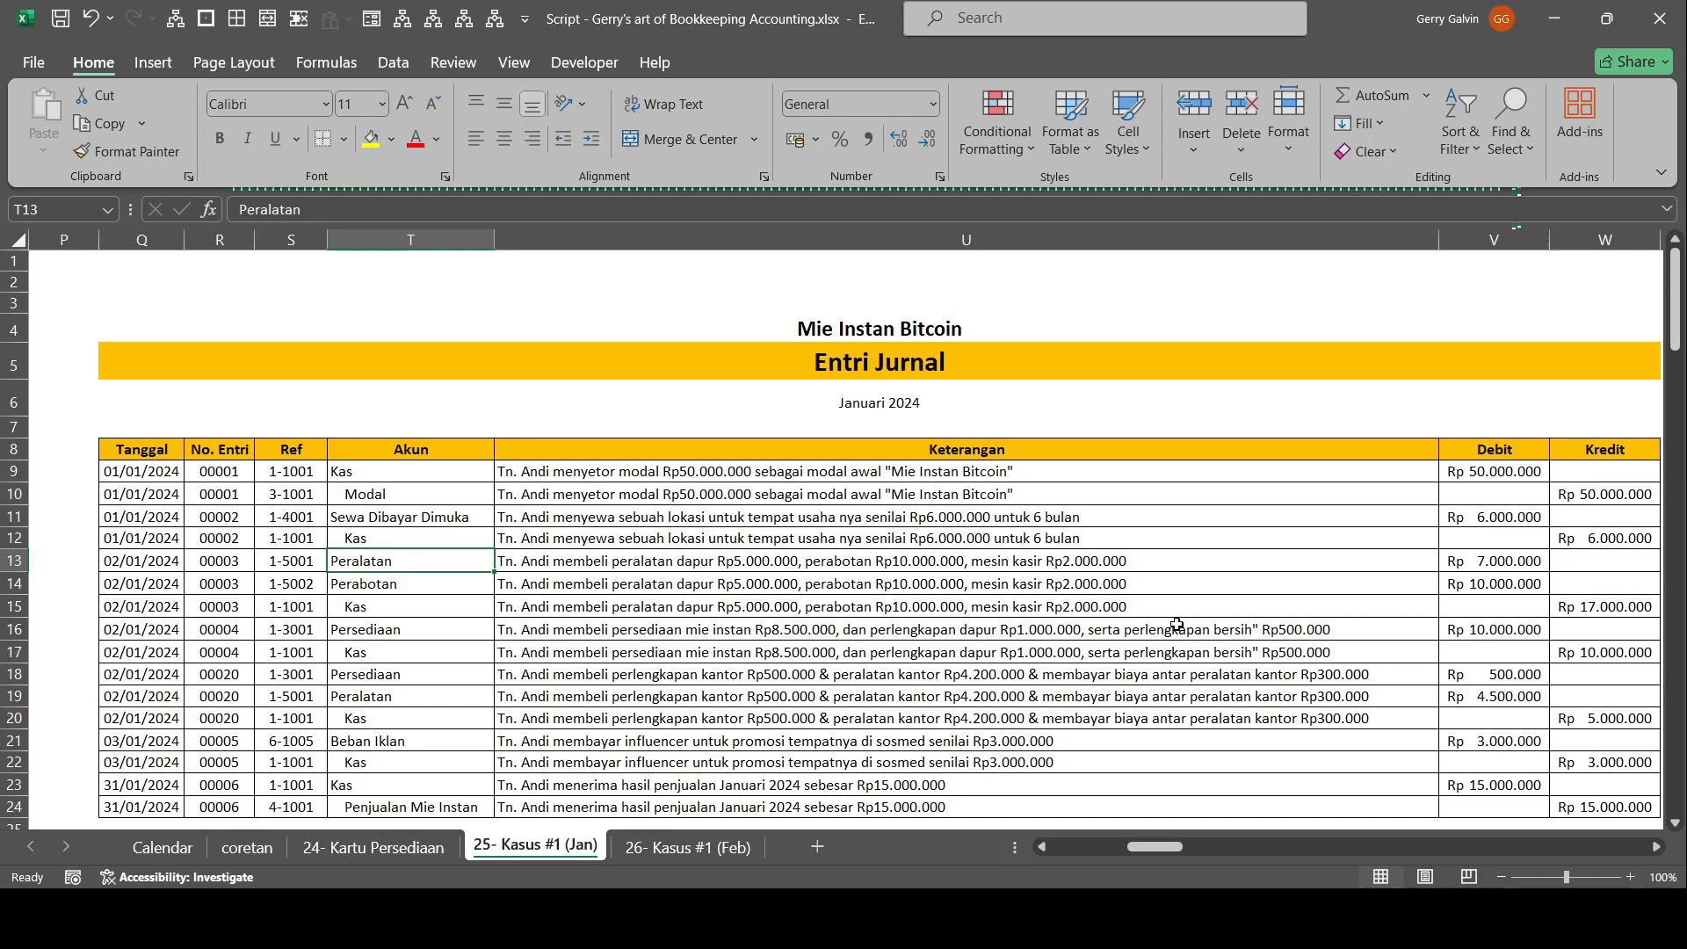
{"action": "scroll", "coordinate": [811, 471], "scroll_direction": "down", "scroll_amount": 1}
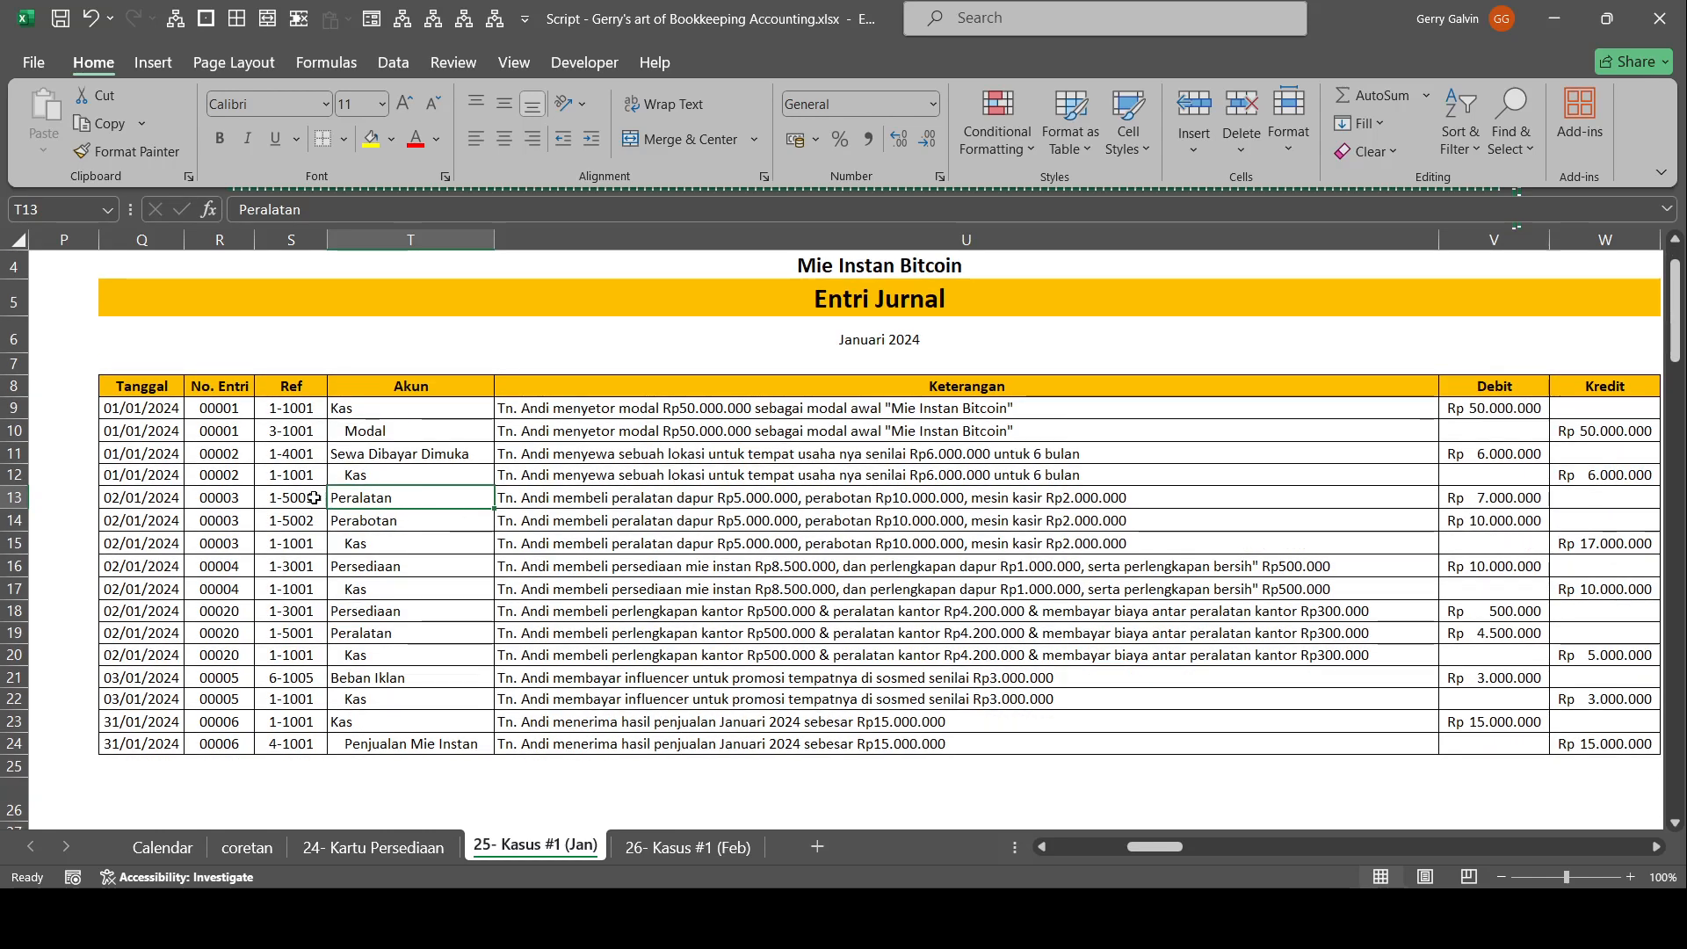
{"action": "left_click_drag", "start_coordinate": [612, 503], "coordinate": [615, 520]}
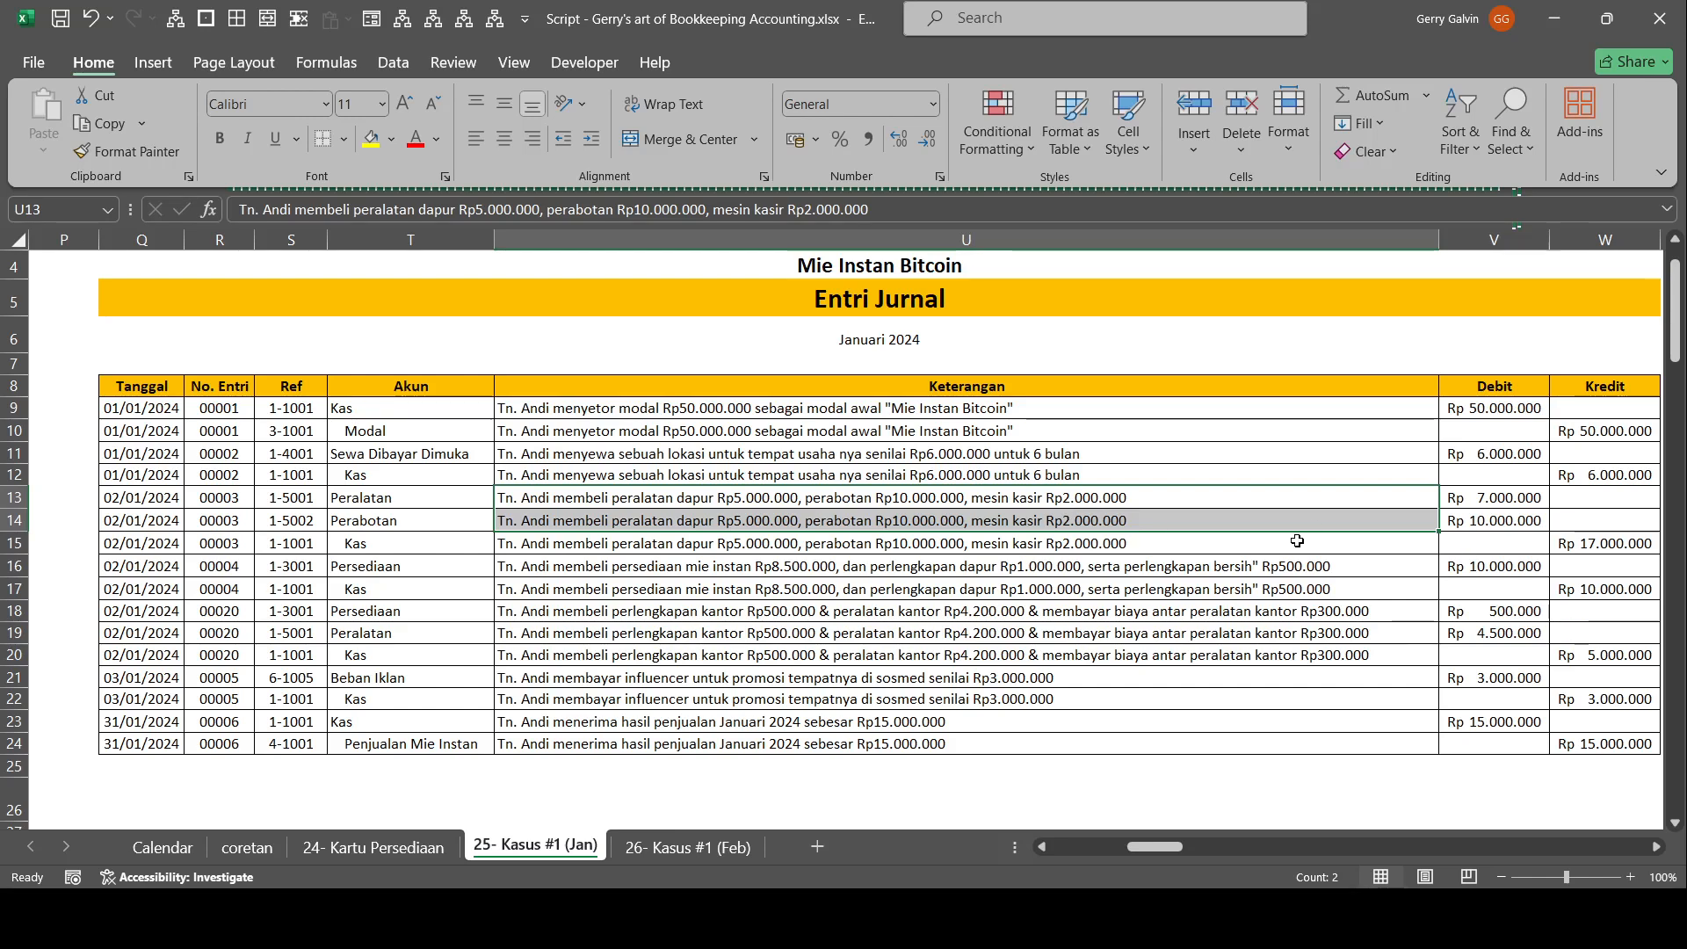
{"action": "left_click", "coordinate": [1482, 518]}
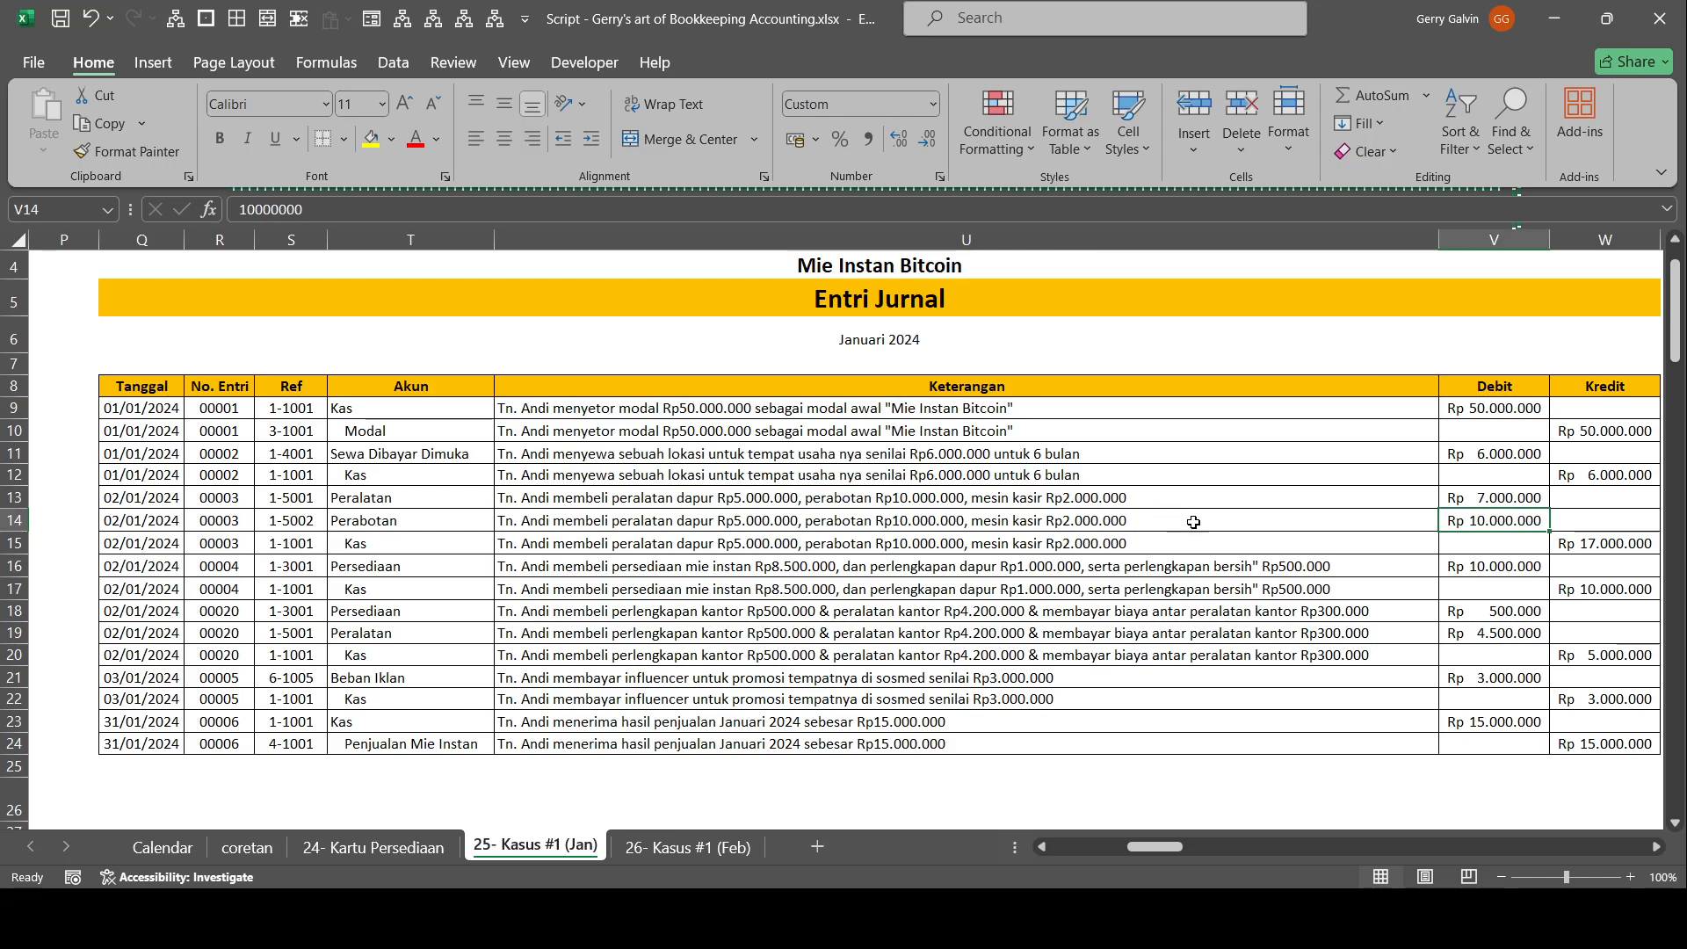
{"action": "left_click", "coordinate": [430, 498]}
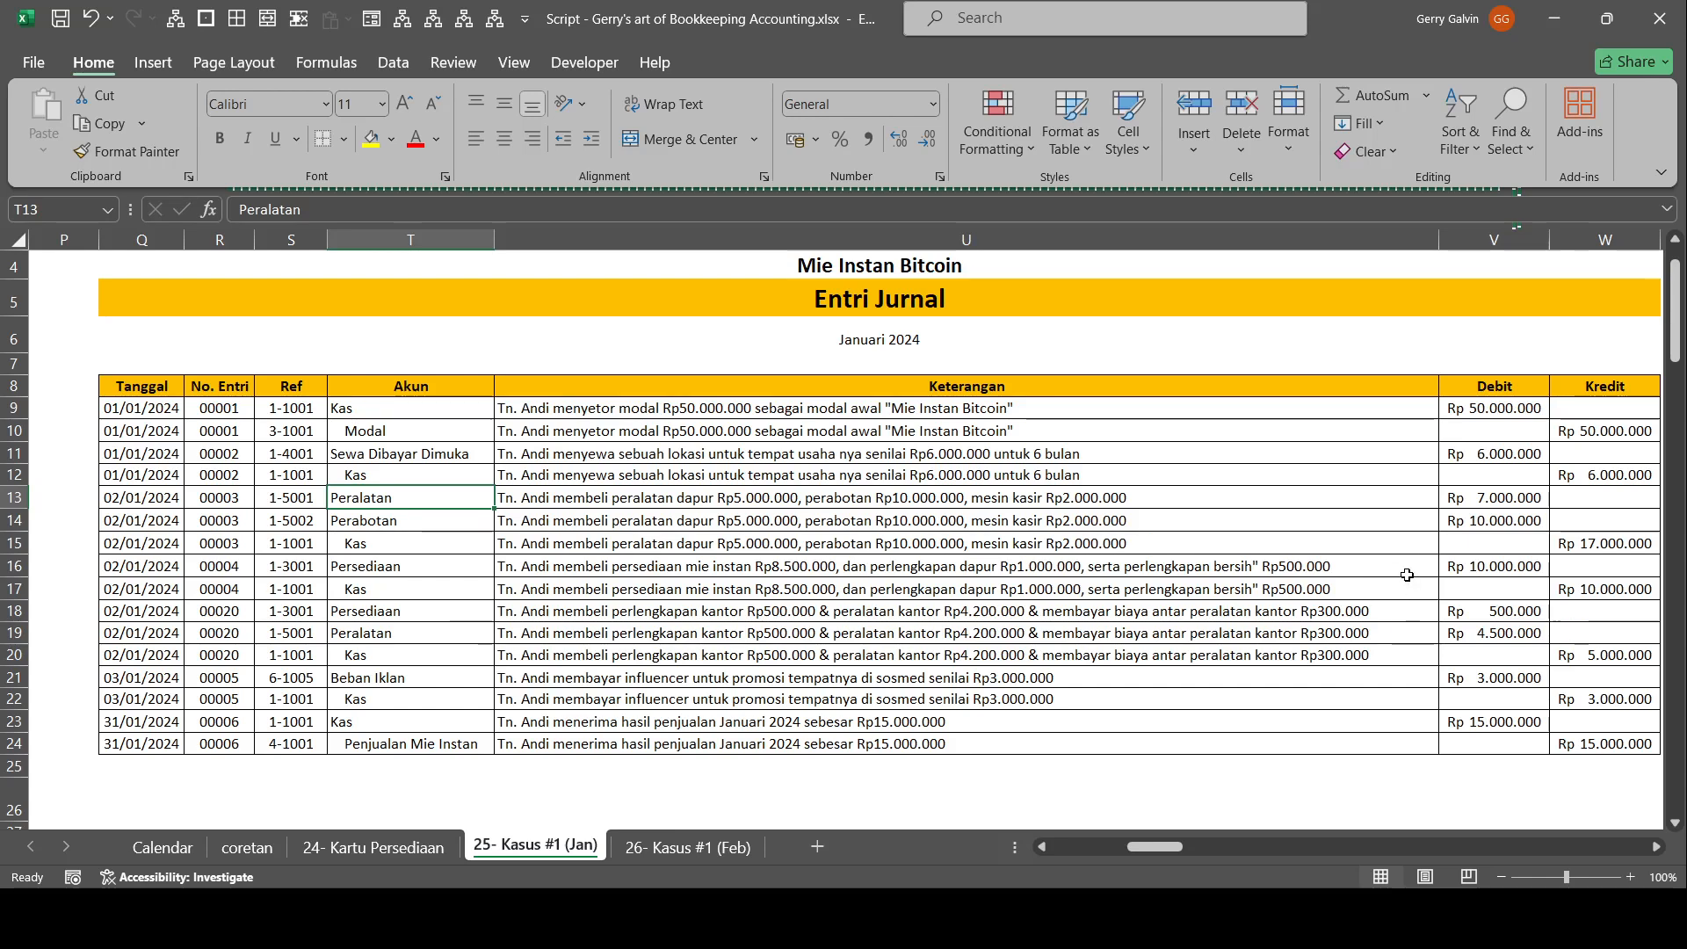
Examine journal entries 00004 and 00020 for the inventory, supplies and office equipment purchases, checking their accounts, descriptions, debits and credits.
{"action": "left_click_drag", "start_coordinate": [621, 563], "coordinate": [683, 594]}
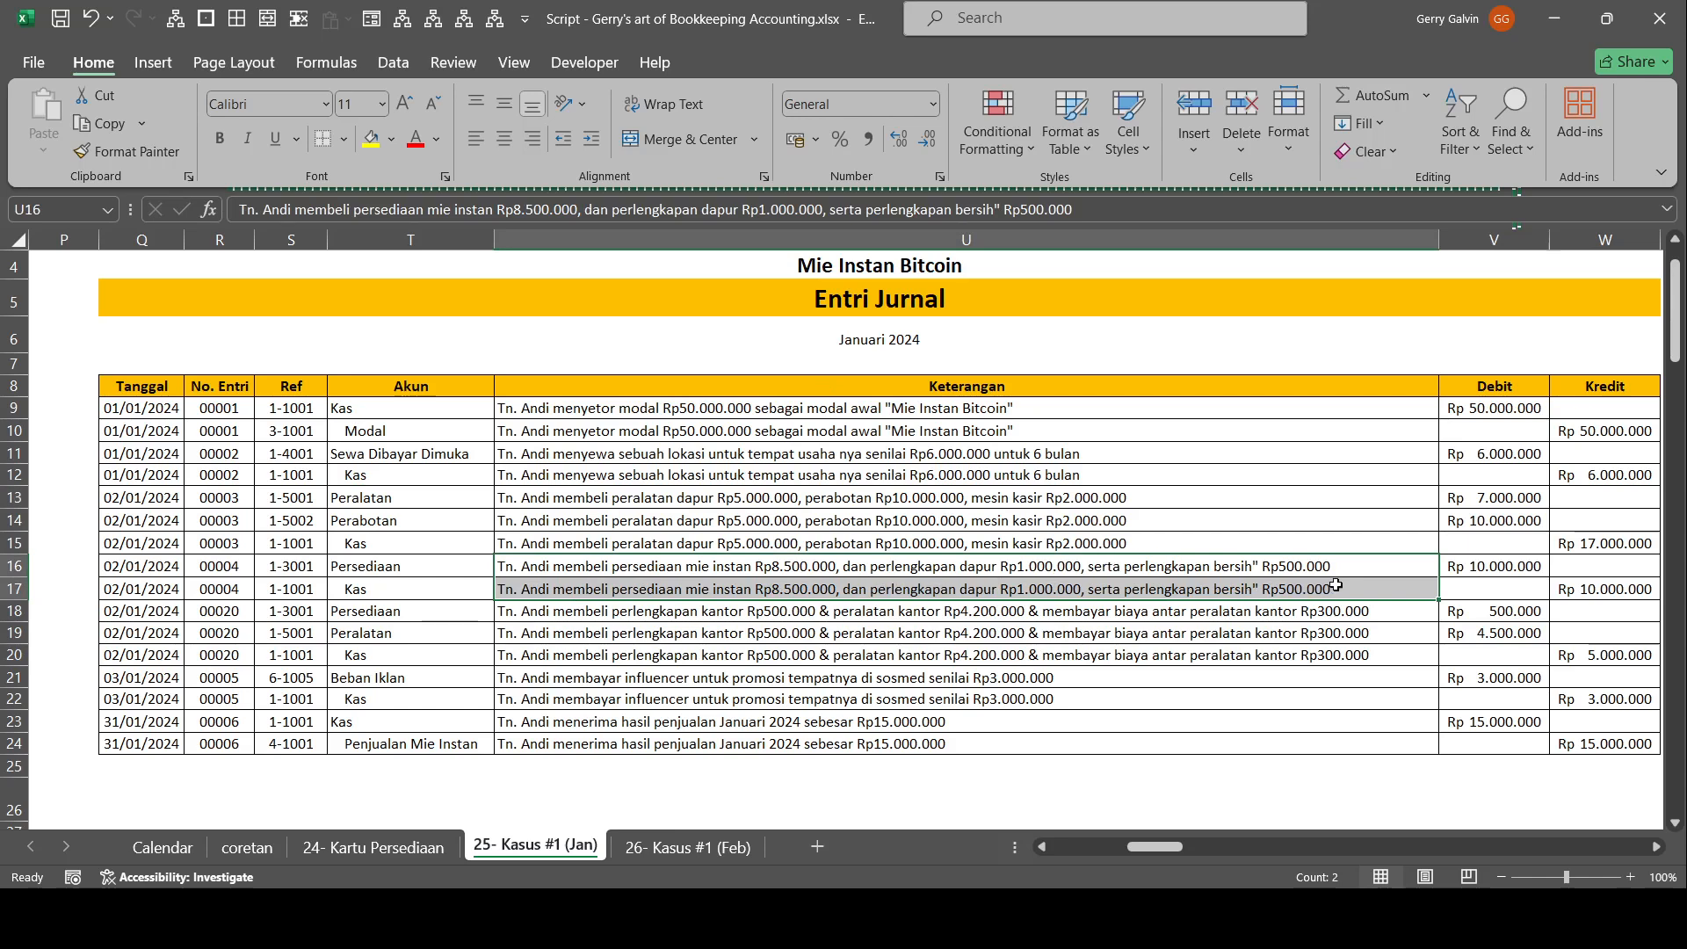
{"action": "left_click_drag", "start_coordinate": [127, 561], "coordinate": [1632, 562]}
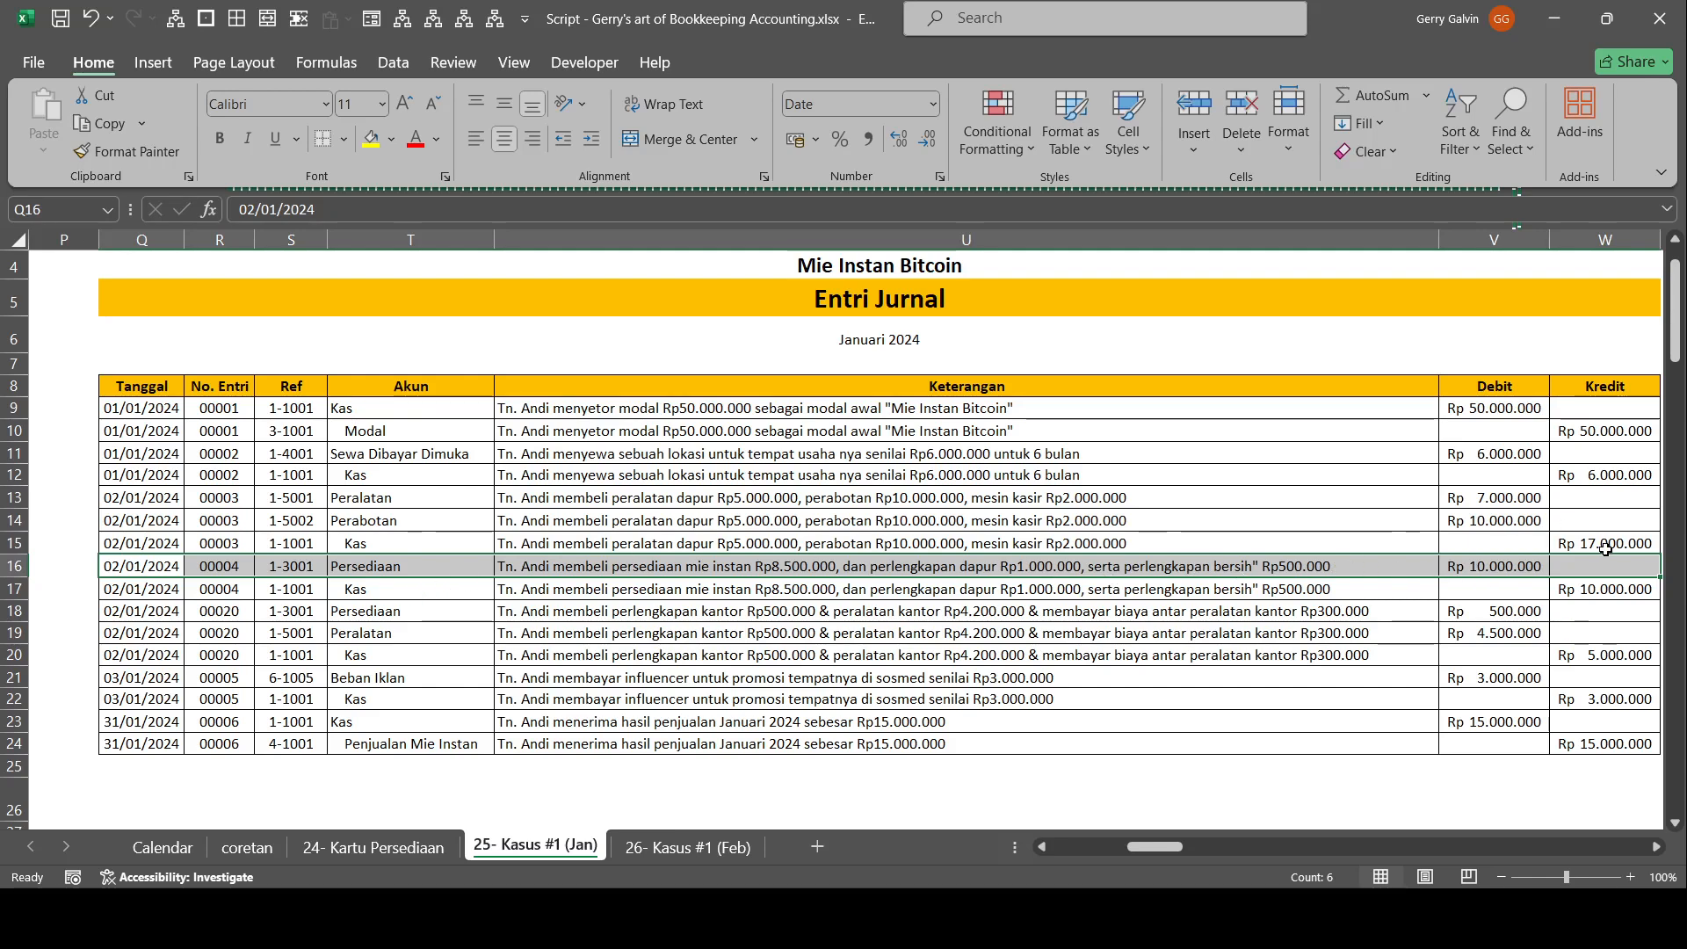
{"action": "left_click", "coordinate": [729, 613]}
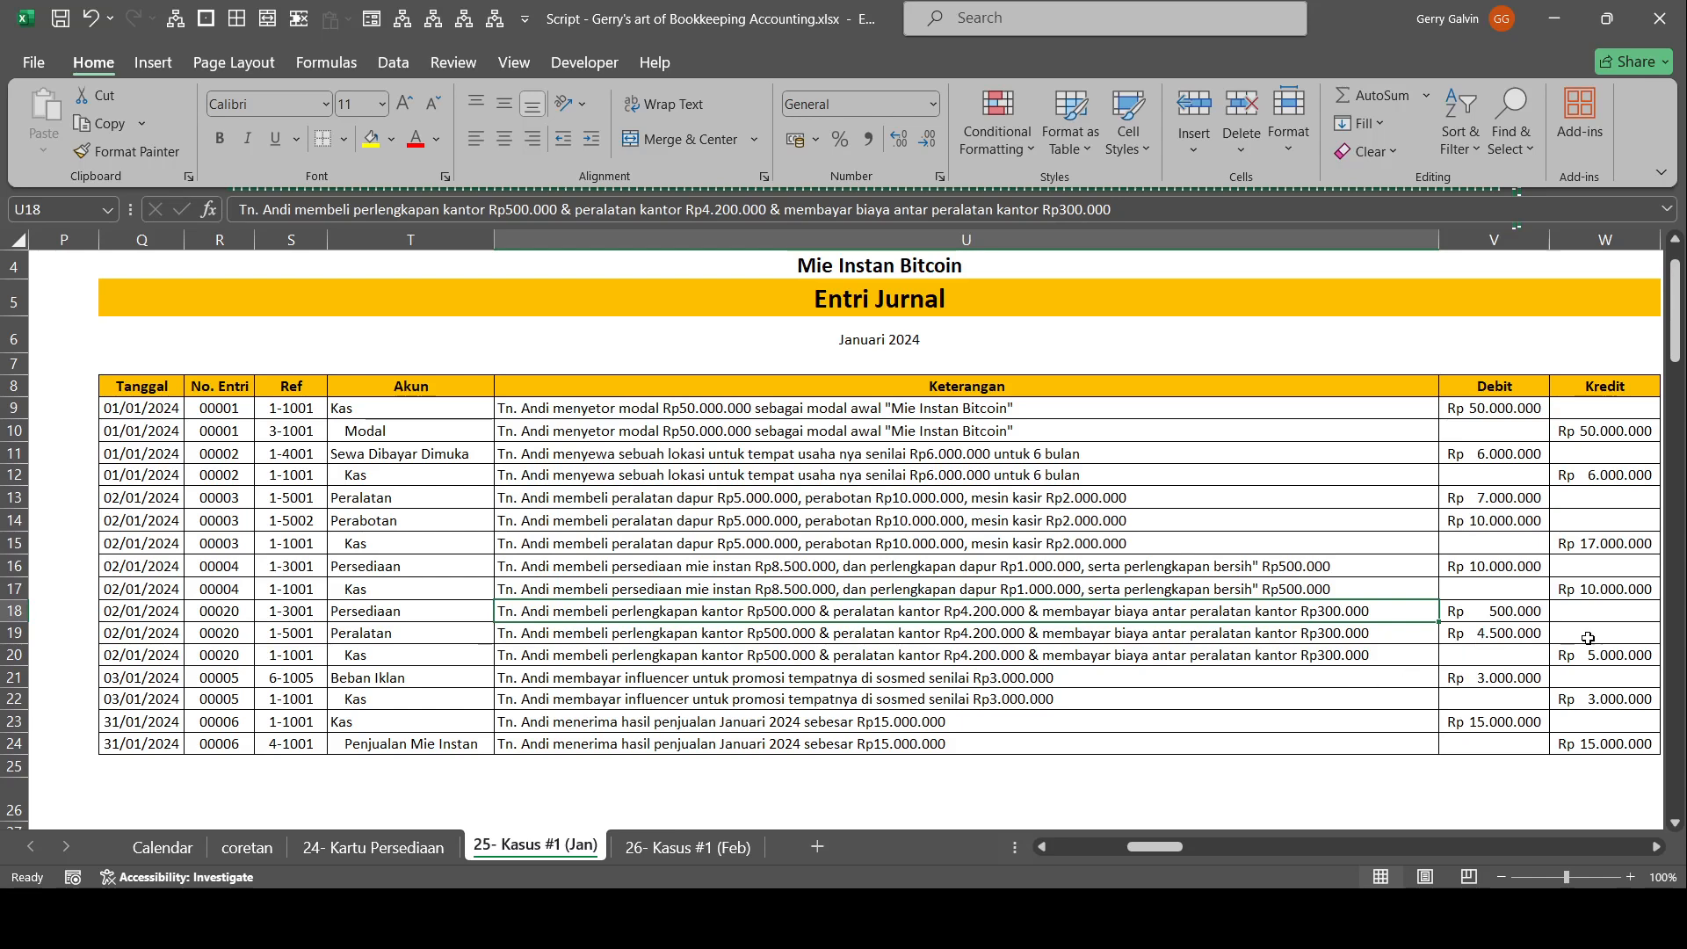
{"action": "left_click", "coordinate": [900, 634]}
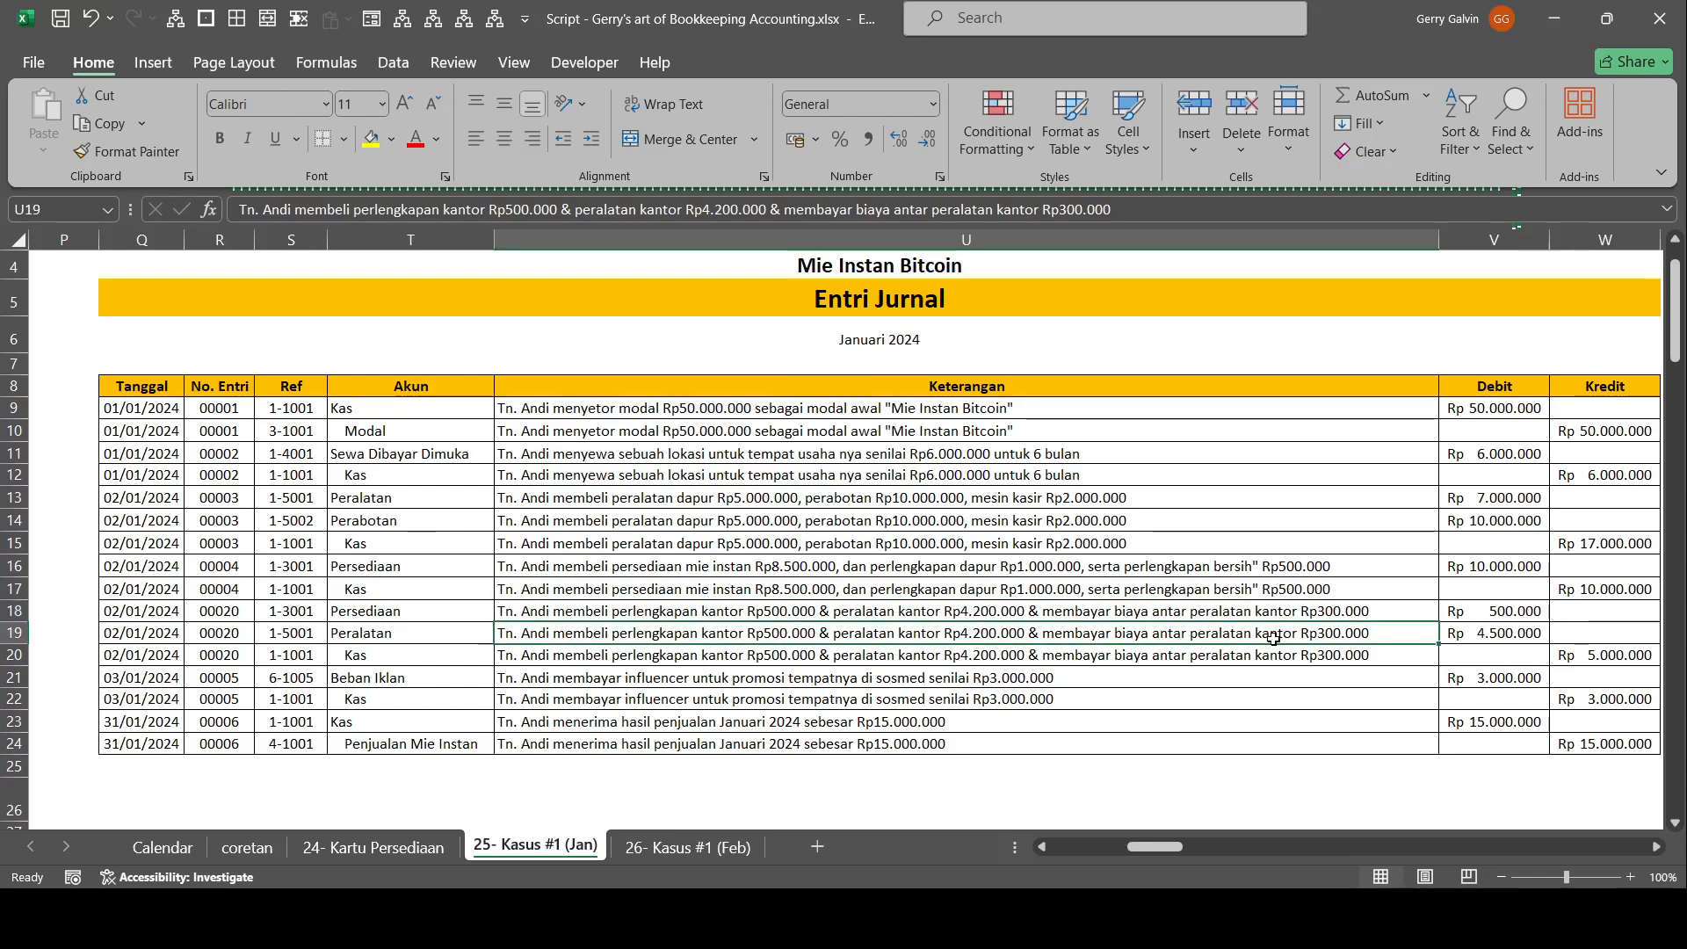
{"action": "left_click", "coordinate": [429, 637]}
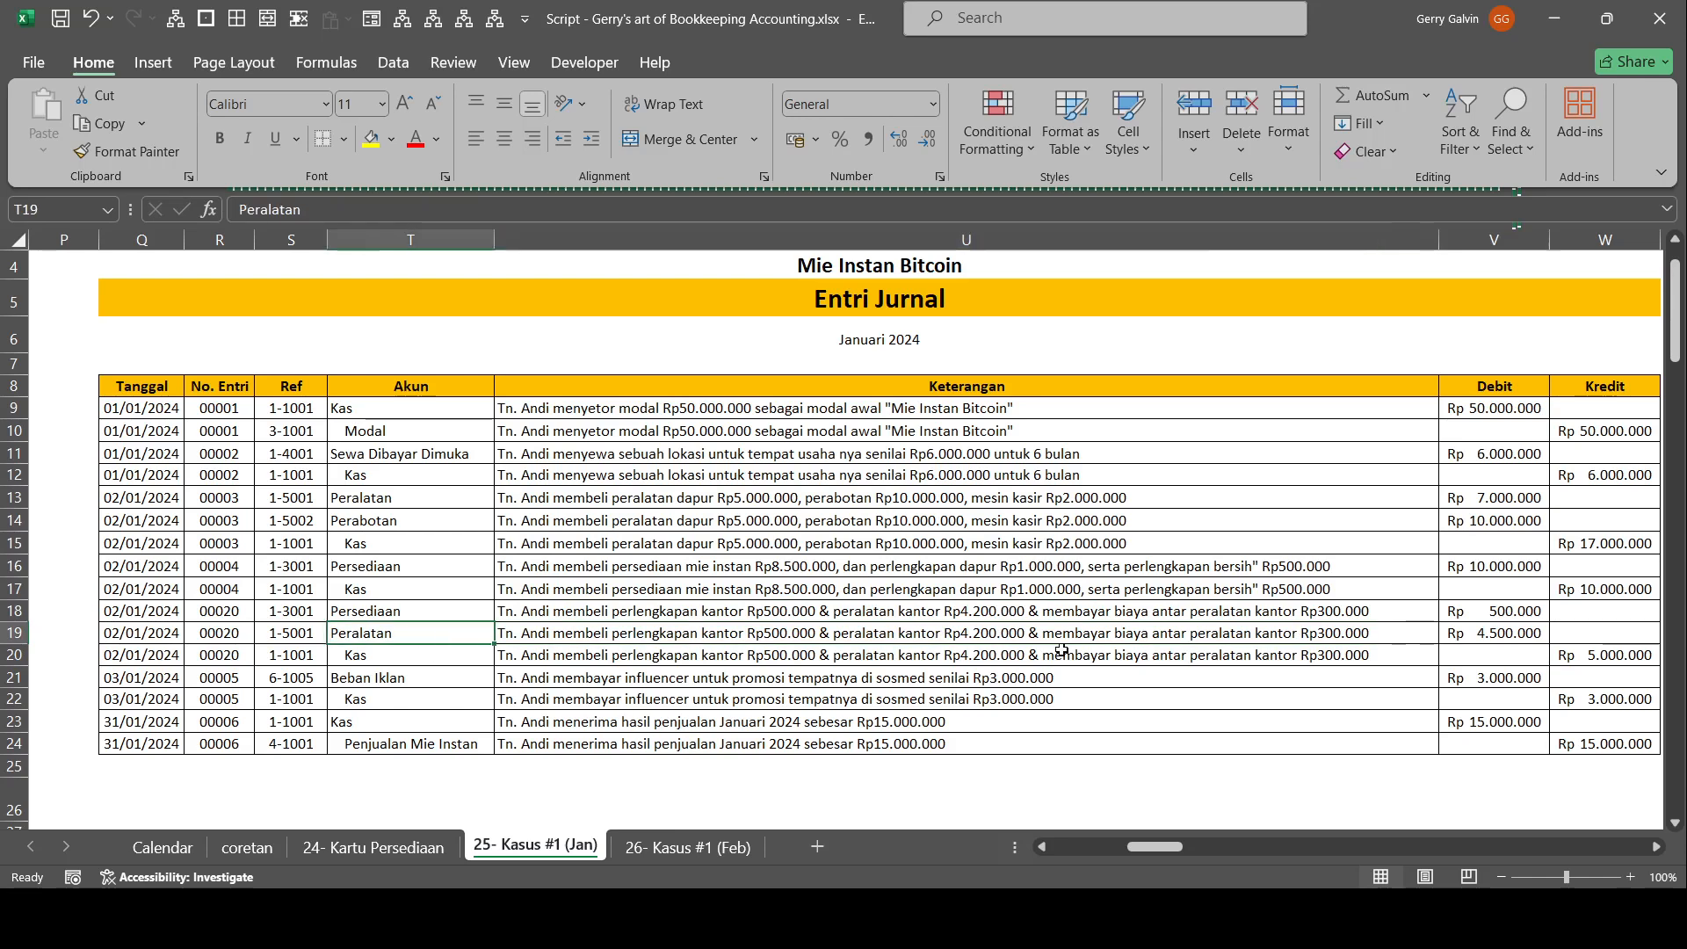
{"action": "left_click", "coordinate": [1464, 632]}
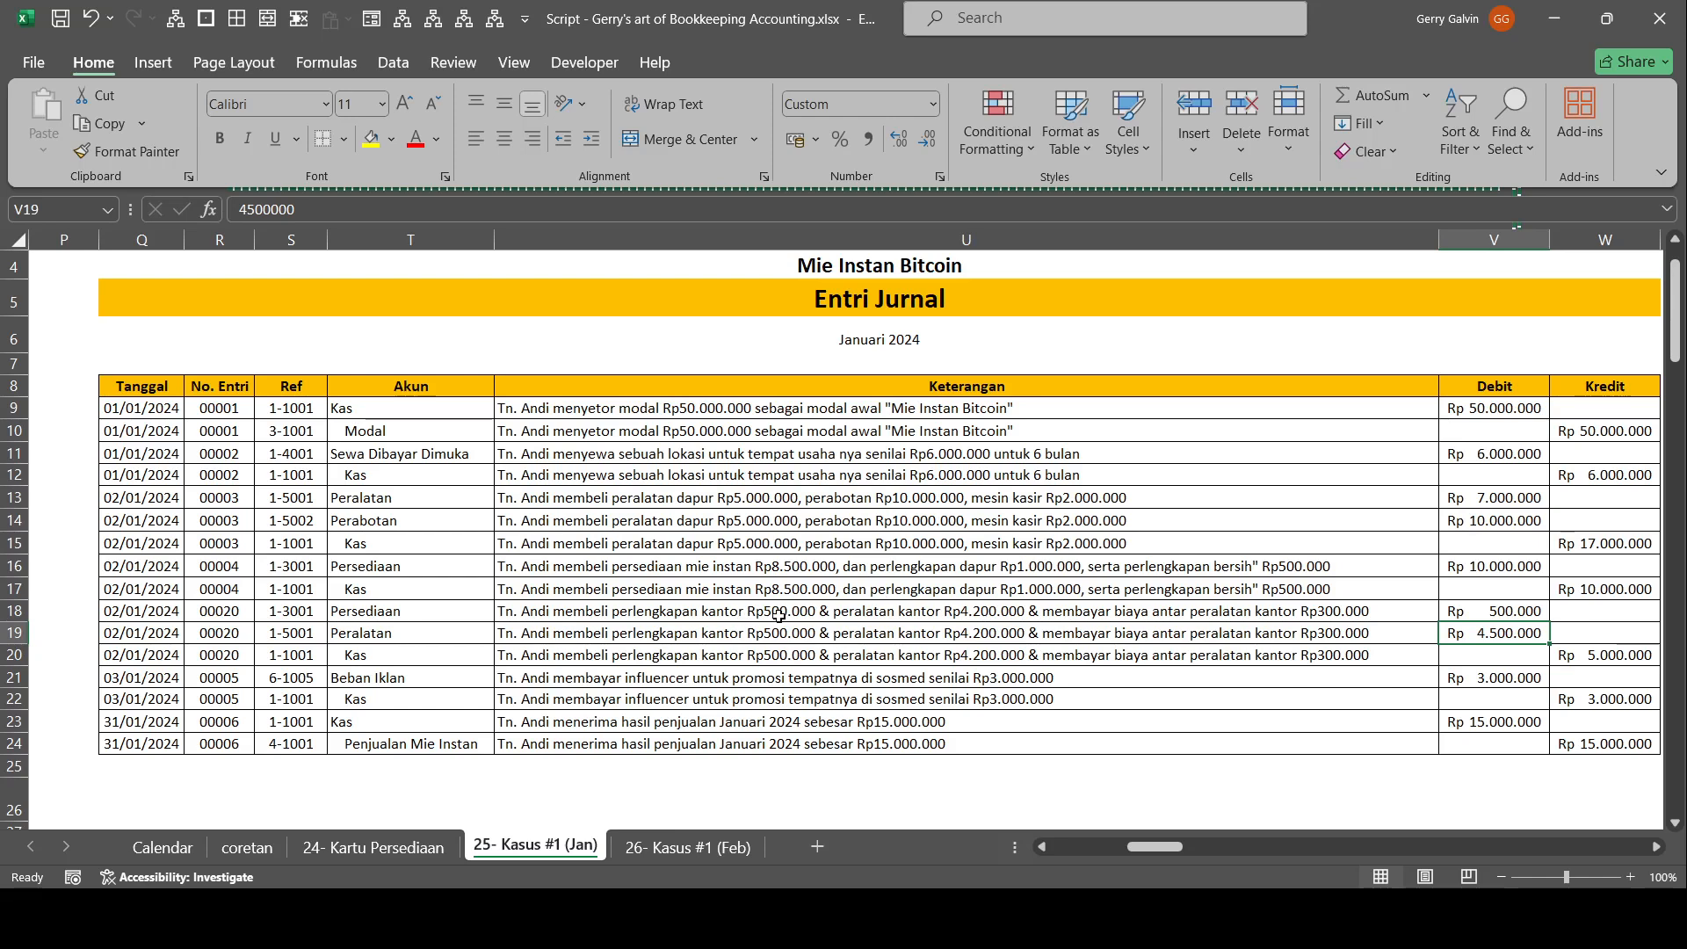
{"action": "left_click", "coordinate": [1530, 617]}
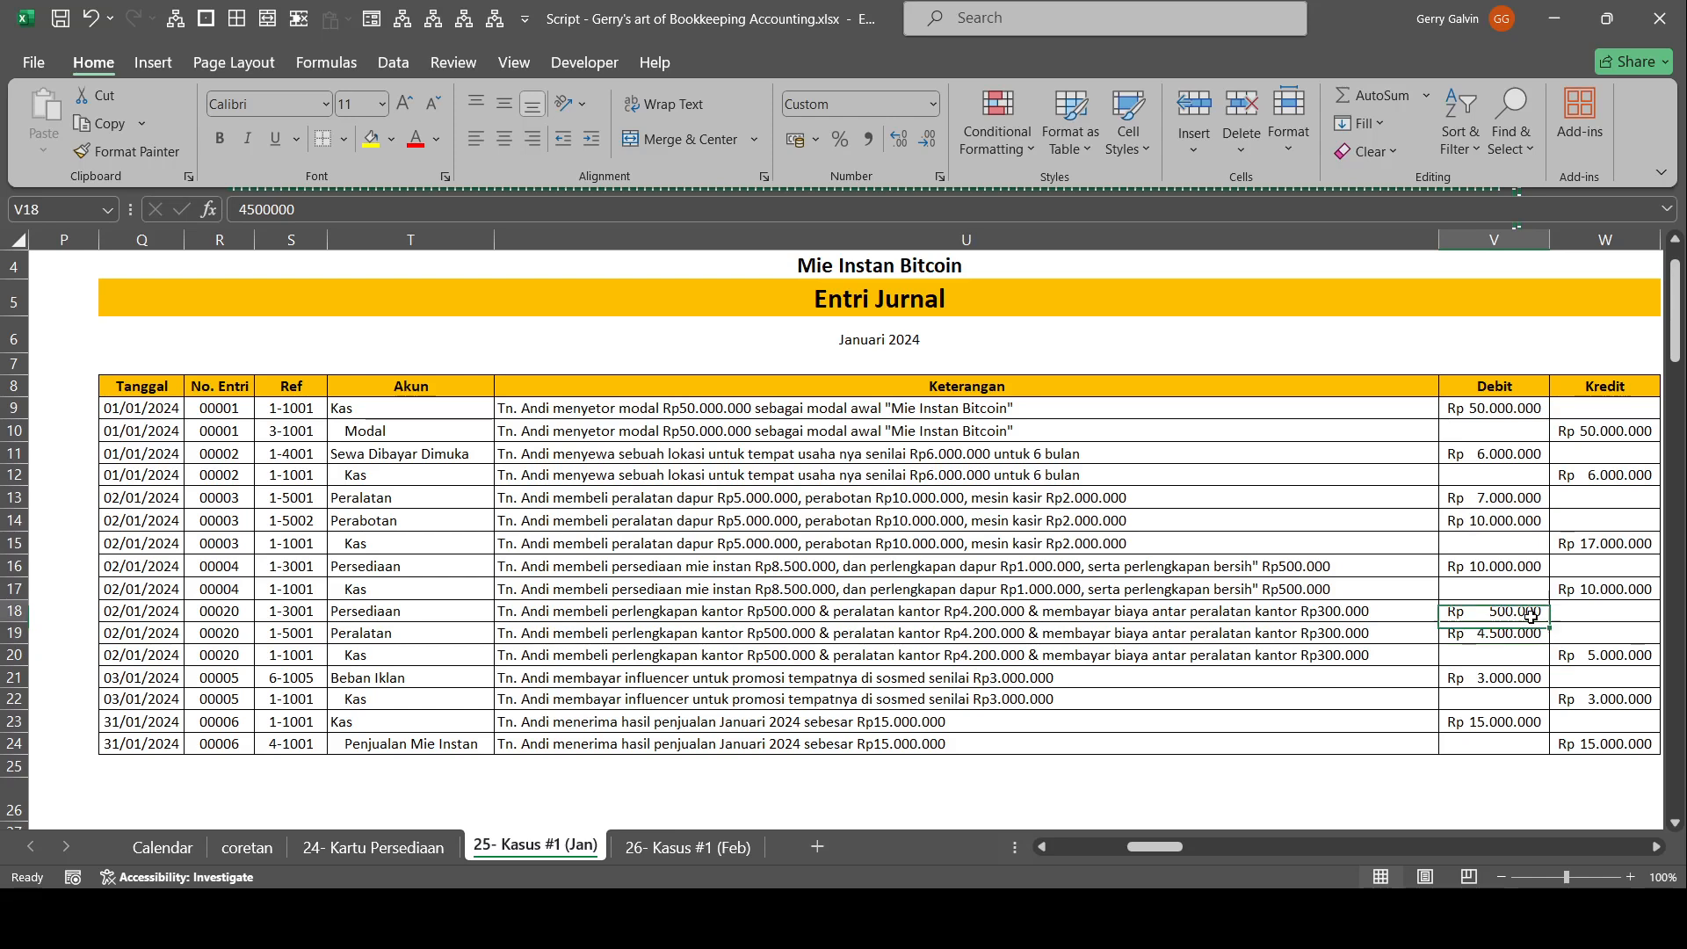
{"action": "left_click", "coordinate": [1593, 659]}
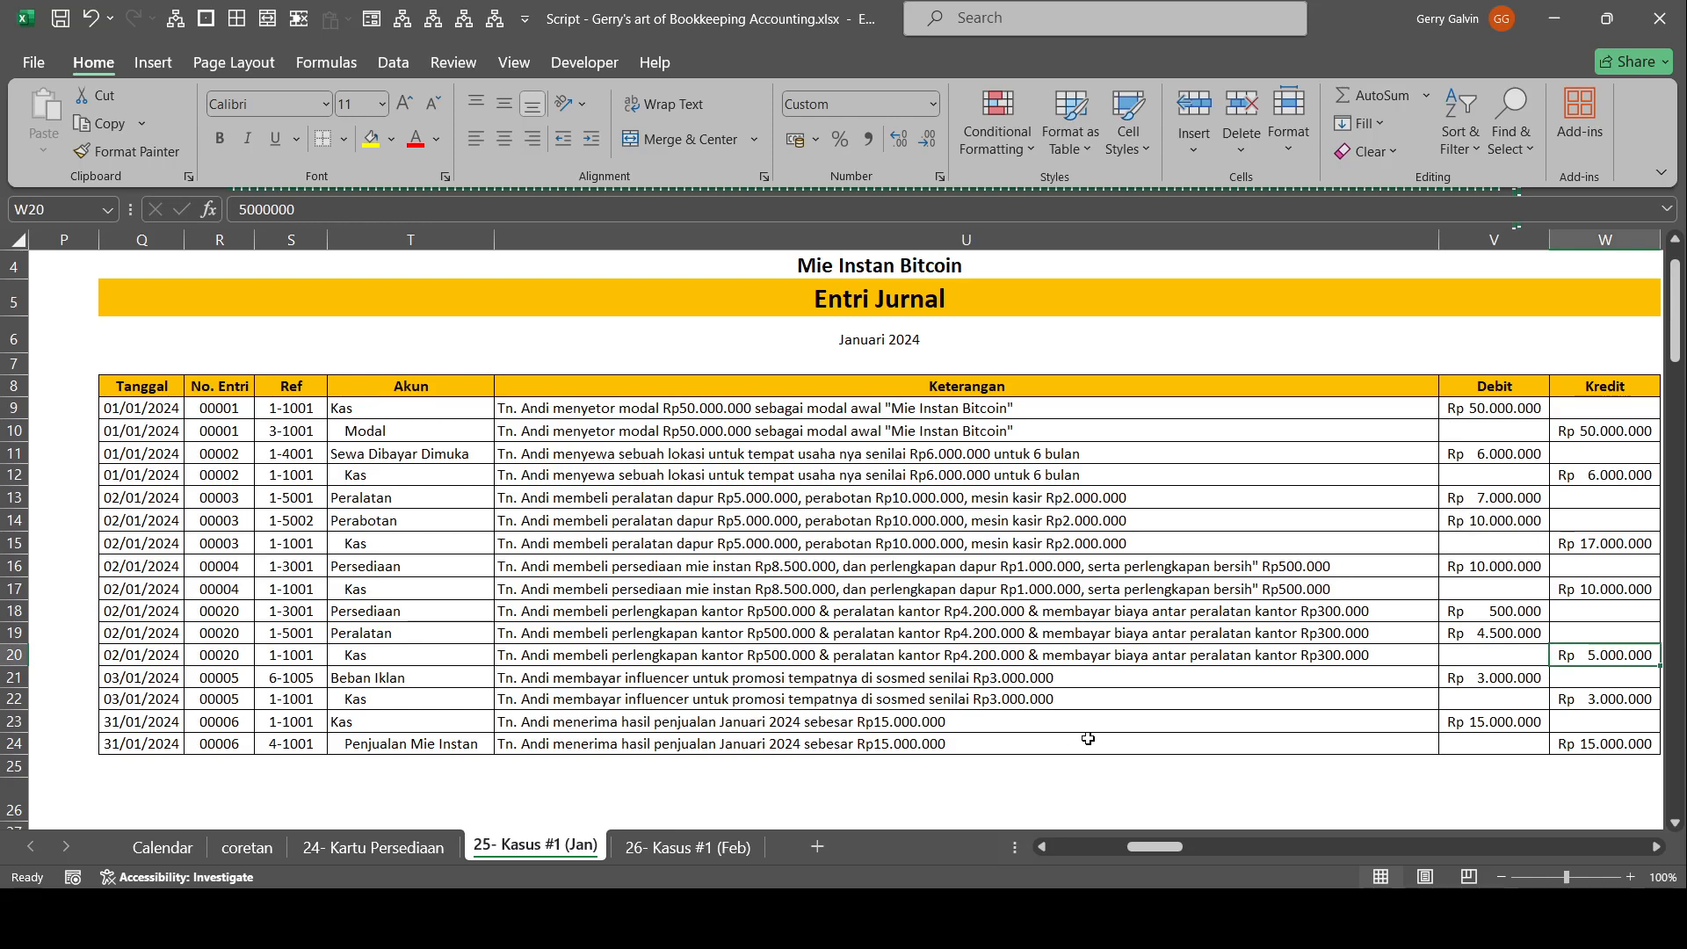
Examine journal entries 00005 and 00006 for the influencer promotion and January sales, checking their accounts, dates and descriptions.
{"action": "left_click", "coordinate": [455, 687]}
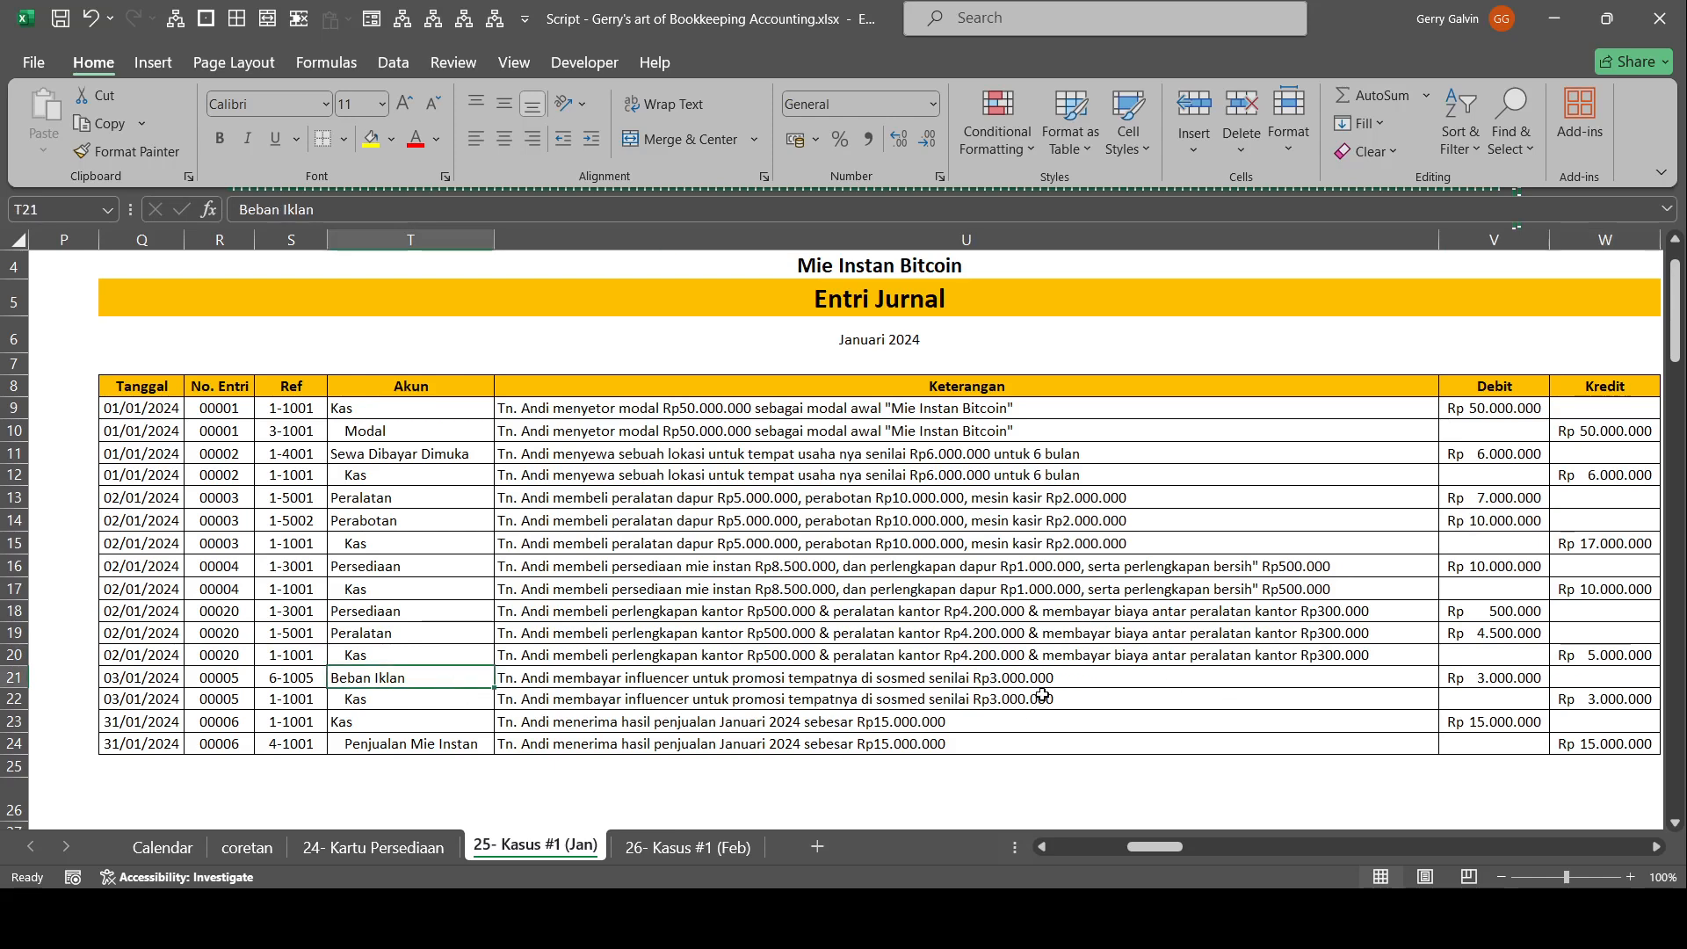
{"action": "left_click", "coordinate": [169, 723]}
{"action": "left_click", "coordinate": [821, 723]}
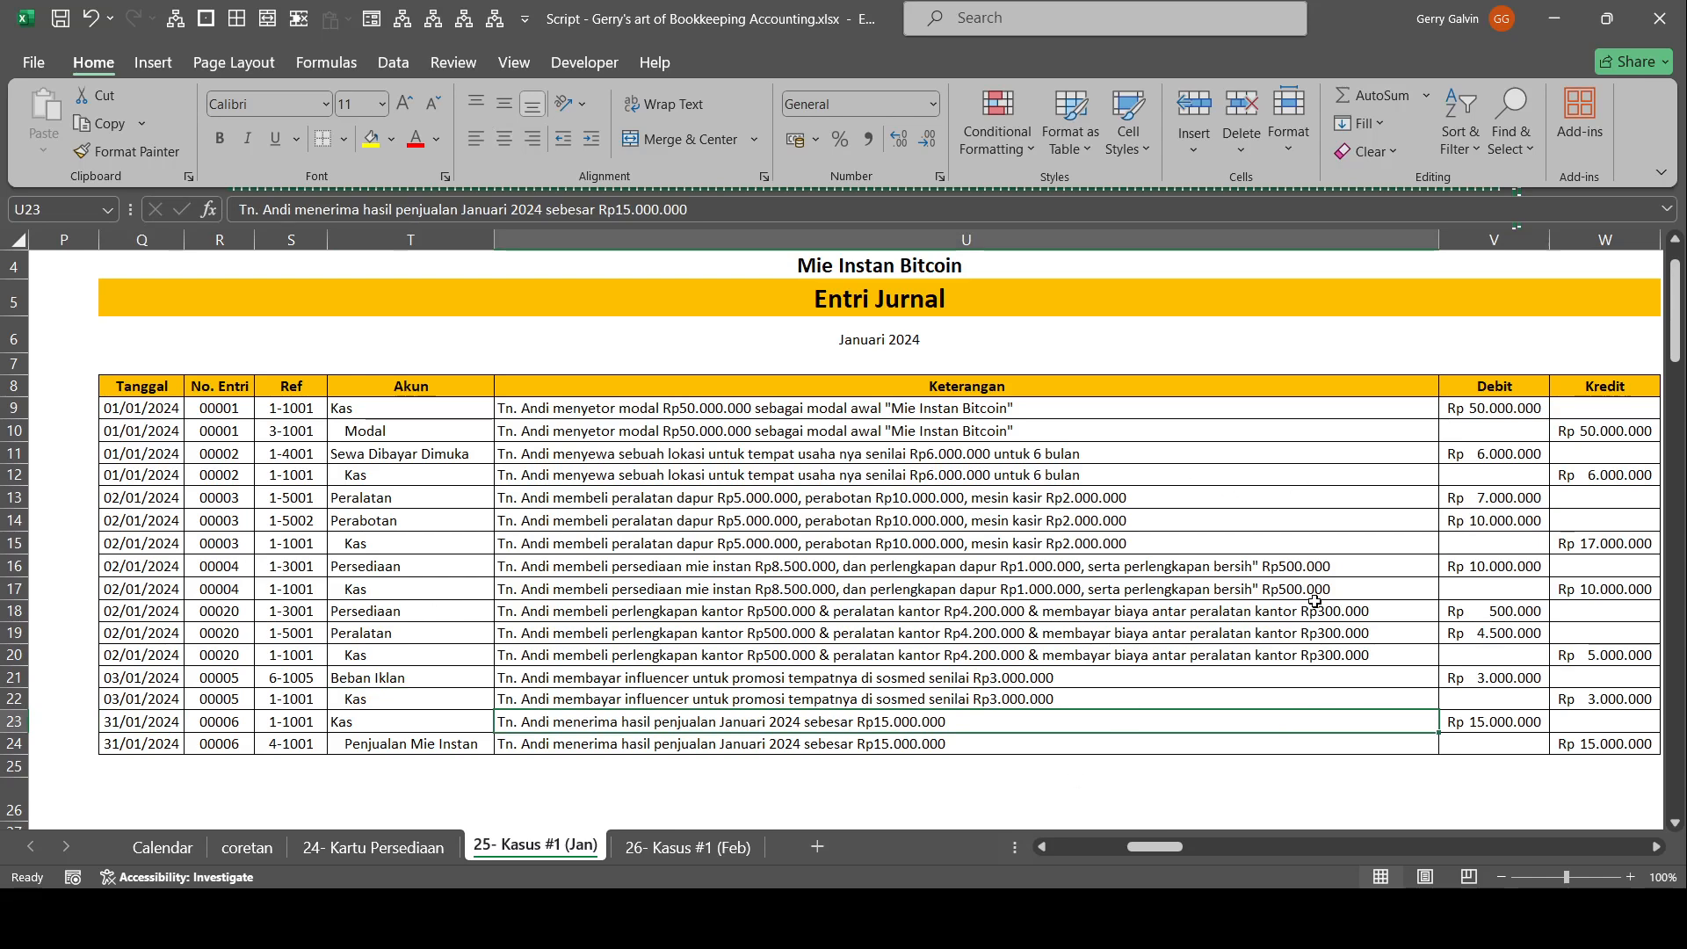
{"action": "left_click_drag", "start_coordinate": [1535, 707], "coordinate": [1660, 719]}
Examine the layout of the January 2024 Buku Besar beside the Entri Jurnal, starting with the Kas account.
{"action": "left_click_drag", "start_coordinate": [530, 590], "coordinate": [61, 588]}
{"action": "scroll", "coordinate": [625, 438], "scroll_direction": "up", "scroll_amount": 1}
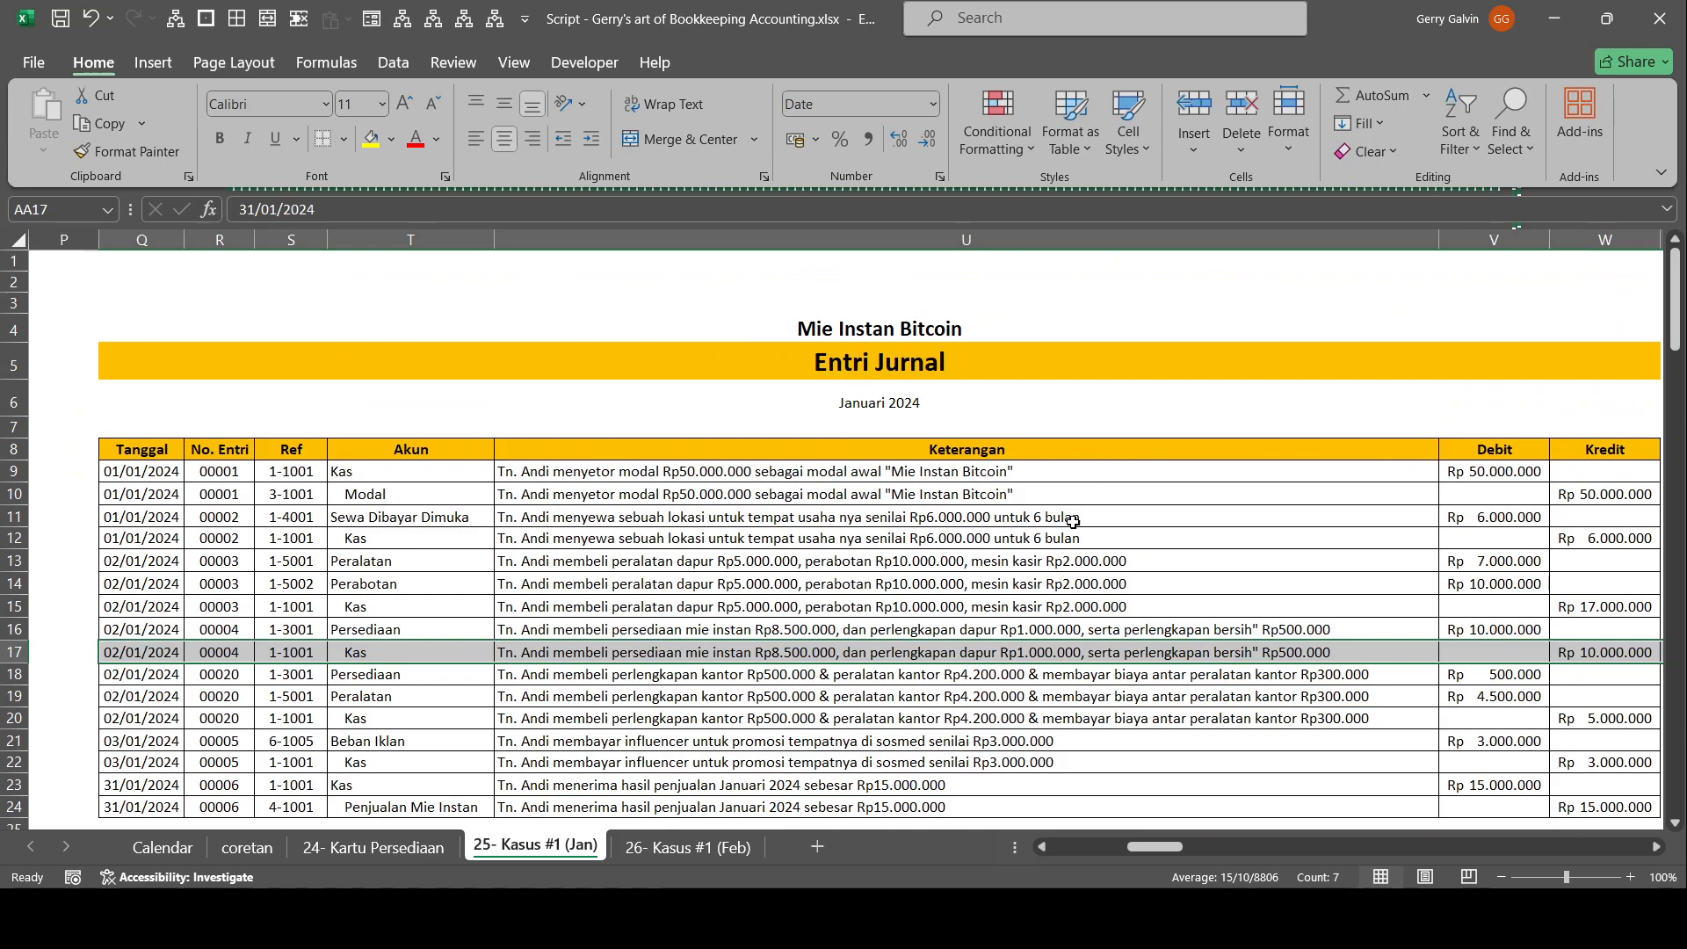
{"action": "left_click", "coordinate": [1063, 539]}
{"action": "left_click_drag", "start_coordinate": [1055, 604], "coordinate": [1672, 540]}
{"action": "left_click_drag", "start_coordinate": [703, 450], "coordinate": [17, 449]}
{"action": "scroll", "coordinate": [488, 473], "scroll_direction": "down", "scroll_amount": 1}
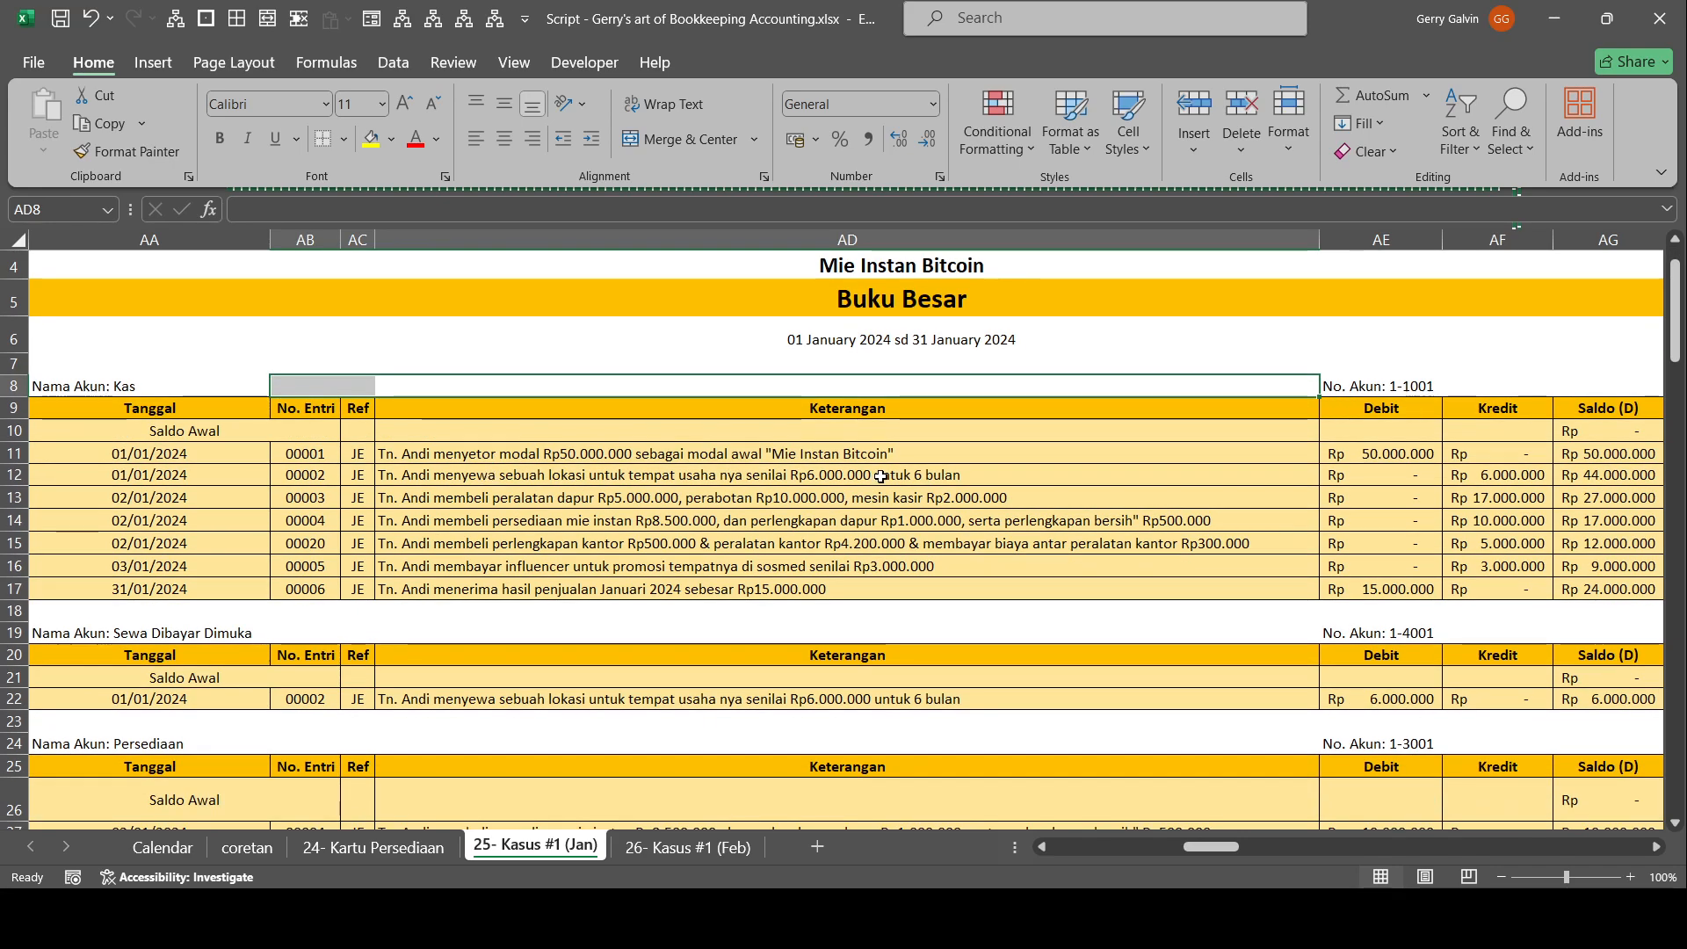
{"action": "scroll", "coordinate": [710, 503], "scroll_direction": "up", "scroll_amount": 1}
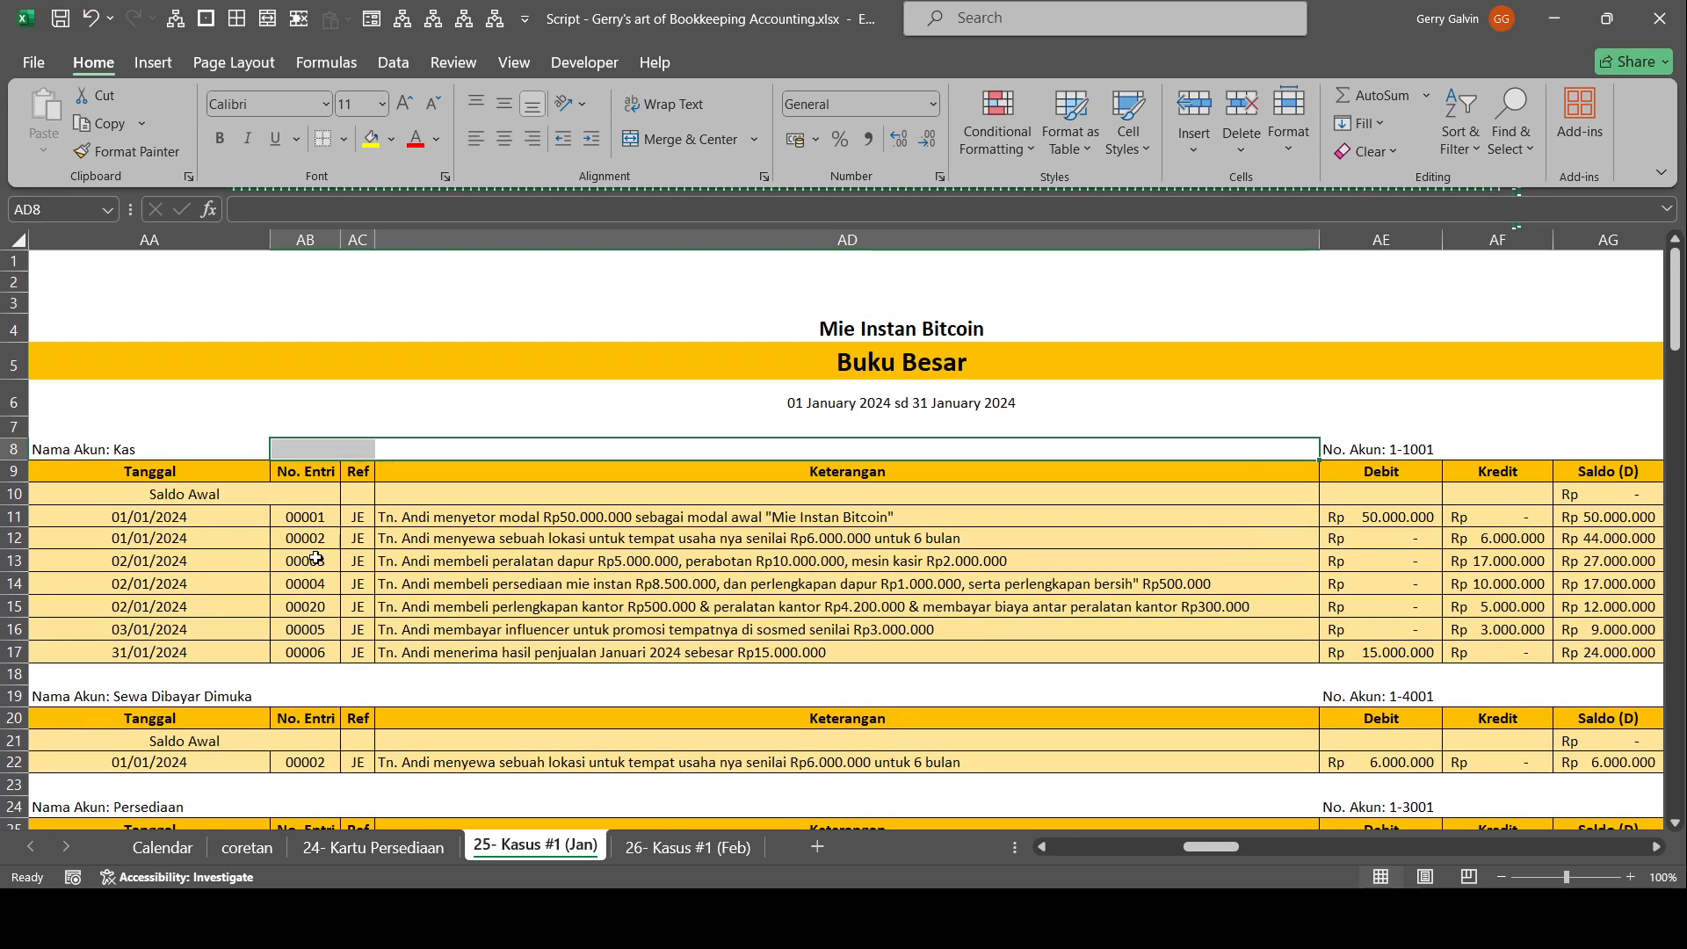
Examine the No. Entri and Ref values of entry 00001 in the Entri Jurnal to trace its posting to Kas.
{"action": "left_click_drag", "start_coordinate": [565, 600], "coordinate": [2, 629]}
{"action": "left_click", "coordinate": [247, 472]}
{"action": "left_click", "coordinate": [290, 478]}
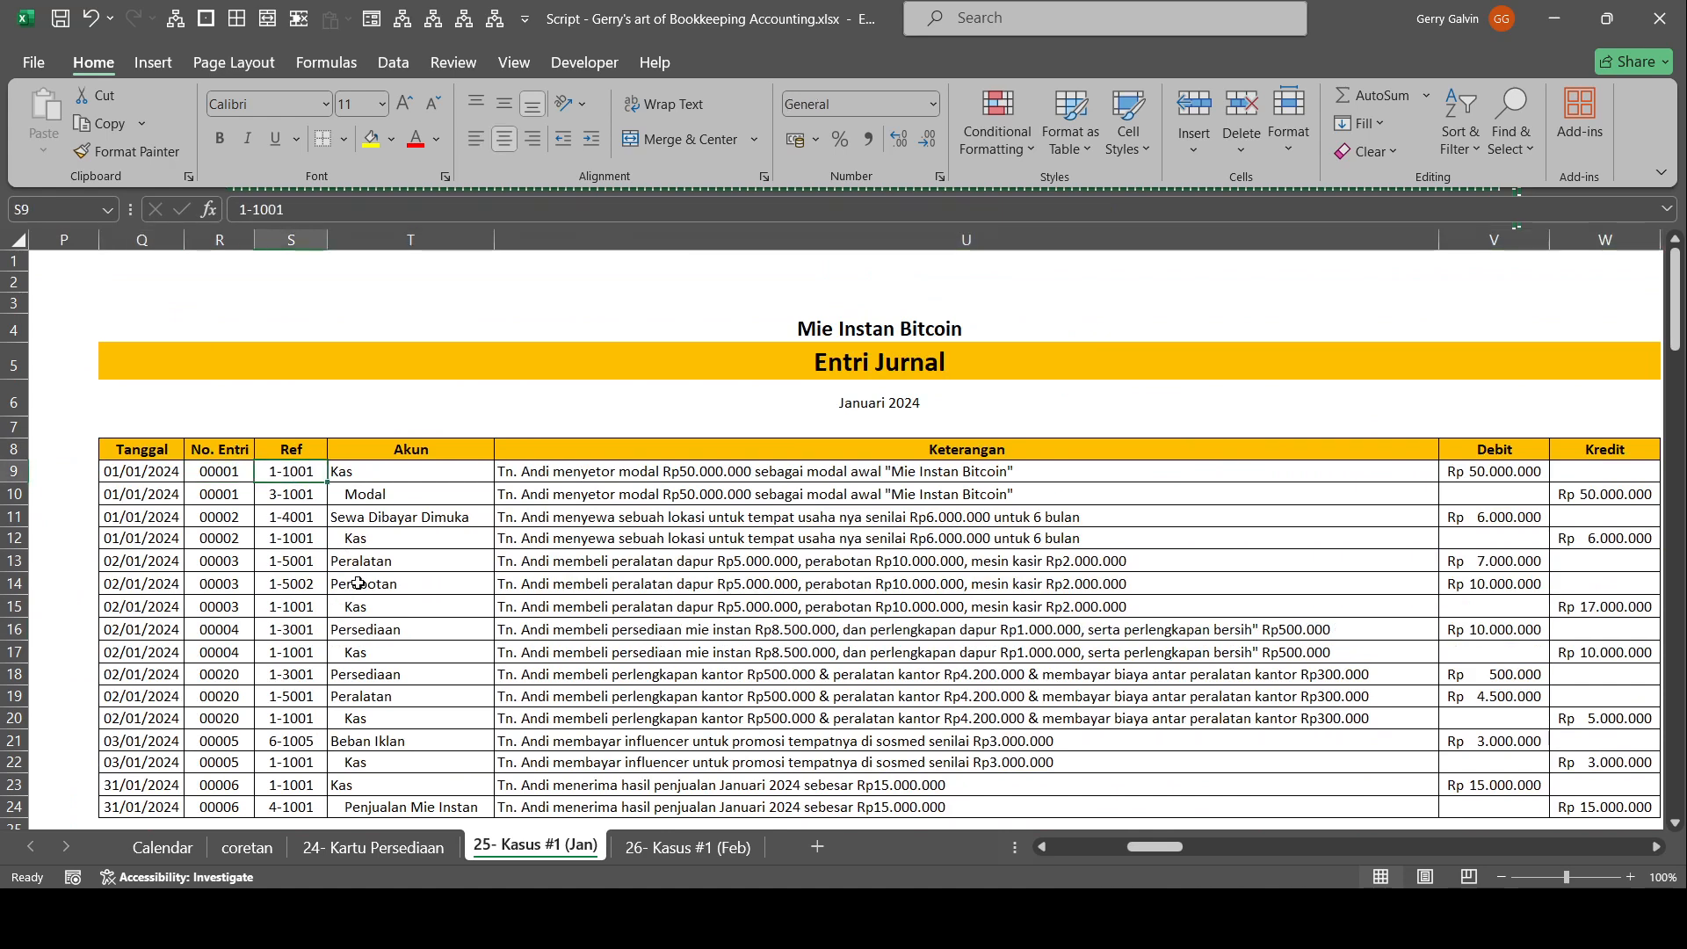
{"action": "left_click", "coordinate": [246, 474]}
{"action": "left_click", "coordinate": [283, 474]}
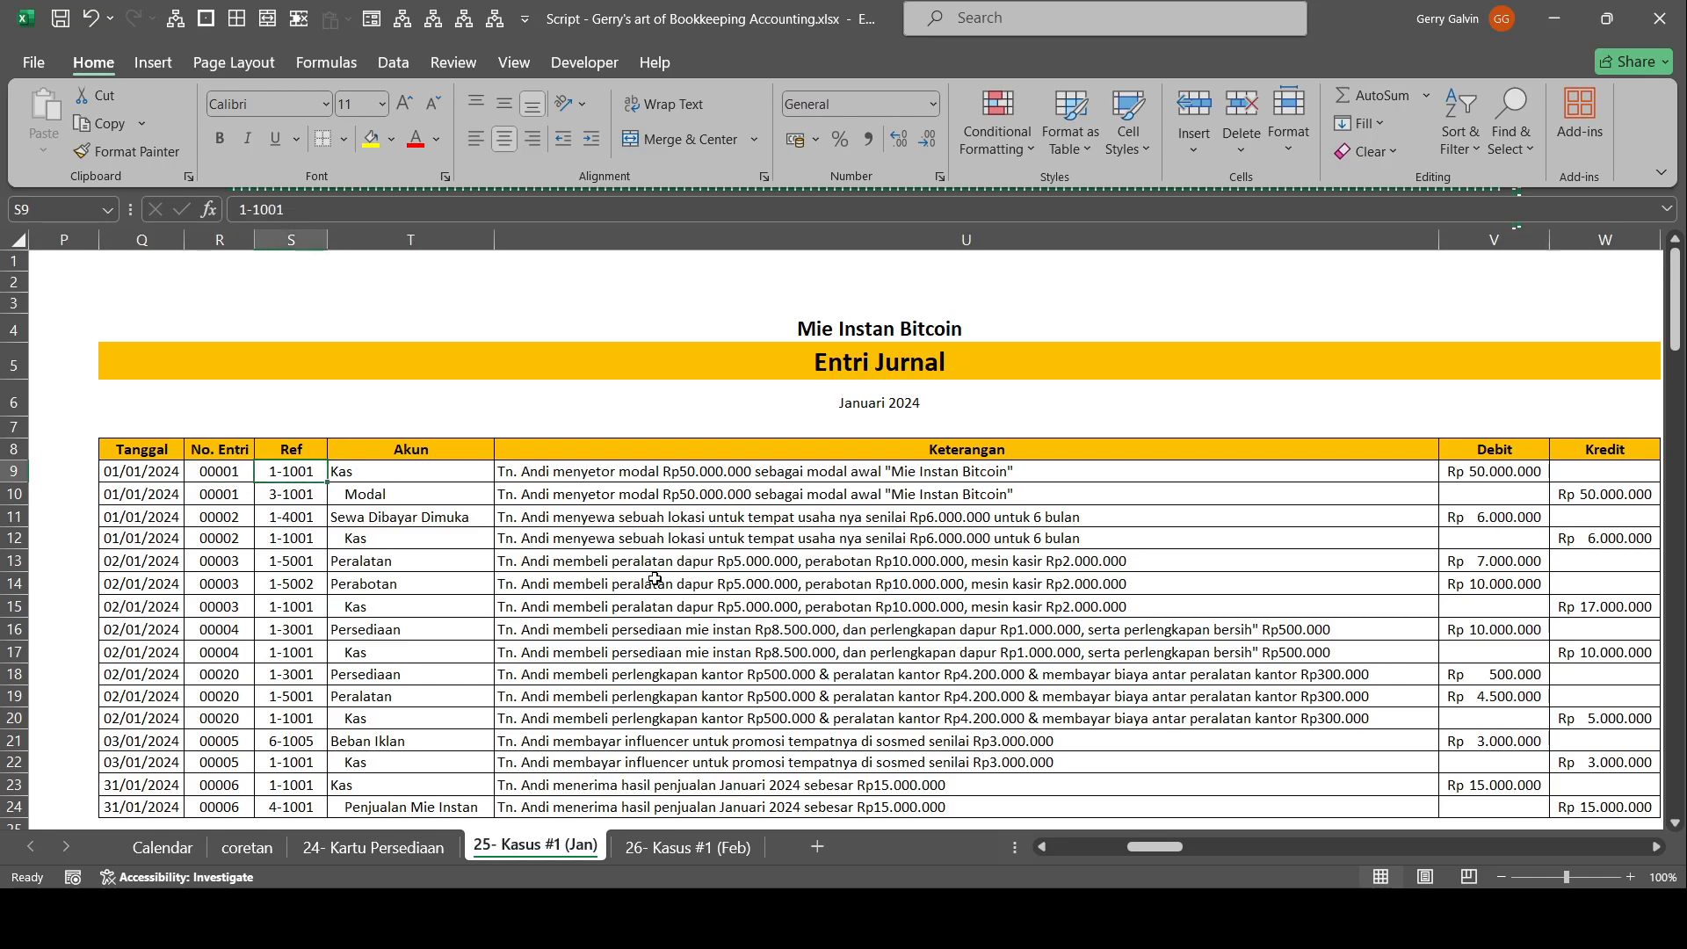
{"action": "left_click_drag", "start_coordinate": [731, 591], "coordinate": [1661, 605]}
{"action": "left_click", "coordinate": [709, 476]}
{"action": "left_click", "coordinate": [1043, 448]}
Check the date, entry number and JE reference of entry 00001 in the Kas ledger of the Buku Besar.
{"action": "left_click_drag", "start_coordinate": [1176, 634], "coordinate": [18, 605]}
{"action": "left_click_drag", "start_coordinate": [264, 542], "coordinate": [324, 519]}
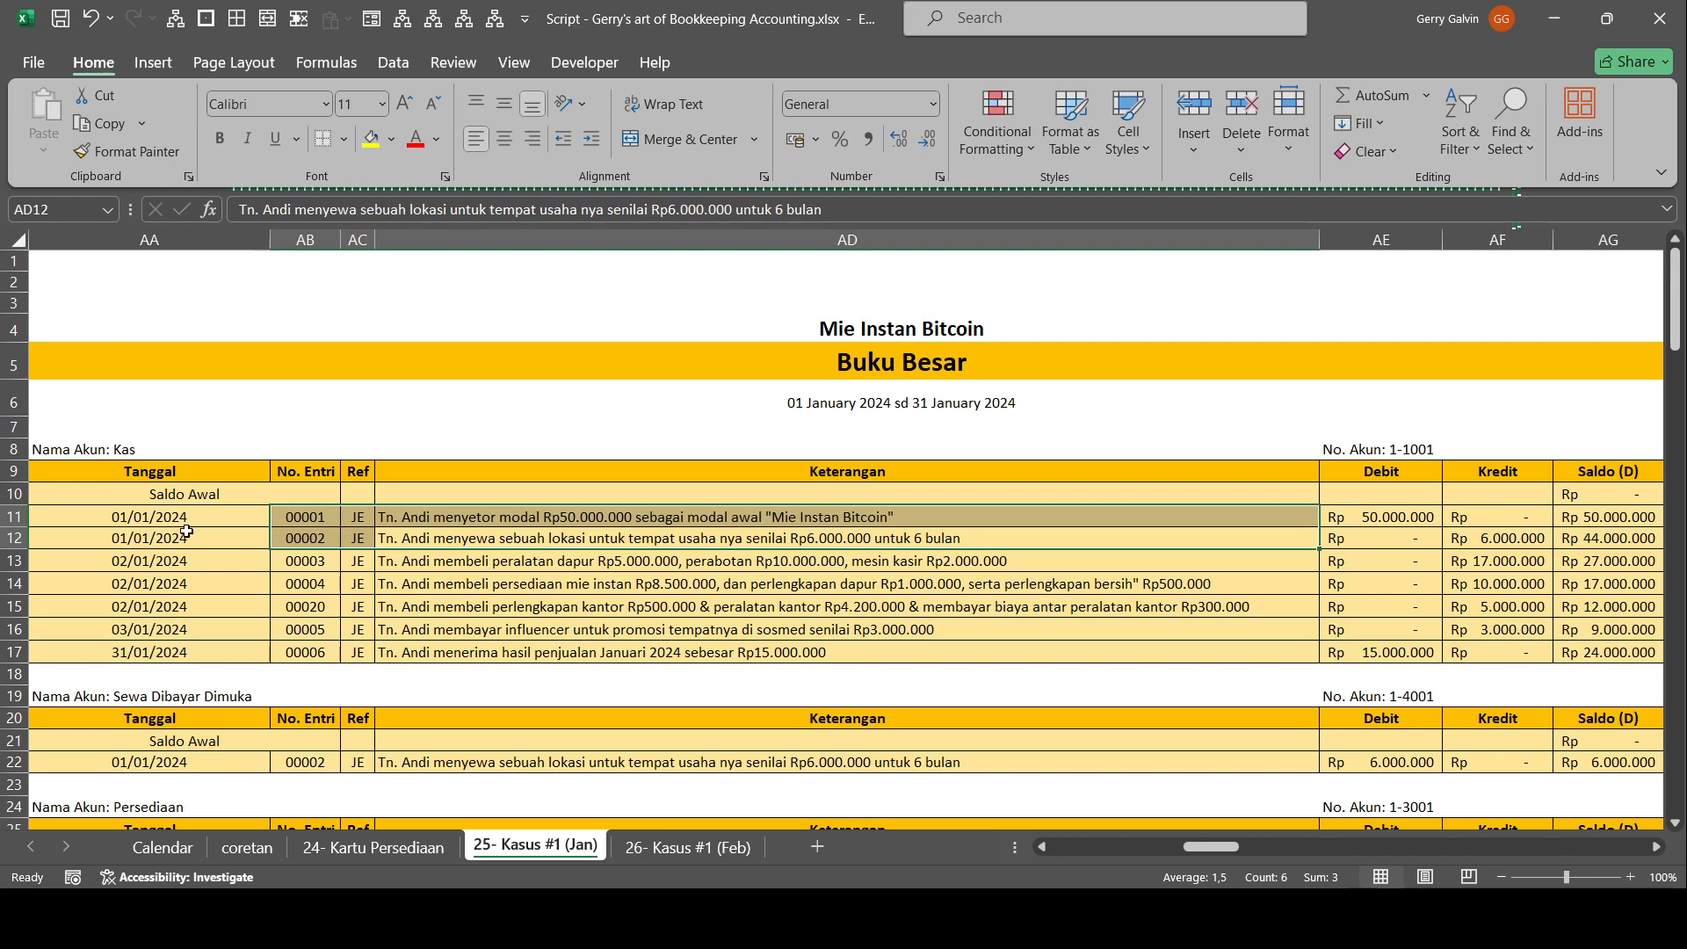
{"action": "left_click", "coordinate": [322, 516]}
{"action": "left_click", "coordinate": [359, 524]}
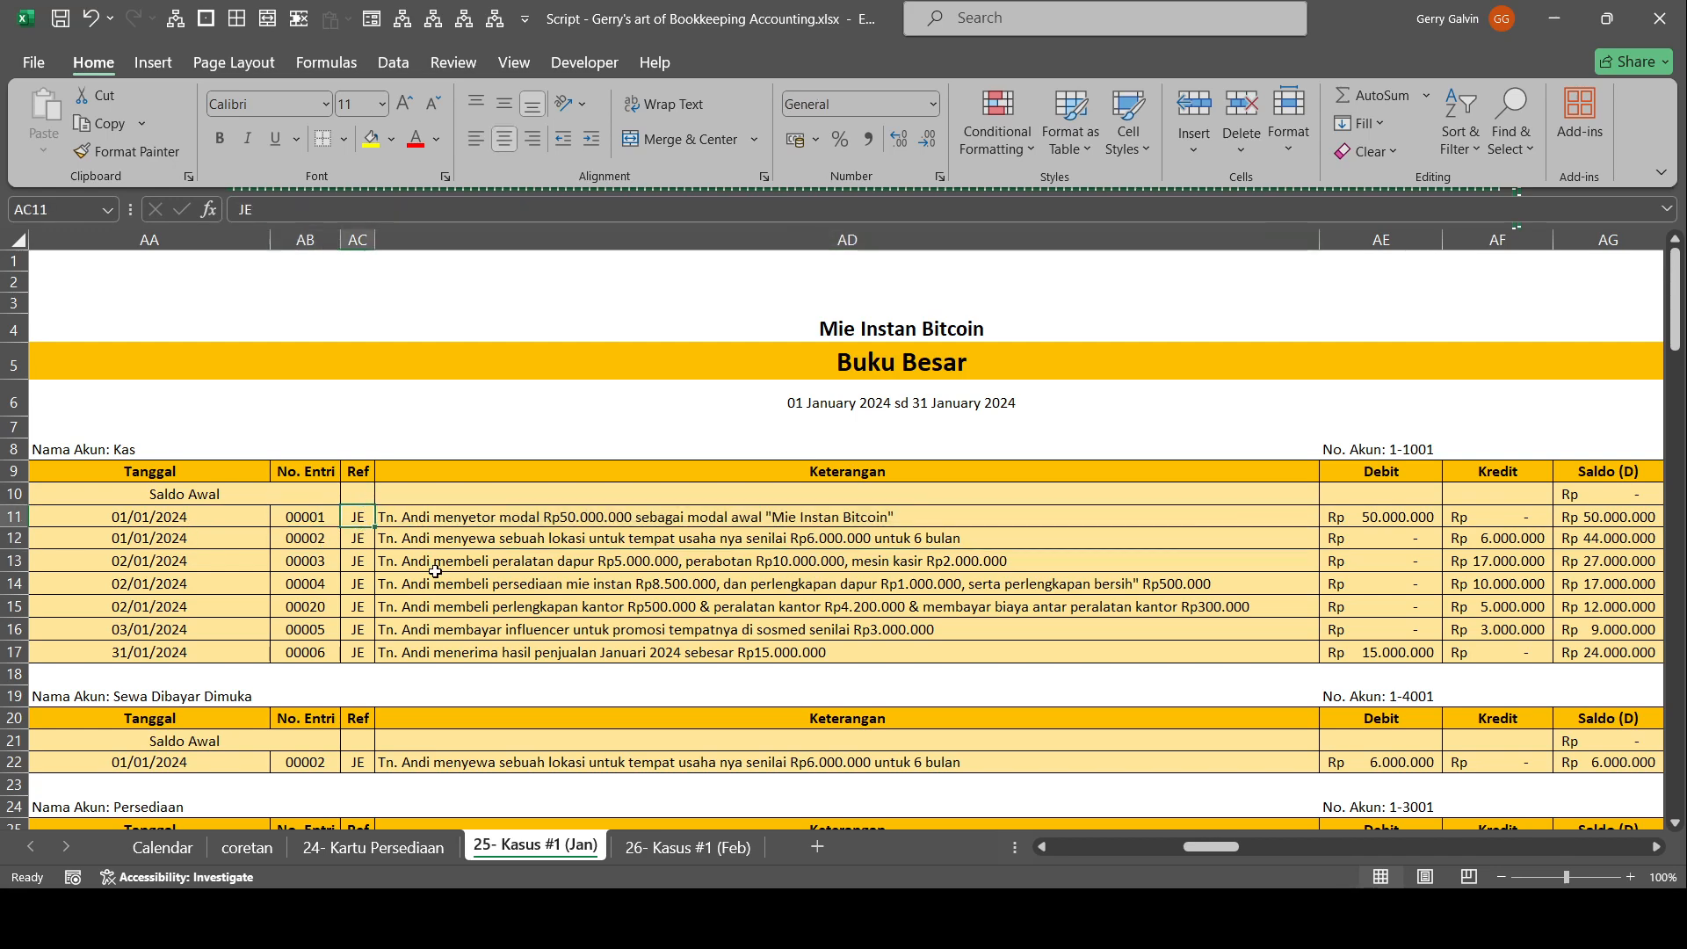
{"action": "left_click", "coordinate": [147, 520]}
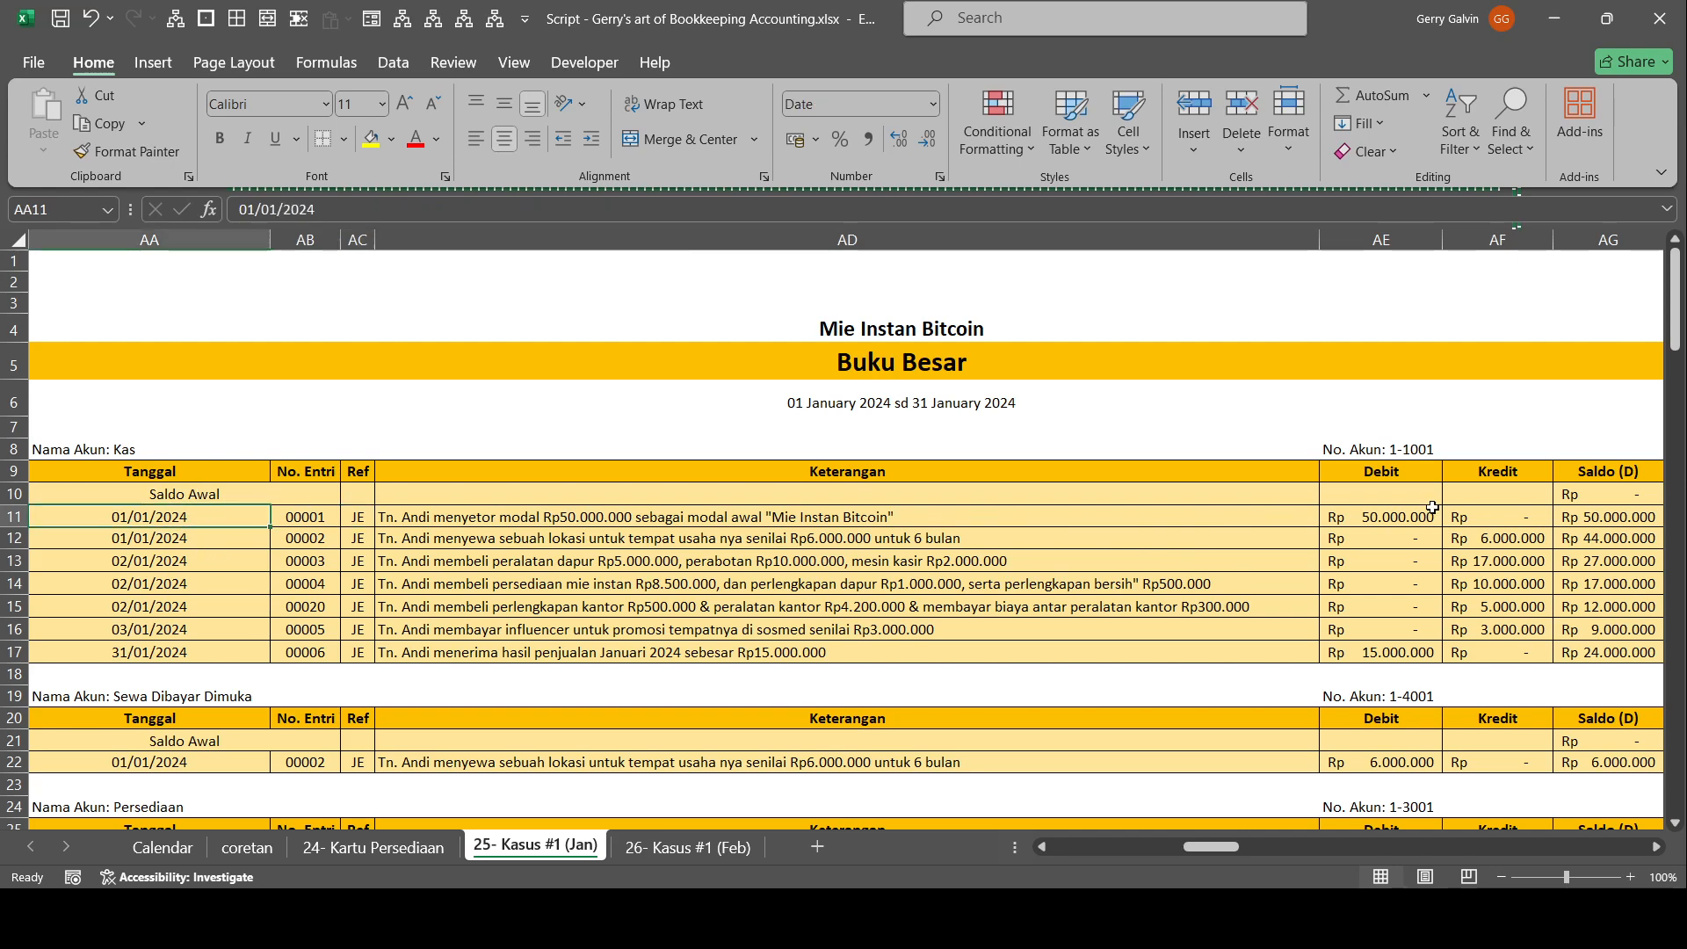
Examine the Kas ledger's Saldo (D) and Saldo (K) columns, following the running balance from entry 00001 through entry 00006.
{"action": "left_click_drag", "start_coordinate": [1608, 537], "coordinate": [1608, 560]}
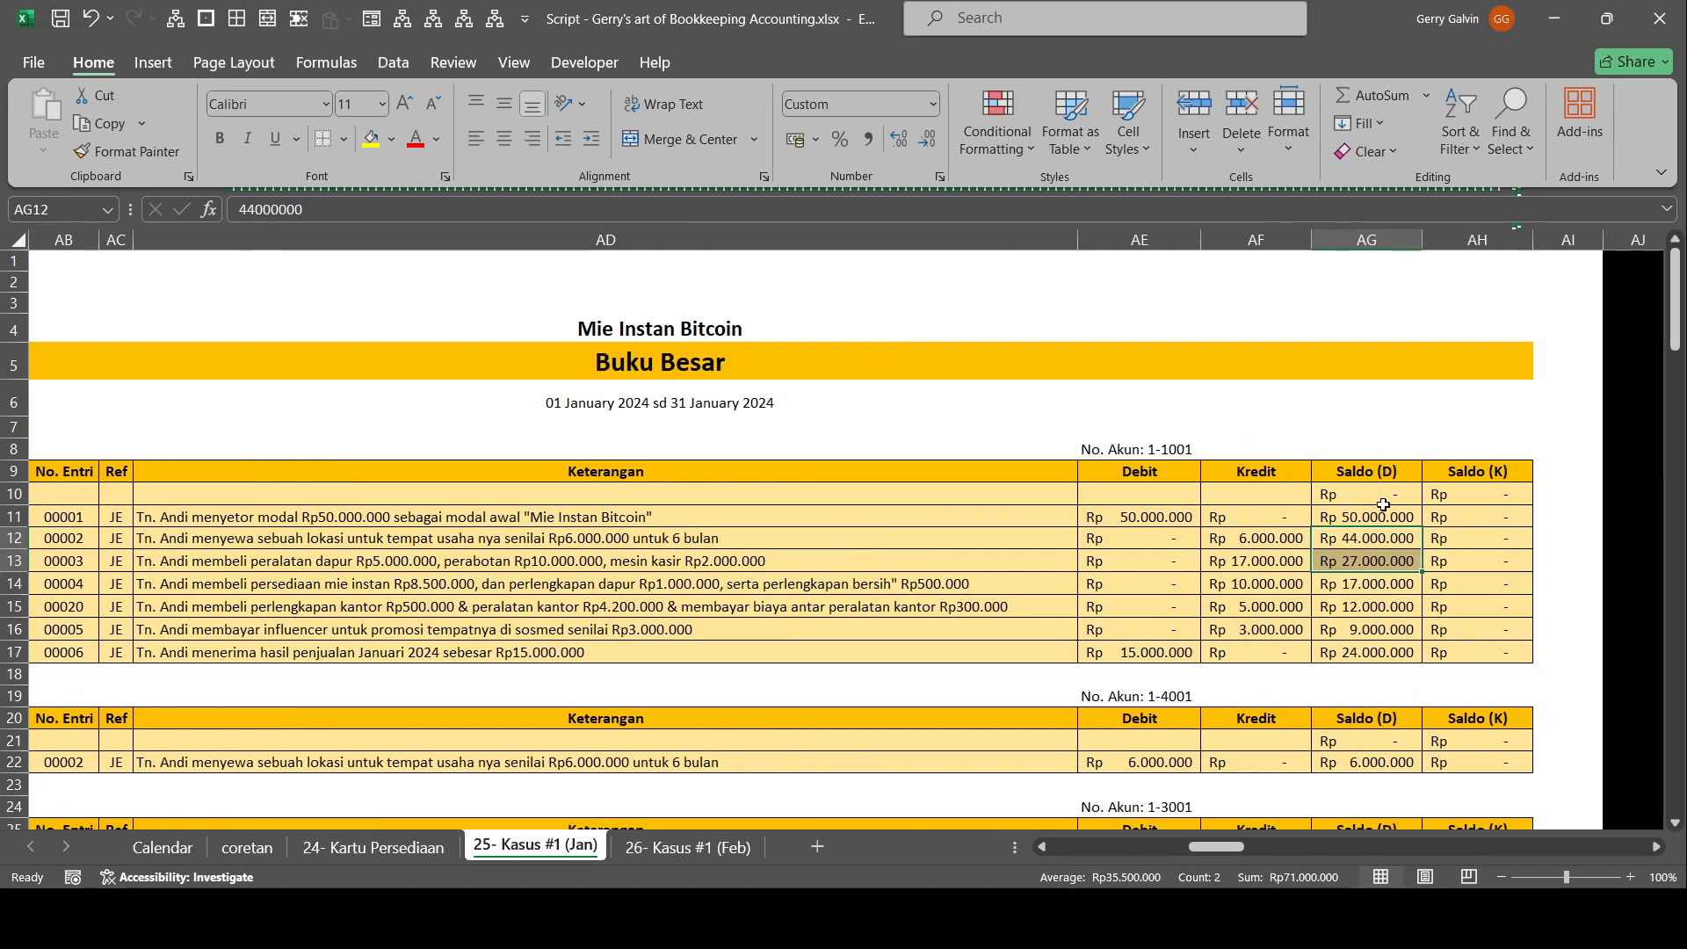
{"action": "scroll", "coordinate": [351, 607], "scroll_direction": "down", "scroll_amount": 4}
{"action": "left_click_drag", "start_coordinate": [397, 570], "coordinate": [290, 560]}
{"action": "scroll", "coordinate": [264, 558], "scroll_direction": "up", "scroll_amount": 3}
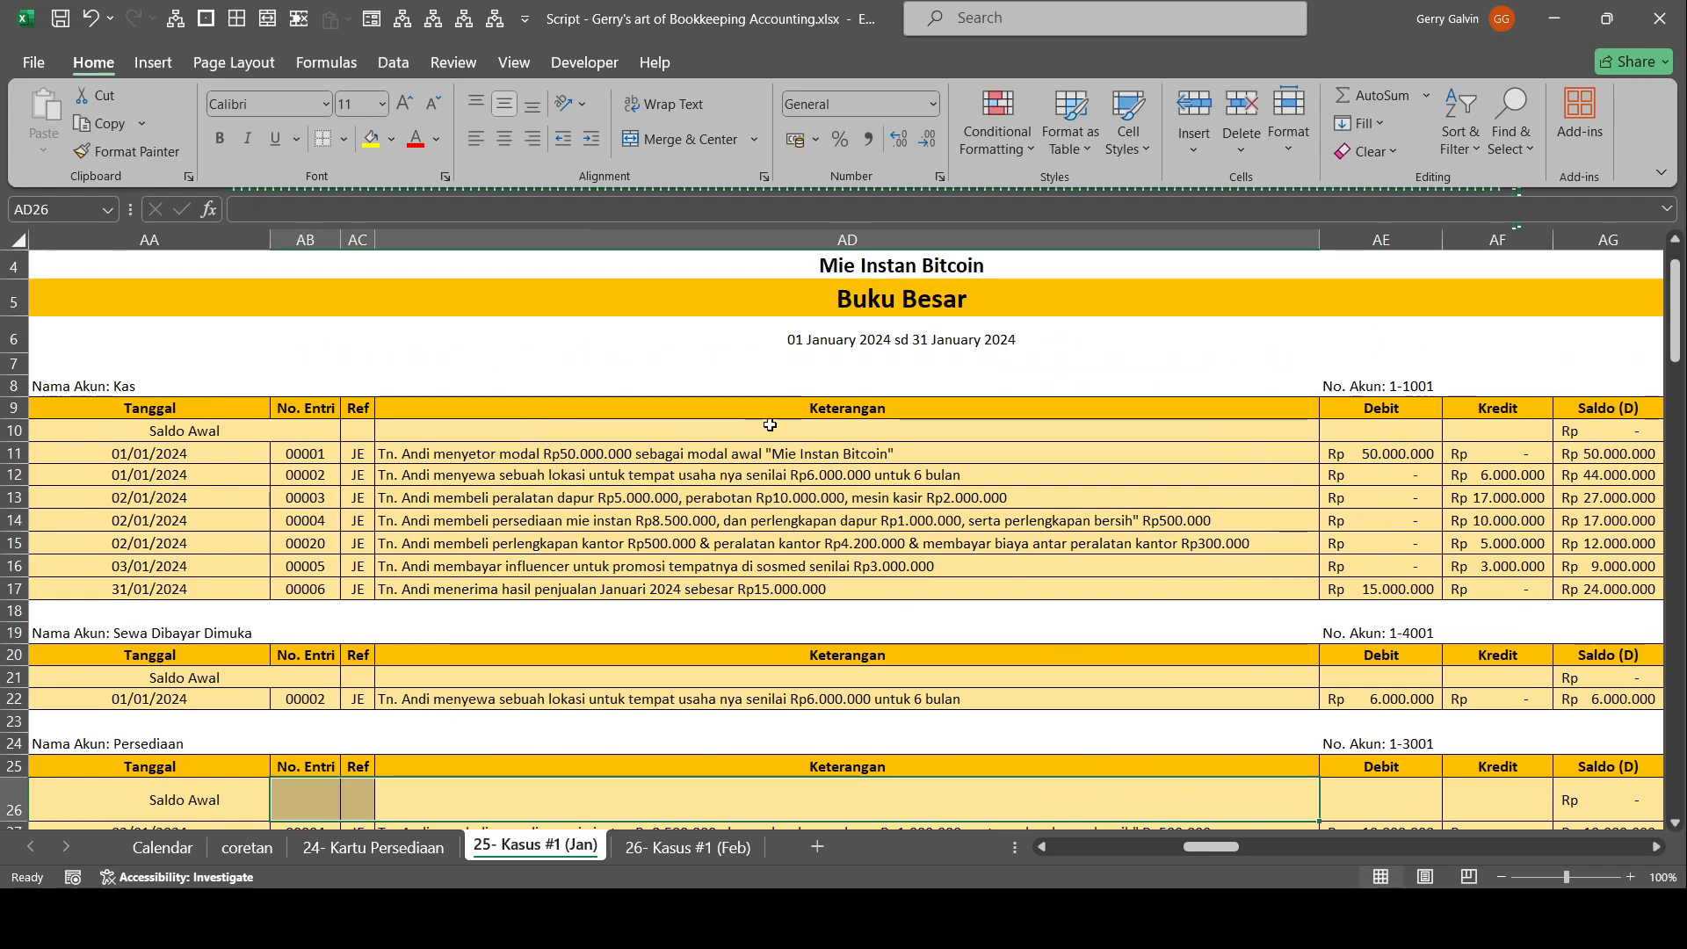
{"action": "scroll", "coordinate": [790, 480], "scroll_direction": "down", "scroll_amount": 13}
{"action": "scroll", "coordinate": [654, 598], "scroll_direction": "up", "scroll_amount": 5}
{"action": "scroll", "coordinate": [654, 598], "scroll_direction": "up", "scroll_amount": 9}
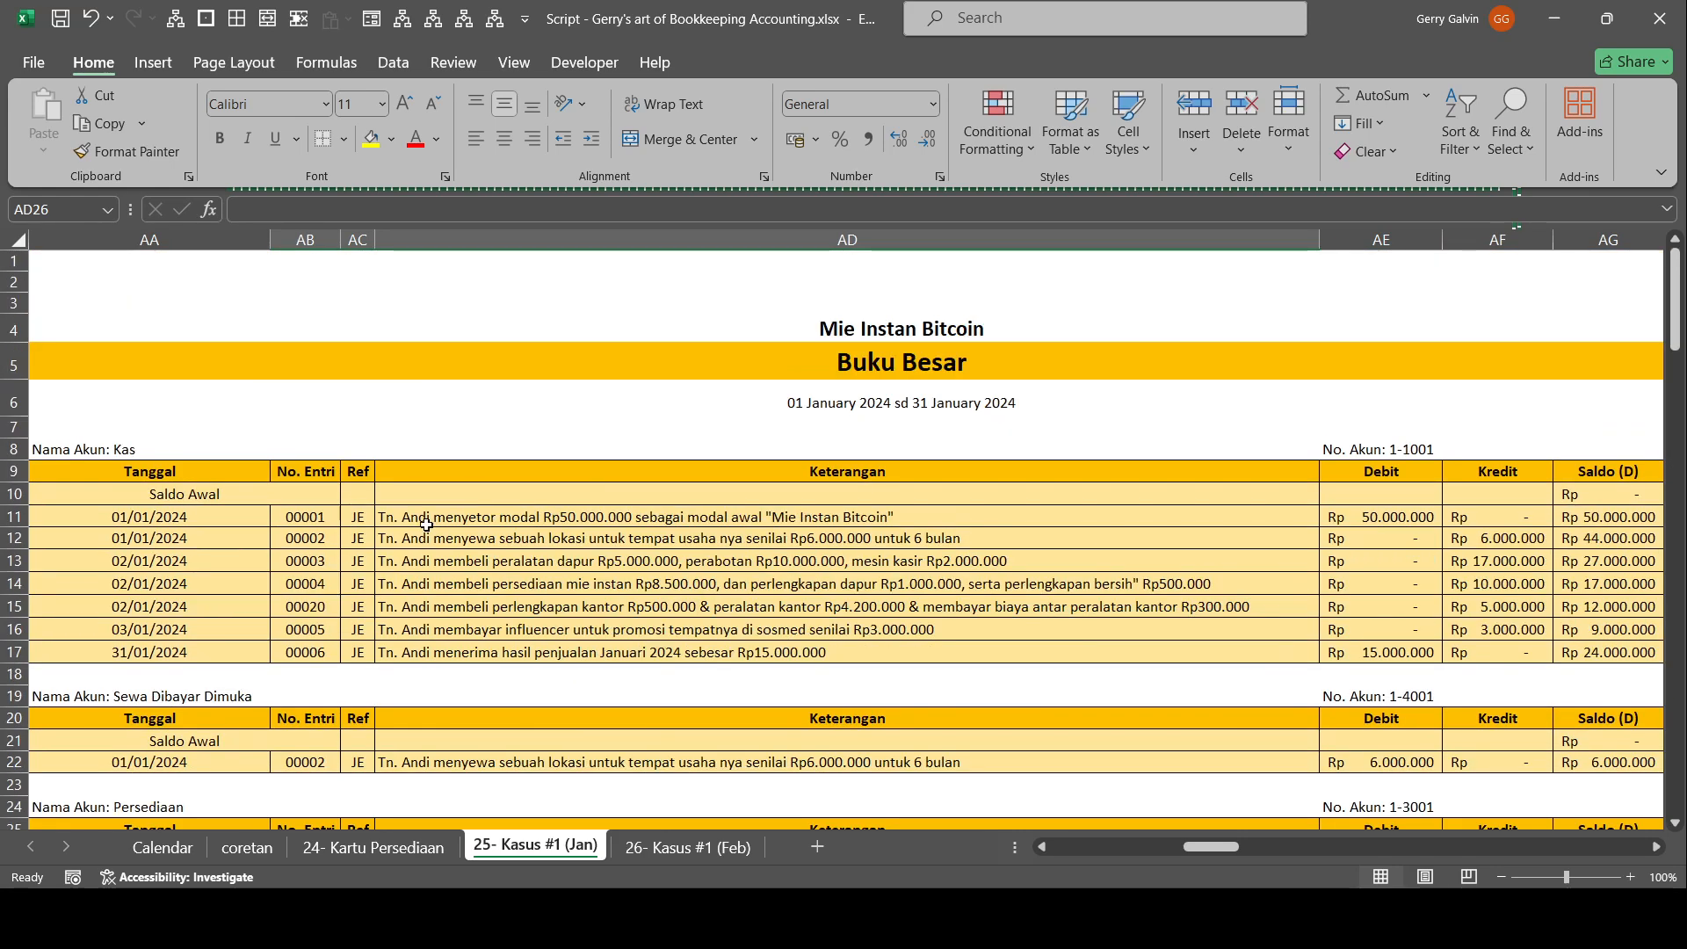
{"action": "left_click", "coordinate": [327, 525]}
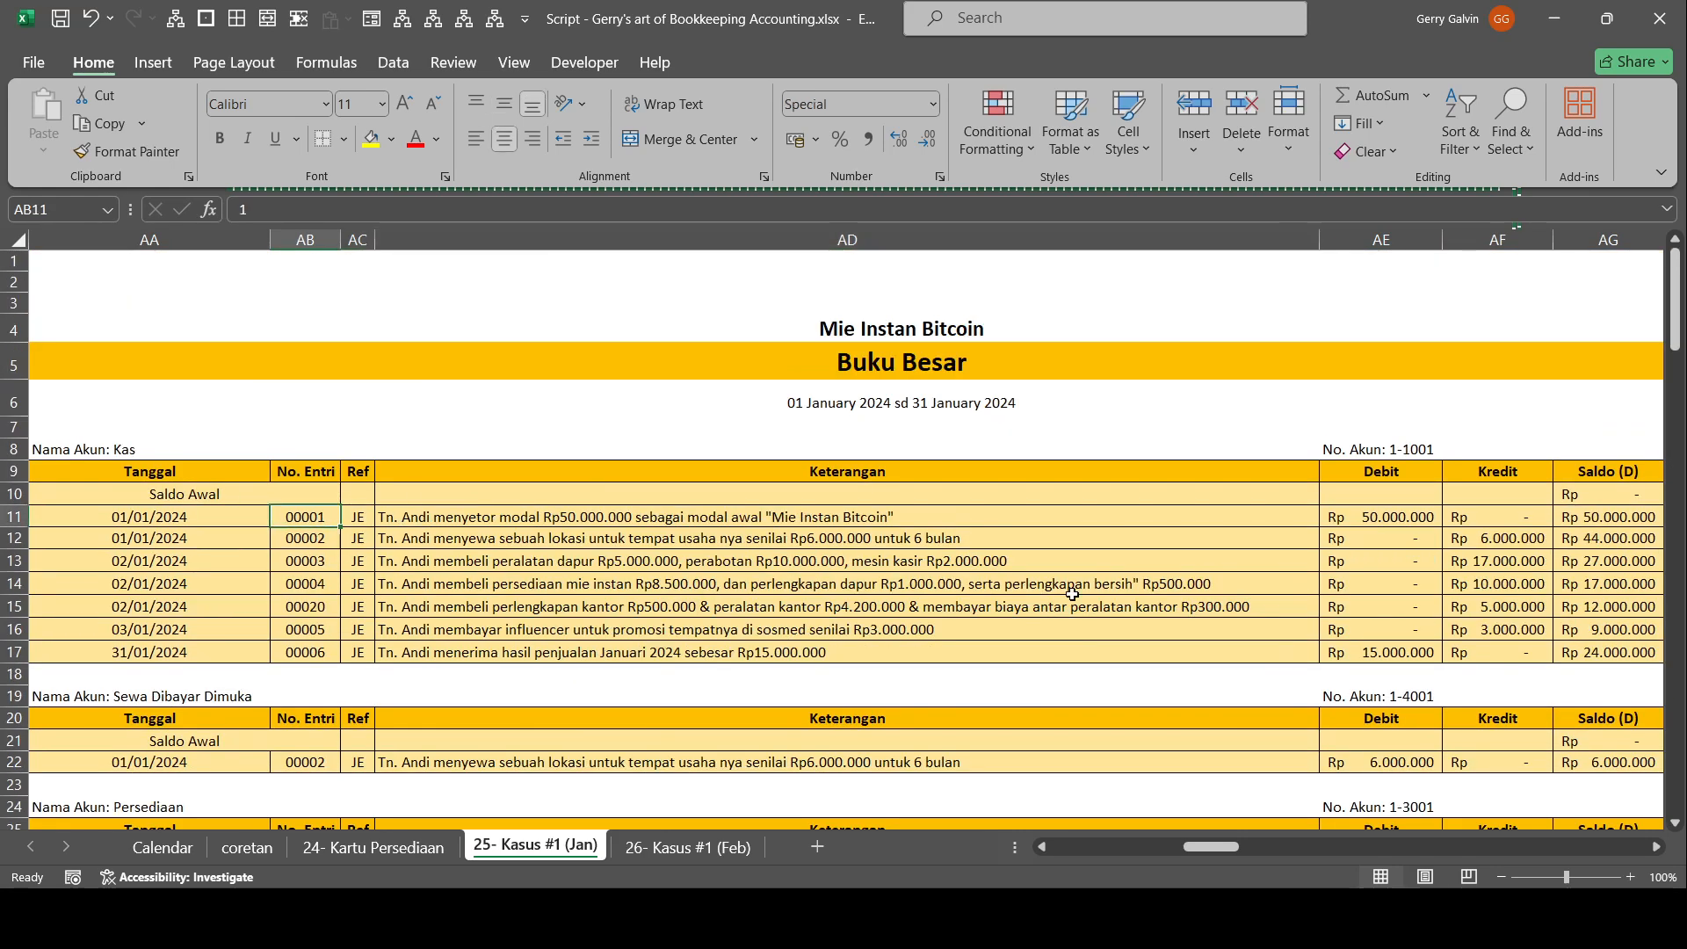
{"action": "scroll", "coordinate": [1081, 580], "scroll_direction": "down", "scroll_amount": 2}
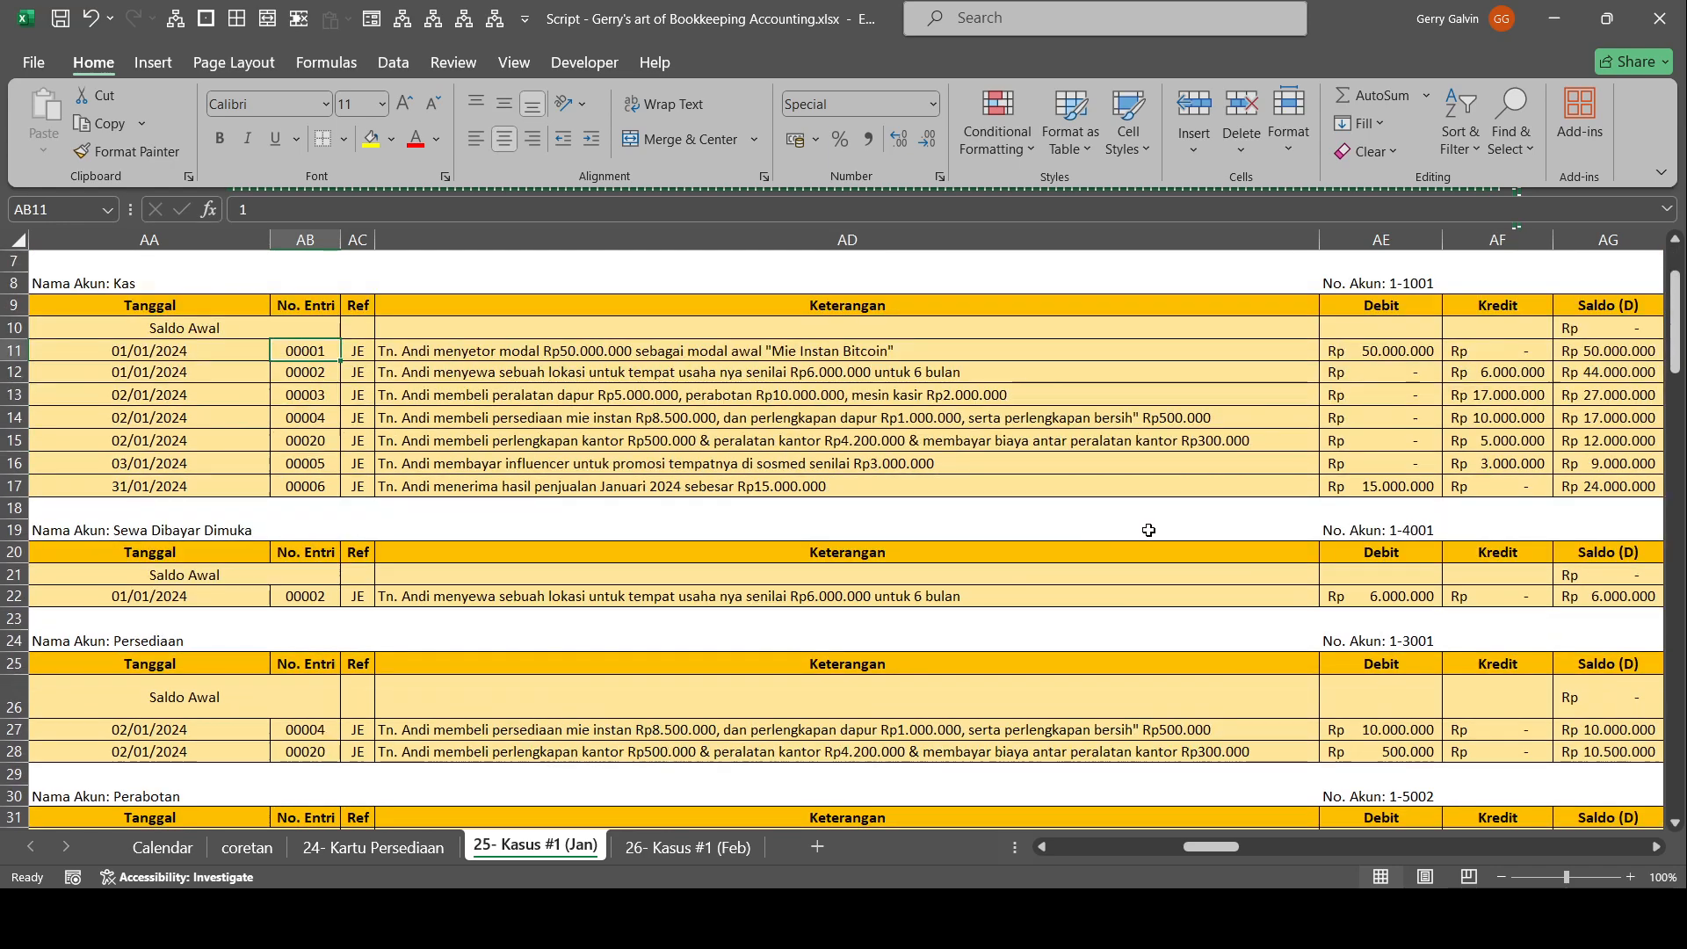
{"action": "left_click", "coordinate": [1613, 480]}
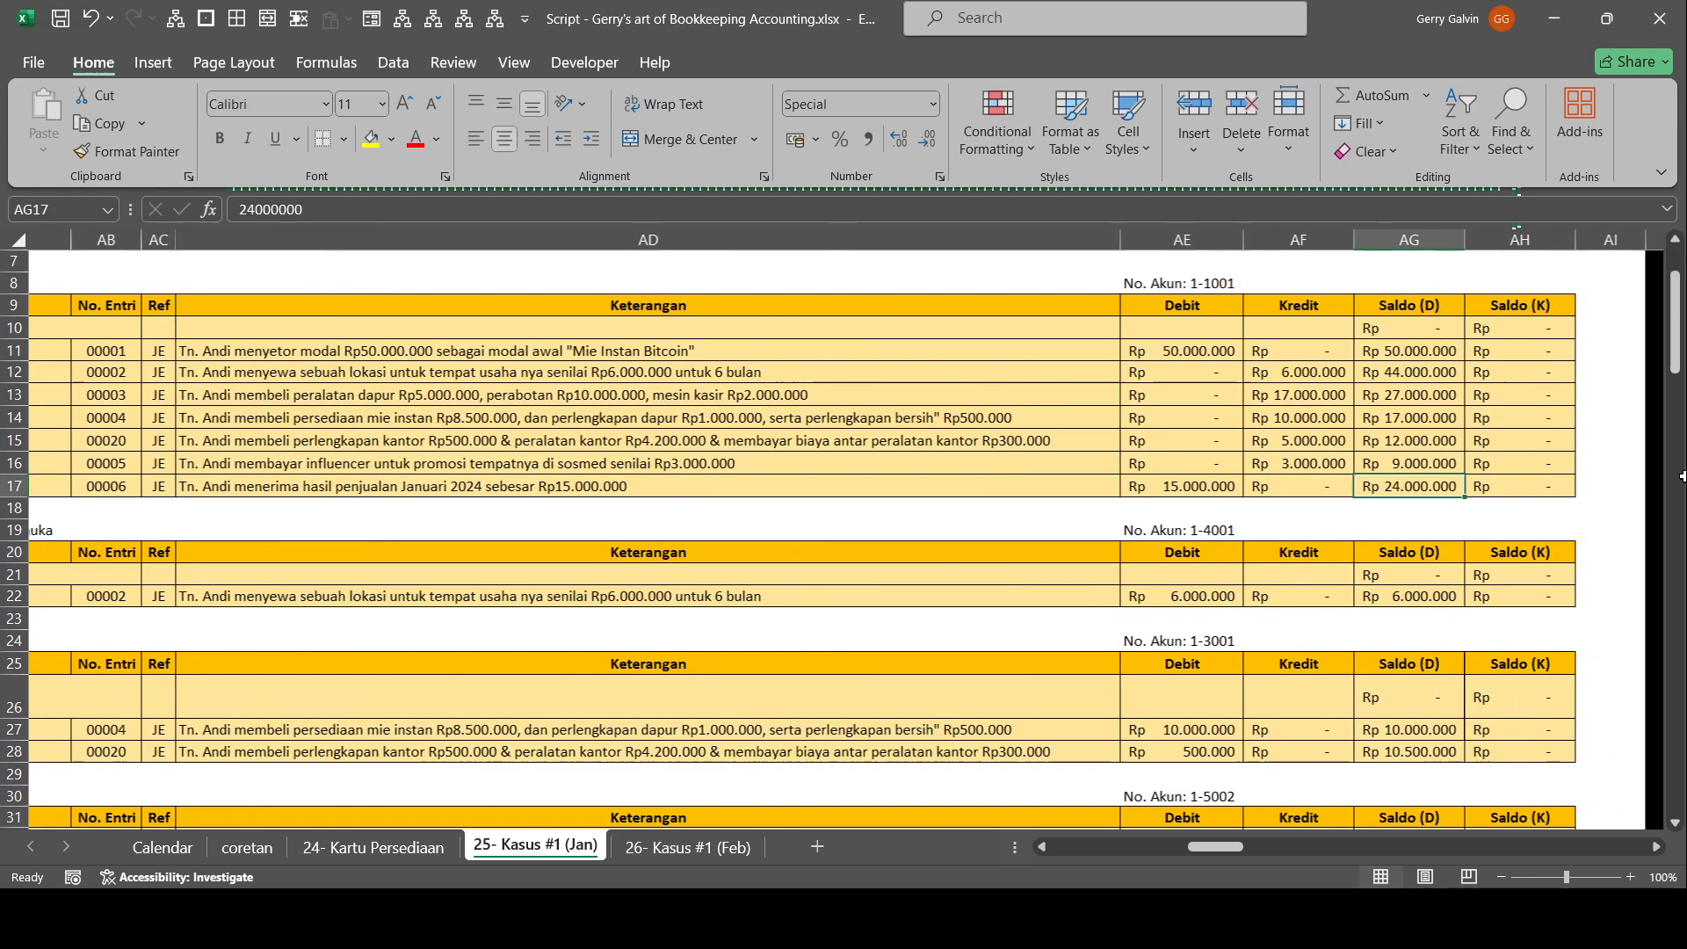
{"action": "scroll", "coordinate": [1397, 565], "scroll_direction": "up", "scroll_amount": 2}
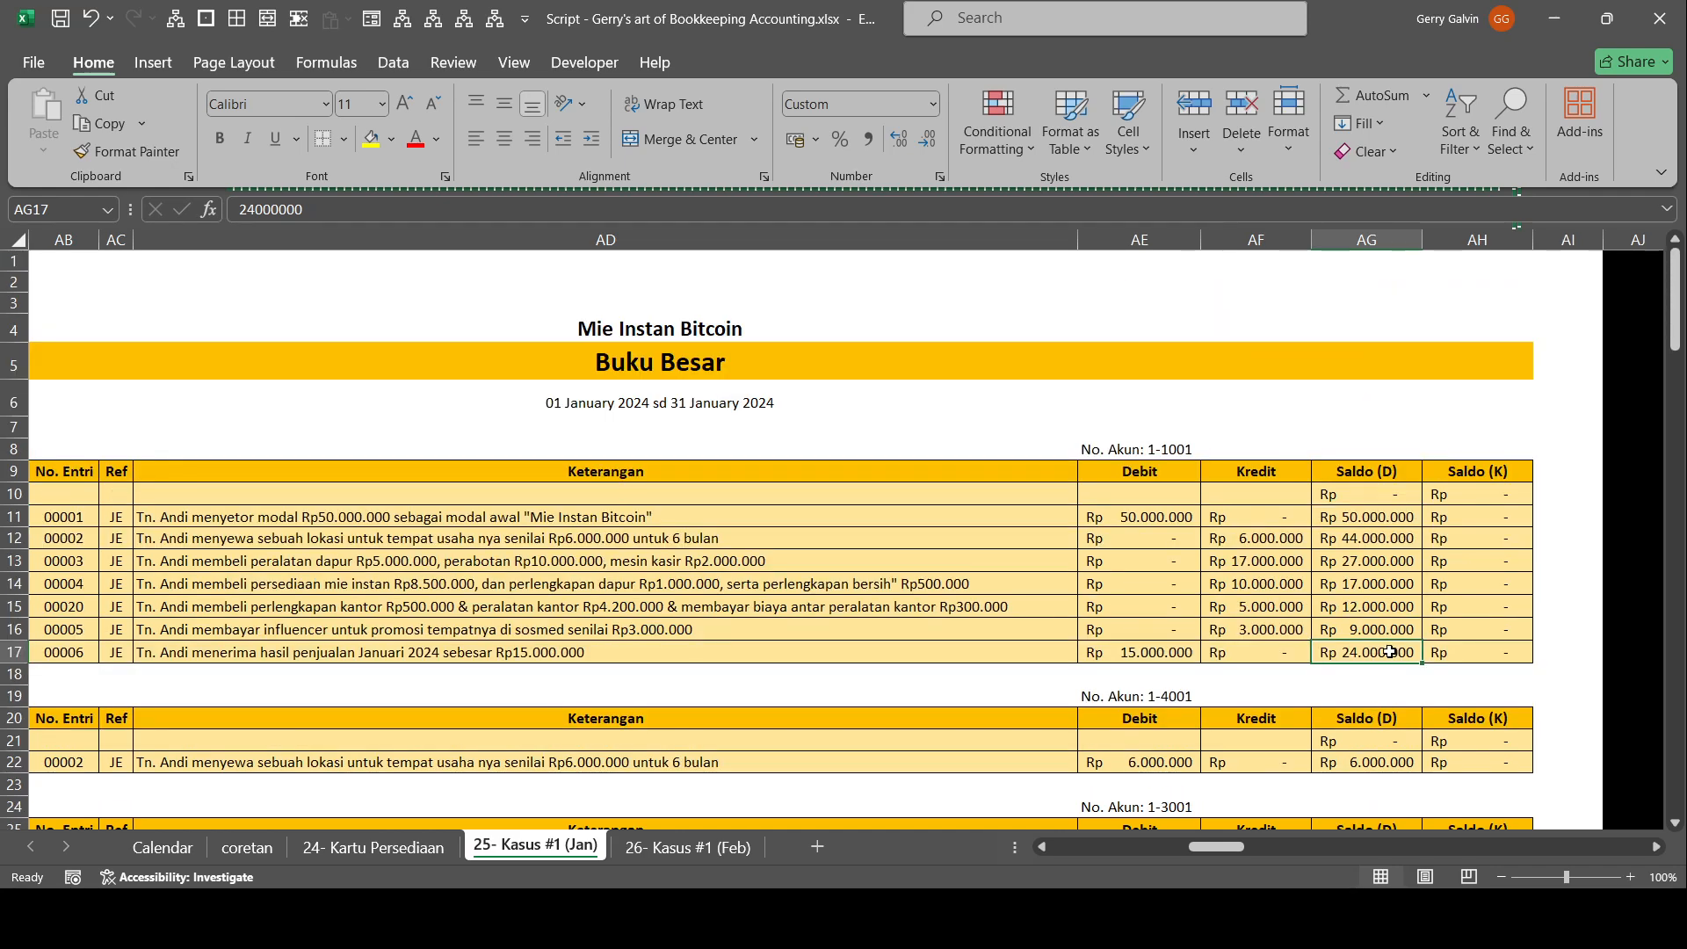
{"action": "scroll", "coordinate": [1380, 650], "scroll_direction": "down", "scroll_amount": 4}
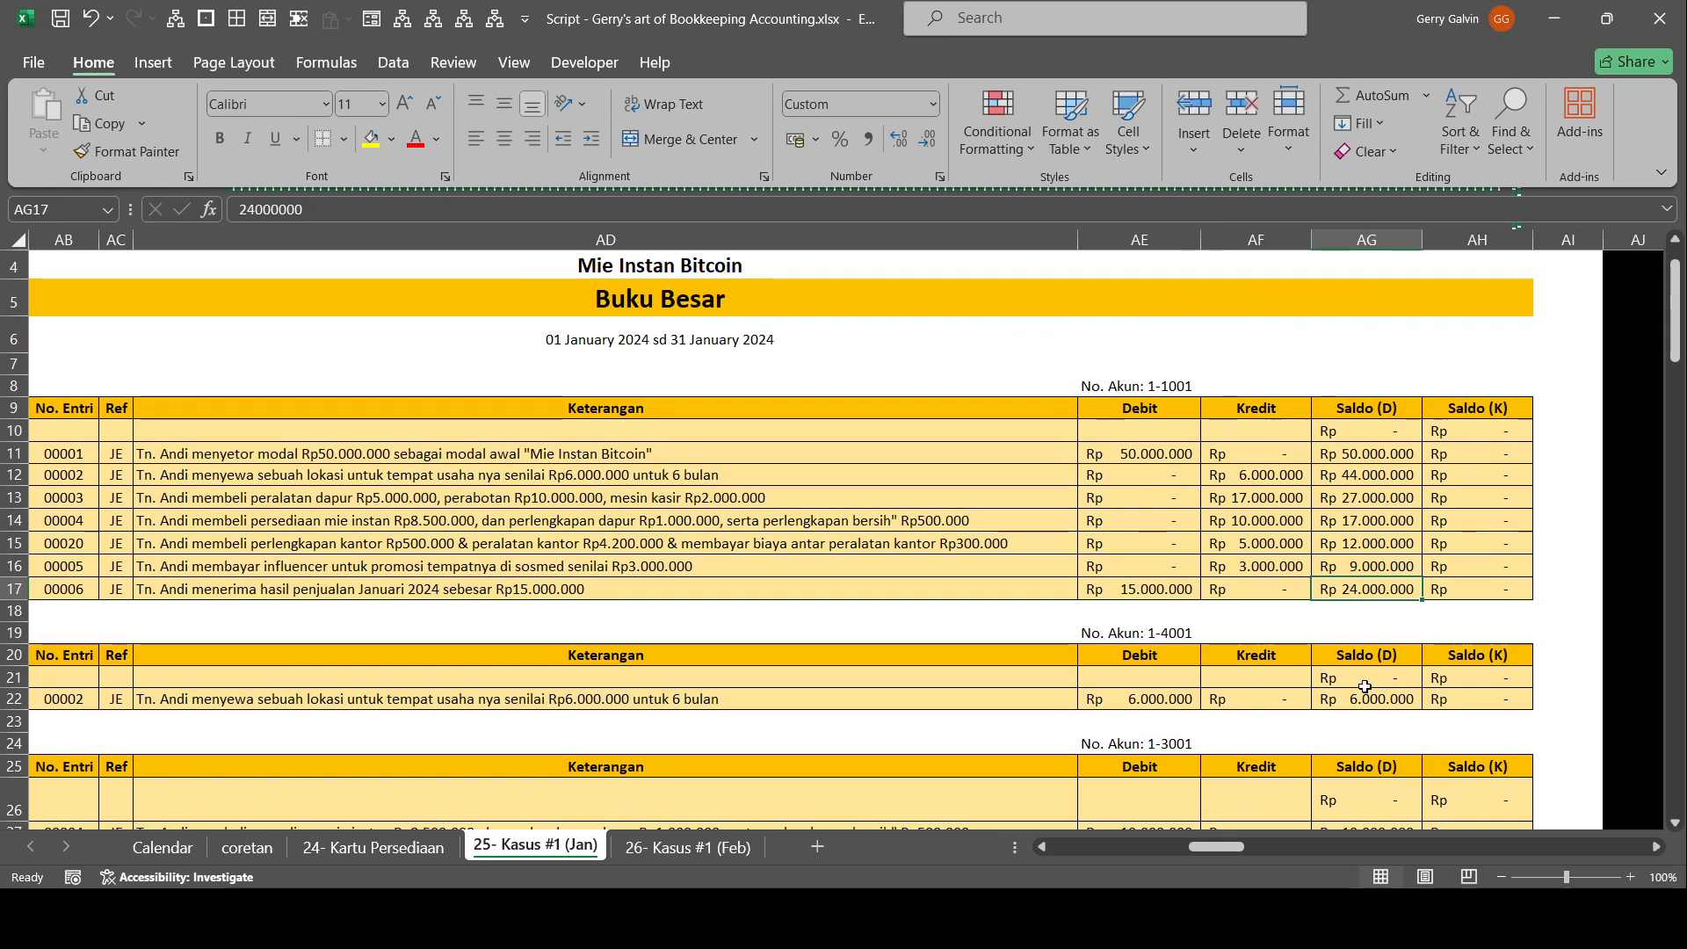
Examine the remaining Buku Besar accounts, from Sewa Dibayar Dimuka through account 6-1005, checking their postings and debit or credit balances.
{"action": "left_click", "coordinate": [1387, 618]}
{"action": "left_click_drag", "start_coordinate": [1344, 529], "coordinate": [303, 533]}
{"action": "scroll", "coordinate": [1526, 710], "scroll_direction": "down", "scroll_amount": 3}
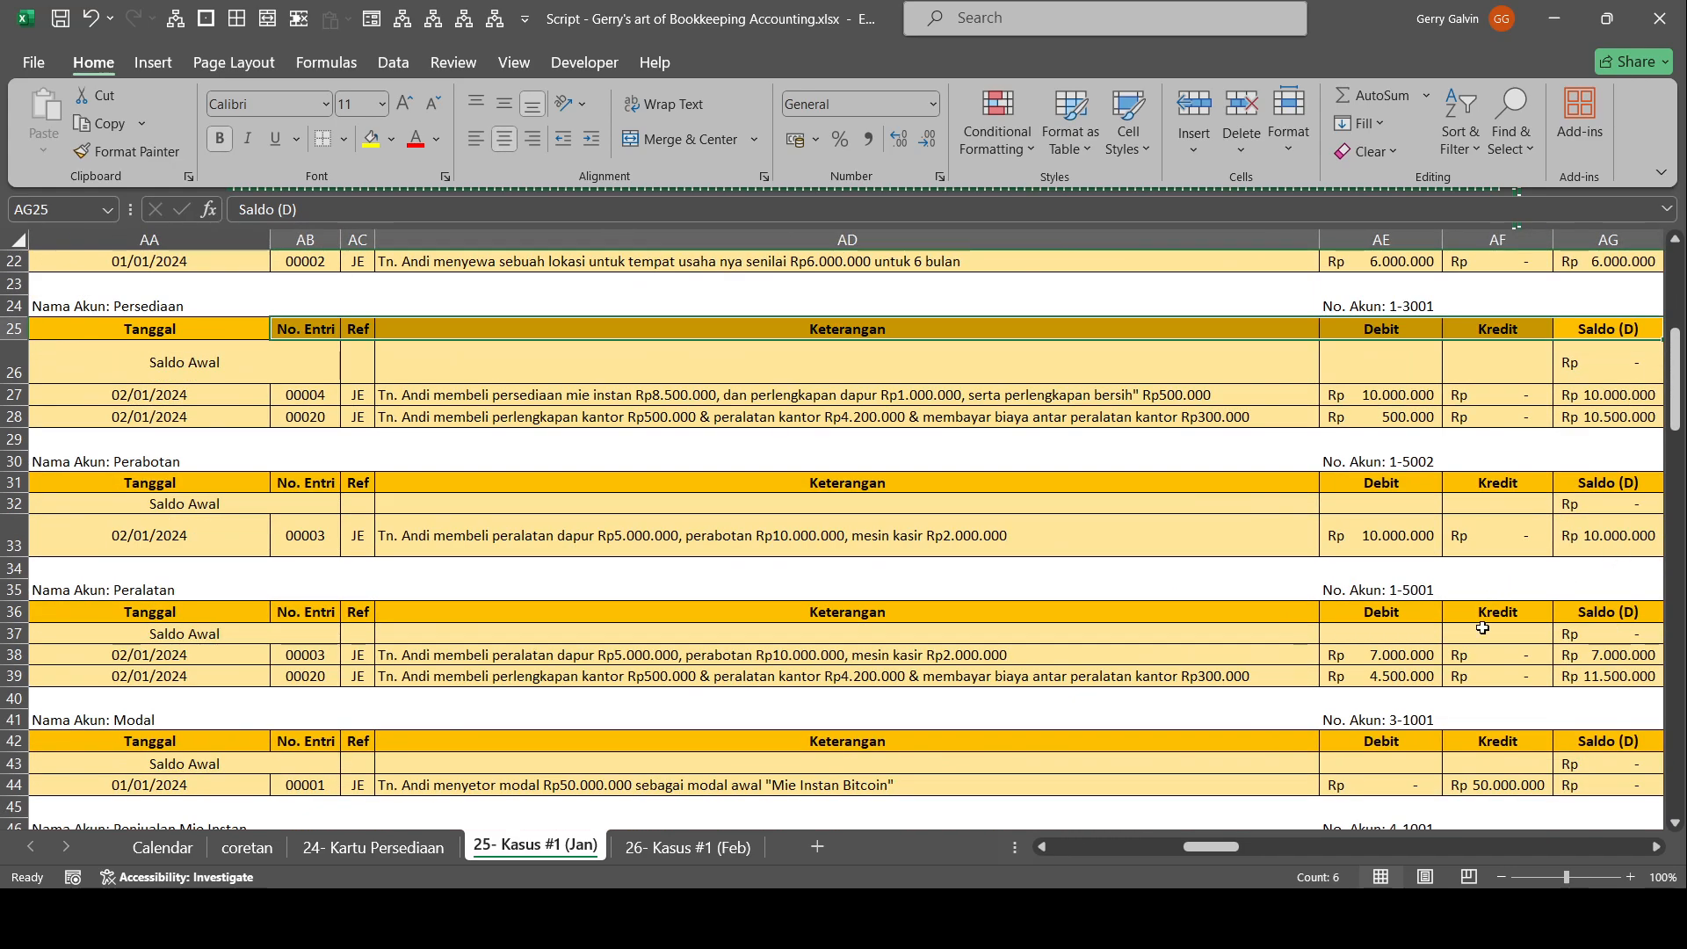
{"action": "scroll", "coordinate": [1529, 668], "scroll_direction": "down", "scroll_amount": 1}
{"action": "scroll", "coordinate": [1577, 701], "scroll_direction": "down", "scroll_amount": 3}
{"action": "scroll", "coordinate": [1529, 663], "scroll_direction": "up", "scroll_amount": 7}
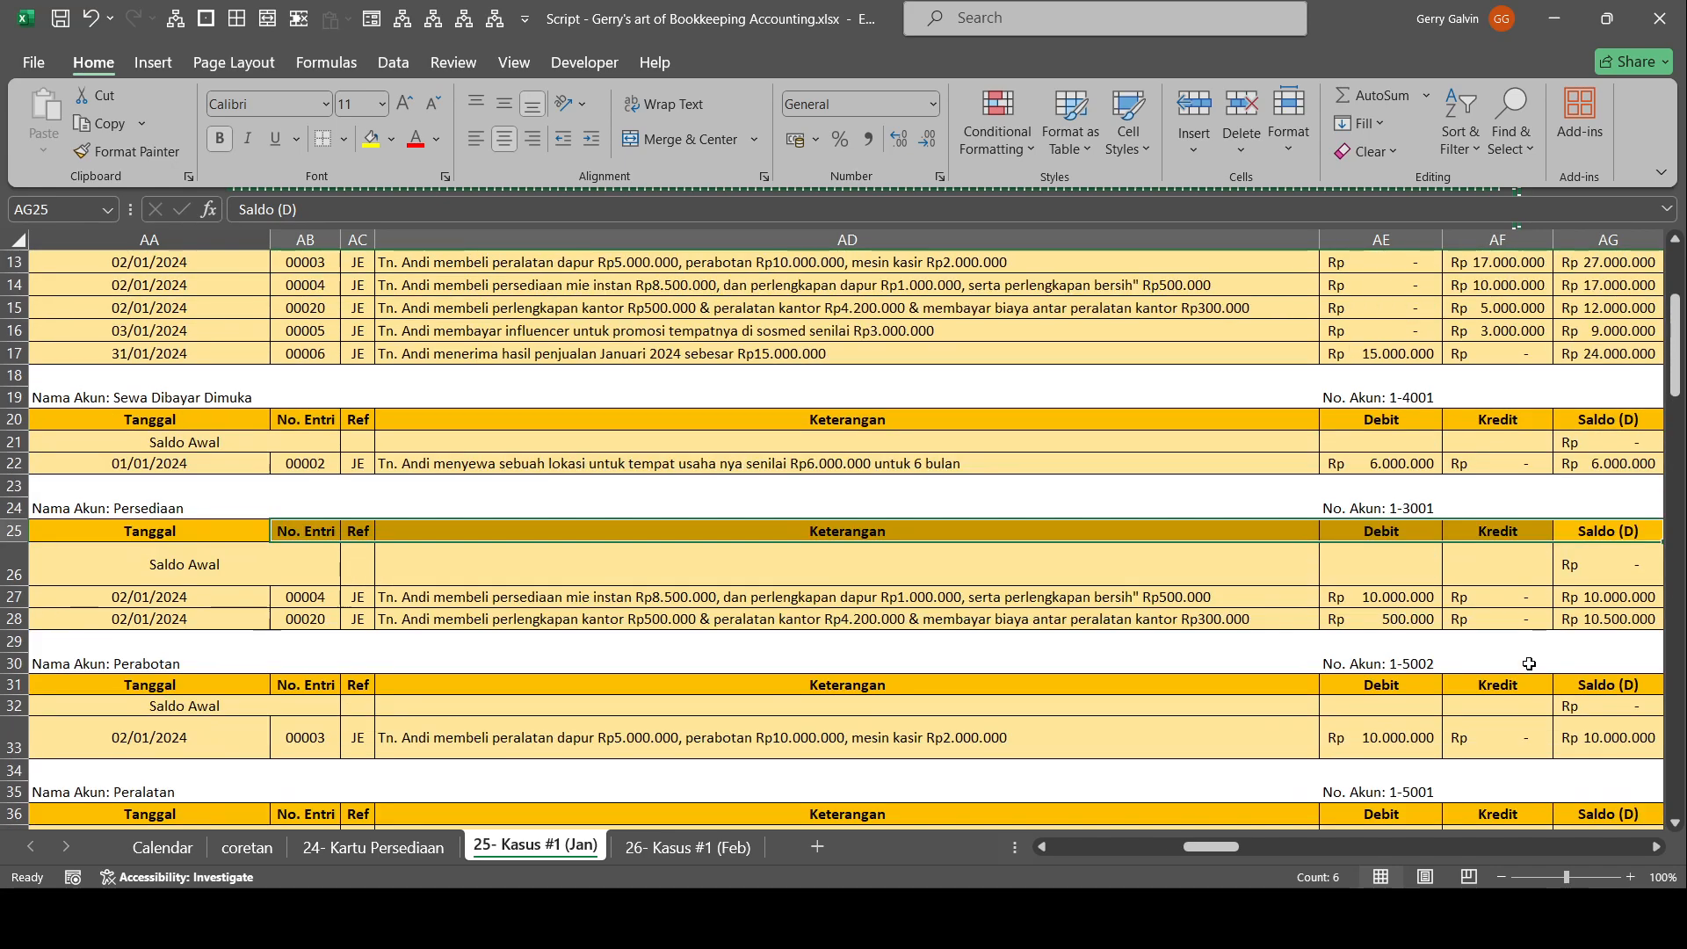
{"action": "scroll", "coordinate": [1529, 663], "scroll_direction": "up", "scroll_amount": 4}
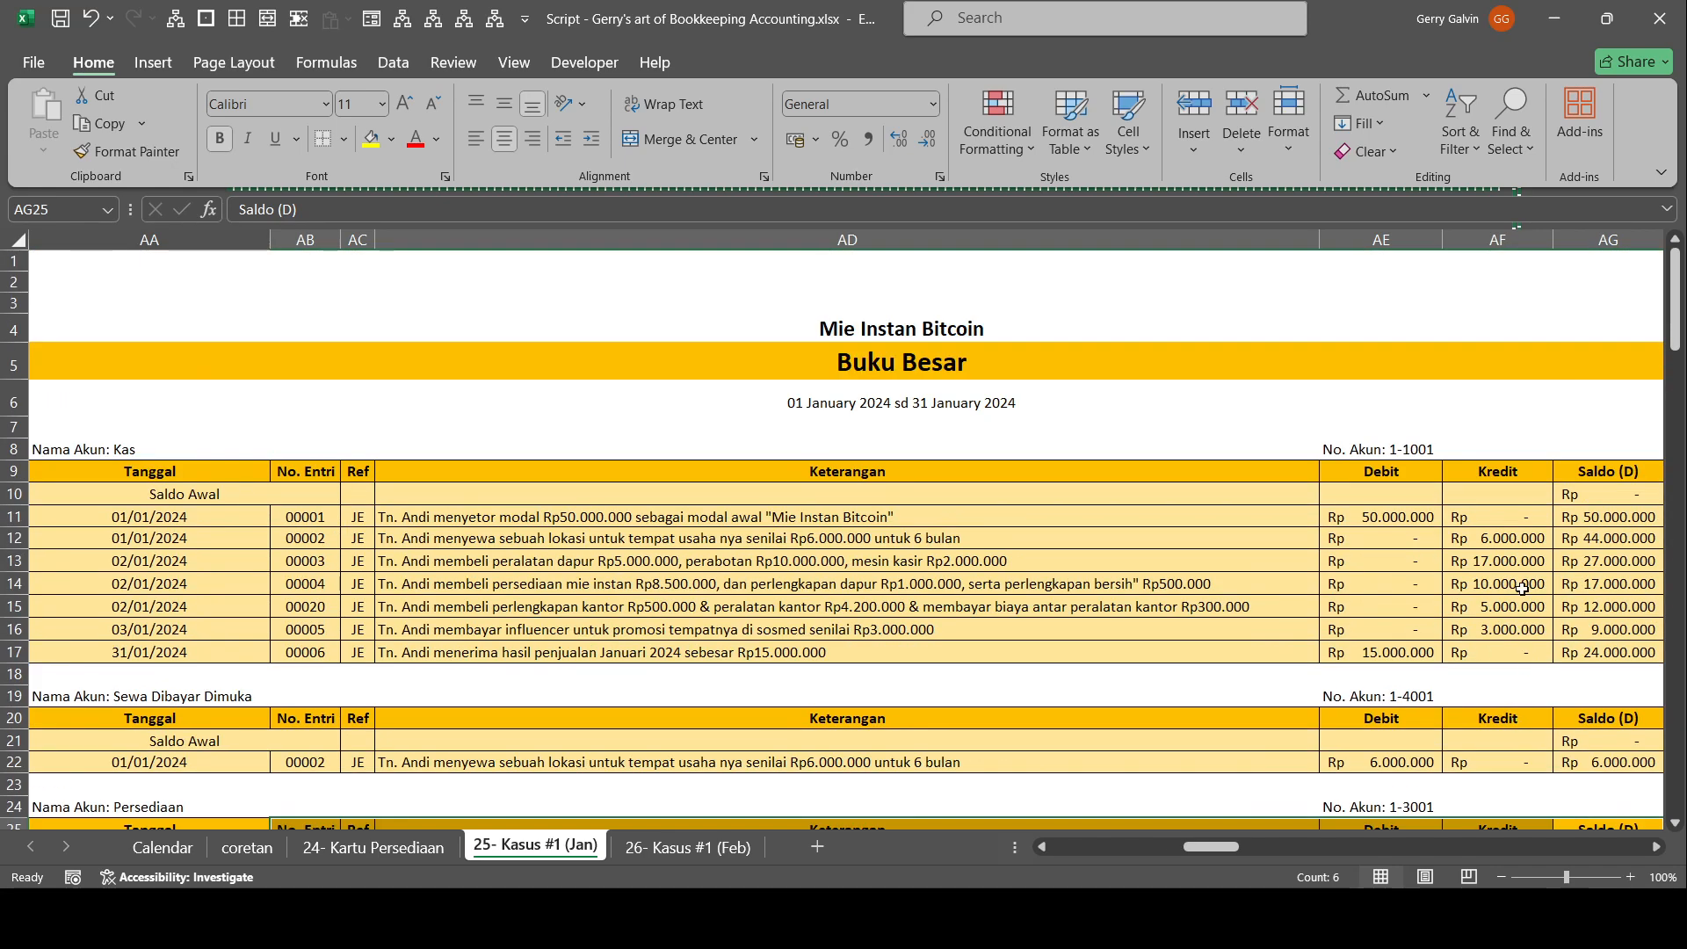
{"action": "scroll", "coordinate": [1524, 580], "scroll_direction": "down", "scroll_amount": 8}
{"action": "scroll", "coordinate": [1494, 606], "scroll_direction": "right", "scroll_amount": 1}
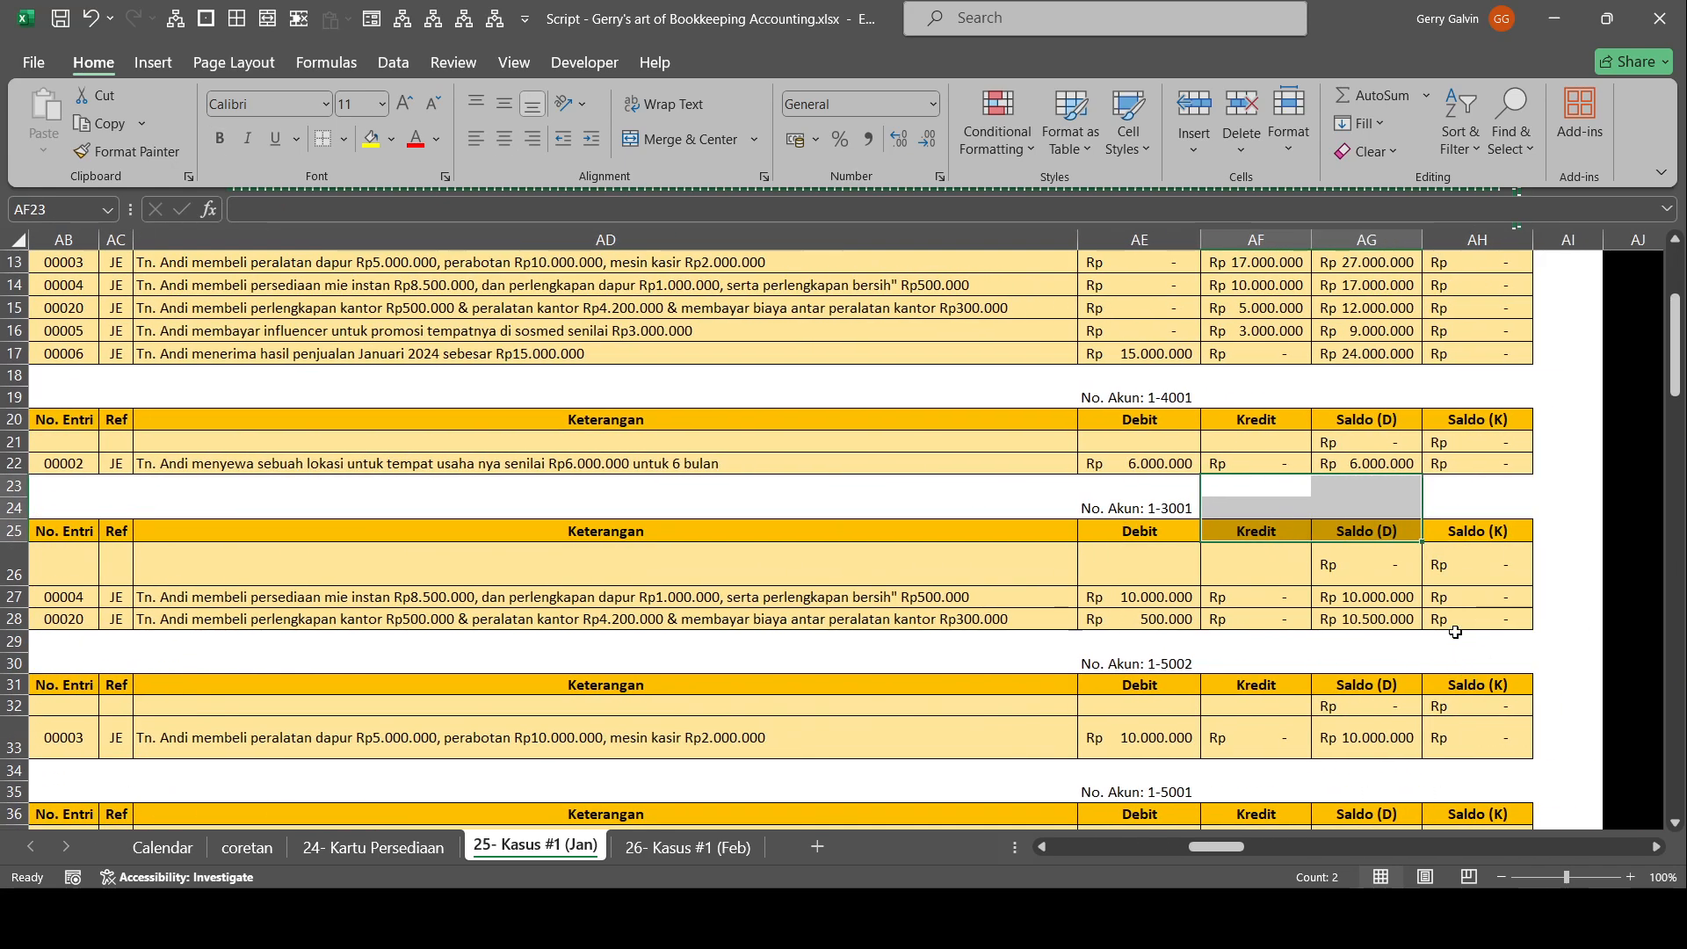
{"action": "scroll", "coordinate": [1451, 548], "scroll_direction": "down", "scroll_amount": 3}
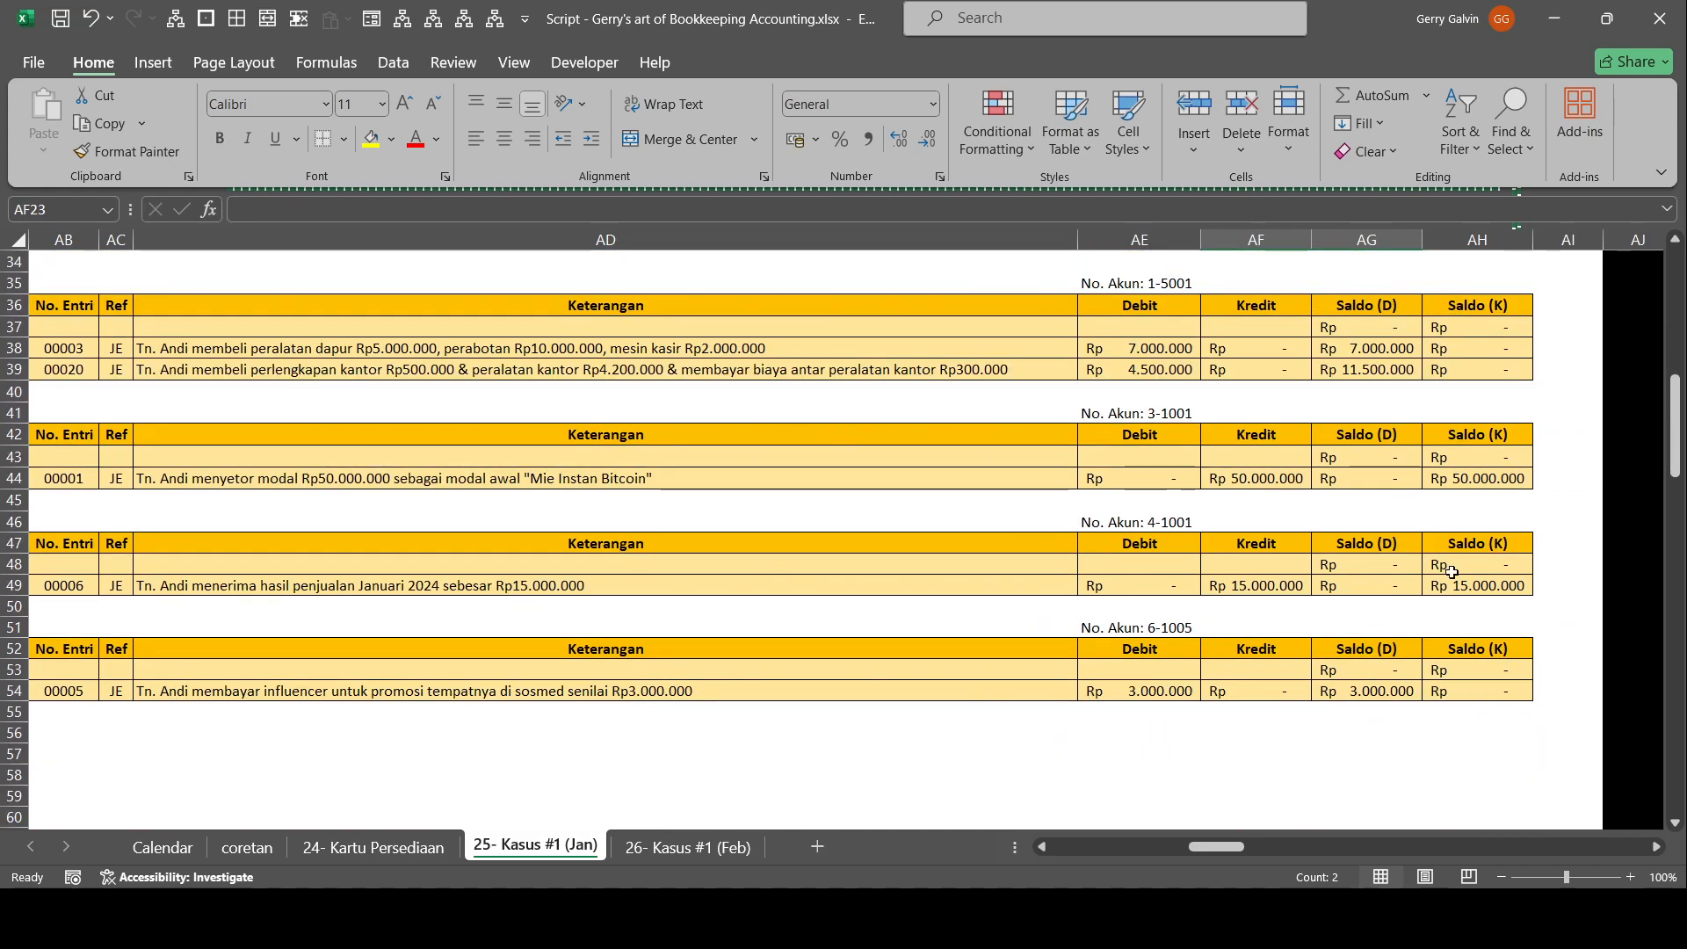
Review the Kas ledger postings row by row, comparing debits and credits with the running balance, and select AF17:AG17 at its end.
{"action": "scroll", "coordinate": [1467, 664], "scroll_direction": "up", "scroll_amount": 11}
{"action": "left_click_drag", "start_coordinate": [1134, 540], "coordinate": [294, 562]}
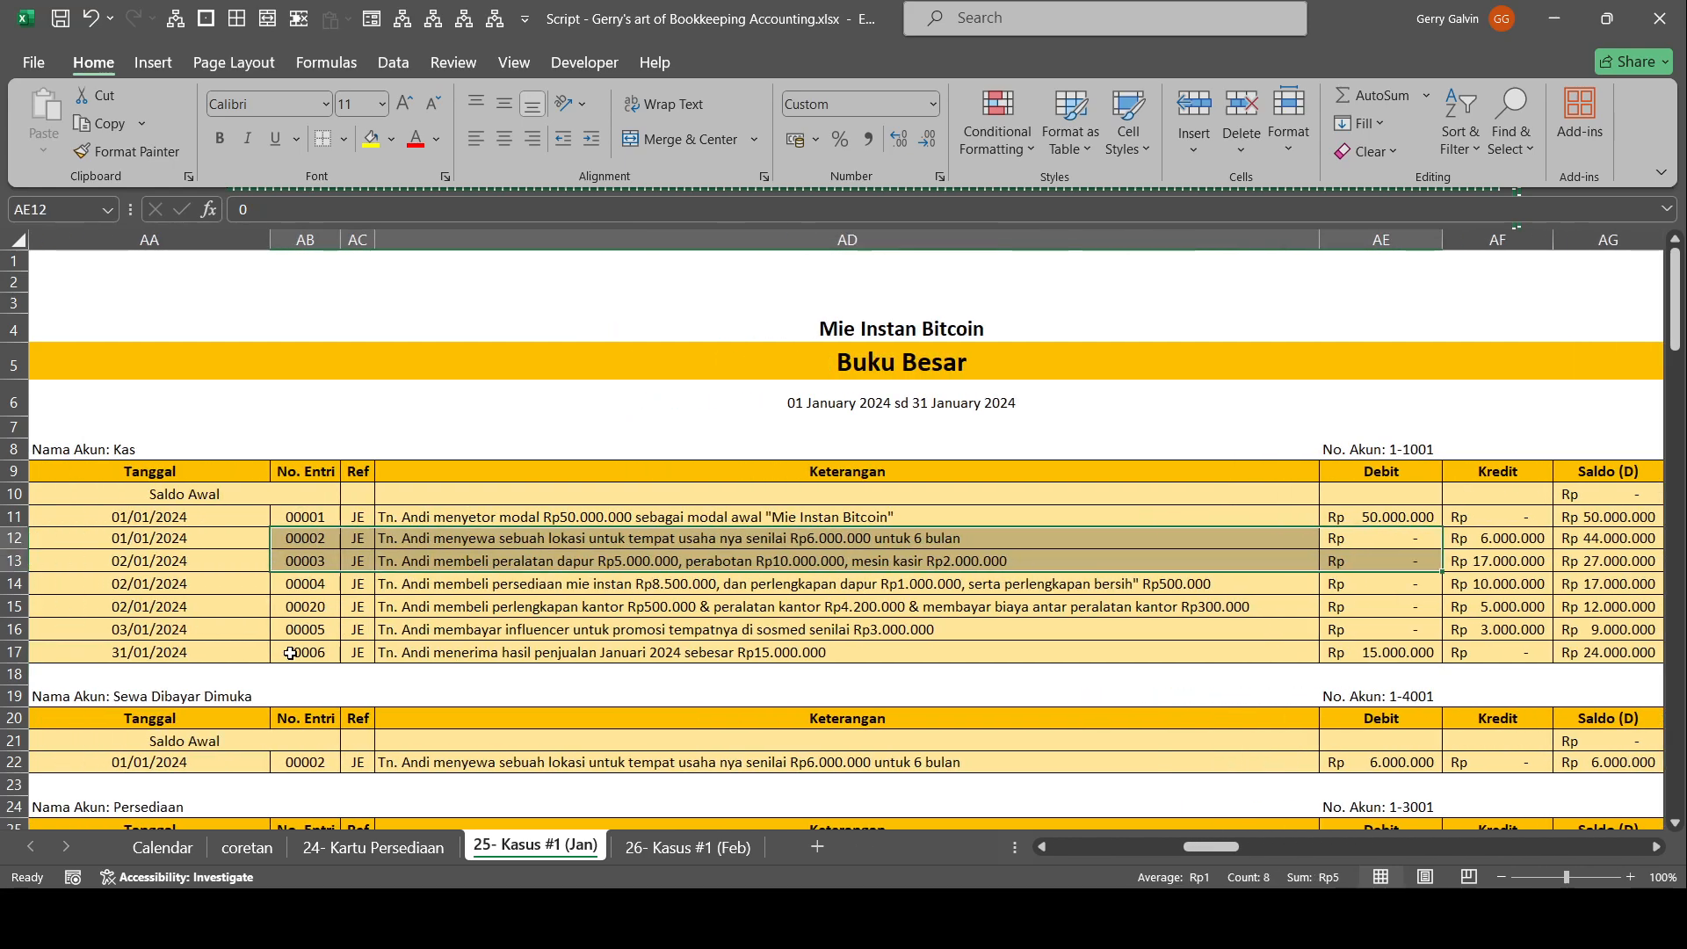
{"action": "left_click_drag", "start_coordinate": [152, 456], "coordinate": [306, 588]}
{"action": "left_click_drag", "start_coordinate": [183, 547], "coordinate": [107, 613]}
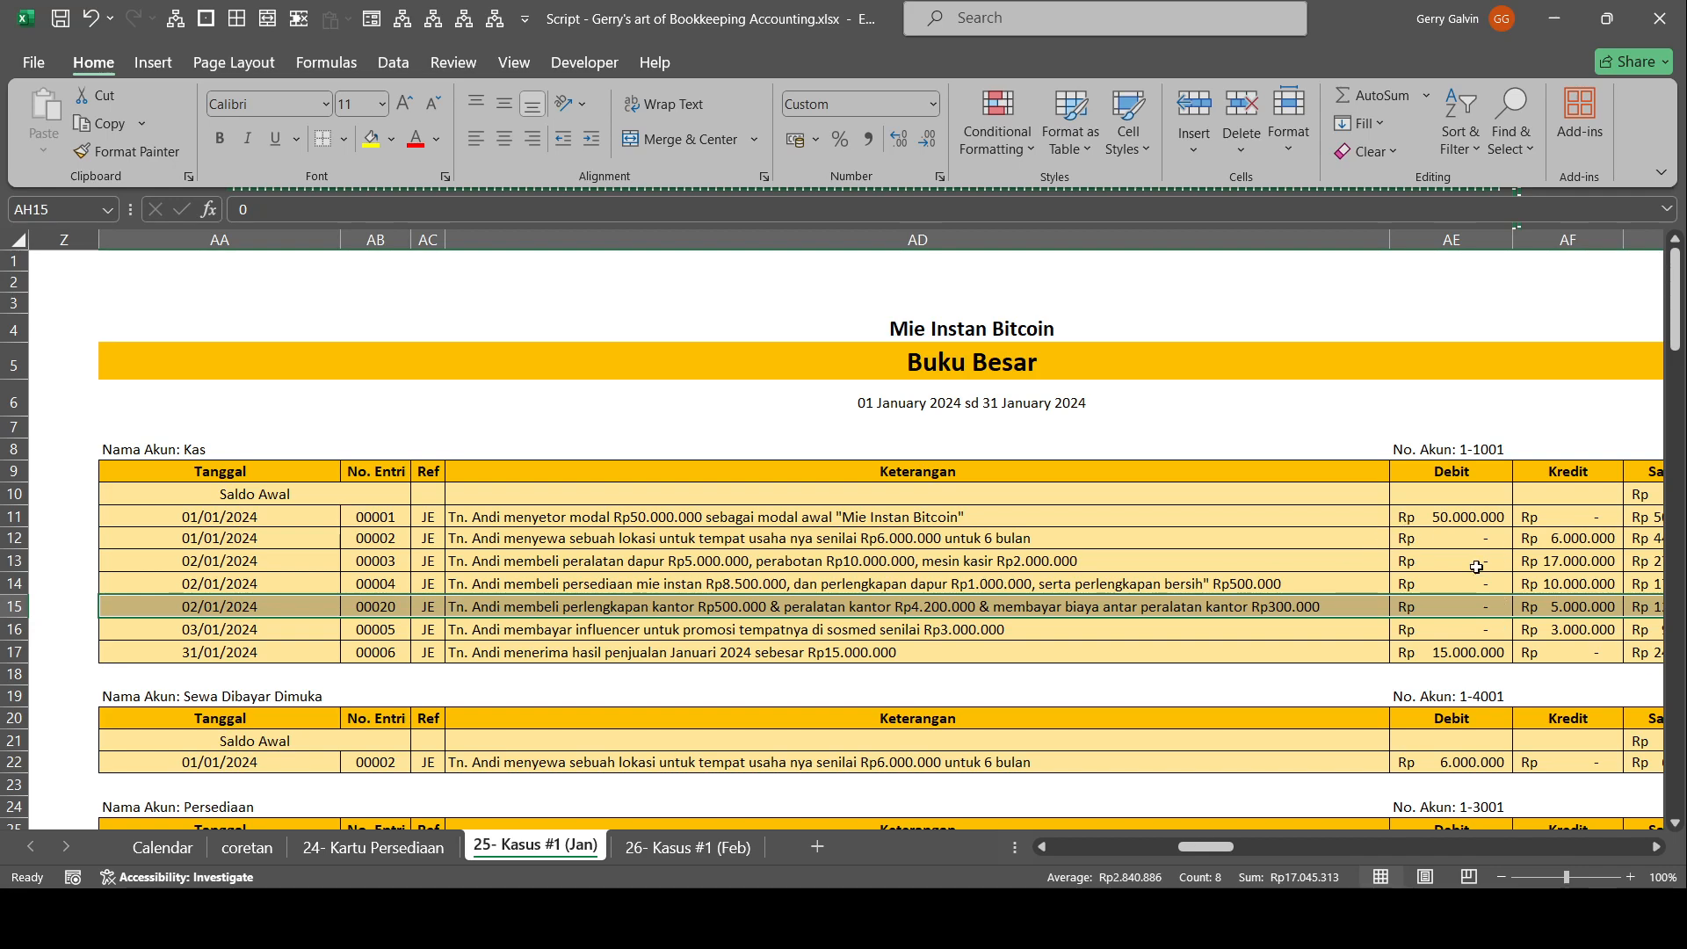
{"action": "left_click", "coordinate": [1643, 584]}
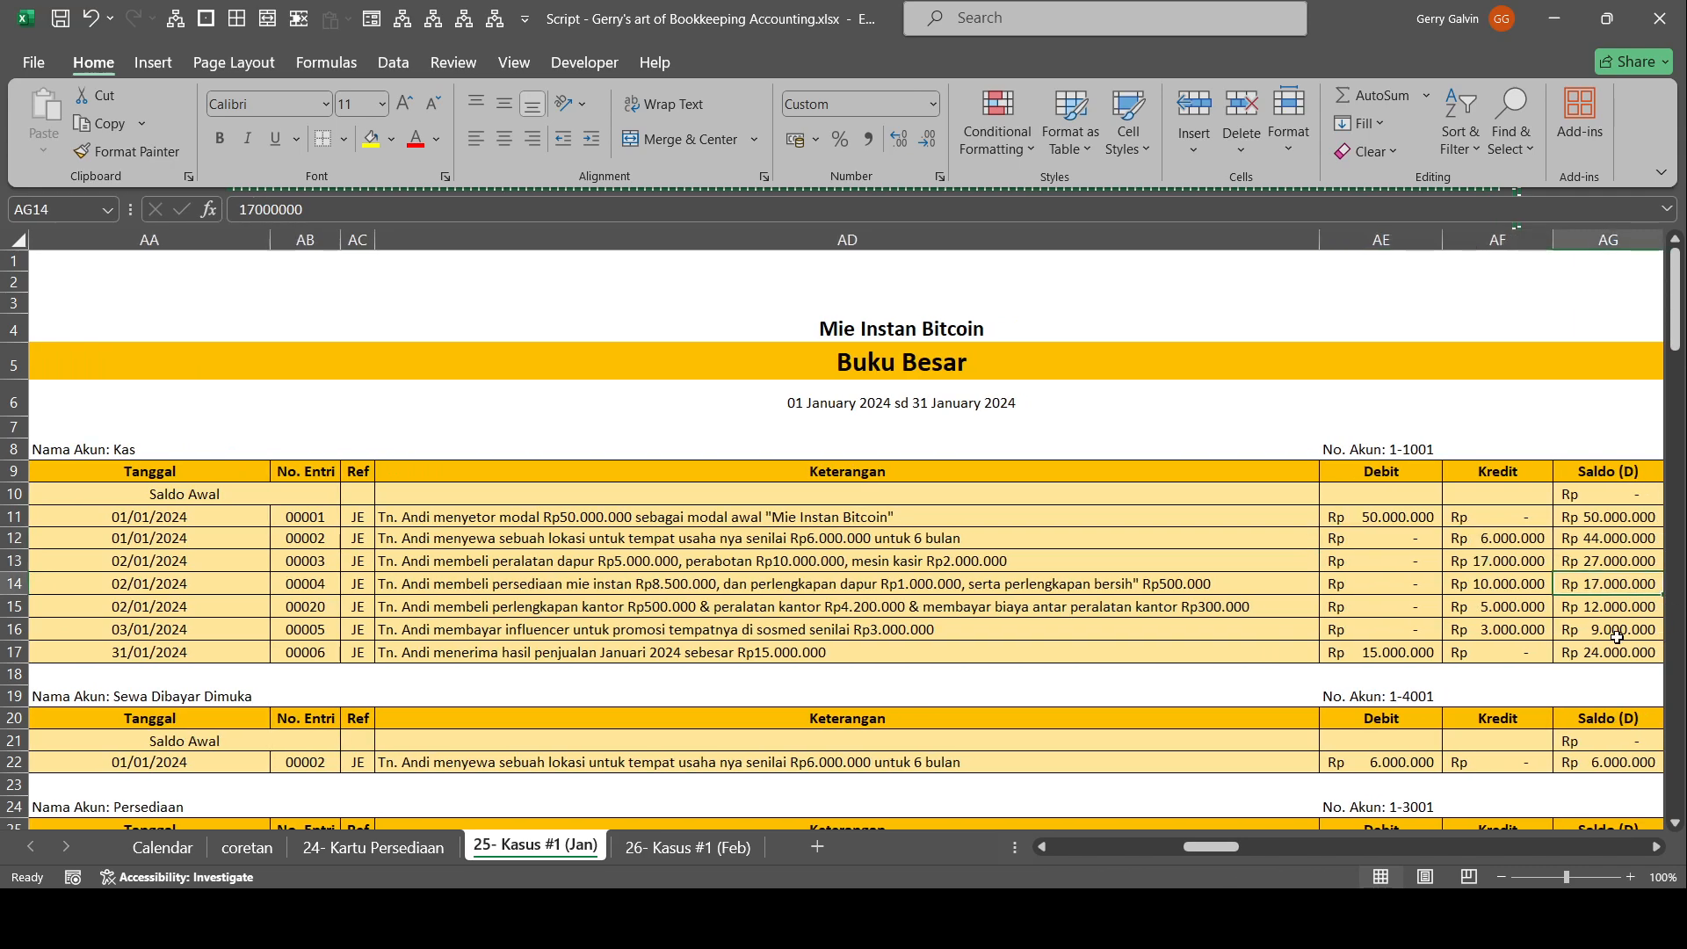
{"action": "scroll", "coordinate": [1617, 584], "scroll_direction": "down", "scroll_amount": 2}
{"action": "scroll", "coordinate": [1617, 584], "scroll_direction": "down", "scroll_amount": 1}
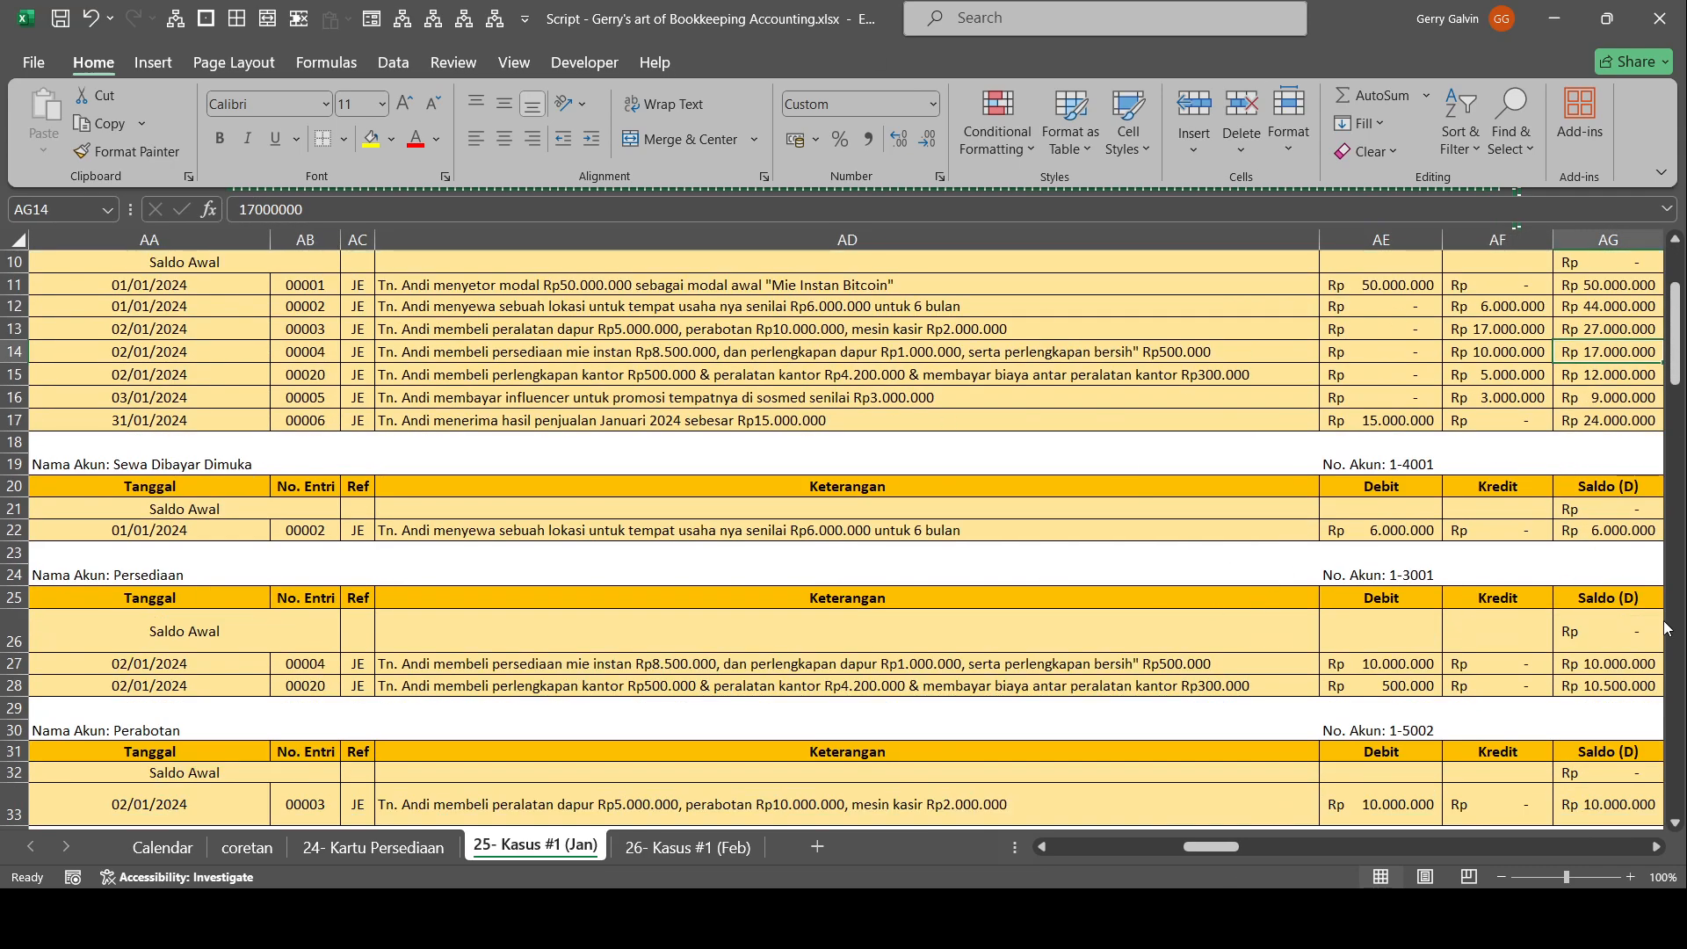
{"action": "scroll", "coordinate": [1254, 640], "scroll_direction": "up", "scroll_amount": 2}
{"action": "left_click_drag", "start_coordinate": [1371, 520], "coordinate": [1617, 524]}
{"action": "left_click_drag", "start_coordinate": [1551, 591], "coordinate": [1656, 590]}
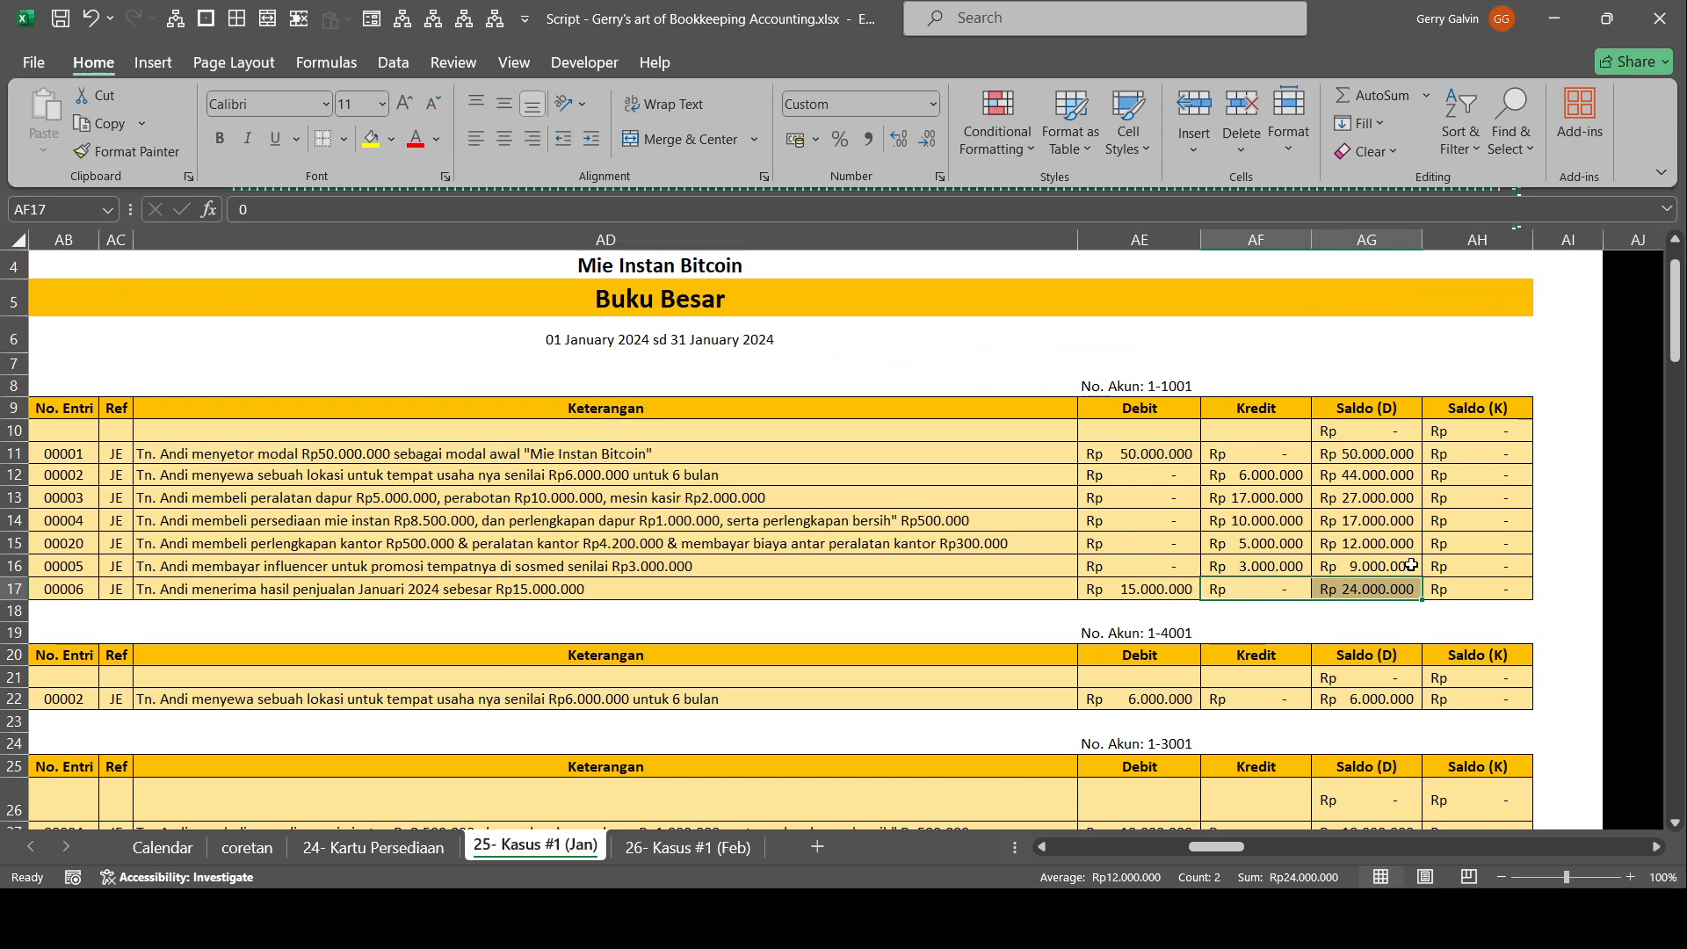
Compare the closing Kas balance in the Buku Besar with the Kas row of the 31 January 2024 Neraca Saldo.
{"action": "scroll", "coordinate": [1388, 550], "scroll_direction": "up", "scroll_amount": 1}
{"action": "left_click_drag", "start_coordinate": [1476, 584], "coordinate": [1318, 606]}
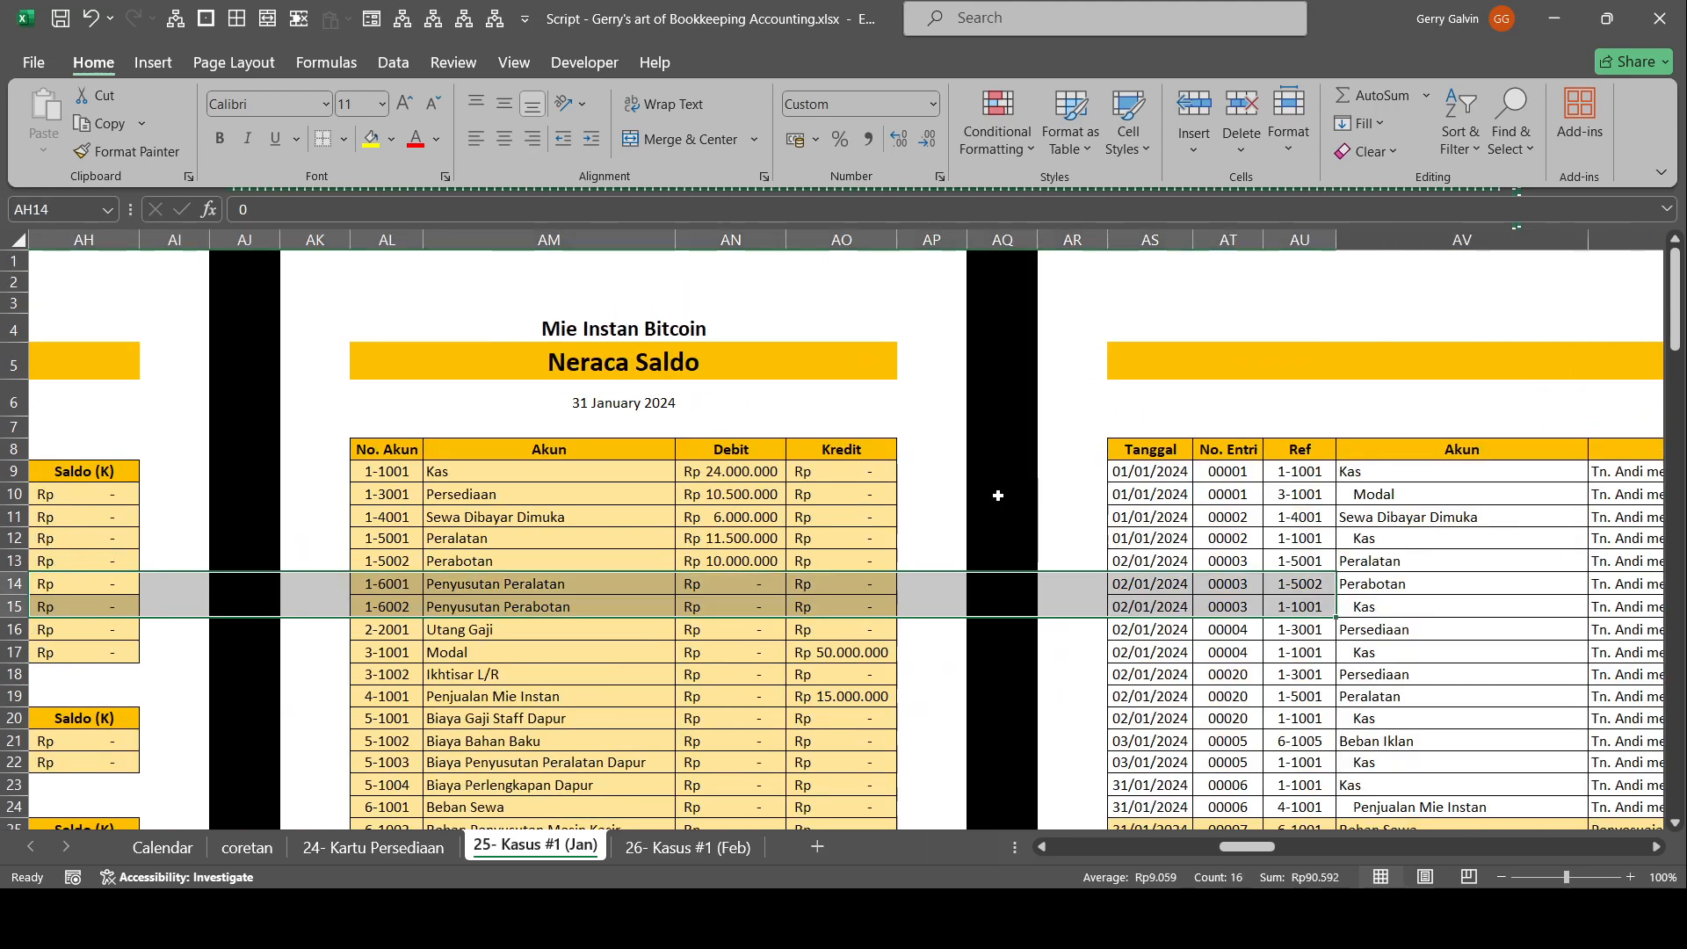
{"action": "scroll", "coordinate": [557, 413], "scroll_direction": "down", "scroll_amount": 2}
{"action": "scroll", "coordinate": [739, 460], "scroll_direction": "up", "scroll_amount": 2}
{"action": "left_click_drag", "start_coordinate": [842, 471], "coordinate": [218, 479]}
{"action": "left_click_drag", "start_coordinate": [799, 518], "coordinate": [39, 521]}
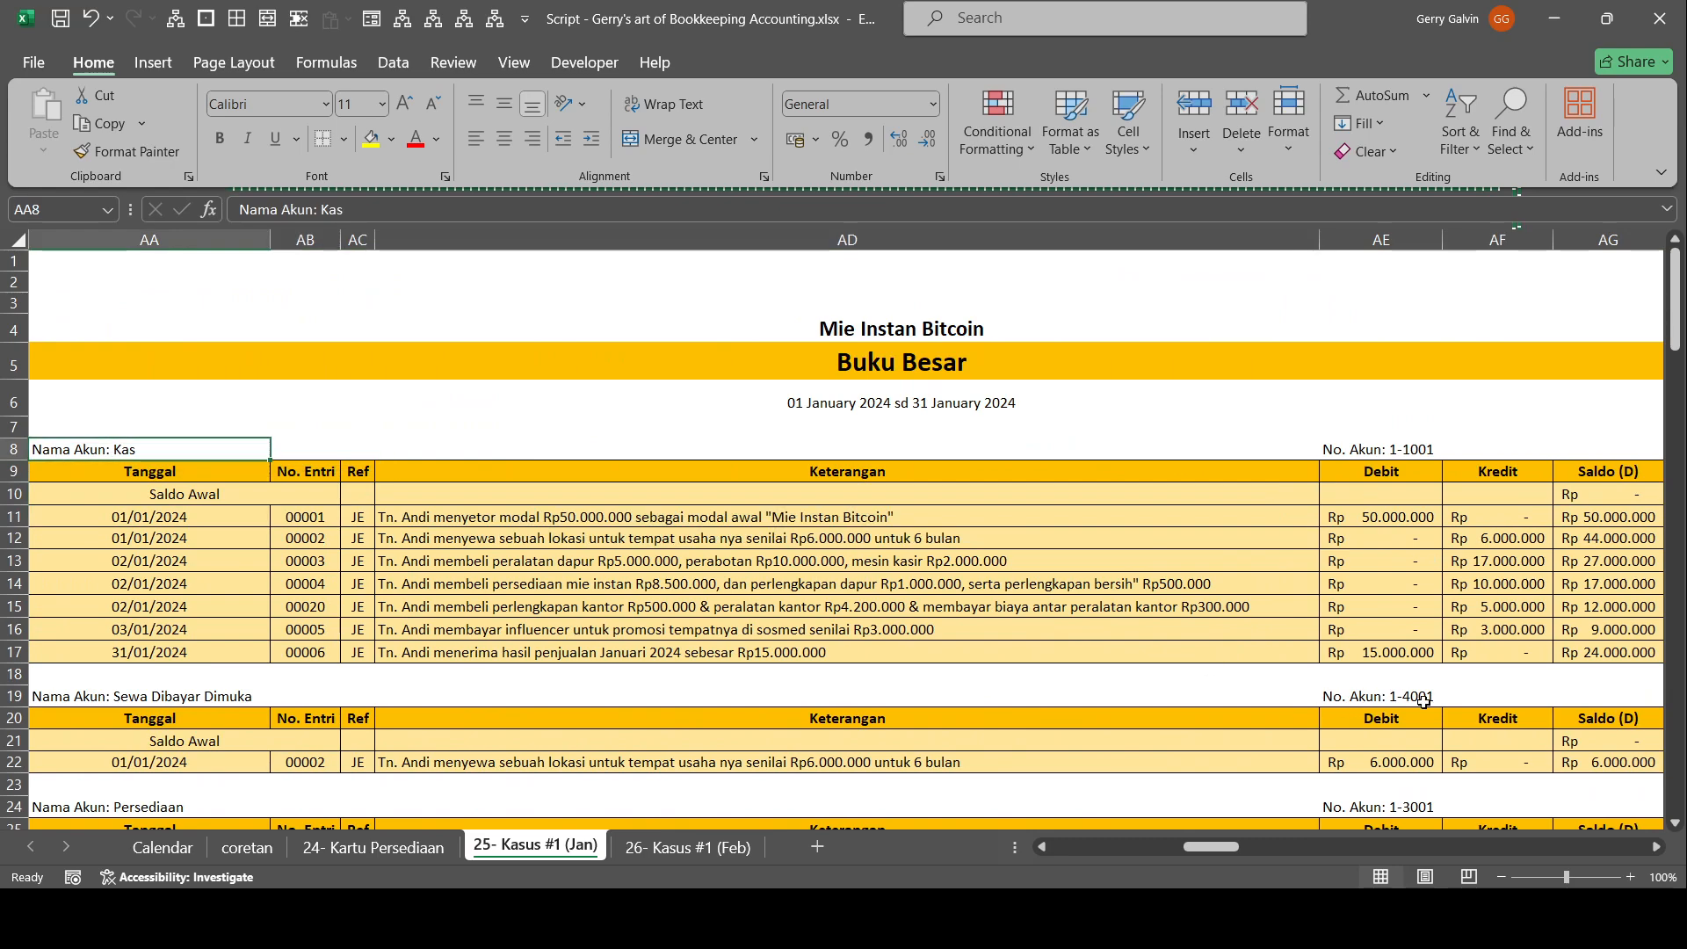
{"action": "left_click", "coordinate": [1598, 653]}
{"action": "left_click_drag", "start_coordinate": [1192, 530], "coordinate": [1661, 622]}
{"action": "left_click_drag", "start_coordinate": [1480, 494], "coordinate": [1670, 519]}
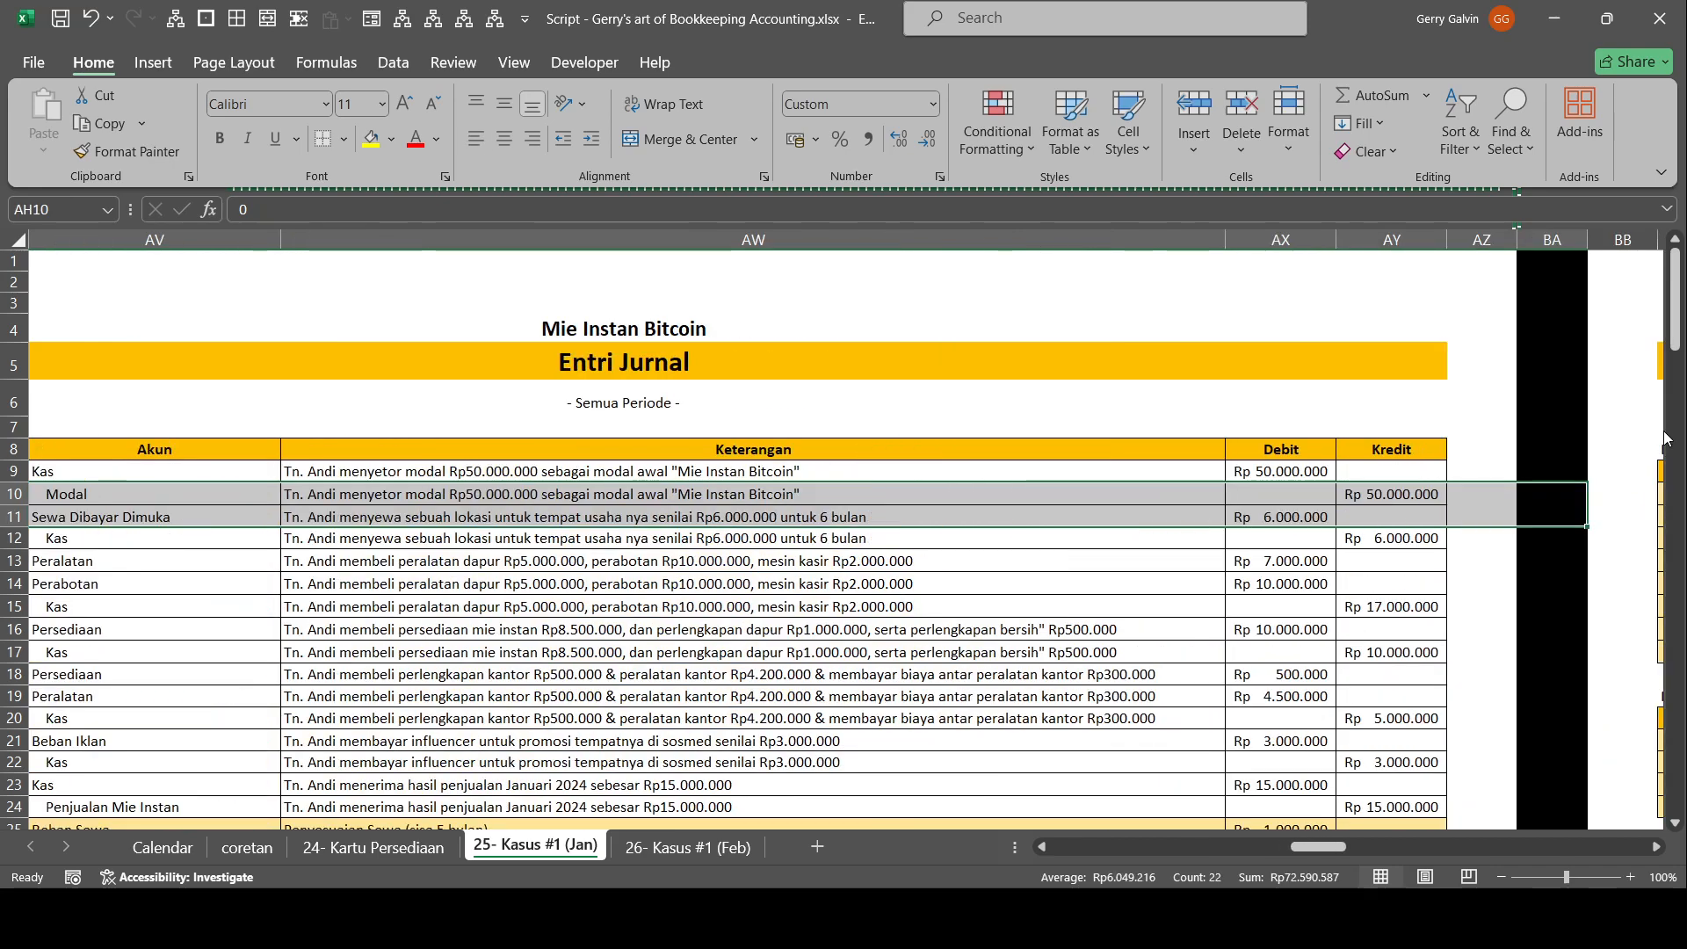
{"action": "left_click_drag", "start_coordinate": [791, 429], "coordinate": [3, 434]}
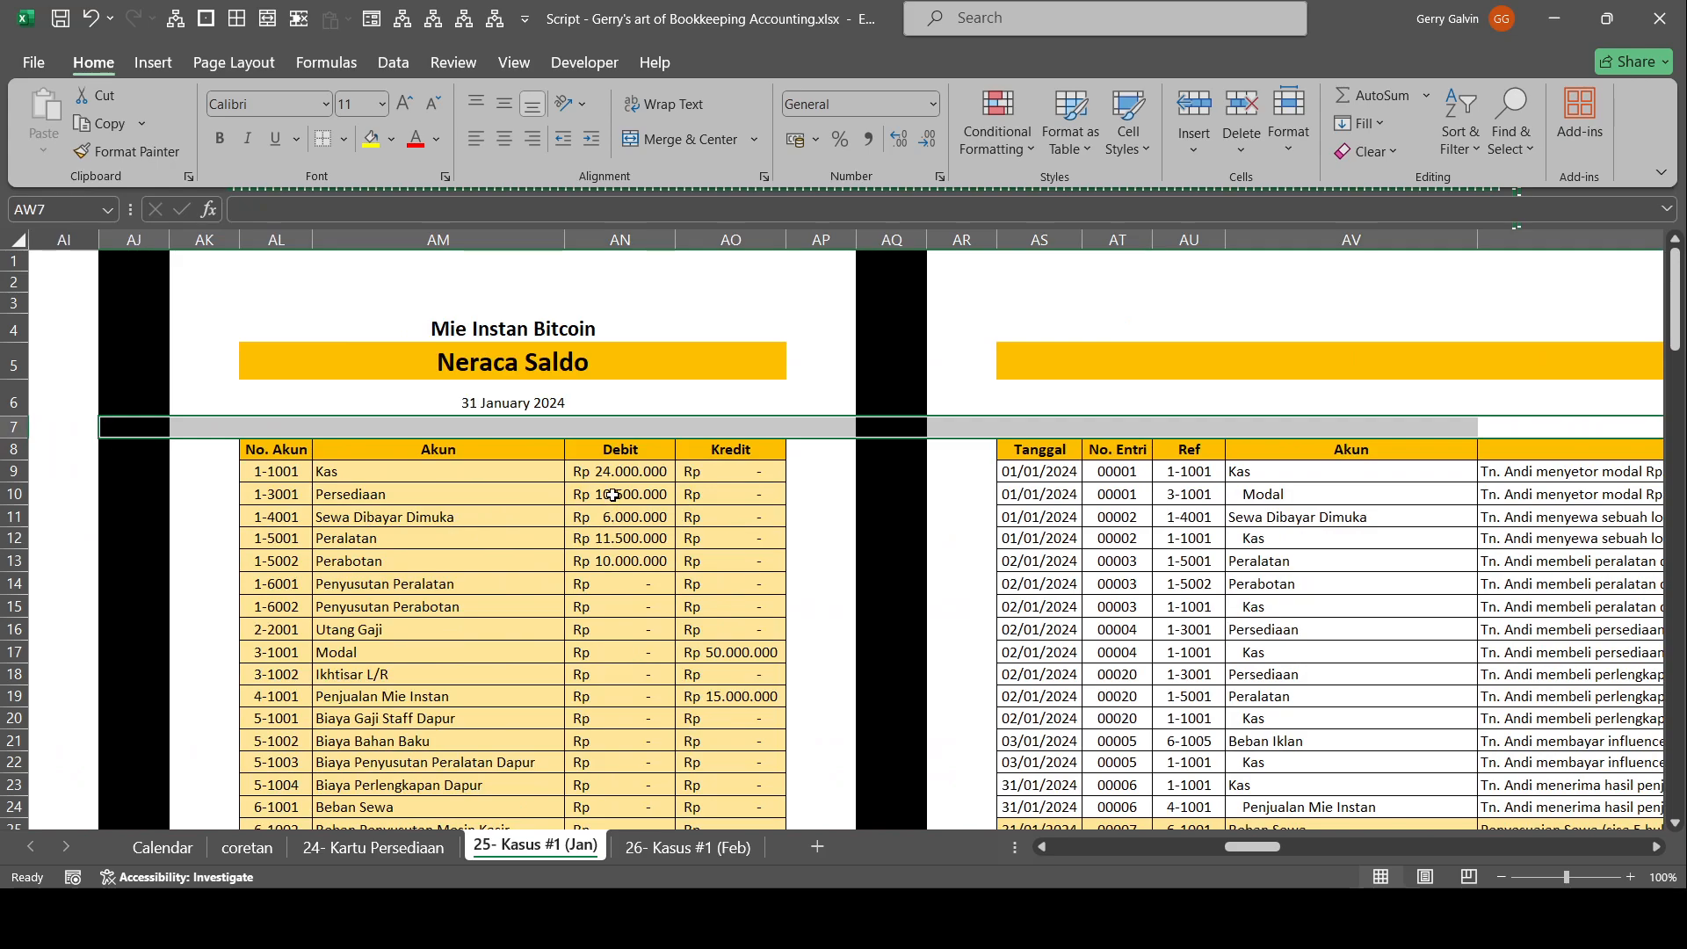
Check the Persediaan debit in the Neraca Saldo against its Buku Besar ledger, and select the Sewa Dibayar Dimuka debit in AN11.
{"action": "left_click", "coordinate": [612, 496]}
{"action": "mouse_move", "coordinate": [1252, 847]}
{"action": "left_mouse_down"}
{"action": "mouse_move", "coordinate": [1147, 849]}
{"action": "mouse_move", "coordinate": [1223, 844]}
{"action": "left_mouse_up"}
{"action": "scroll", "coordinate": [1283, 622], "scroll_direction": "down", "scroll_amount": 3}
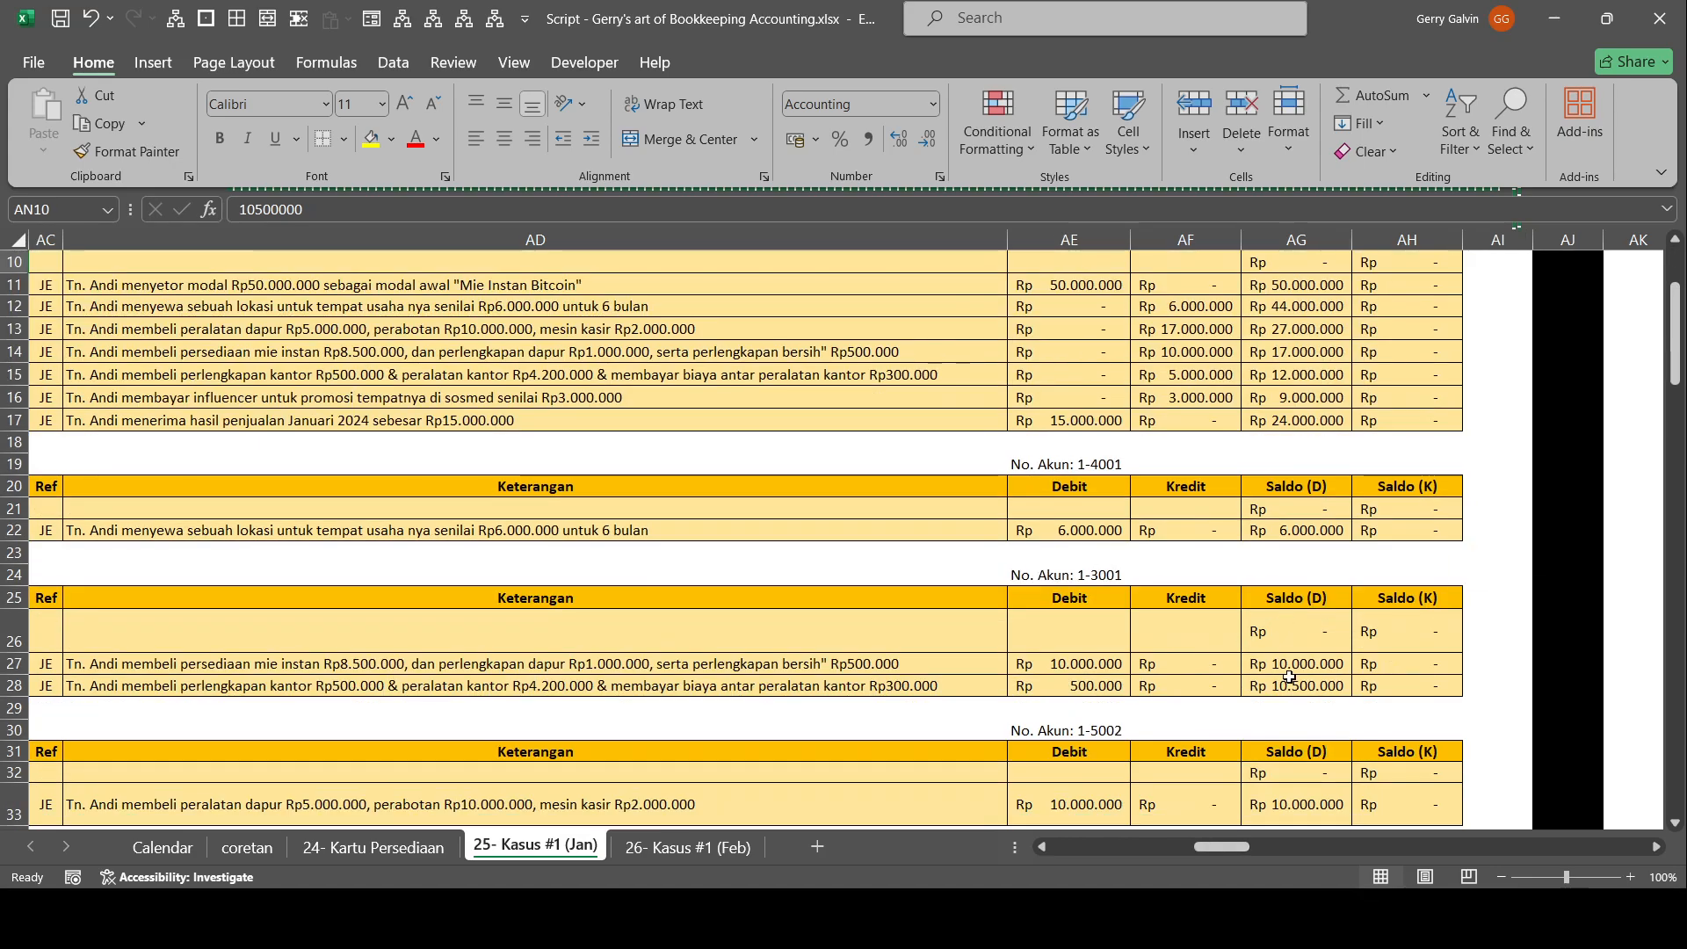
{"action": "left_click", "coordinate": [1288, 684]}
{"action": "left_click_drag", "start_coordinate": [1231, 848], "coordinate": [1247, 879]}
{"action": "scroll", "coordinate": [1037, 629], "scroll_direction": "up", "scroll_amount": 3}
{"action": "left_click", "coordinate": [991, 509]}
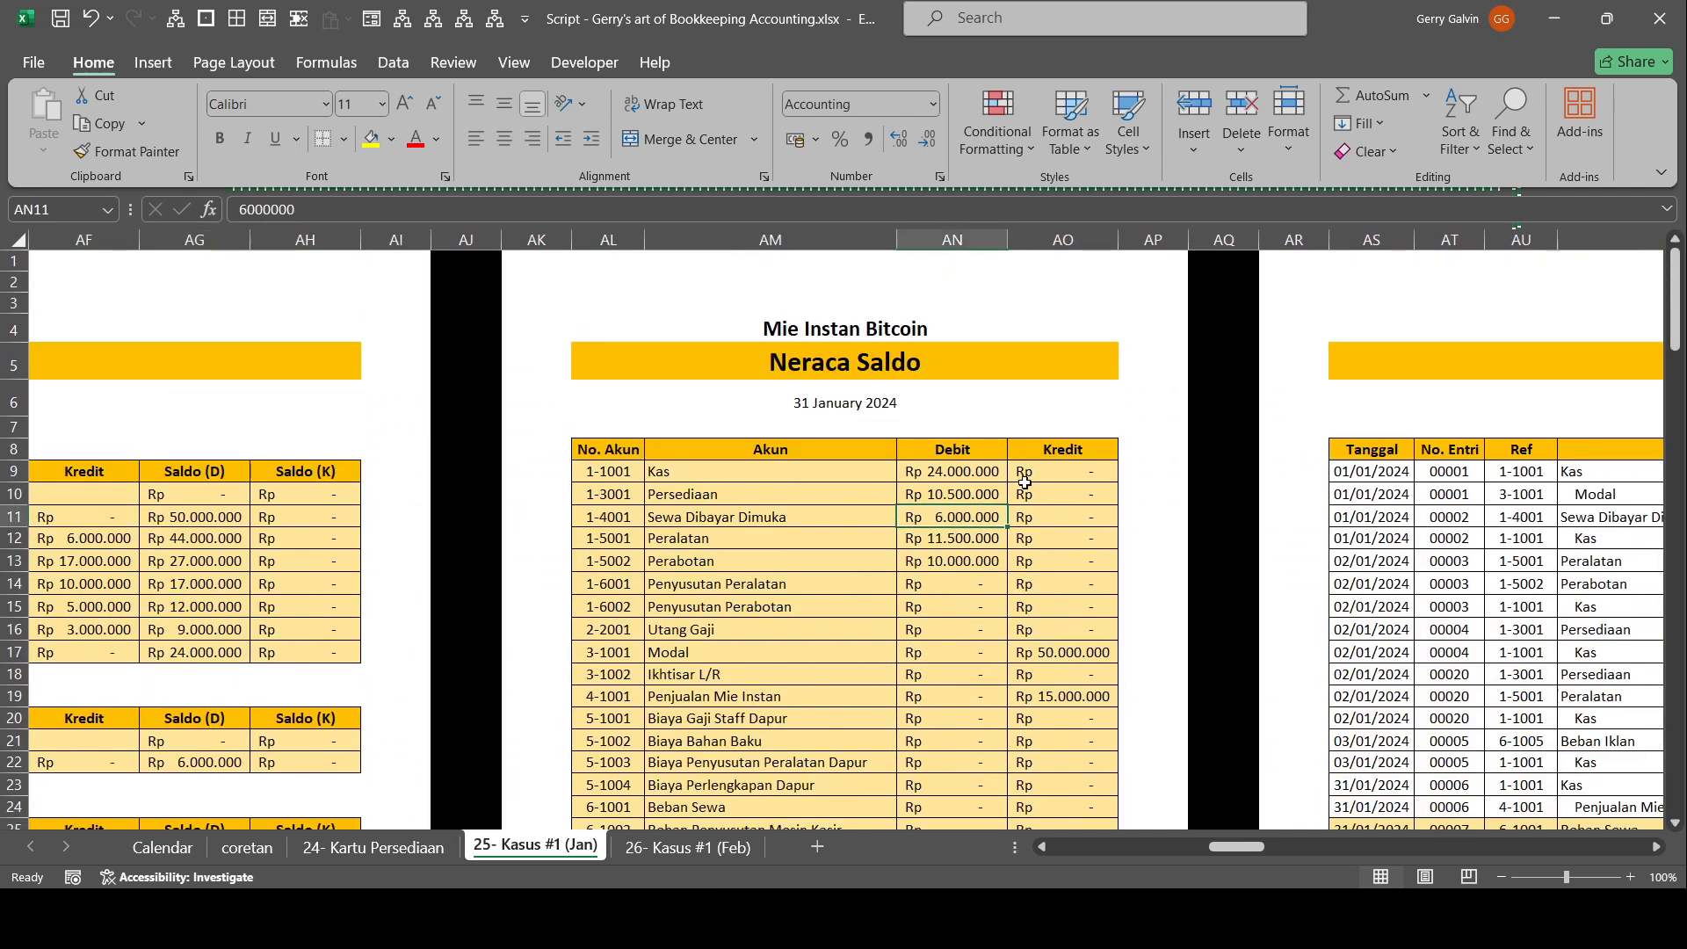
Examine the Neraca Saldo from the Kas row down to the debit and credit totals, selecting the Kas debit in AN9.
{"action": "scroll", "coordinate": [1019, 483], "scroll_direction": "down", "scroll_amount": 1}
{"action": "scroll", "coordinate": [762, 530], "scroll_direction": "down", "scroll_amount": 2}
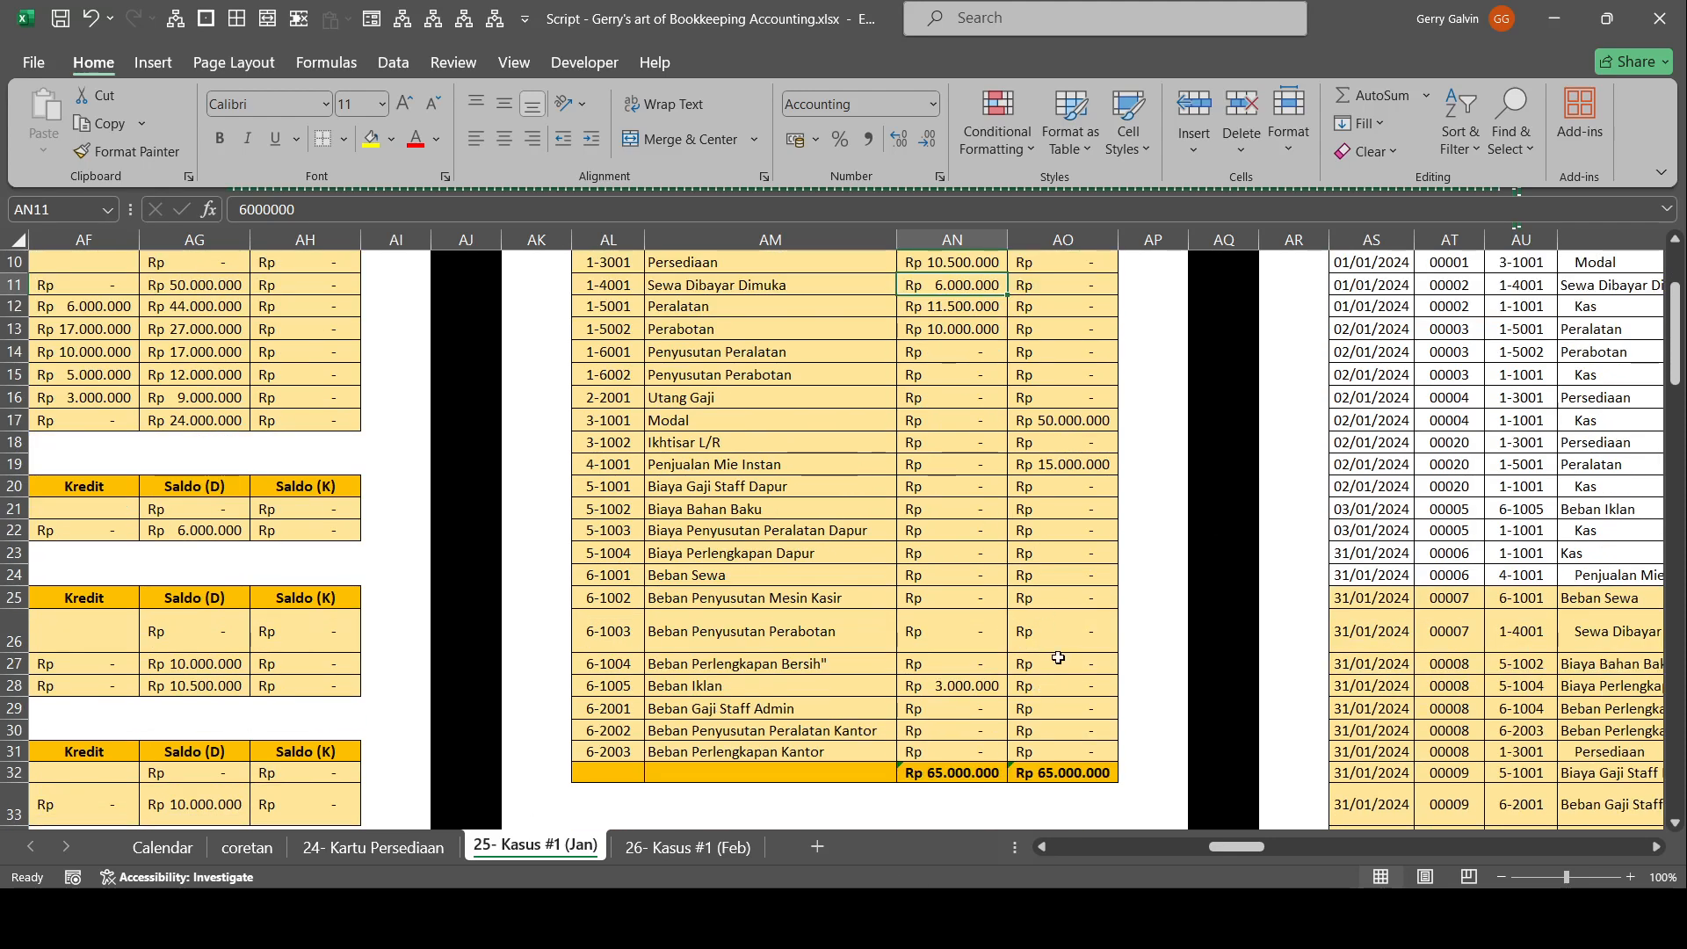
{"action": "scroll", "coordinate": [1013, 594], "scroll_direction": "up", "scroll_amount": 3}
{"action": "left_click", "coordinate": [984, 471]}
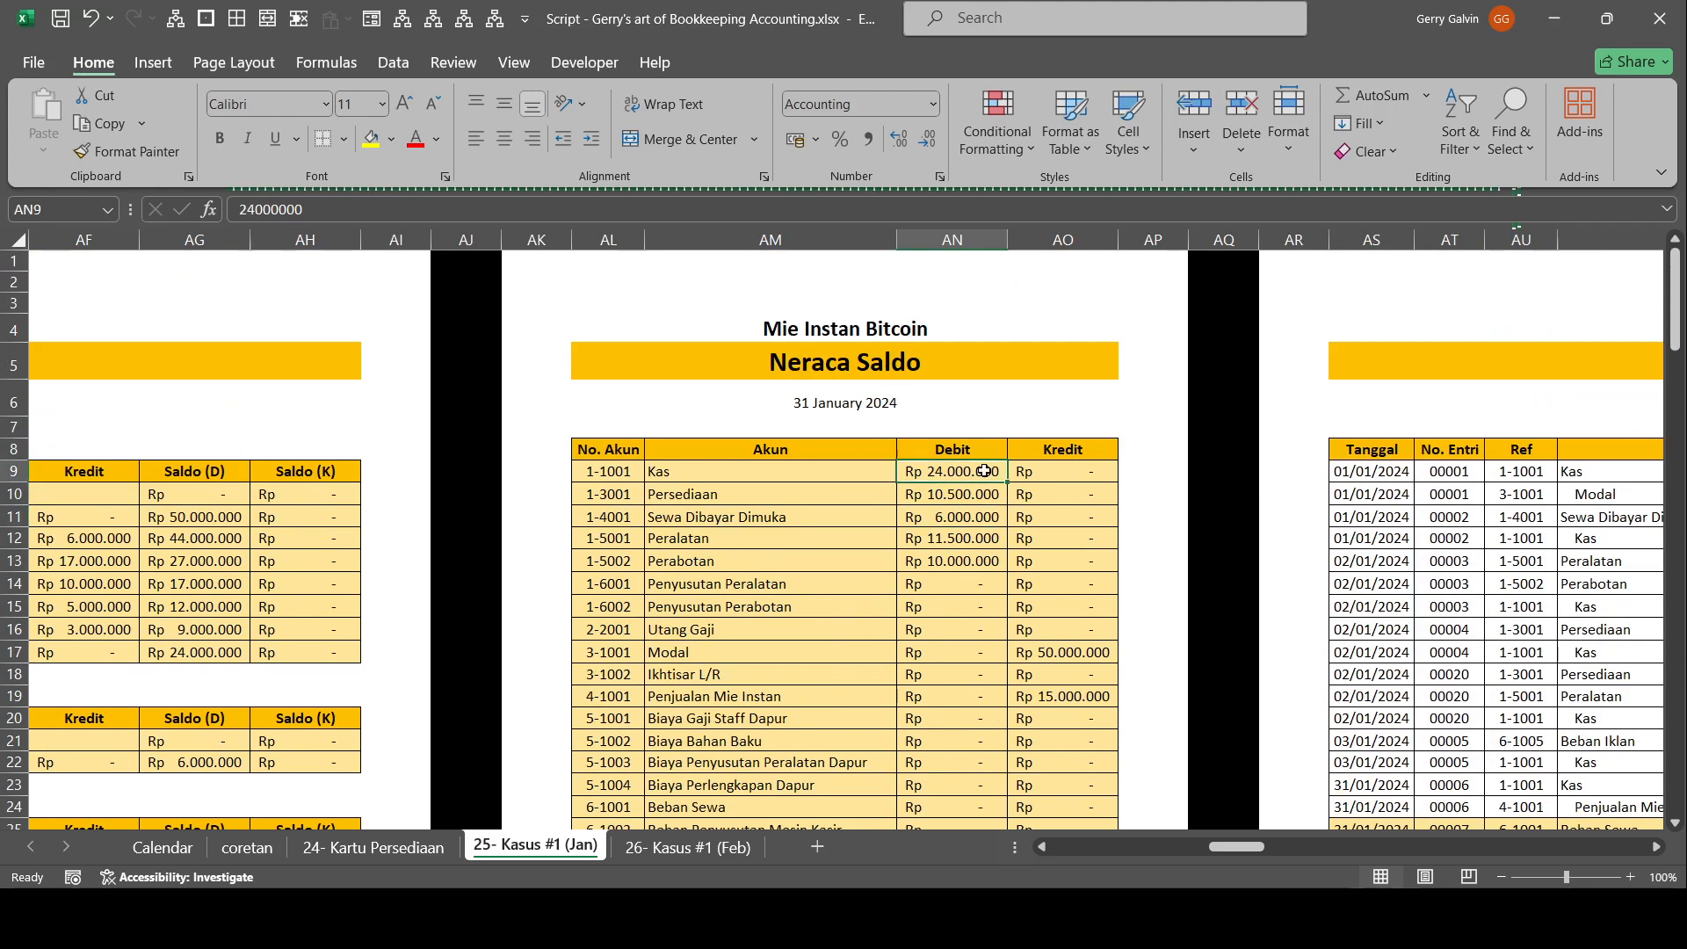
{"action": "scroll", "coordinate": [922, 492], "scroll_direction": "down", "scroll_amount": 4}
{"action": "scroll", "coordinate": [931, 545], "scroll_direction": "up", "scroll_amount": 4}
Look back through the sheets preceding the Neraca Saldo and return to the trial balance.
{"action": "left_click_drag", "start_coordinate": [1230, 849], "coordinate": [1212, 864]}
{"action": "left_click_drag", "start_coordinate": [1296, 608], "coordinate": [1538, 622]}
{"action": "left_click_drag", "start_coordinate": [1379, 474], "coordinate": [1650, 580]}
{"action": "left_click_drag", "start_coordinate": [1062, 456], "coordinate": [31, 457]}
{"action": "left_click", "coordinate": [371, 360]}
{"action": "left_click_drag", "start_coordinate": [1370, 538], "coordinate": [1581, 608]}
{"action": "left_click_drag", "start_coordinate": [299, 696], "coordinate": [11, 617]}
Compare the Neraca Saldo's debit and credit totals, selecting AN32:AO32, and review the account balances above them.
{"action": "scroll", "coordinate": [633, 430], "scroll_direction": "down", "scroll_amount": 5}
{"action": "mouse_move", "coordinate": [619, 639]}
{"action": "left_mouse_down"}
{"action": "mouse_move", "coordinate": [795, 663]}
{"action": "mouse_move", "coordinate": [646, 639]}
{"action": "left_mouse_up"}
{"action": "left_click", "coordinate": [772, 654]}
{"action": "scroll", "coordinate": [678, 469], "scroll_direction": "up", "scroll_amount": 5}
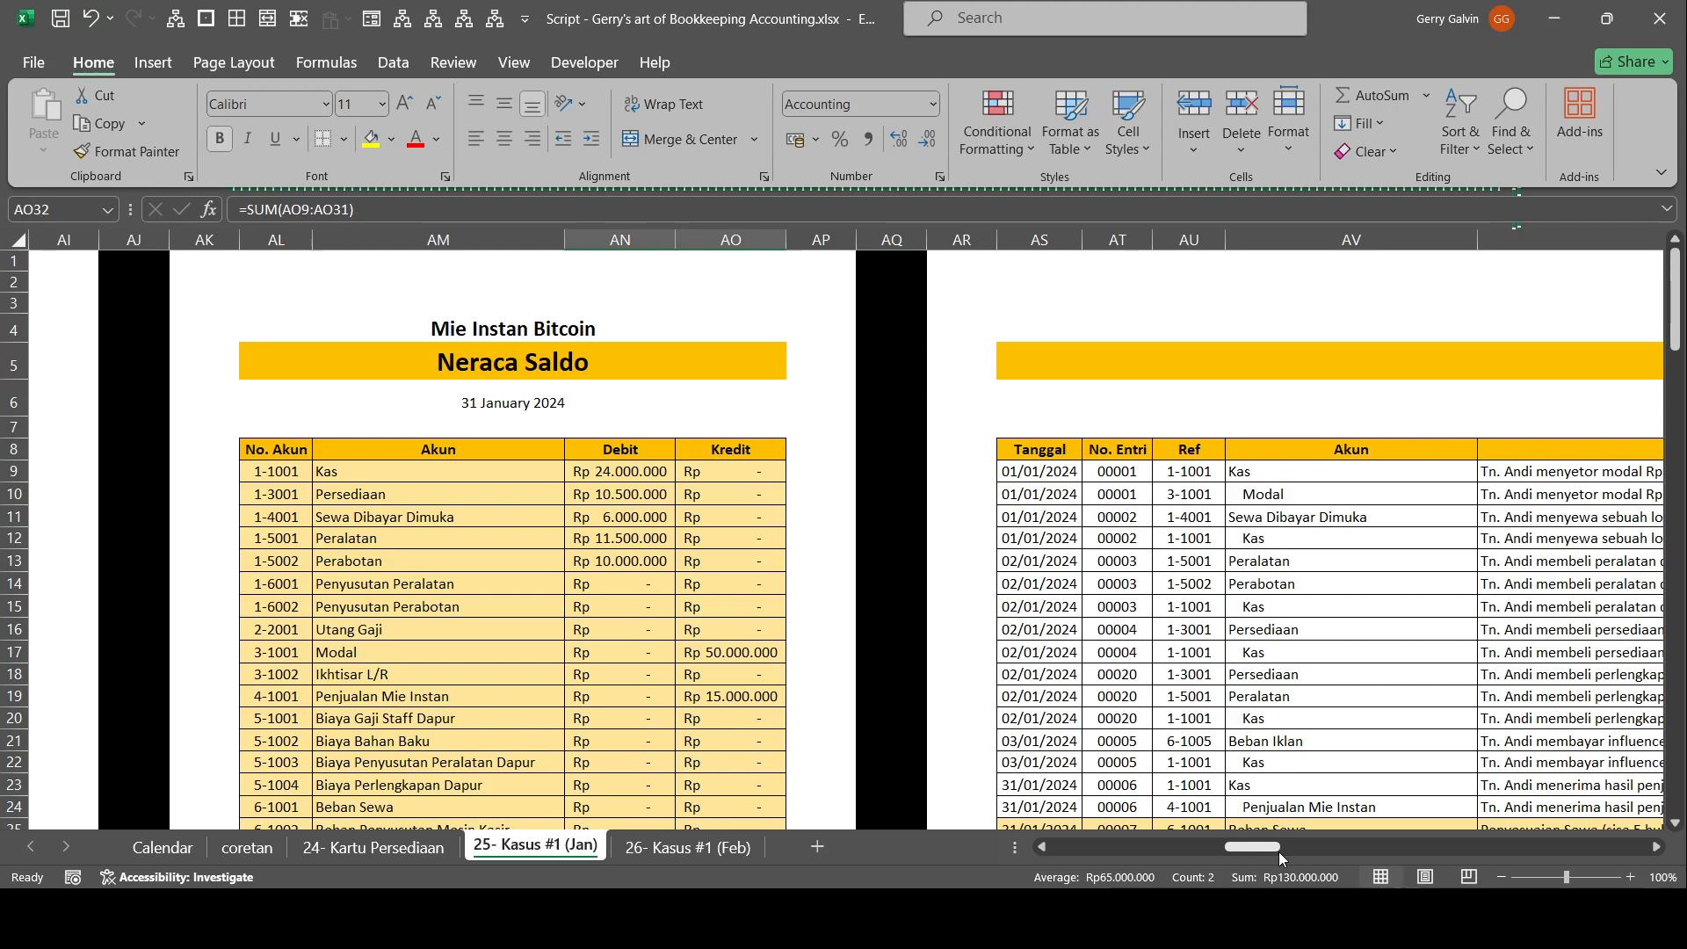
{"action": "scroll", "coordinate": [791, 726], "scroll_direction": "down", "scroll_amount": 5}
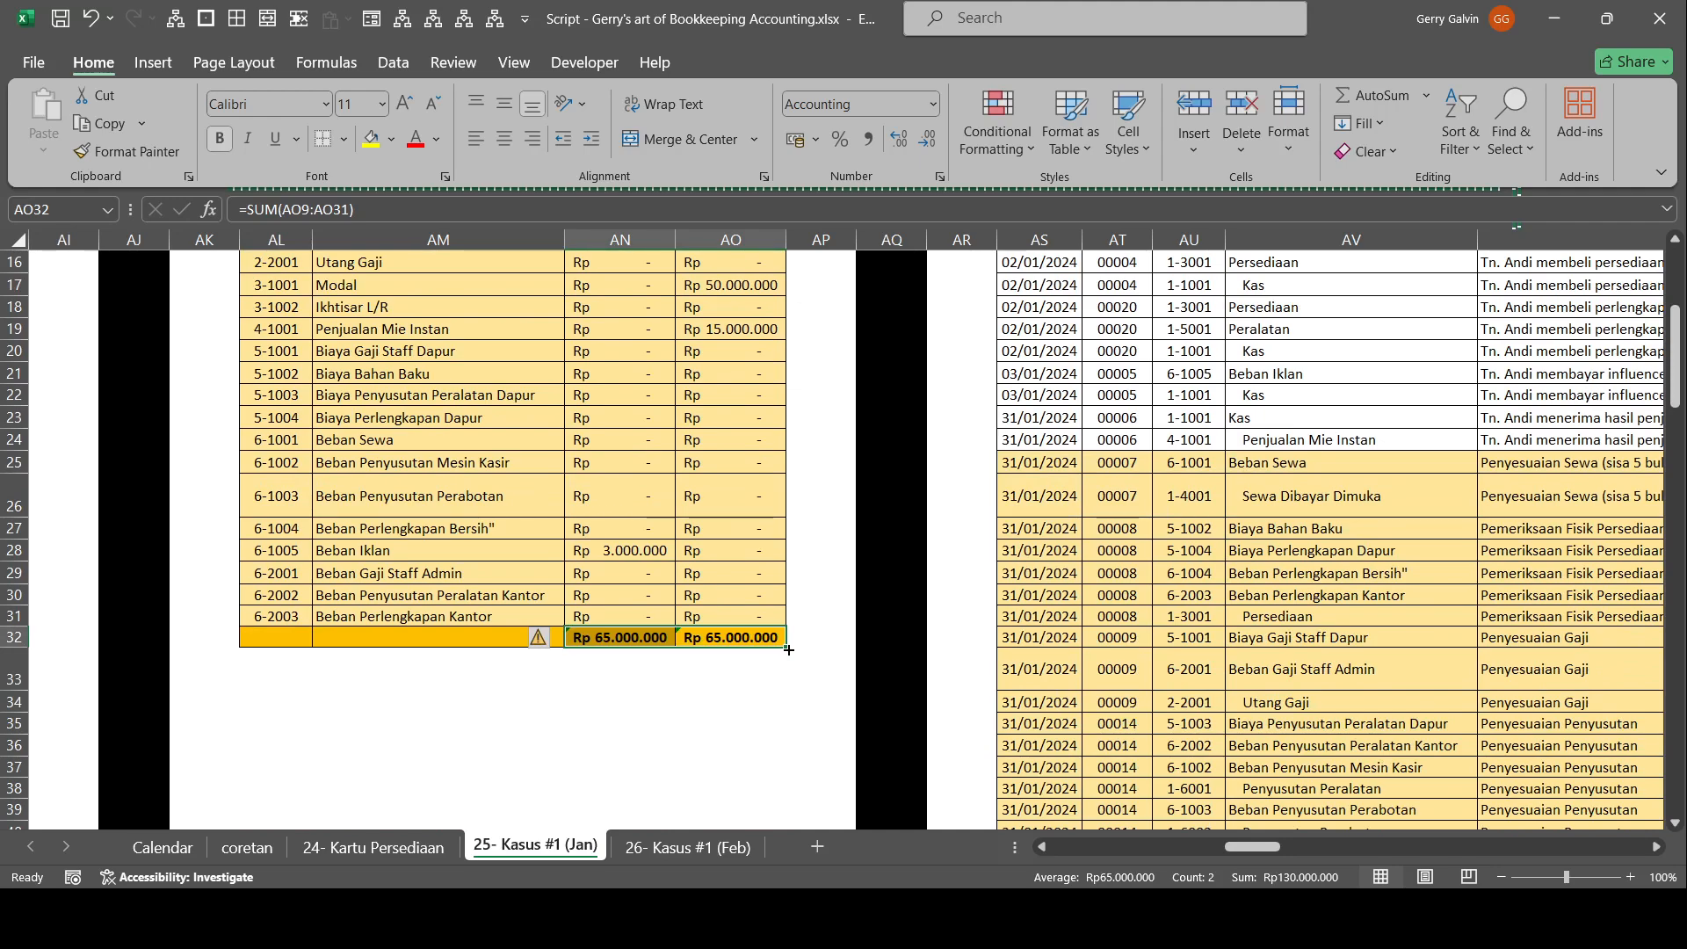
{"action": "scroll", "coordinate": [837, 494], "scroll_direction": "up", "scroll_amount": 5}
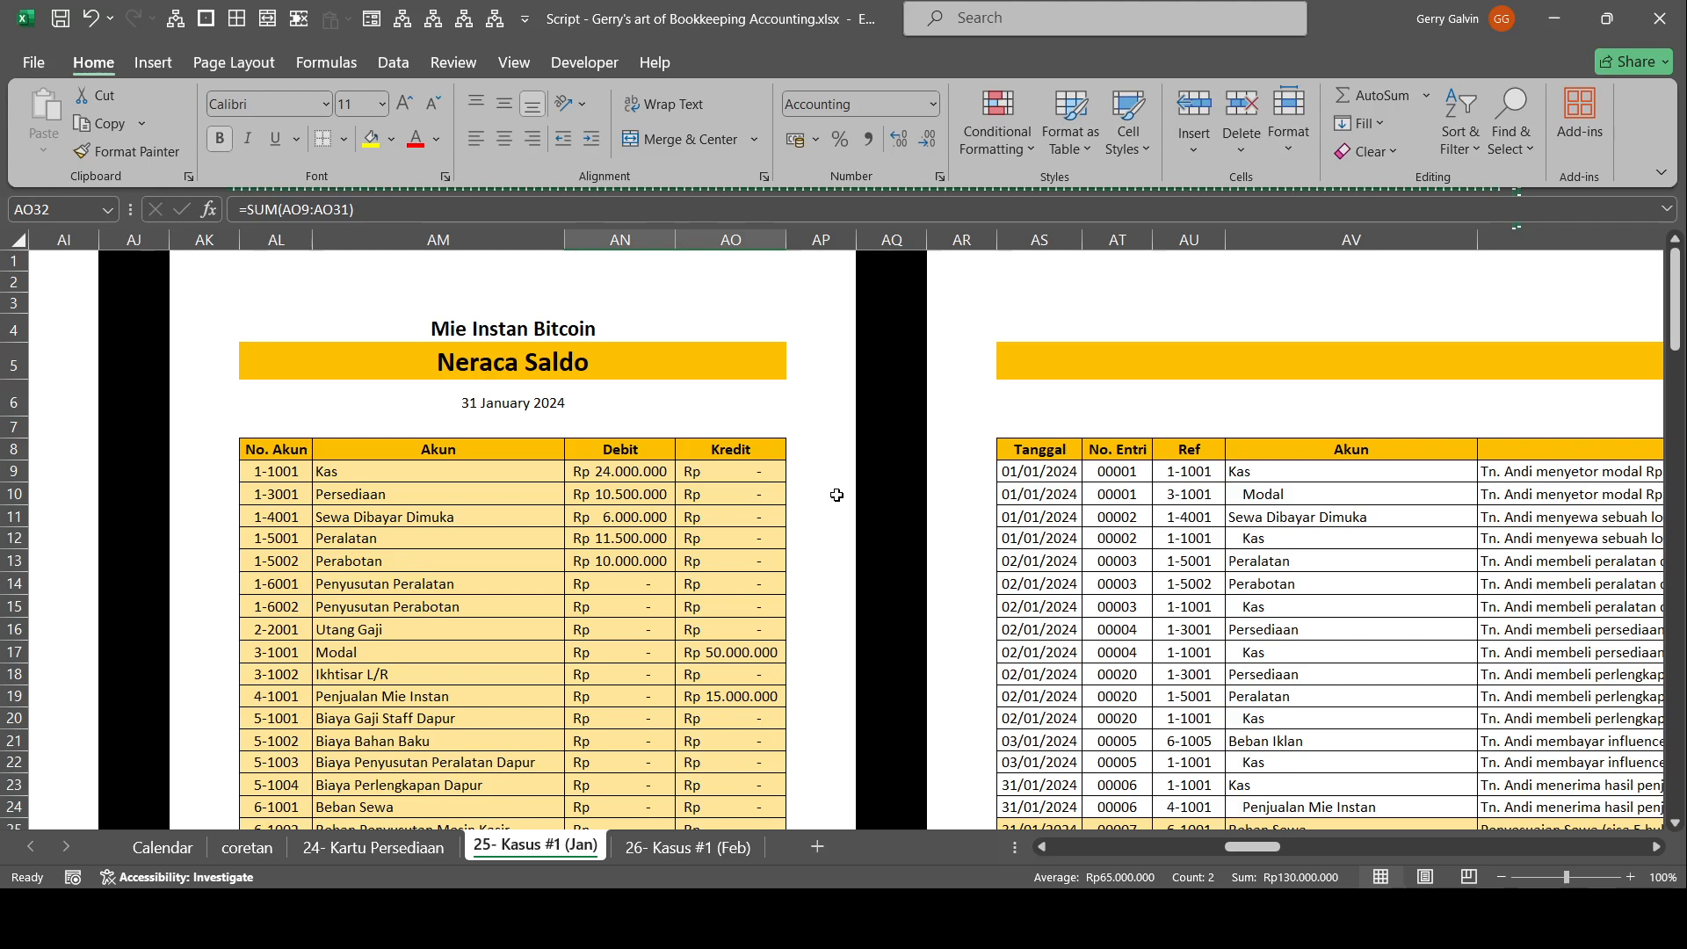
{"action": "scroll", "coordinate": [1486, 548], "scroll_direction": "down", "scroll_amount": 3}
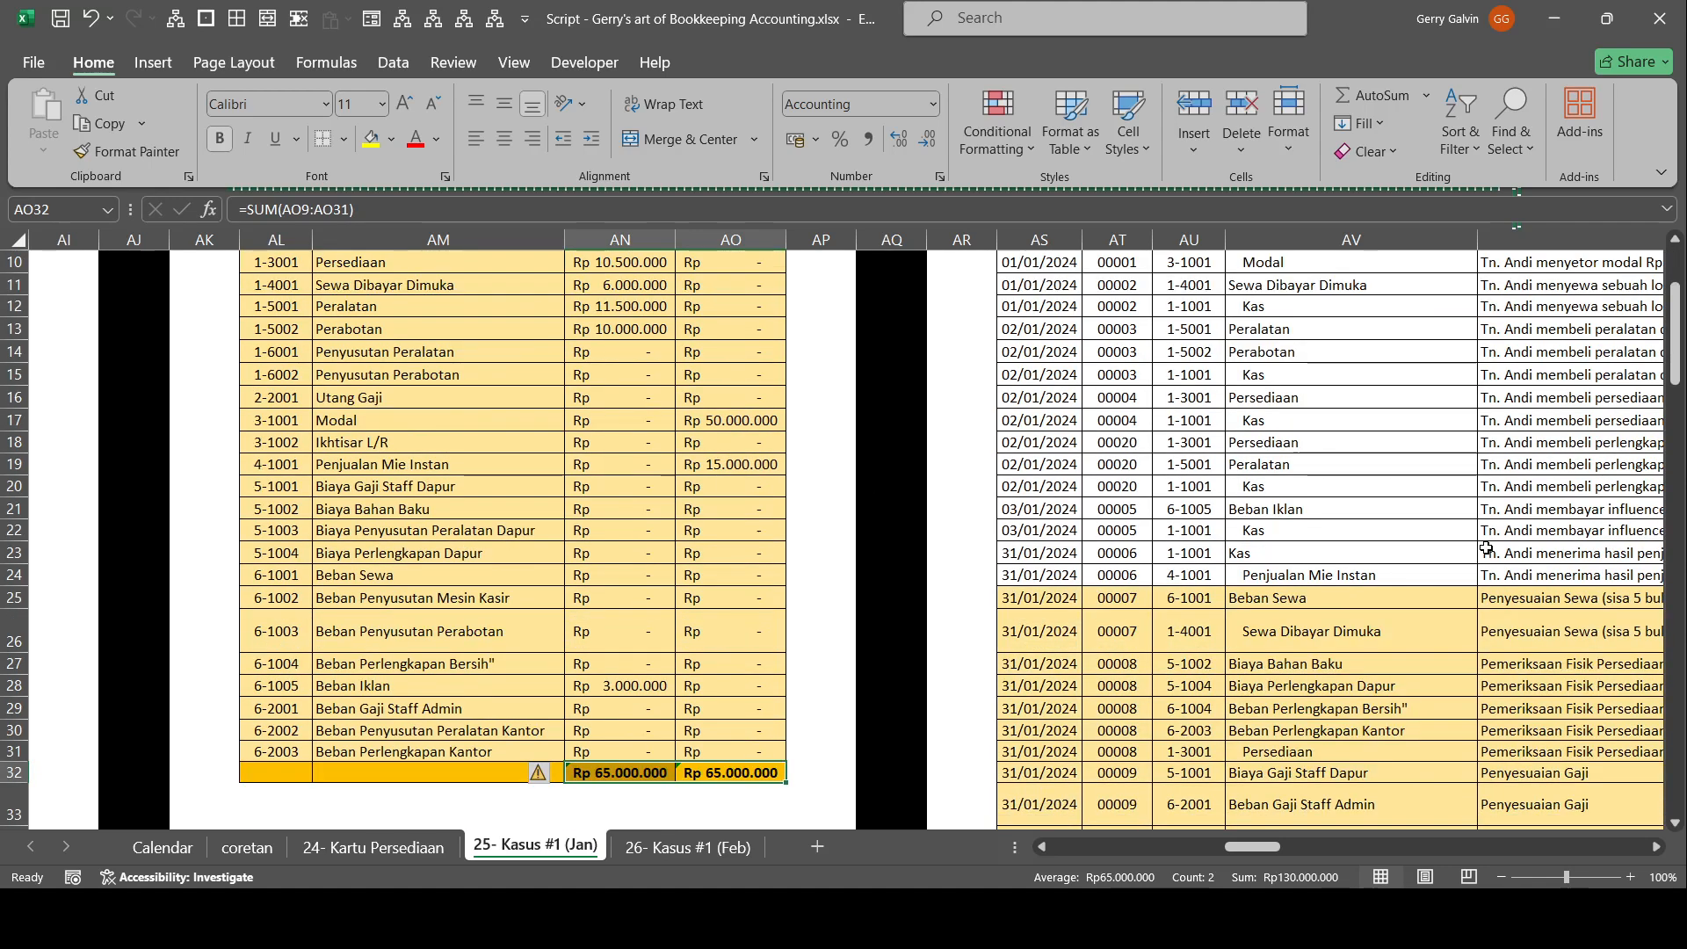
Review the January transactions in the Entri Jurnal for all periods, from entry 00001 through entry 00006.
{"action": "left_click_drag", "start_coordinate": [1471, 537], "coordinate": [1498, 535]}
{"action": "scroll", "coordinate": [1191, 401], "scroll_direction": "up", "scroll_amount": 3}
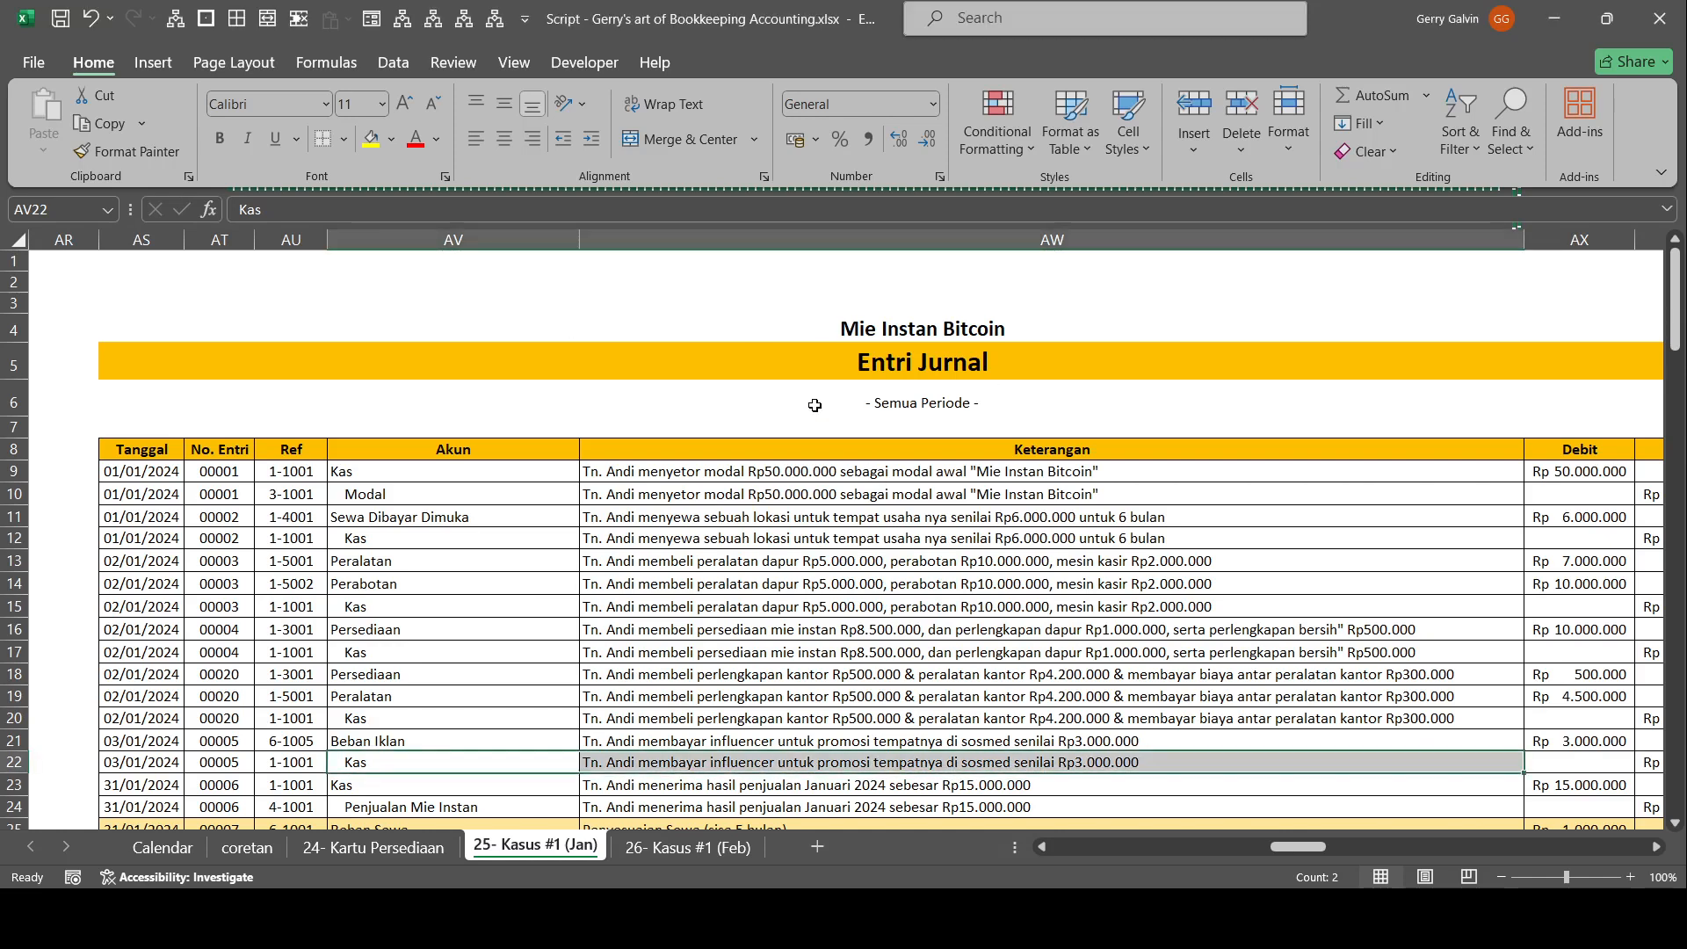
{"action": "scroll", "coordinate": [450, 472], "scroll_direction": "down", "scroll_amount": 7}
{"action": "scroll", "coordinate": [450, 472], "scroll_direction": "up", "scroll_amount": 6}
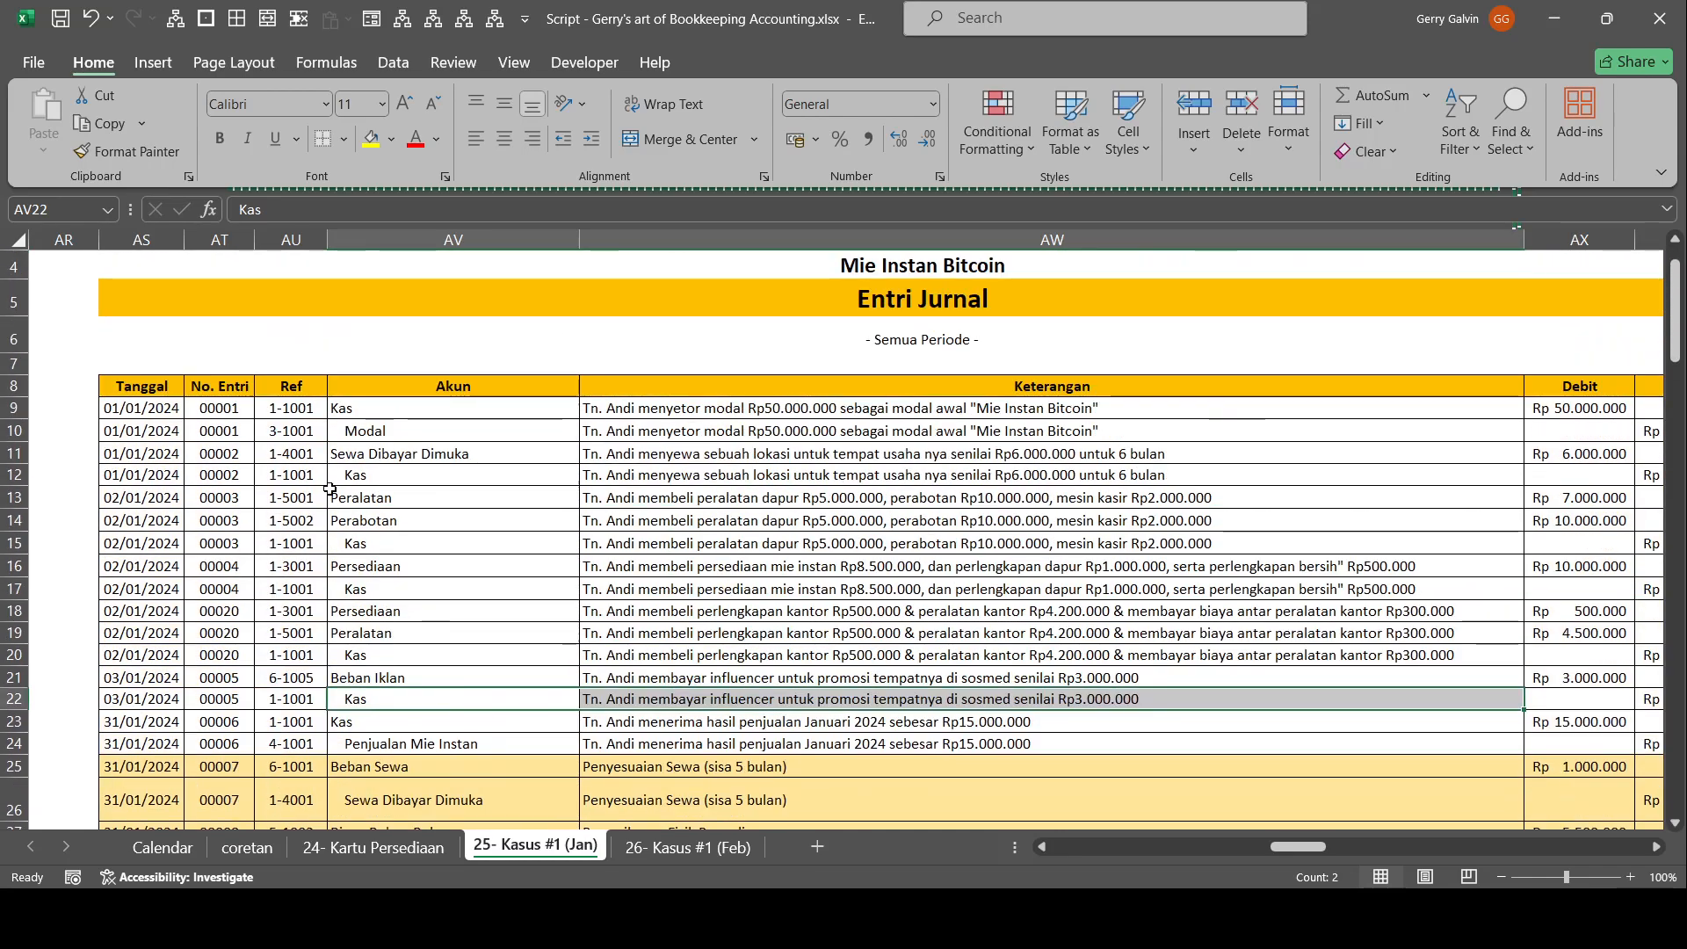
{"action": "scroll", "coordinate": [370, 448], "scroll_direction": "up", "scroll_amount": 1}
{"action": "left_click_drag", "start_coordinate": [1020, 518], "coordinate": [1142, 563]}
{"action": "scroll", "coordinate": [1402, 588], "scroll_direction": "down", "scroll_amount": 3}
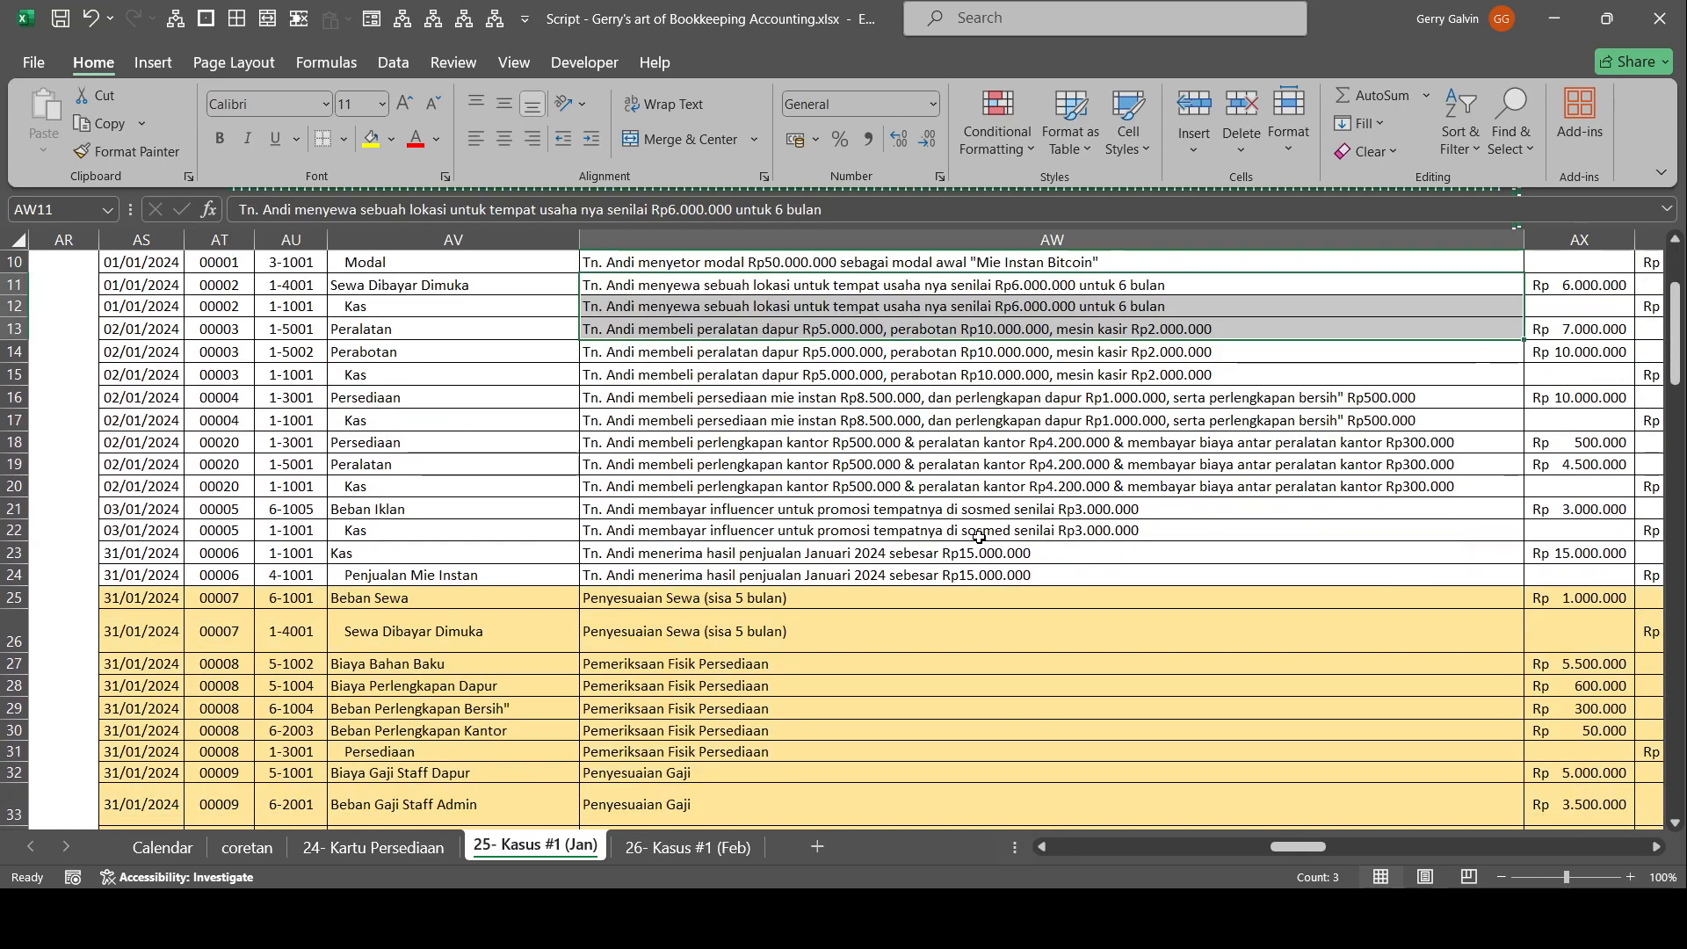
Examine the highlighted adjusting entries in the Entri Jurnal, selecting the rows from Penyesuaian Sewa through Beban Perlengkapan Bersih".
{"action": "scroll", "coordinate": [817, 620], "scroll_direction": "down", "scroll_amount": 2}
{"action": "left_click_drag", "start_coordinate": [154, 458], "coordinate": [1526, 641]}
{"action": "scroll", "coordinate": [835, 498], "scroll_direction": "down", "scroll_amount": 3}
{"action": "left_click_drag", "start_coordinate": [667, 263], "coordinate": [141, 372]}
{"action": "scroll", "coordinate": [272, 482], "scroll_direction": "up", "scroll_amount": 2}
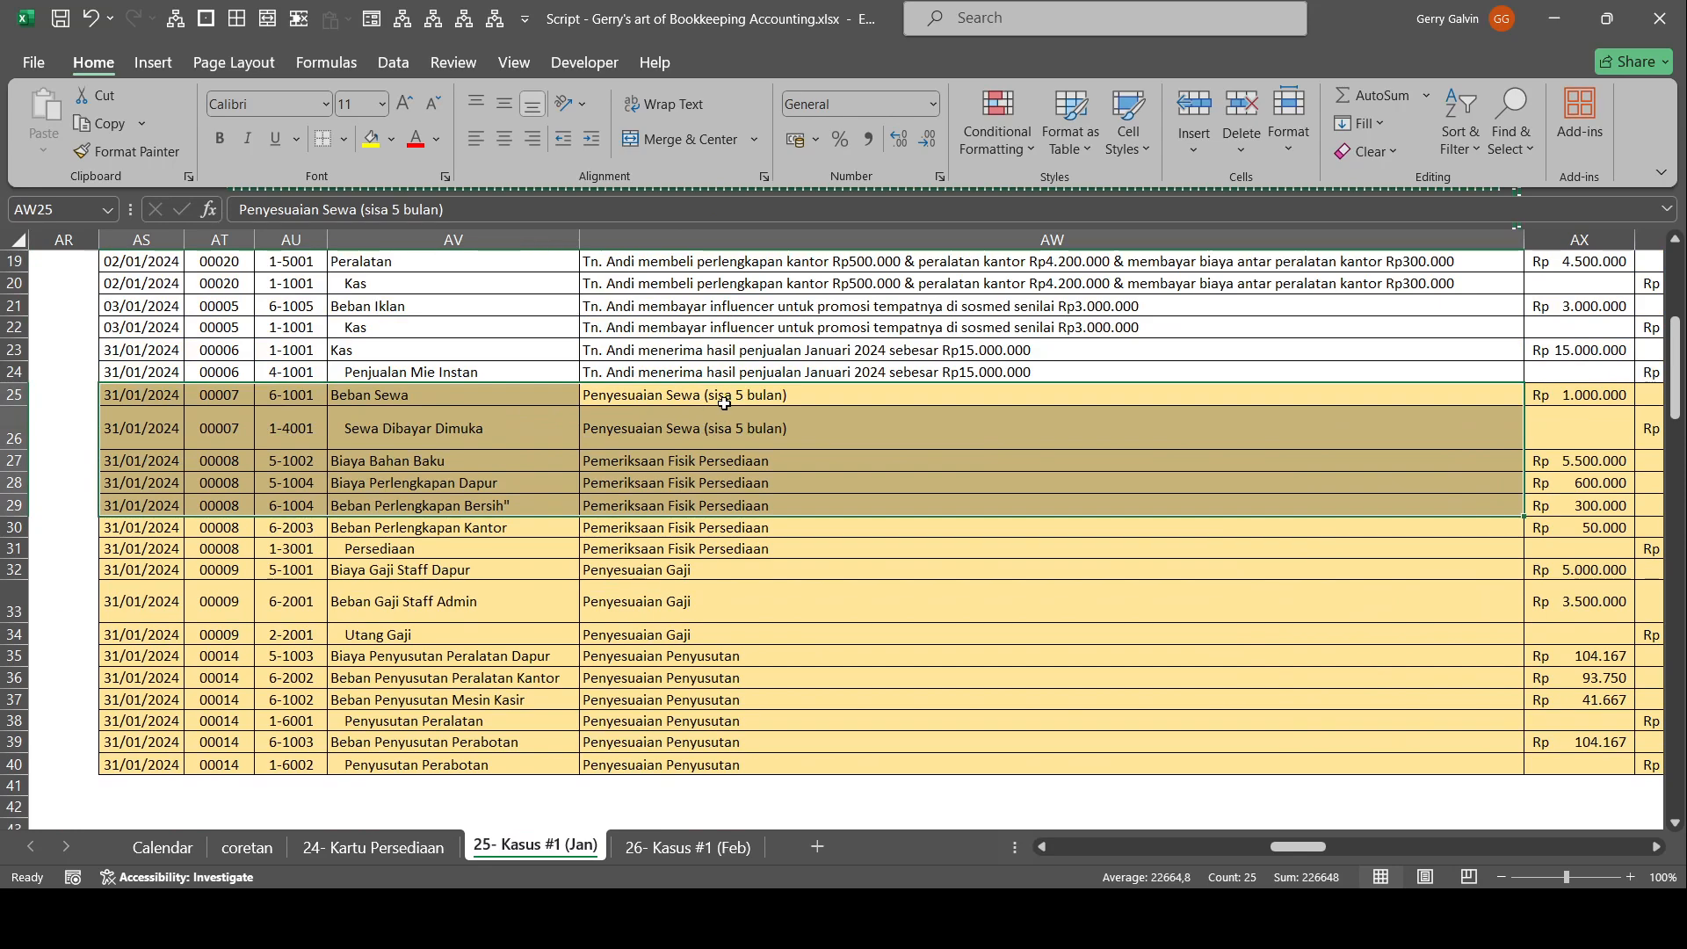
Check the six-month rent description of entry 00002 in the Entri Jurnal, its debit amount, and the Persediaan debit of entry 00004.
{"action": "scroll", "coordinate": [756, 512], "scroll_direction": "up", "scroll_amount": 5}
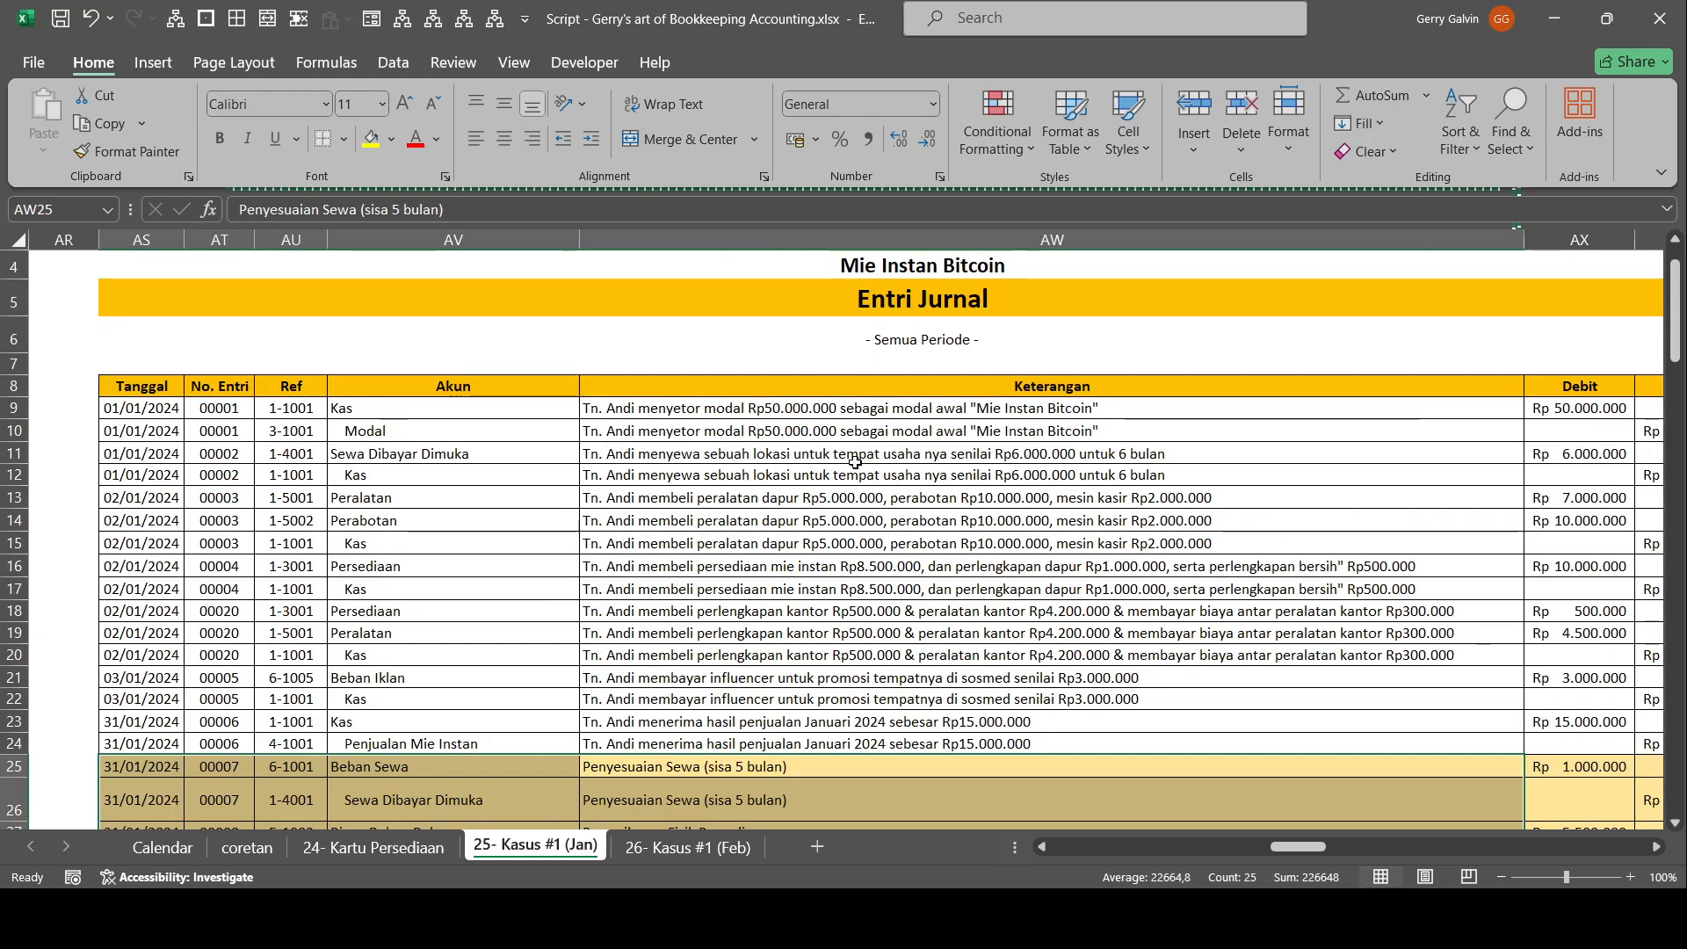
{"action": "left_click_drag", "start_coordinate": [901, 476], "coordinate": [923, 457]}
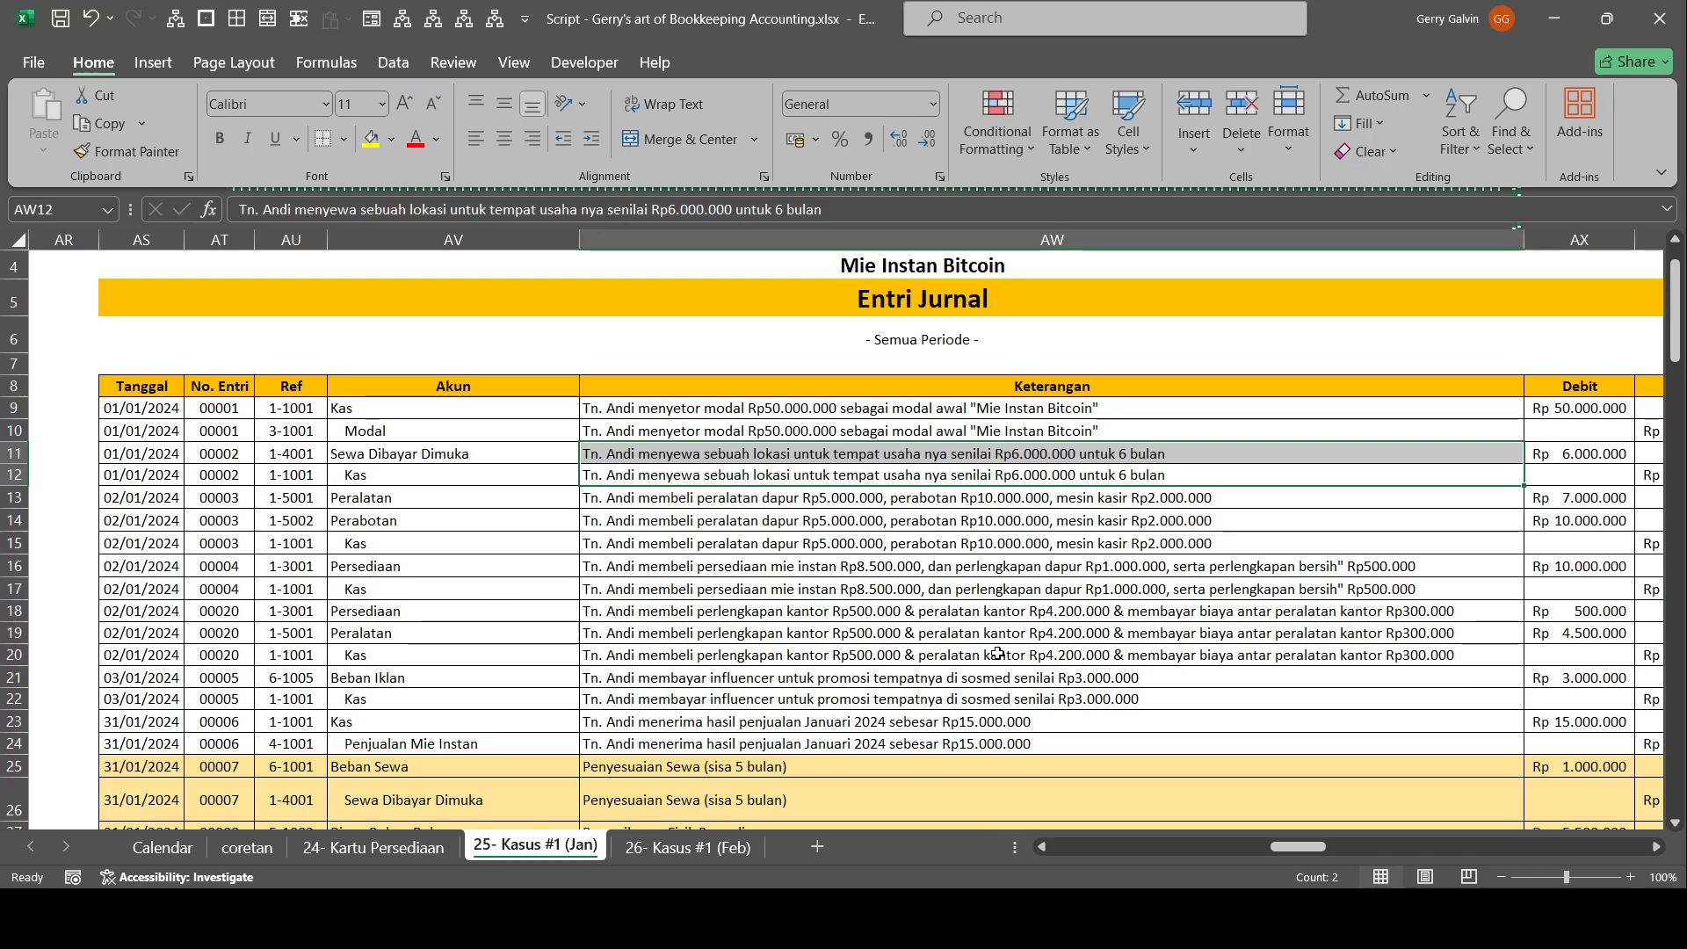
{"action": "scroll", "coordinate": [985, 648], "scroll_direction": "down", "scroll_amount": 1}
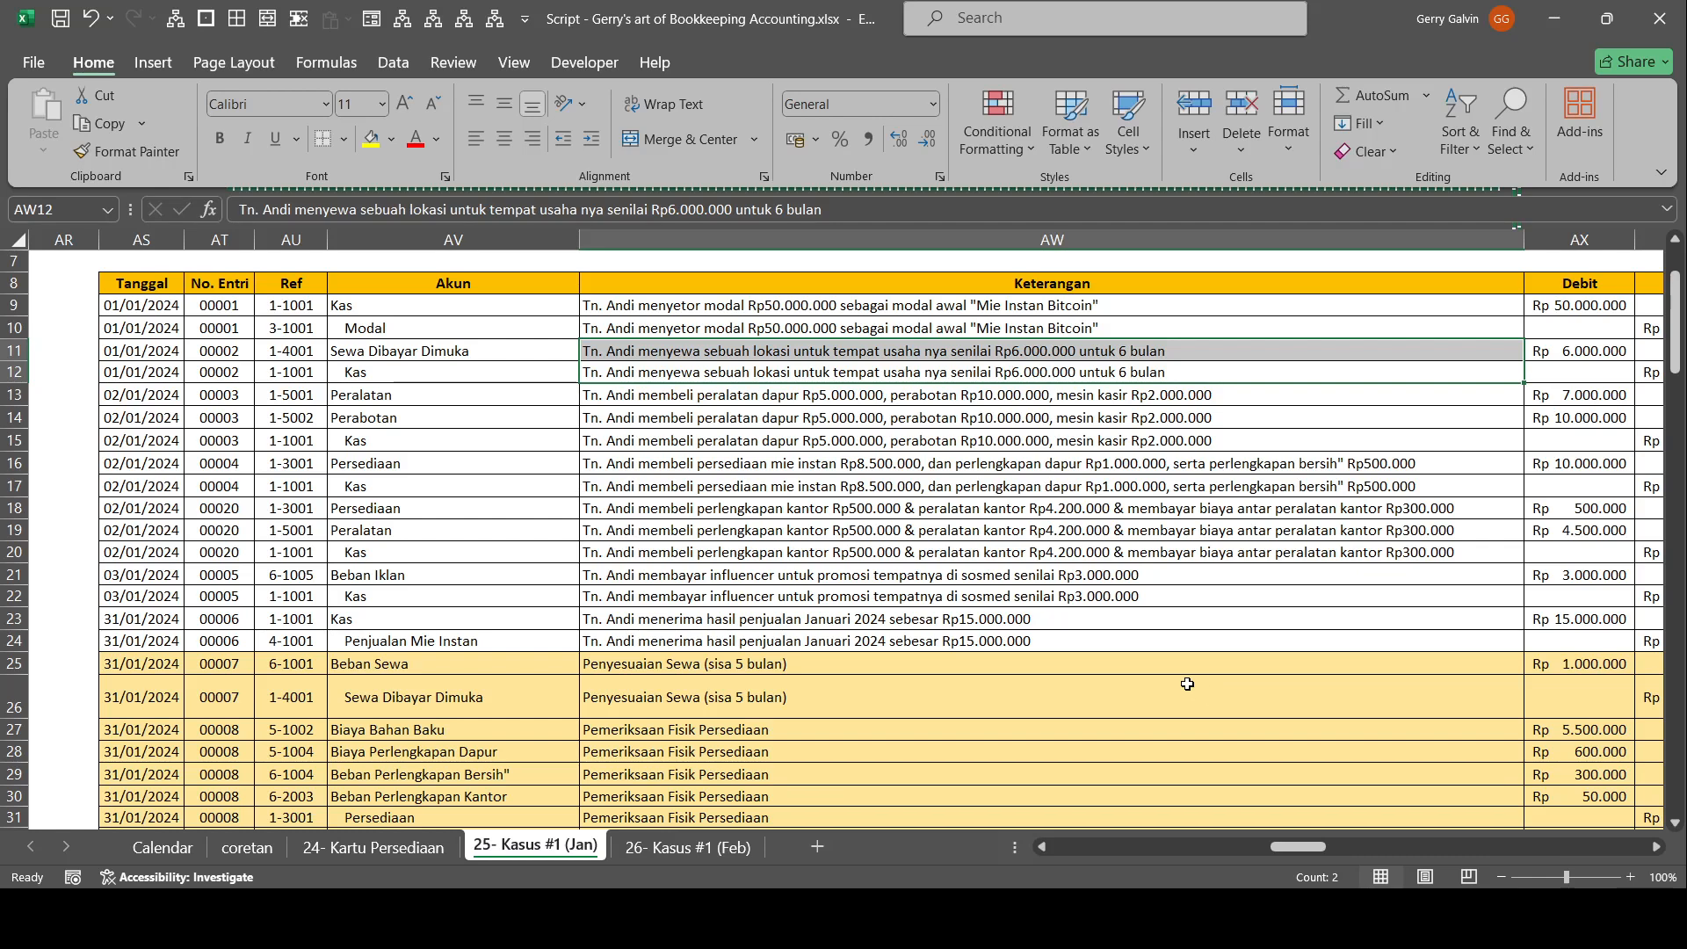
{"action": "left_click", "coordinate": [1572, 350]}
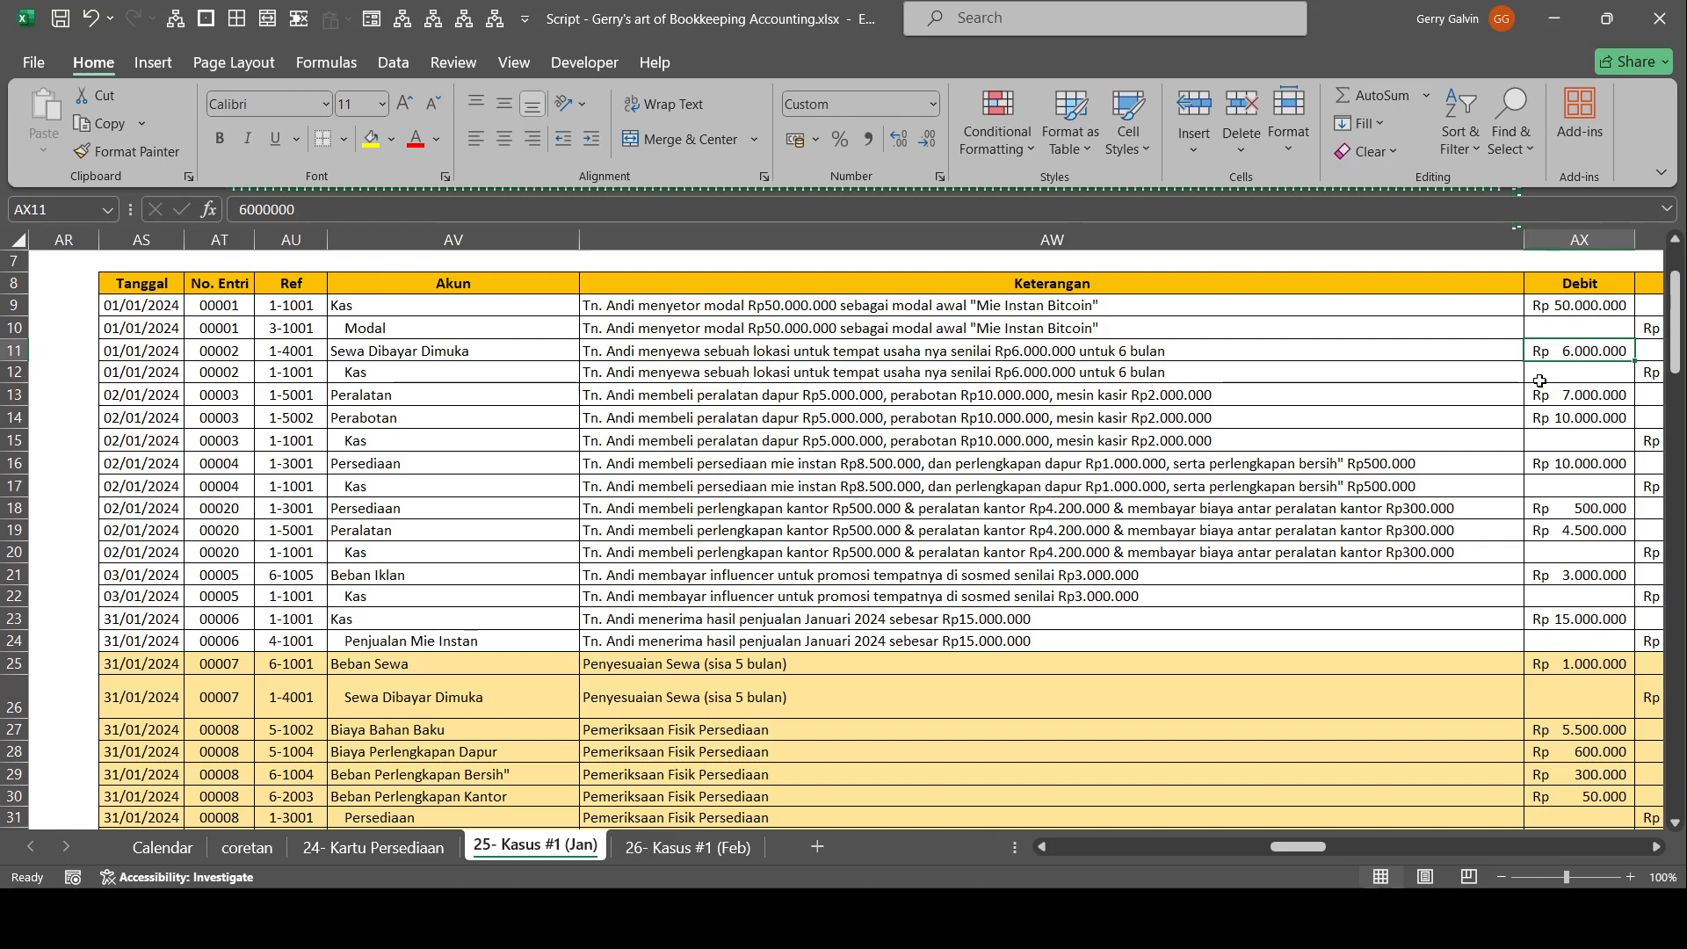
{"action": "left_click_drag", "start_coordinate": [1569, 460], "coordinate": [1570, 483]}
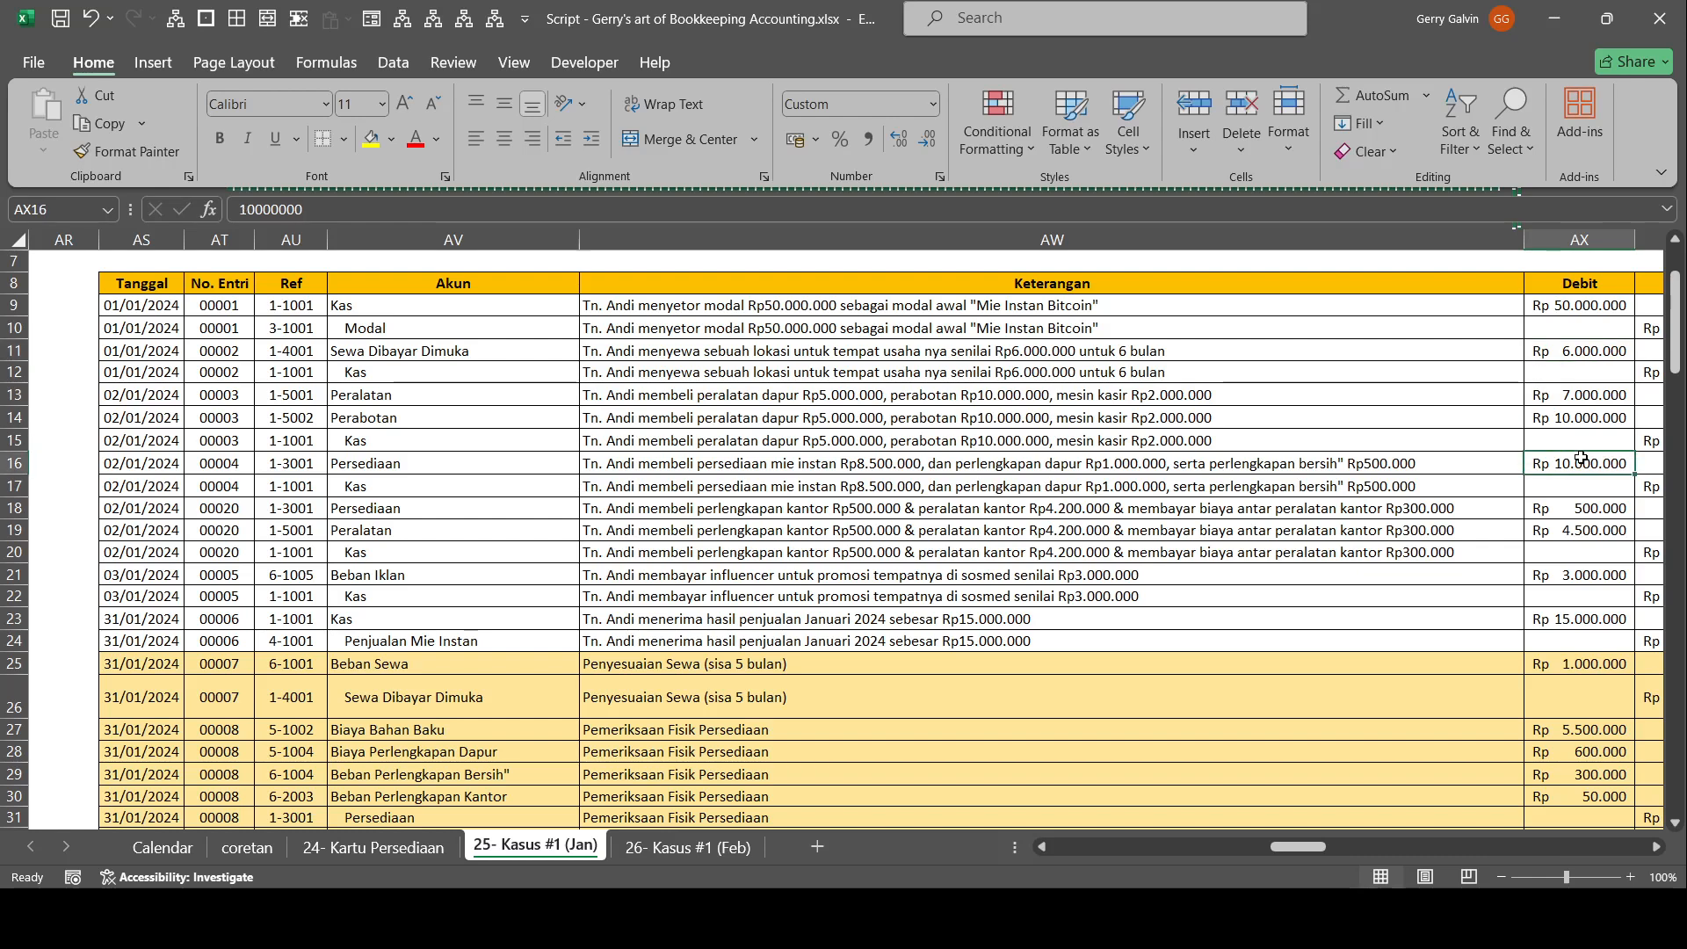
{"action": "scroll", "coordinate": [1458, 549], "scroll_direction": "right", "scroll_amount": 2}
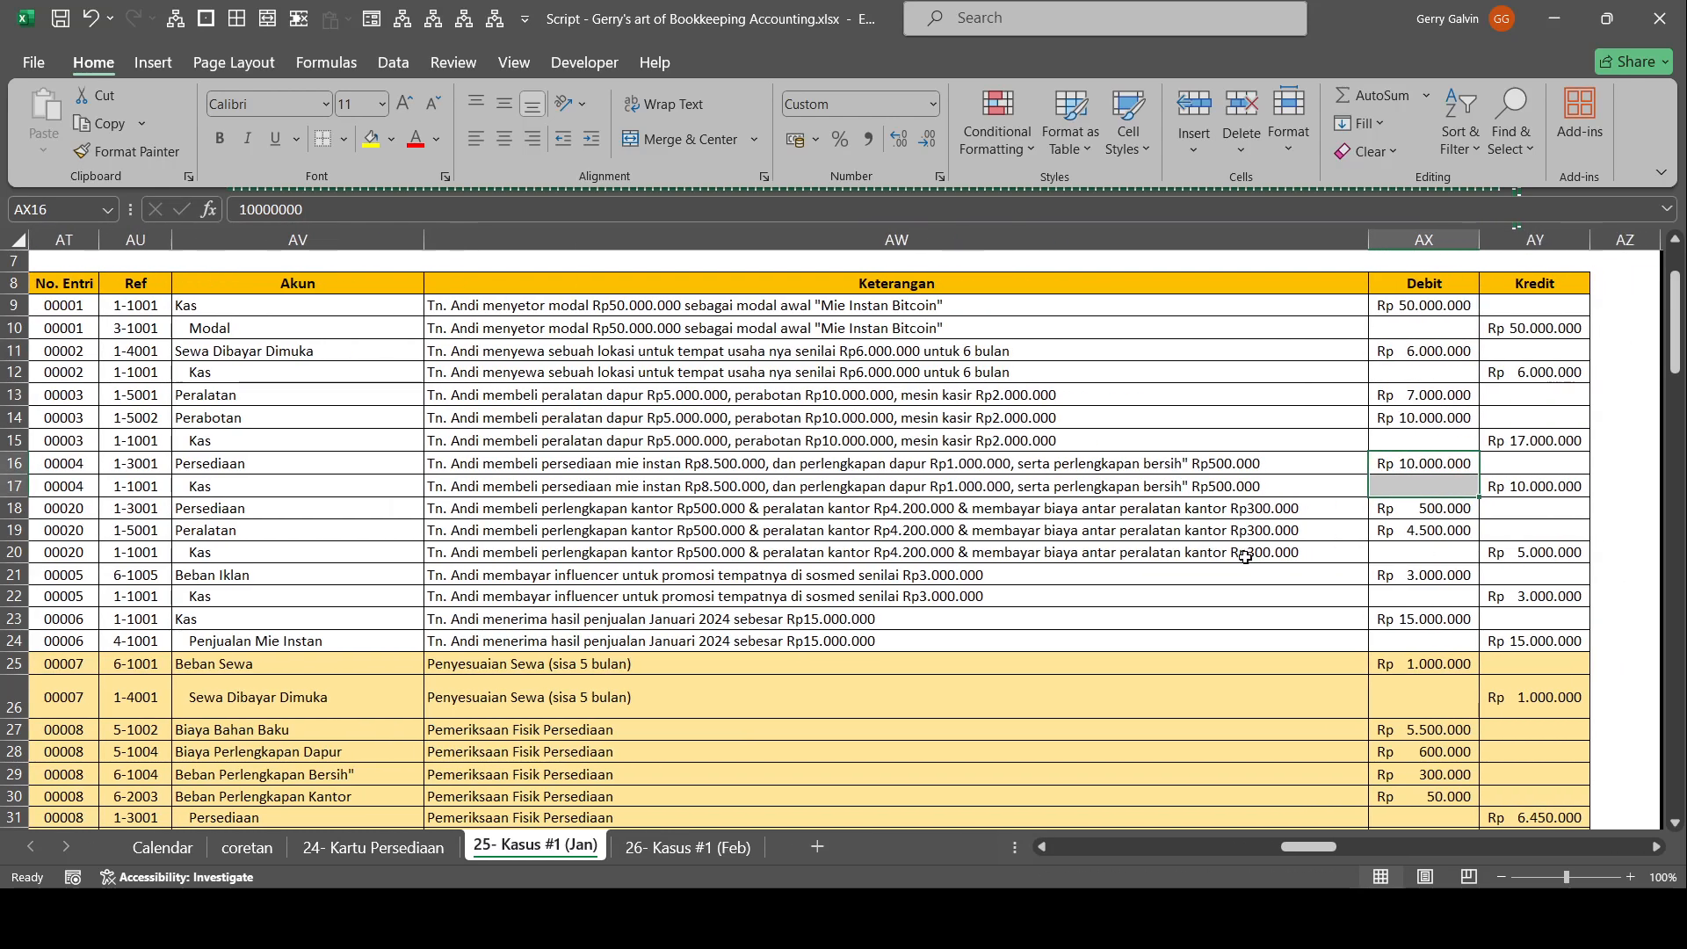
Examine the January inventory table behind the Biaya Bahan Baku adjustment, checking the 02/01/2024 purchases, the 31/01/2024 usage and their Keterangan.
{"action": "scroll", "coordinate": [499, 749], "scroll_direction": "down", "scroll_amount": 1}
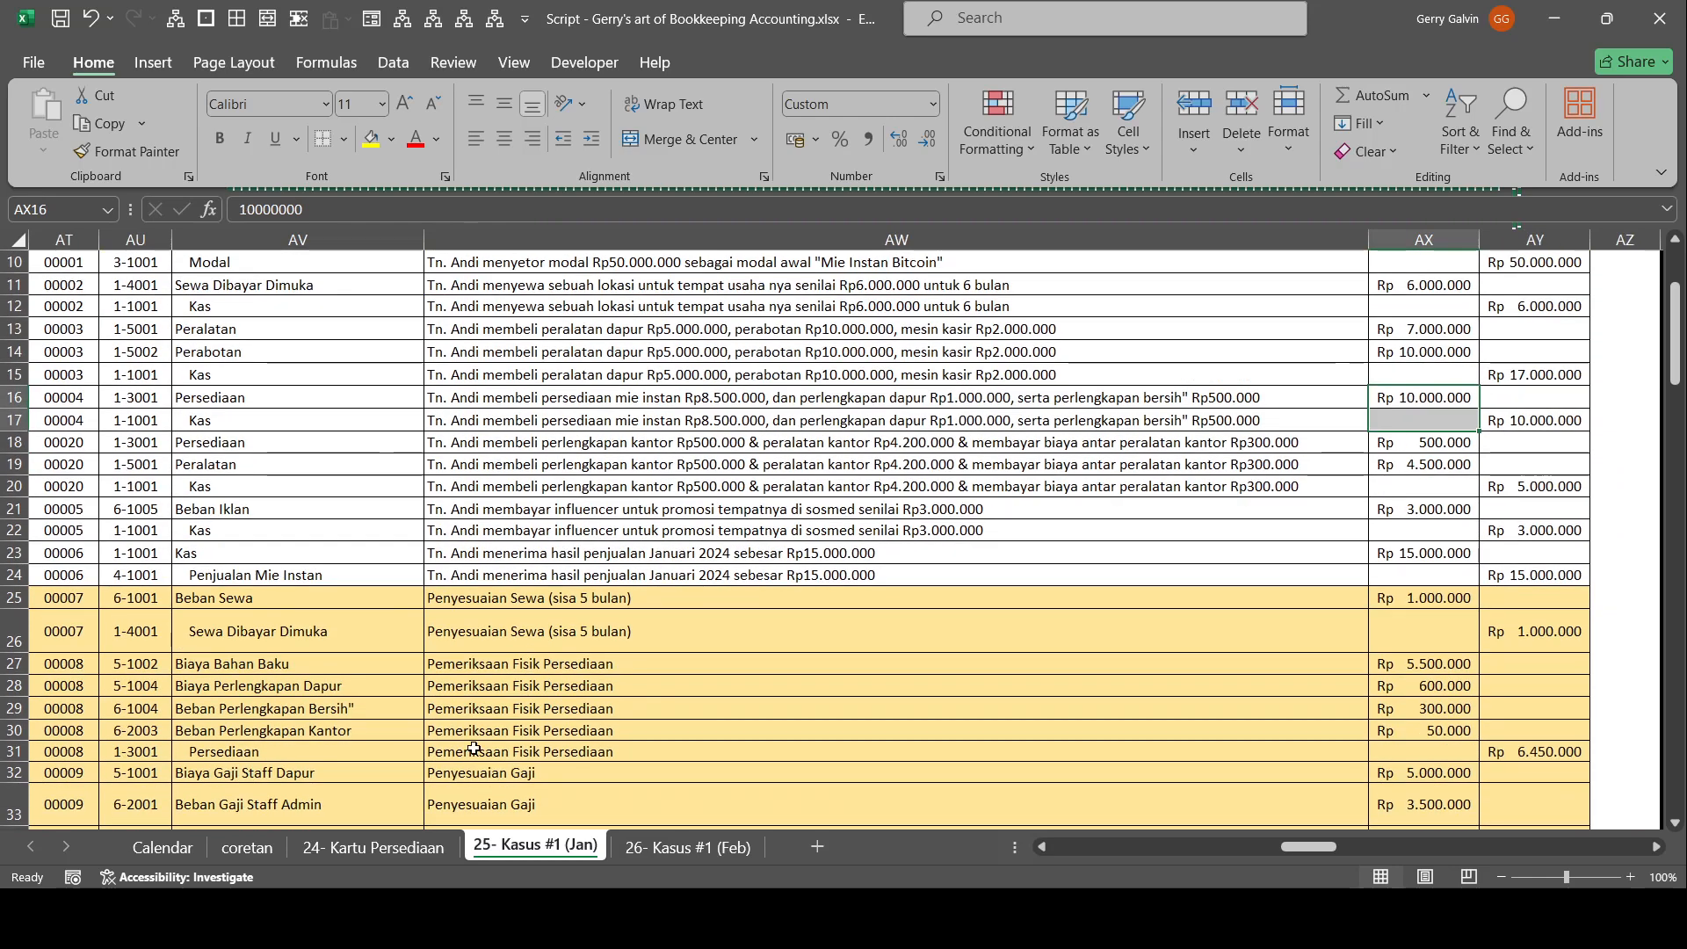
{"action": "left_click", "coordinate": [389, 670]}
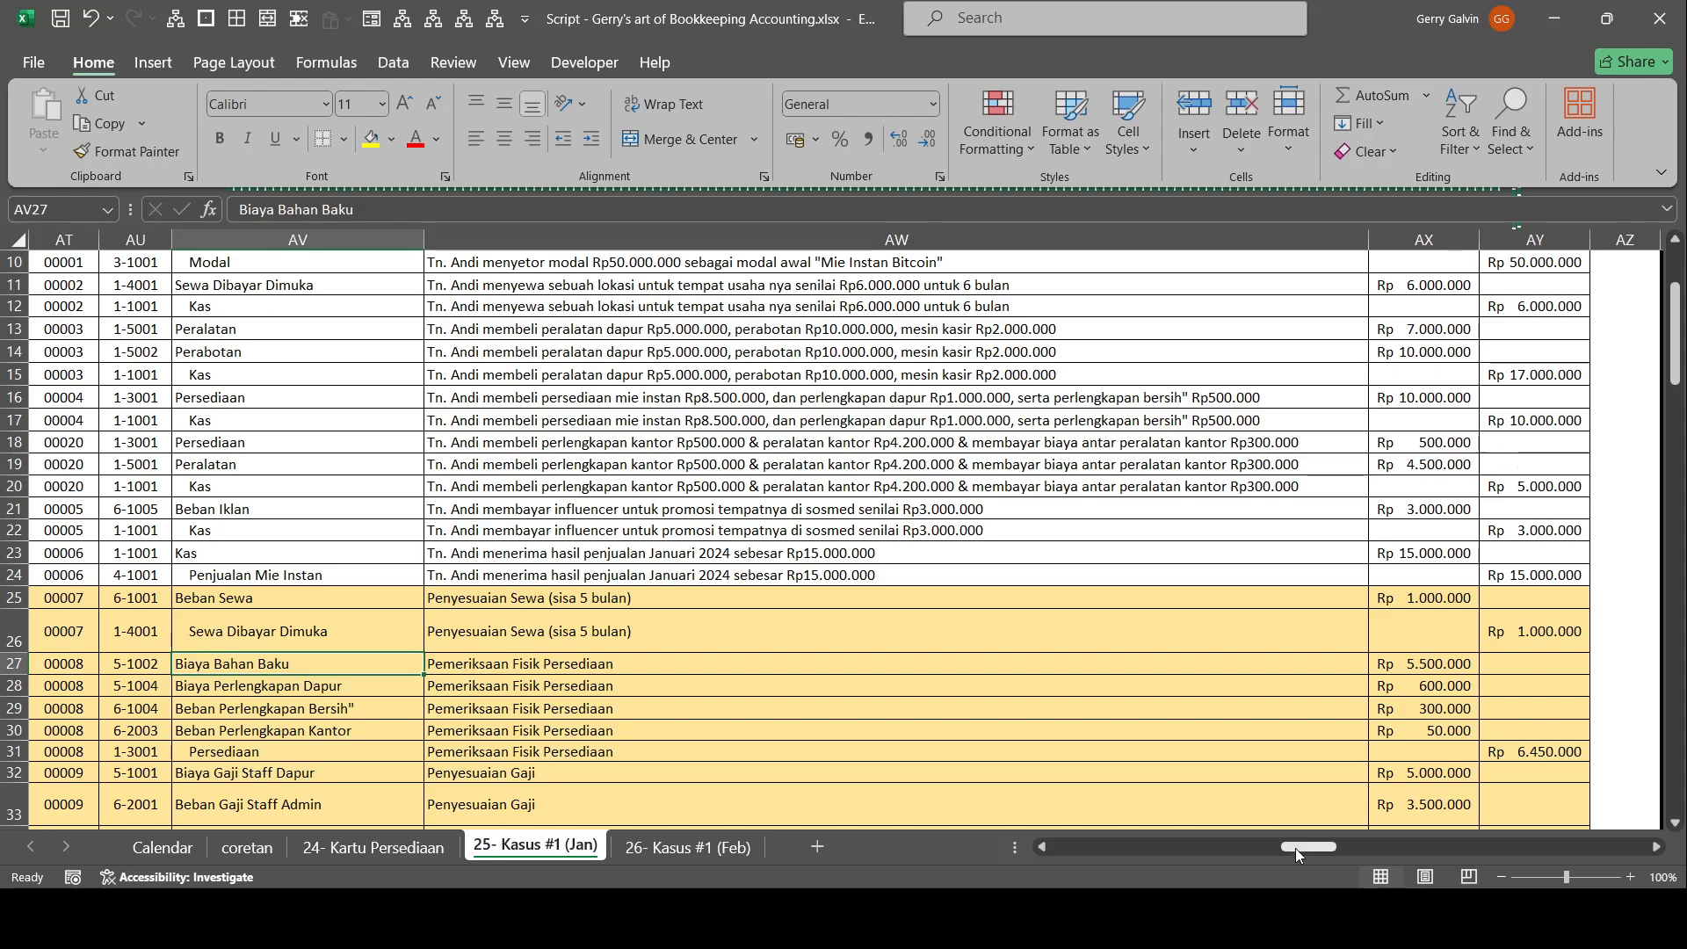
{"action": "left_click_drag", "start_coordinate": [1294, 846], "coordinate": [1065, 846]}
{"action": "scroll", "coordinate": [409, 553], "scroll_direction": "down", "scroll_amount": 4}
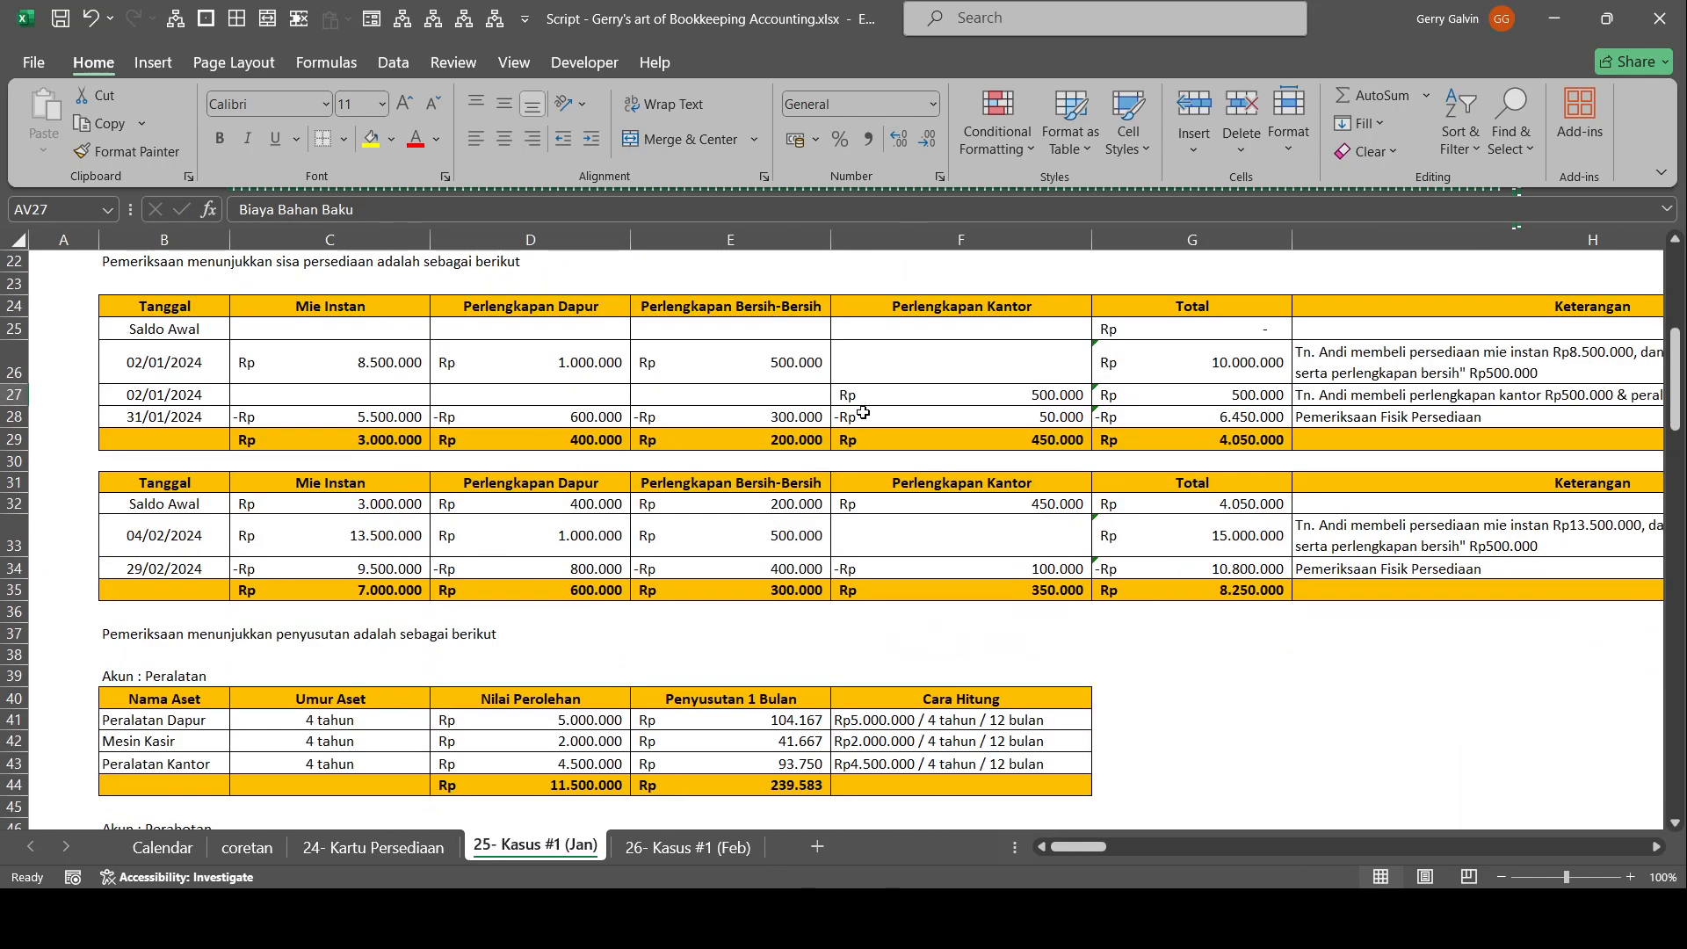
{"action": "scroll", "coordinate": [349, 373], "scroll_direction": "up", "scroll_amount": 2}
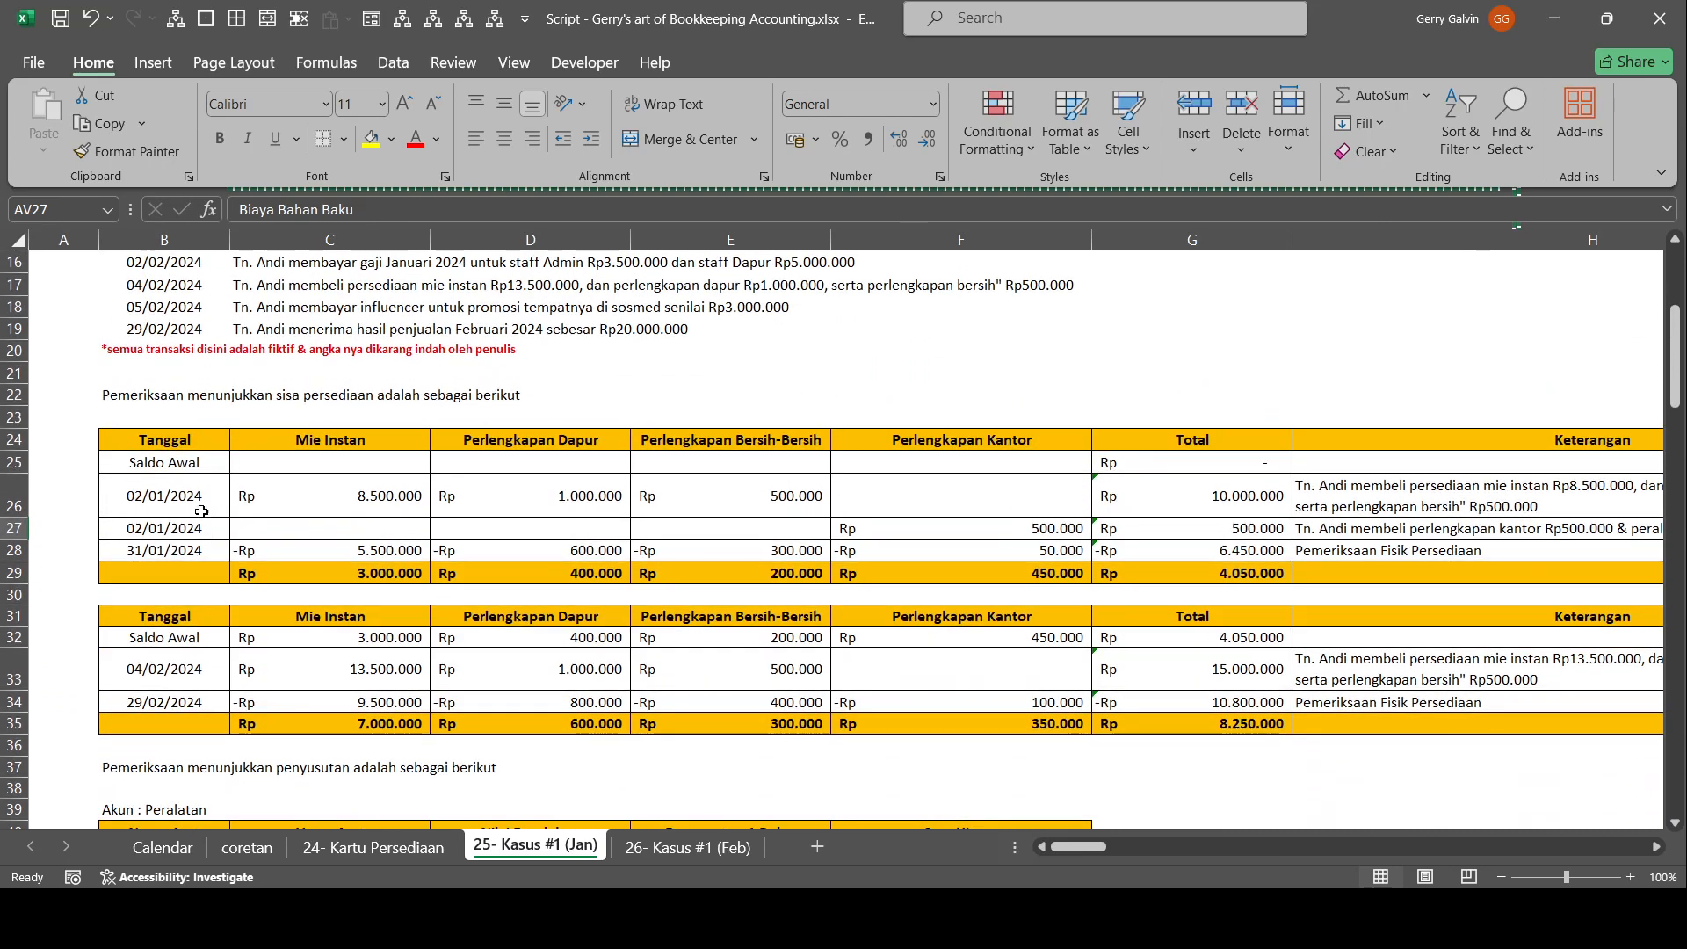
{"action": "left_click_drag", "start_coordinate": [164, 496], "coordinate": [413, 531]}
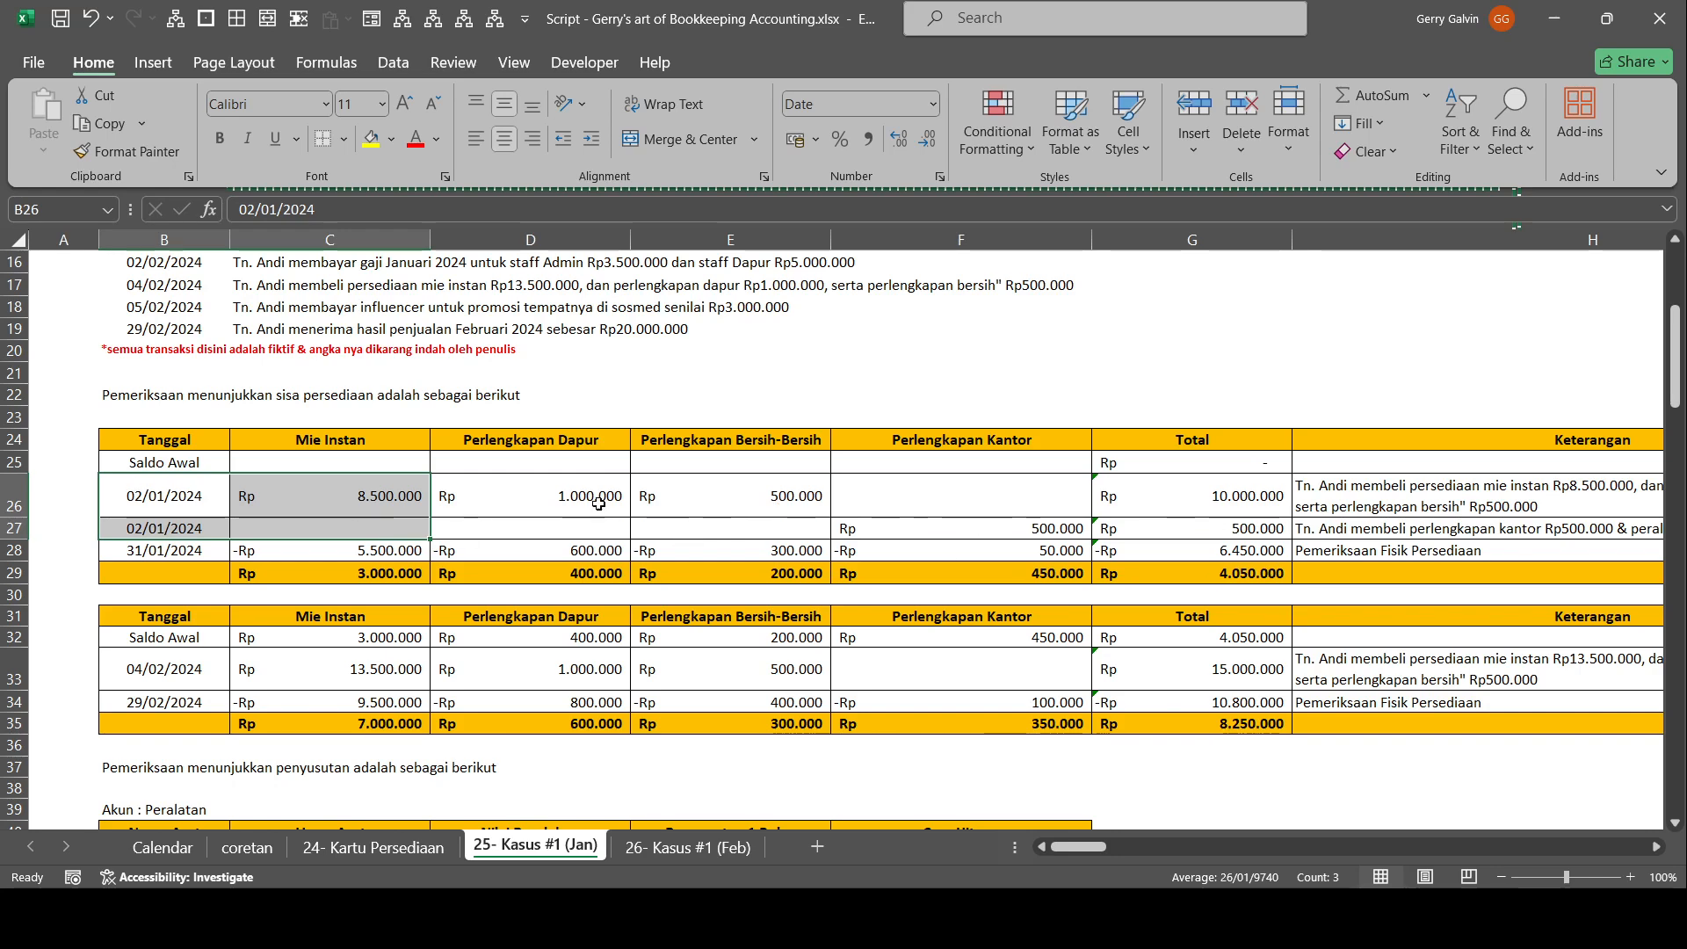
{"action": "left_click_drag", "start_coordinate": [338, 556], "coordinate": [1038, 551]}
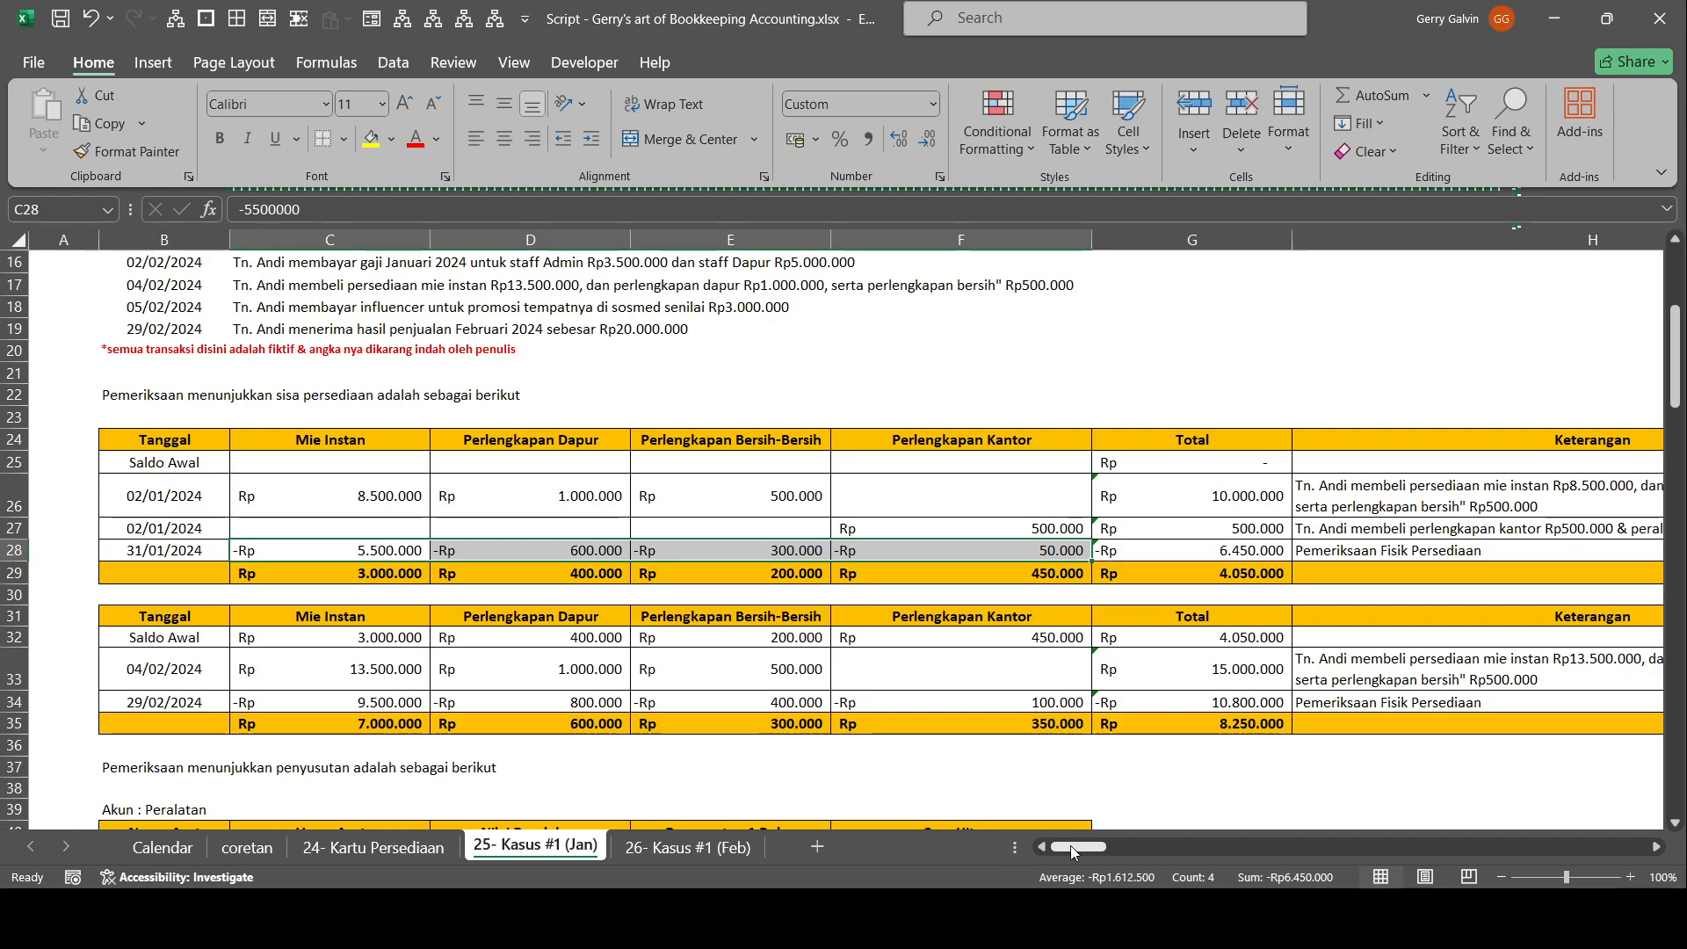
{"action": "mouse_move", "coordinate": [1071, 846]}
{"action": "left_mouse_down"}
{"action": "mouse_move", "coordinate": [1133, 821]}
{"action": "mouse_move", "coordinate": [1287, 693]}
{"action": "mouse_move", "coordinate": [1310, 716]}
{"action": "mouse_move", "coordinate": [1060, 823]}
{"action": "left_mouse_up"}
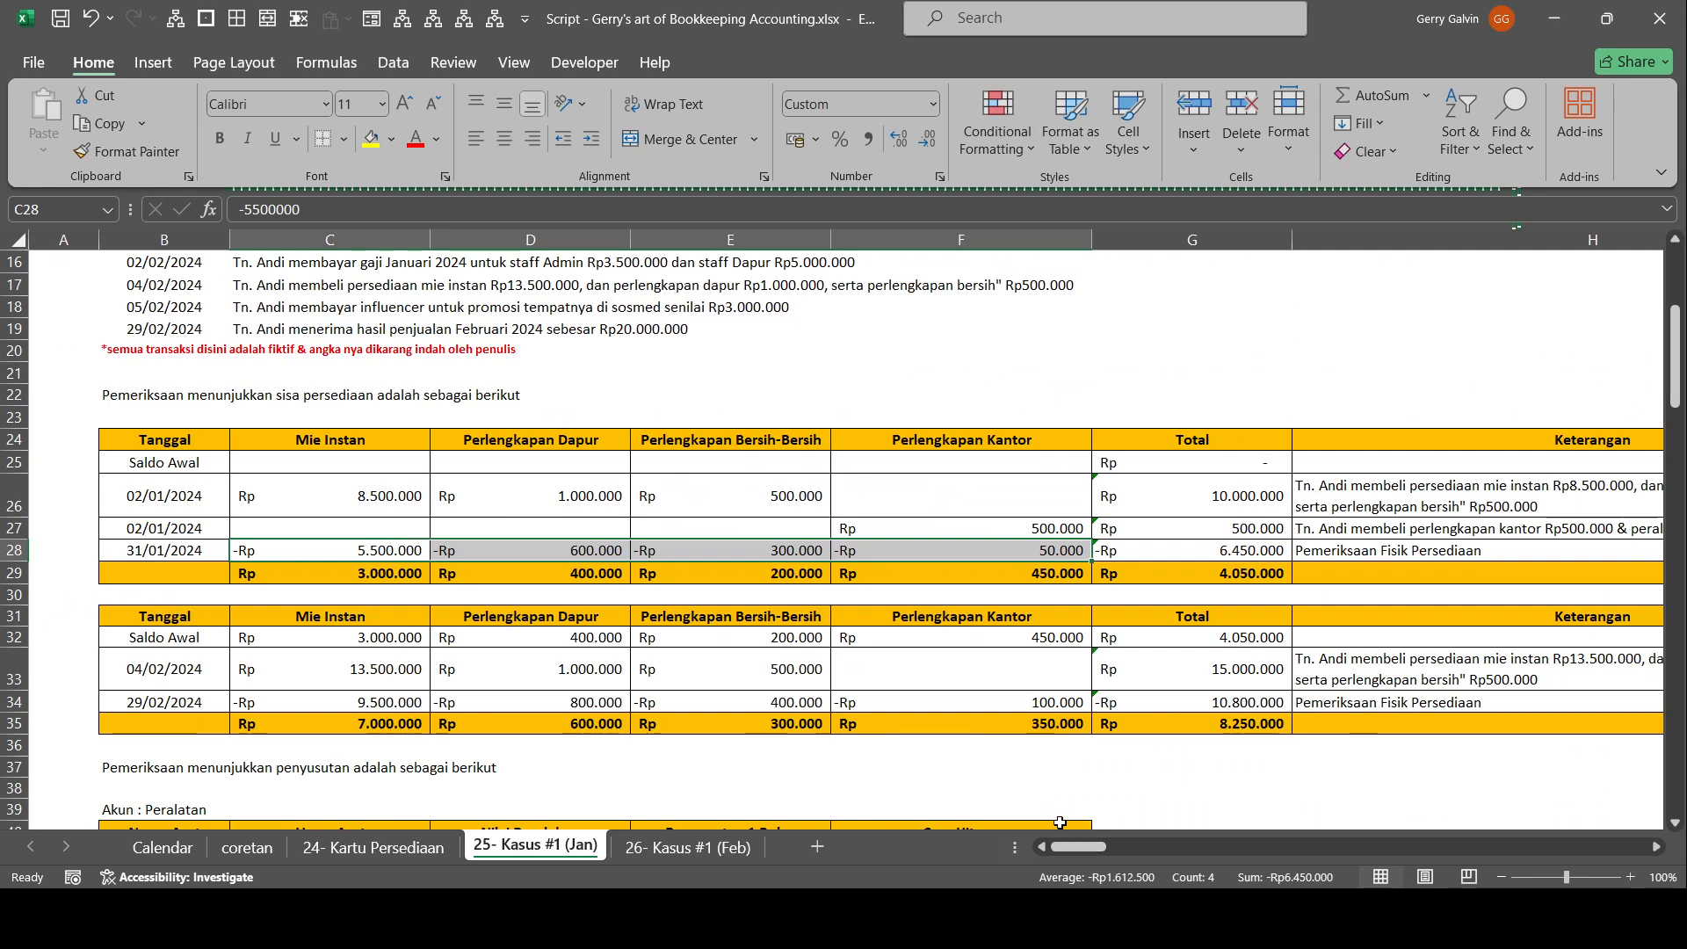
{"action": "left_click", "coordinate": [1401, 533]}
{"action": "left_click", "coordinate": [1401, 550]}
Check adjusting entries 00007 and 00008 in the Entri Jurnal, including the Persediaan credit and each of entry 00008's four cost accounts.
{"action": "left_click_drag", "start_coordinate": [1418, 618], "coordinate": [1142, 633]}
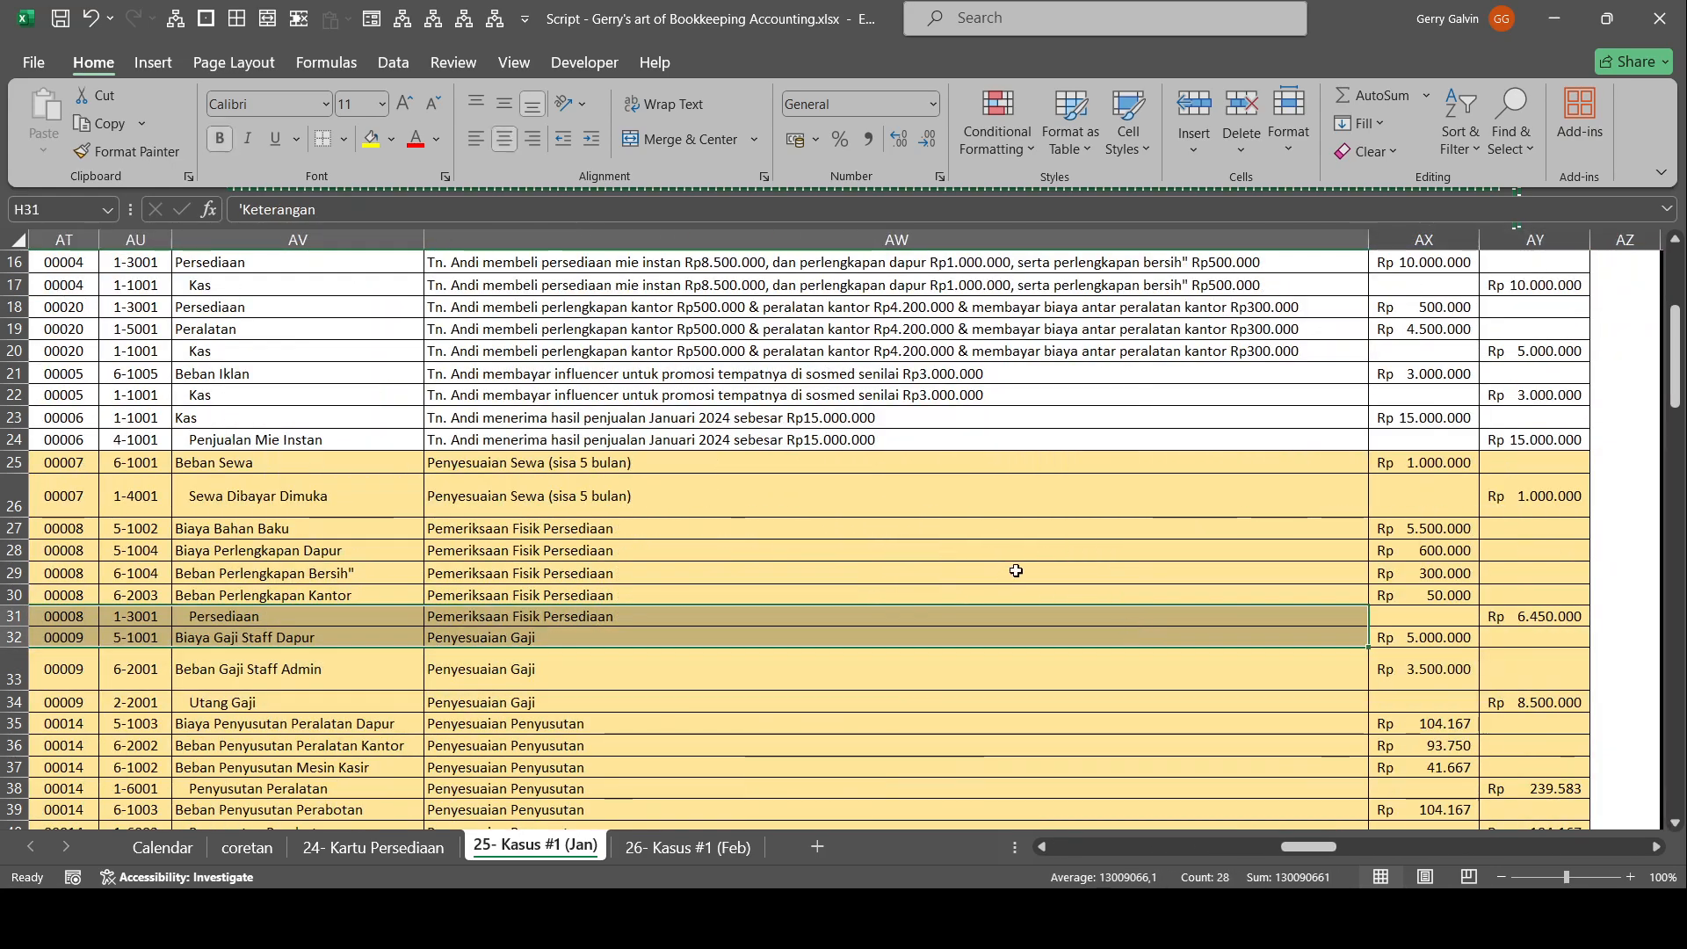
{"action": "scroll", "coordinate": [1024, 558], "scroll_direction": "down", "scroll_amount": 2}
{"action": "left_click_drag", "start_coordinate": [722, 348], "coordinate": [124, 332]}
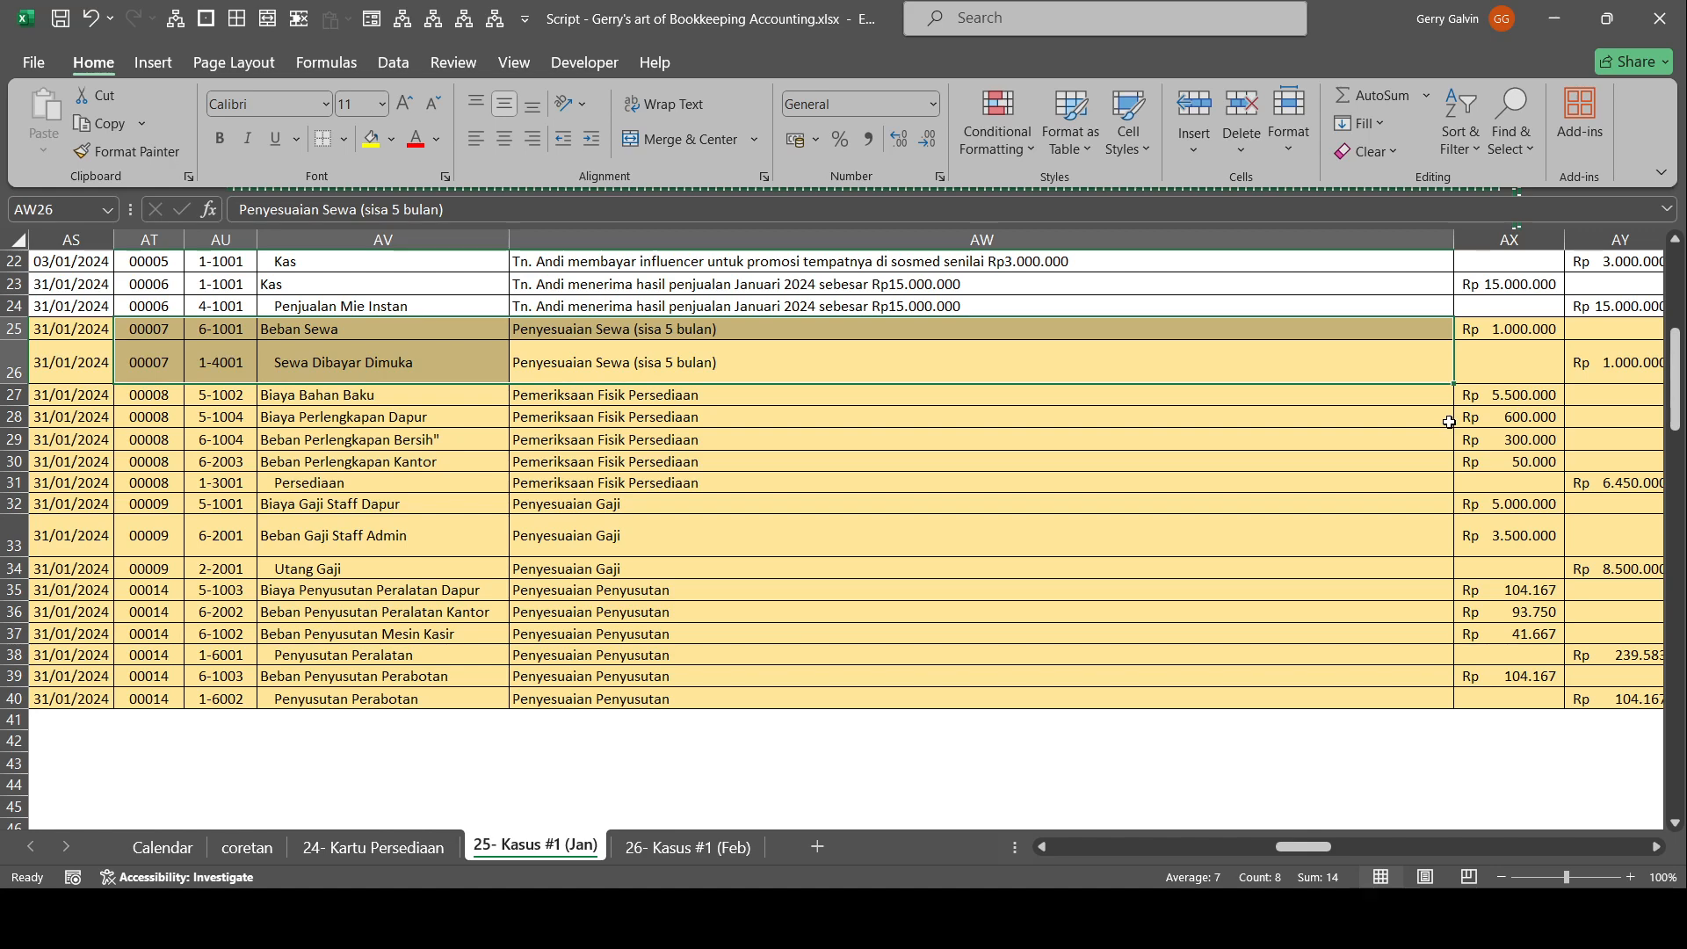
{"action": "left_click", "coordinate": [1595, 483]}
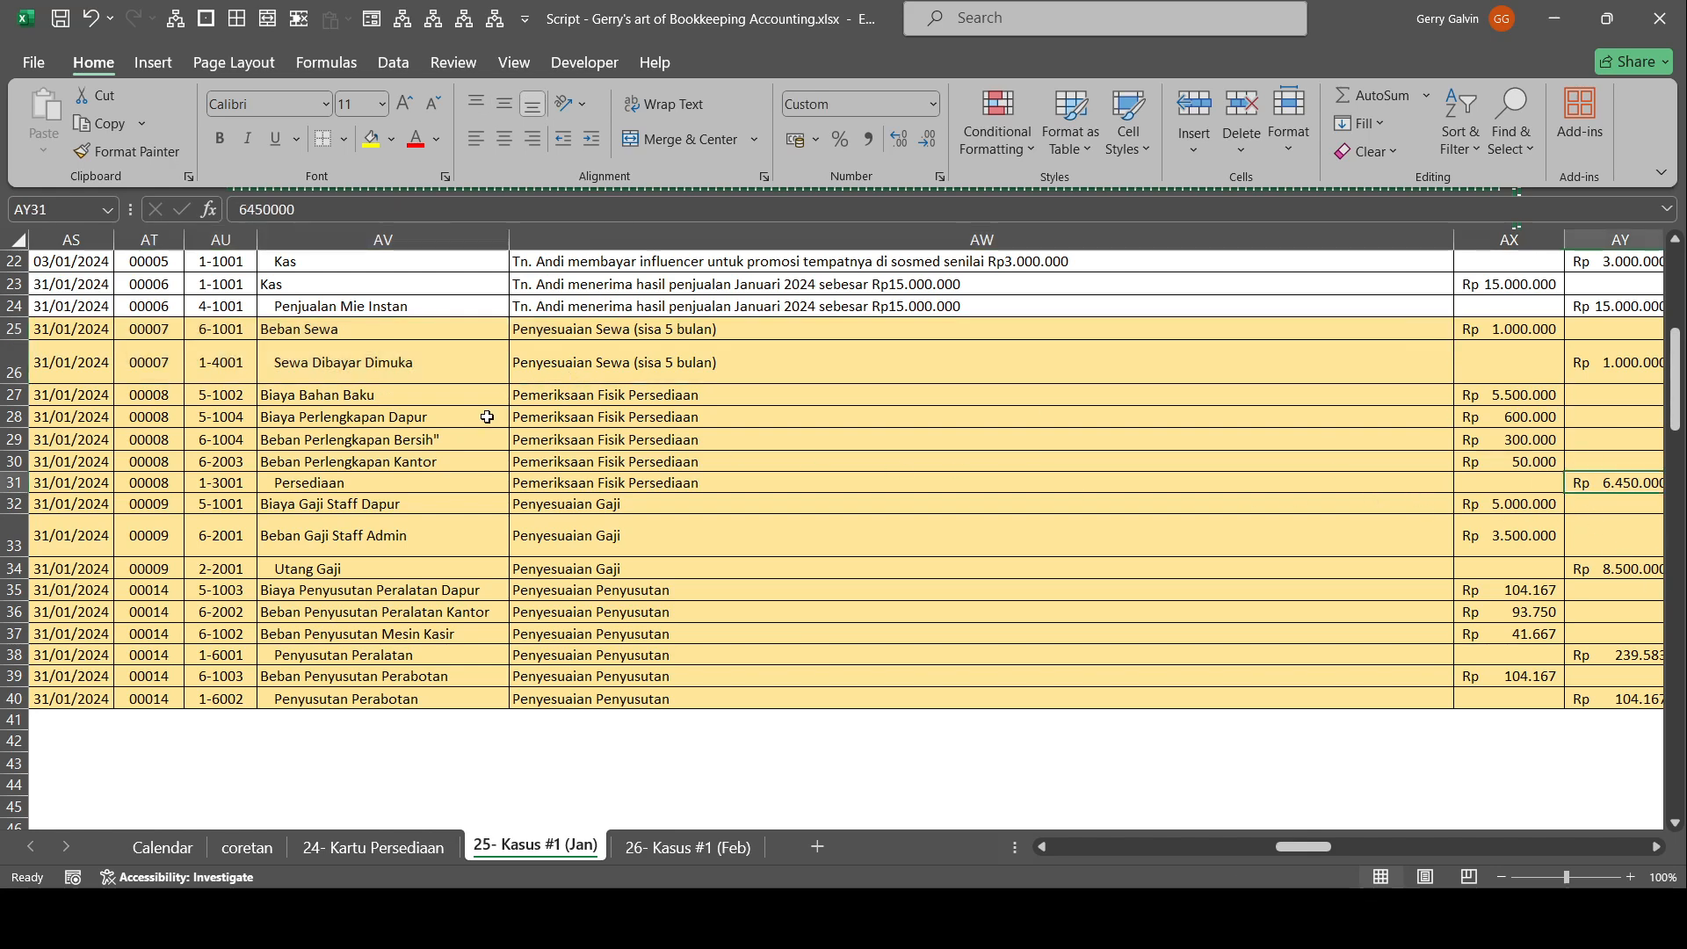
{"action": "left_click", "coordinate": [448, 396]}
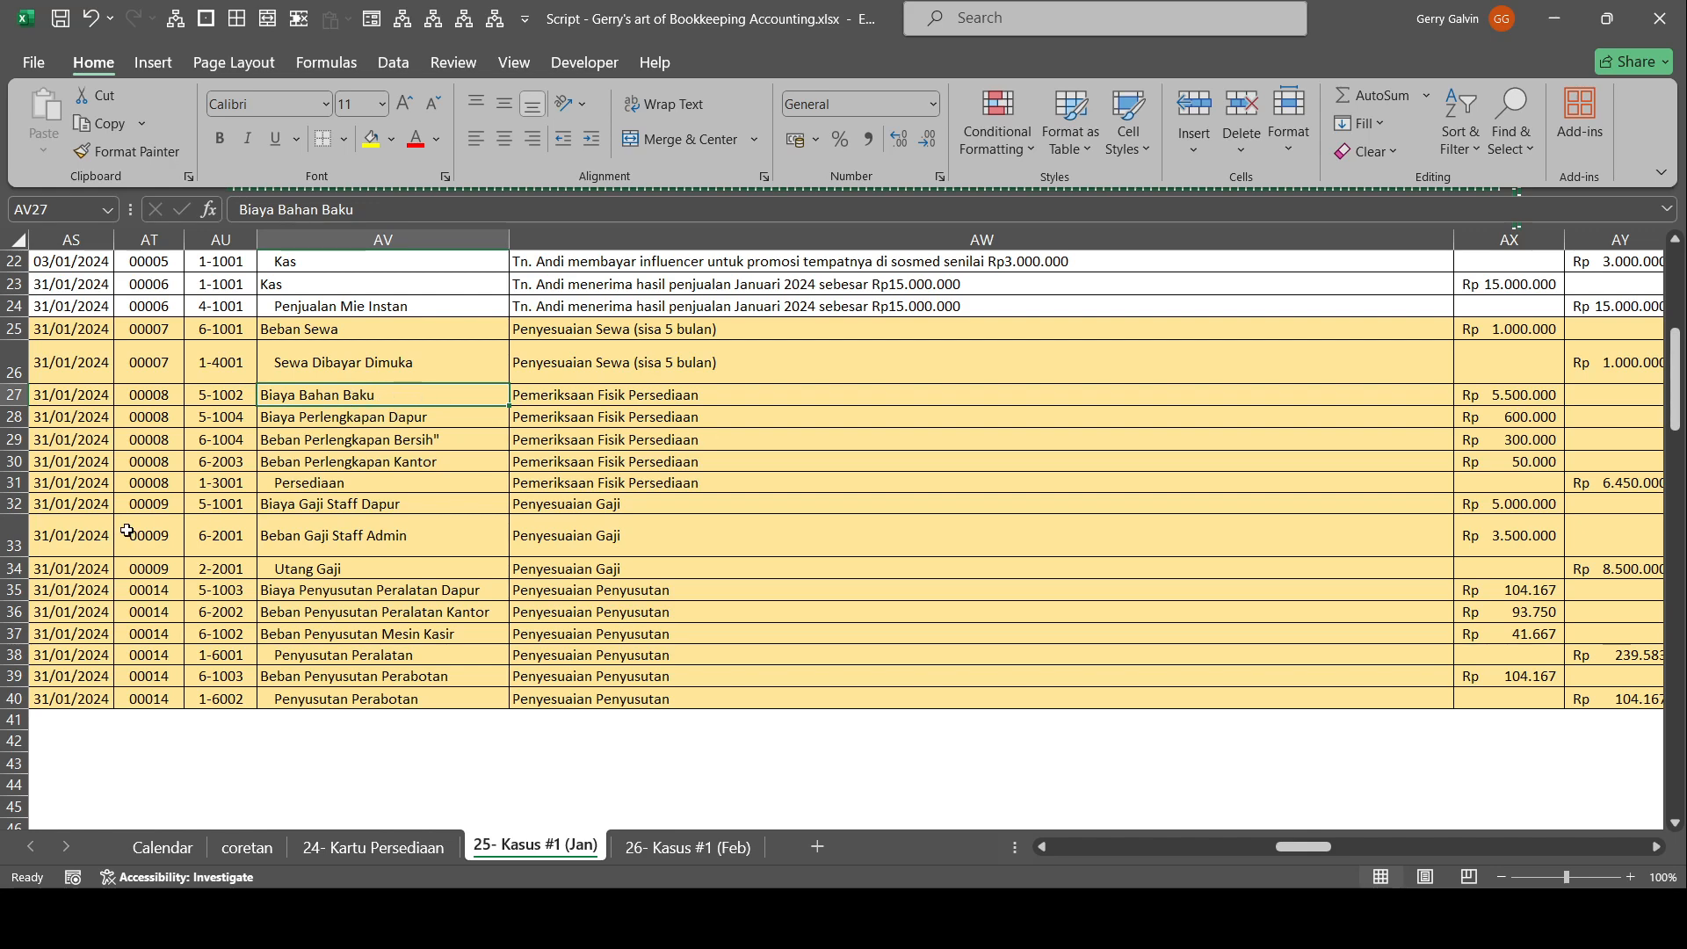
{"action": "left_click", "coordinate": [394, 418]}
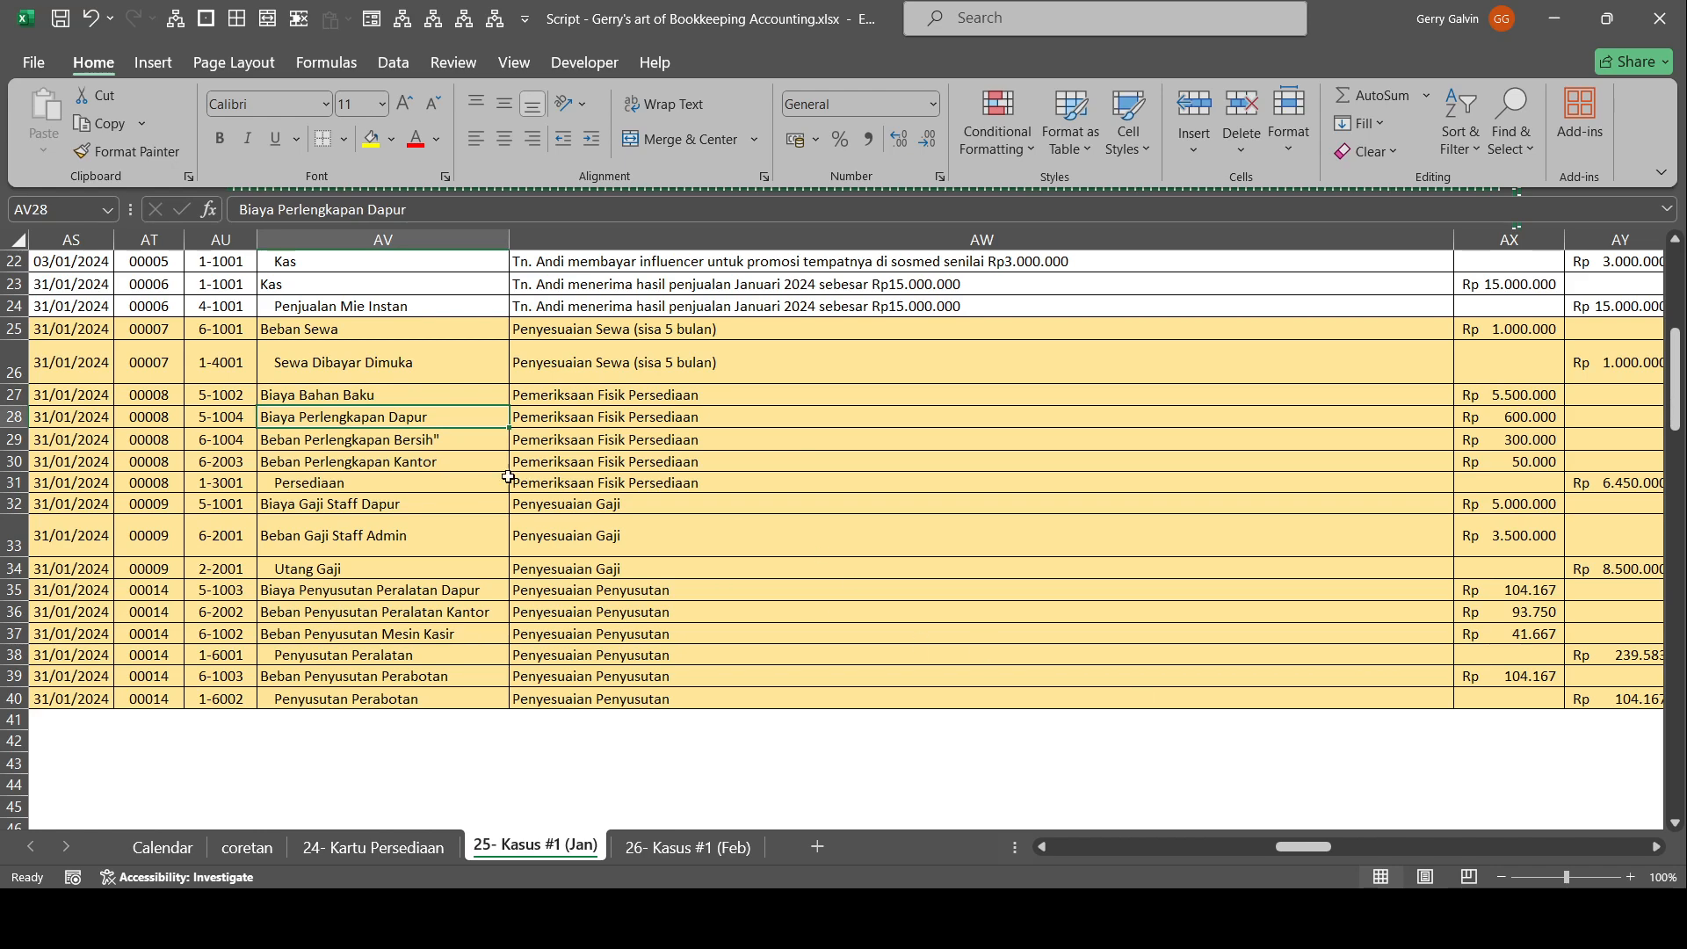
{"action": "left_click", "coordinate": [450, 446]}
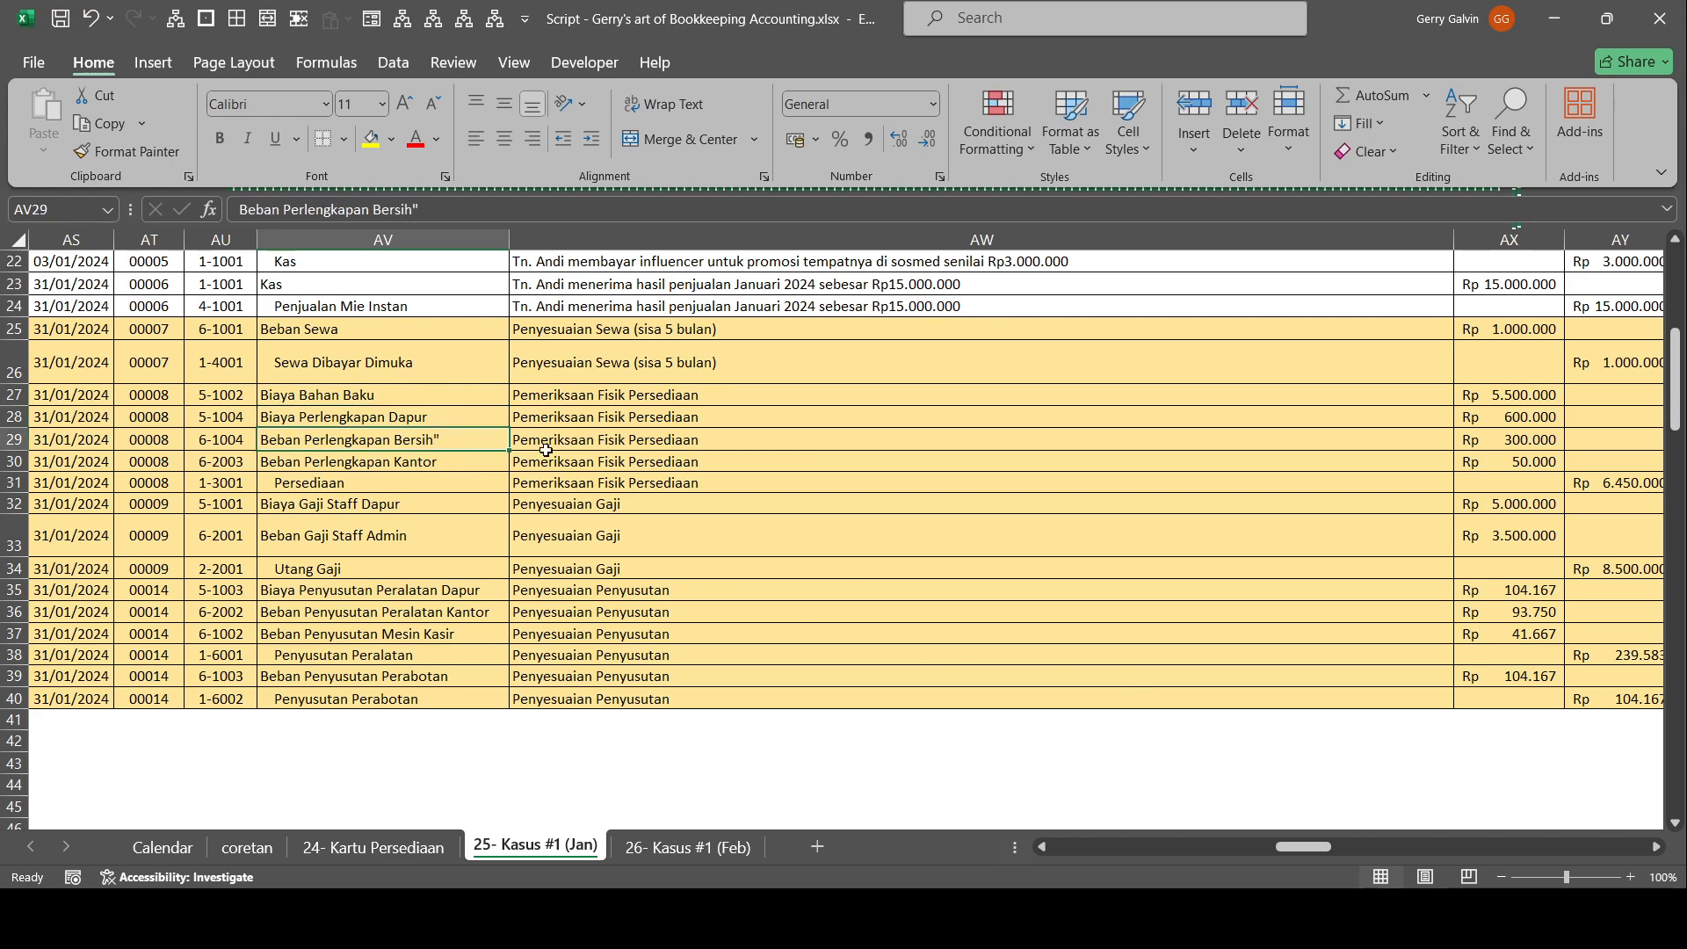
{"action": "left_click", "coordinate": [460, 464]}
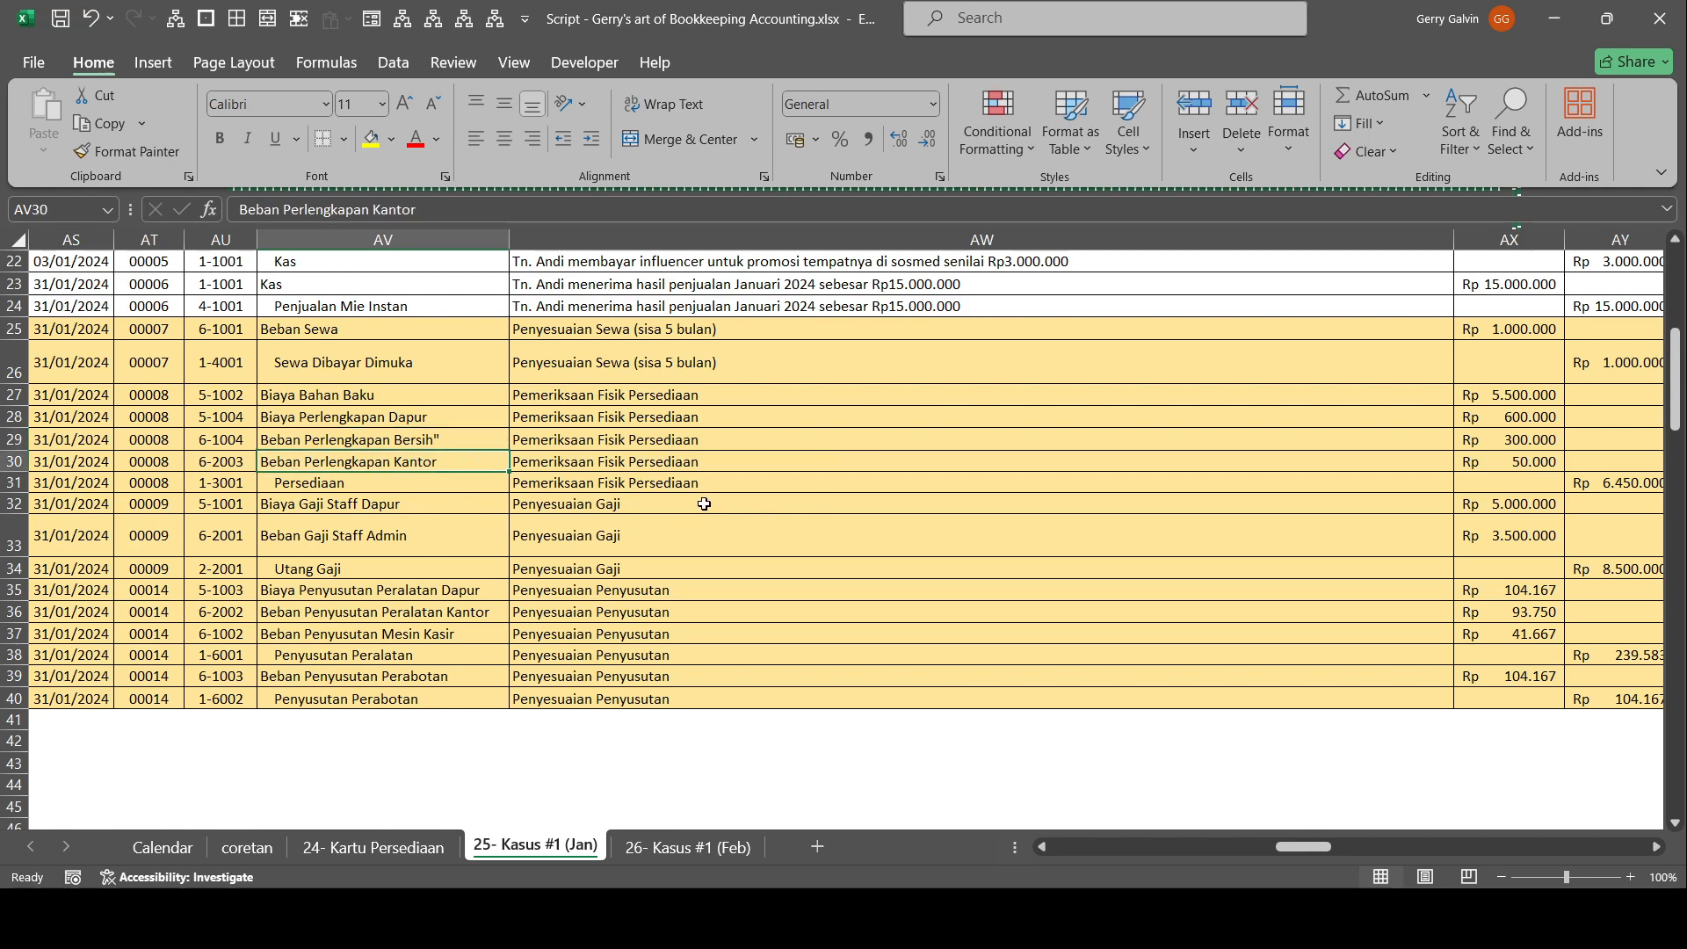
Check the Persediaan credit of entry 00008, and find the 02/02/2024 payment of January 2024 salaries in the transaction list.
{"action": "left_click", "coordinate": [1608, 485]}
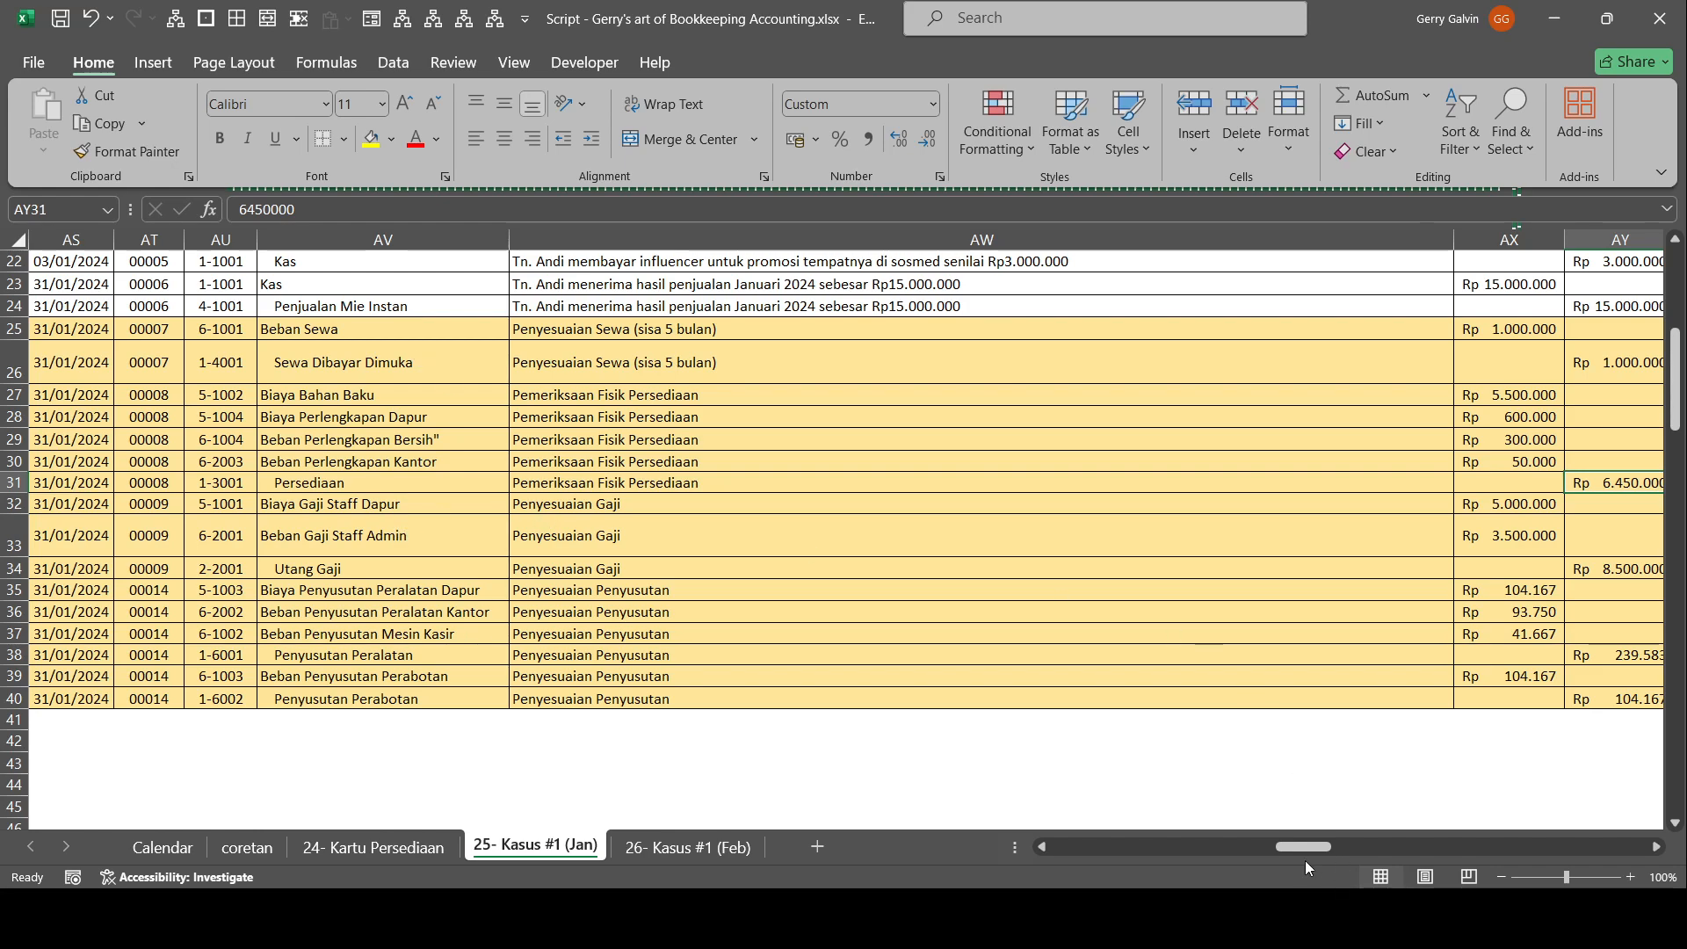
{"action": "left_click_drag", "start_coordinate": [1304, 853], "coordinate": [1079, 853]}
{"action": "scroll", "coordinate": [259, 672], "scroll_direction": "up", "scroll_amount": 7}
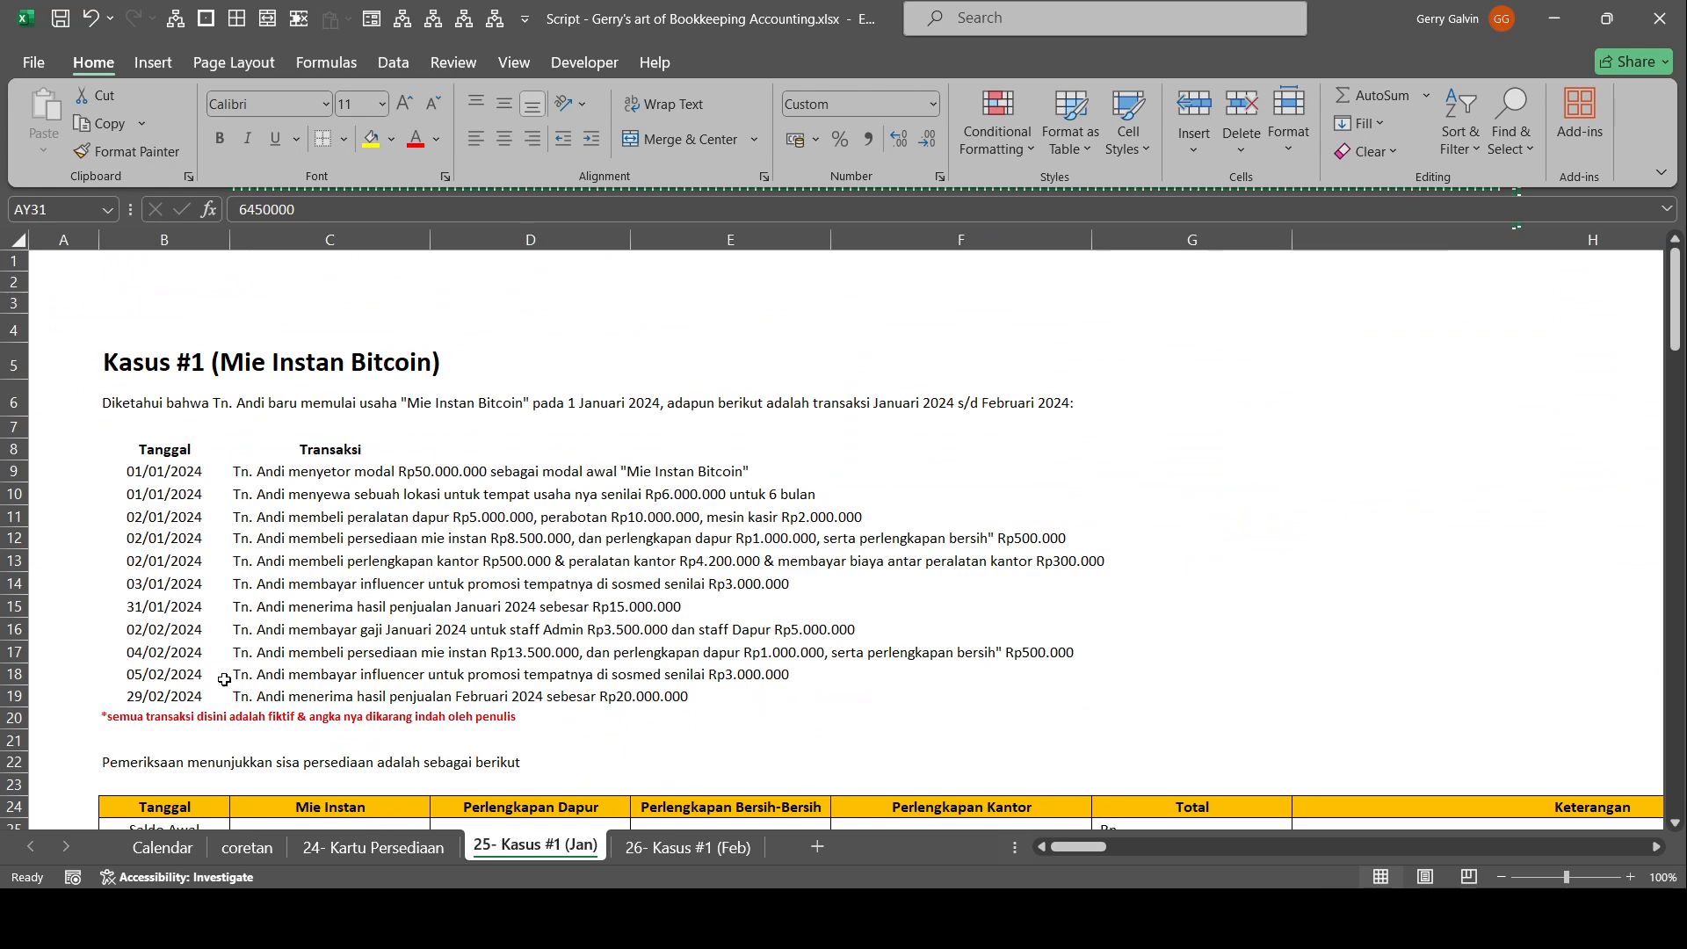
{"action": "left_click", "coordinate": [173, 659]}
{"action": "left_click", "coordinate": [242, 627]}
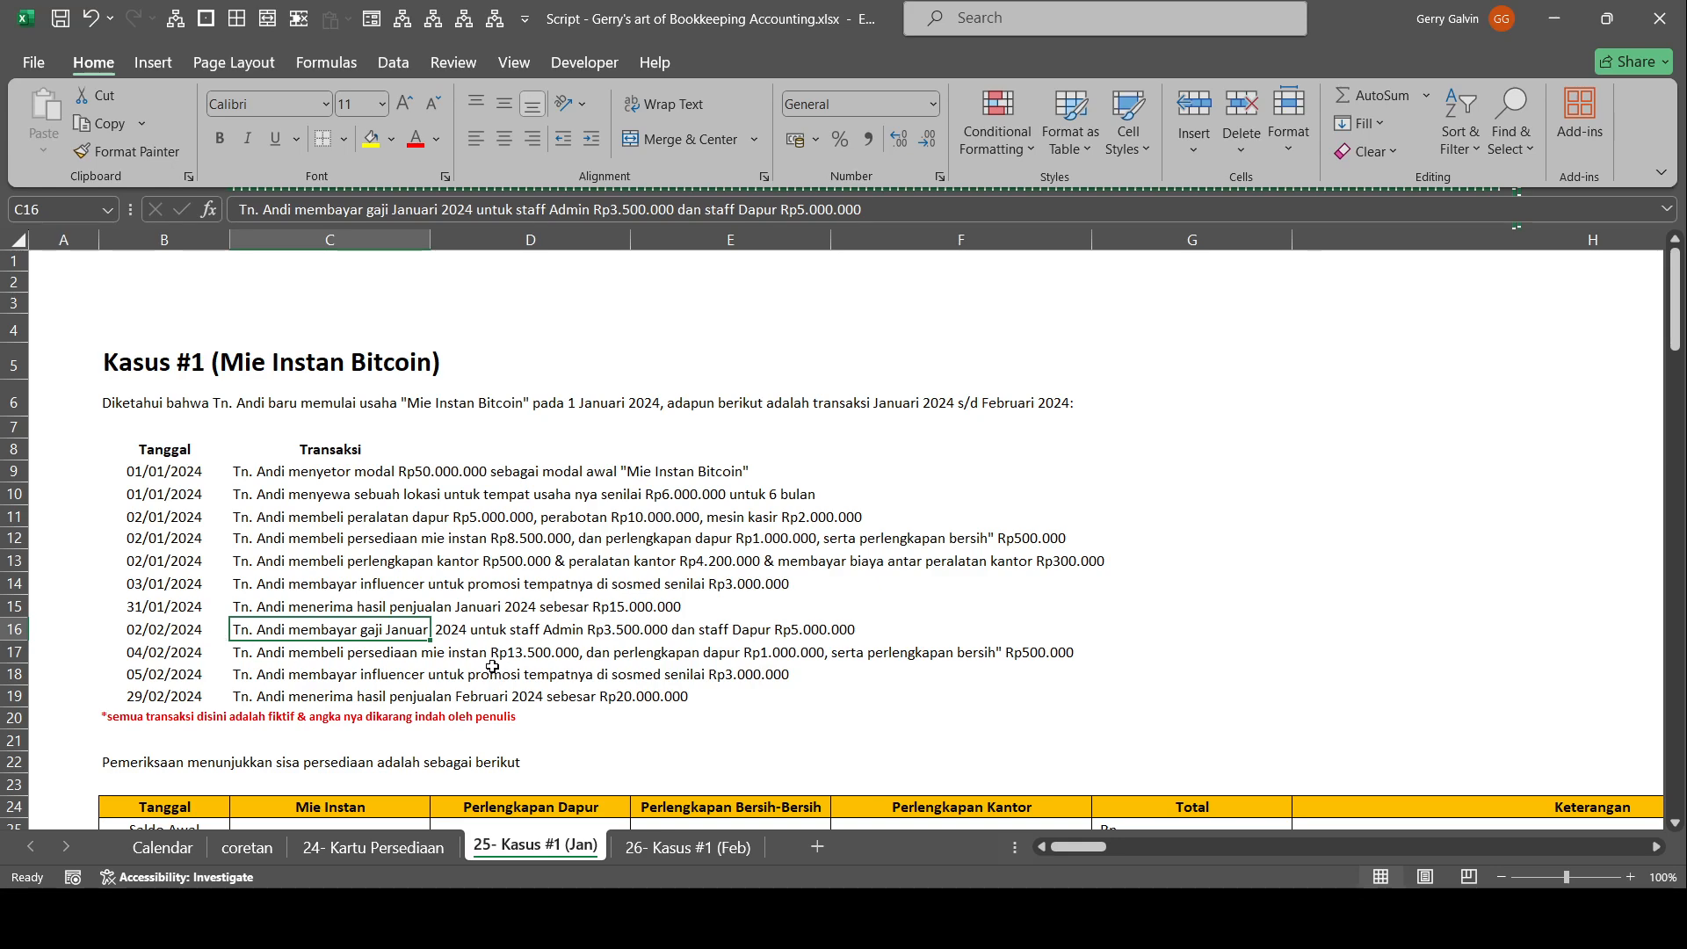
{"action": "left_click", "coordinate": [404, 669]}
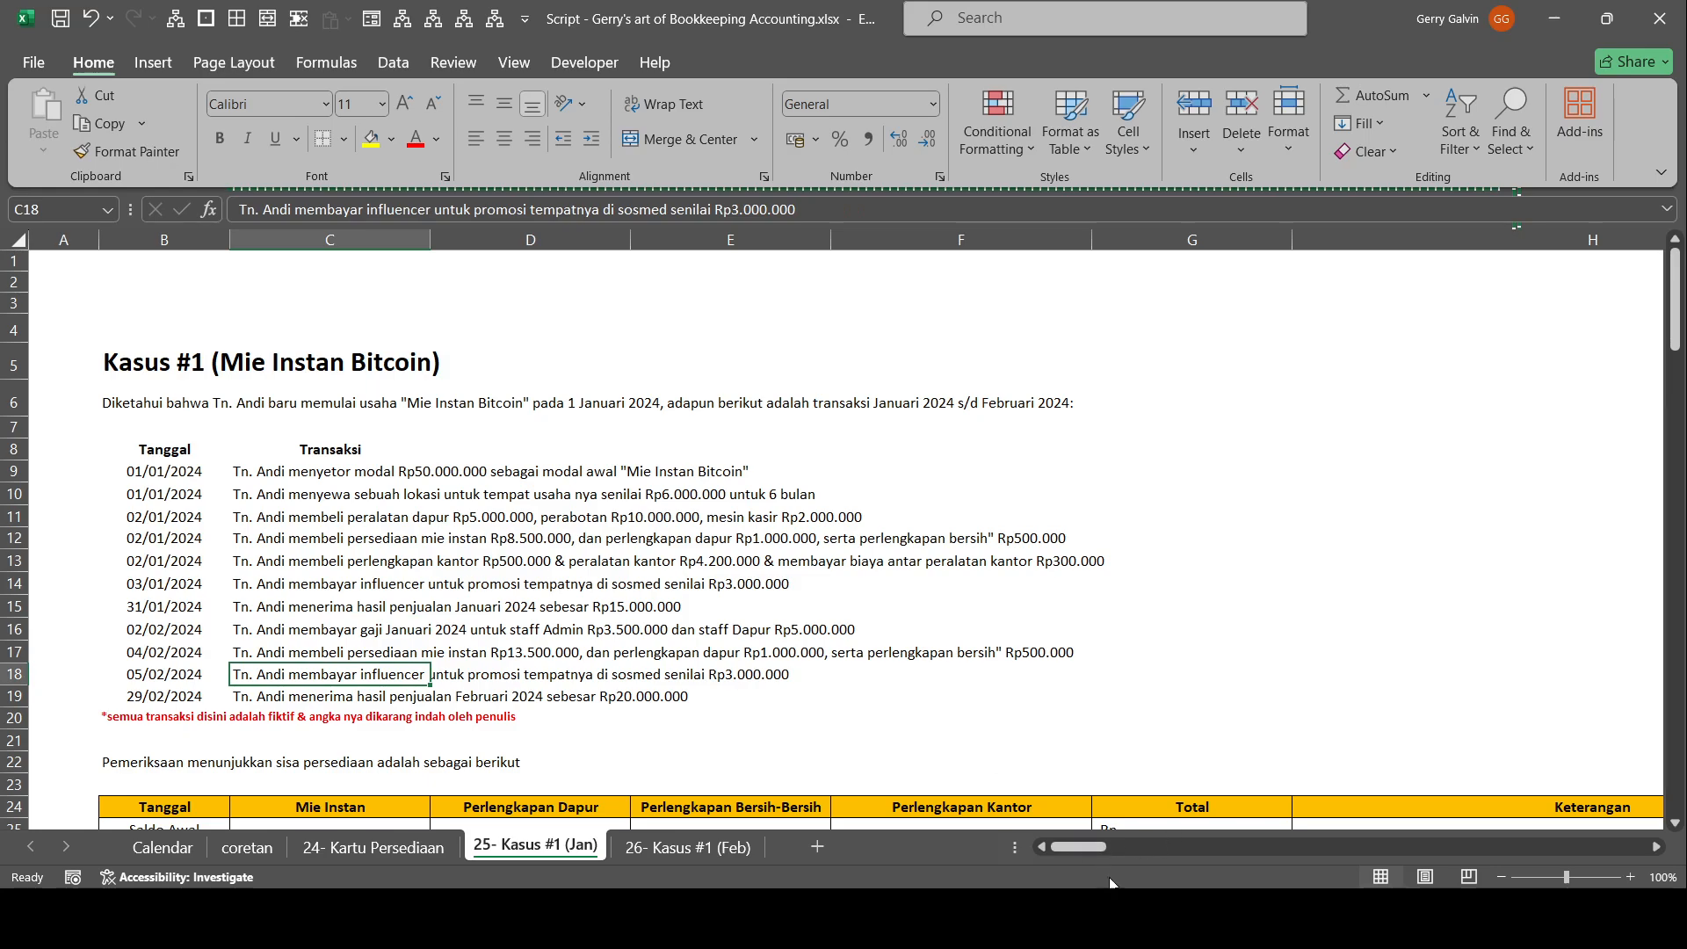
Check the Biaya Gaji Staff Dapur and Beban Gaji Staff Admin accounts of adjusting entry 00009 in the Entri Jurnal.
{"action": "left_click_drag", "start_coordinate": [1084, 850], "coordinate": [1305, 846]}
{"action": "scroll", "coordinate": [983, 447], "scroll_direction": "down", "scroll_amount": 5}
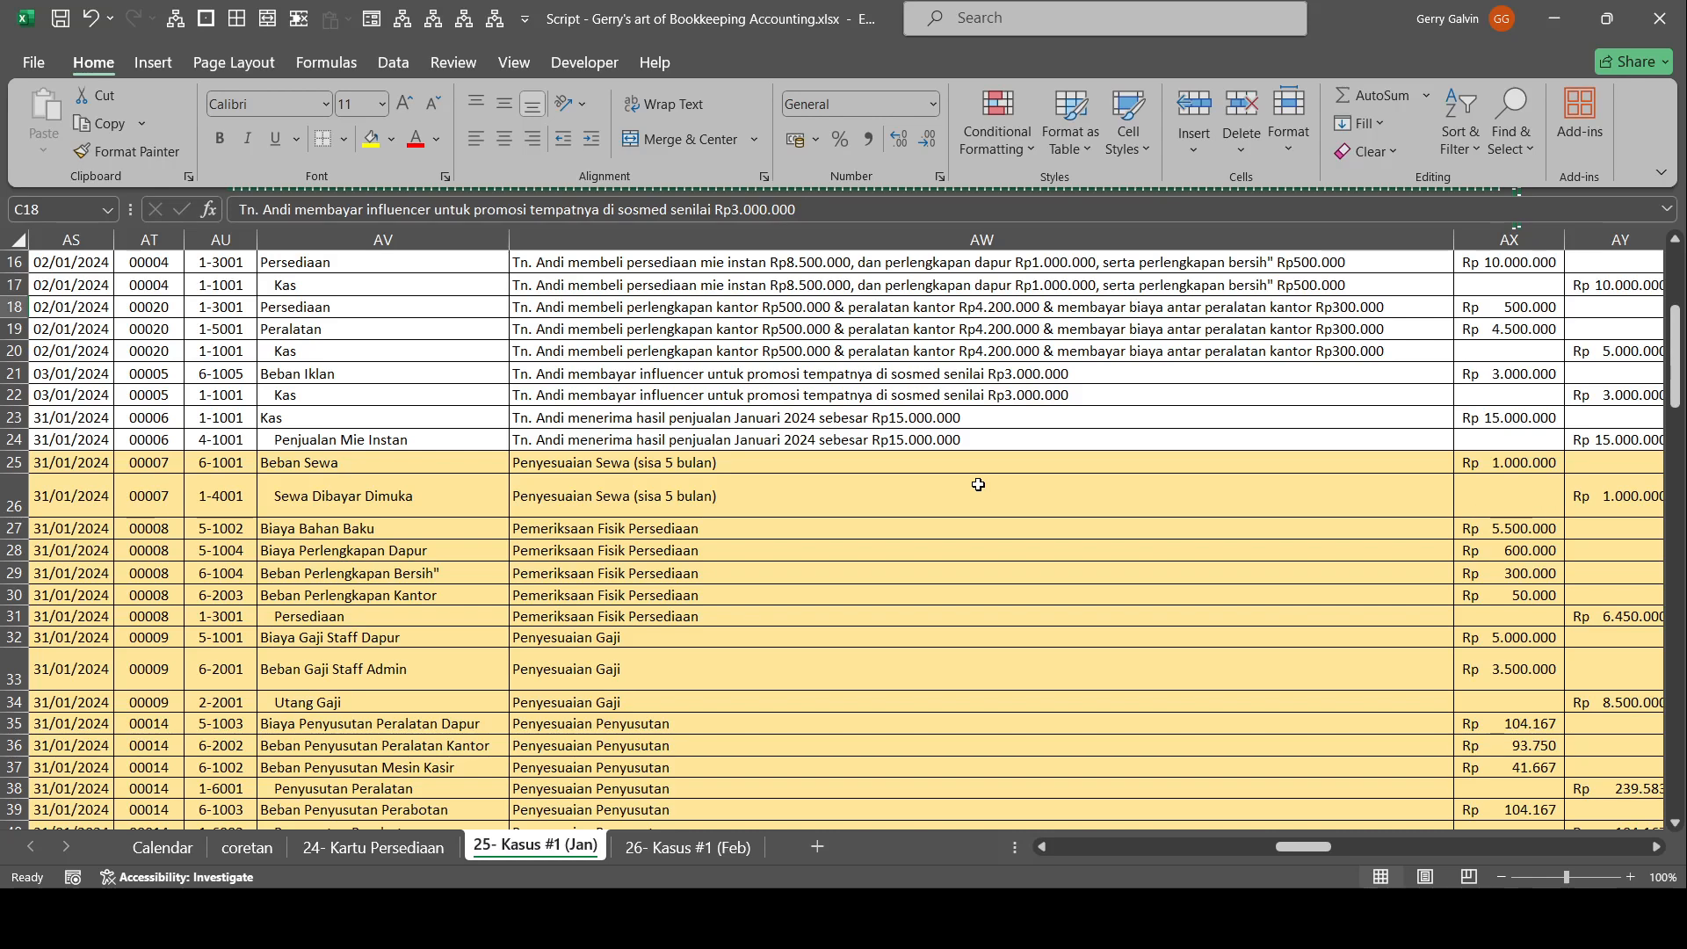
{"action": "left_click", "coordinate": [301, 641]}
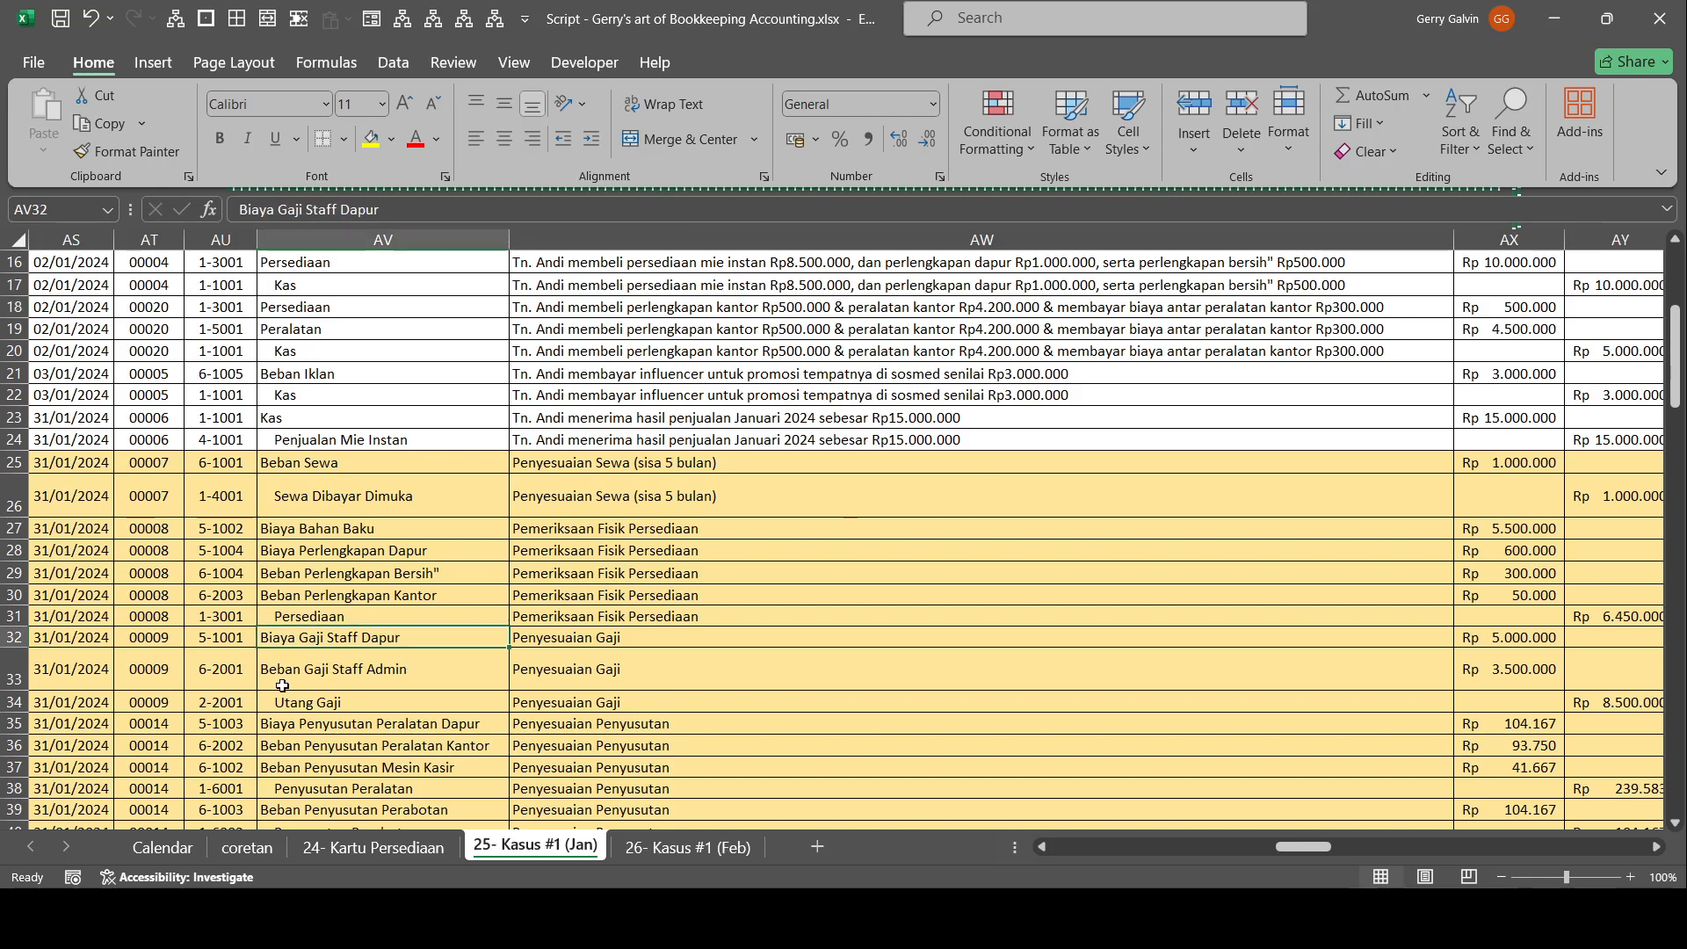
{"action": "left_click", "coordinate": [410, 668]}
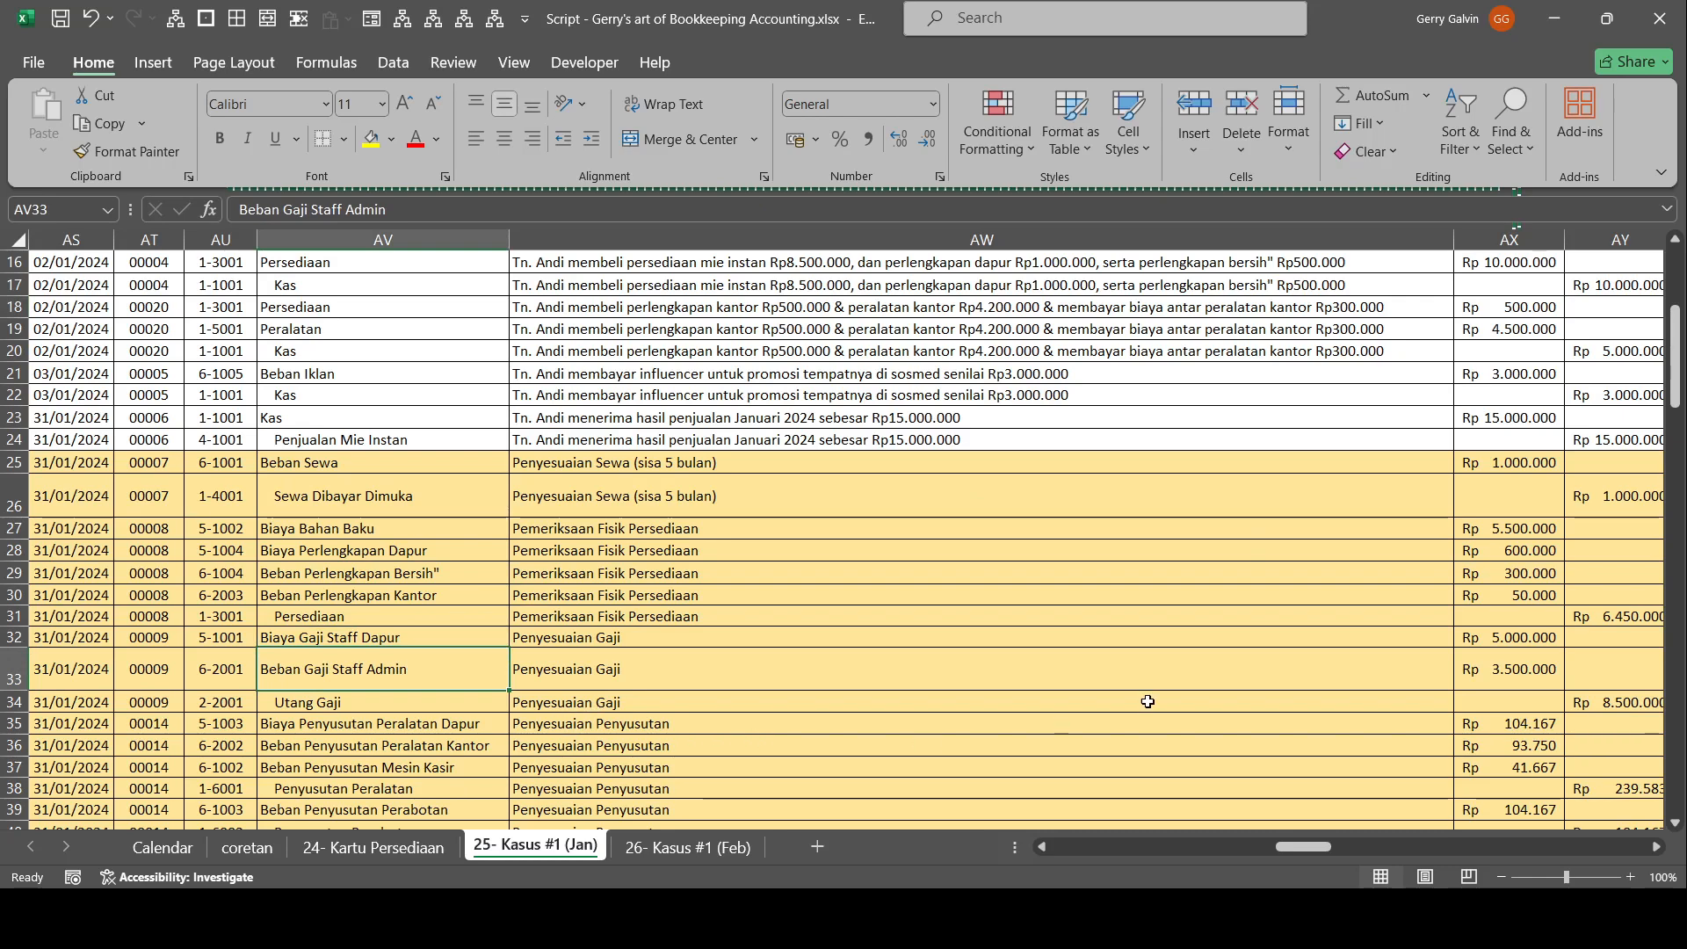
Trace the Penyesuaian Penyusutan lines to the depreciation tables, and examine the Akun : Peralatan heading, the Nama Aset column and Peralatan Dapur's depreciation.
{"action": "scroll", "coordinate": [1552, 672], "scroll_direction": "down", "scroll_amount": 1}
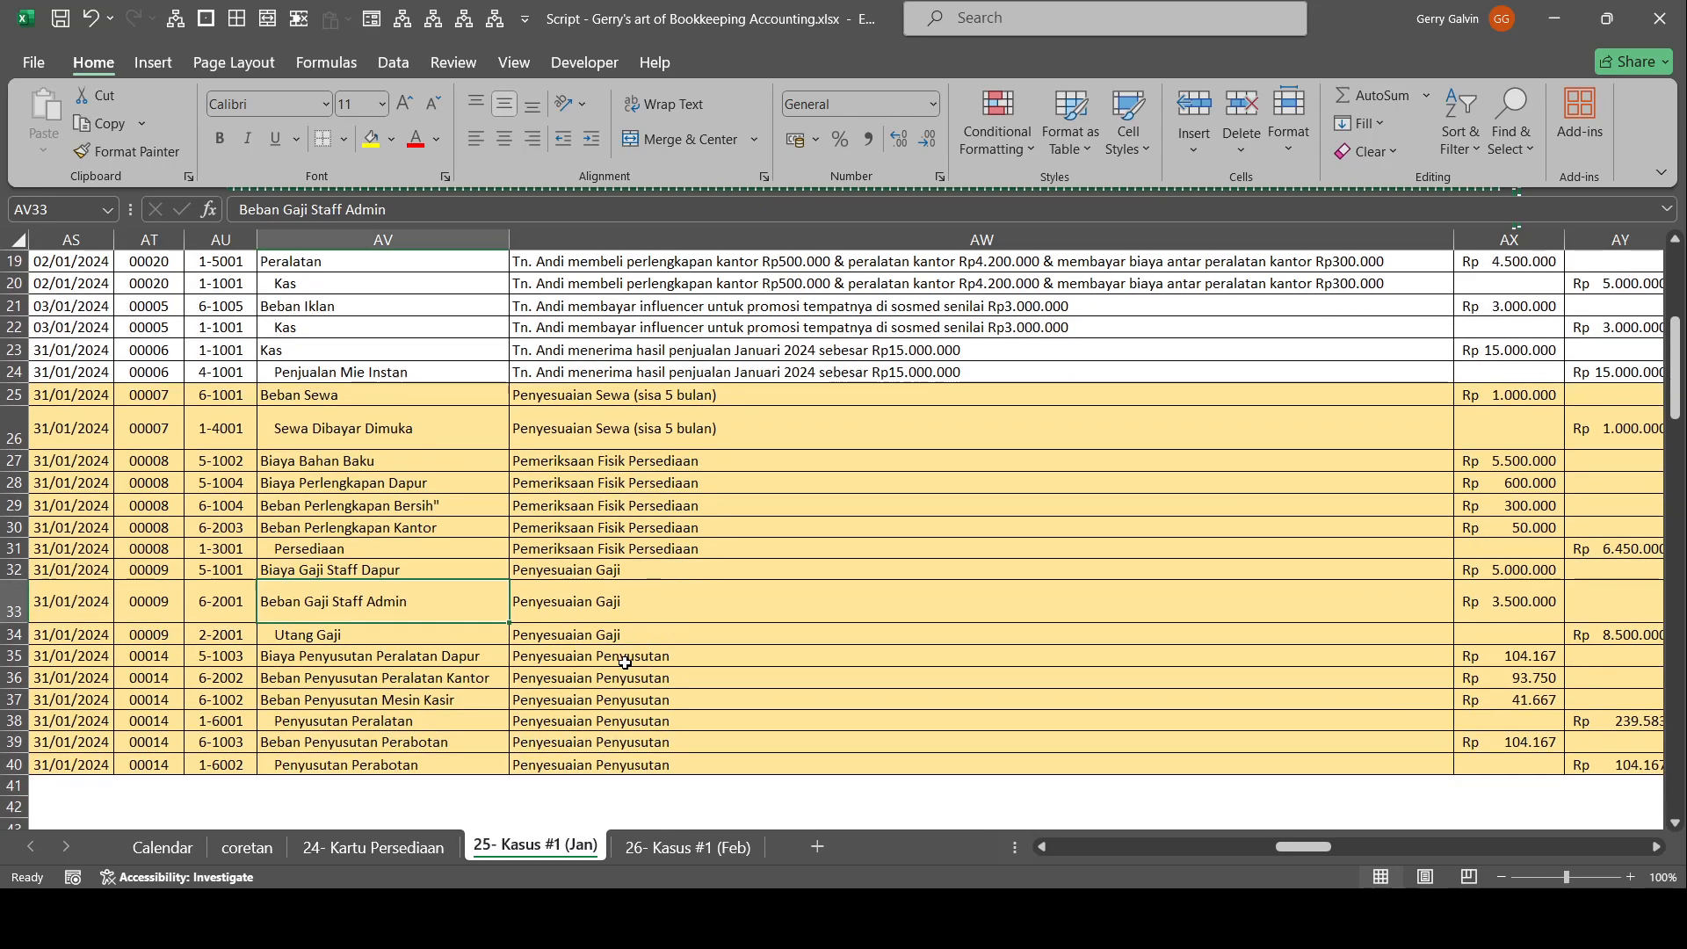
{"action": "left_click", "coordinate": [561, 661]}
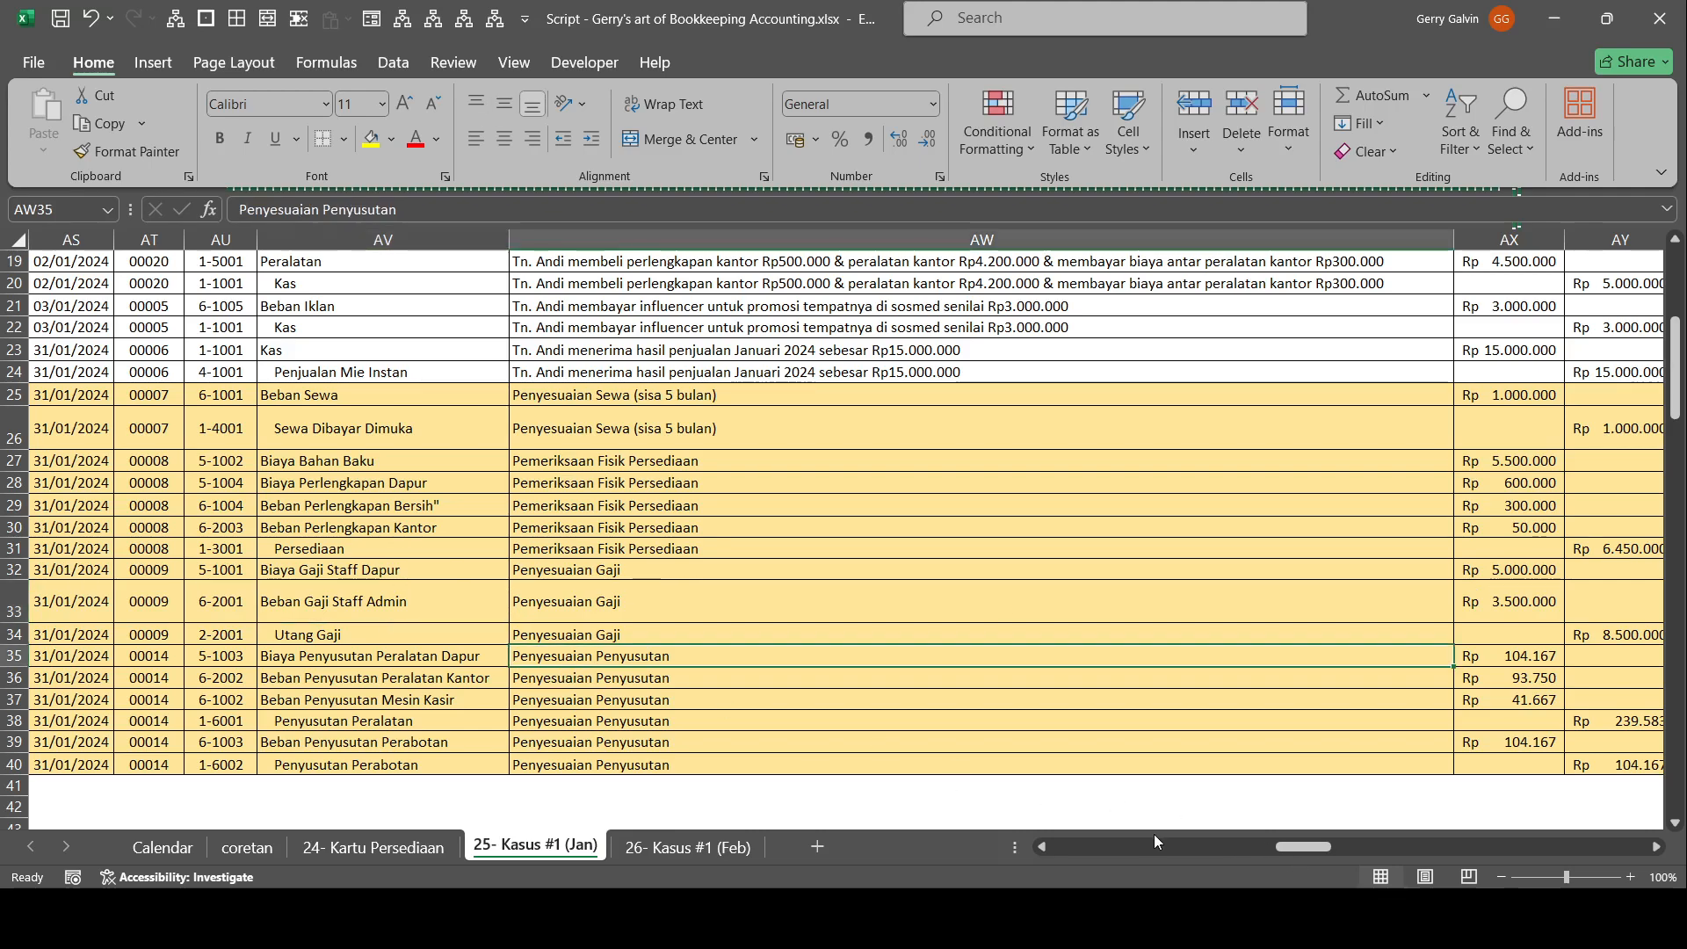
{"action": "left_click_drag", "start_coordinate": [1289, 851], "coordinate": [1065, 849]}
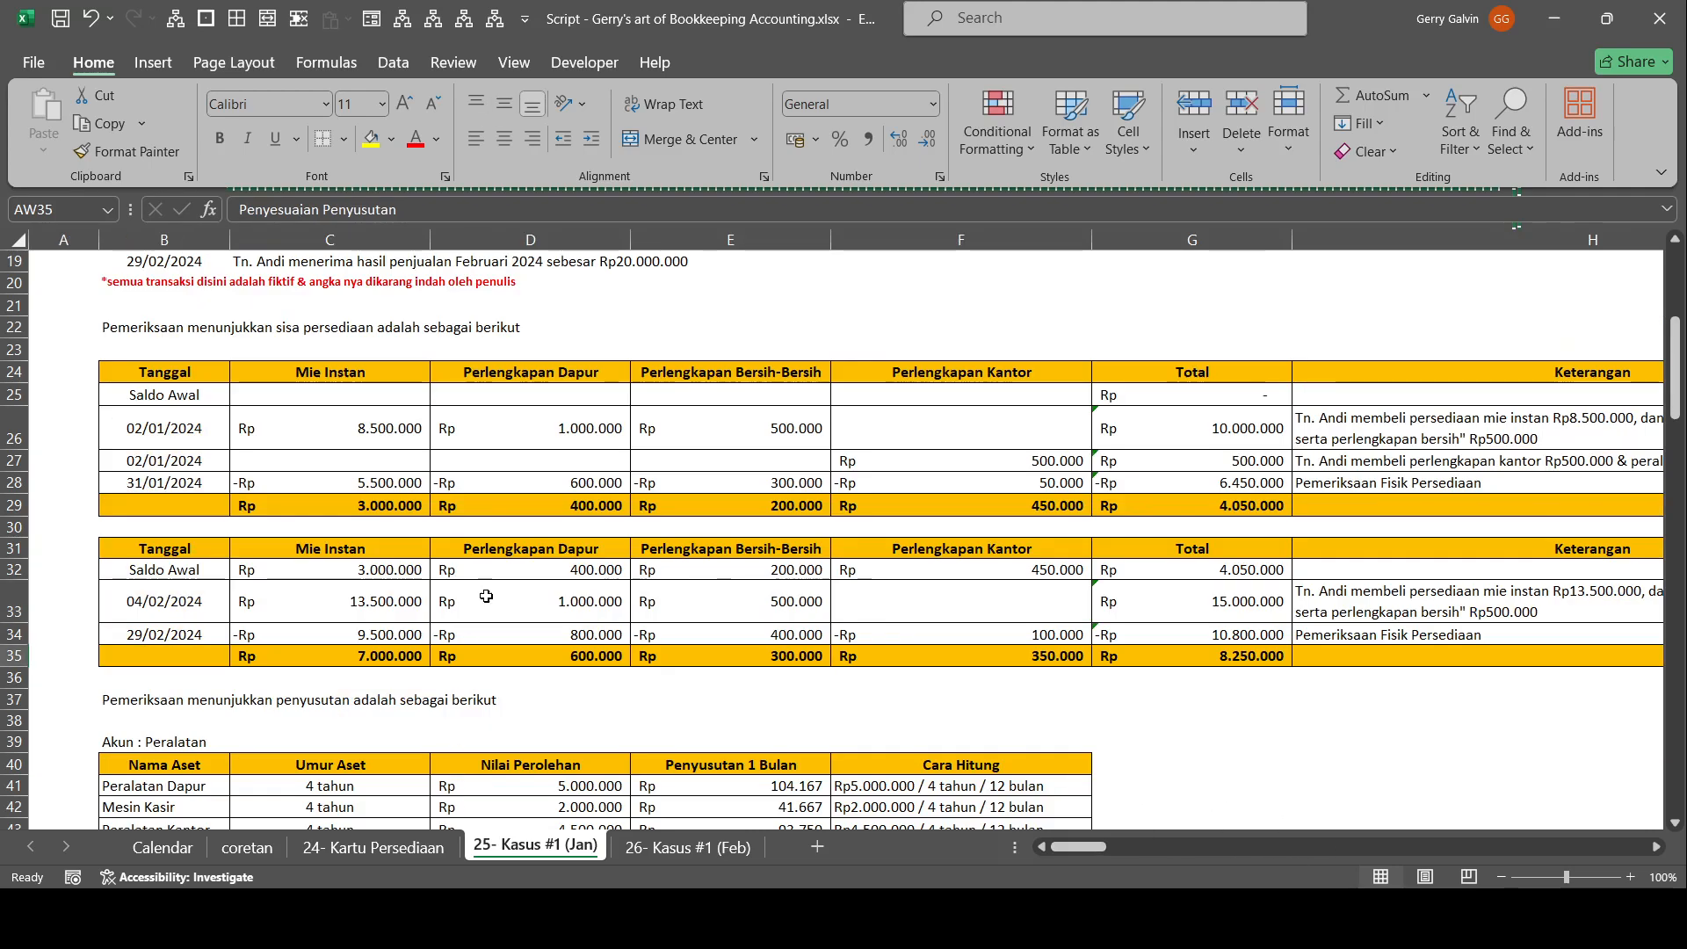
{"action": "scroll", "coordinate": [476, 532], "scroll_direction": "down", "scroll_amount": 5}
{"action": "scroll", "coordinate": [475, 531], "scroll_direction": "up", "scroll_amount": 3}
{"action": "scroll", "coordinate": [475, 531], "scroll_direction": "down", "scroll_amount": 2}
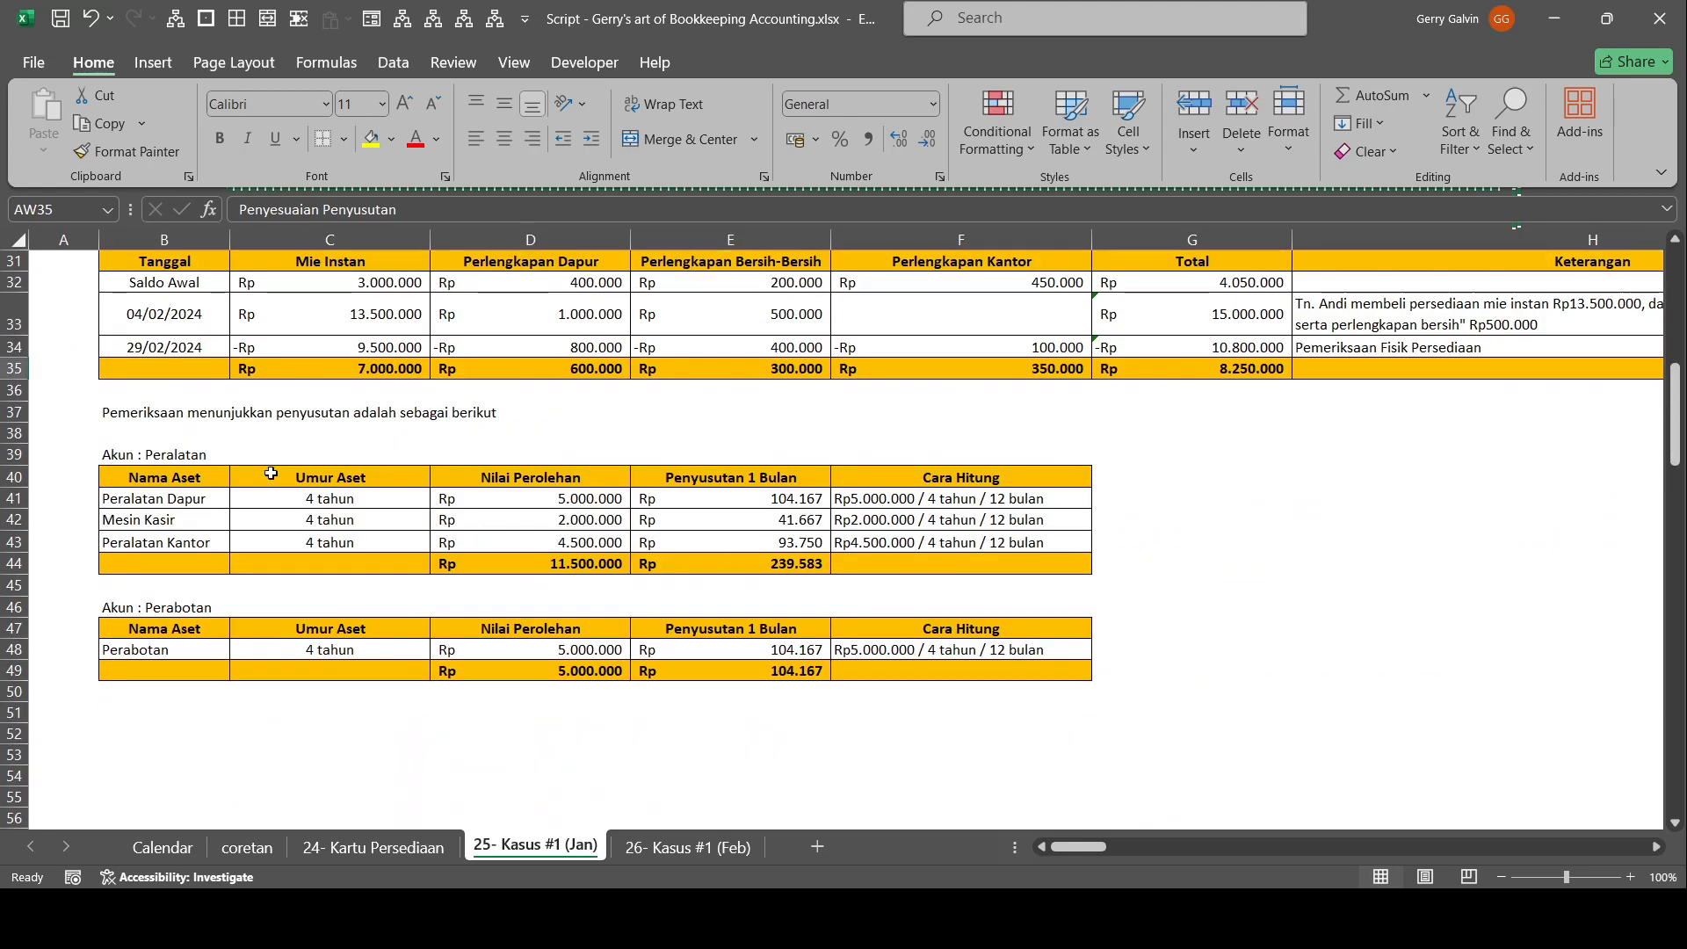
{"action": "left_click", "coordinate": [720, 503]}
{"action": "mouse_move", "coordinate": [178, 501]}
{"action": "left_mouse_down"}
{"action": "mouse_move", "coordinate": [189, 511]}
{"action": "mouse_move", "coordinate": [166, 522]}
{"action": "left_mouse_up"}
{"action": "left_click", "coordinate": [176, 454]}
{"action": "left_click", "coordinate": [163, 482]}
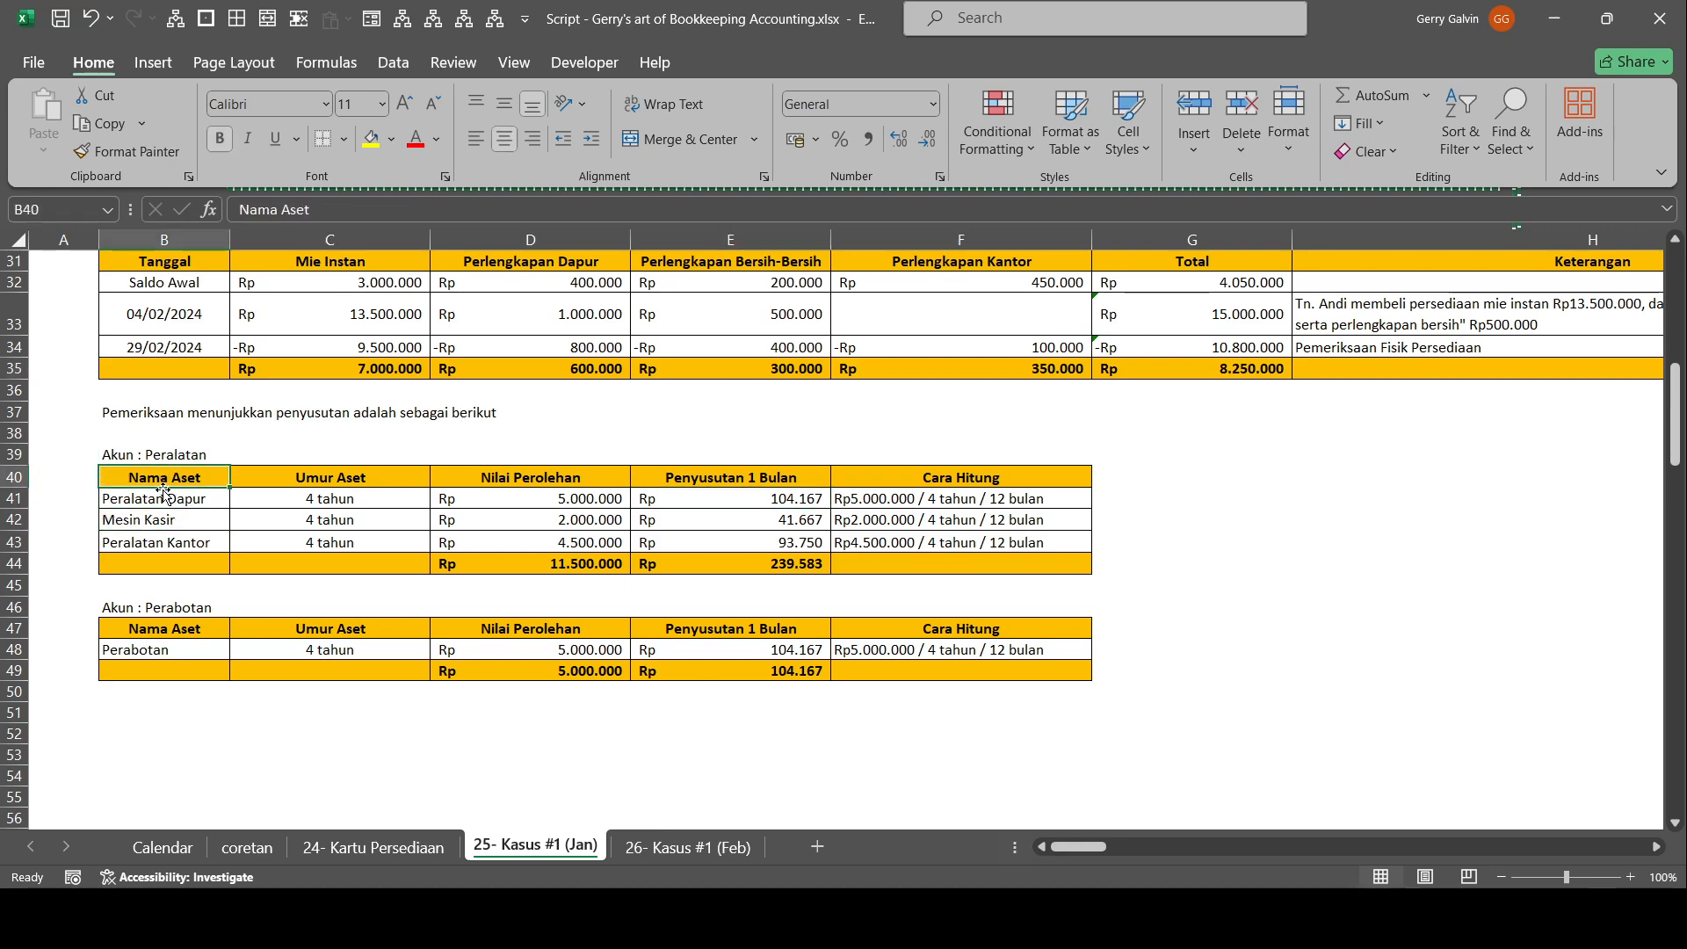
Check the Penyusutan 1 Bulan amounts of the three Peralatan assets and their total in the depreciation table.
{"action": "left_click", "coordinate": [161, 540]}
{"action": "left_click", "coordinate": [198, 460]}
{"action": "left_click_drag", "start_coordinate": [781, 519], "coordinate": [759, 538]}
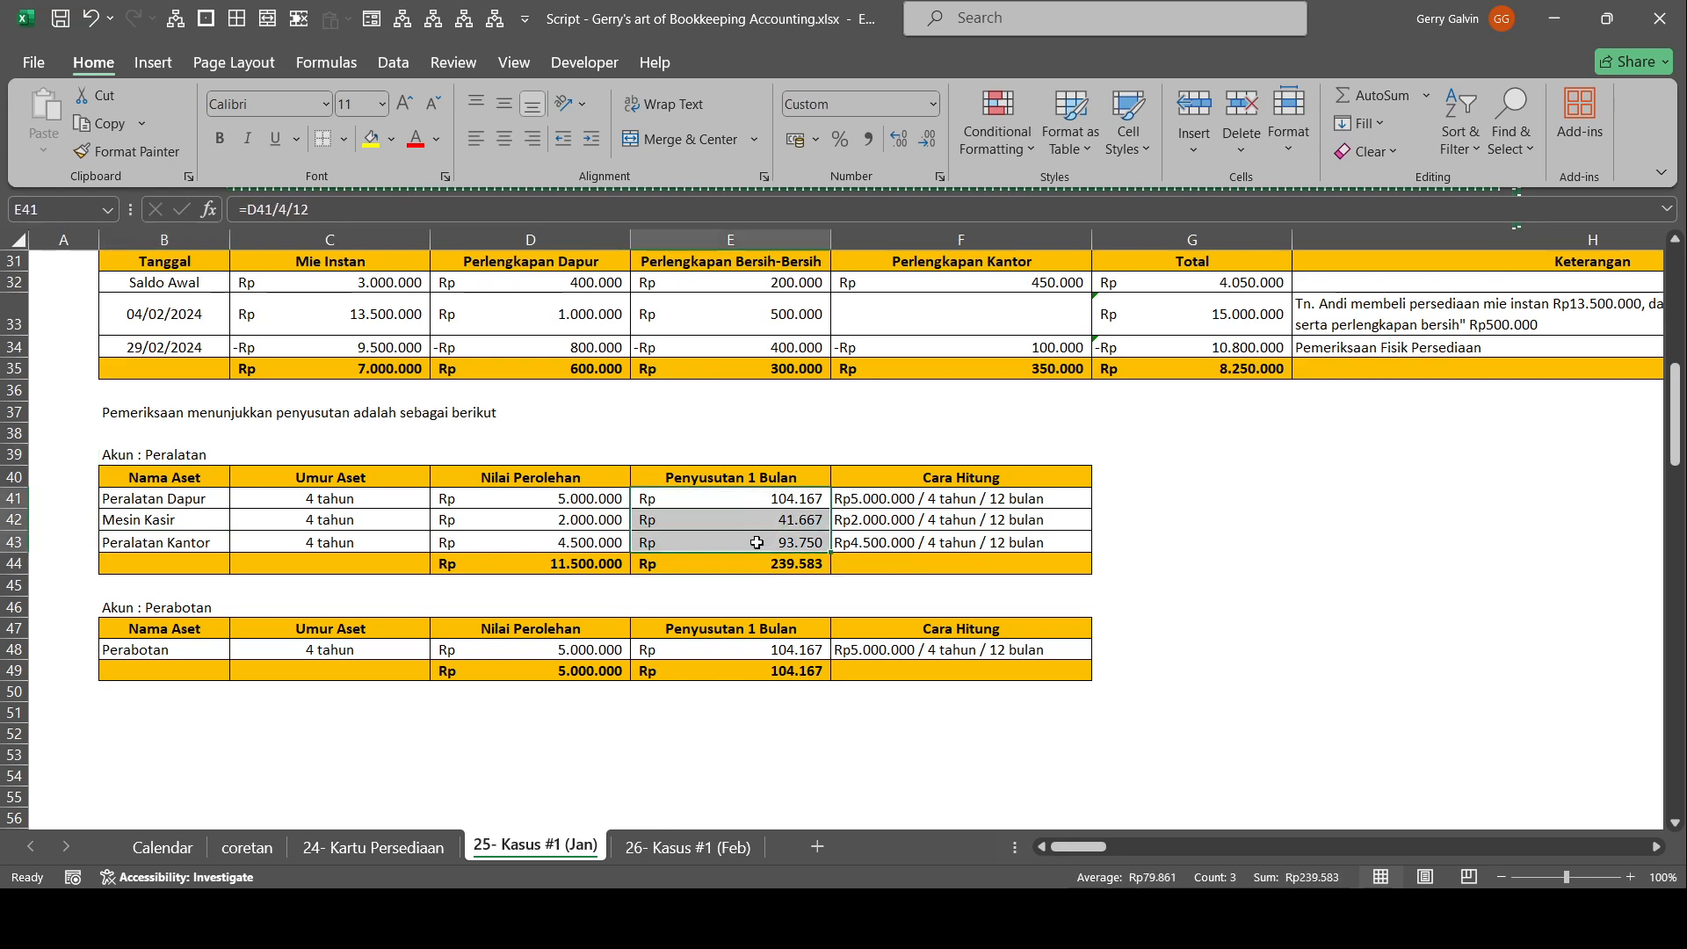
{"action": "left_click", "coordinate": [800, 563]}
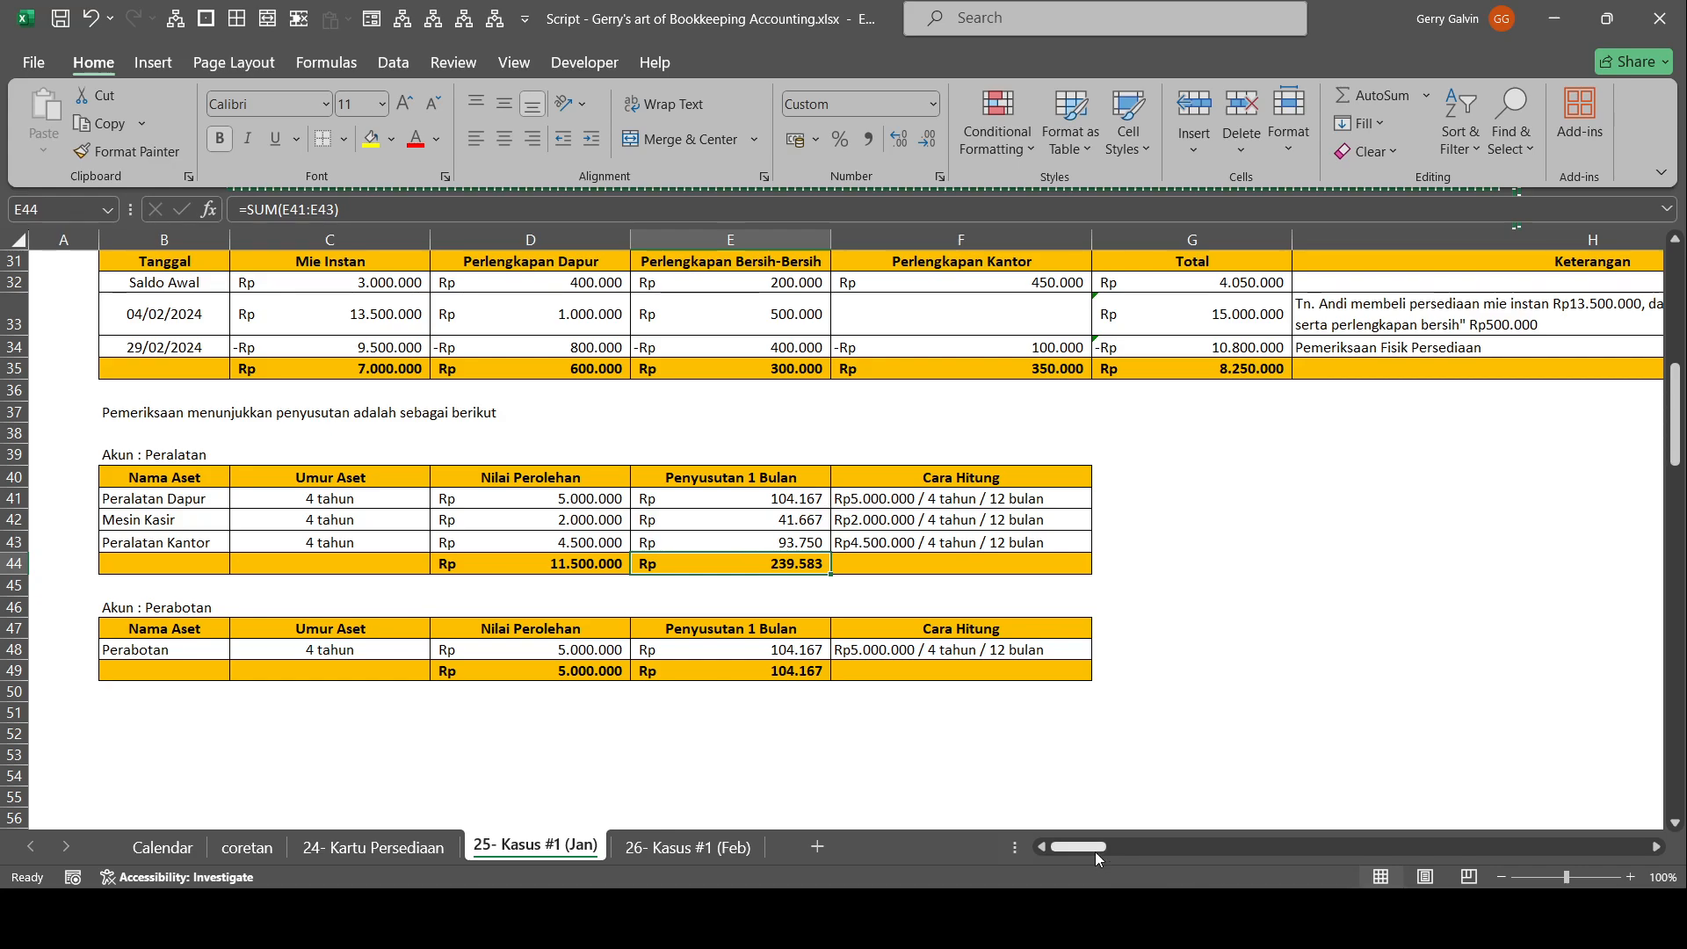
Check the Penyusutan Peralatan credit of entry 00014 and its debit accounts from Biaya Penyusutan Peralatan Dapur to Beban Penyusutan Mesin Kasir.
{"action": "left_click_drag", "start_coordinate": [1095, 852], "coordinate": [1299, 865]}
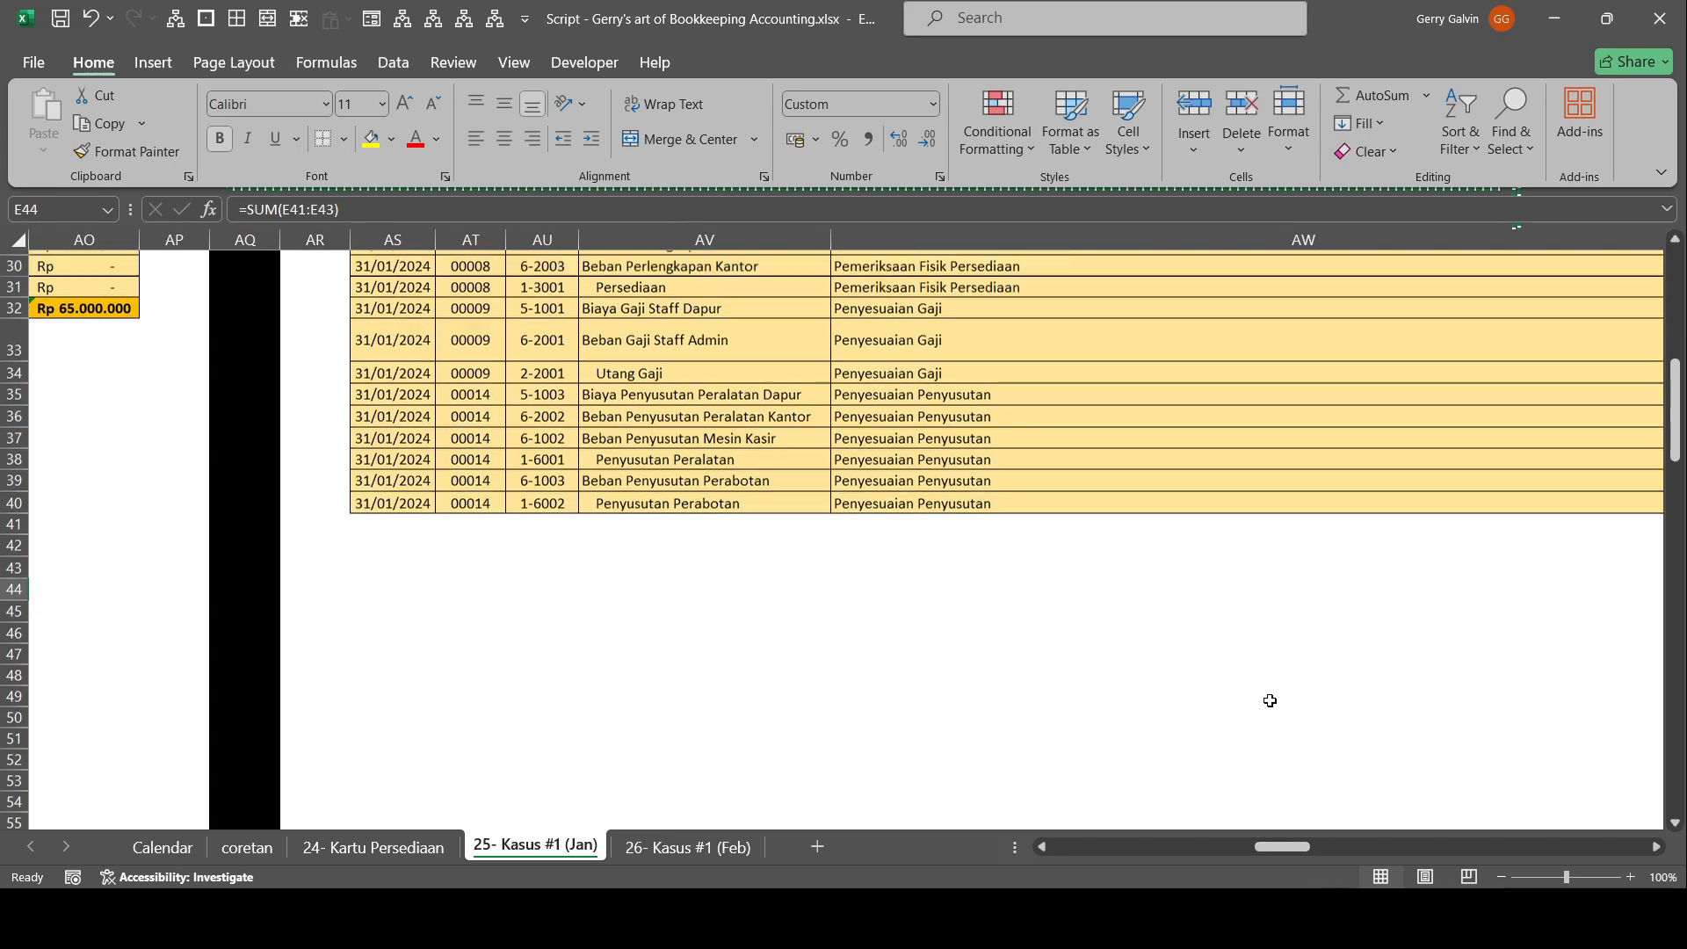
{"action": "scroll", "coordinate": [1269, 700], "scroll_direction": "up", "scroll_amount": 2}
{"action": "left_click_drag", "start_coordinate": [510, 587], "coordinate": [1210, 632]}
{"action": "scroll", "coordinate": [1209, 633], "scroll_direction": "right", "scroll_amount": 1}
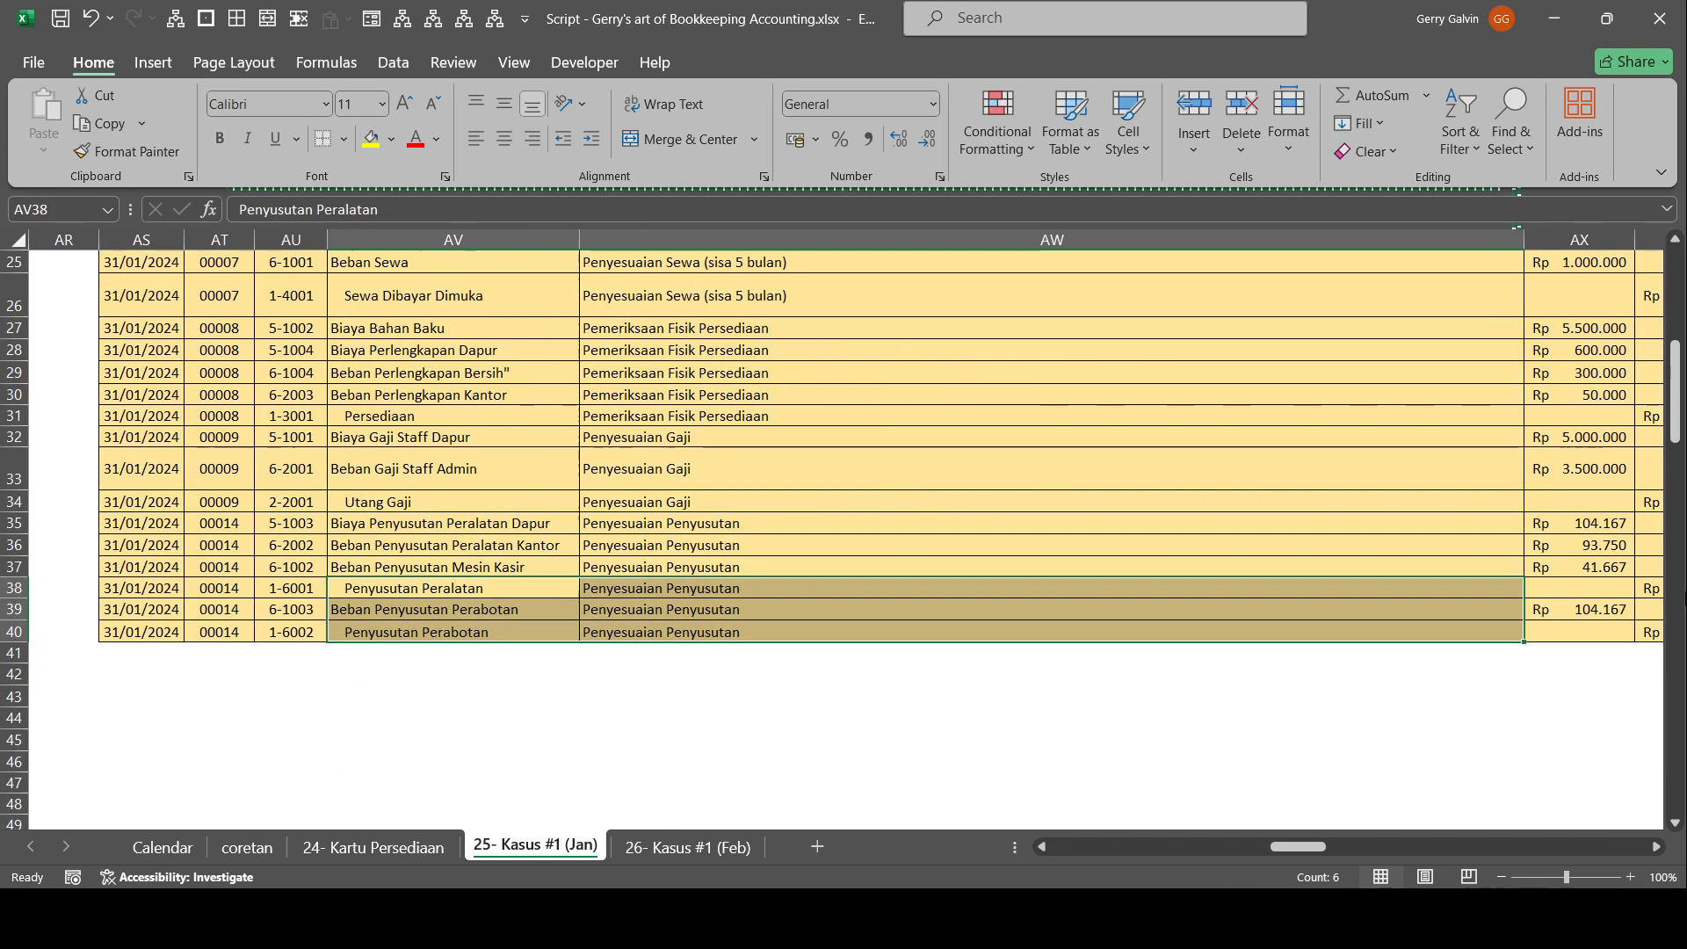
{"action": "left_click", "coordinate": [1652, 587]}
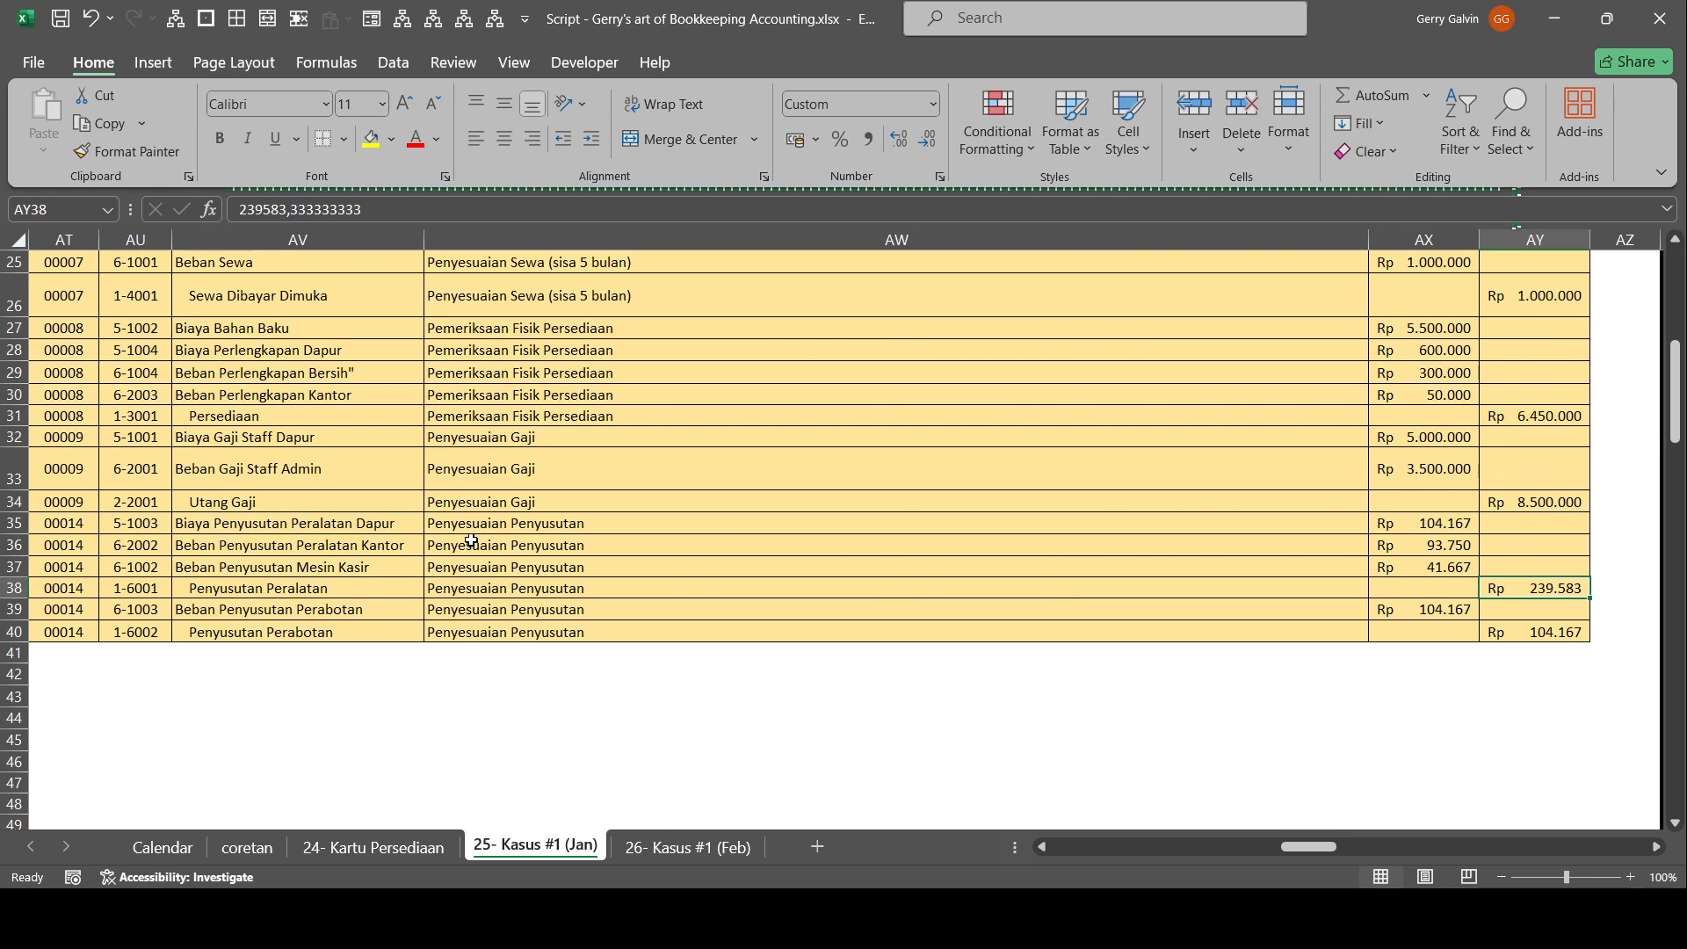
{"action": "left_click_drag", "start_coordinate": [402, 525], "coordinate": [402, 567]}
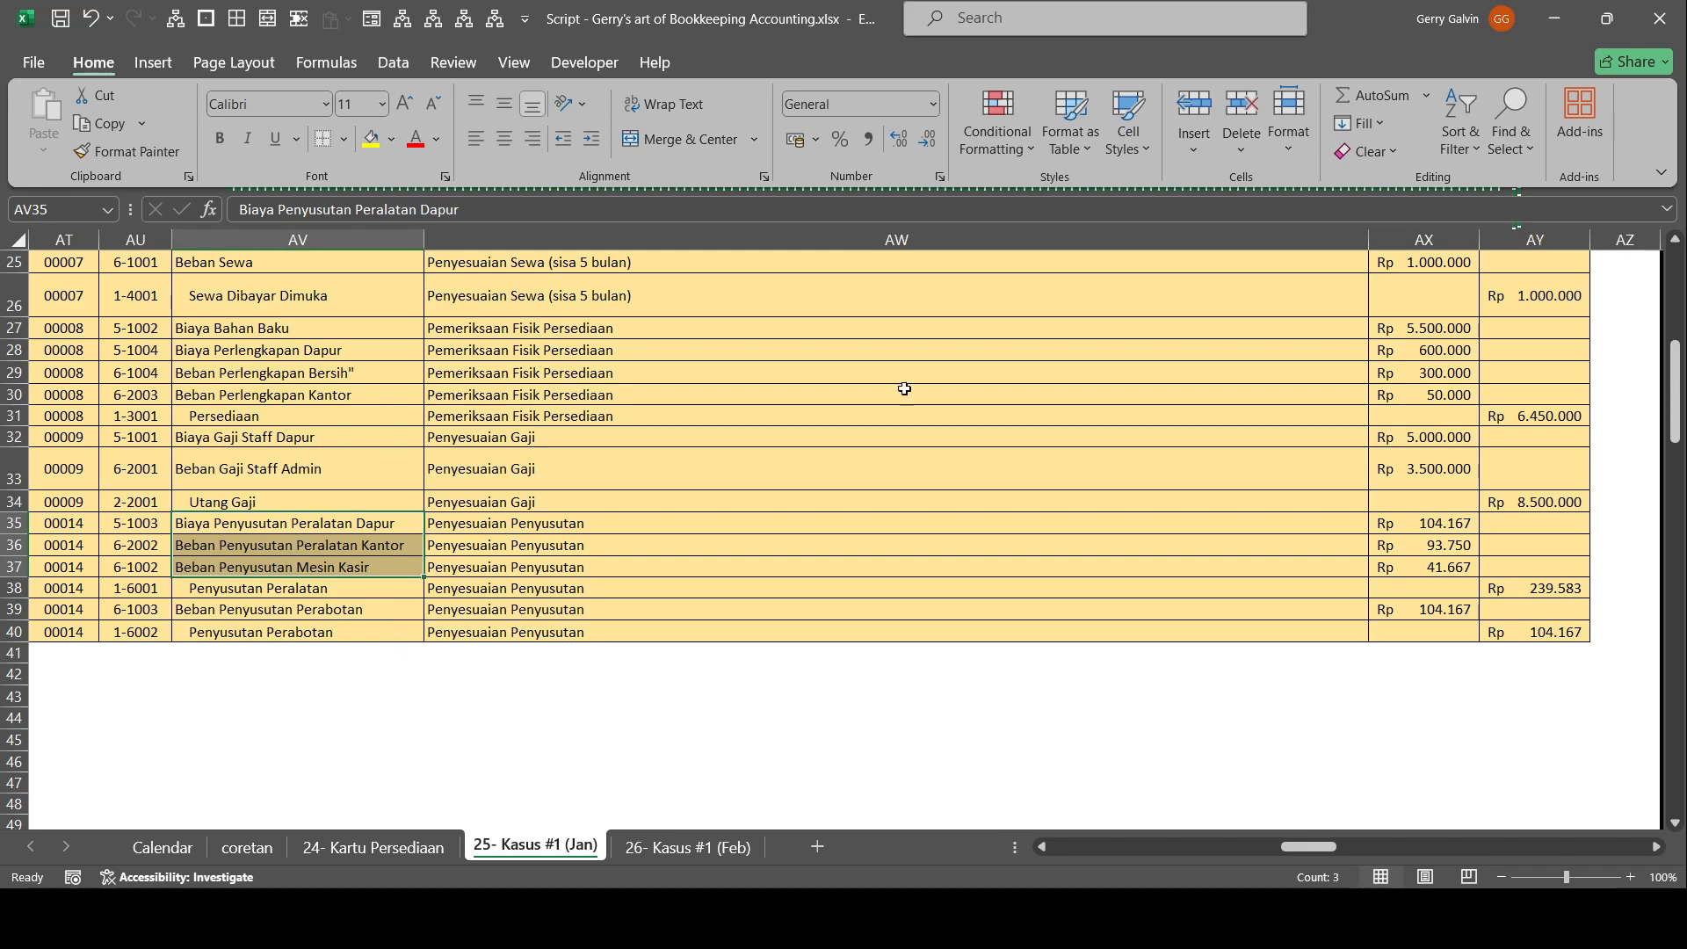
Examine the Peralatan Dapur row of the Akun : Peralatan depreciation table, from the asset name across to its Nilai Perolehan.
{"action": "left_click_drag", "start_coordinate": [1293, 849], "coordinate": [1068, 847]}
{"action": "scroll", "coordinate": [453, 467], "scroll_direction": "down", "scroll_amount": 5}
{"action": "scroll", "coordinate": [452, 467], "scroll_direction": "up", "scroll_amount": 3}
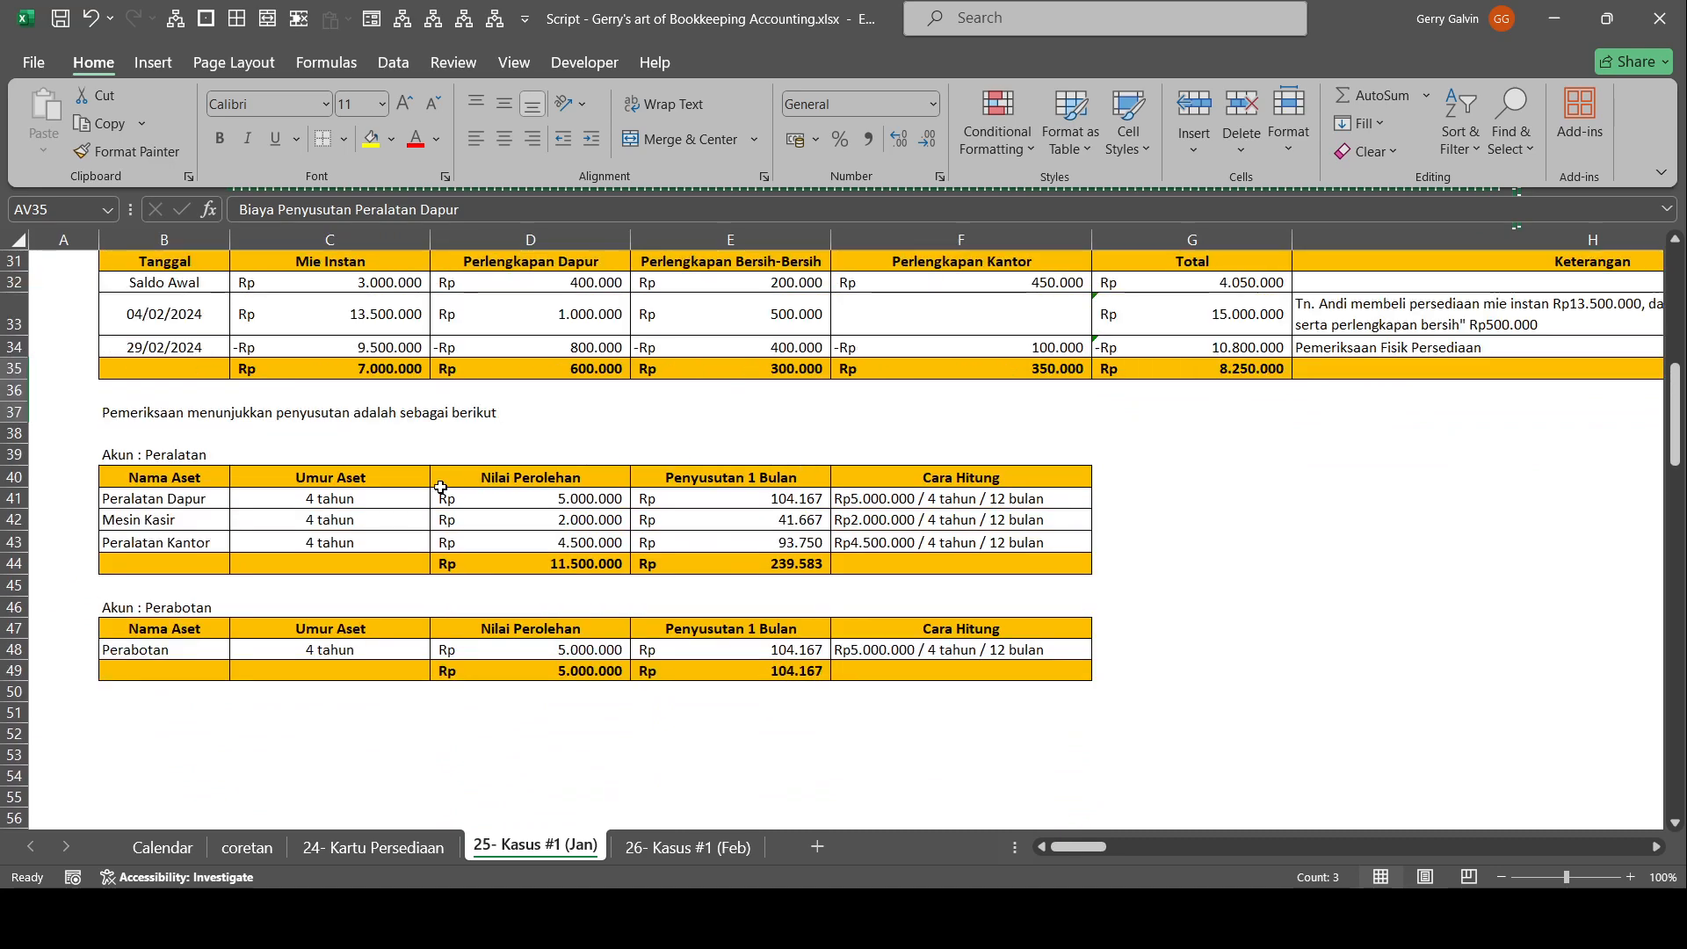
{"action": "left_click", "coordinate": [167, 503]}
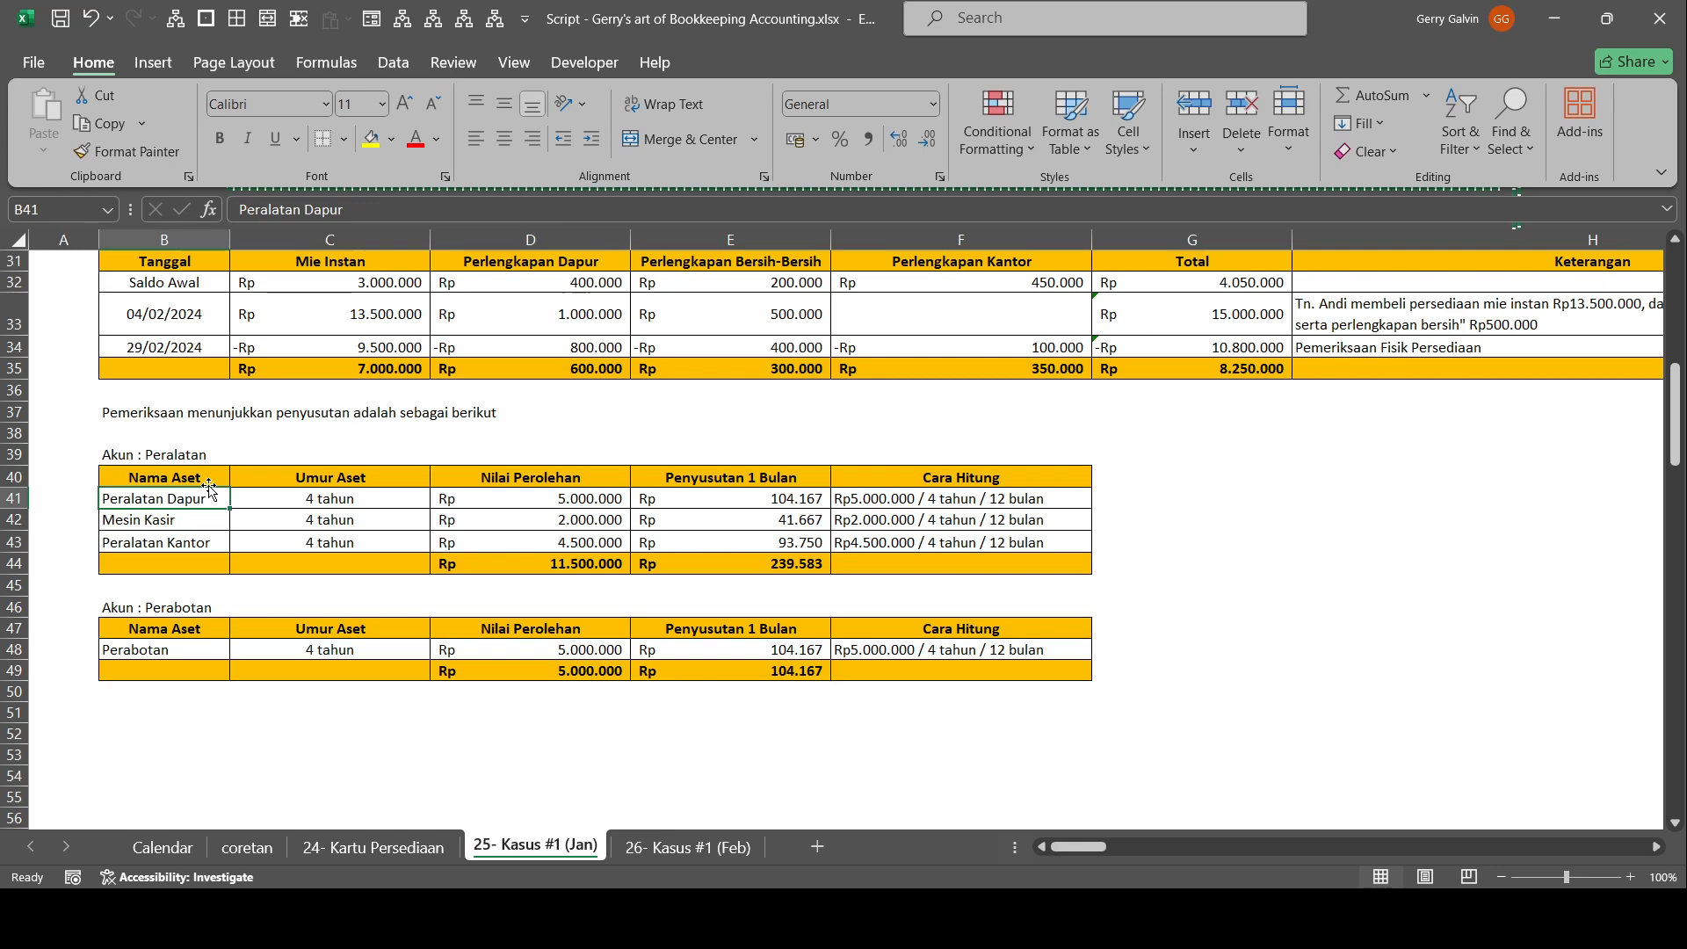
{"action": "key", "text": "Right"}
{"action": "key", "text": "Right"}
{"action": "key", "text": "Down"}
{"action": "key", "text": "Left"}
{"action": "key", "text": "Left"}
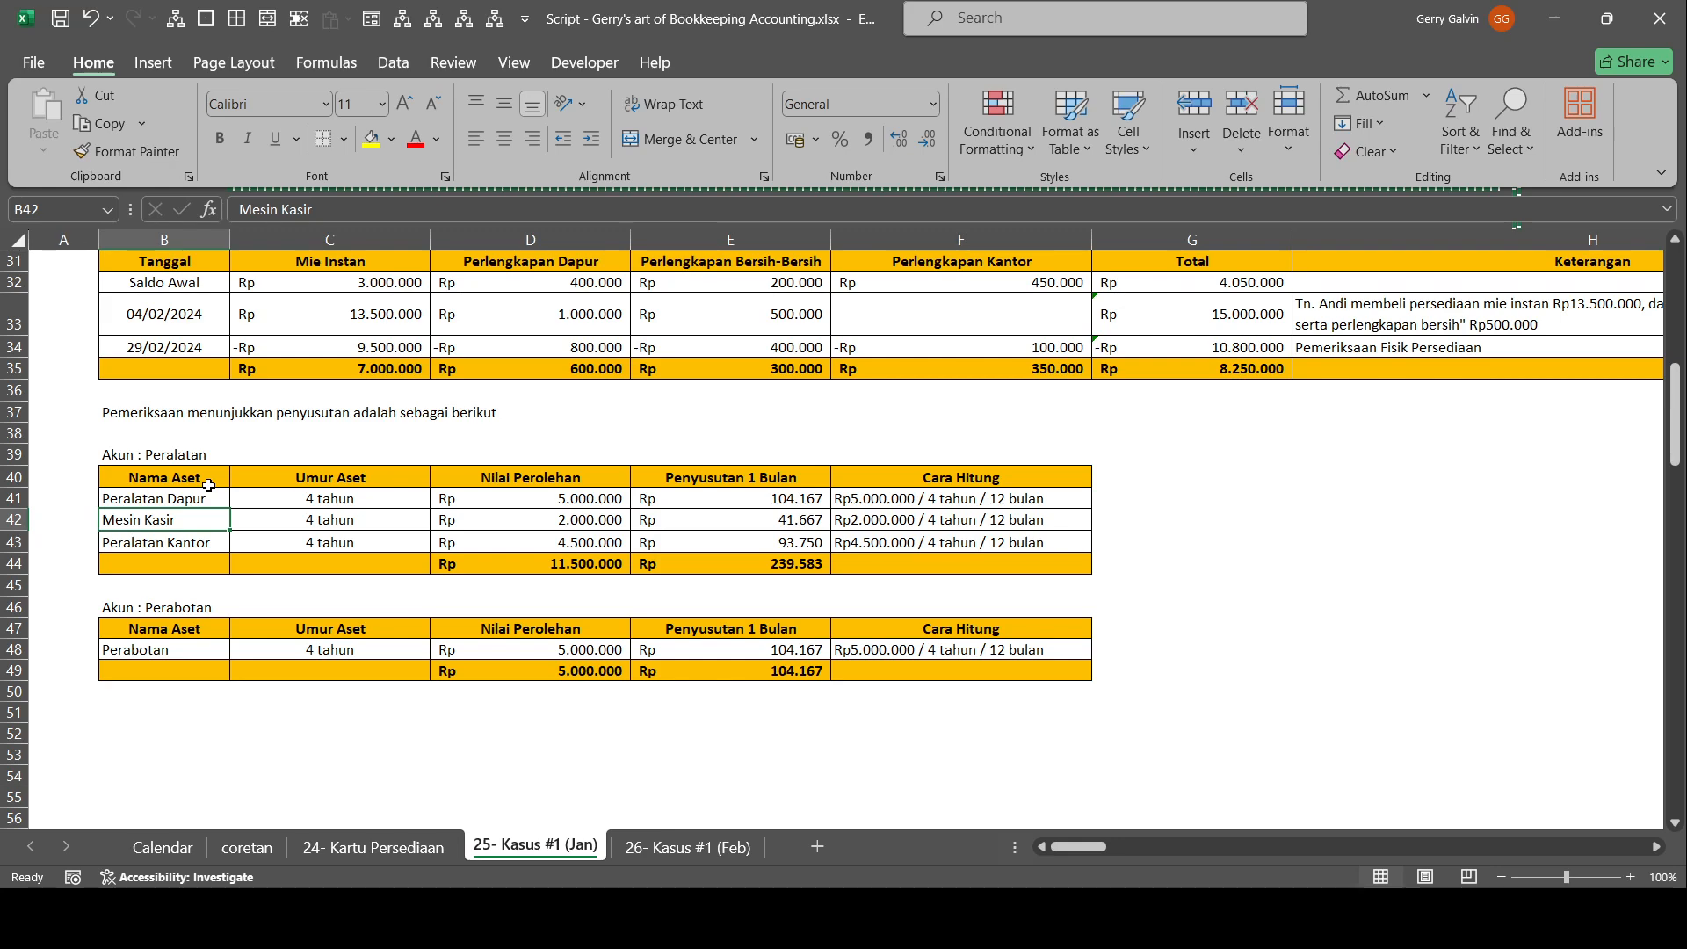
Compare the Peralatan Dapur and Mesin Kasir rows, selecting Mesin Kasir's cells from Nama Aset through Penyusutan 1 Bulan.
{"action": "key", "text": "Up"}
{"action": "key", "text": "Down"}
{"action": "key", "text": "shift+Right"}
{"action": "key", "text": "shift+Right"}
{"action": "key", "text": "shift+Right"}
{"action": "key", "text": "Up"}
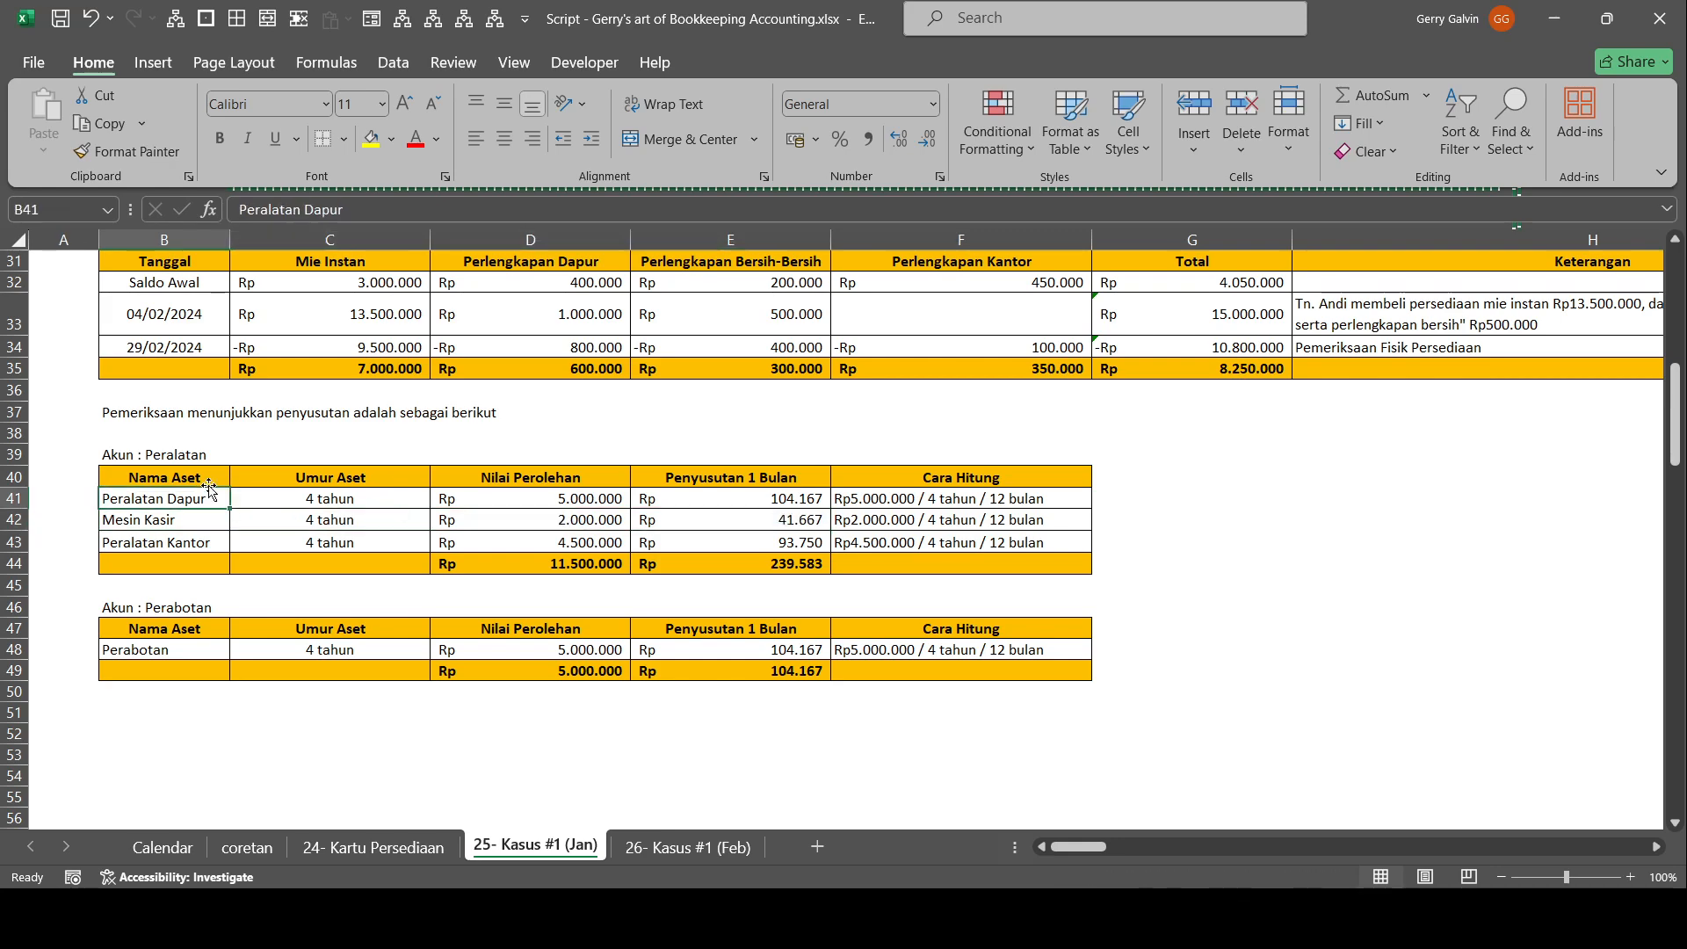
Try "Mesin Kasir Merk XXX, Tipe blabla" as the Mesin Kasir asset name in the Peralatan table, and cancel the entry.
{"action": "key", "text": "Down"}
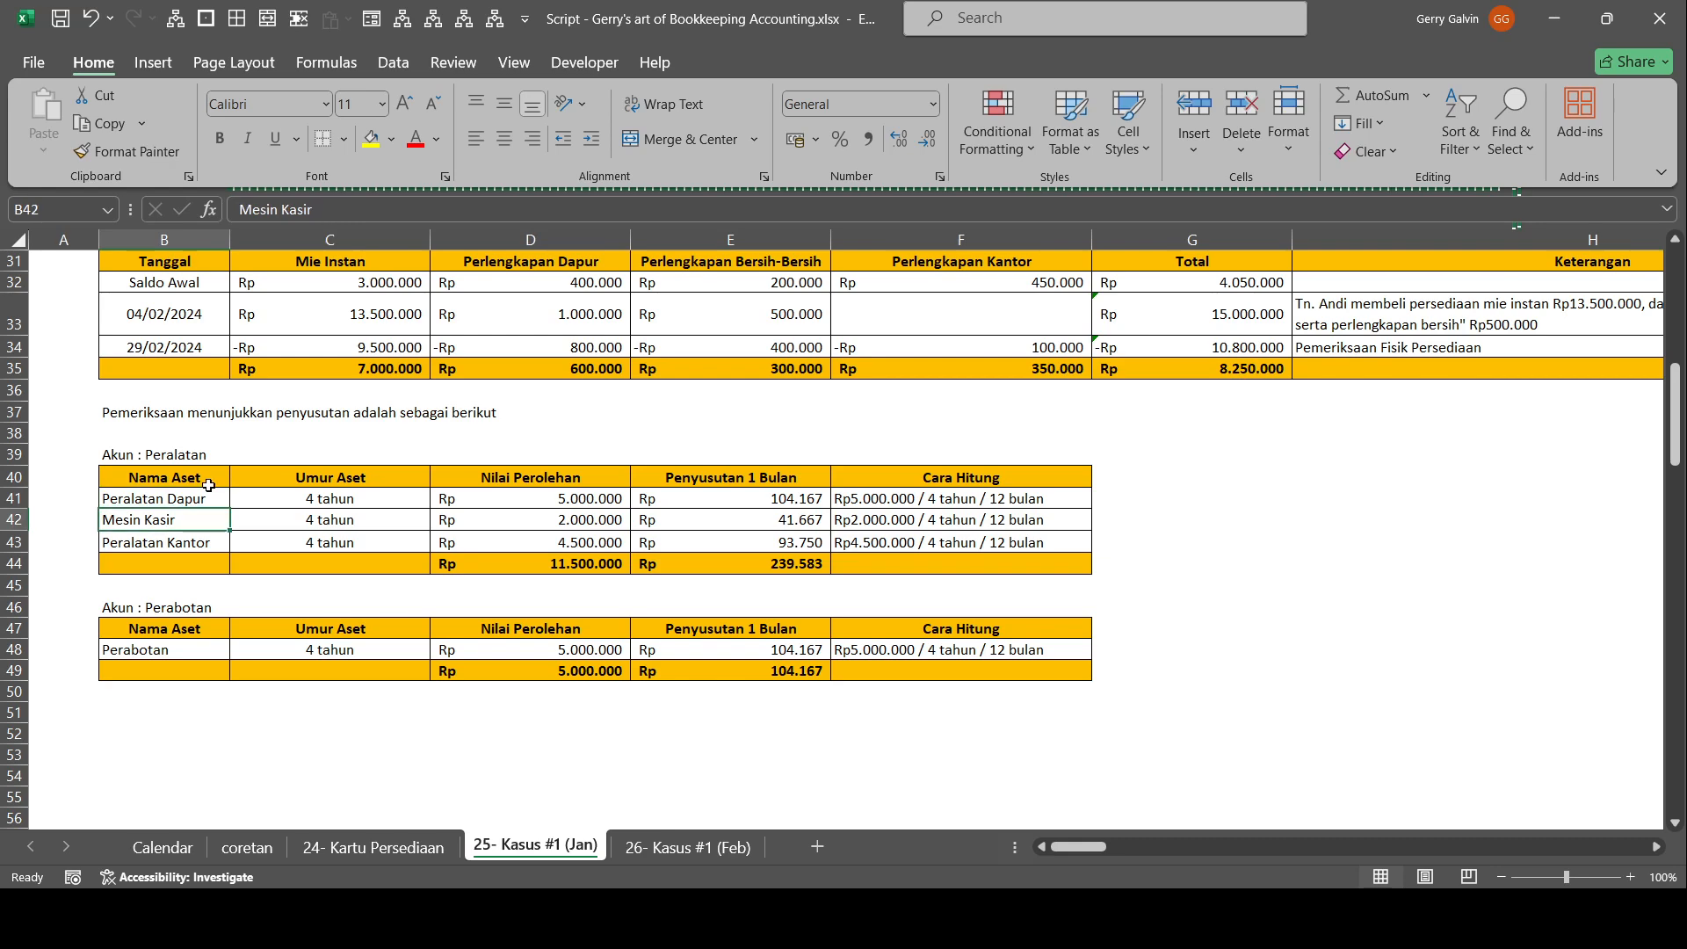
{"action": "type", "text": "Mesi"}
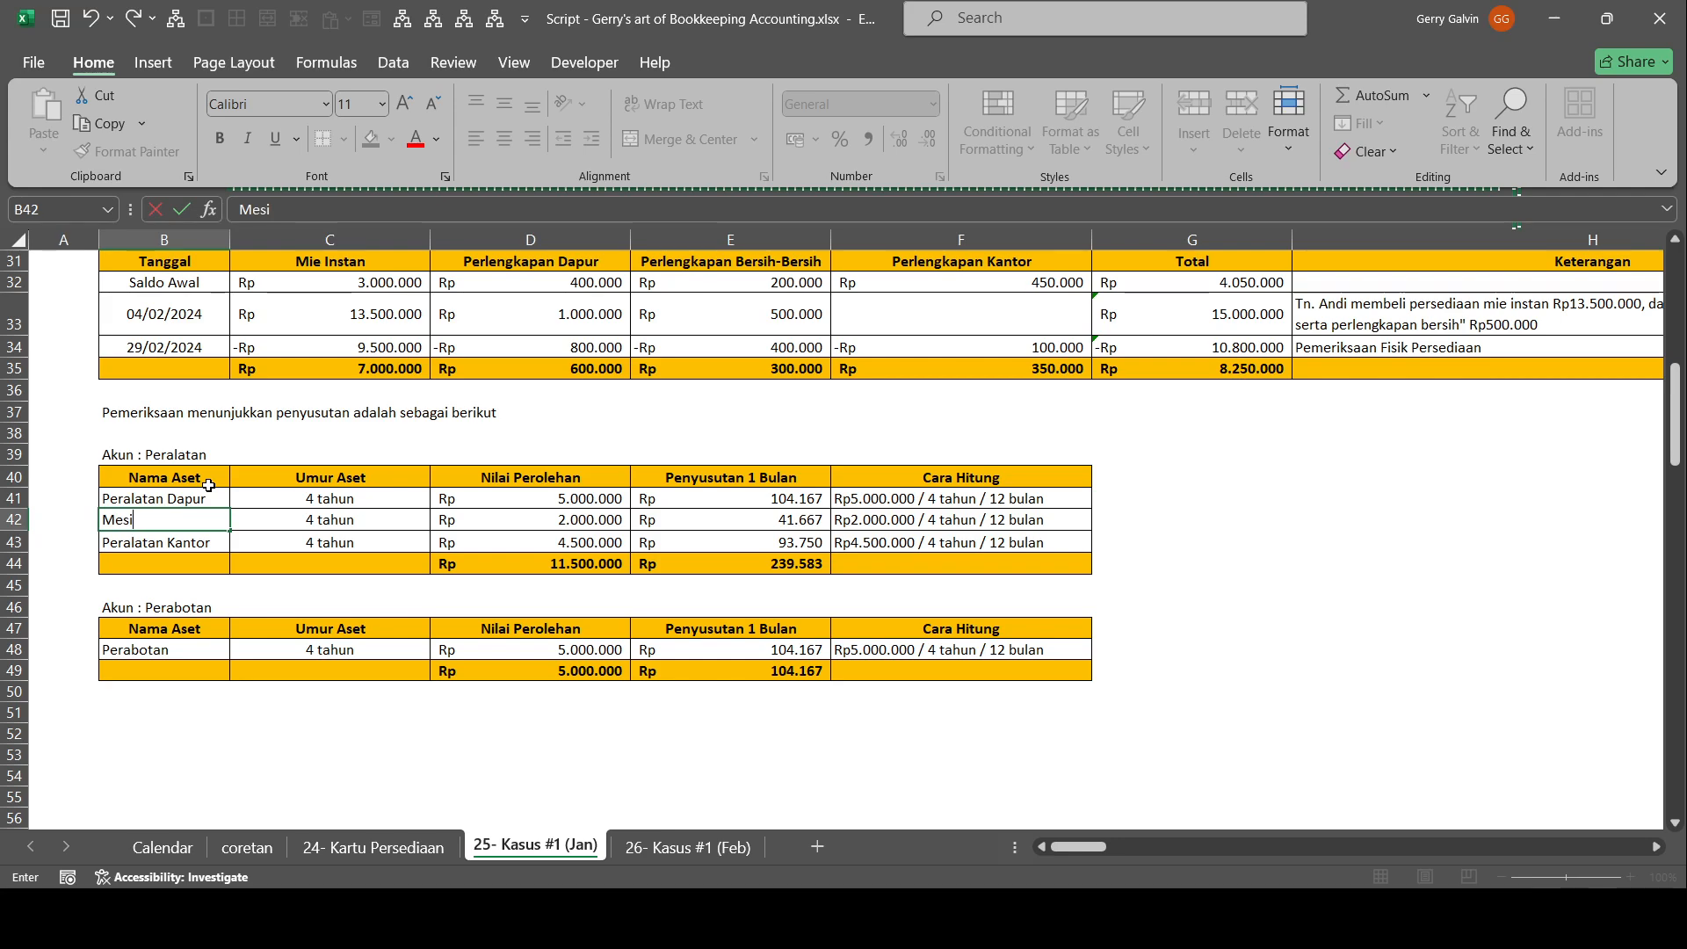
{"action": "type", "text": "n Kasin Merk XXX, Tipe blabla"}
{"action": "key", "text": "Escape"}
Try a specific name starting with "Komputer" in place of the Peralatan Kantor asset name, and cancel the entry.
{"action": "left_click", "coordinate": [210, 490]}
{"action": "key", "text": "Down"}
{"action": "key", "text": "Down"}
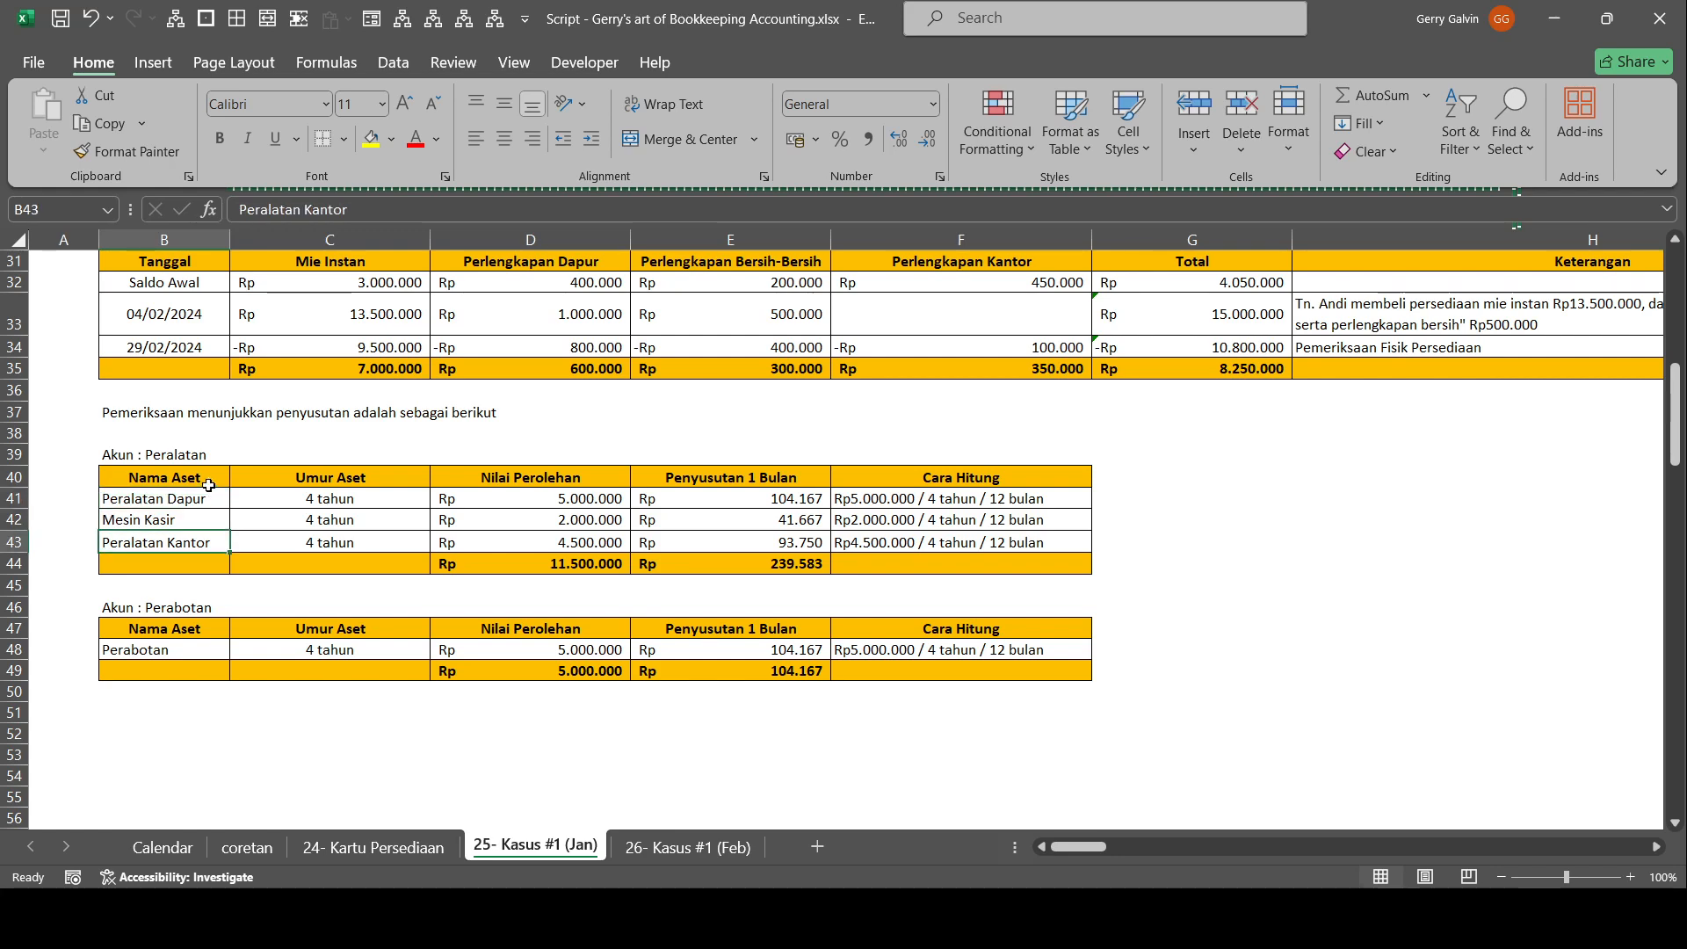
{"action": "type", "text": "Komputer"}
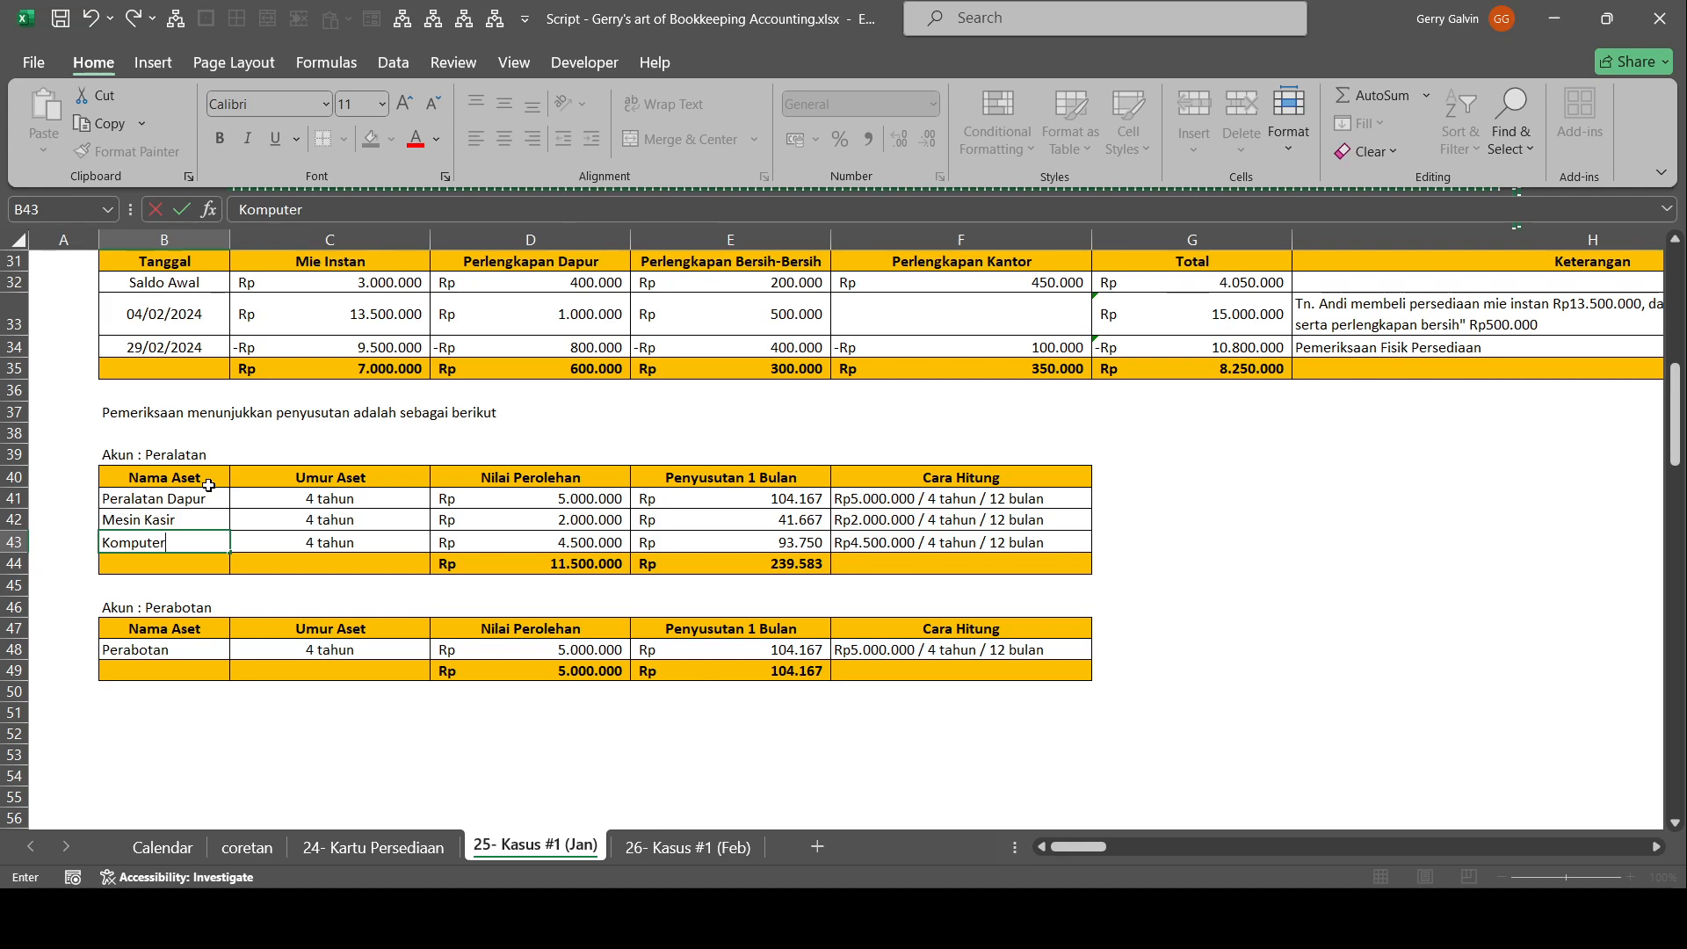
{"action": "type", "text": "AAAA"}
{"action": "key", "text": "Escape"}
Review the case's transaction list and the Peralatan and Perabotan depreciation tables, checking the Nilai Perolehan of Perabotan.
{"action": "scroll", "coordinate": [208, 485], "scroll_direction": "right", "scroll_amount": 10}
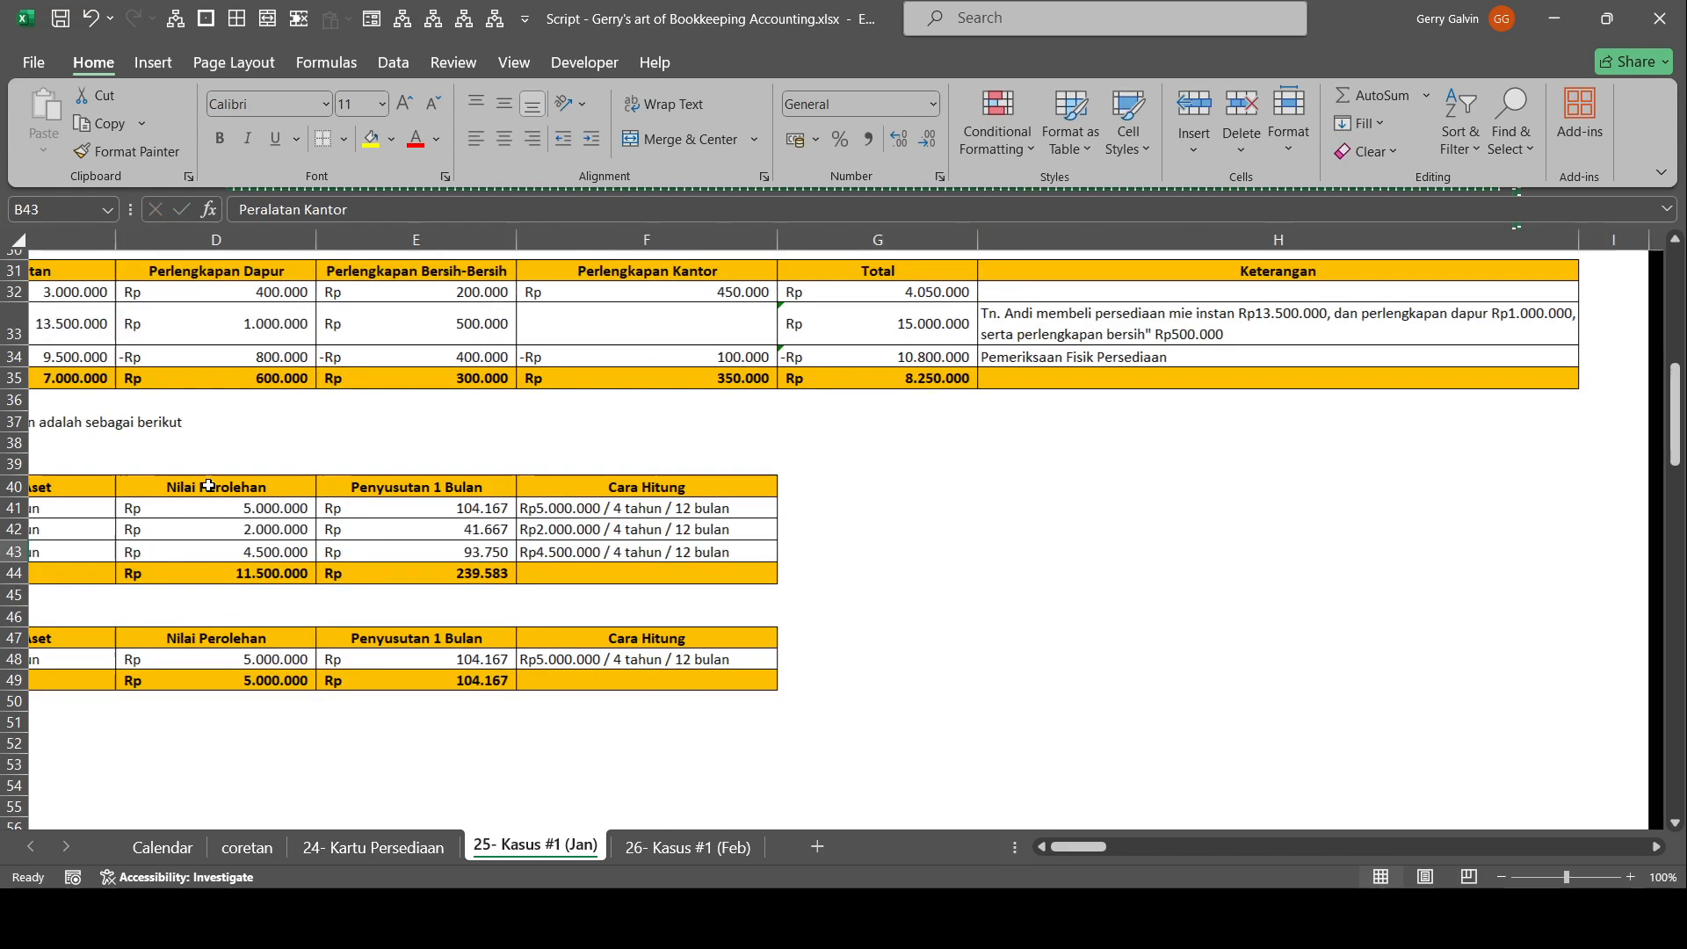
{"action": "scroll", "coordinate": [208, 485], "scroll_direction": "up", "scroll_amount": 10}
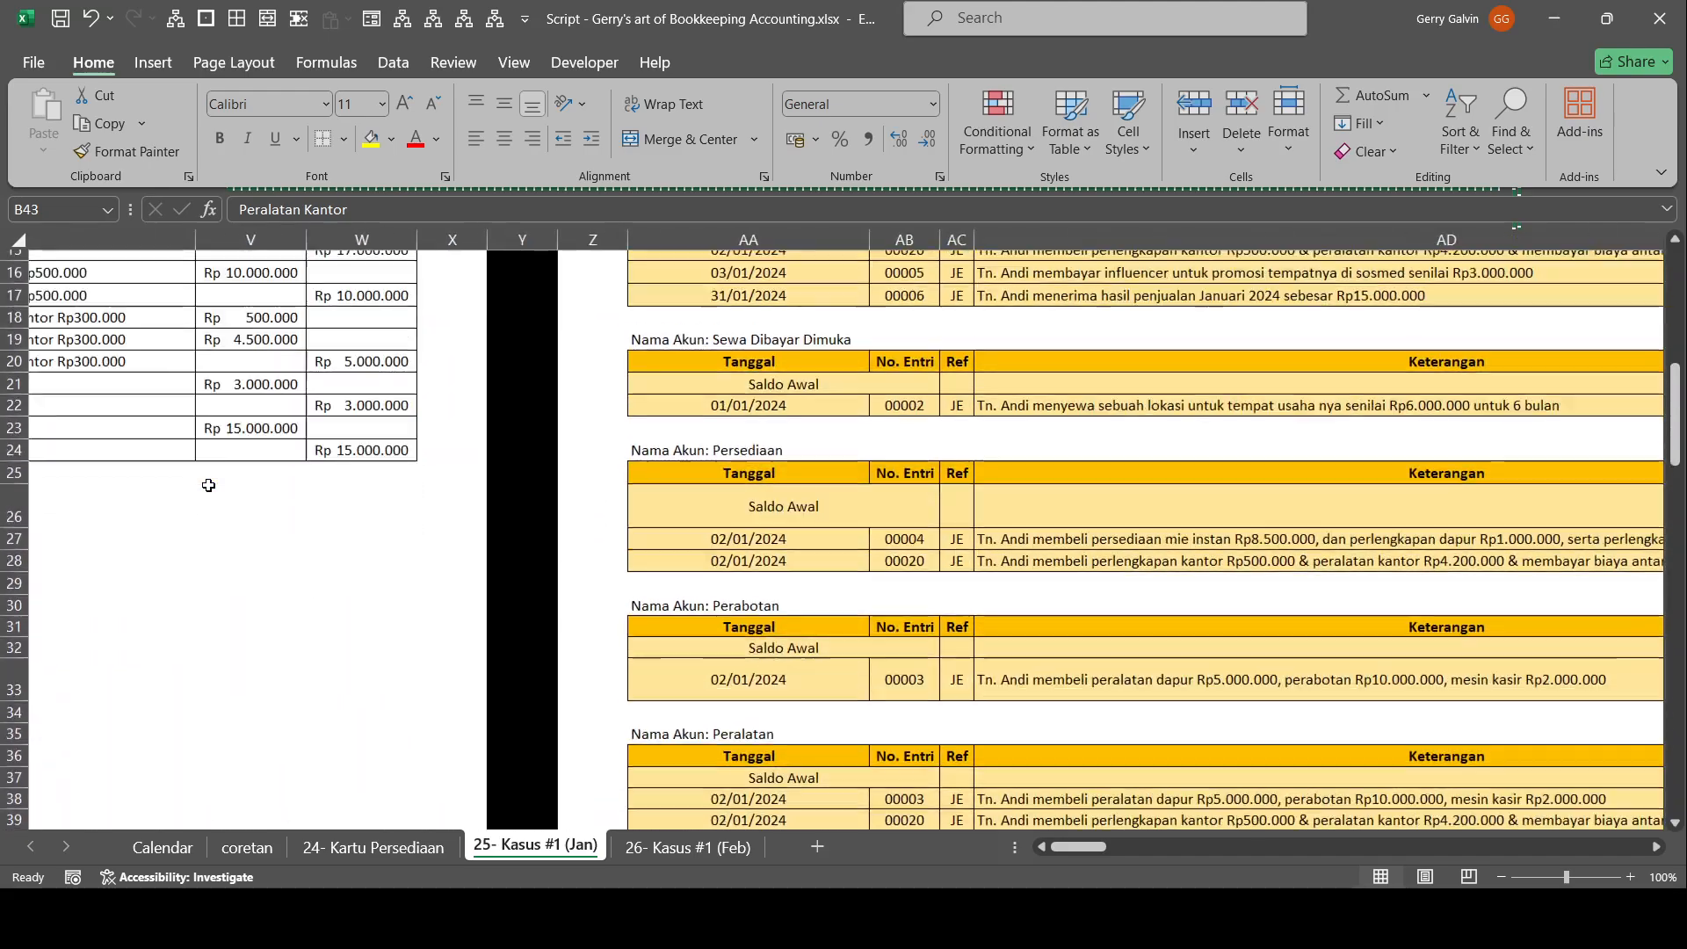
{"action": "scroll", "coordinate": [208, 485], "scroll_direction": "left", "scroll_amount": 10}
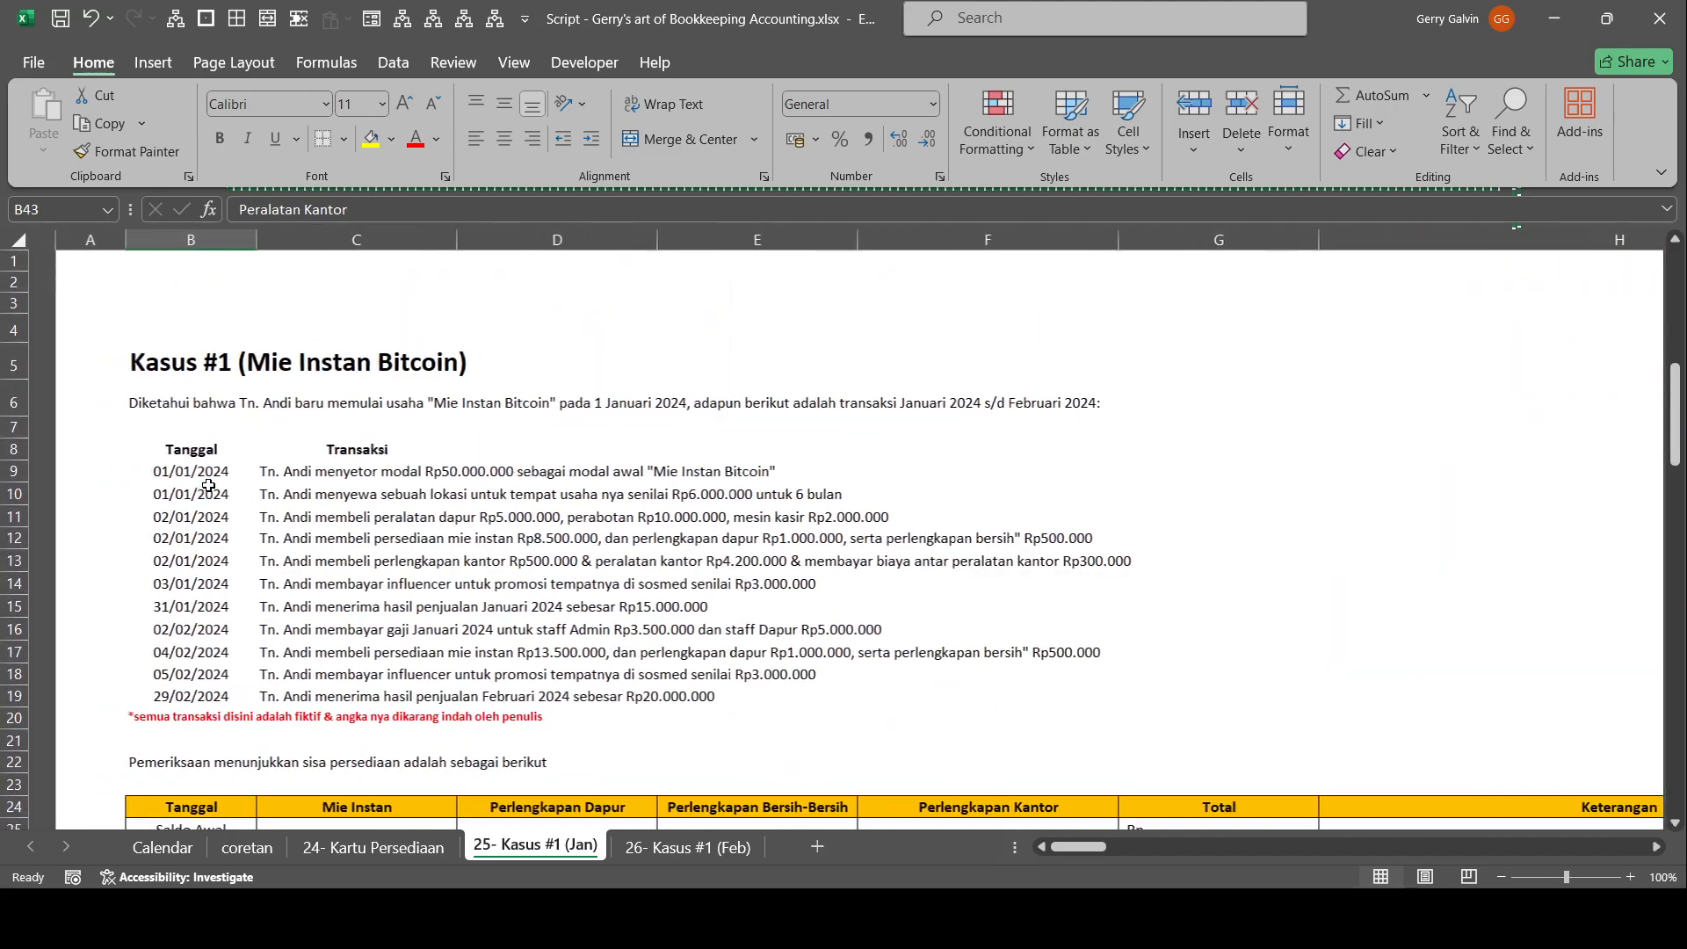
{"action": "scroll", "coordinate": [209, 485], "scroll_direction": "down", "scroll_amount": 13}
{"action": "scroll", "coordinate": [208, 485], "scroll_direction": "up", "scroll_amount": 1}
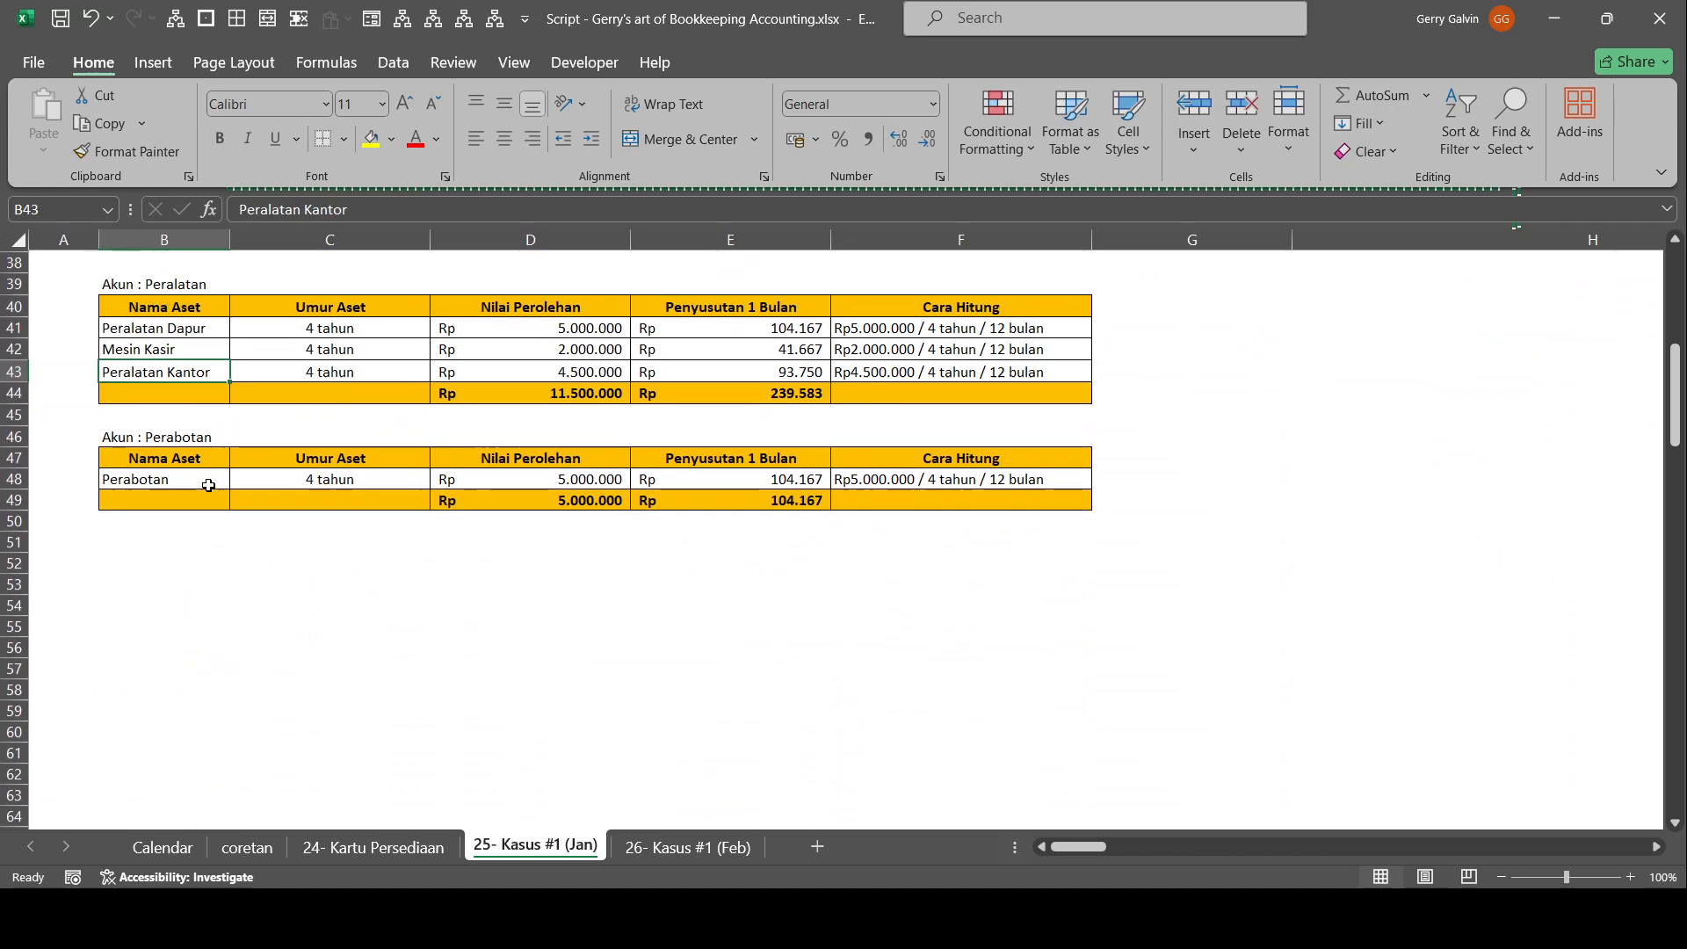
{"action": "left_click", "coordinate": [486, 503]}
{"action": "scroll", "coordinate": [486, 507], "scroll_direction": "up", "scroll_amount": 1}
{"action": "key", "text": "Up"}
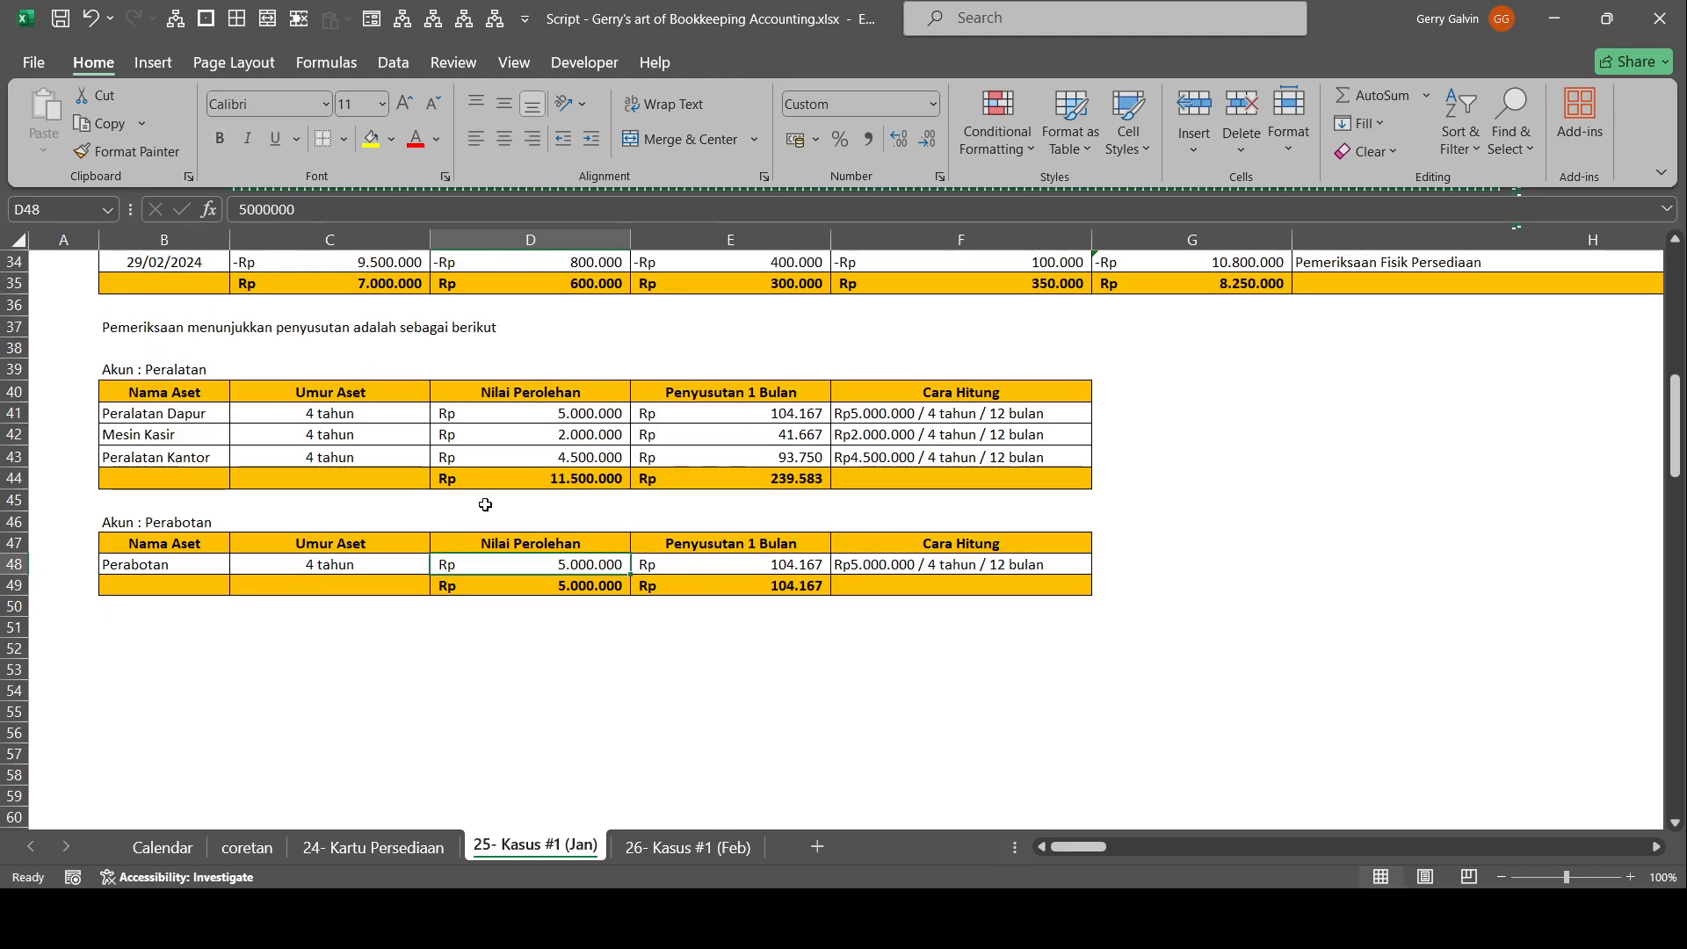
{"action": "scroll", "coordinate": [485, 504], "scroll_direction": "up", "scroll_amount": 11}
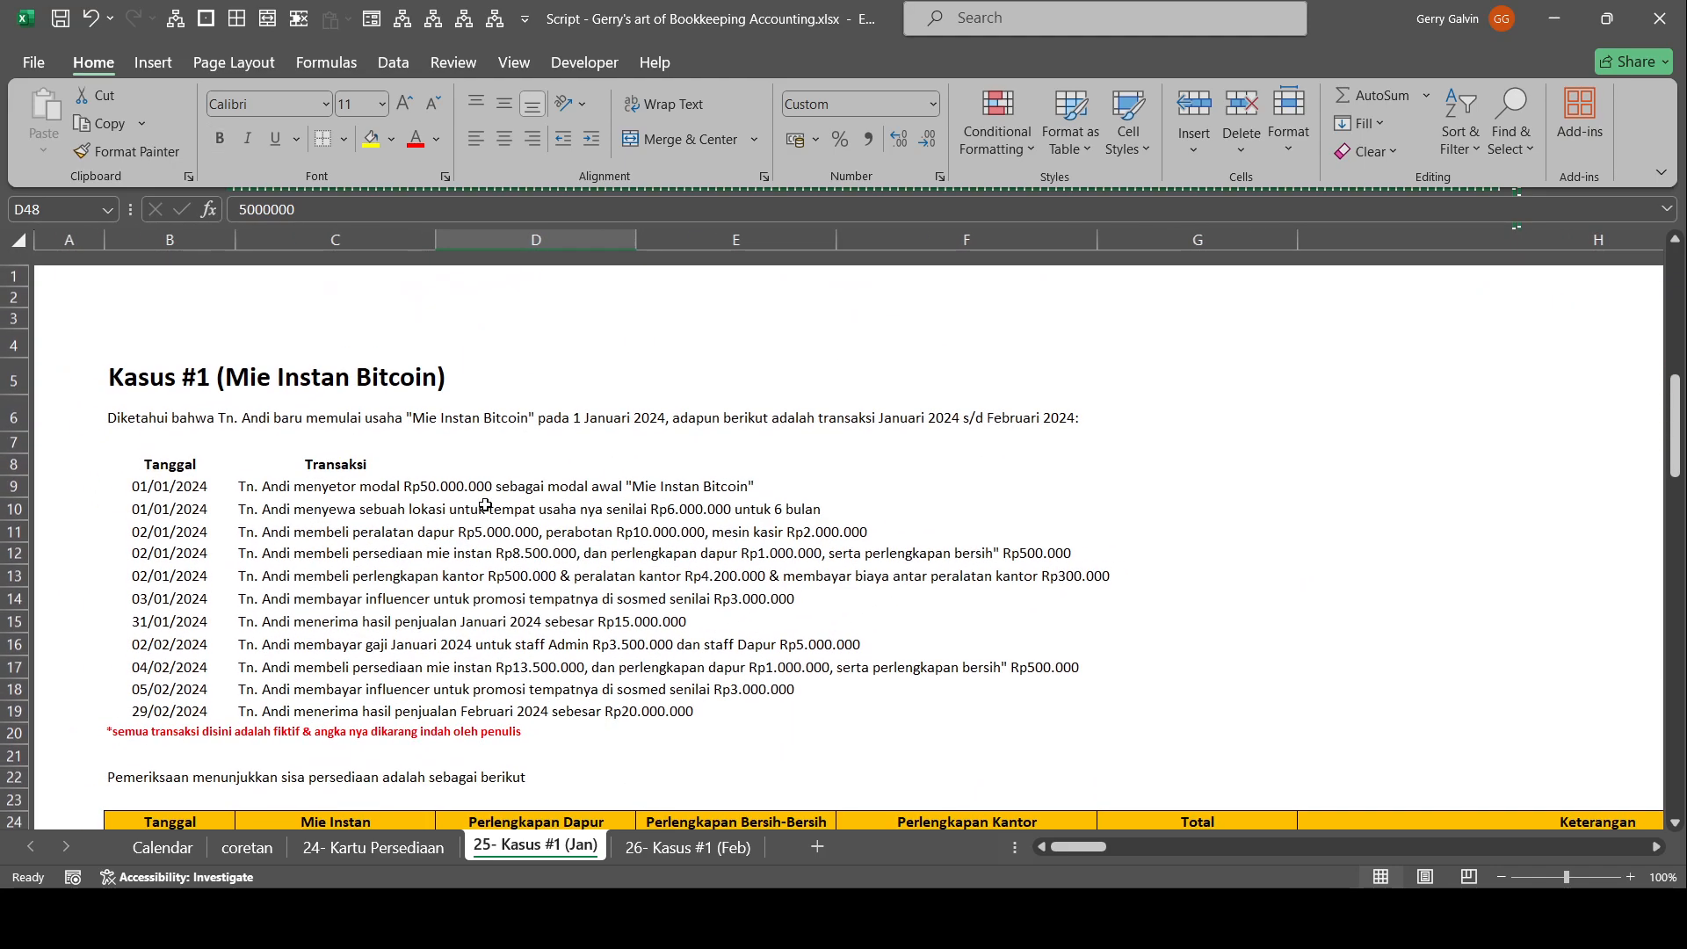
{"action": "scroll", "coordinate": [485, 504], "scroll_direction": "down", "scroll_amount": 1}
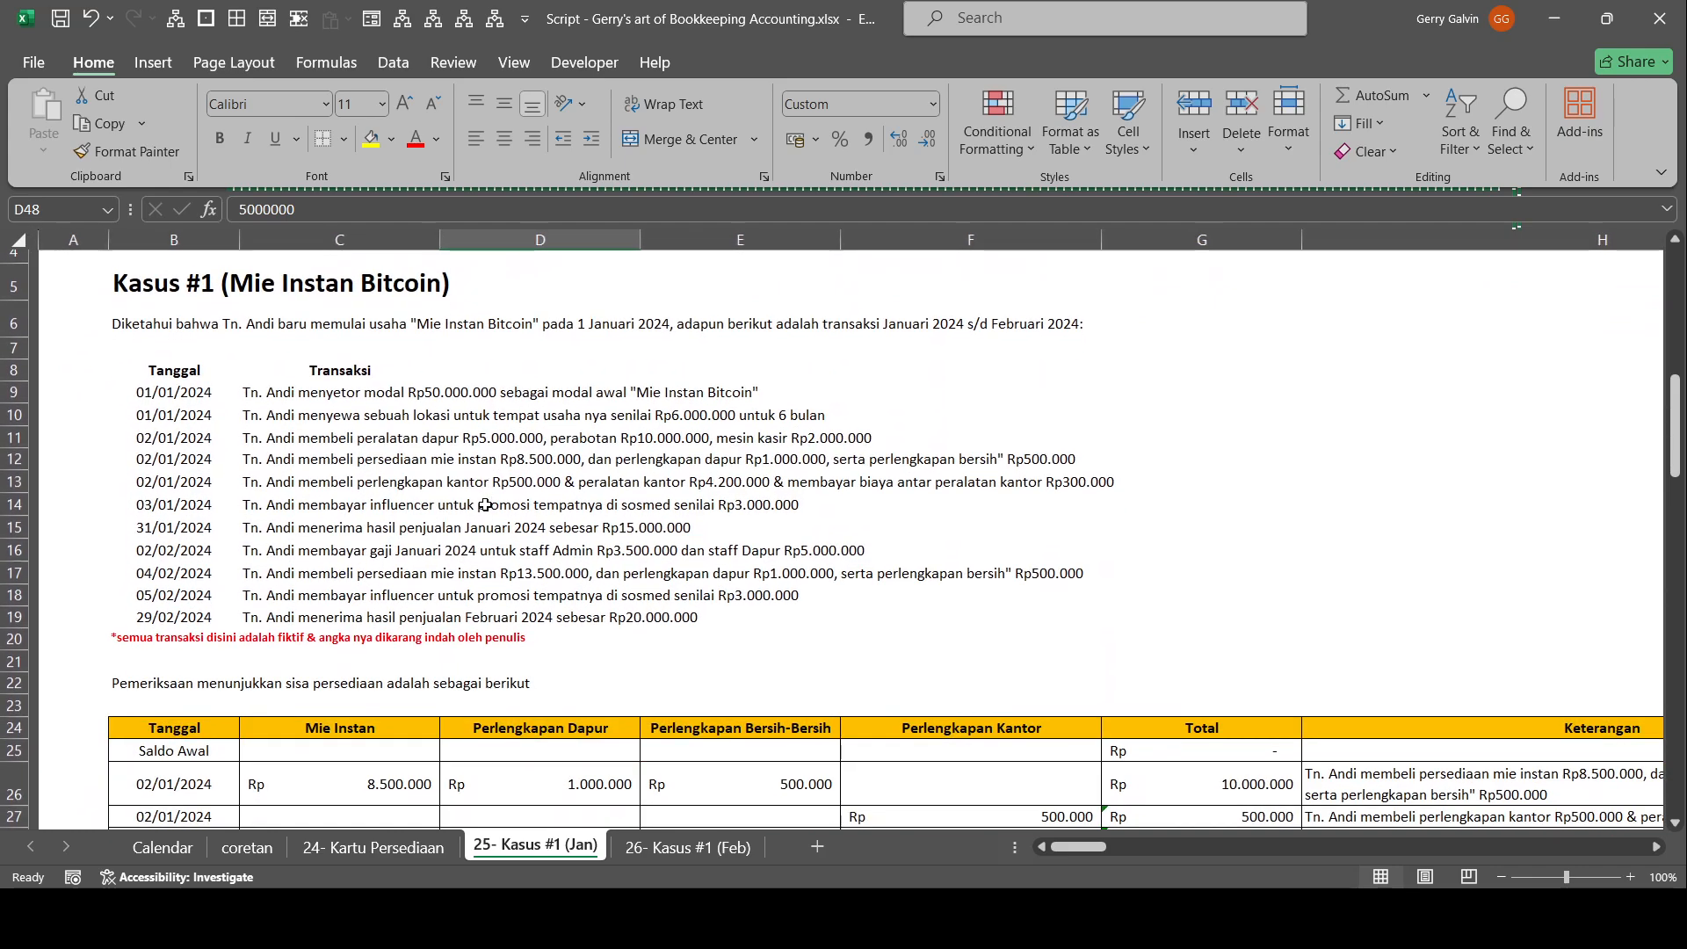
{"action": "scroll", "coordinate": [485, 505], "scroll_direction": "down", "scroll_amount": 1}
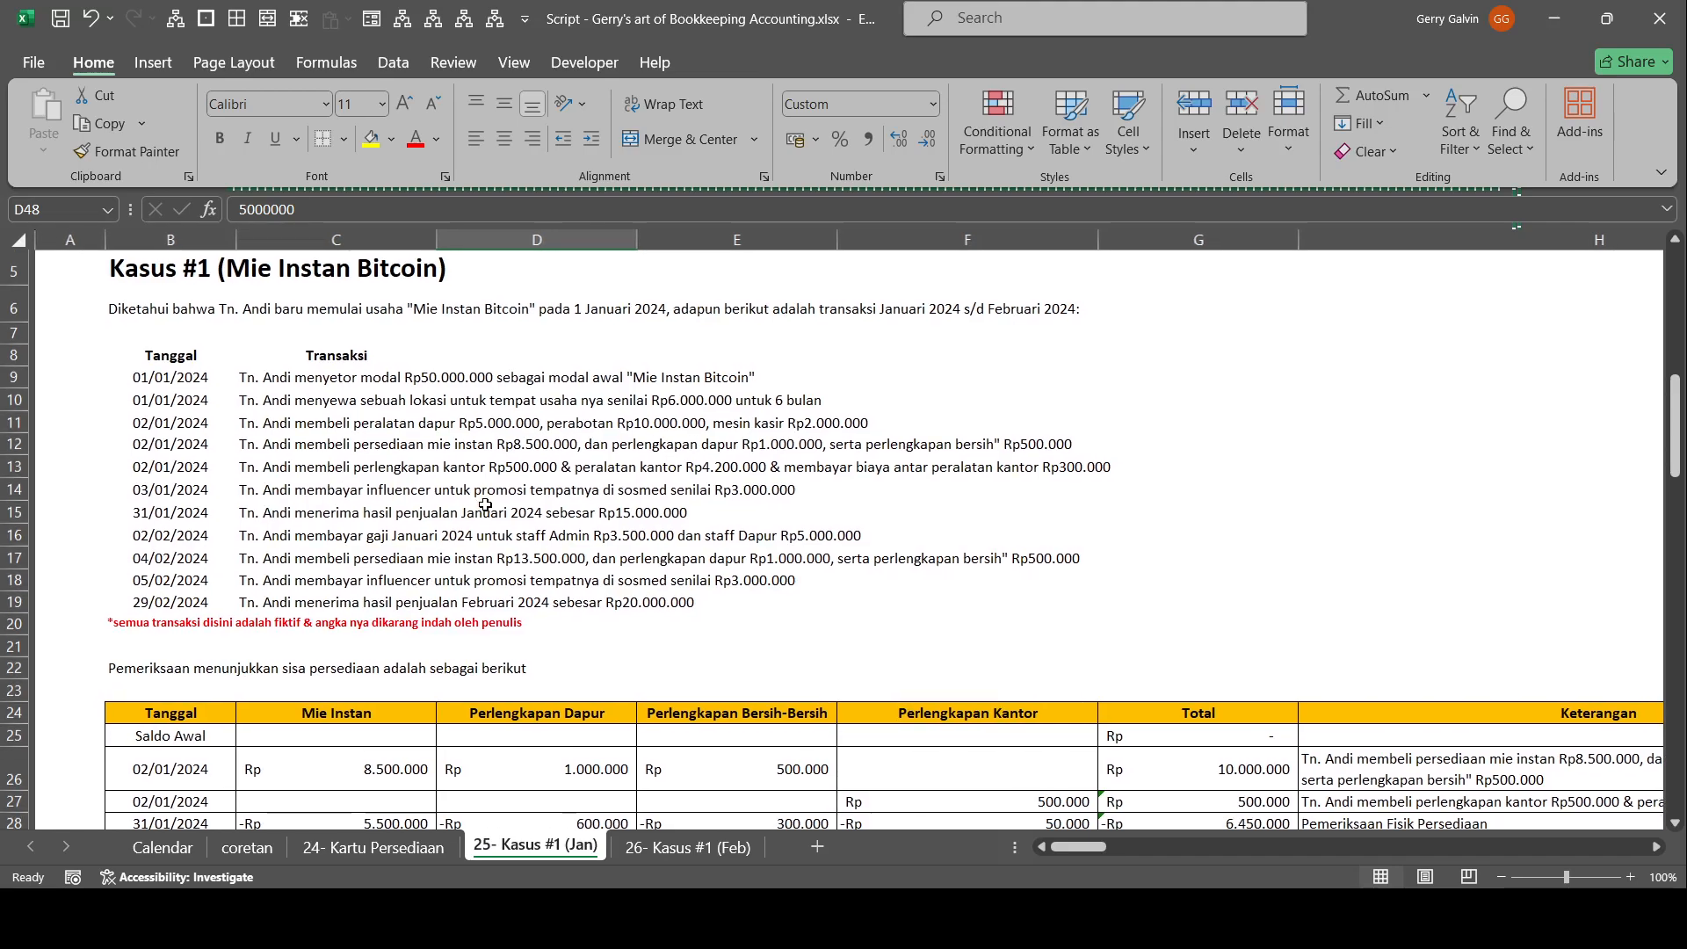
{"action": "scroll", "coordinate": [485, 504], "scroll_direction": "down", "scroll_amount": 9}
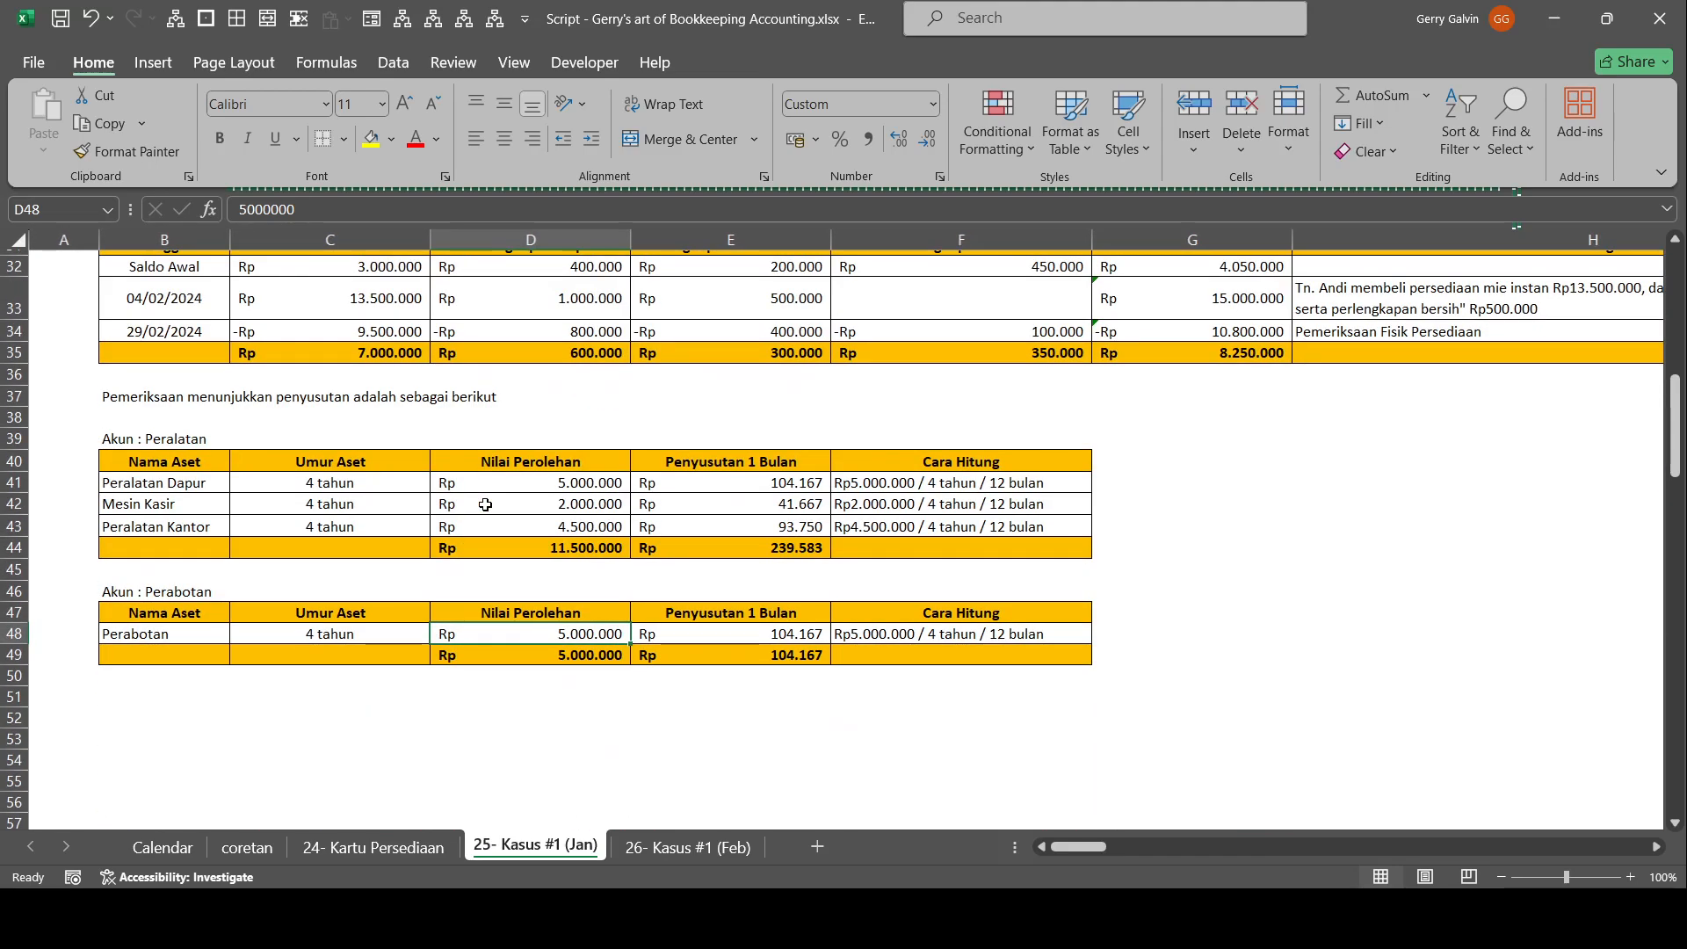
Set Perabotan's Nilai Perolehan to 10000000 in the Perabotan depreciation table and check its Penyusutan 1 Bulan formula.
{"action": "type", "text": "10.000."}
{"action": "type", "text": "00"}
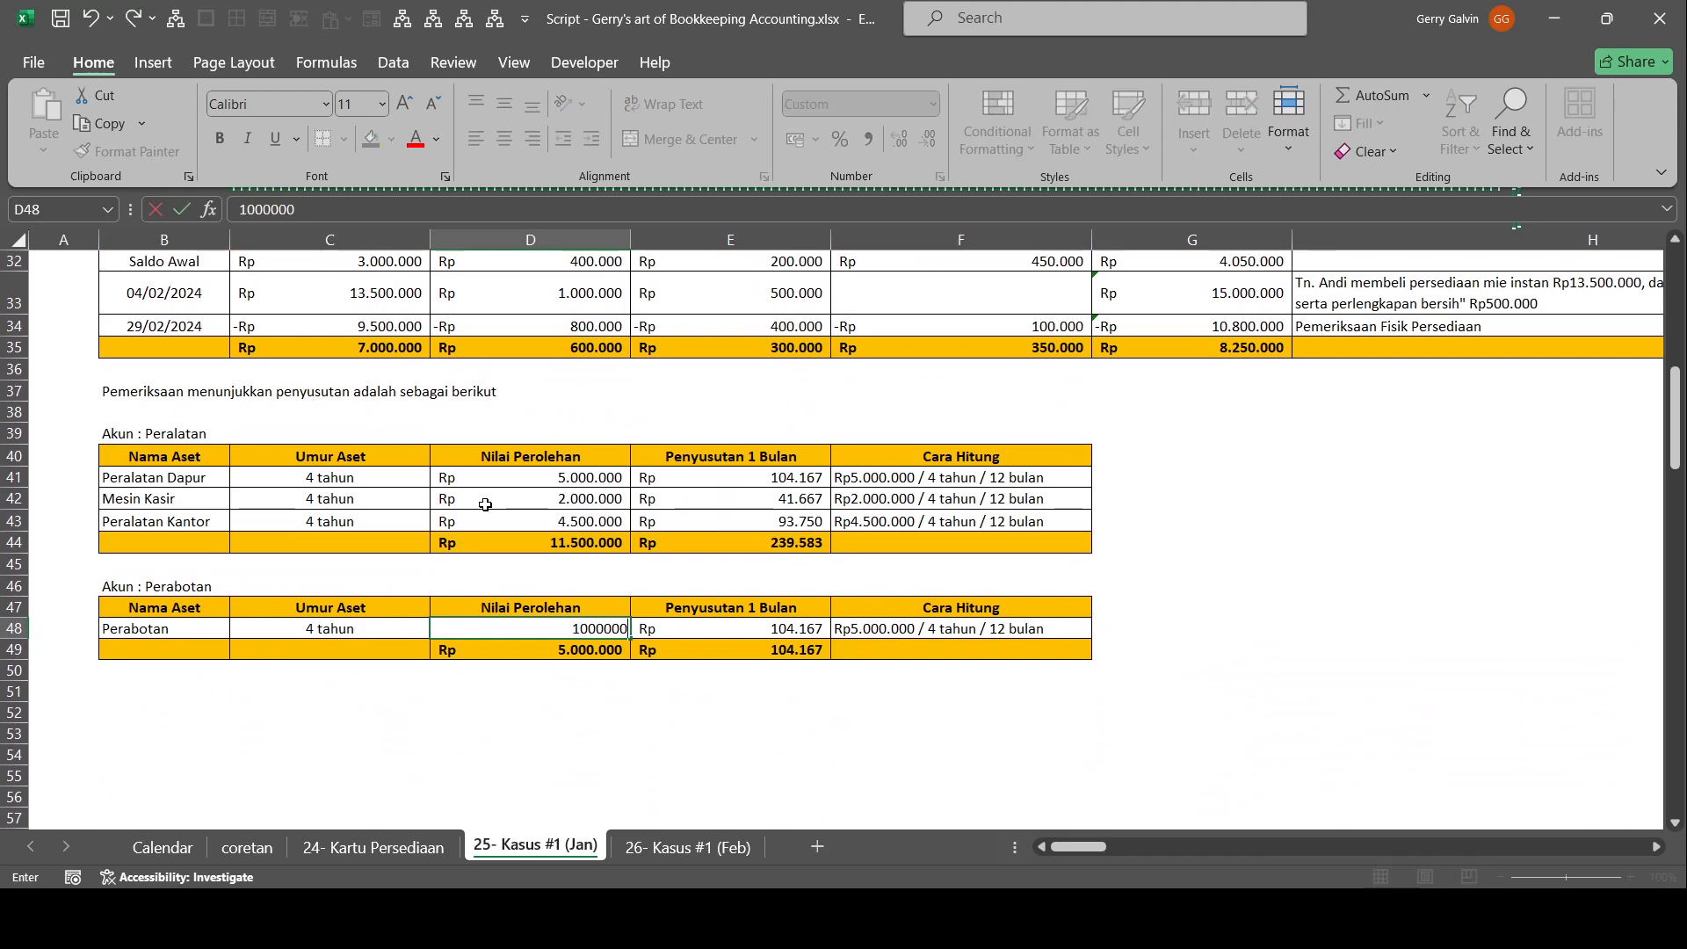
{"action": "type", "text": "0"}
{"action": "key", "text": "Tab"}
{"action": "key", "text": "F2"}
{"action": "key", "text": "Escape"}
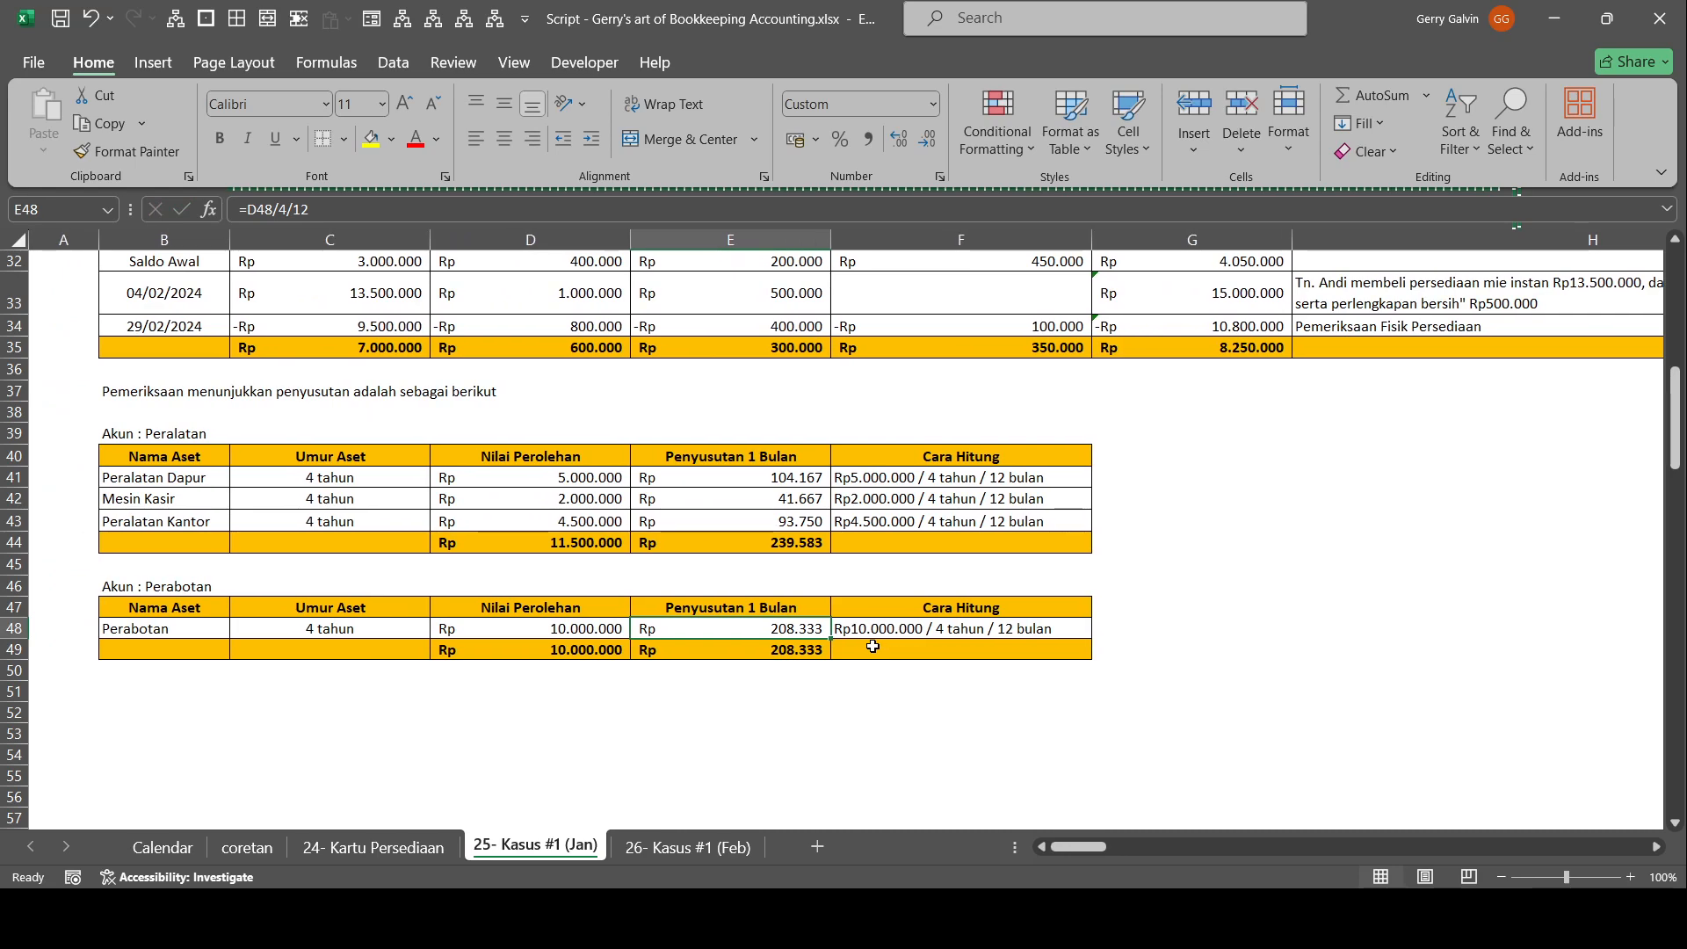
{"action": "key", "text": "Left"}
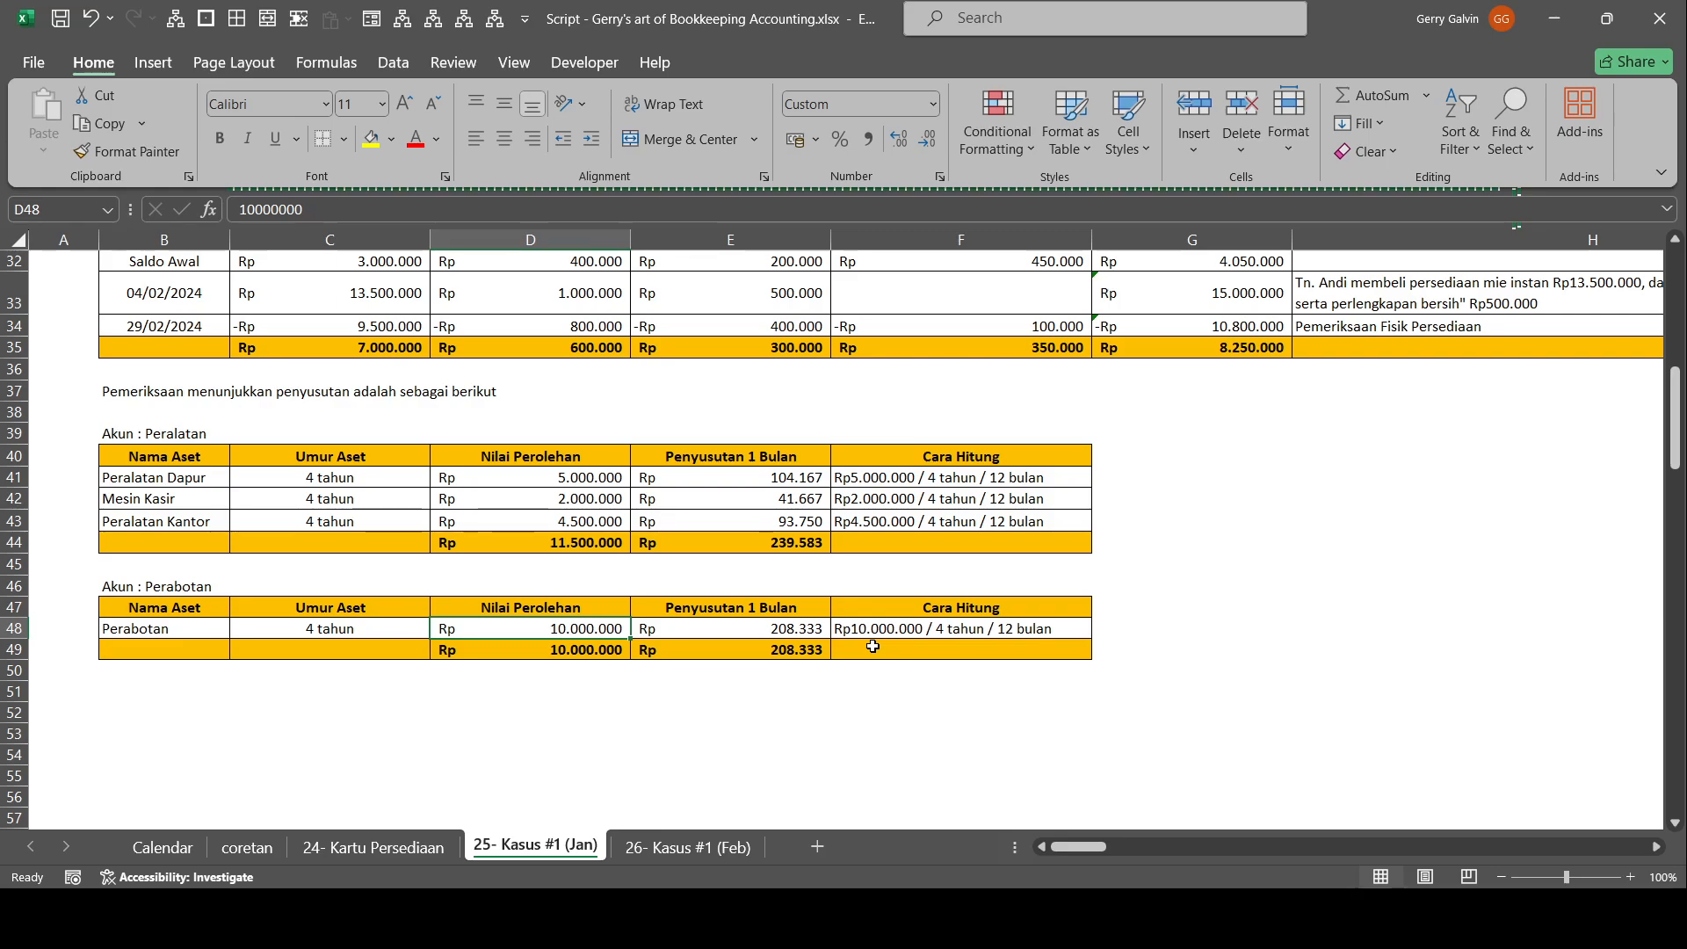
Compare the inventory and Peralatan tables with Perabotan's row, checking its Cara Hitung formula and Nilai Perolehan.
{"action": "scroll", "coordinate": [1008, 570], "scroll_direction": "up", "scroll_amount": 8}
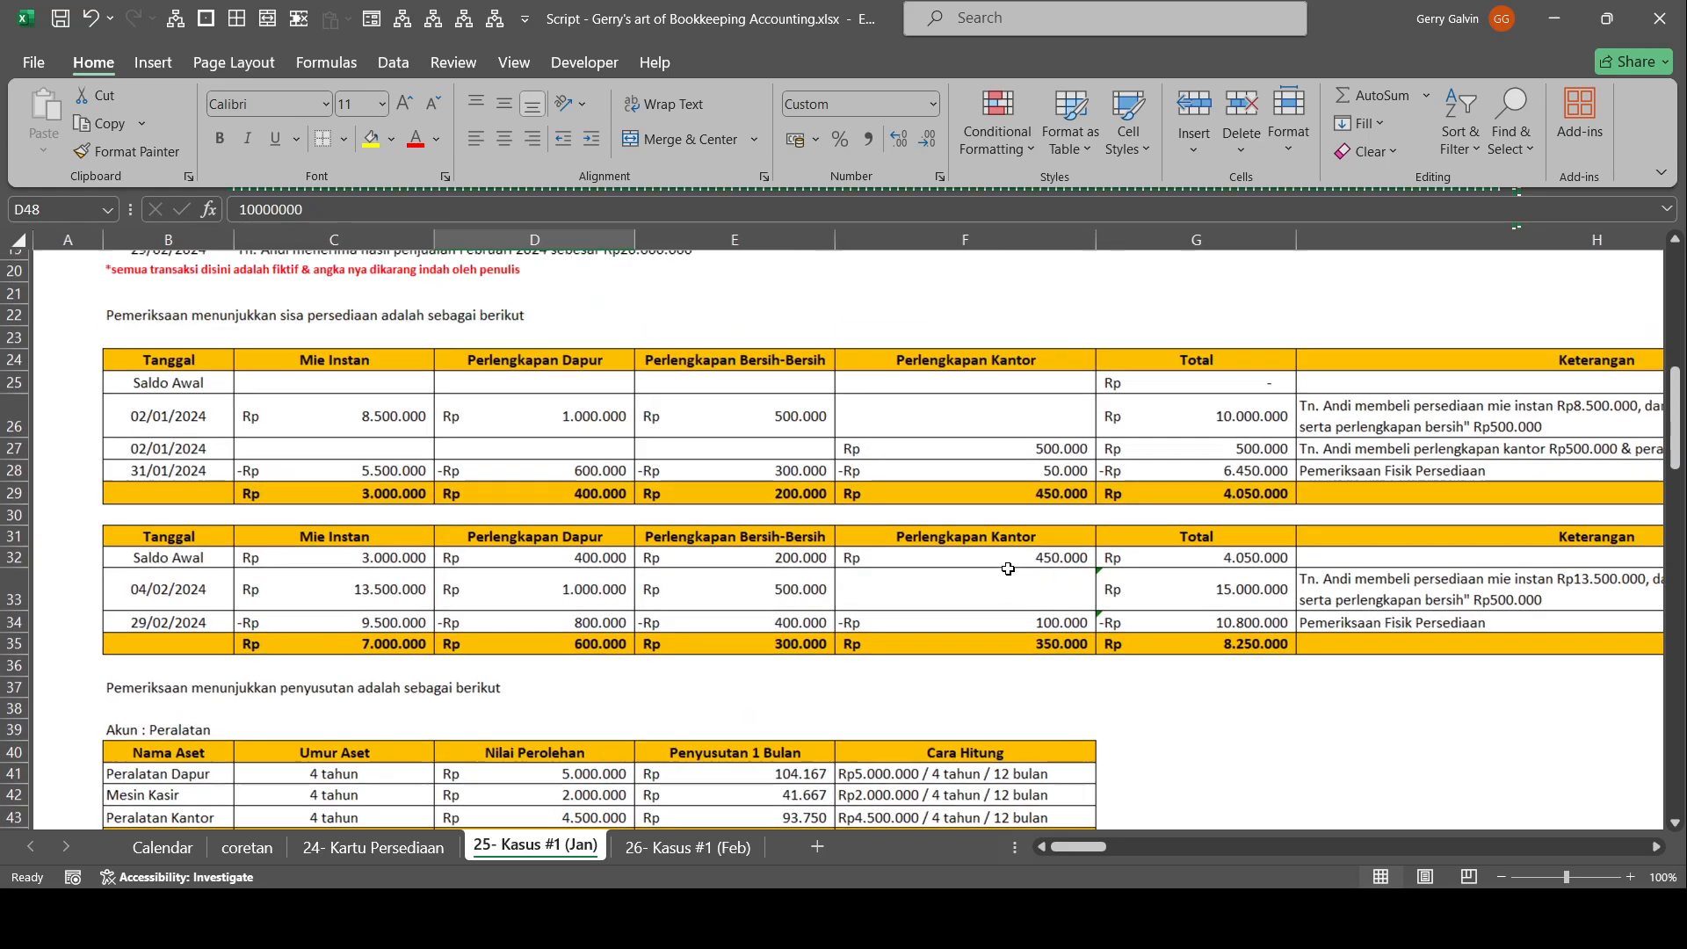
{"action": "scroll", "coordinate": [1008, 570], "scroll_direction": "down", "scroll_amount": 10}
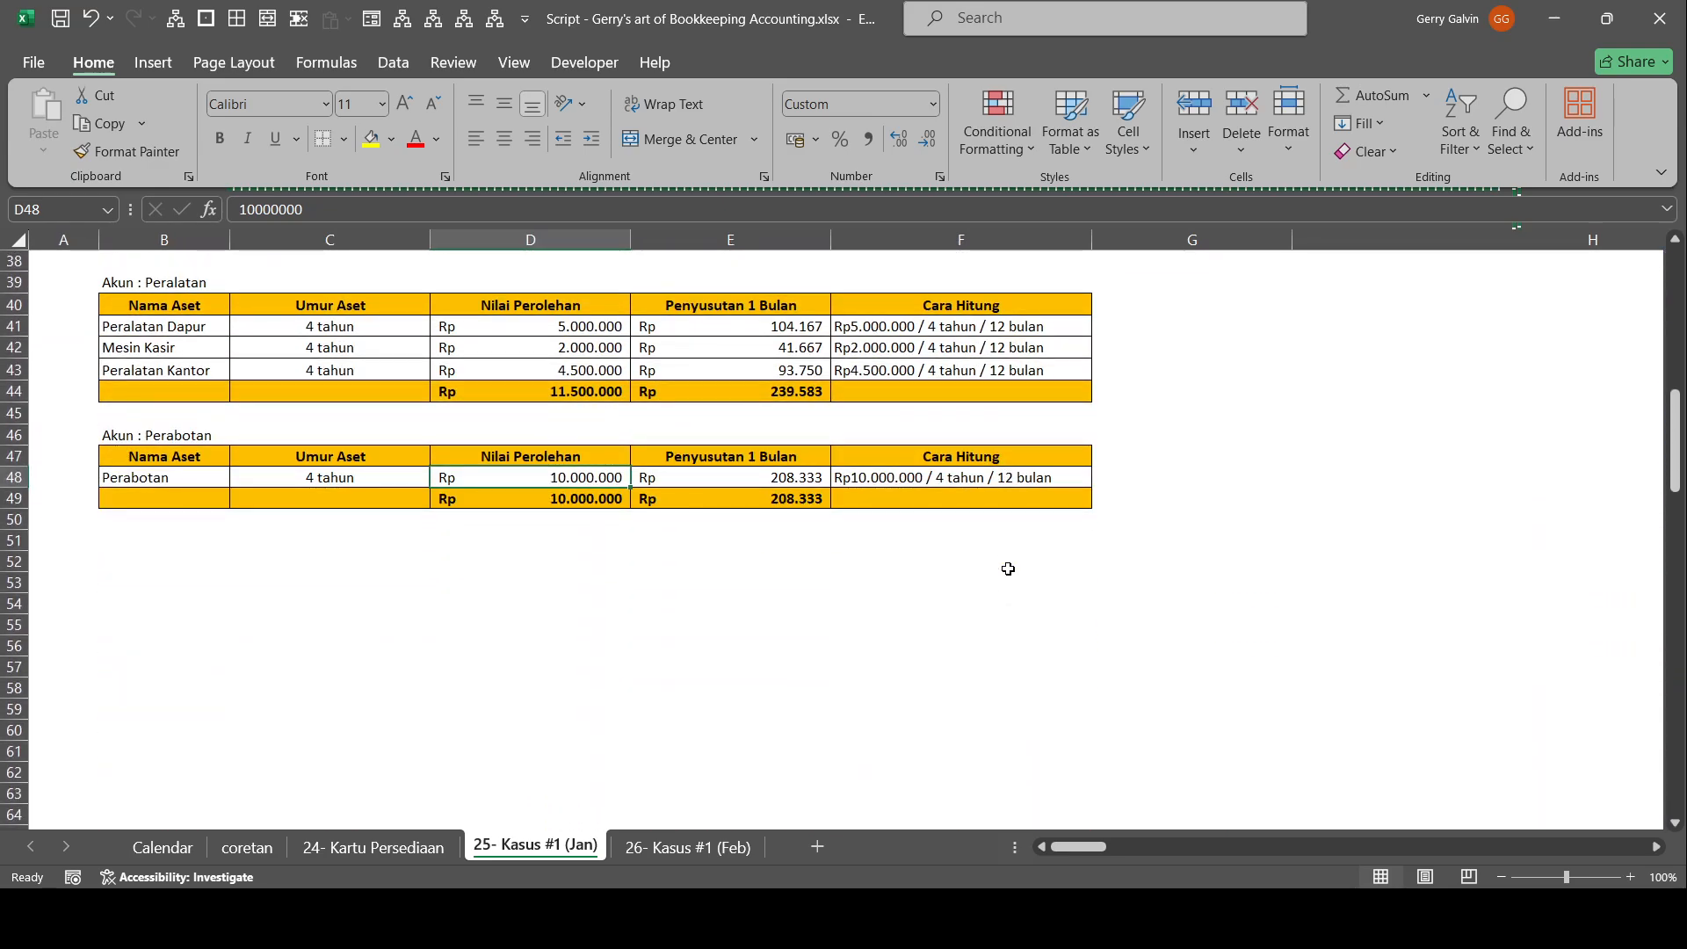
{"action": "left_click", "coordinate": [1032, 479]}
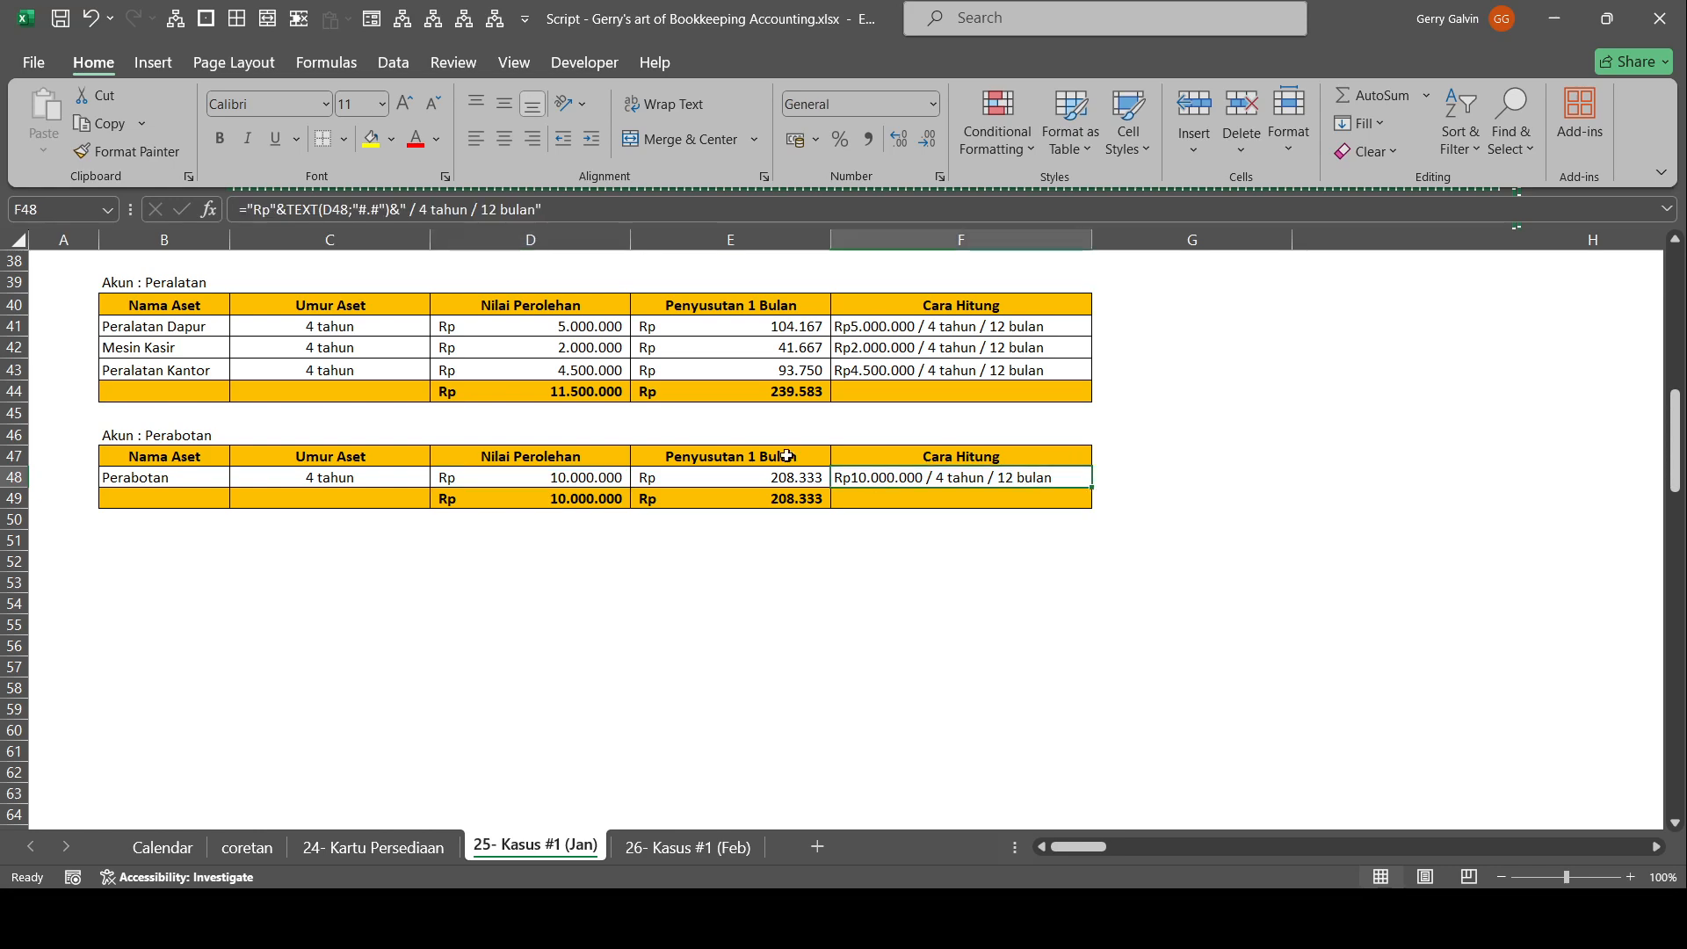
{"action": "left_click", "coordinate": [489, 480]}
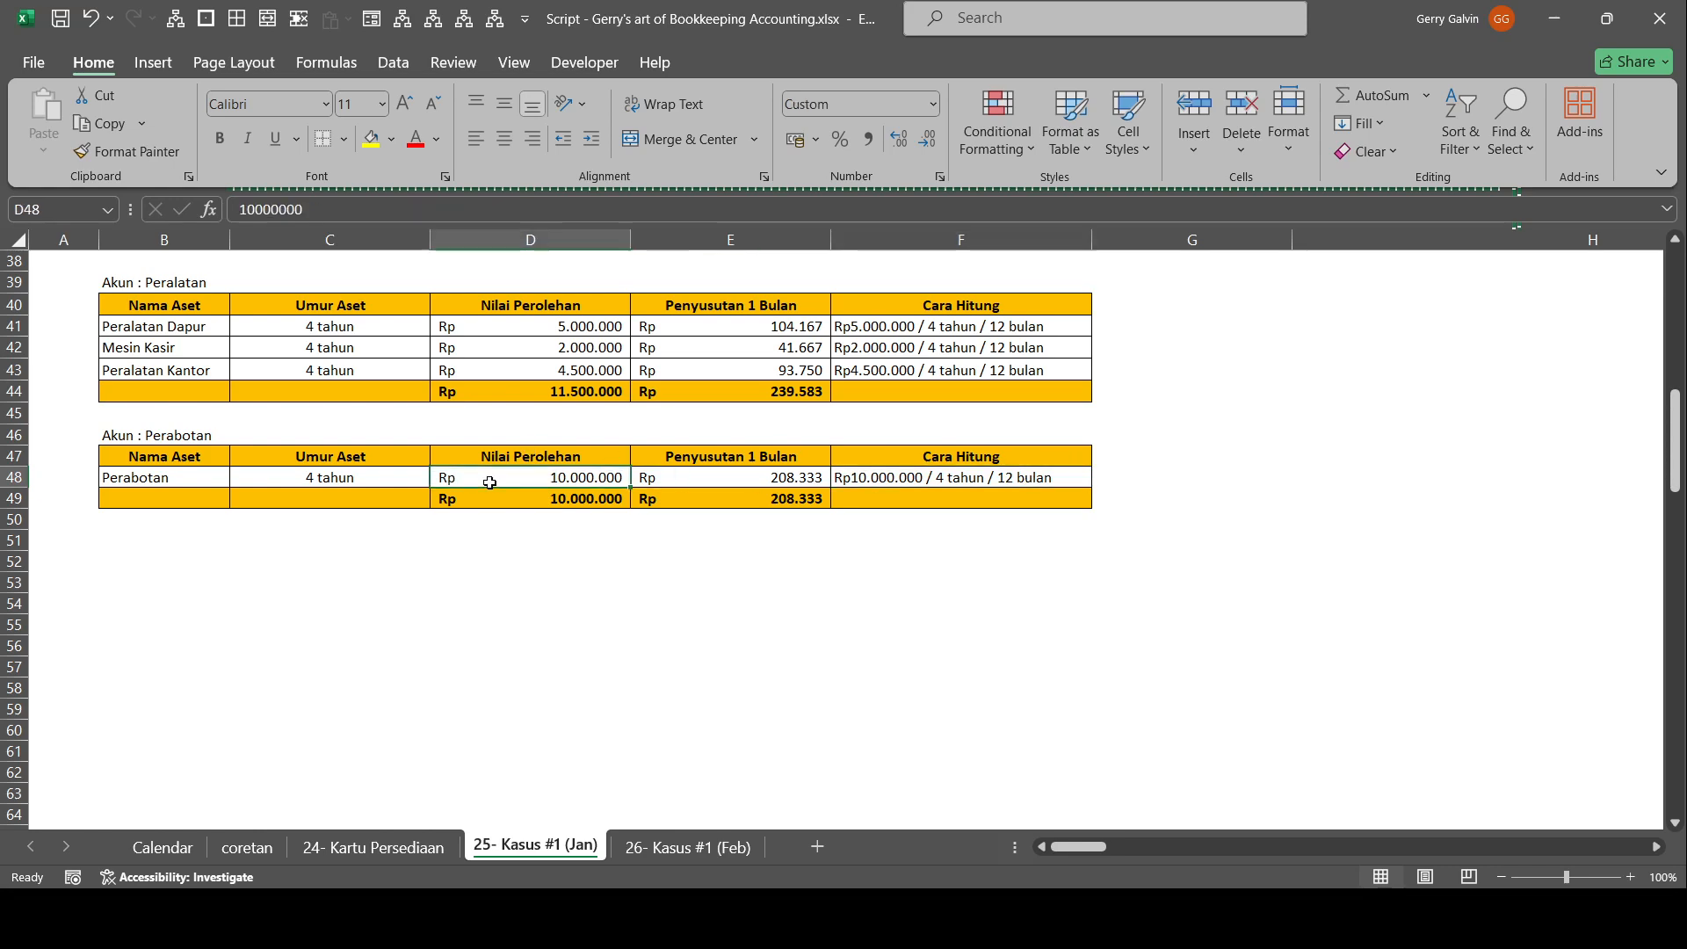
{"action": "scroll", "coordinate": [489, 484], "scroll_direction": "up", "scroll_amount": 1}
{"action": "scroll", "coordinate": [489, 483], "scroll_direction": "down", "scroll_amount": 1}
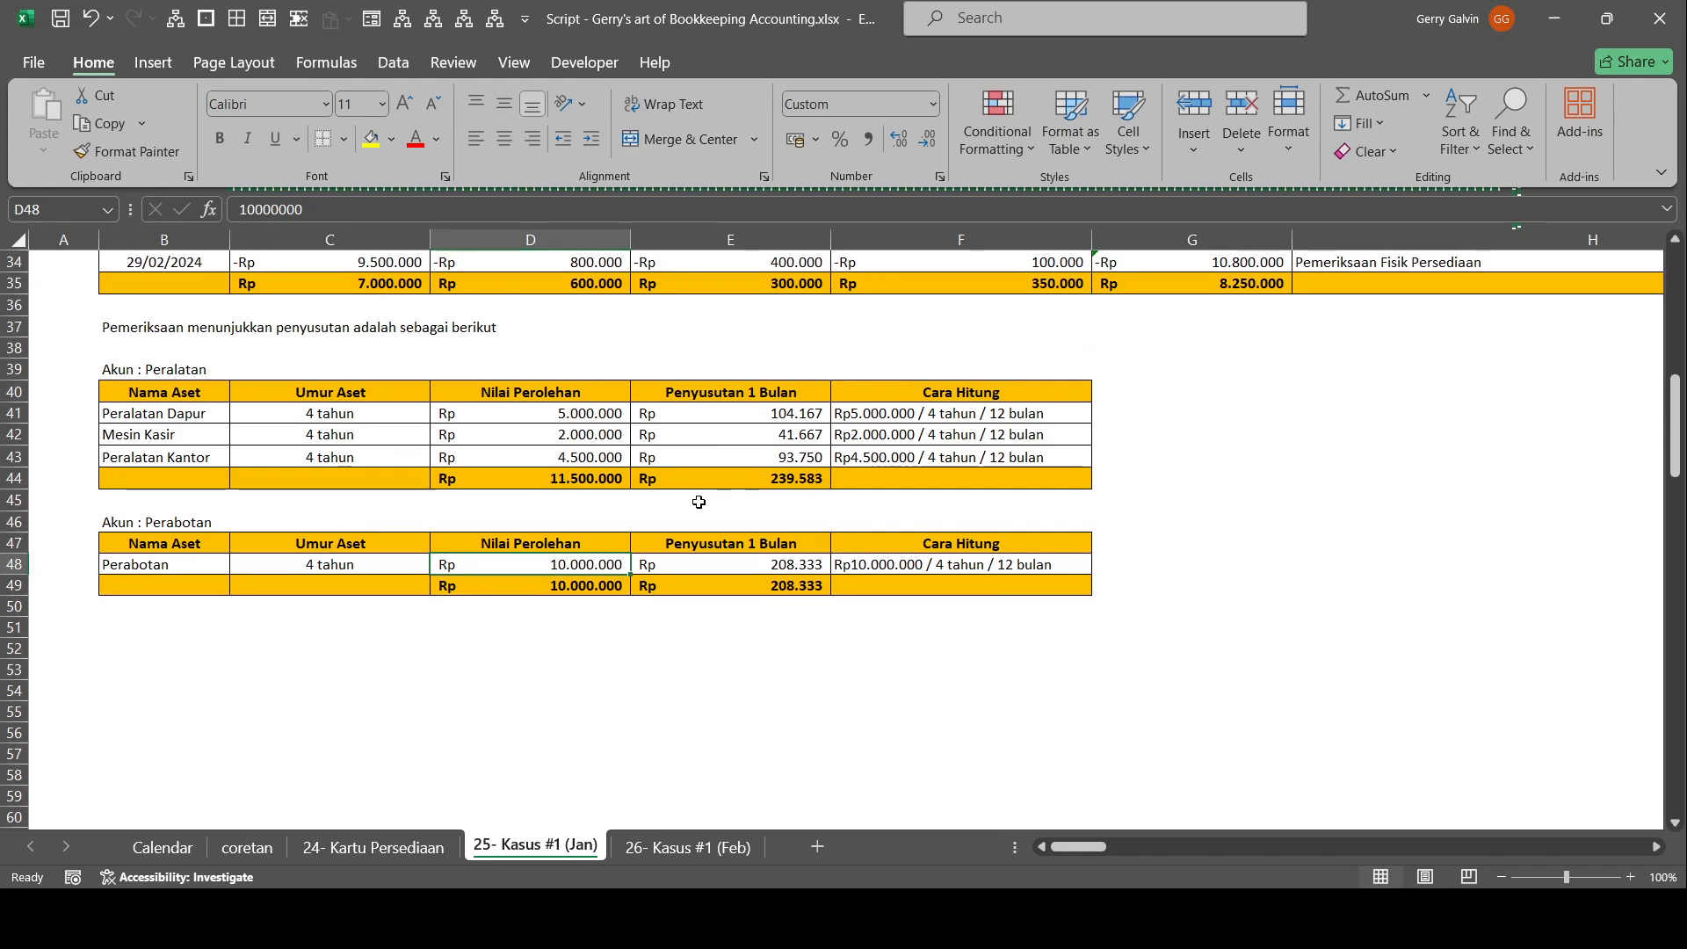
Link the Beban Penyusutan Perabotan debit in adjusting entry 00014 to Perabotan's Penyusutan 1 Bulan in the depreciation table.
{"action": "scroll", "coordinate": [683, 502], "scroll_direction": "up", "scroll_amount": 3}
{"action": "scroll", "coordinate": [683, 502], "scroll_direction": "left", "scroll_amount": 2}
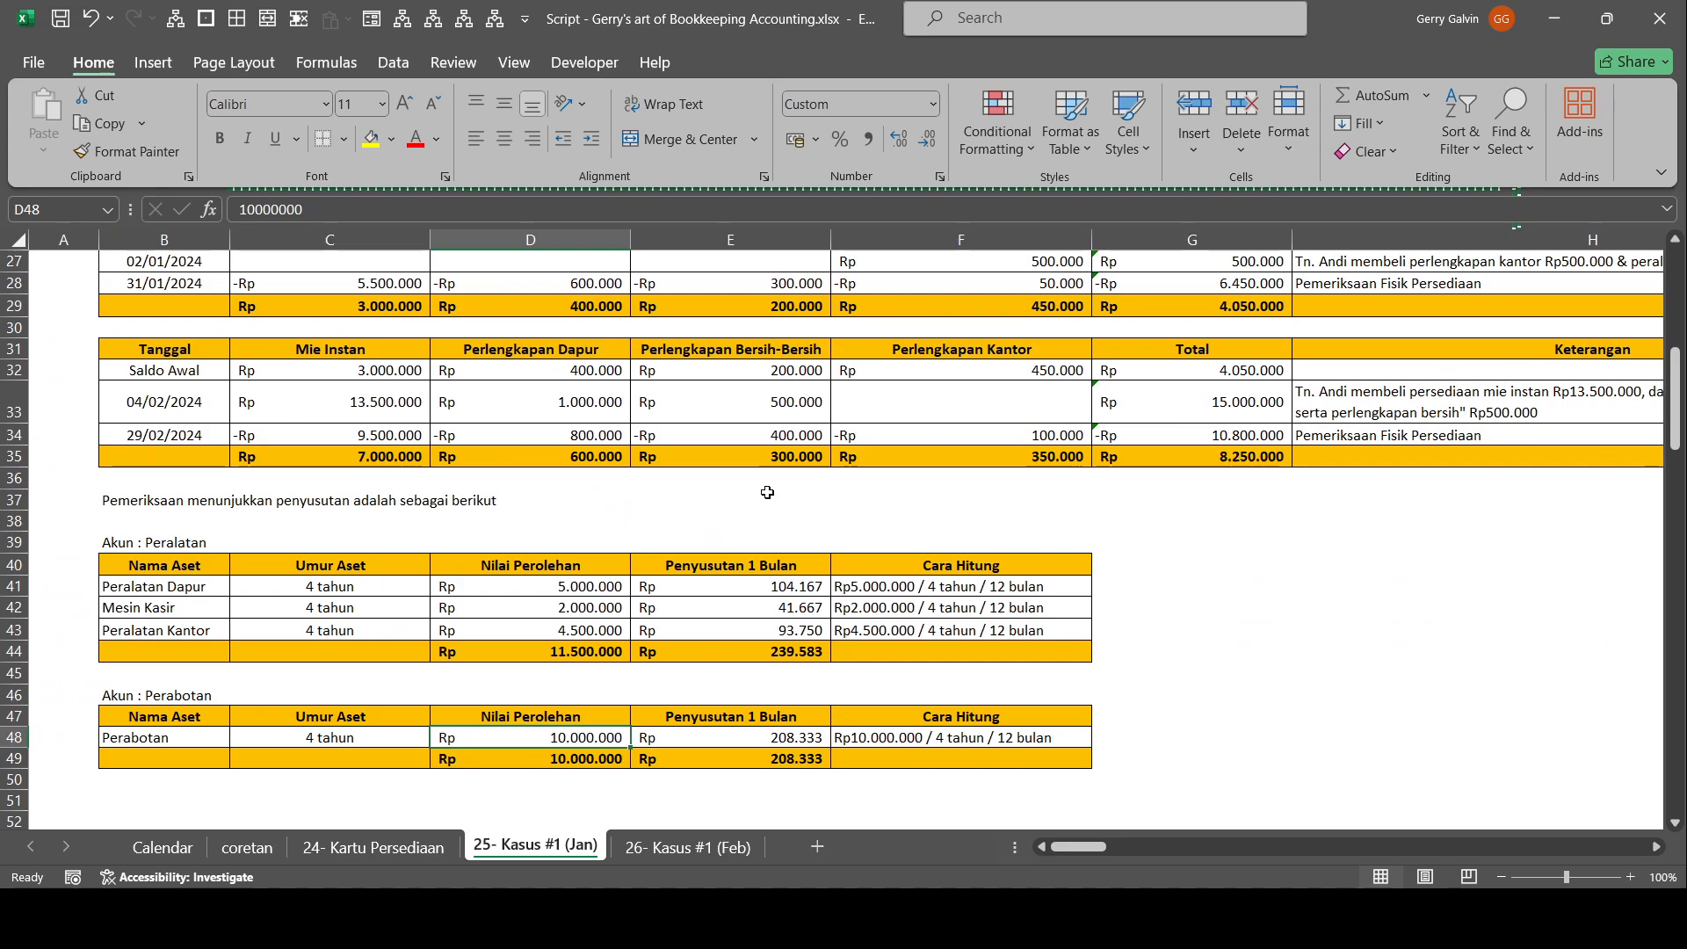
{"action": "scroll", "coordinate": [767, 492], "scroll_direction": "right", "scroll_amount": 8}
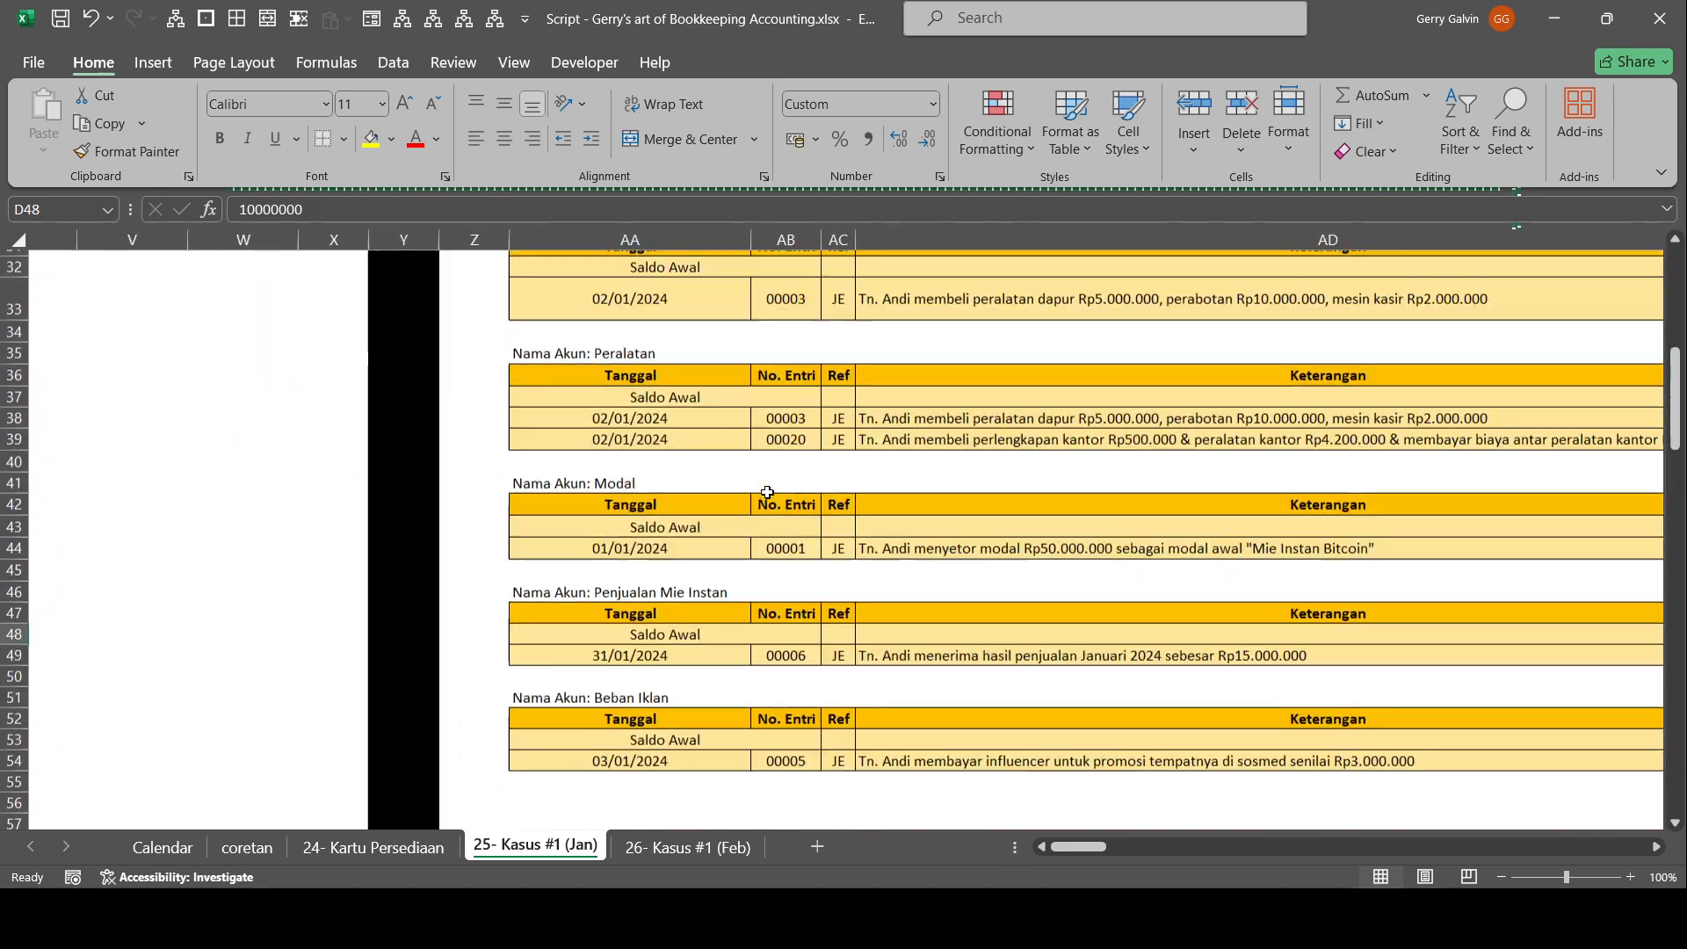
{"action": "scroll", "coordinate": [767, 492], "scroll_direction": "up", "scroll_amount": 7}
{"action": "scroll", "coordinate": [767, 492], "scroll_direction": "left", "scroll_amount": 5}
{"action": "scroll", "coordinate": [767, 492], "scroll_direction": "right", "scroll_amount": 6}
{"action": "scroll", "coordinate": [767, 492], "scroll_direction": "right", "scroll_amount": 5}
{"action": "scroll", "coordinate": [767, 492], "scroll_direction": "down", "scroll_amount": 2}
{"action": "scroll", "coordinate": [767, 492], "scroll_direction": "right", "scroll_amount": 5}
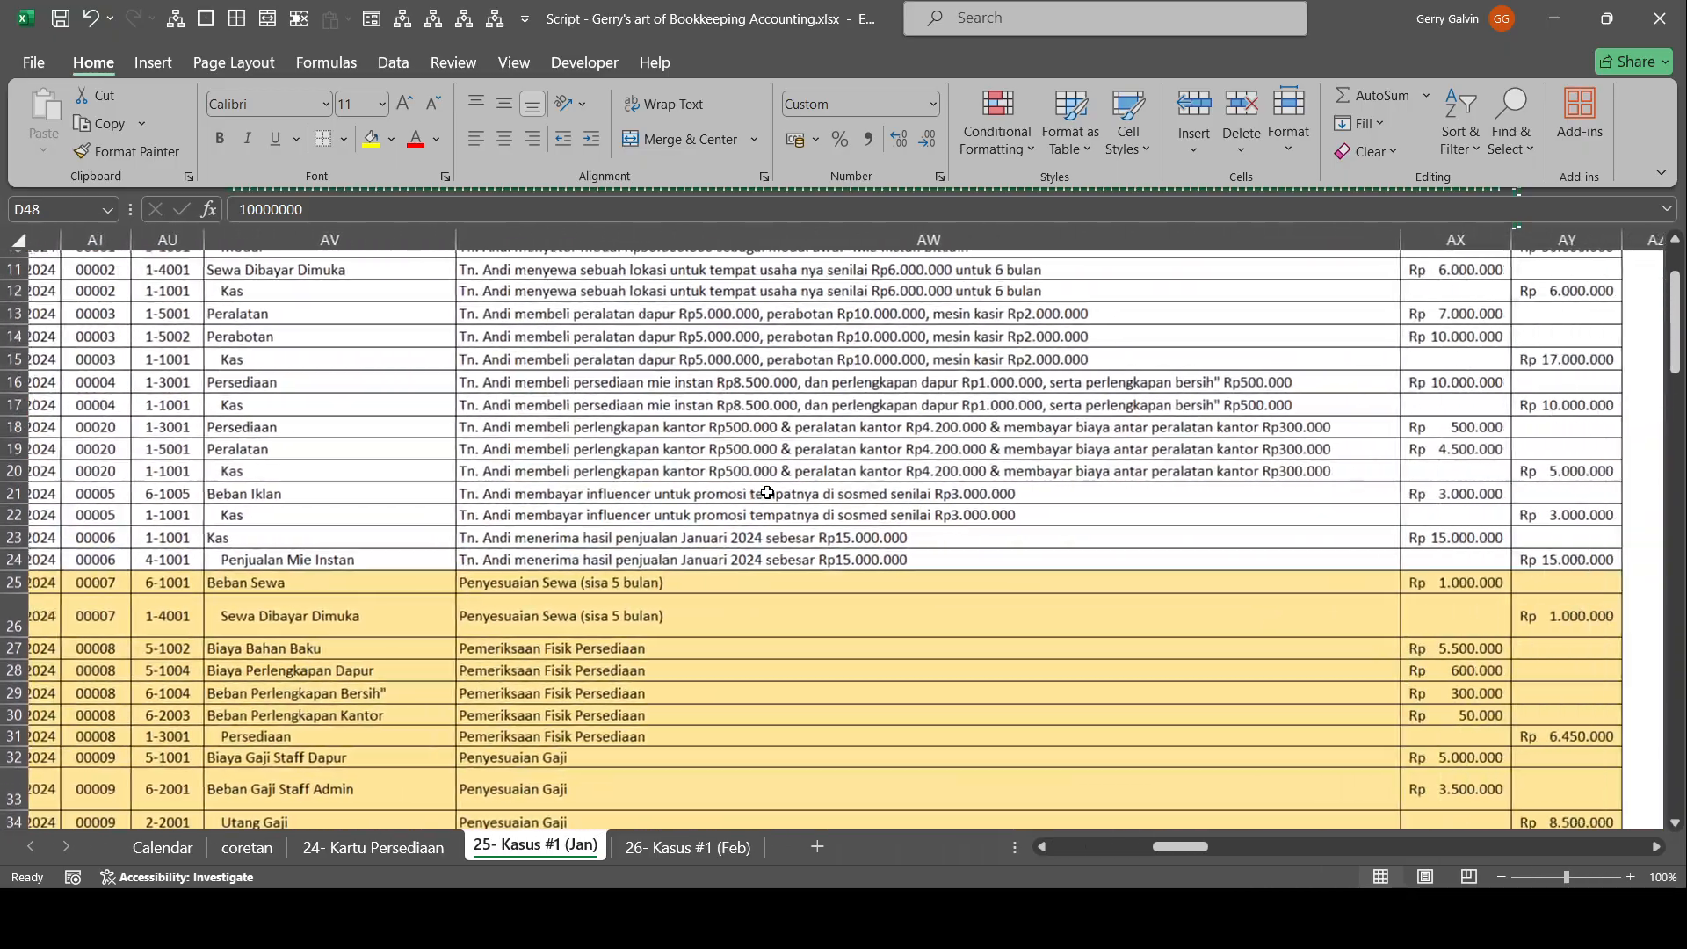
{"action": "scroll", "coordinate": [767, 492], "scroll_direction": "right", "scroll_amount": 3}
{"action": "scroll", "coordinate": [767, 492], "scroll_direction": "left", "scroll_amount": 2}
{"action": "scroll", "coordinate": [767, 492], "scroll_direction": "right", "scroll_amount": 1}
{"action": "scroll", "coordinate": [767, 492], "scroll_direction": "down", "scroll_amount": 2}
{"action": "scroll", "coordinate": [767, 492], "scroll_direction": "down", "scroll_amount": 3}
{"action": "scroll", "coordinate": [767, 492], "scroll_direction": "left", "scroll_amount": 1}
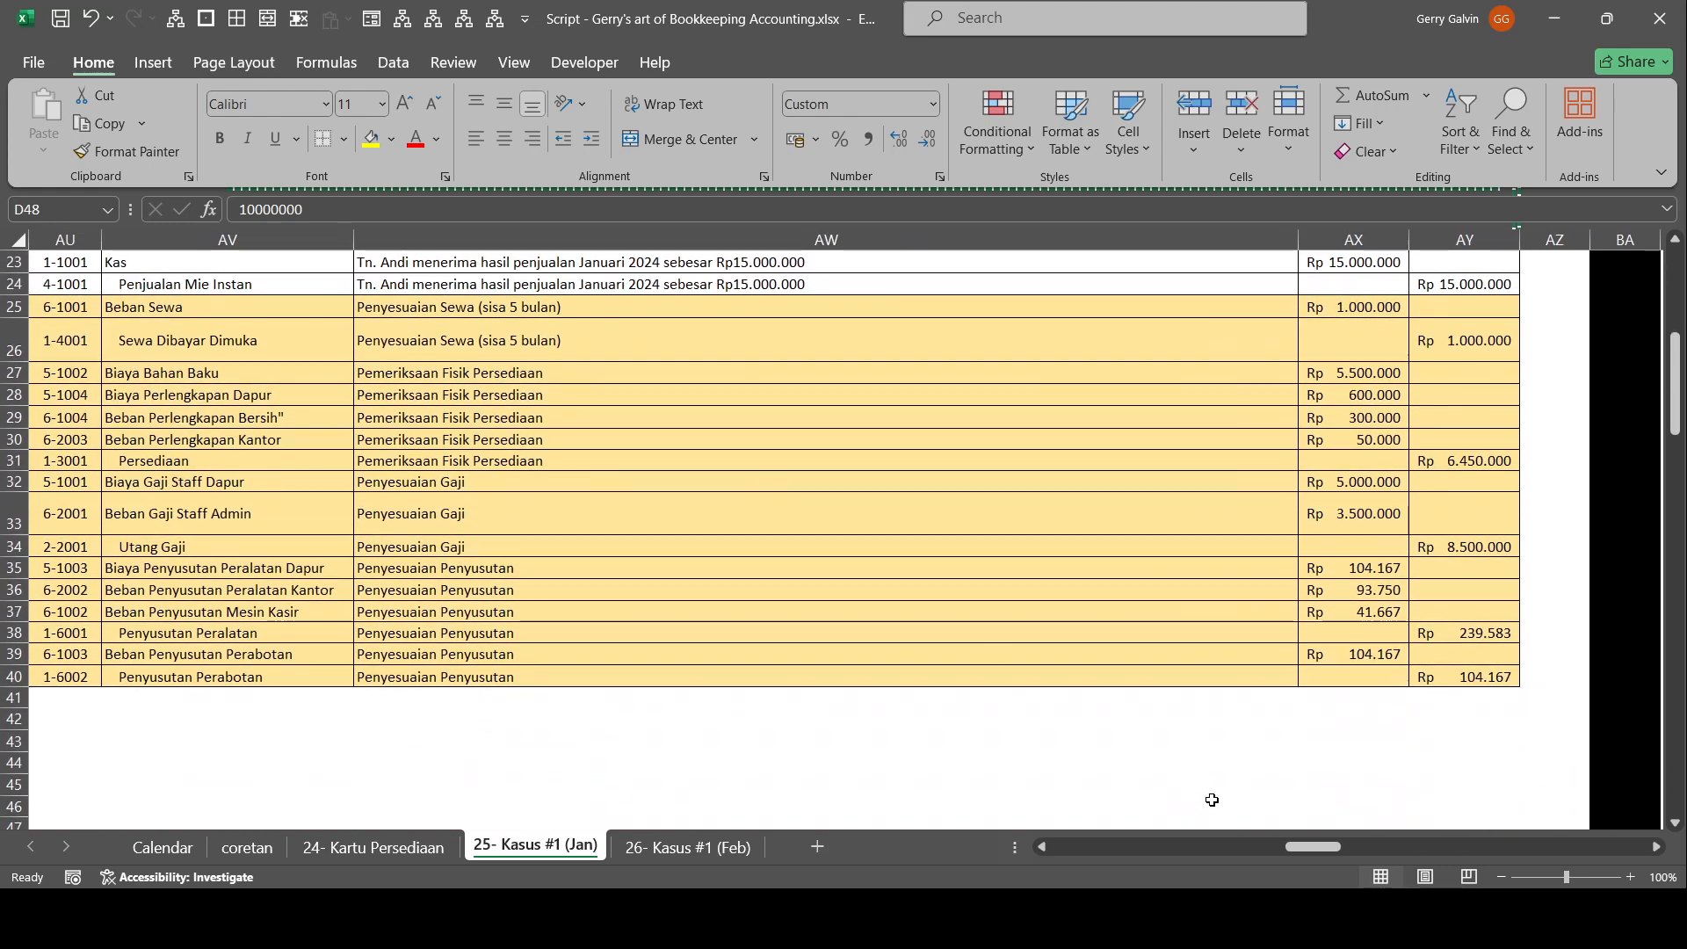
{"action": "type", "text": "="}
{"action": "key", "text": "ctrl+Left"}
{"action": "key", "text": "ctrl+Left"}
{"action": "key", "text": "ctrl+Left"}
{"action": "key", "text": "ctrl+Left"}
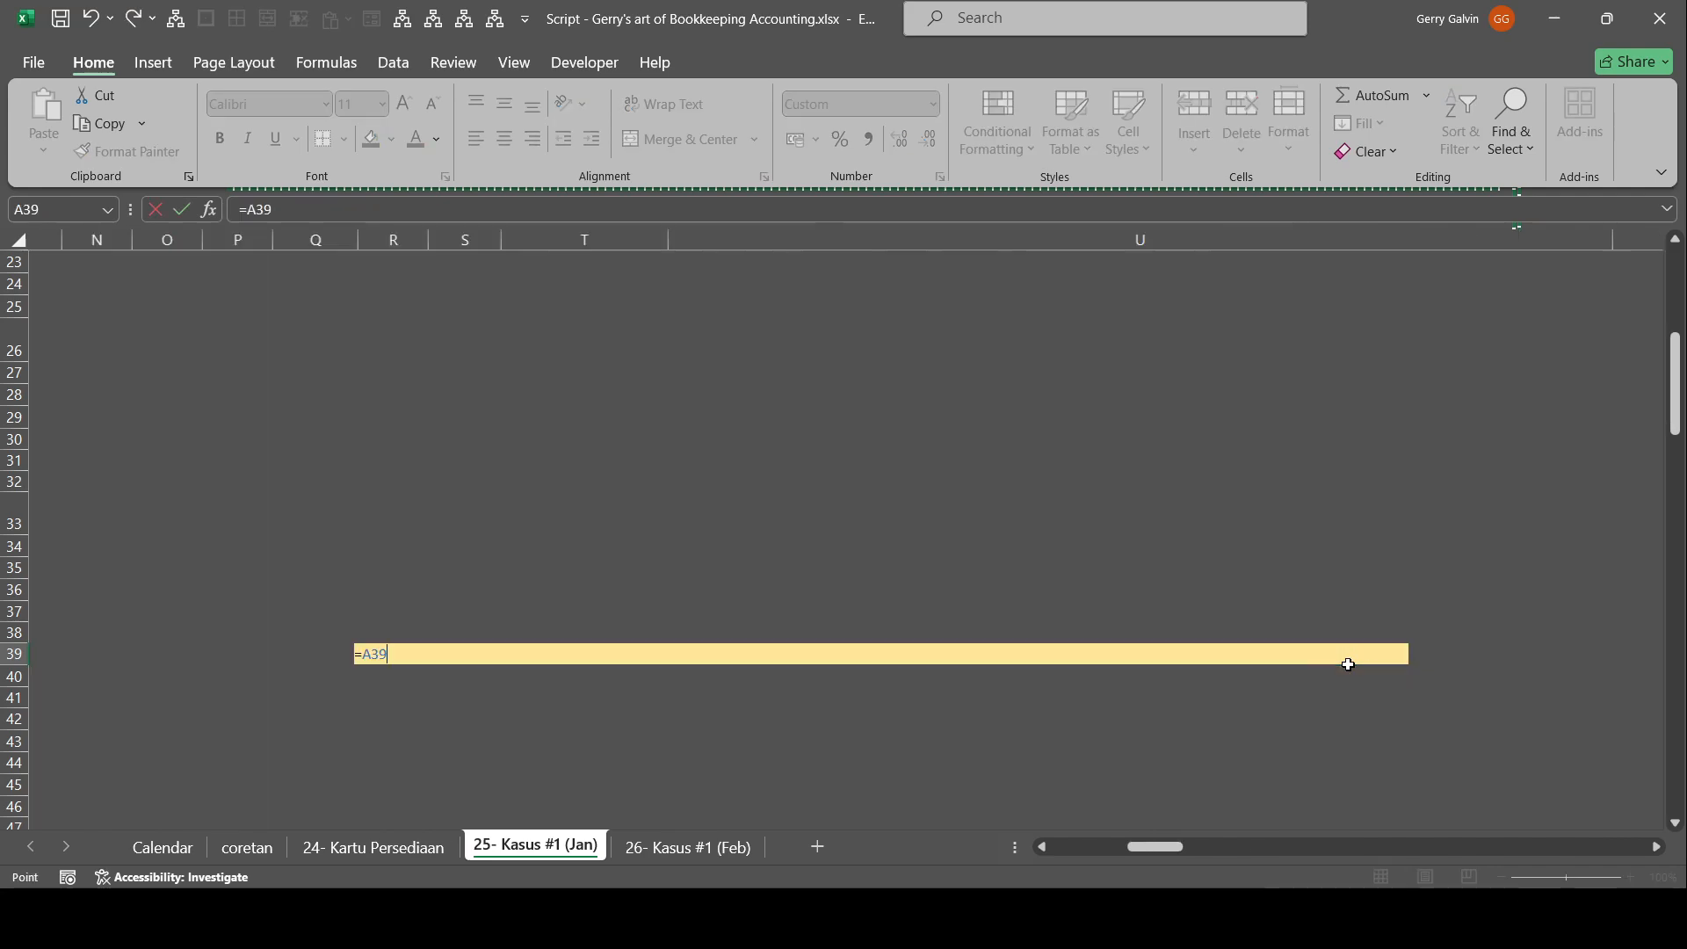
{"action": "key", "text": "Down"}
{"action": "key", "text": "Down"}
{"action": "key", "text": "Down"}
{"action": "key", "text": "Down"}
{"action": "key", "text": "Down"}
{"action": "key", "text": "Down"}
{"action": "key", "text": "Down"}
{"action": "key", "text": "Right"}
{"action": "key", "text": "Return"}
{"action": "key", "text": "Right"}
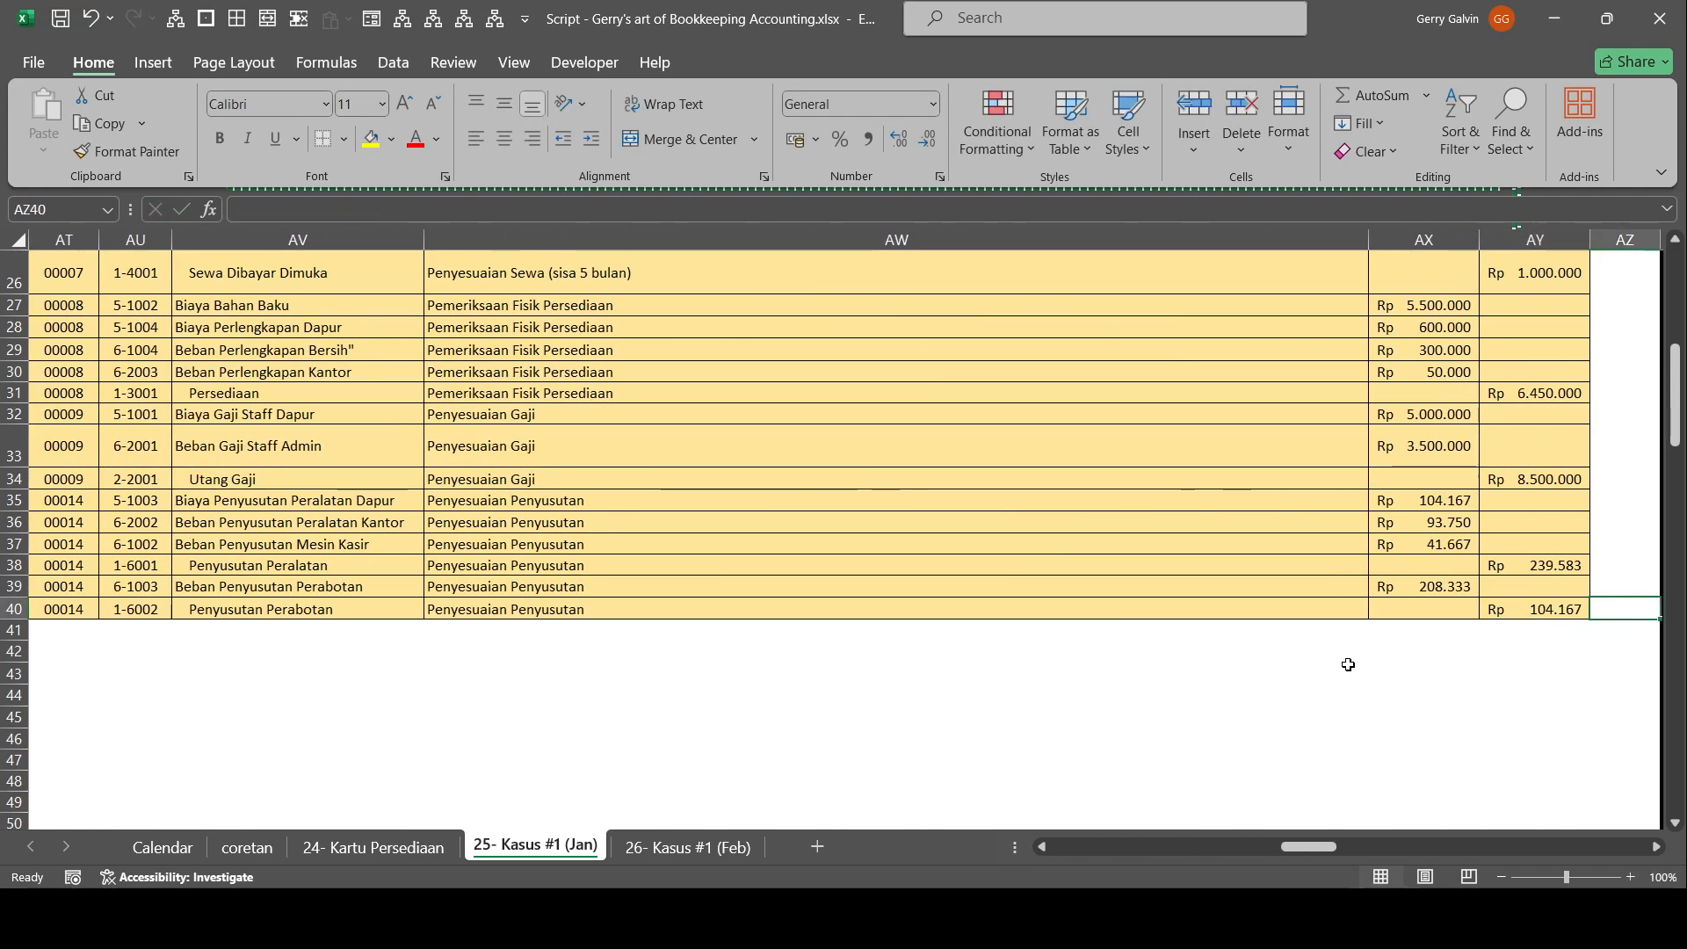
Set the Penyusutan Perabotan credit in adjusting entry 00014 to the fixed value 208333,333333333.
{"action": "key", "text": "Left"}
{"action": "type", "text": "="}
{"action": "key", "text": "Tab"}
{"action": "key", "text": "Left"}
{"action": "key", "text": "F2"}
{"action": "key", "text": "F9"}
{"action": "key", "text": "ctrl+c"}
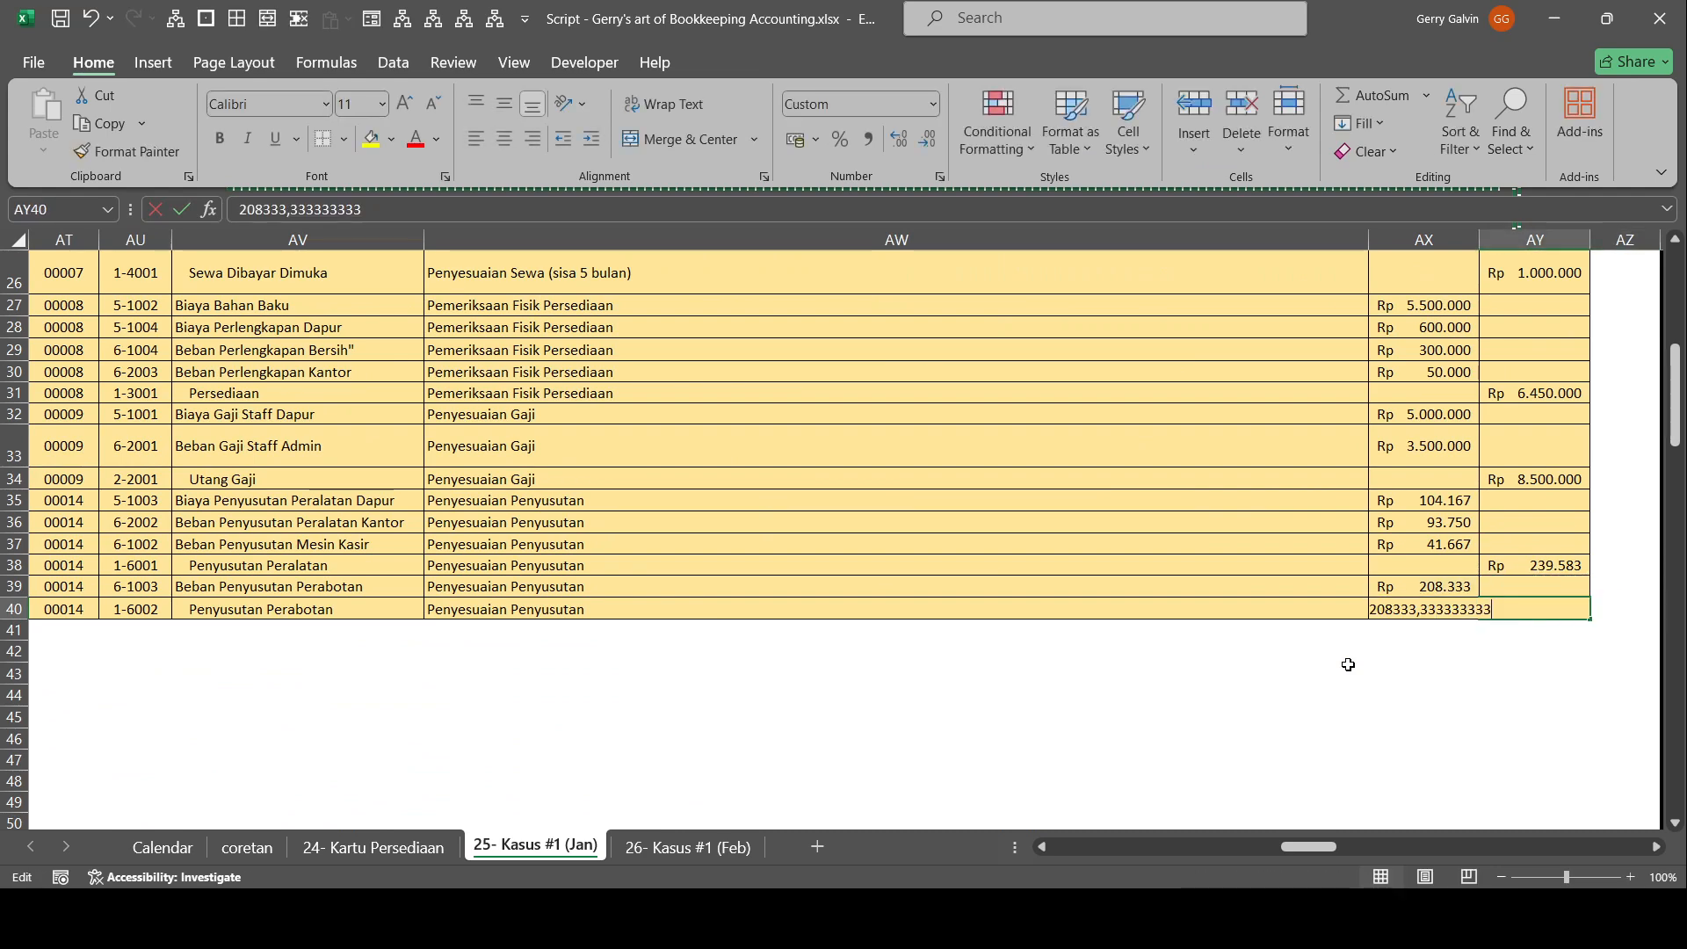
{"action": "key", "text": "Tab"}
Set the Debit and Saldo (D) of the Beban Penyusutan Perabotan adjustment in the adjusted ledger to 208333,333333333.
{"action": "key", "text": "Right"}
{"action": "key", "text": "Right"}
{"action": "key", "text": "Right"}
{"action": "key", "text": "Right"}
{"action": "key", "text": "Right"}
{"action": "key", "text": "Right"}
{"action": "key", "text": "Right"}
{"action": "key", "text": "Right"}
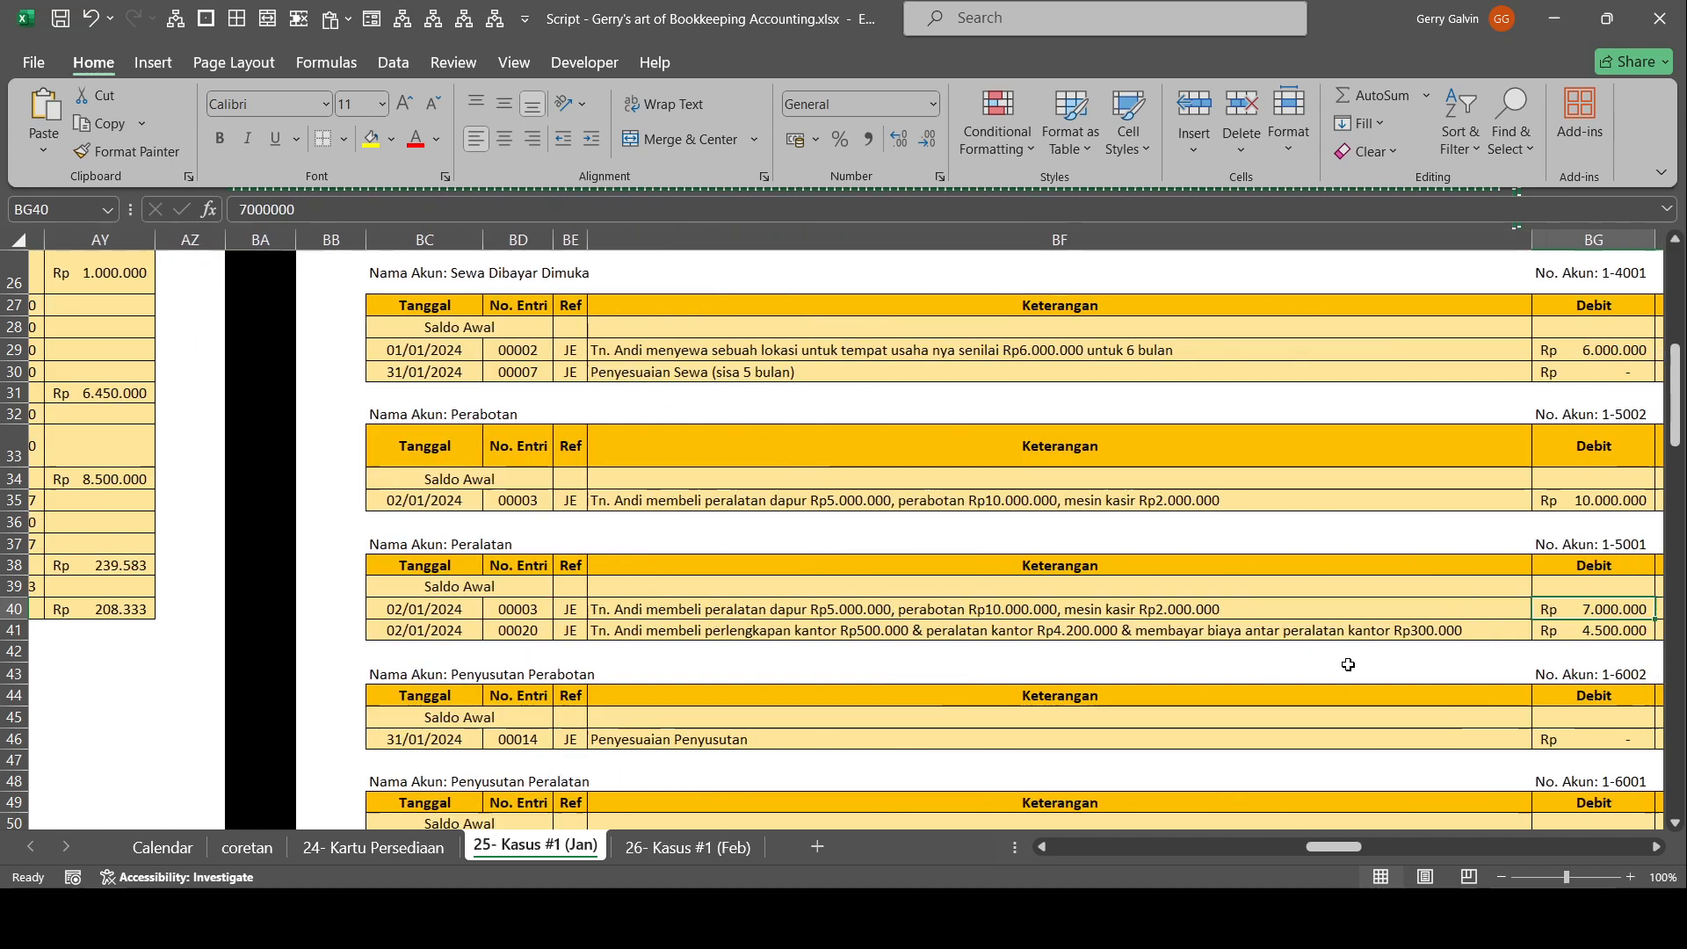
{"action": "scroll", "coordinate": [1366, 633], "scroll_direction": "down", "scroll_amount": 6}
{"action": "left_click_drag", "start_coordinate": [1366, 631], "coordinate": [1538, 639]}
{"action": "scroll", "coordinate": [1533, 597], "scroll_direction": "down", "scroll_amount": 12}
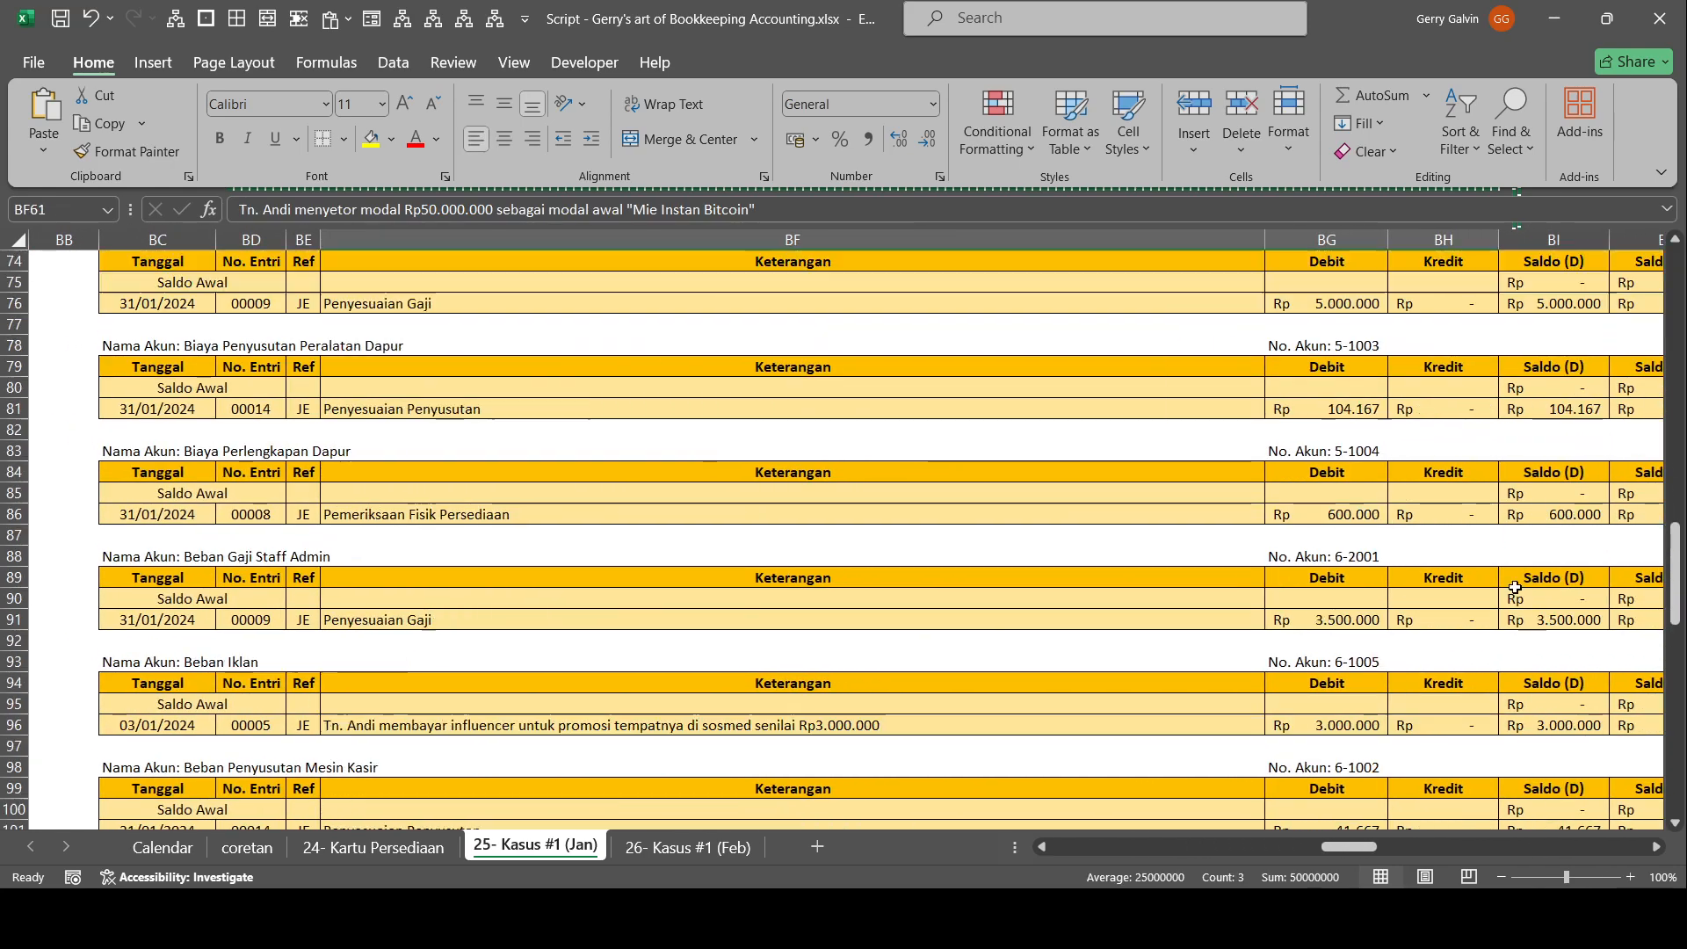
{"action": "scroll", "coordinate": [1474, 528], "scroll_direction": "down", "scroll_amount": 10}
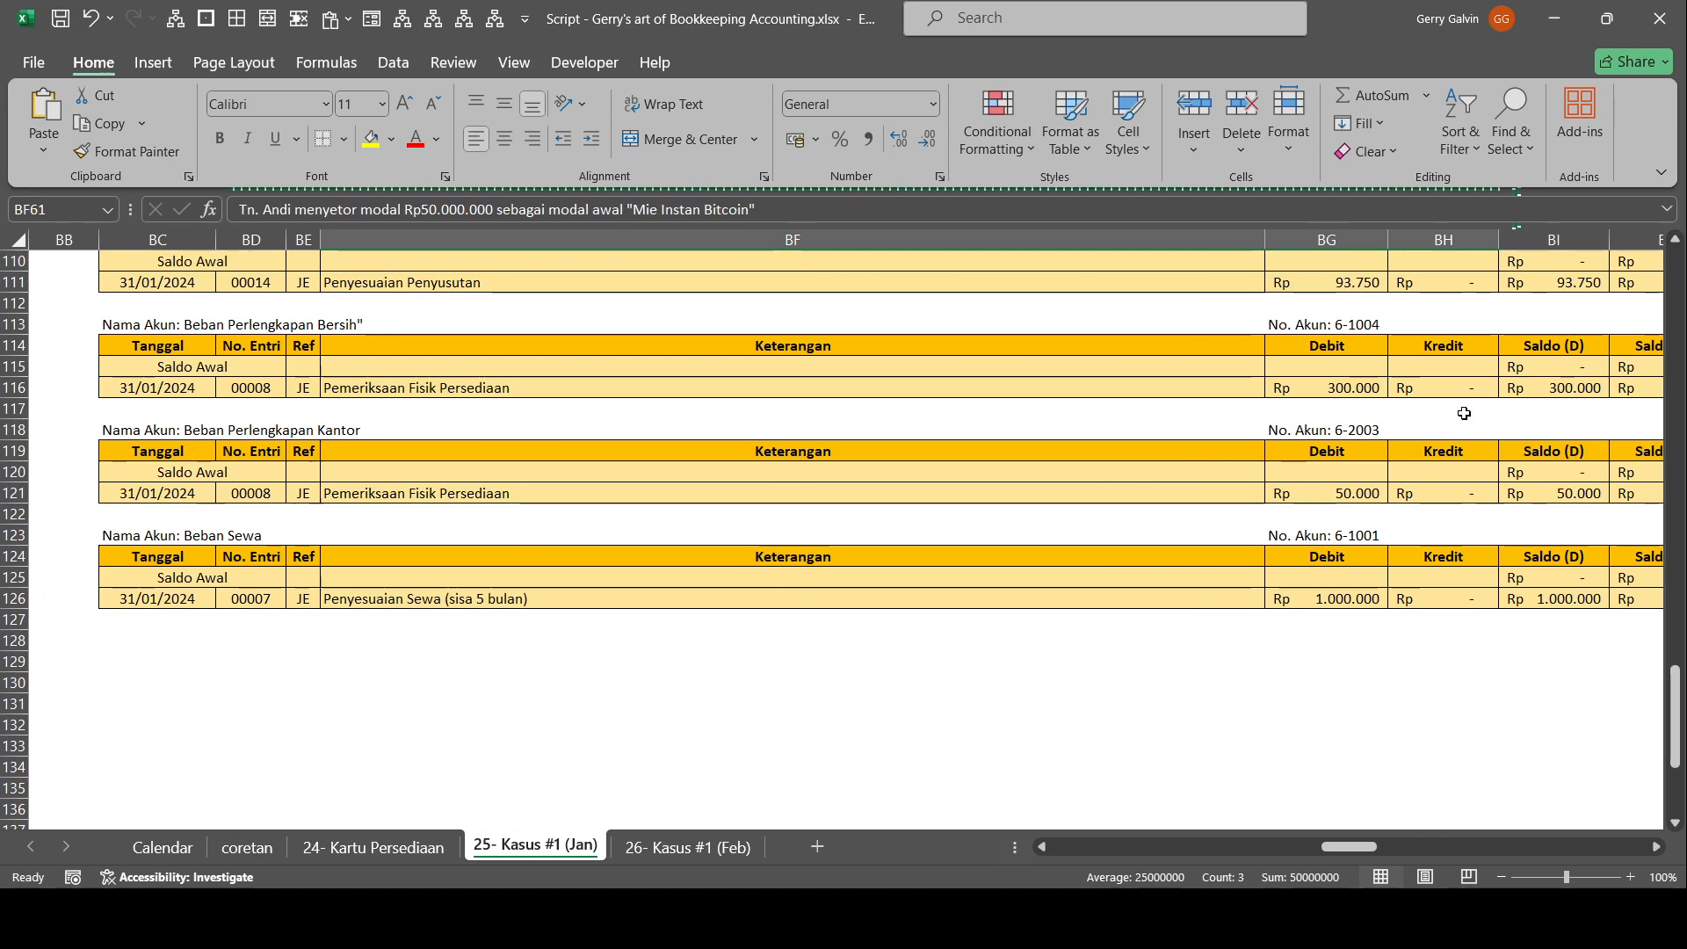
{"action": "scroll", "coordinate": [1465, 439], "scroll_direction": "up", "scroll_amount": 1}
{"action": "left_click_drag", "start_coordinate": [1468, 471], "coordinate": [1534, 488]}
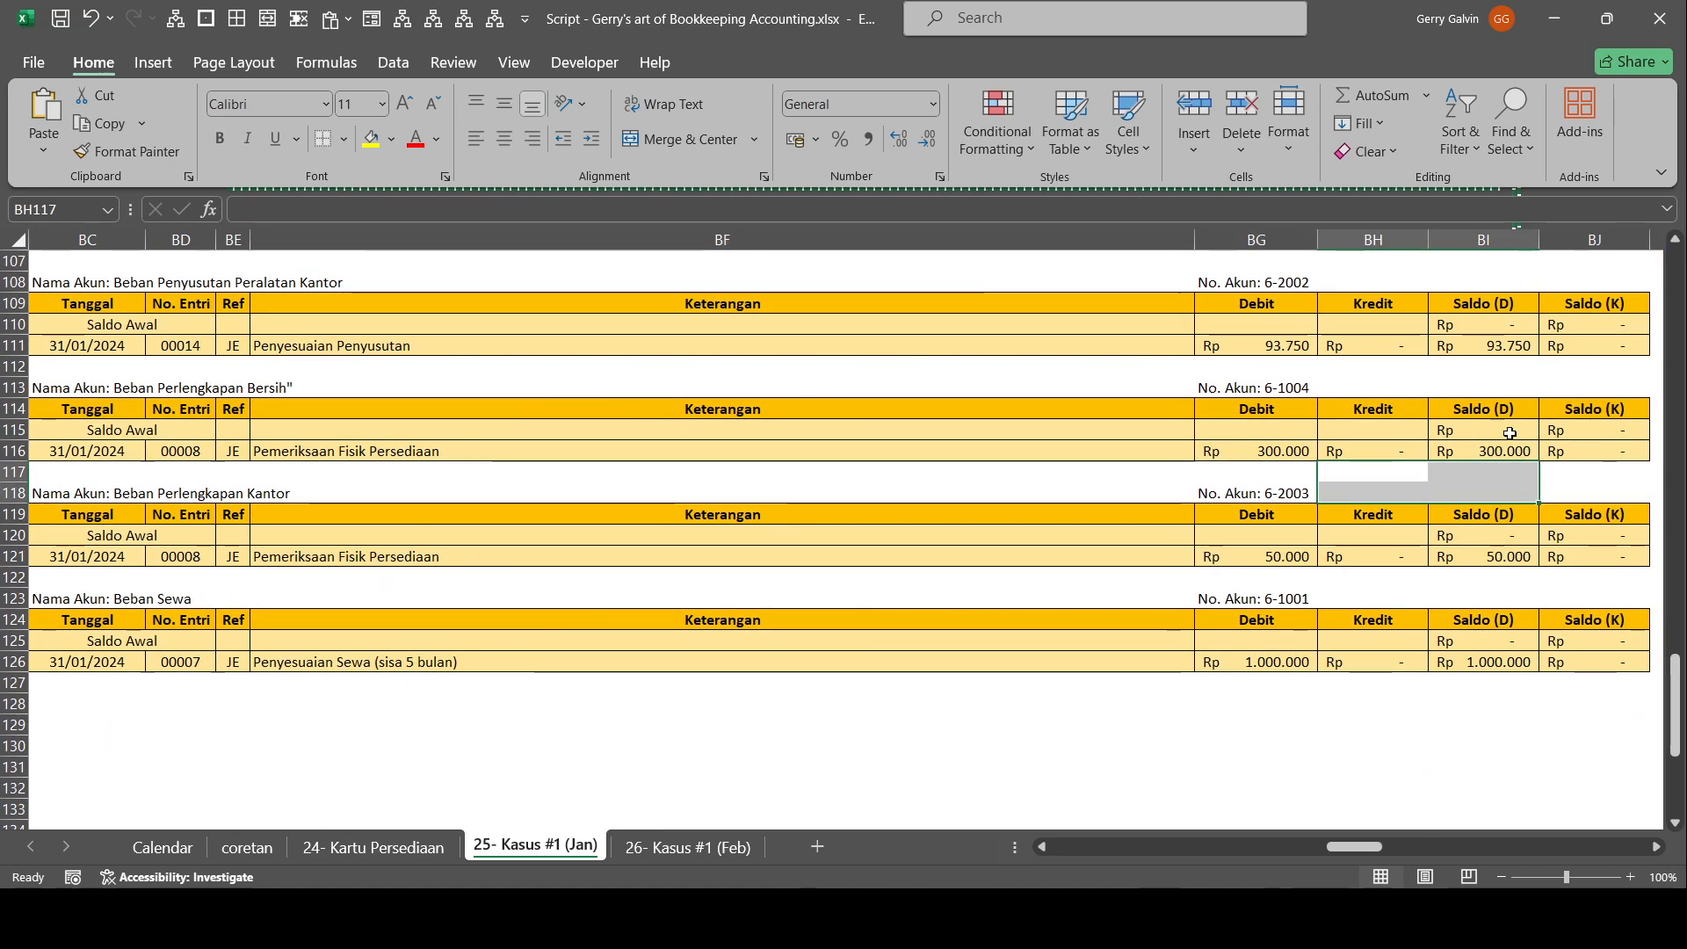
{"action": "scroll", "coordinate": [1493, 450], "scroll_direction": "up", "scroll_amount": 4}
{"action": "scroll", "coordinate": [1477, 463], "scroll_direction": "up", "scroll_amount": 2}
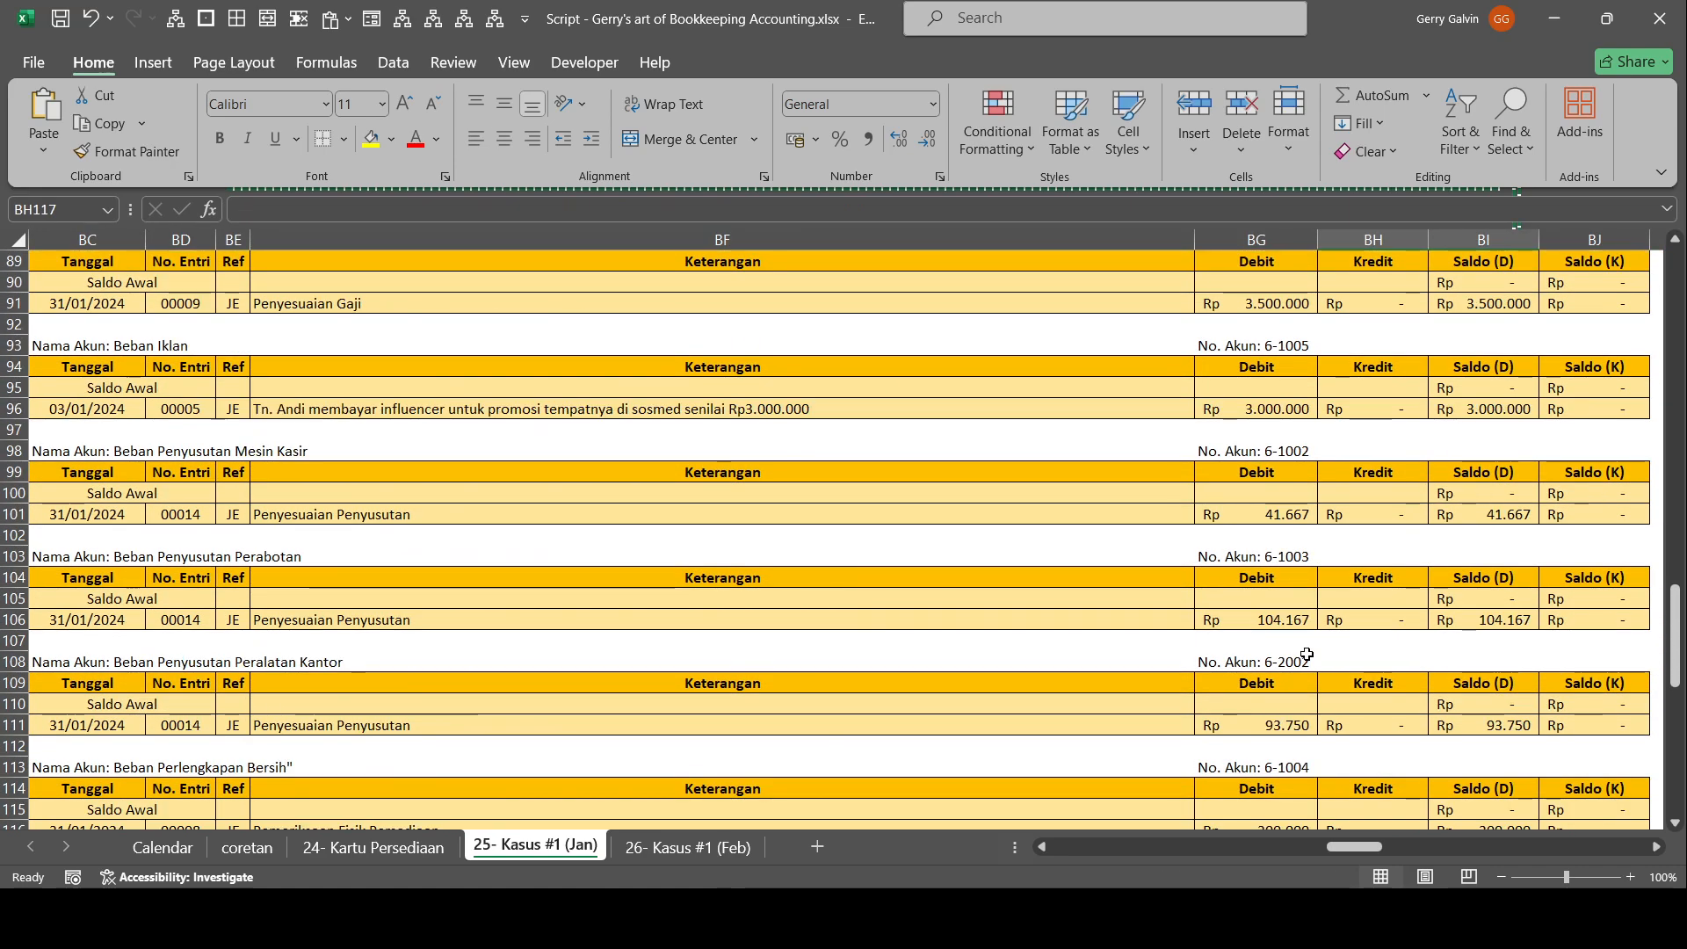
{"action": "left_click", "coordinate": [1306, 618]}
{"action": "key", "text": "BackSpace"}
{"action": "key", "text": "ctrl+v"}
{"action": "key", "text": "Return"}
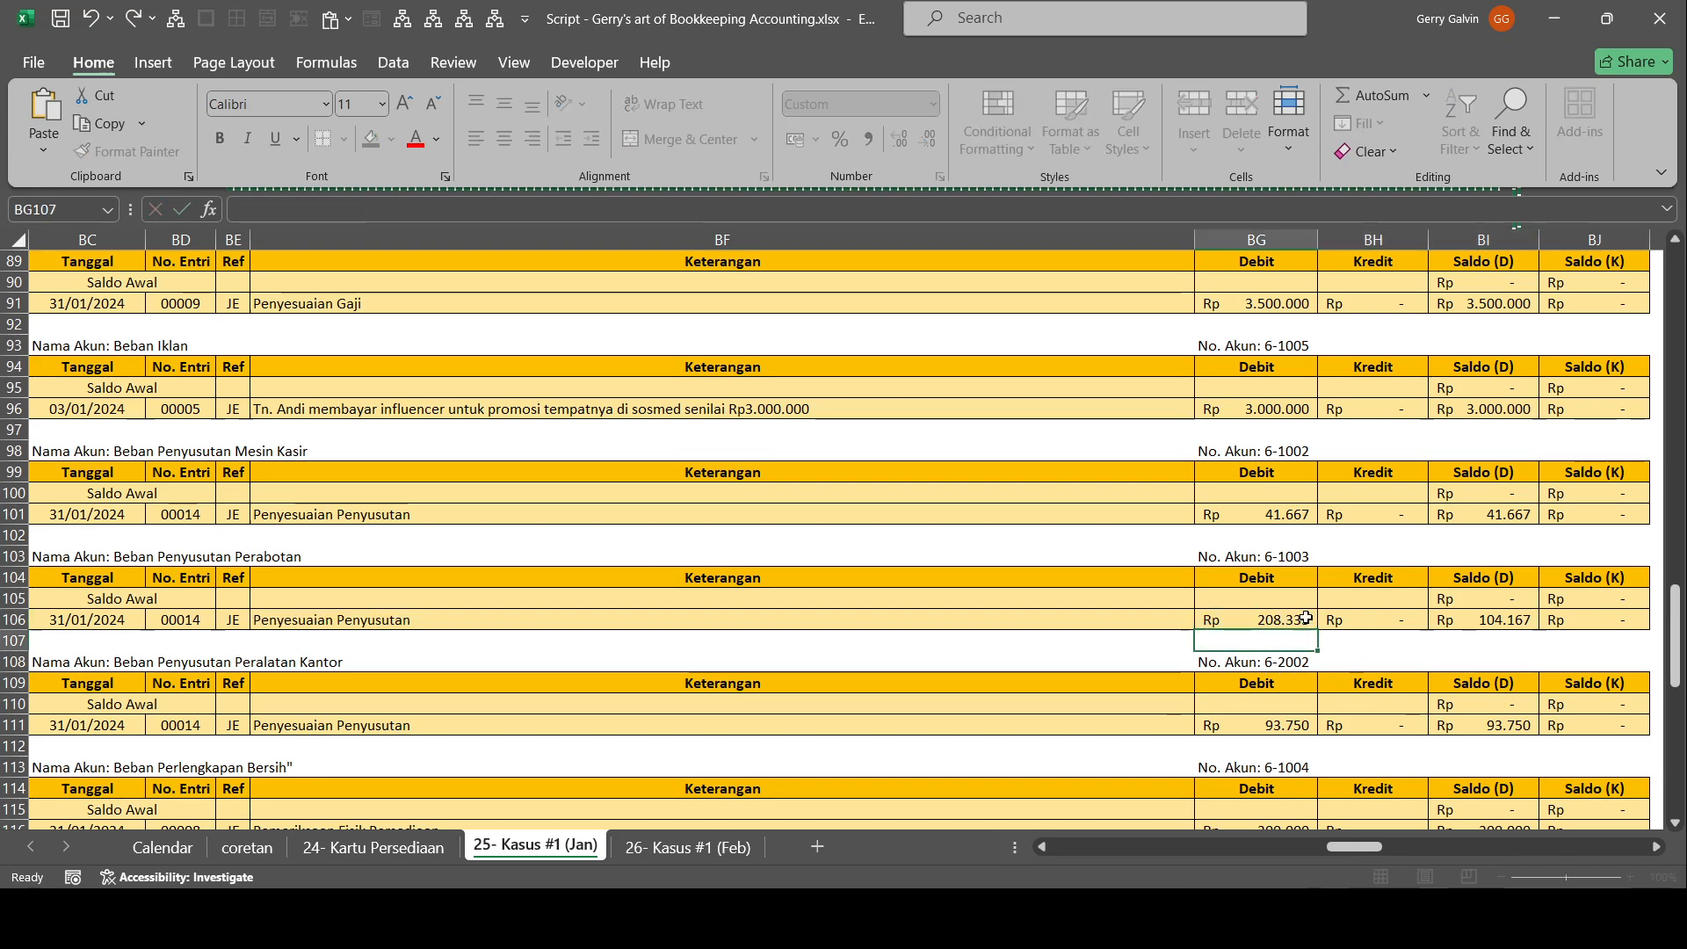
{"action": "key", "text": "Up"}
{"action": "key", "text": "Right"}
{"action": "key", "text": "Right"}
{"action": "key", "text": "BackSpace"}
Set the Kredit of the Penyusutan Perabotan adjustment (account 1-6002) in the adjusted ledger to 208.333.
{"action": "scroll", "coordinate": [1306, 618], "scroll_direction": "up", "scroll_amount": 14}
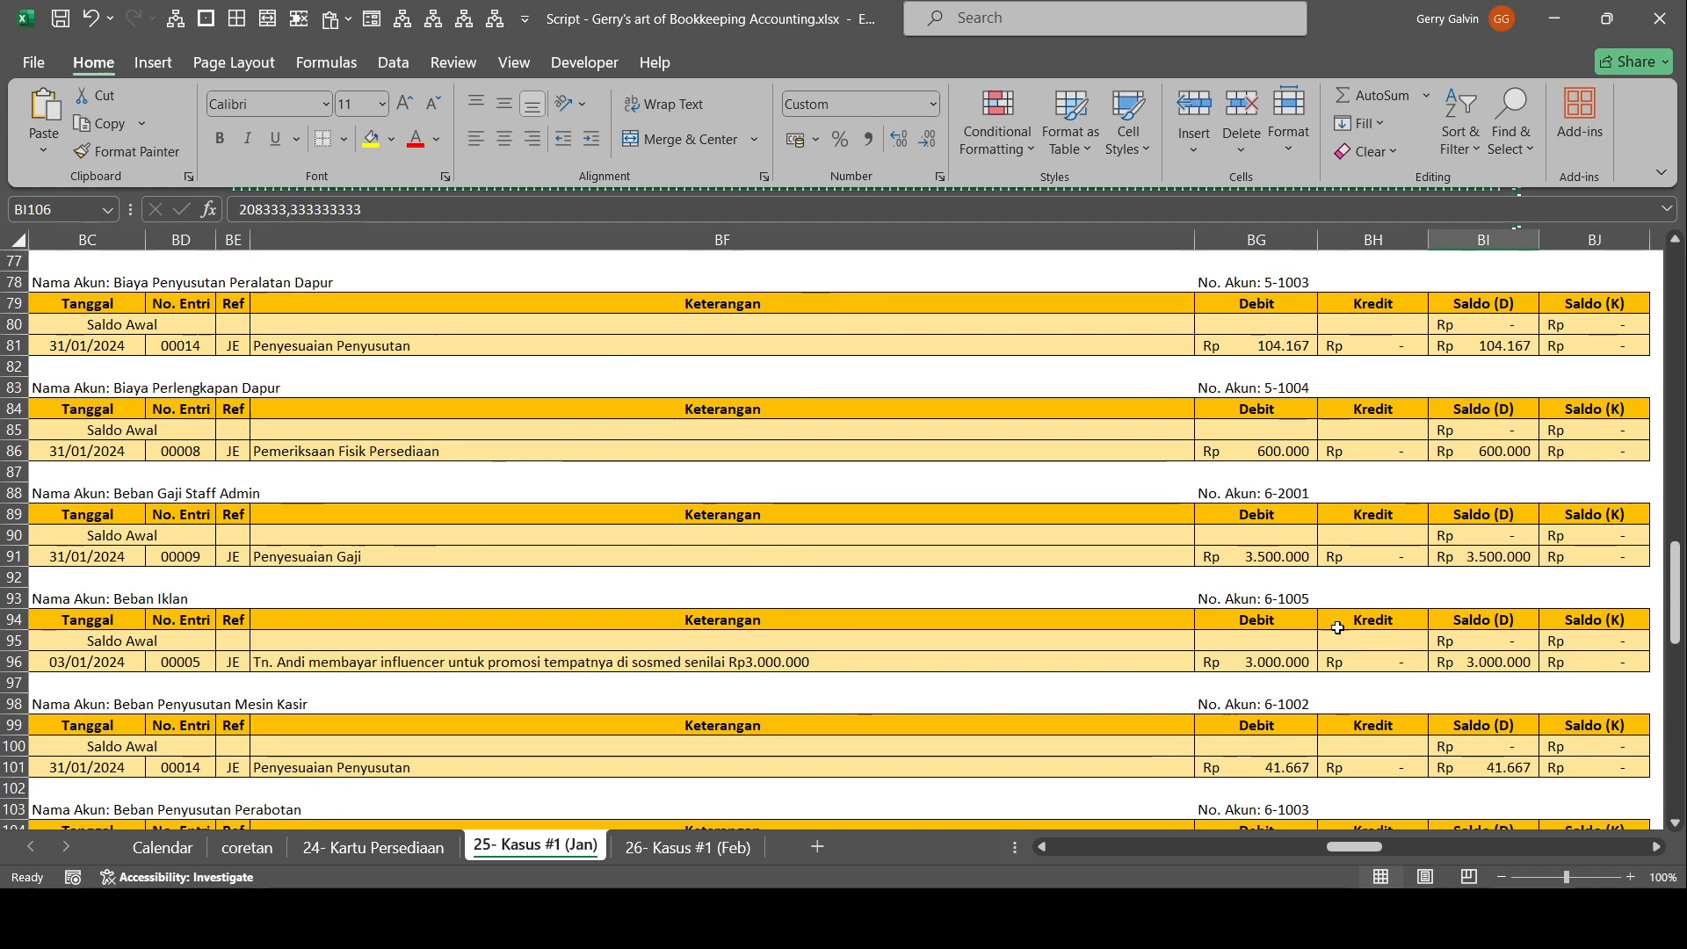
{"action": "scroll", "coordinate": [1304, 615], "scroll_direction": "up", "scroll_amount": 3}
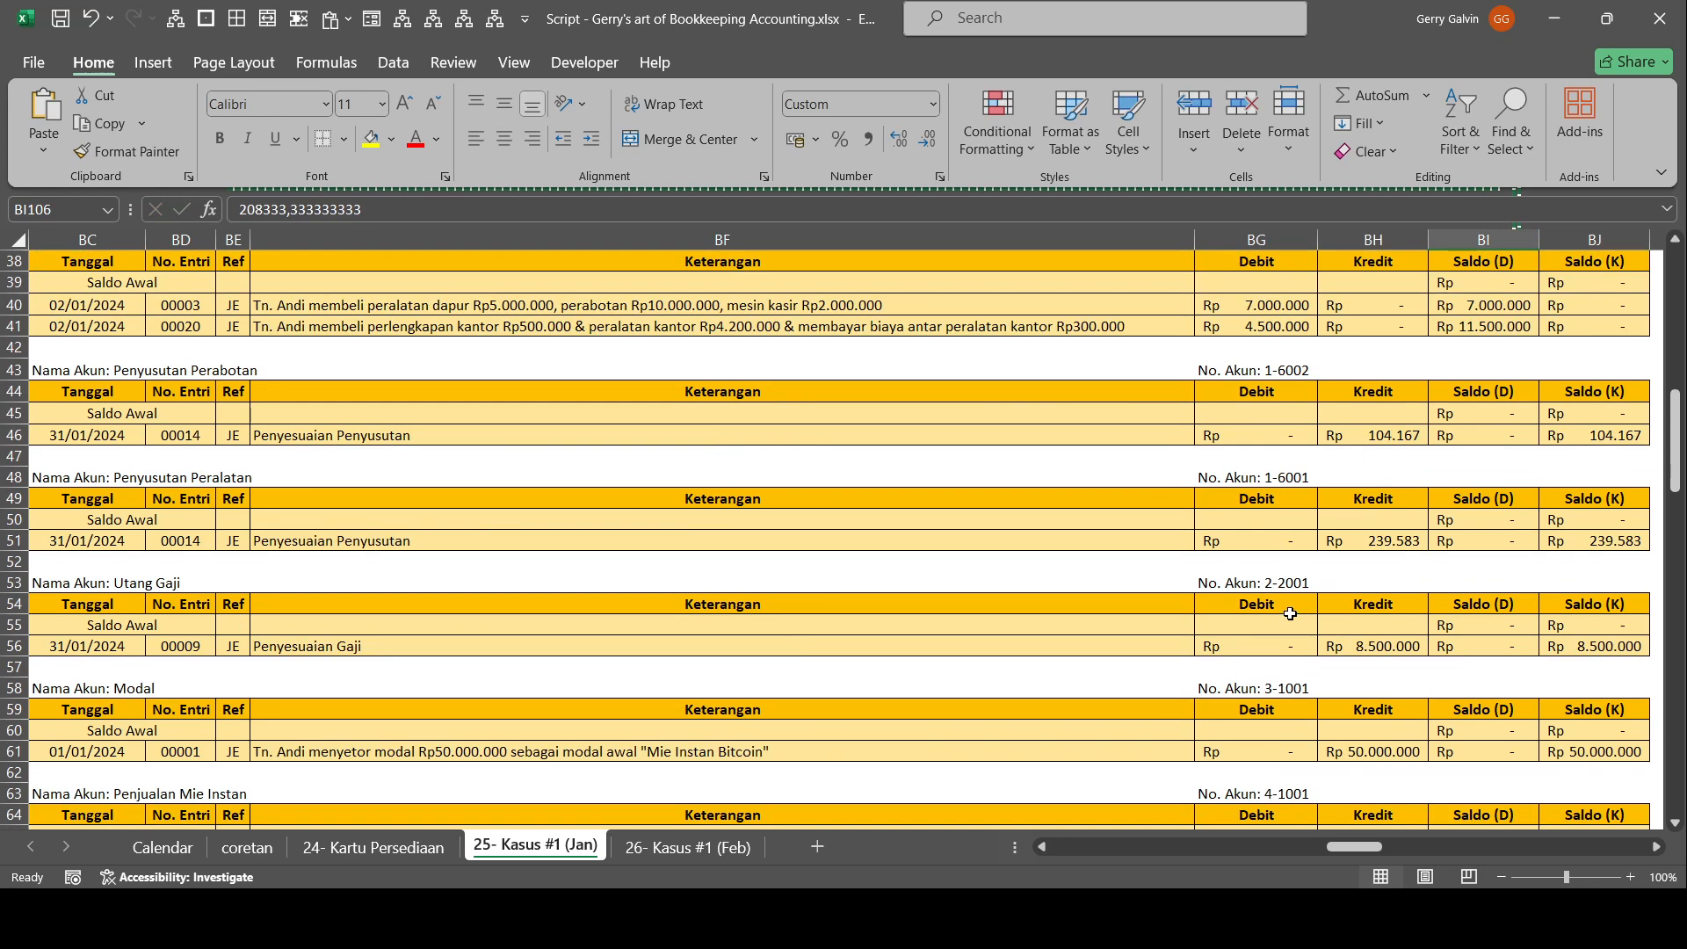
{"action": "left_click", "coordinate": [1375, 438]}
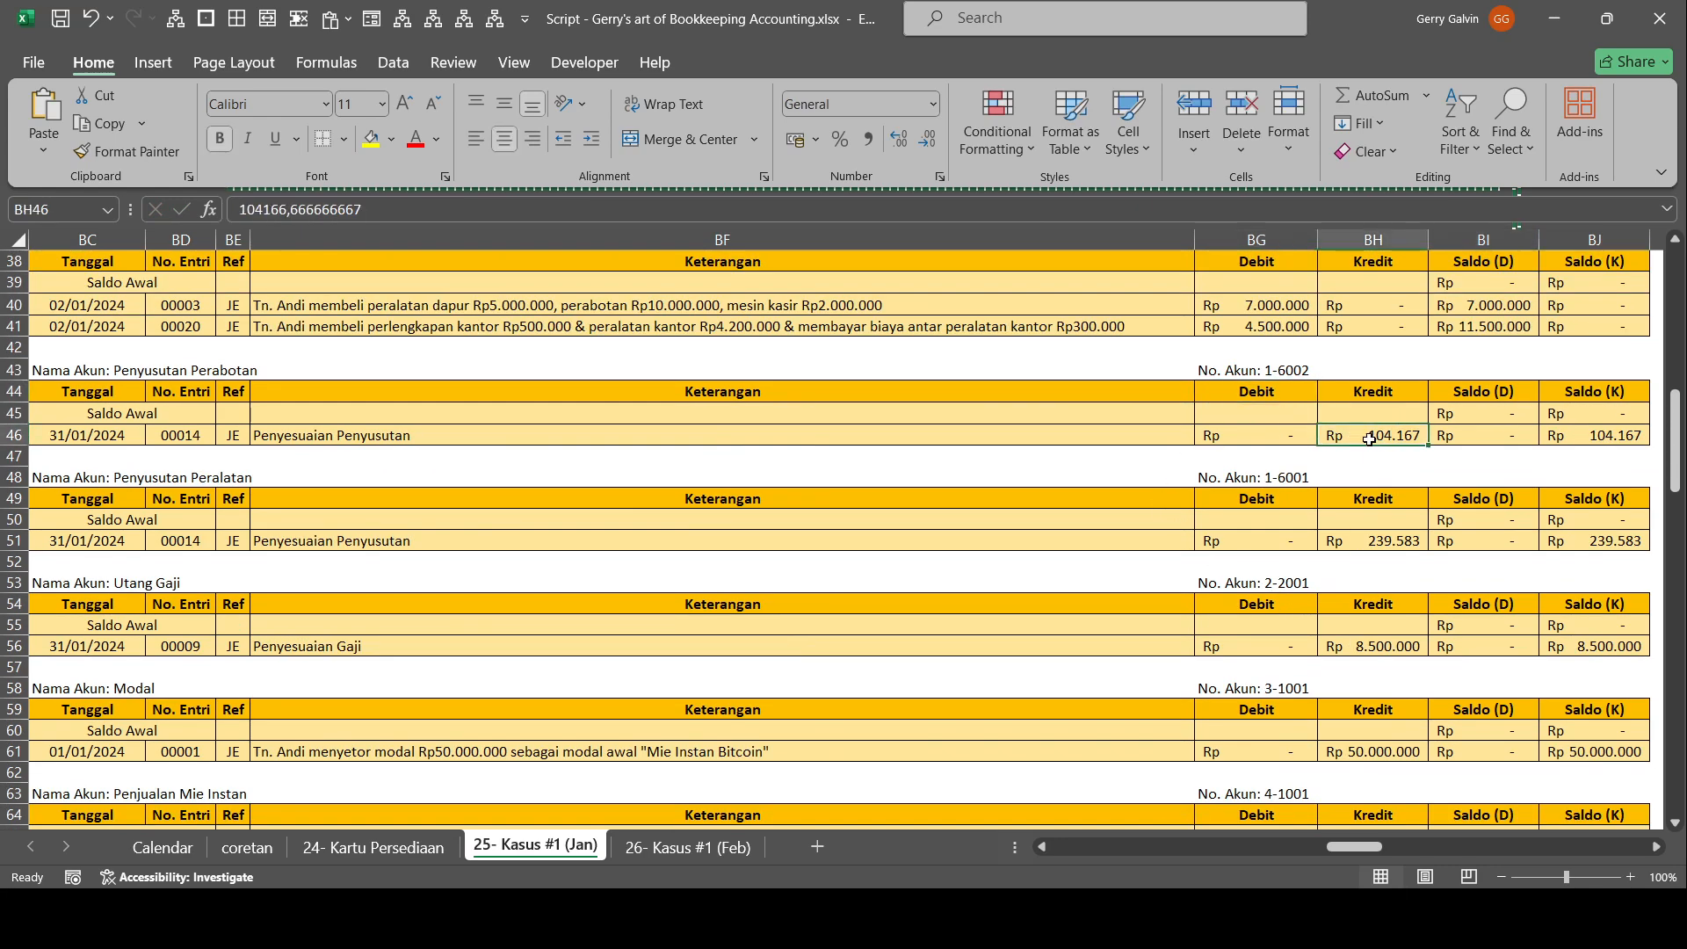
{"action": "type", "text": "208333"}
{"action": "key", "text": "Return"}
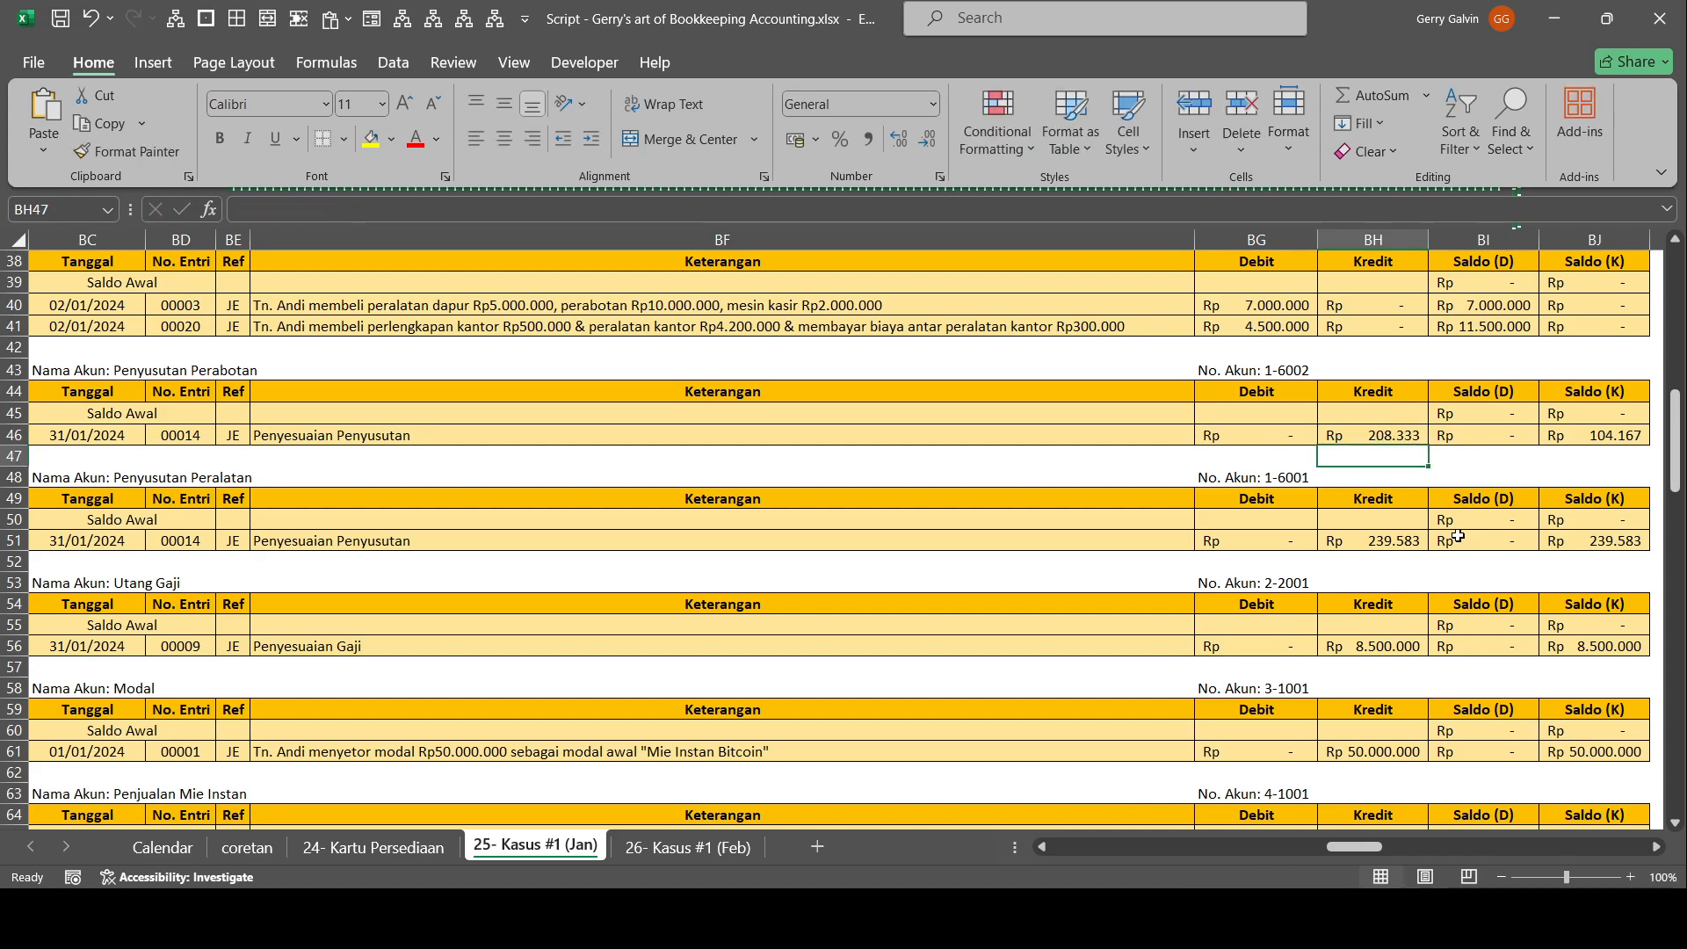
In the ledger with closing entries, overwrite Biaya Penyusutan Peralatan Dapur's Debit, Saldo (D) and closing Kredit with 208333,333333333.
{"action": "scroll", "coordinate": [1458, 536], "scroll_direction": "down", "scroll_amount": 14}
{"action": "scroll", "coordinate": [1457, 535], "scroll_direction": "up", "scroll_amount": 19}
{"action": "left_click_drag", "start_coordinate": [1387, 478], "coordinate": [1310, 478]}
{"action": "scroll", "coordinate": [1238, 502], "scroll_direction": "up", "scroll_amount": 7}
{"action": "left_click", "coordinate": [1190, 508]}
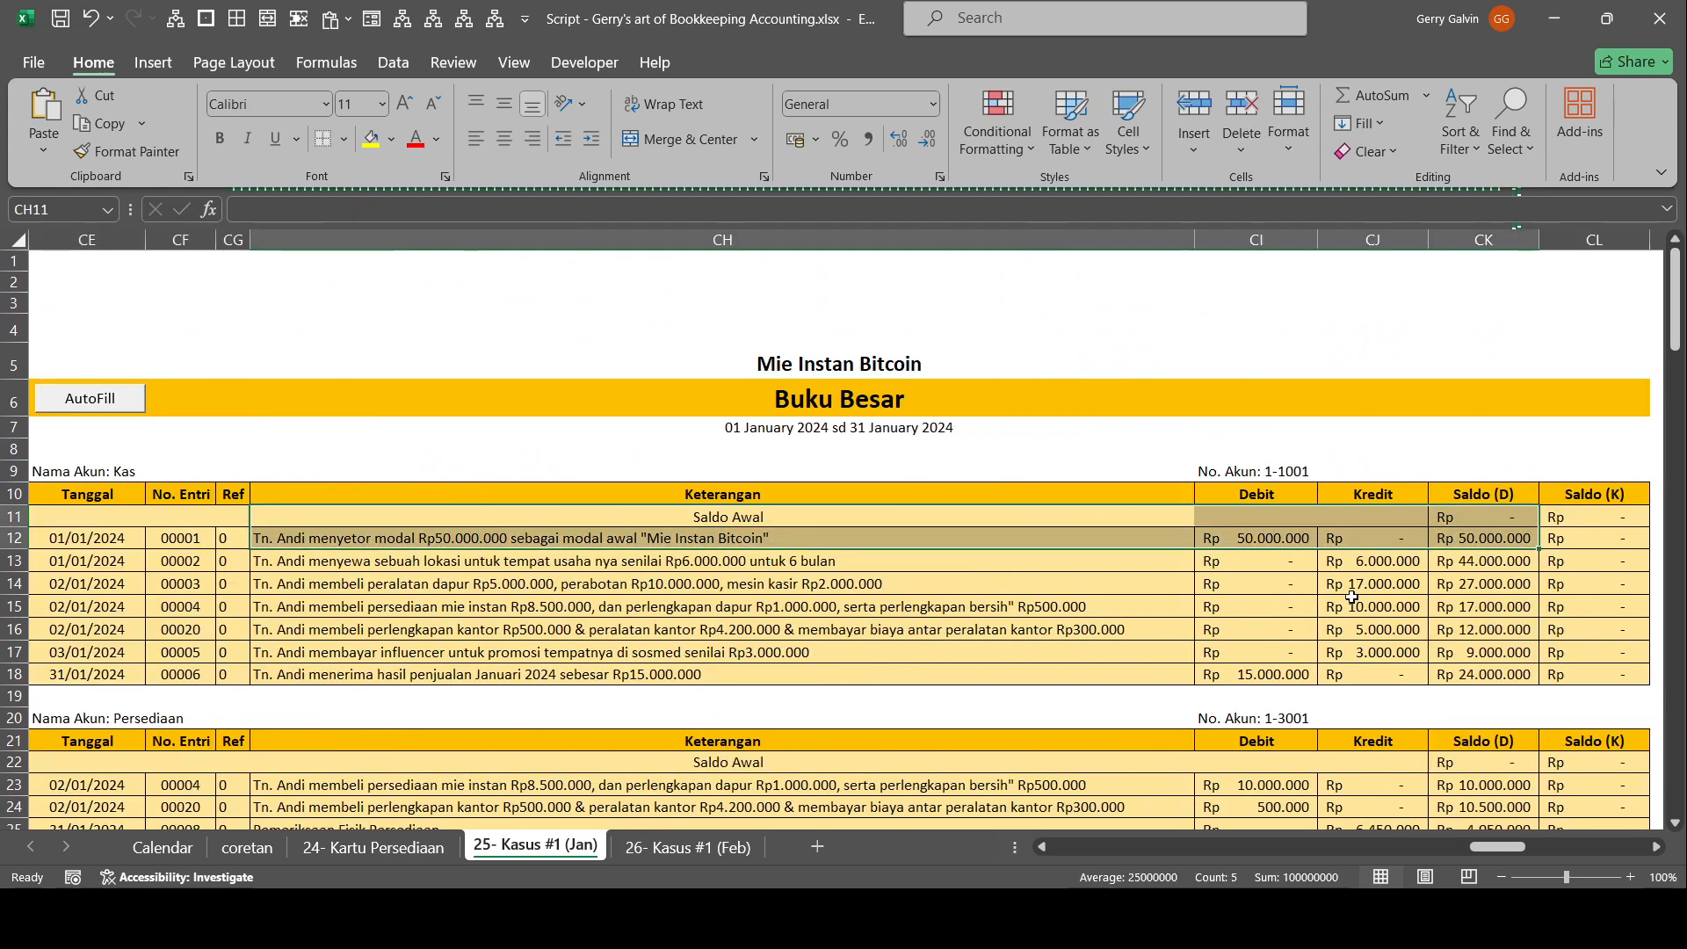
{"action": "scroll", "coordinate": [1344, 549], "scroll_direction": "down", "scroll_amount": 18}
{"action": "scroll", "coordinate": [1344, 549], "scroll_direction": "down", "scroll_amount": 9}
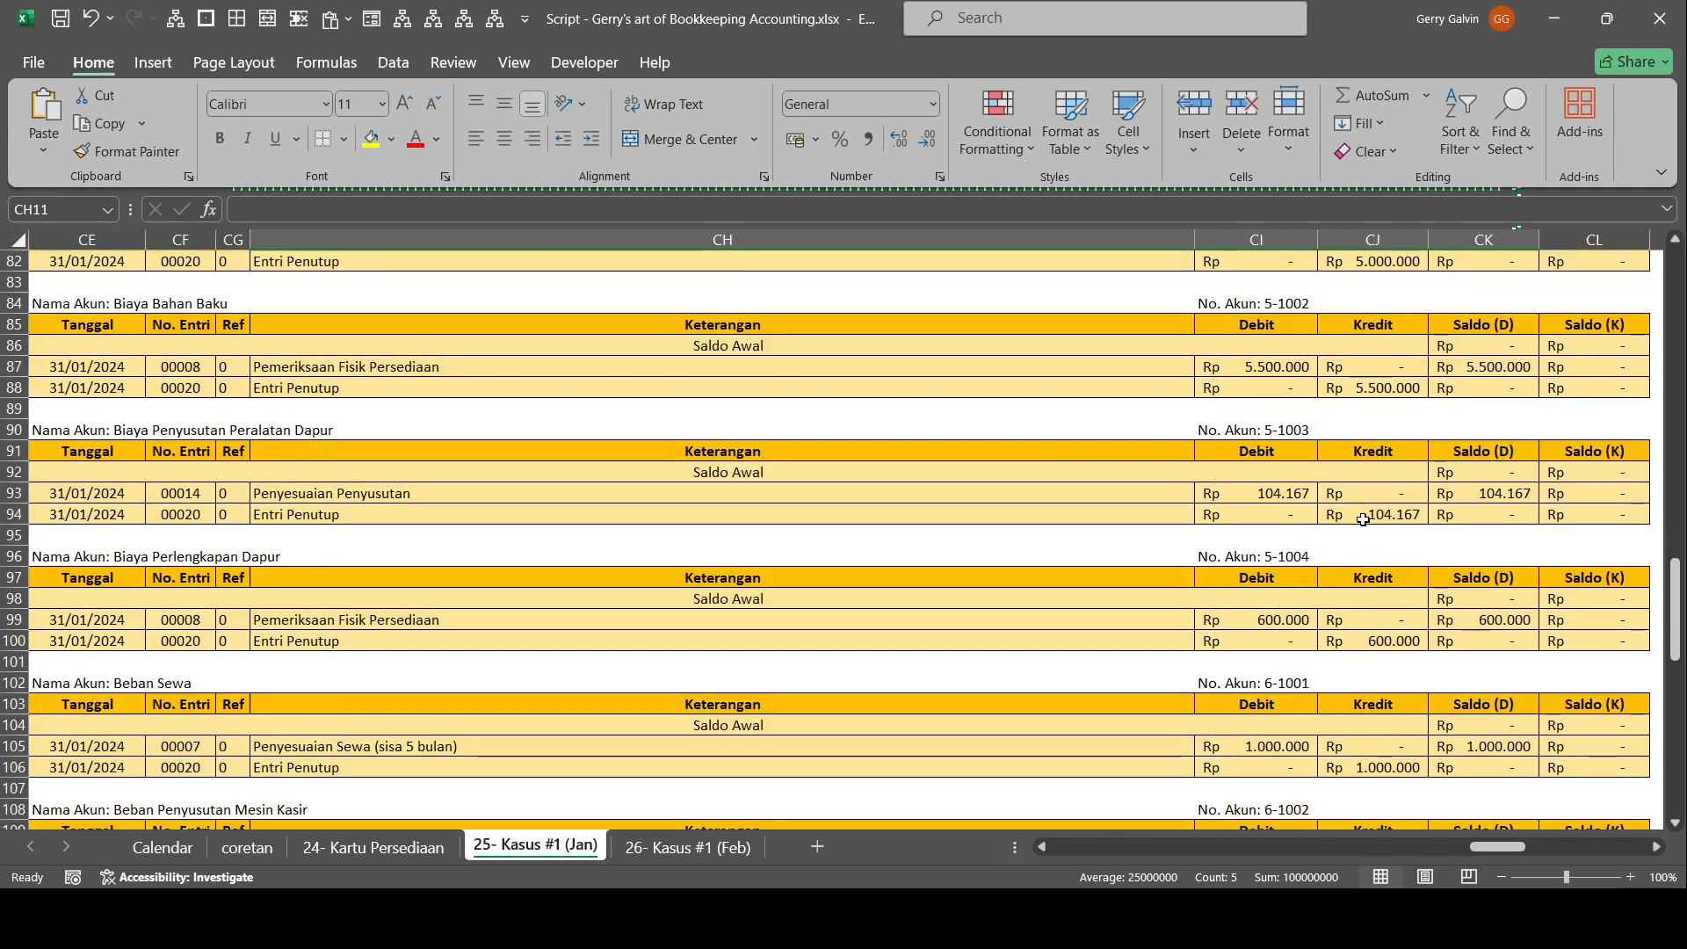
{"action": "left_click", "coordinate": [1296, 500]}
{"action": "type", "text": "v"}
{"action": "left_click", "coordinate": [1408, 518]}
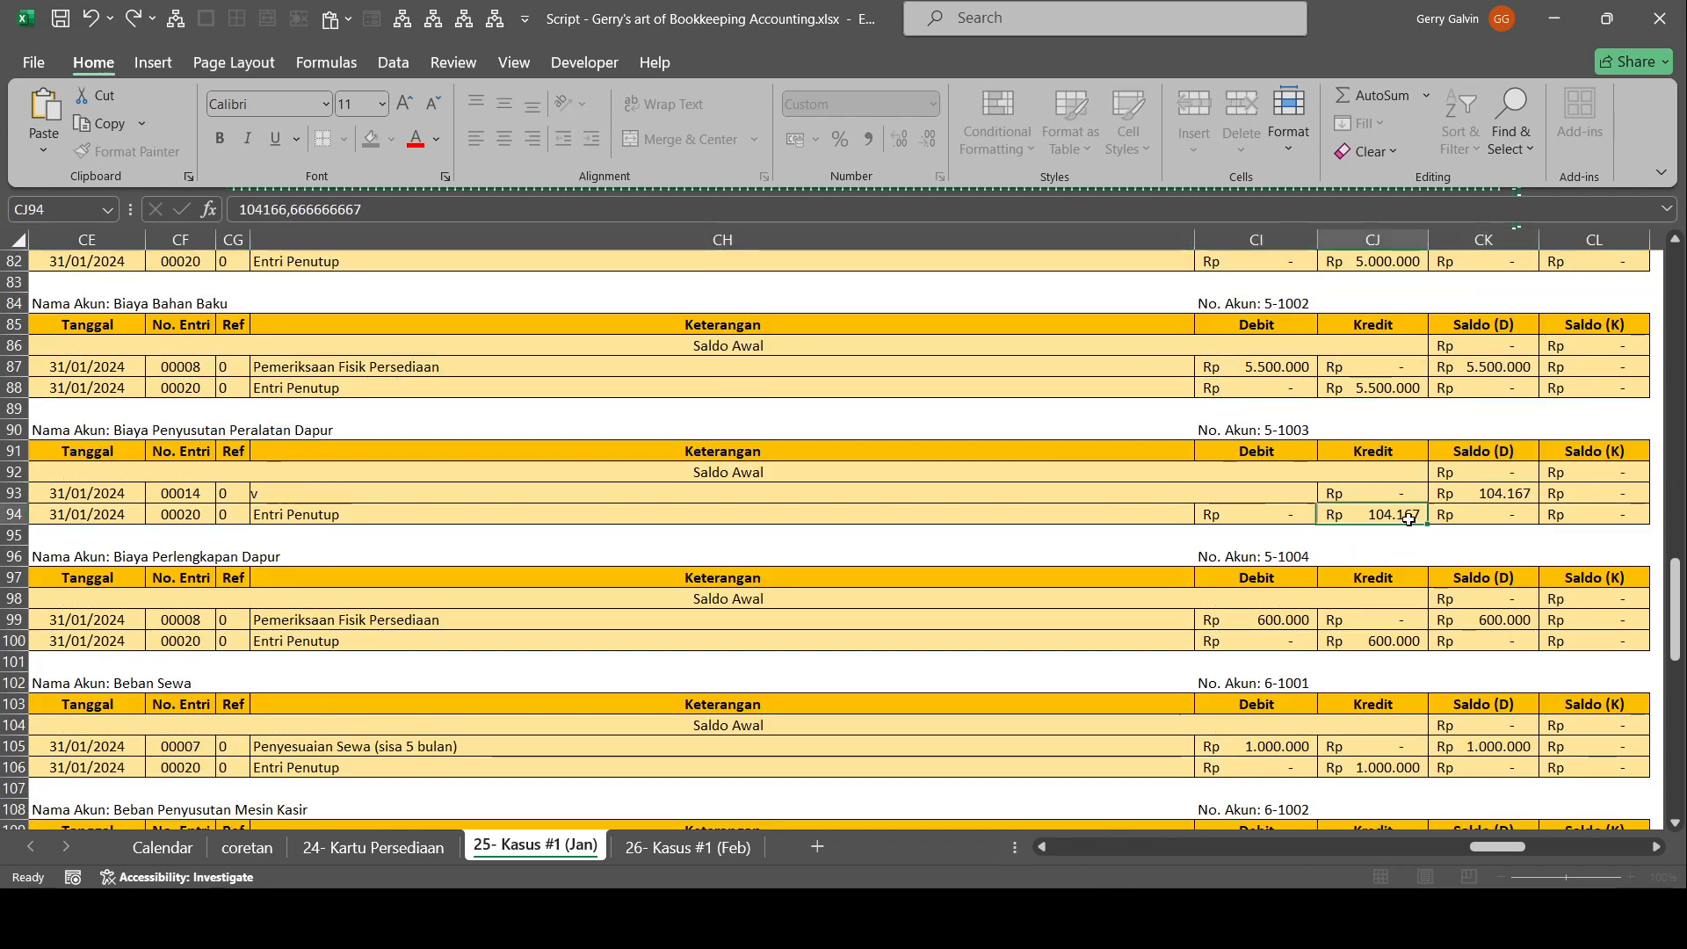
{"action": "key", "text": "ctrl+v"}
{"action": "left_click", "coordinate": [1491, 494]}
{"action": "key", "text": "ctrl+v"}
{"action": "left_click", "coordinate": [1260, 491]}
{"action": "key", "text": "ctrl+v"}
Set the Kredit and Saldo (K) of Penyusutan Perabotan in the ledger with closing entries to 208333,333333333.
{"action": "scroll", "coordinate": [1154, 436], "scroll_direction": "up", "scroll_amount": 8}
{"action": "scroll", "coordinate": [1154, 437], "scroll_direction": "up", "scroll_amount": 4}
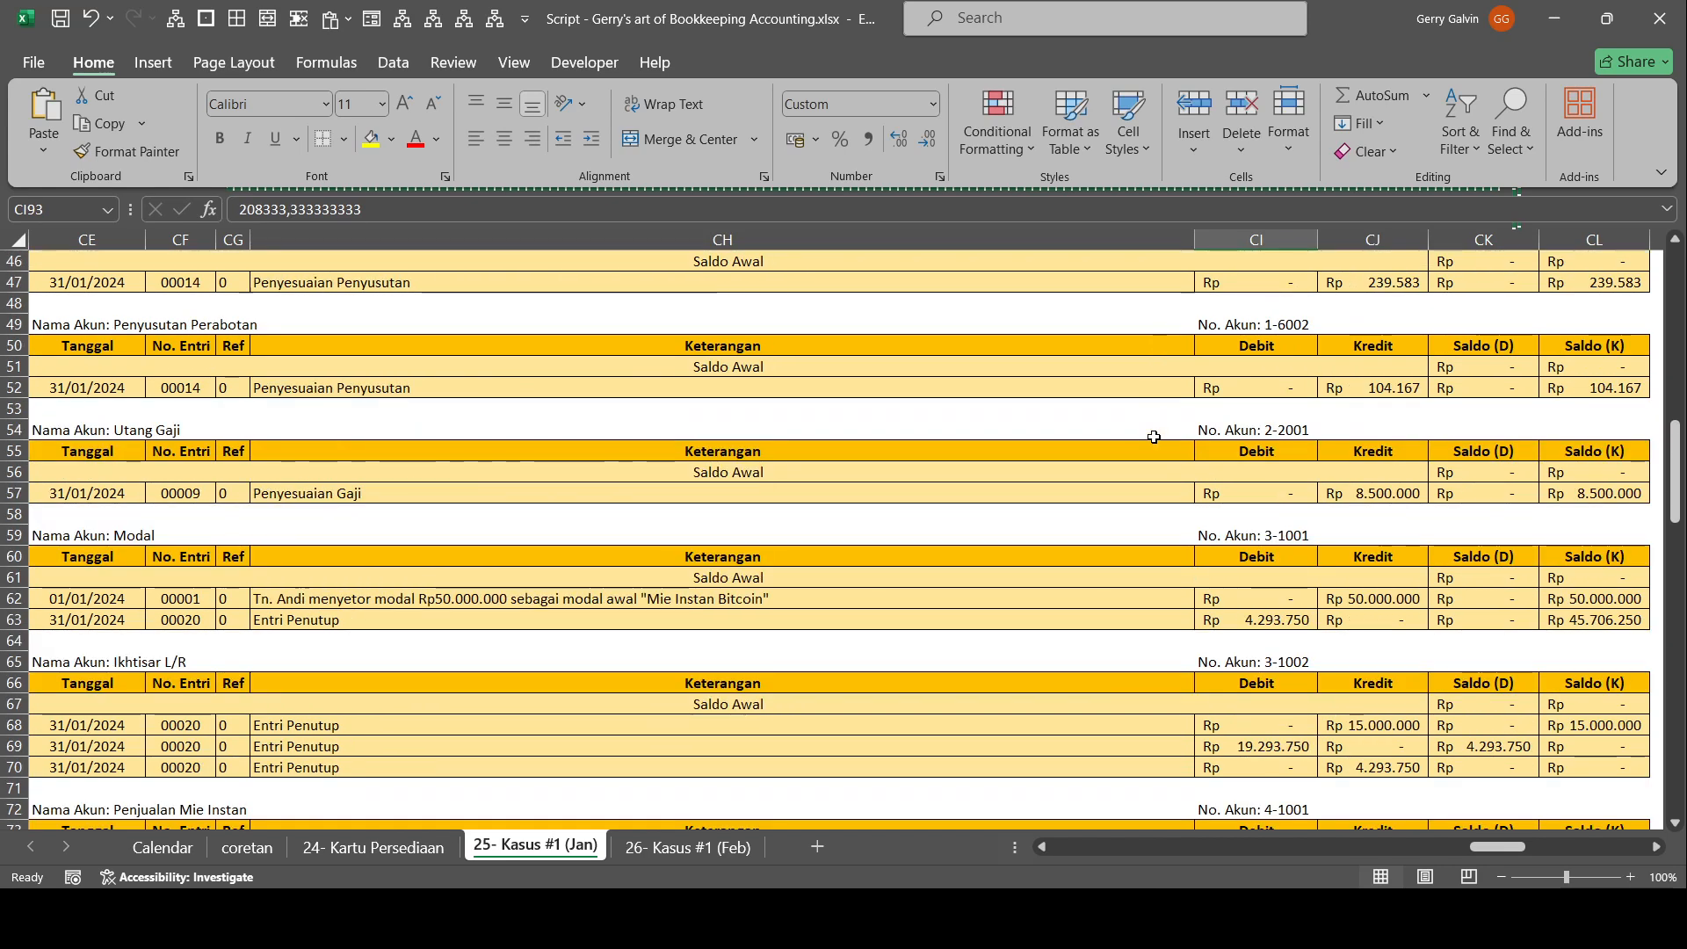
{"action": "left_click", "coordinate": [1406, 384]}
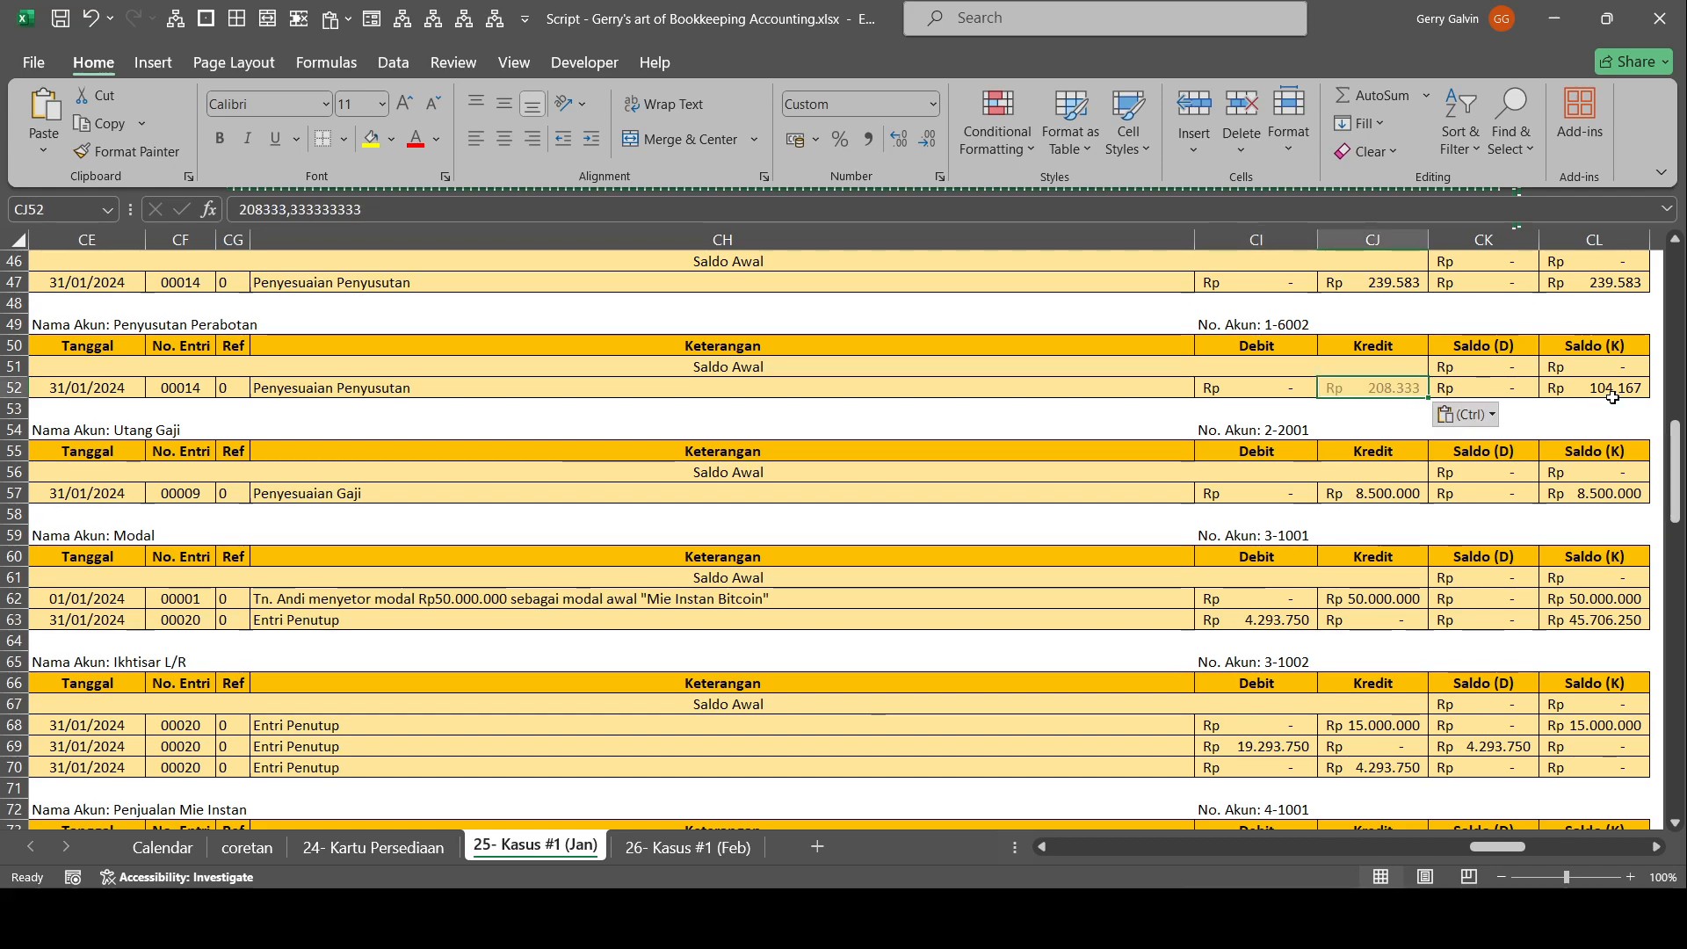
{"action": "left_click", "coordinate": [1613, 391]}
{"action": "type", "text": "208.333"}
Set the Beban Penyusutan Perabotan credit in the closing journal entry (Entri Penutup) to 208.333.
{"action": "scroll", "coordinate": [1538, 483], "scroll_direction": "down", "scroll_amount": 17}
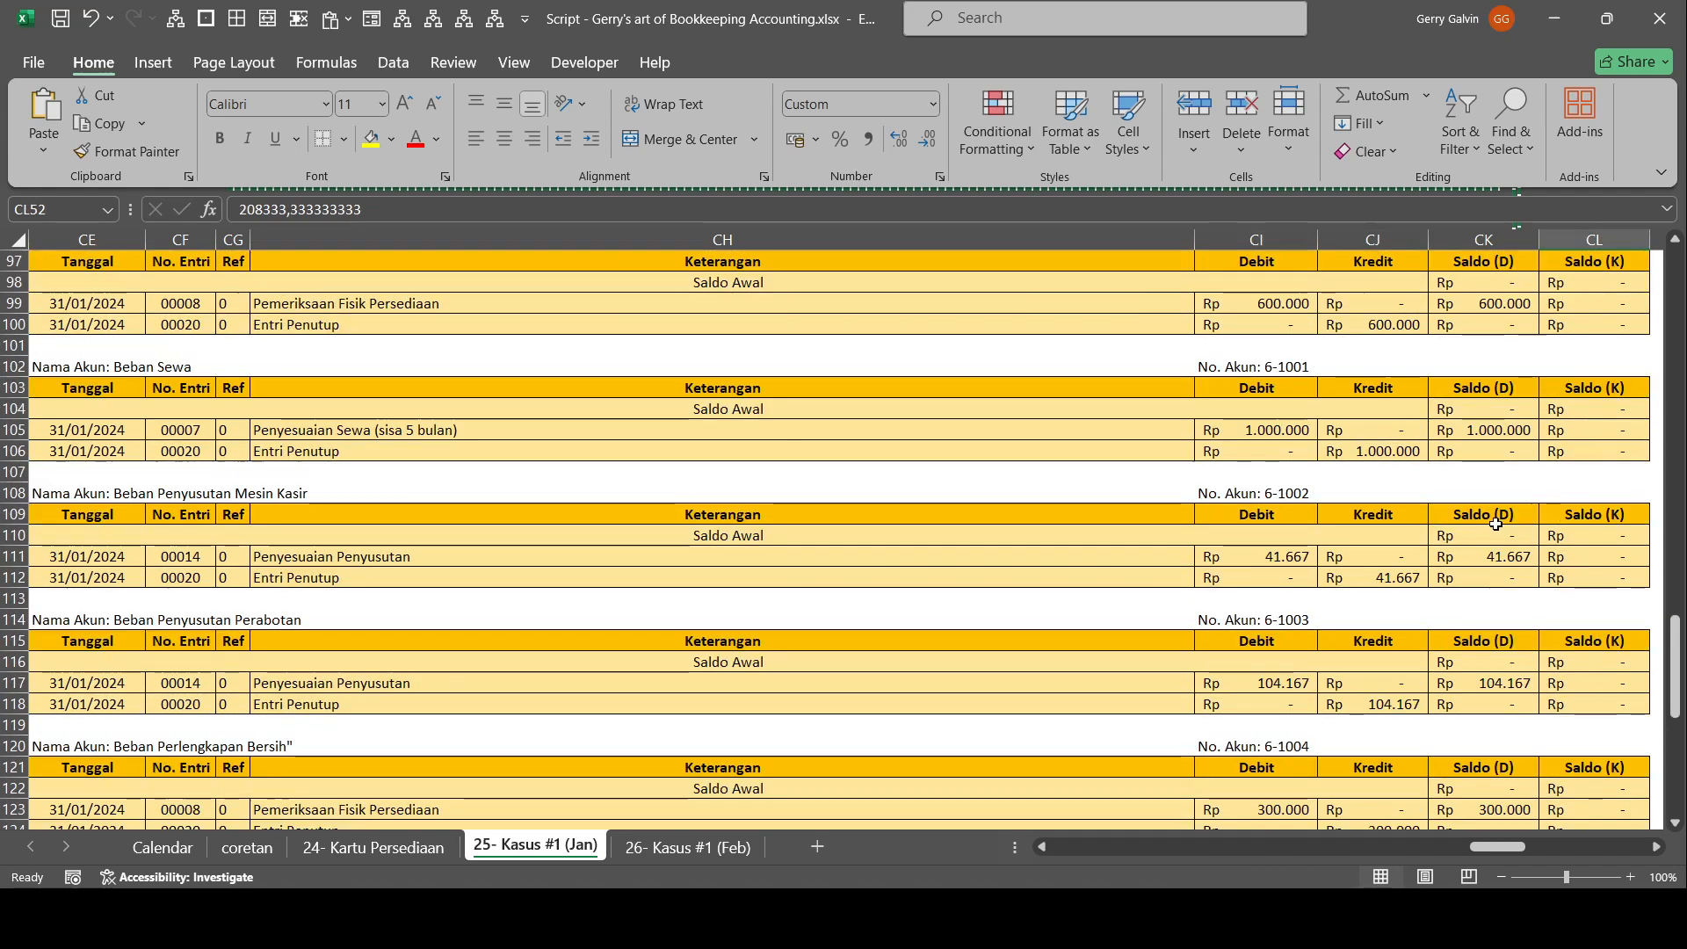
{"action": "scroll", "coordinate": [1494, 524], "scroll_direction": "down", "scroll_amount": 3}
{"action": "scroll", "coordinate": [1485, 532], "scroll_direction": "down", "scroll_amount": 2}
{"action": "left_click_drag", "start_coordinate": [1484, 553], "coordinate": [132, 553]}
{"action": "scroll", "coordinate": [638, 446], "scroll_direction": "up", "scroll_amount": 7}
{"action": "scroll", "coordinate": [639, 445], "scroll_direction": "up", "scroll_amount": 19}
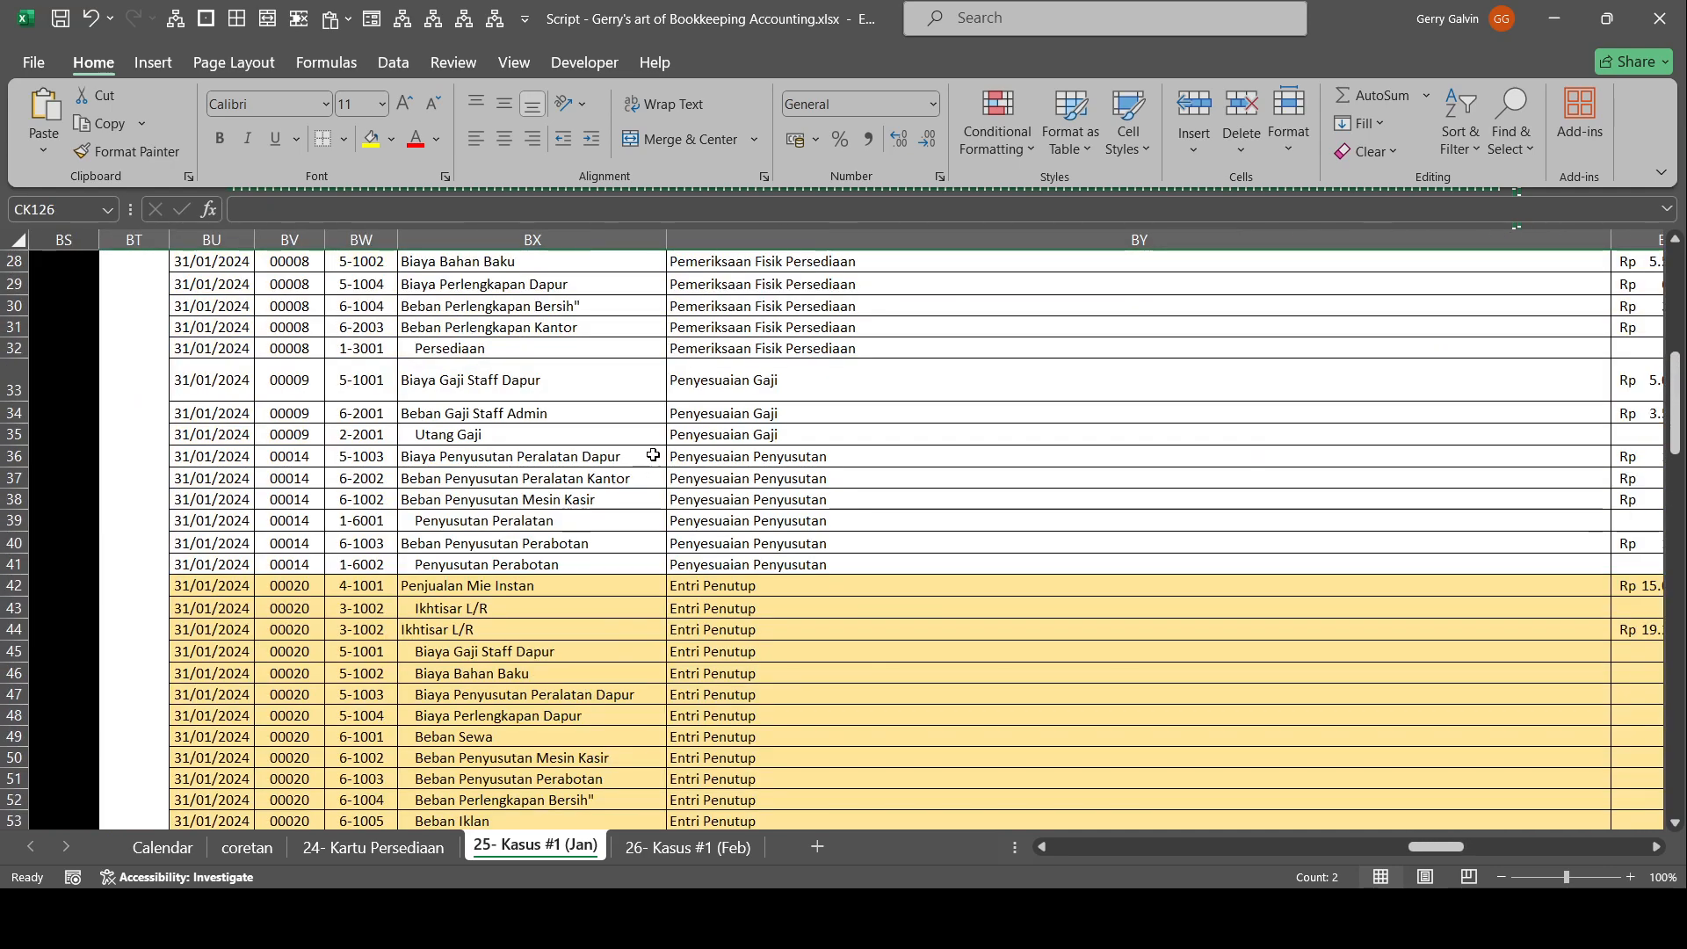
{"action": "left_click_drag", "start_coordinate": [457, 478], "coordinate": [1599, 524]}
{"action": "left_click_drag", "start_coordinate": [1559, 652], "coordinate": [1556, 664]}
{"action": "left_click_drag", "start_coordinate": [1525, 606], "coordinate": [1574, 583]}
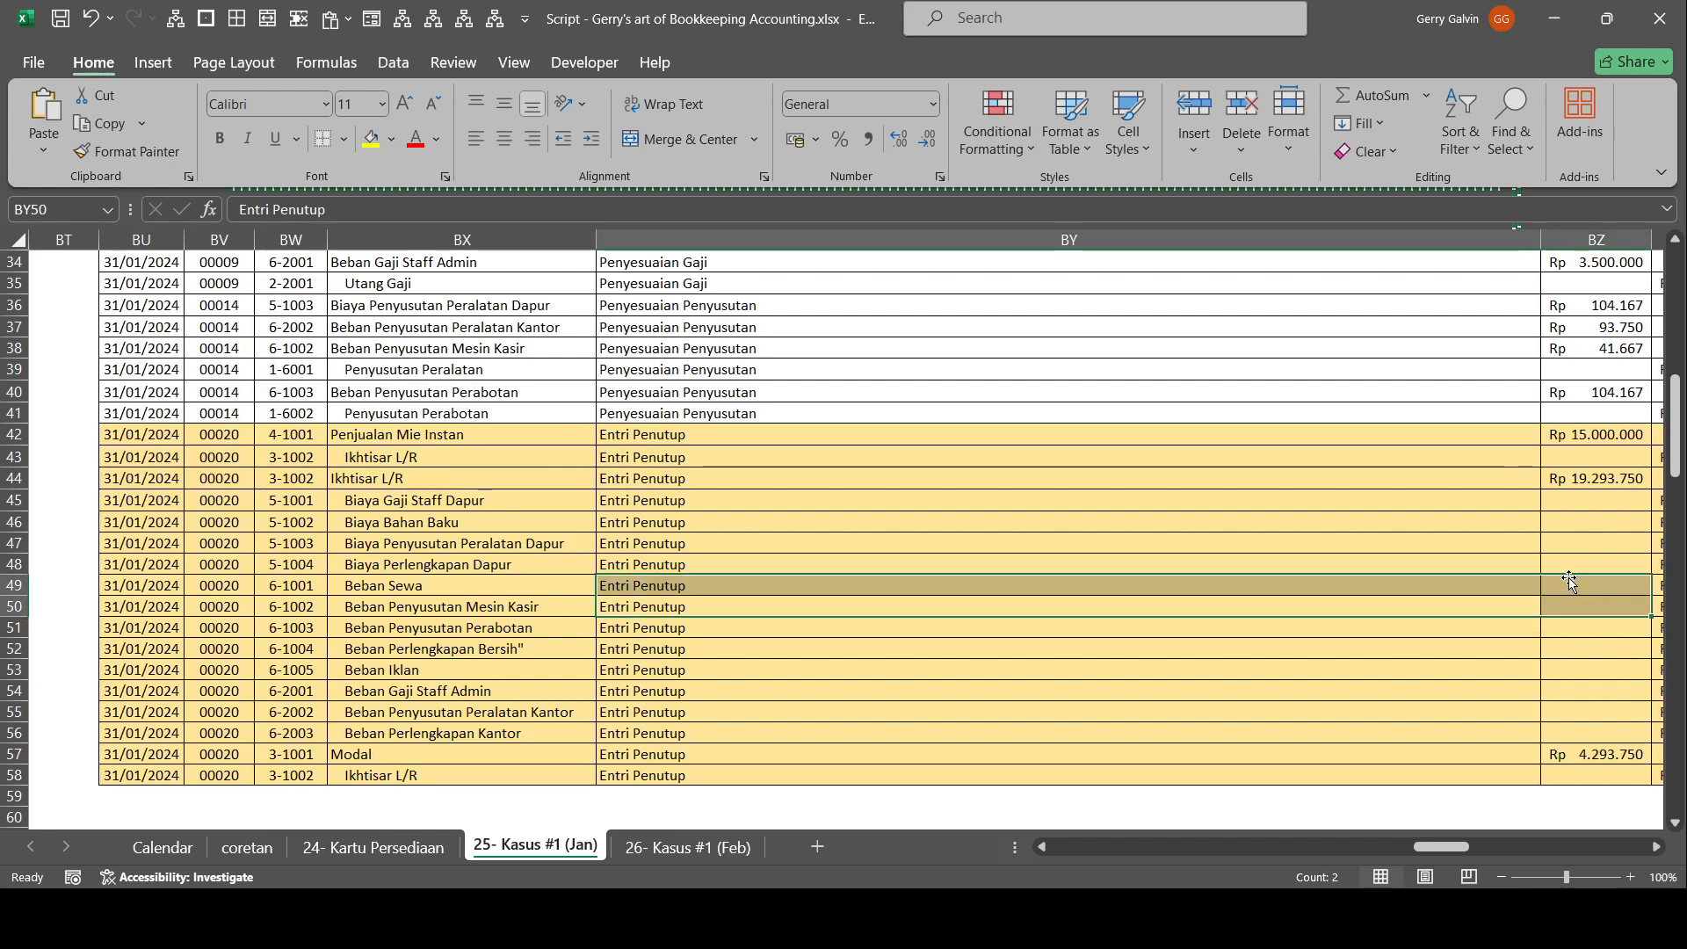
{"action": "left_click_drag", "start_coordinate": [1529, 670], "coordinate": [1581, 669]}
{"action": "left_click", "coordinate": [1550, 603]}
{"action": "key", "text": "ctrl+v"}
Total the closing entry's expense credits into the Ikhtisar L/R debit as the fixed value 19397916,6666667.
{"action": "left_click", "coordinate": [1463, 489]}
{"action": "key", "text": "alt+equal"}
{"action": "key", "text": "Right"}
{"action": "key", "text": "Down"}
{"action": "key", "text": "ctrl+shift+Down"}
{"action": "key", "text": "F9"}
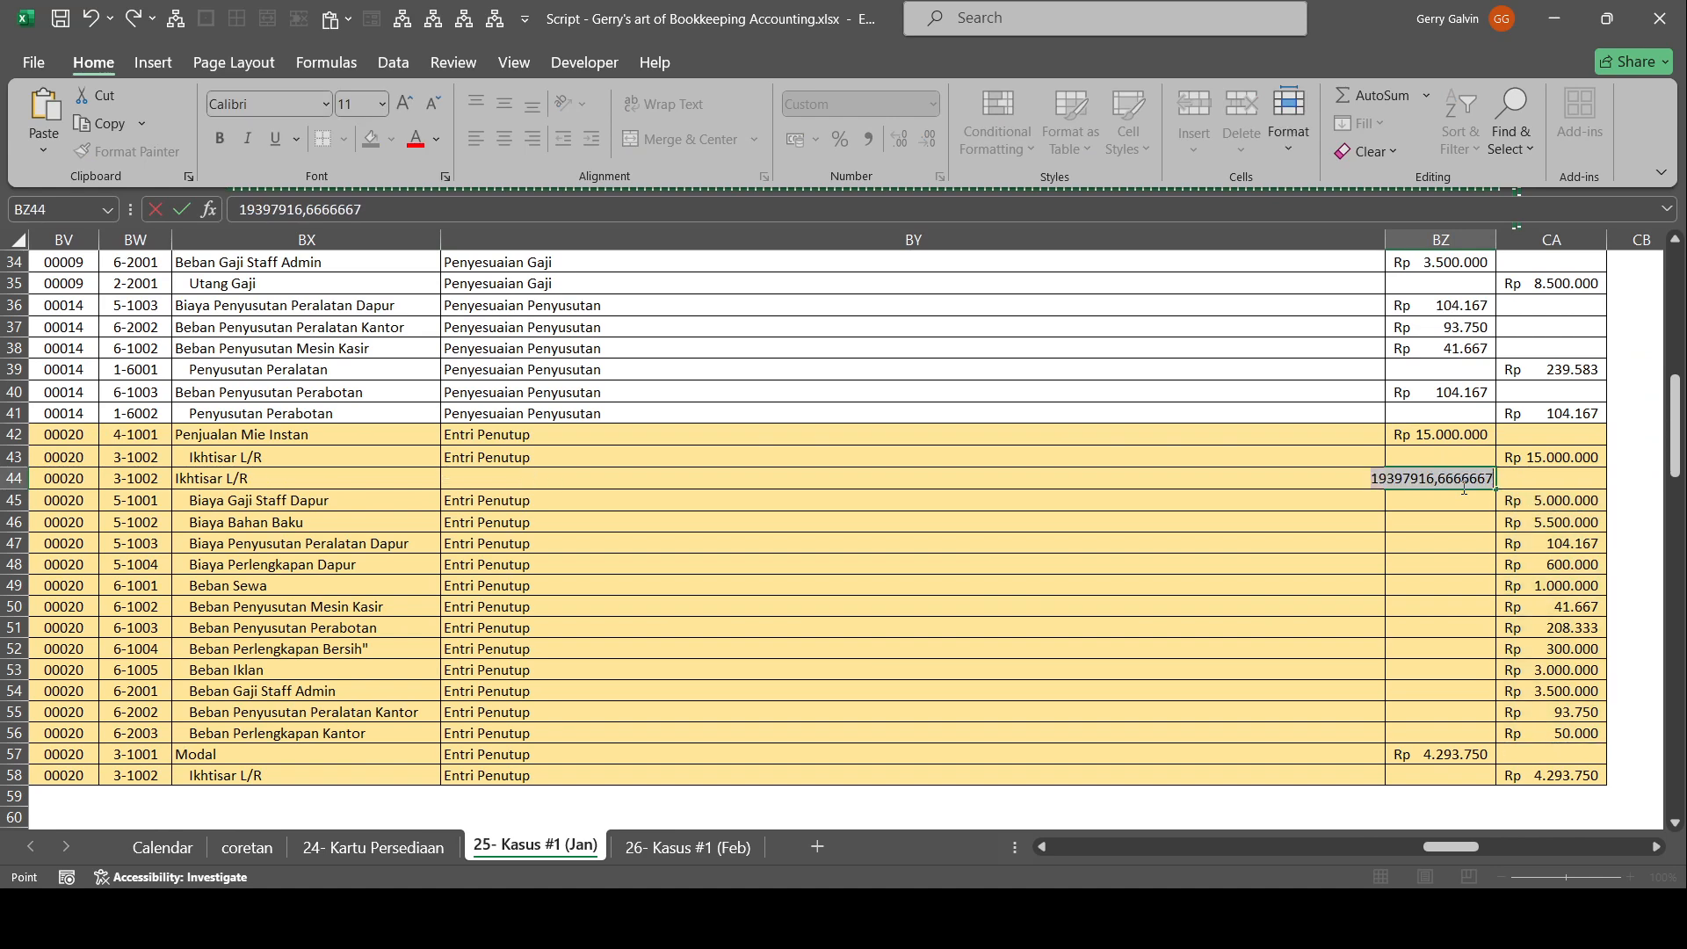
{"action": "key", "text": "Return"}
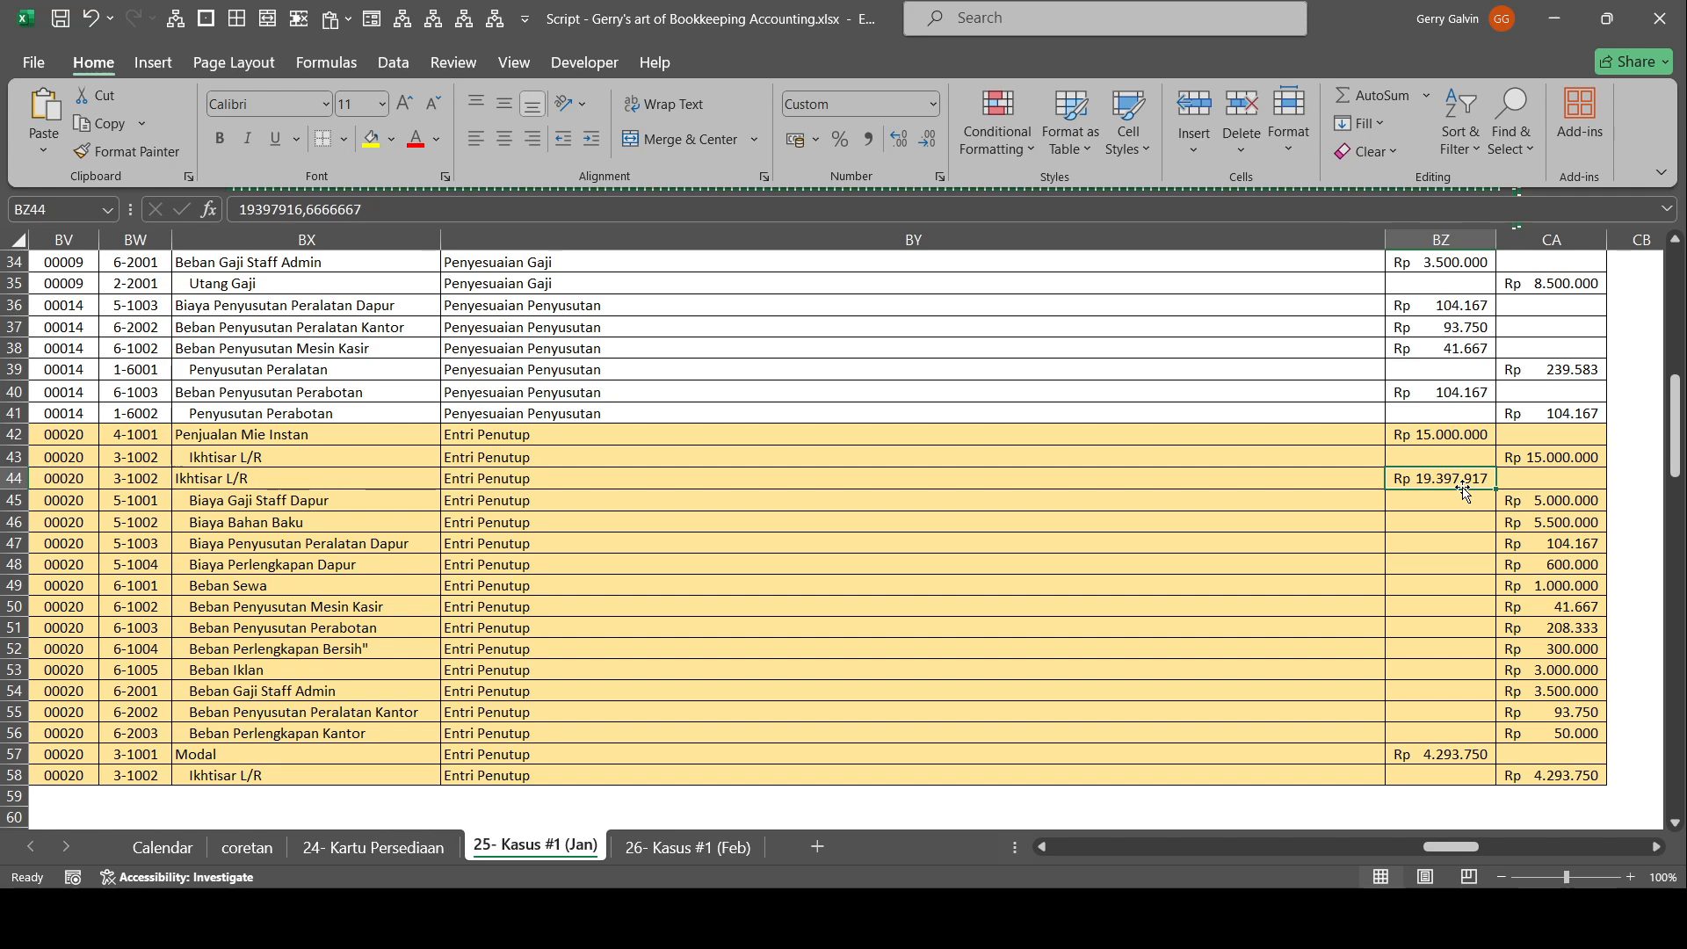
In the closing journal entry, set the Modal debit to BZ44 minus BZ42 and set the final Ikhtisar L/R credit equal to it.
{"action": "key", "text": "F2"}
{"action": "key", "text": "Return"}
{"action": "key", "text": "ctrl+Down"}
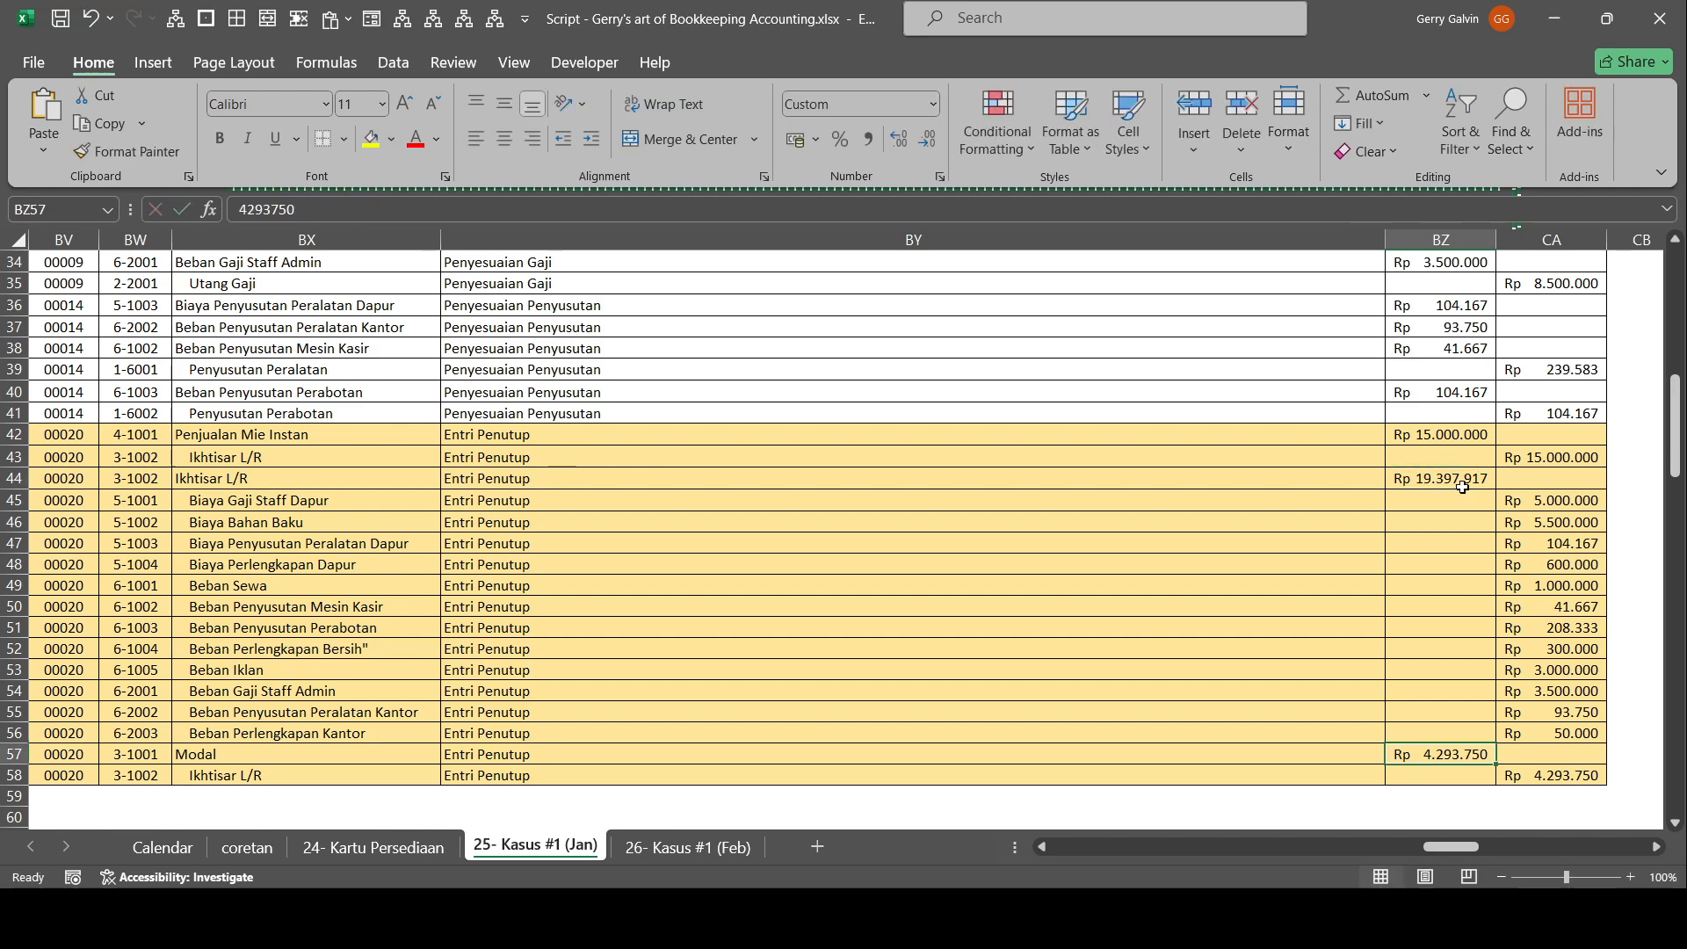
{"action": "left_click", "coordinate": [1462, 478]}
{"action": "type", "text": "-BZ42="}
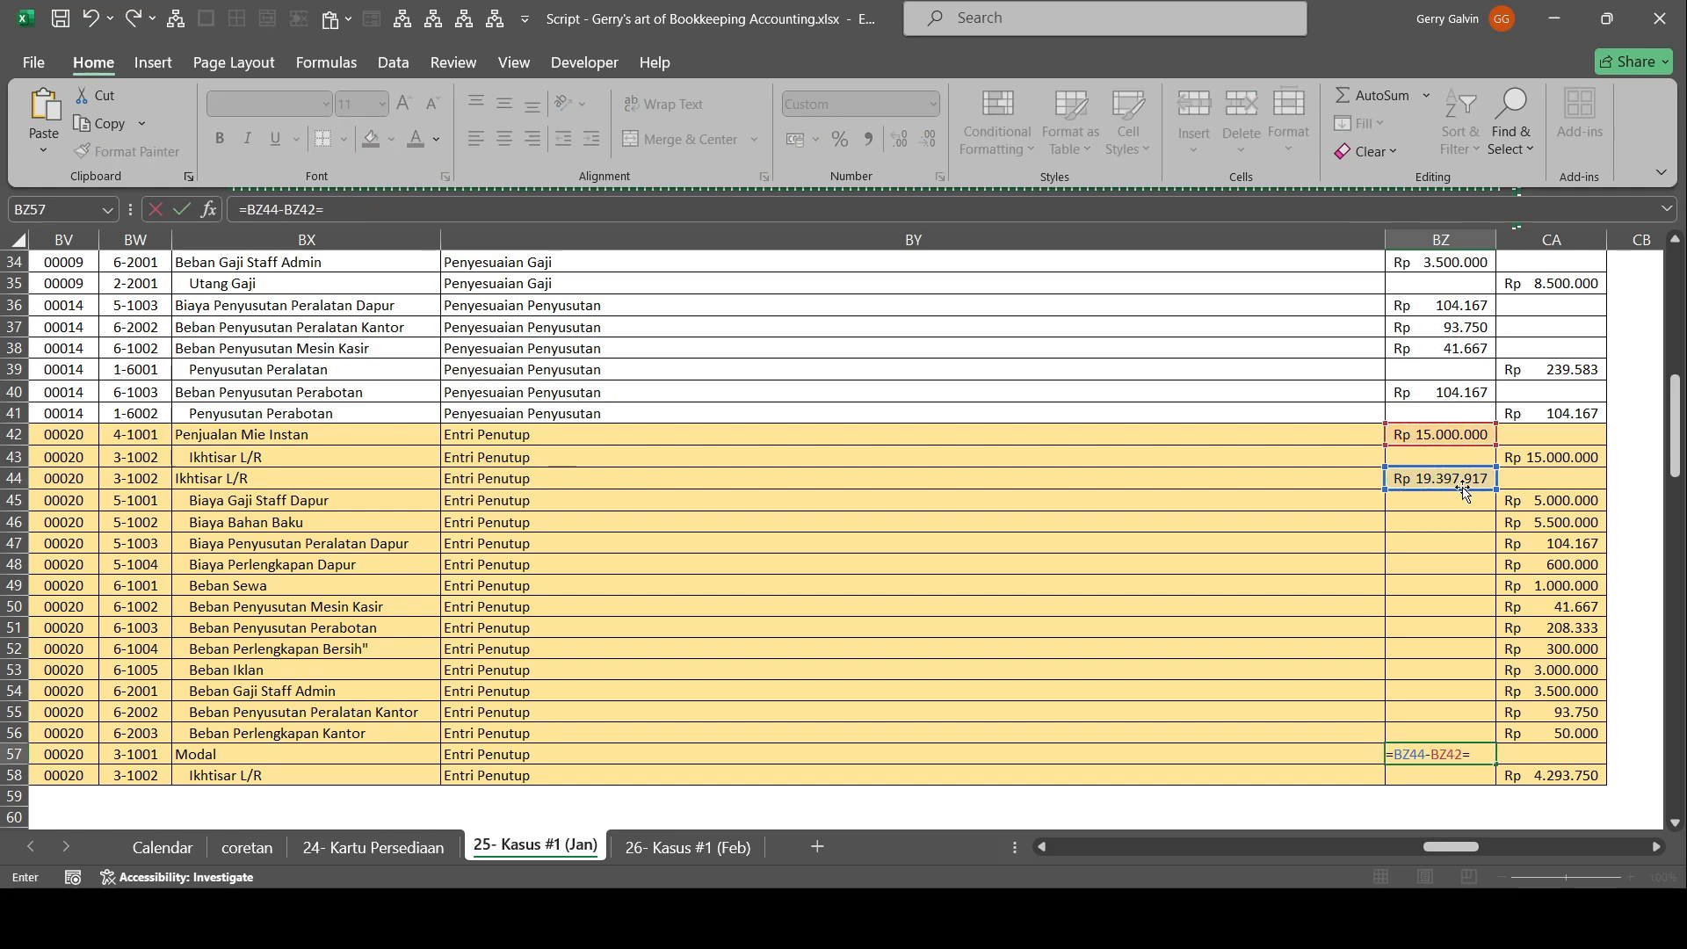
{"action": "key", "text": "Return"}
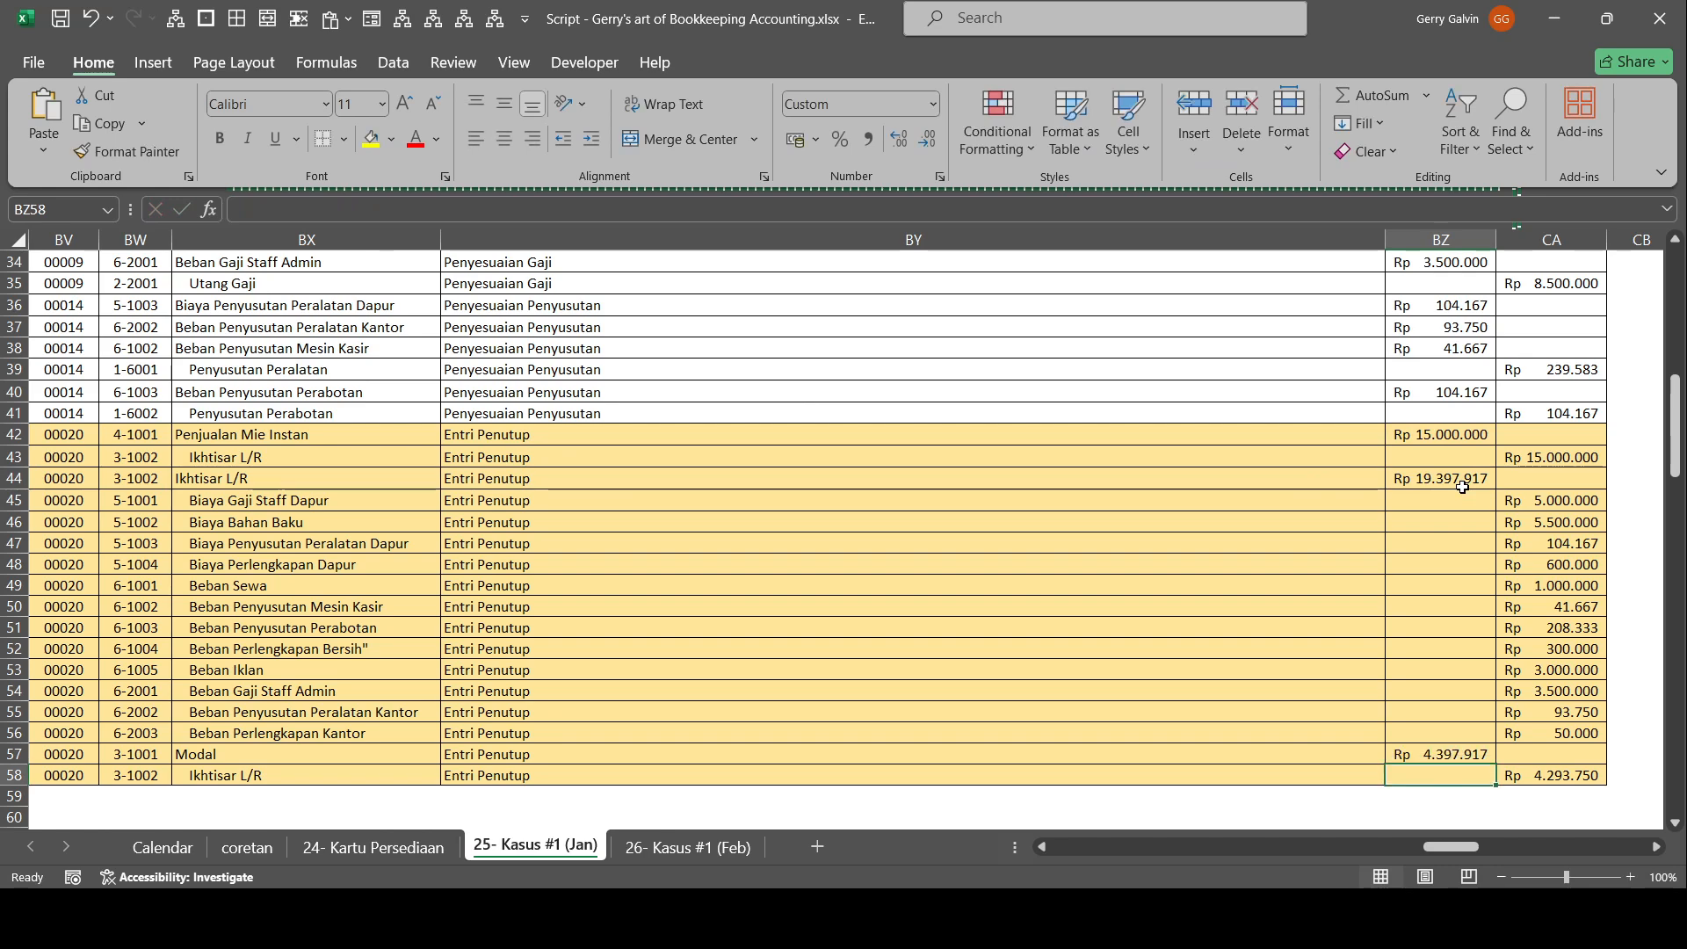
{"action": "left_click", "coordinate": [1538, 770]}
{"action": "type", "text": "="}
{"action": "key", "text": "Return"}
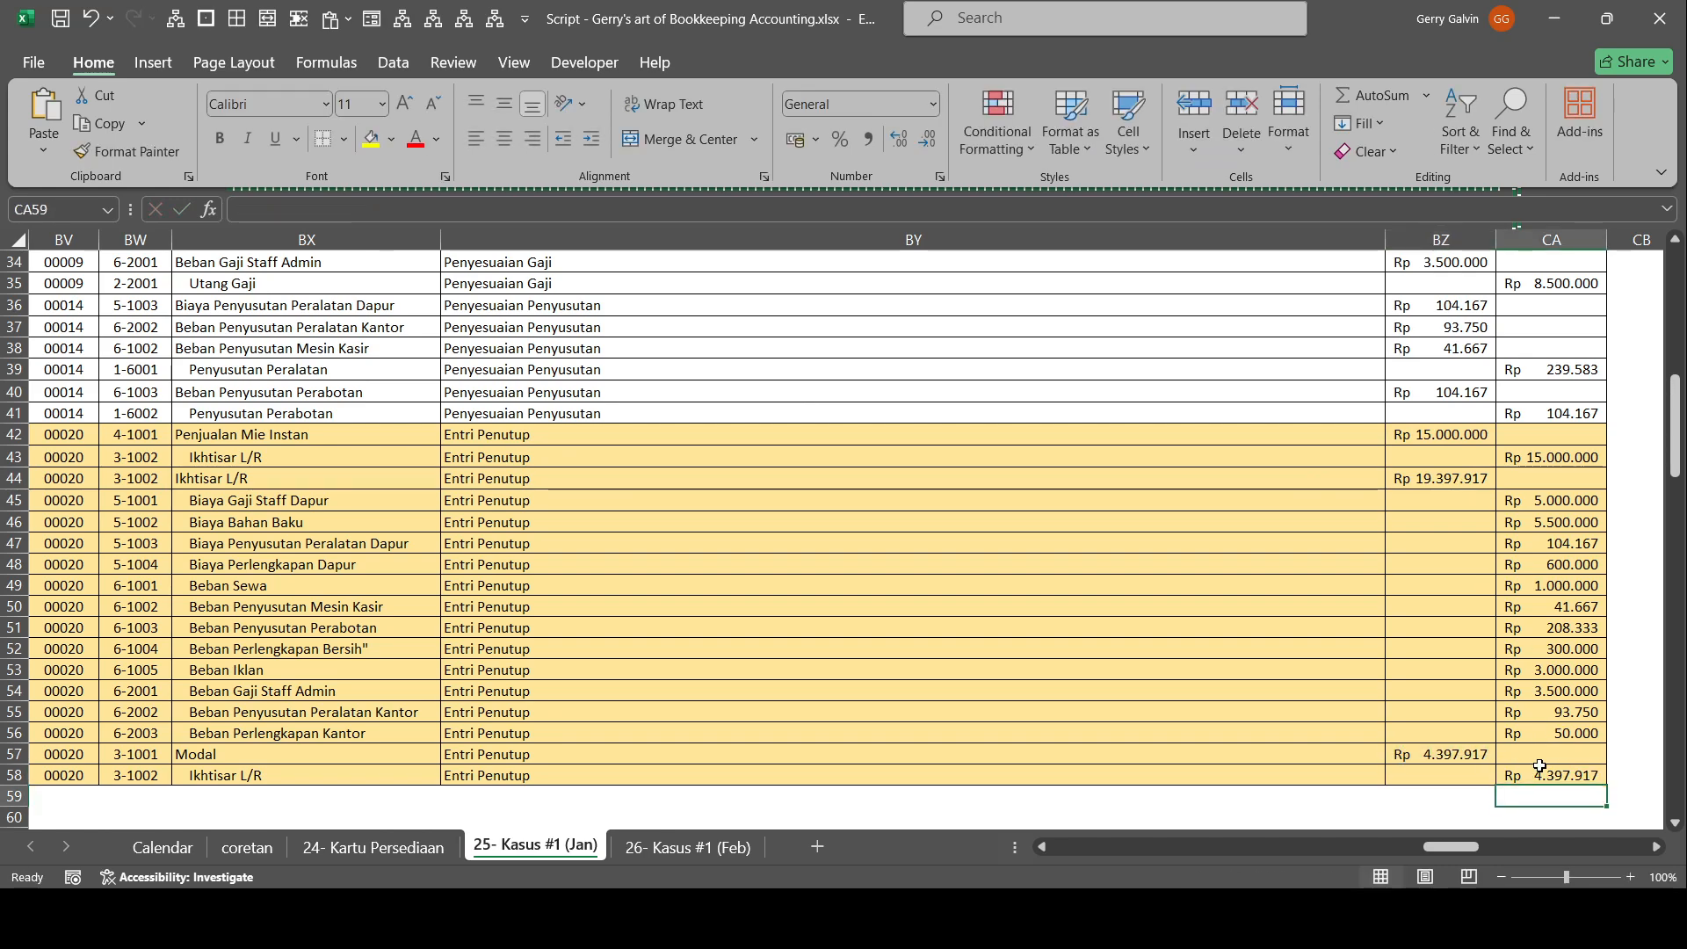
In the ledger with closing entries, set the closing Debit of Ikhtisar L/R to 19397916,6666667.
{"action": "scroll", "coordinate": [1537, 764], "scroll_direction": "down", "scroll_amount": 6}
{"action": "left_click_drag", "start_coordinate": [1344, 661], "coordinate": [1669, 642]}
{"action": "scroll", "coordinate": [791, 629], "scroll_direction": "down", "scroll_amount": 9}
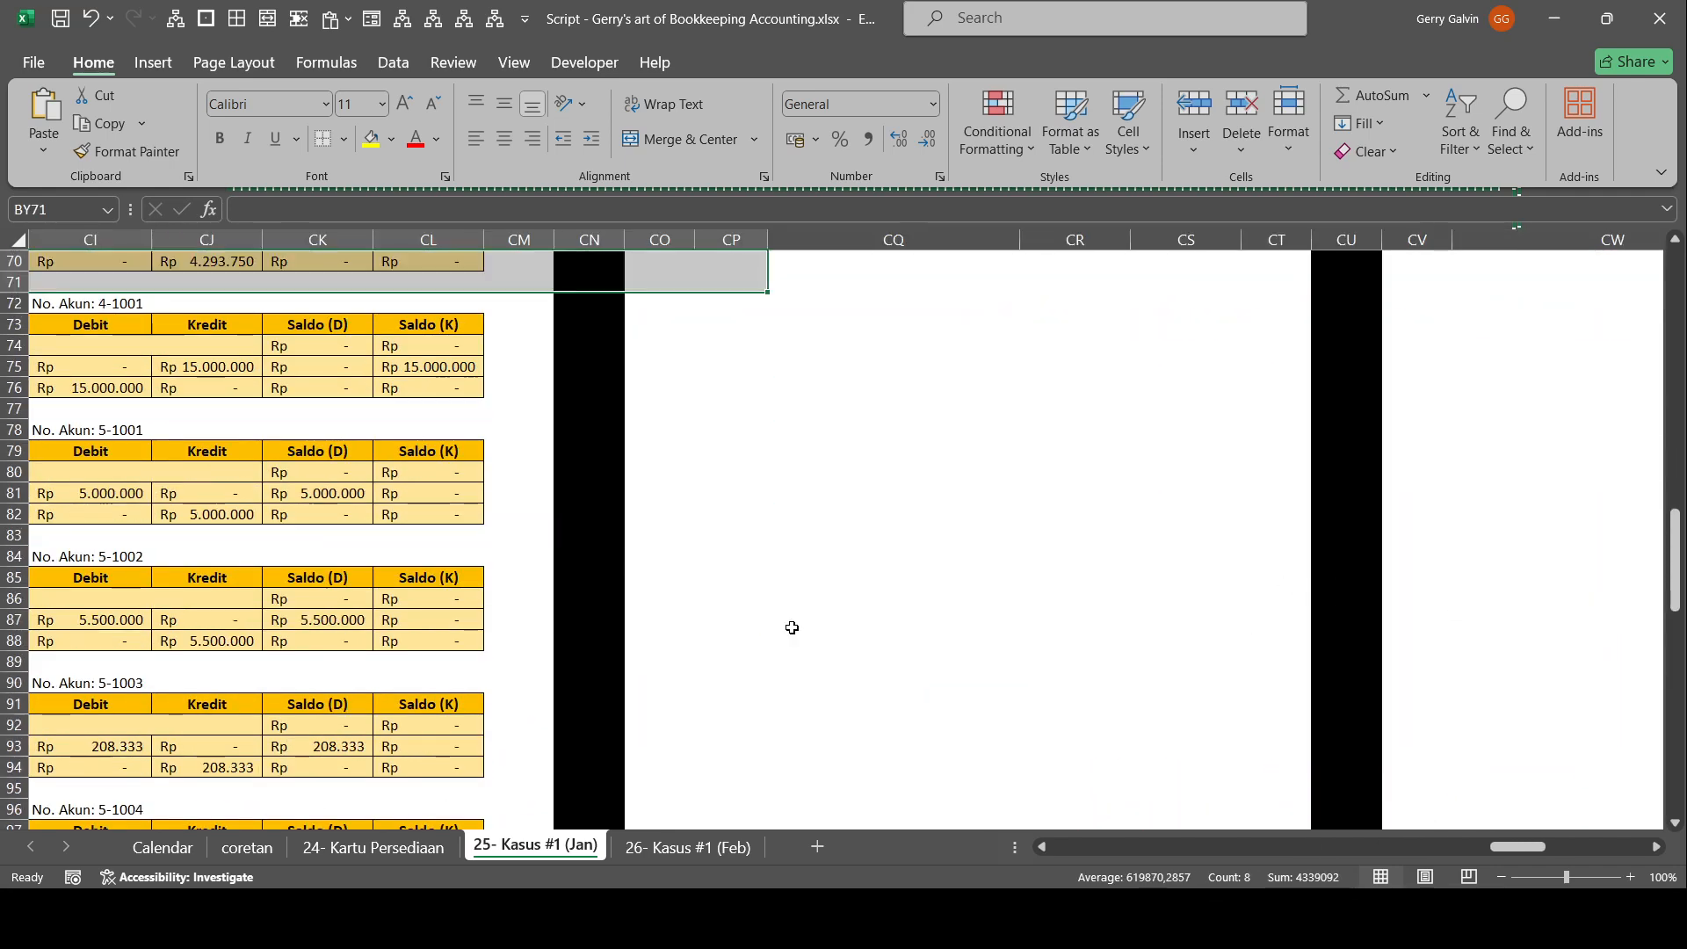
{"action": "left_click_drag", "start_coordinate": [745, 620], "coordinate": [19, 598]}
{"action": "scroll", "coordinate": [535, 478], "scroll_direction": "down", "scroll_amount": 6}
{"action": "left_click", "coordinate": [544, 486]}
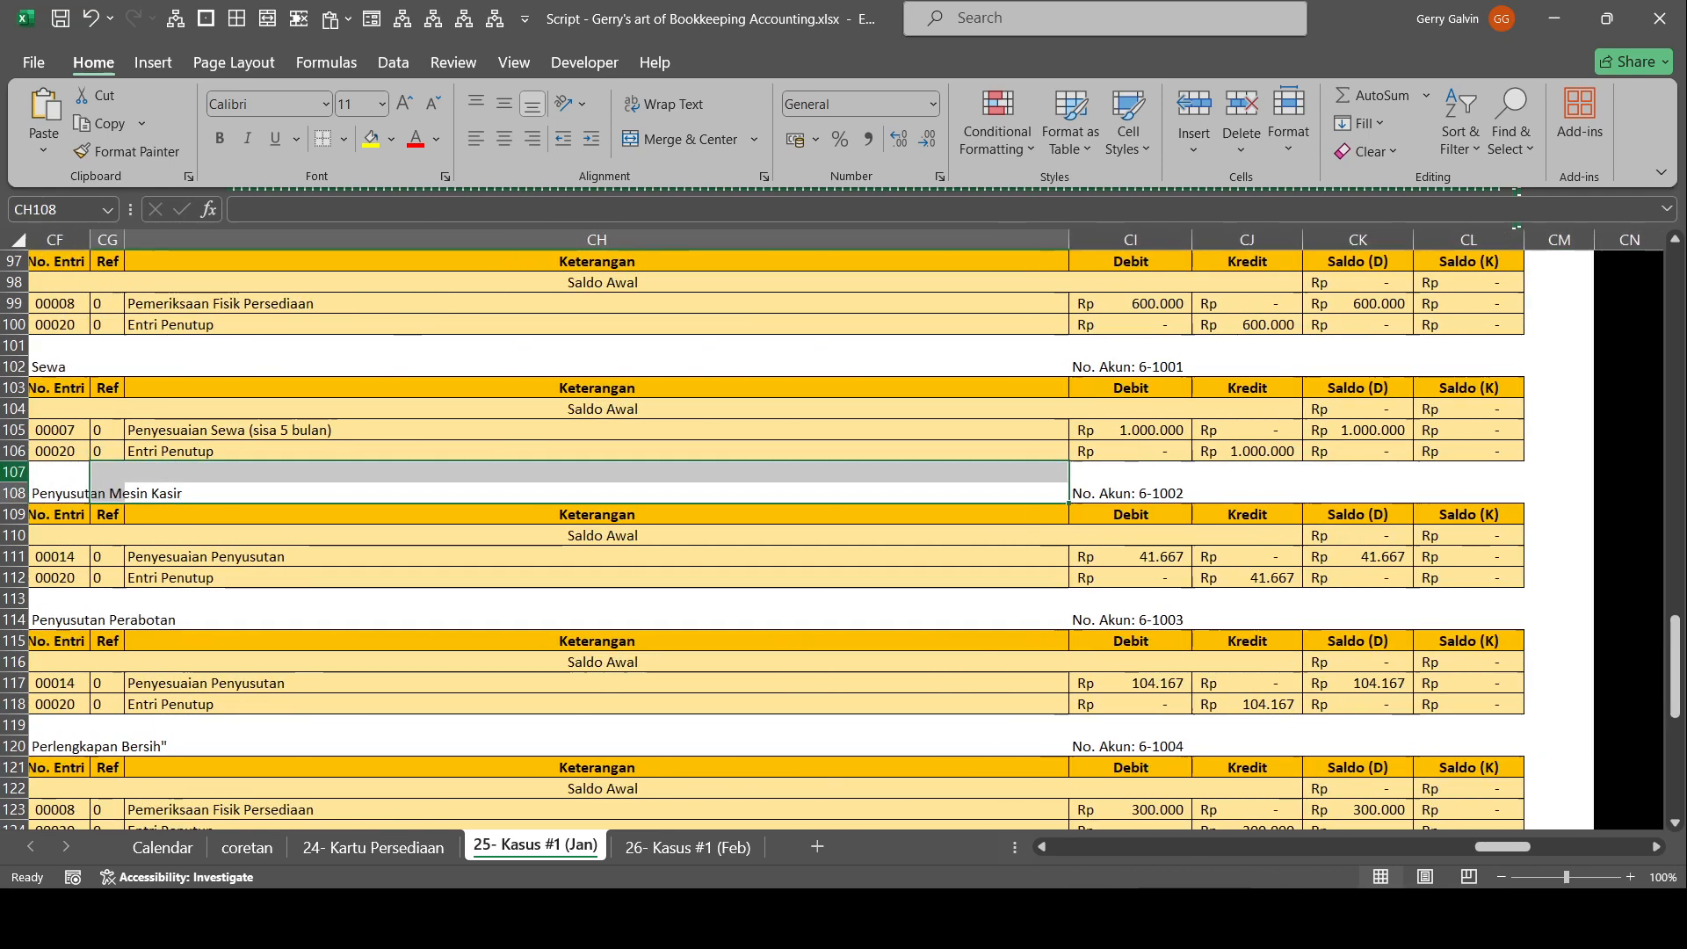
{"action": "scroll", "coordinate": [672, 569], "scroll_direction": "up", "scroll_amount": 11}
{"action": "scroll", "coordinate": [671, 570], "scroll_direction": "up", "scroll_amount": 3}
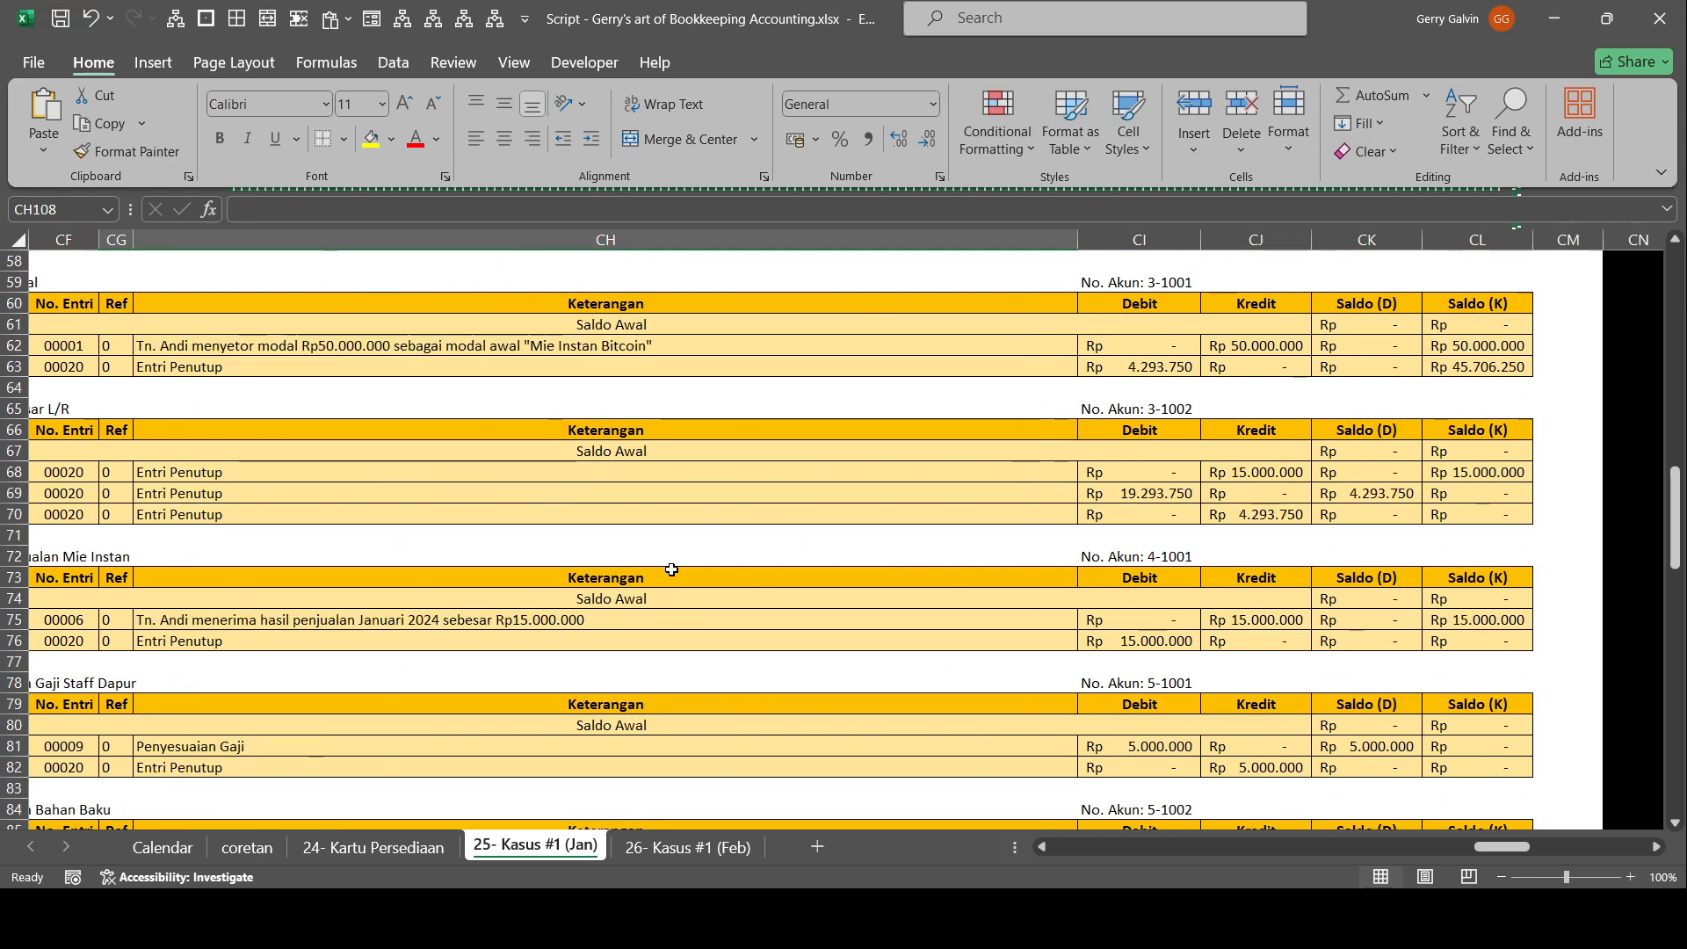
{"action": "left_click", "coordinate": [1178, 536]}
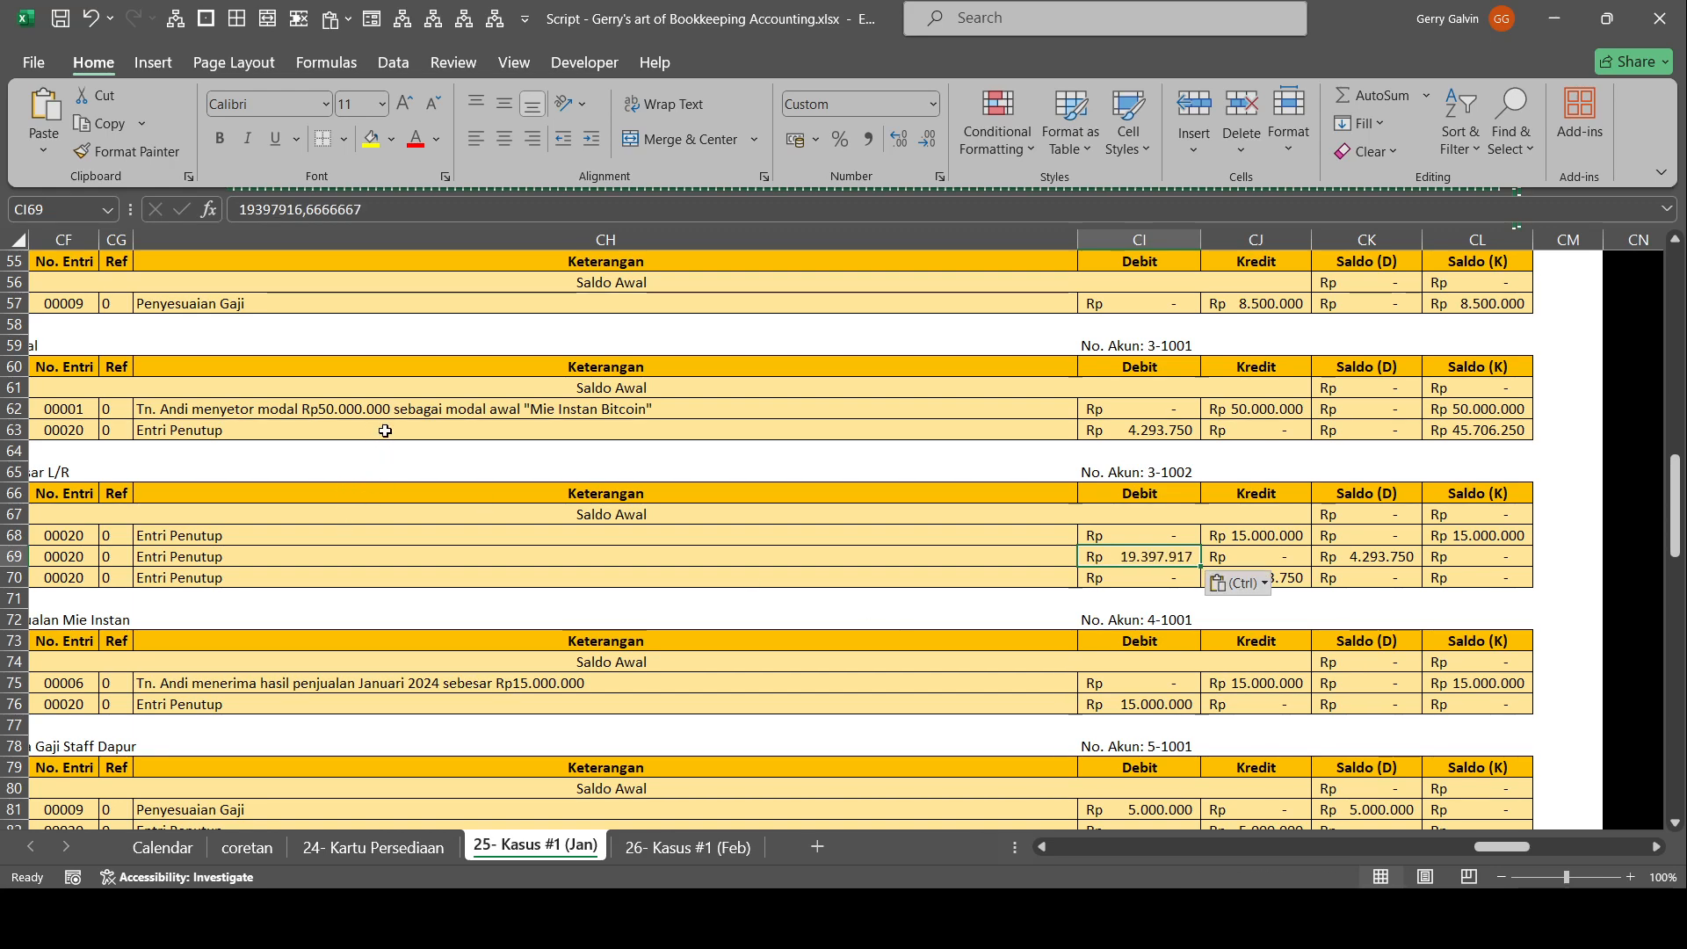
Calculate Ikhtisar L/R's Saldo (D) in CK69 from the preceding Saldo (K) in CL68 less the new closing debit.
{"action": "key", "text": "Right"}
{"action": "key", "text": "Right"}
{"action": "type", "text": "="}
{"action": "key", "text": "Up"}
{"action": "key", "text": "Right"}
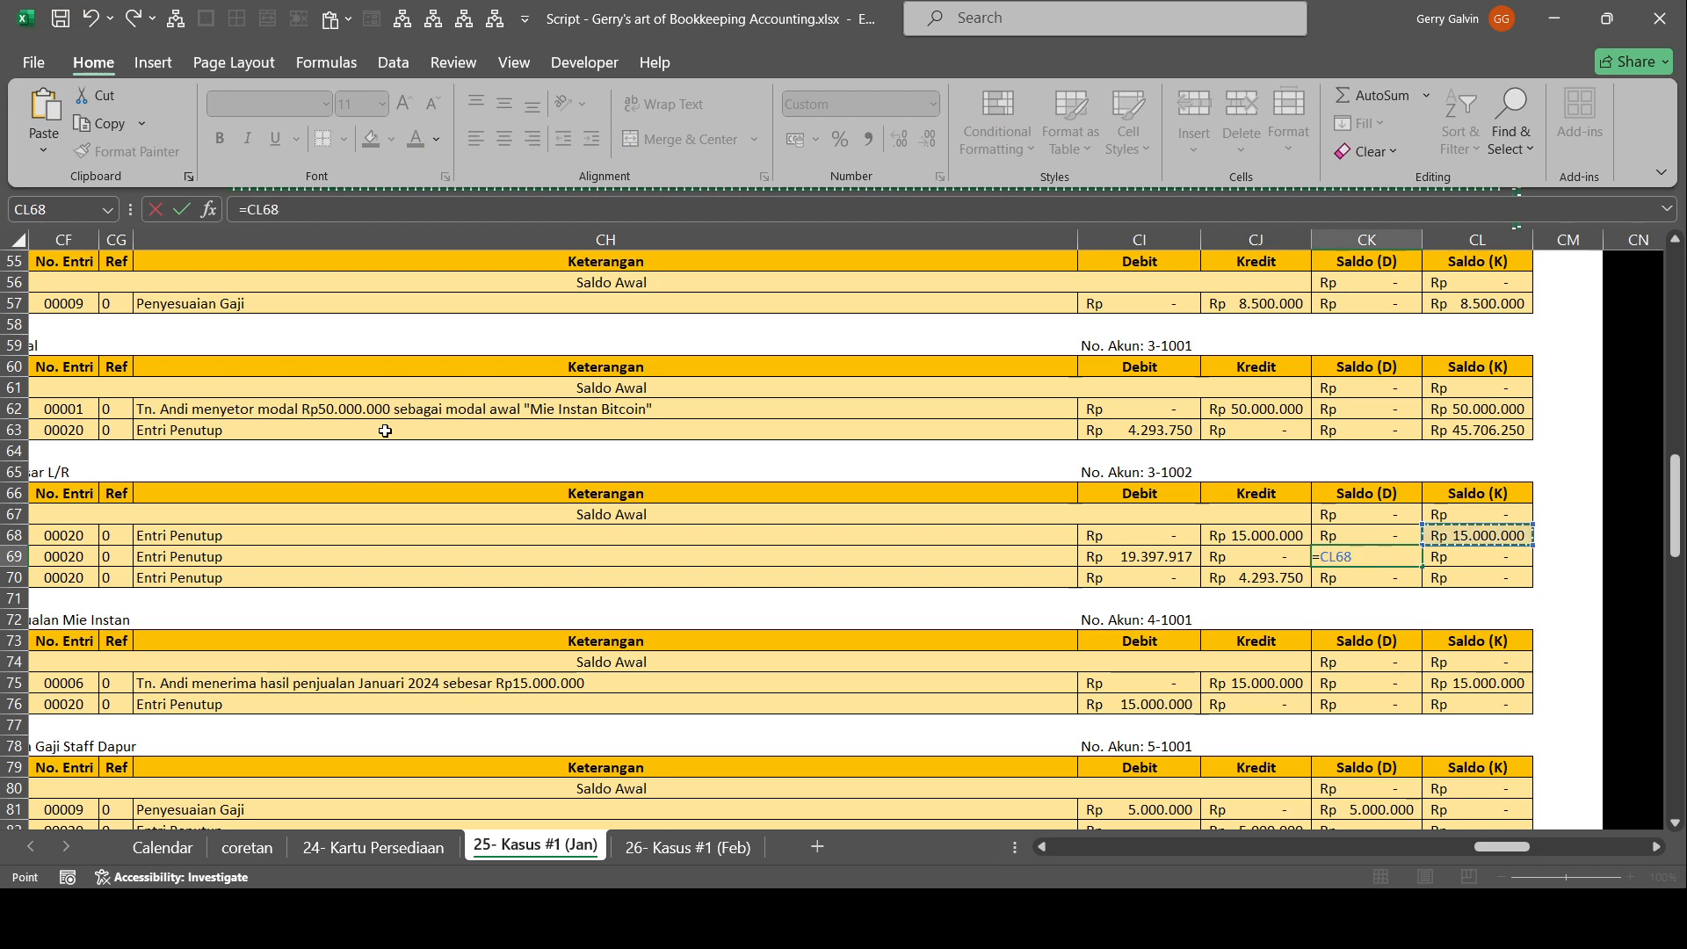
{"action": "key", "text": "Return"}
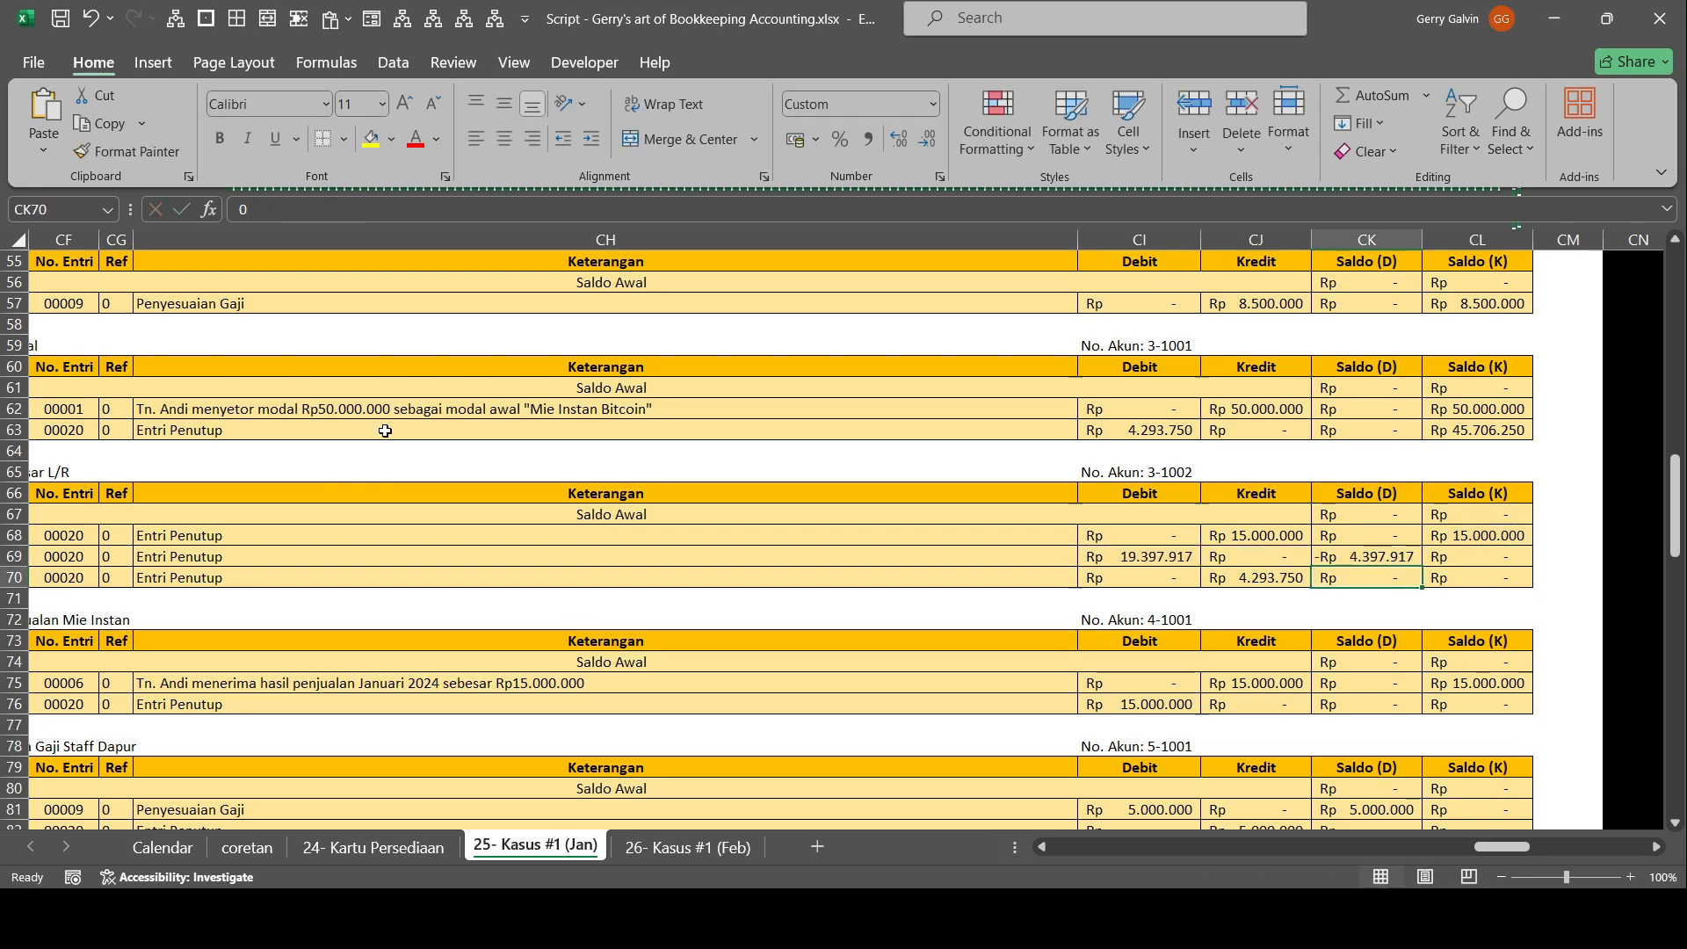
Make Ikhtisar L/R's Saldo (D) positive and carry it into the account's final closing Kredit as a fixed value.
{"action": "key", "text": "Home"}
{"action": "key", "text": "Delete"}
{"action": "key", "text": "Return"}
{"action": "key", "text": "Left"}
{"action": "type", "text": "="}
{"action": "key", "text": "Up"}
{"action": "key", "text": "Right"}
{"action": "key", "text": "F9"}
{"action": "key", "text": "Return"}
Set Beban Penyusutan Perabotan in the income statement to -208.333.
{"action": "scroll", "coordinate": [391, 439], "scroll_direction": "up", "scroll_amount": 1}
{"action": "left_click_drag", "start_coordinate": [419, 554], "coordinate": [1, 552]}
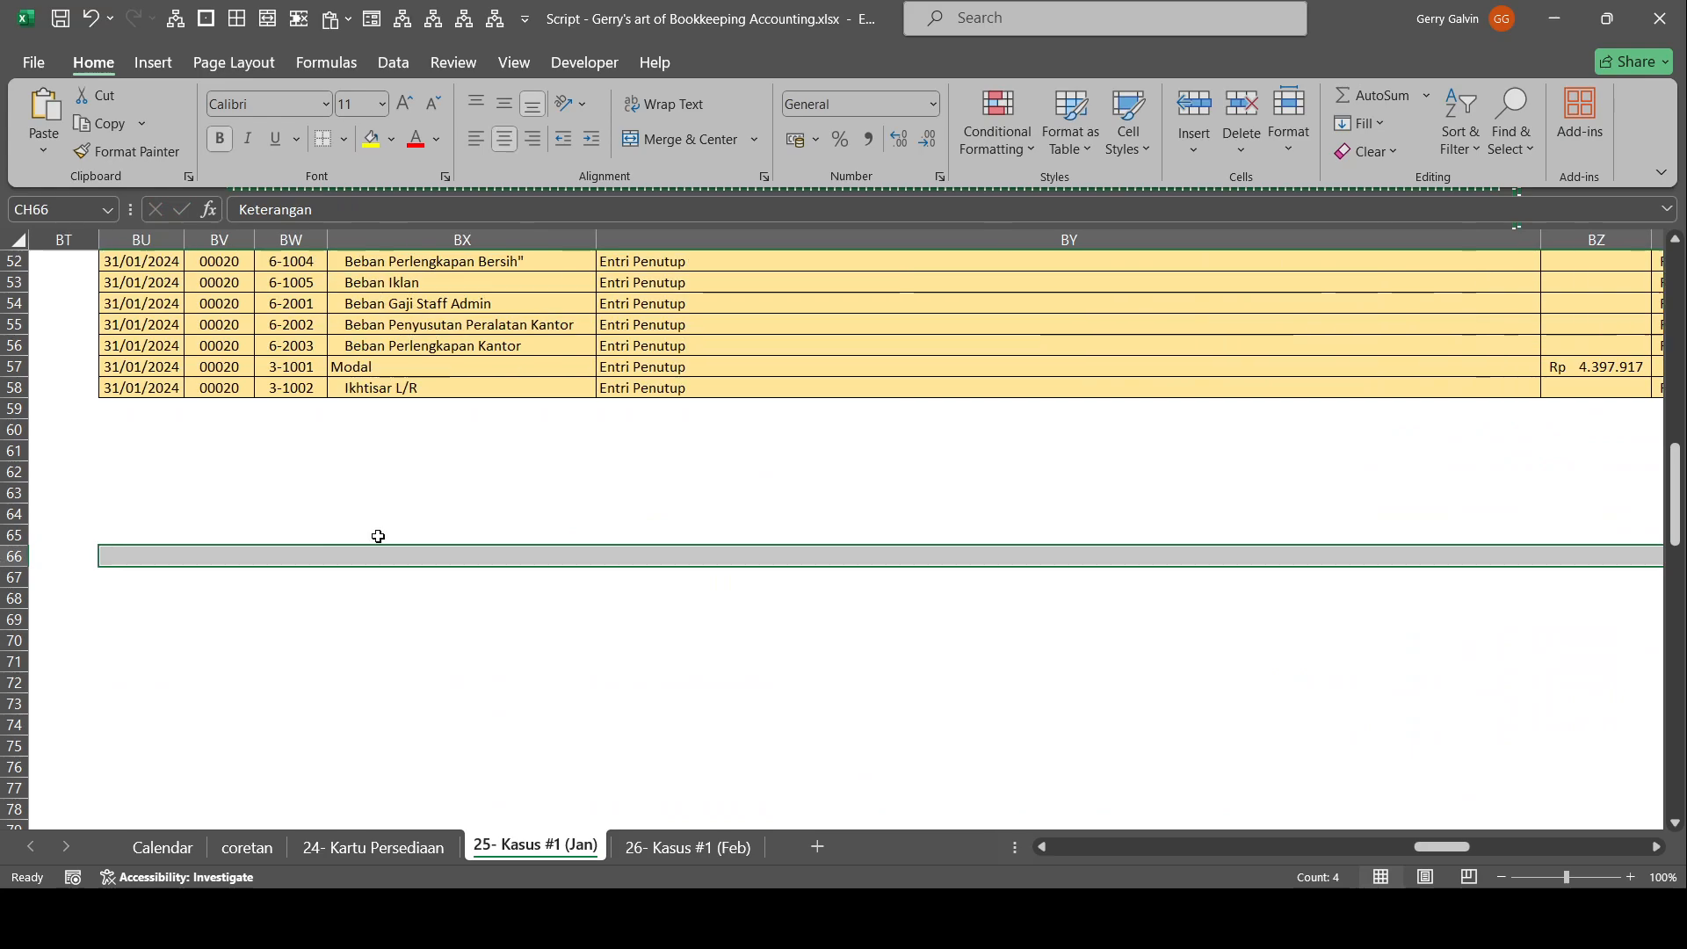
{"action": "scroll", "coordinate": [981, 519], "scroll_direction": "up", "scroll_amount": 7}
{"action": "scroll", "coordinate": [982, 519], "scroll_direction": "down", "scroll_amount": 4}
{"action": "scroll", "coordinate": [1515, 527], "scroll_direction": "right", "scroll_amount": 2}
{"action": "scroll", "coordinate": [1447, 370], "scroll_direction": "up", "scroll_amount": 2}
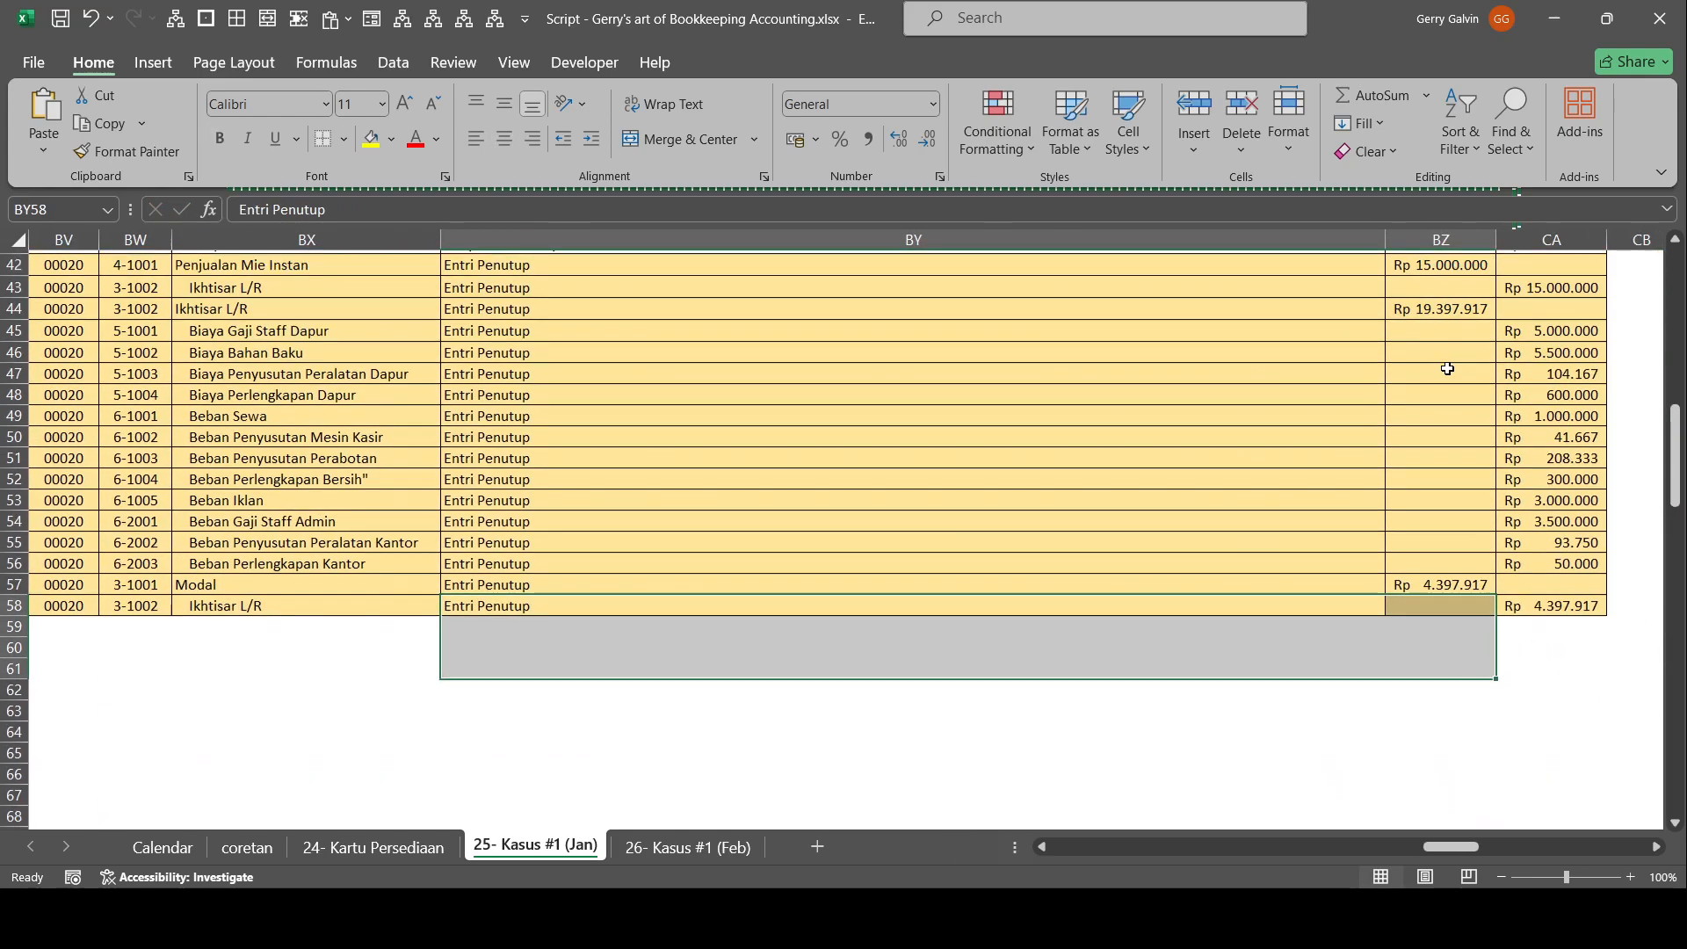
{"action": "left_click", "coordinate": [1460, 464]}
{"action": "left_click_drag", "start_coordinate": [1460, 464], "coordinate": [1670, 494]}
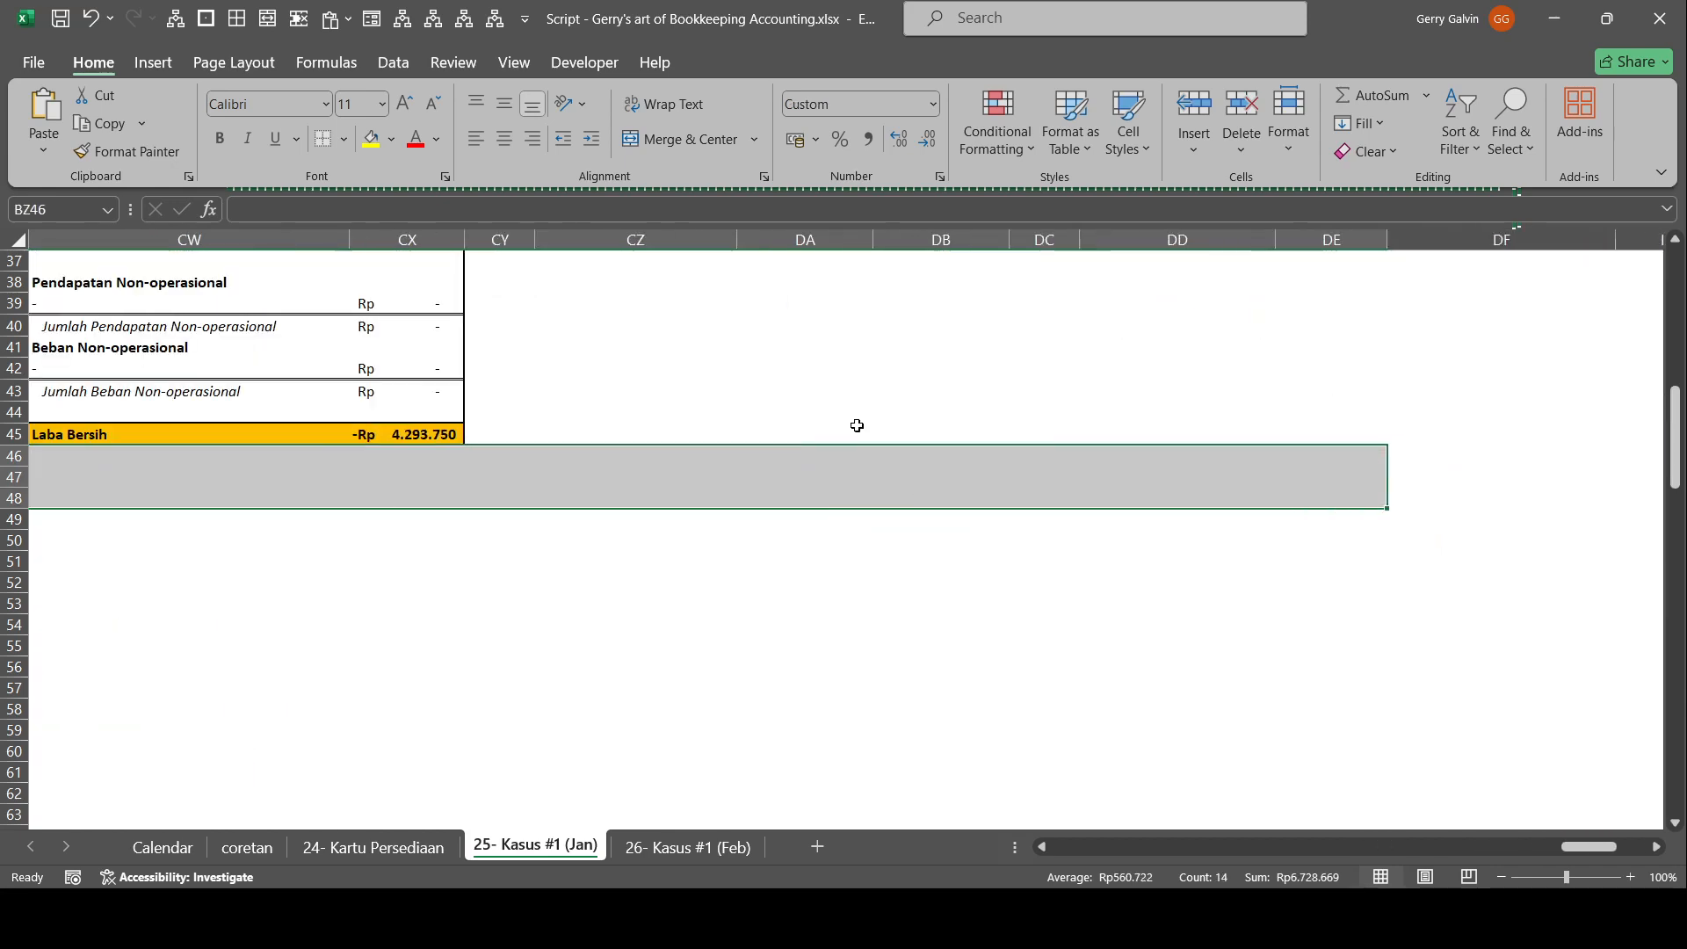
{"action": "scroll", "coordinate": [826, 439], "scroll_direction": "up", "scroll_amount": 6}
{"action": "left_click_drag", "start_coordinate": [812, 430], "coordinate": [61, 426]}
{"action": "scroll", "coordinate": [580, 546], "scroll_direction": "up", "scroll_amount": 6}
{"action": "scroll", "coordinate": [587, 538], "scroll_direction": "down", "scroll_amount": 3}
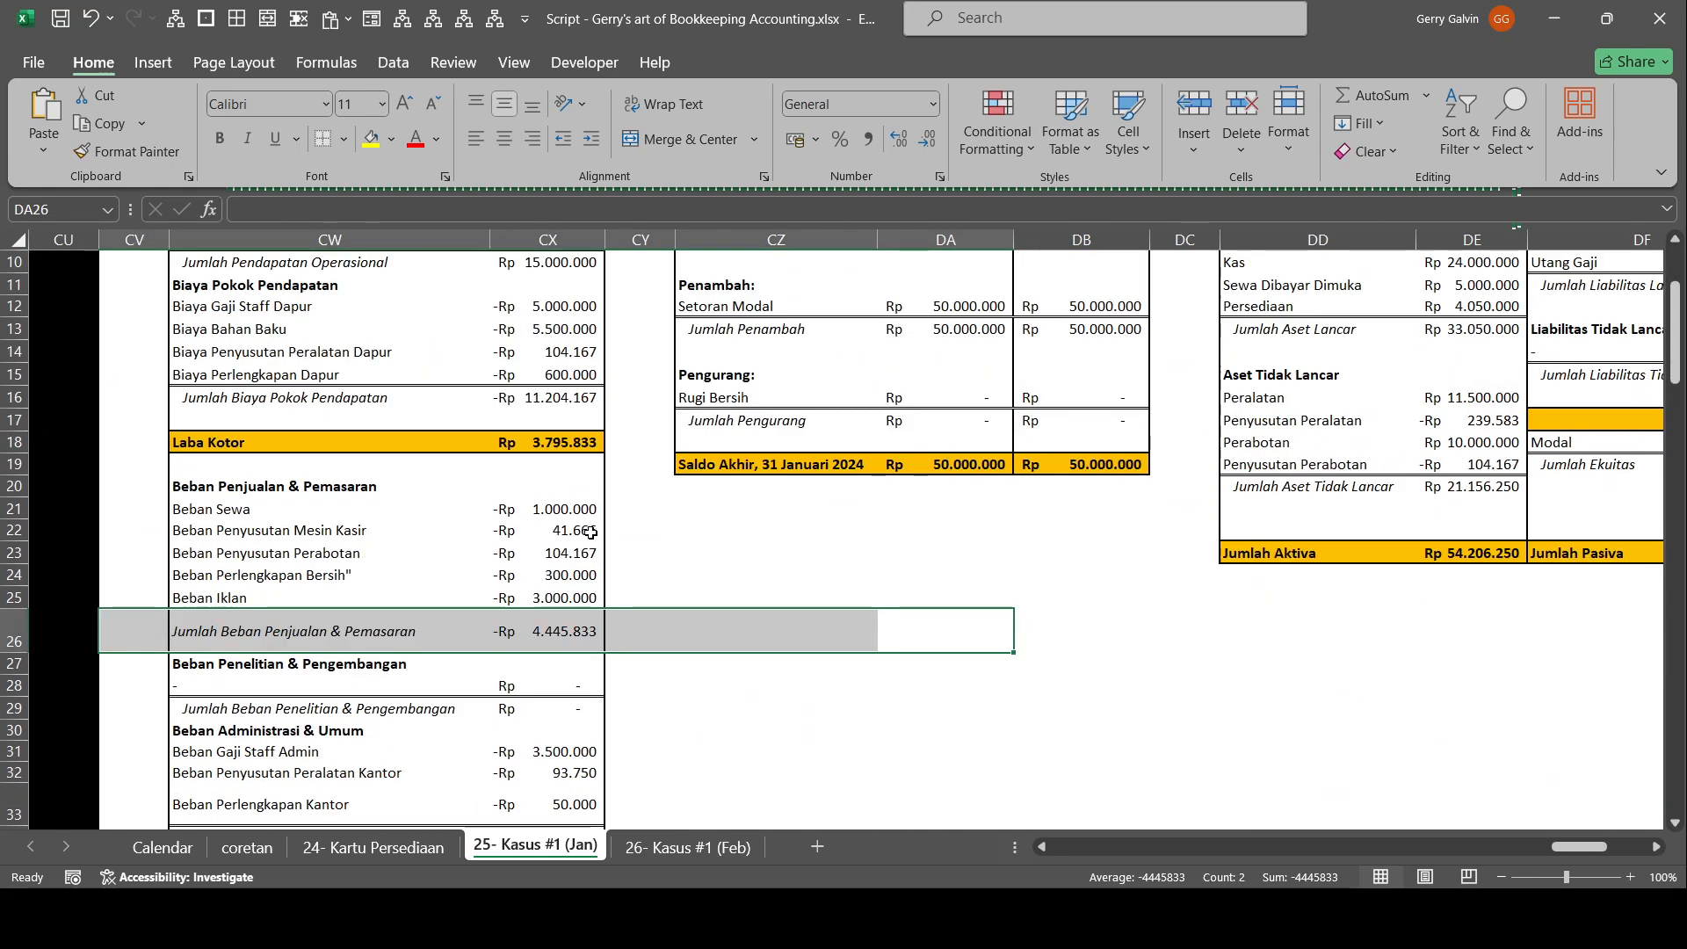
{"action": "left_click", "coordinate": [527, 554]}
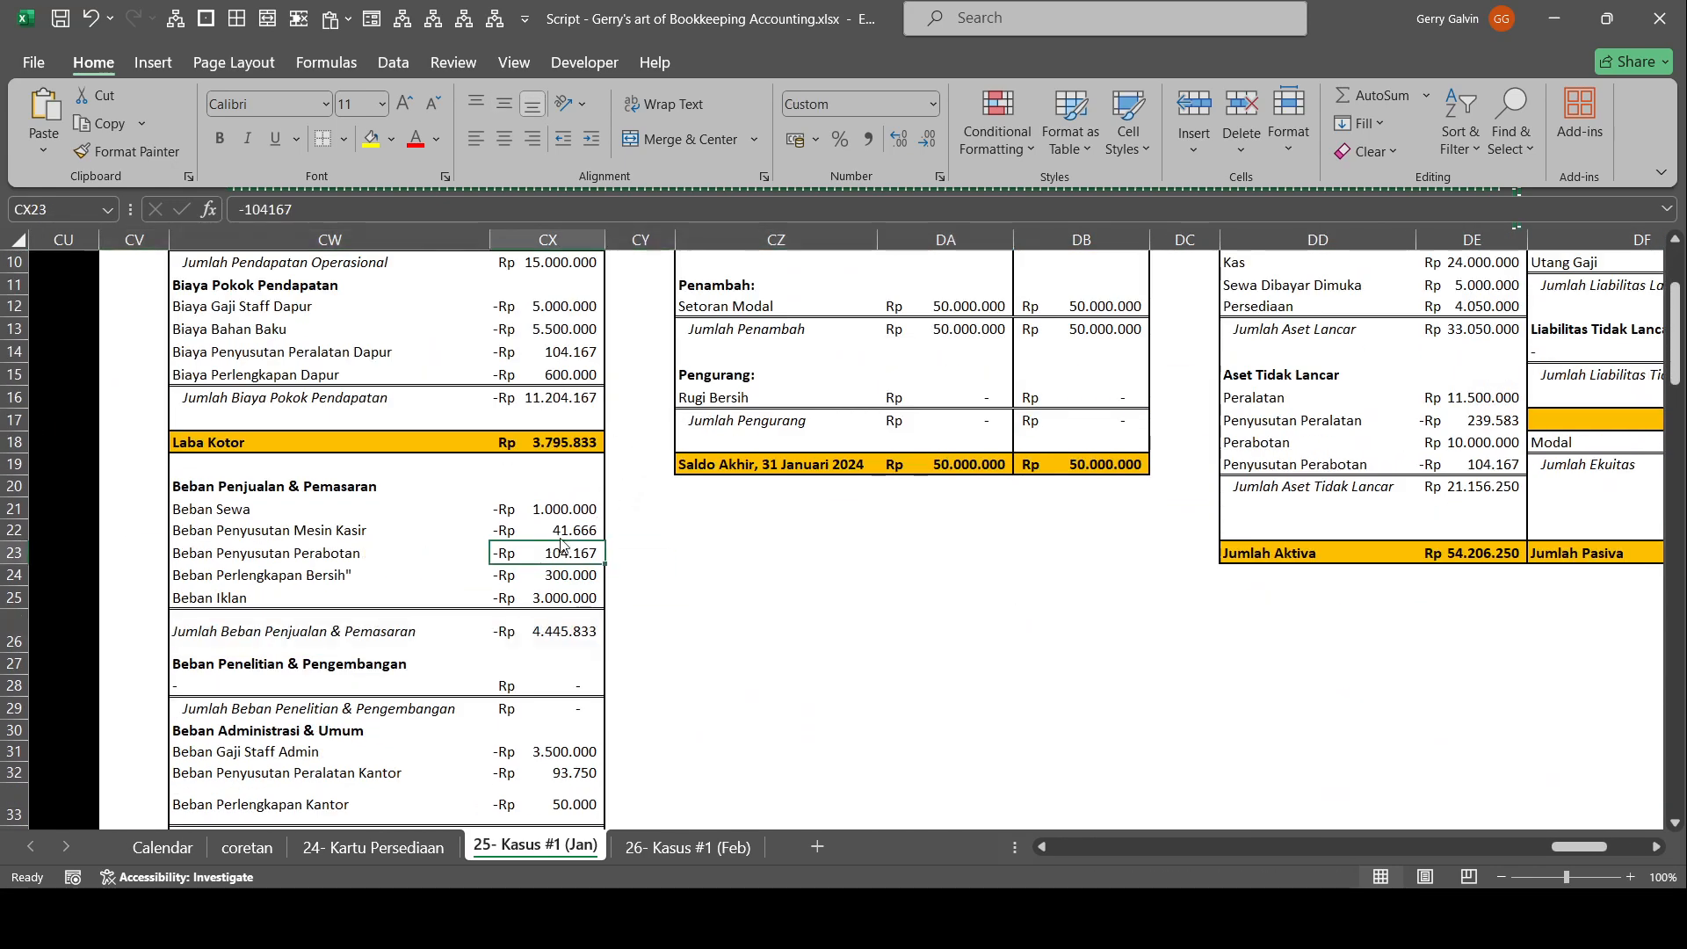
{"action": "type", "text": "208333,333333333"}
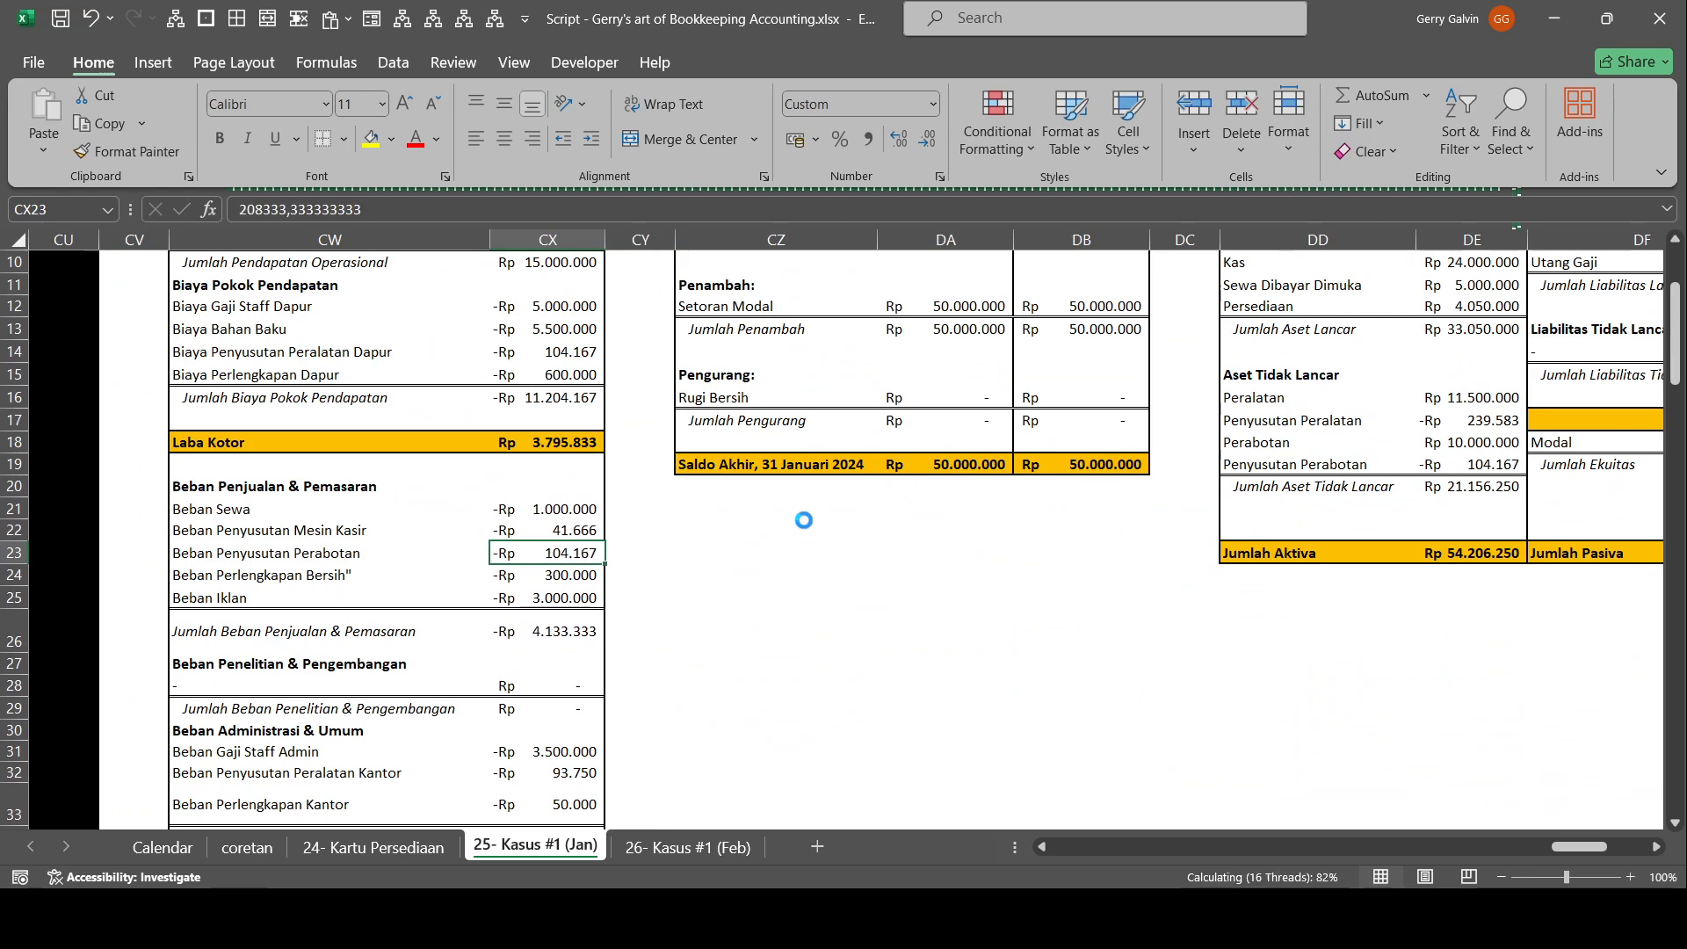
{"action": "key", "text": "ctrl+y"}
{"action": "key", "text": "Return"}
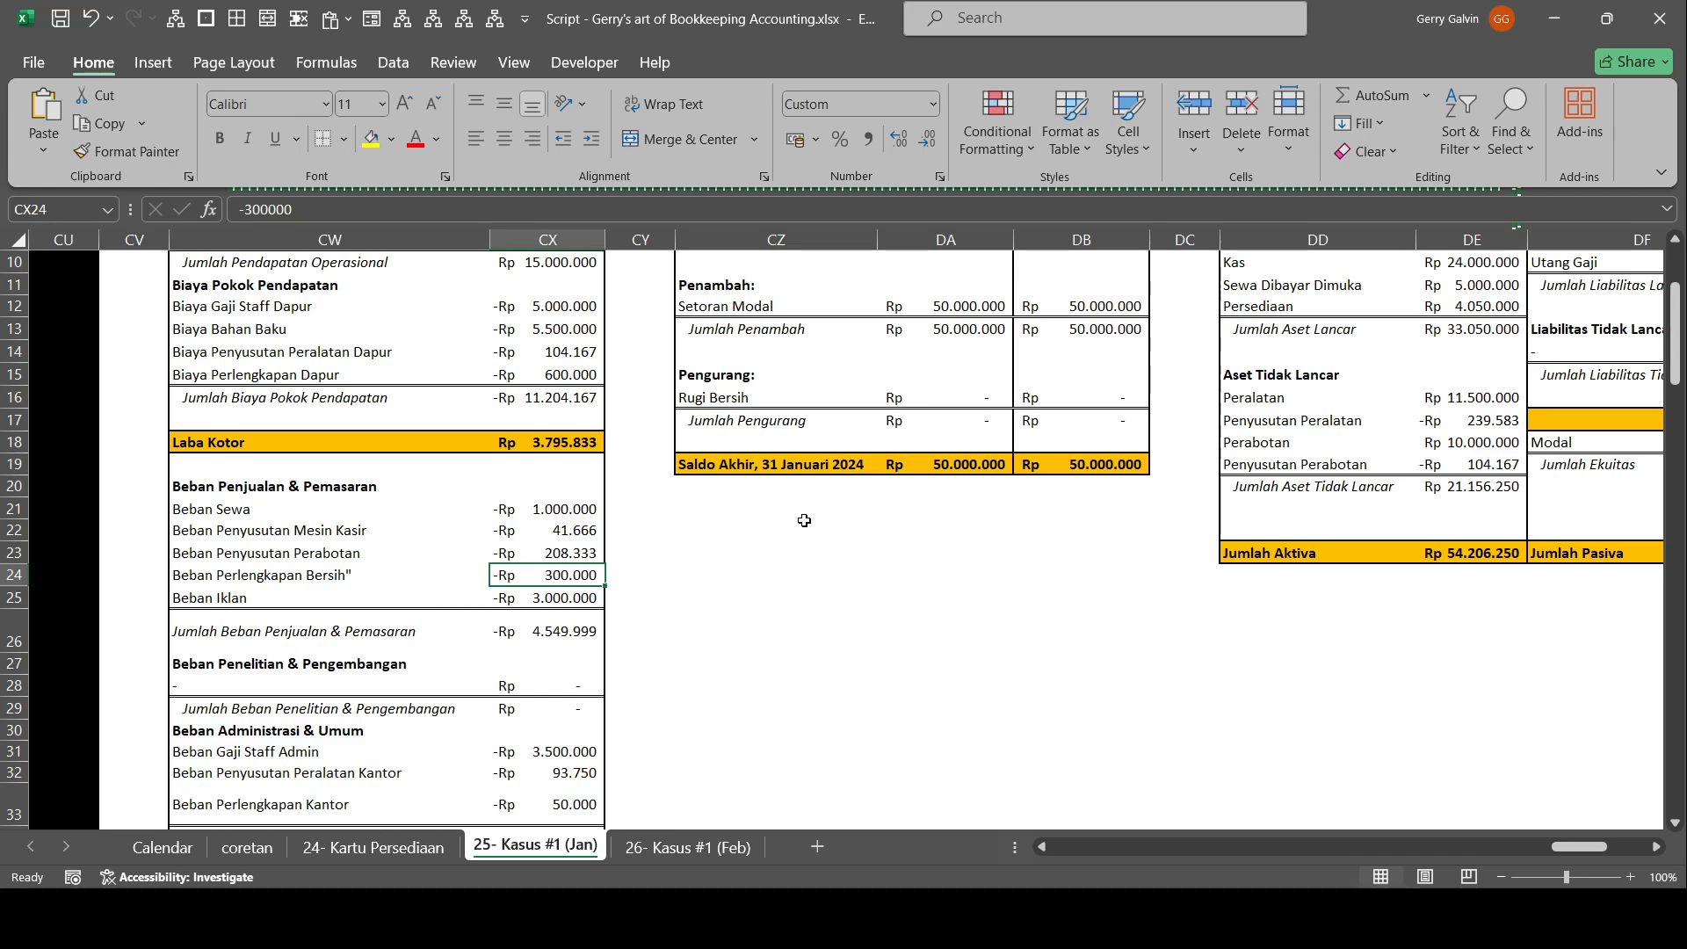
Set Penyusutan Perabotan under Aset Tidak Lancar in the balance sheet to -208.333.
{"action": "scroll", "coordinate": [804, 520], "scroll_direction": "down", "scroll_amount": 1}
{"action": "scroll", "coordinate": [1498, 503], "scroll_direction": "up", "scroll_amount": 2}
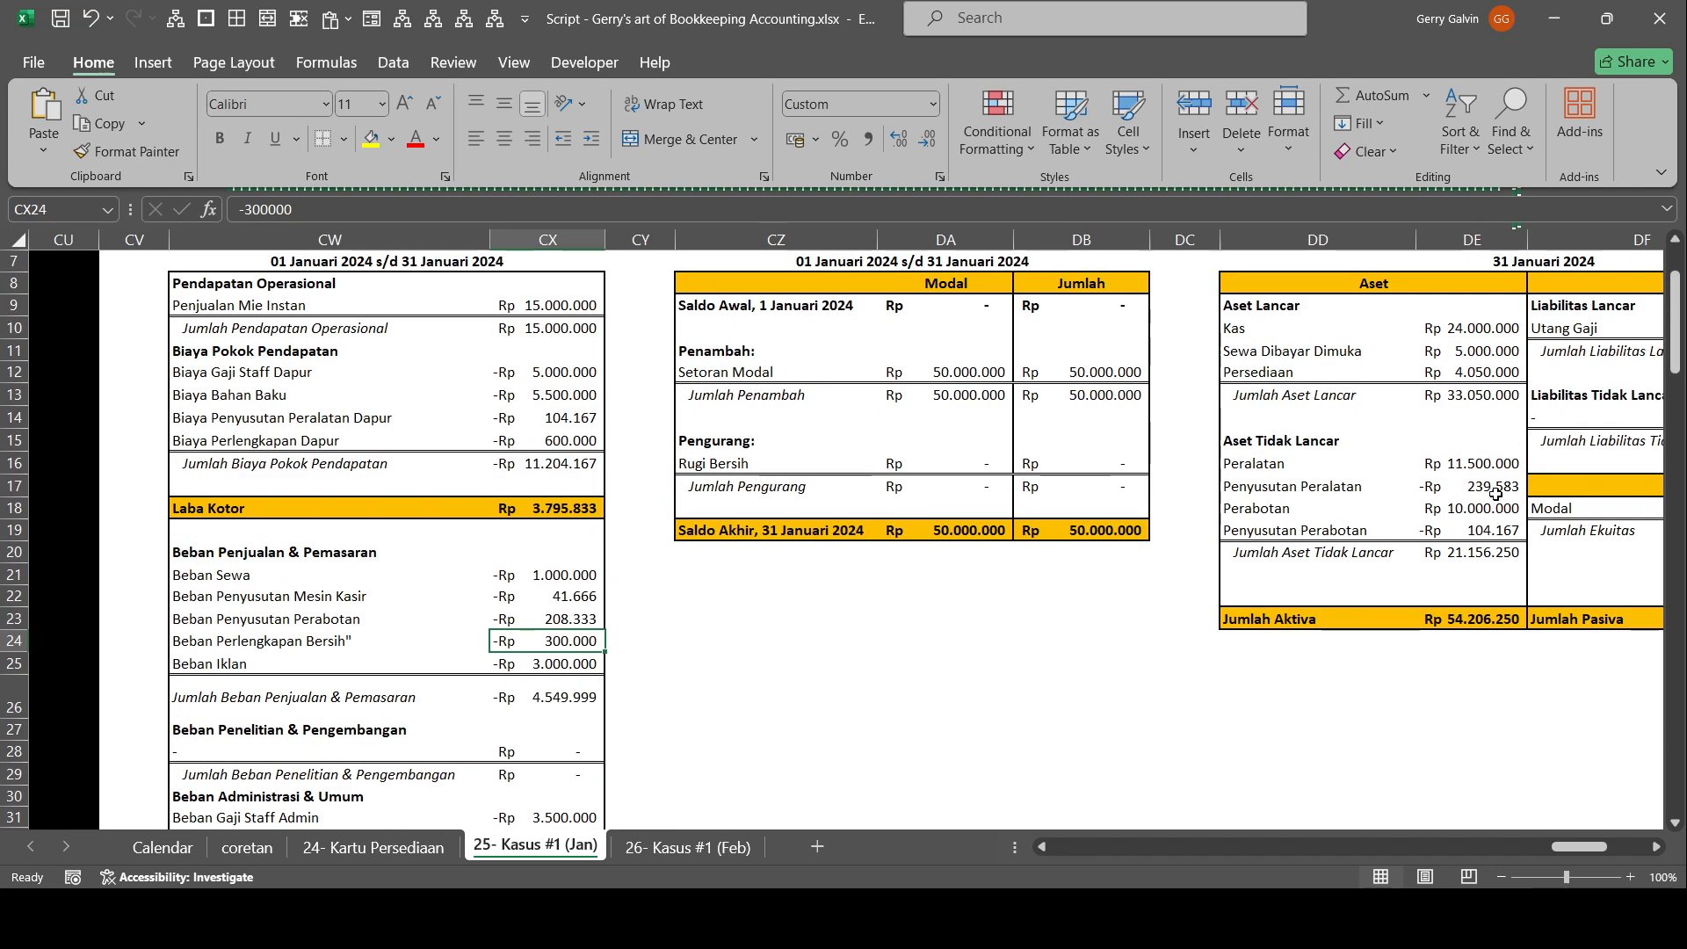
{"action": "left_click", "coordinate": [1504, 509]}
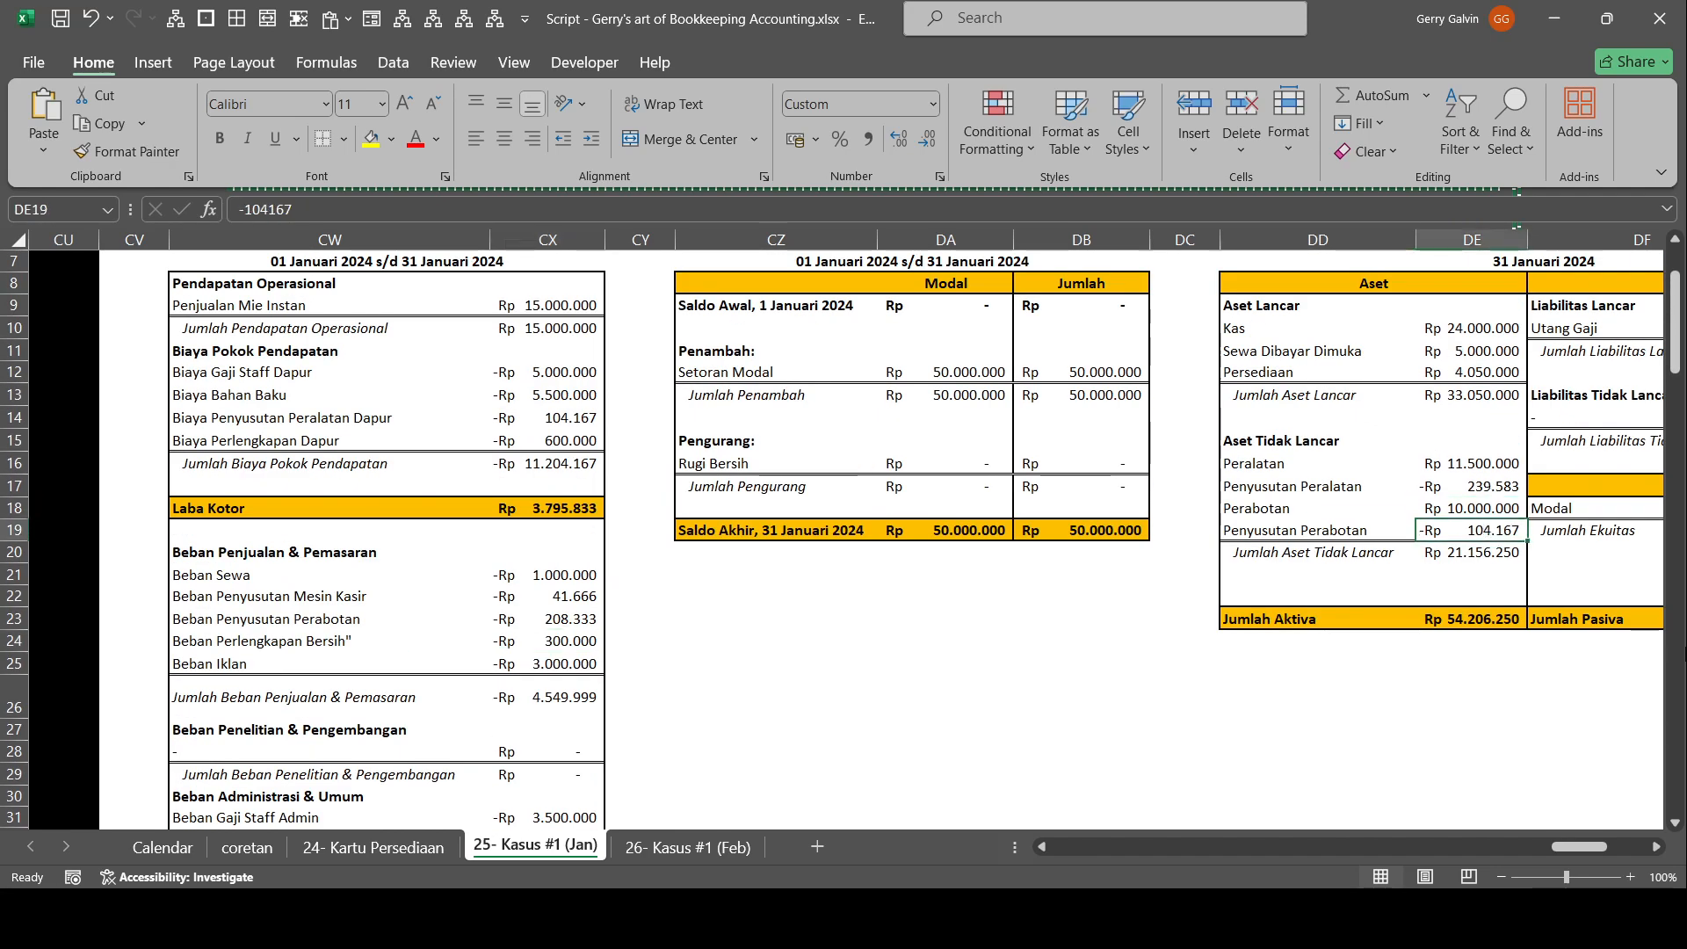
{"action": "key", "text": "BackSpace"}
{"action": "type", "text": "-208333,333333333"}
{"action": "key", "text": "Return"}
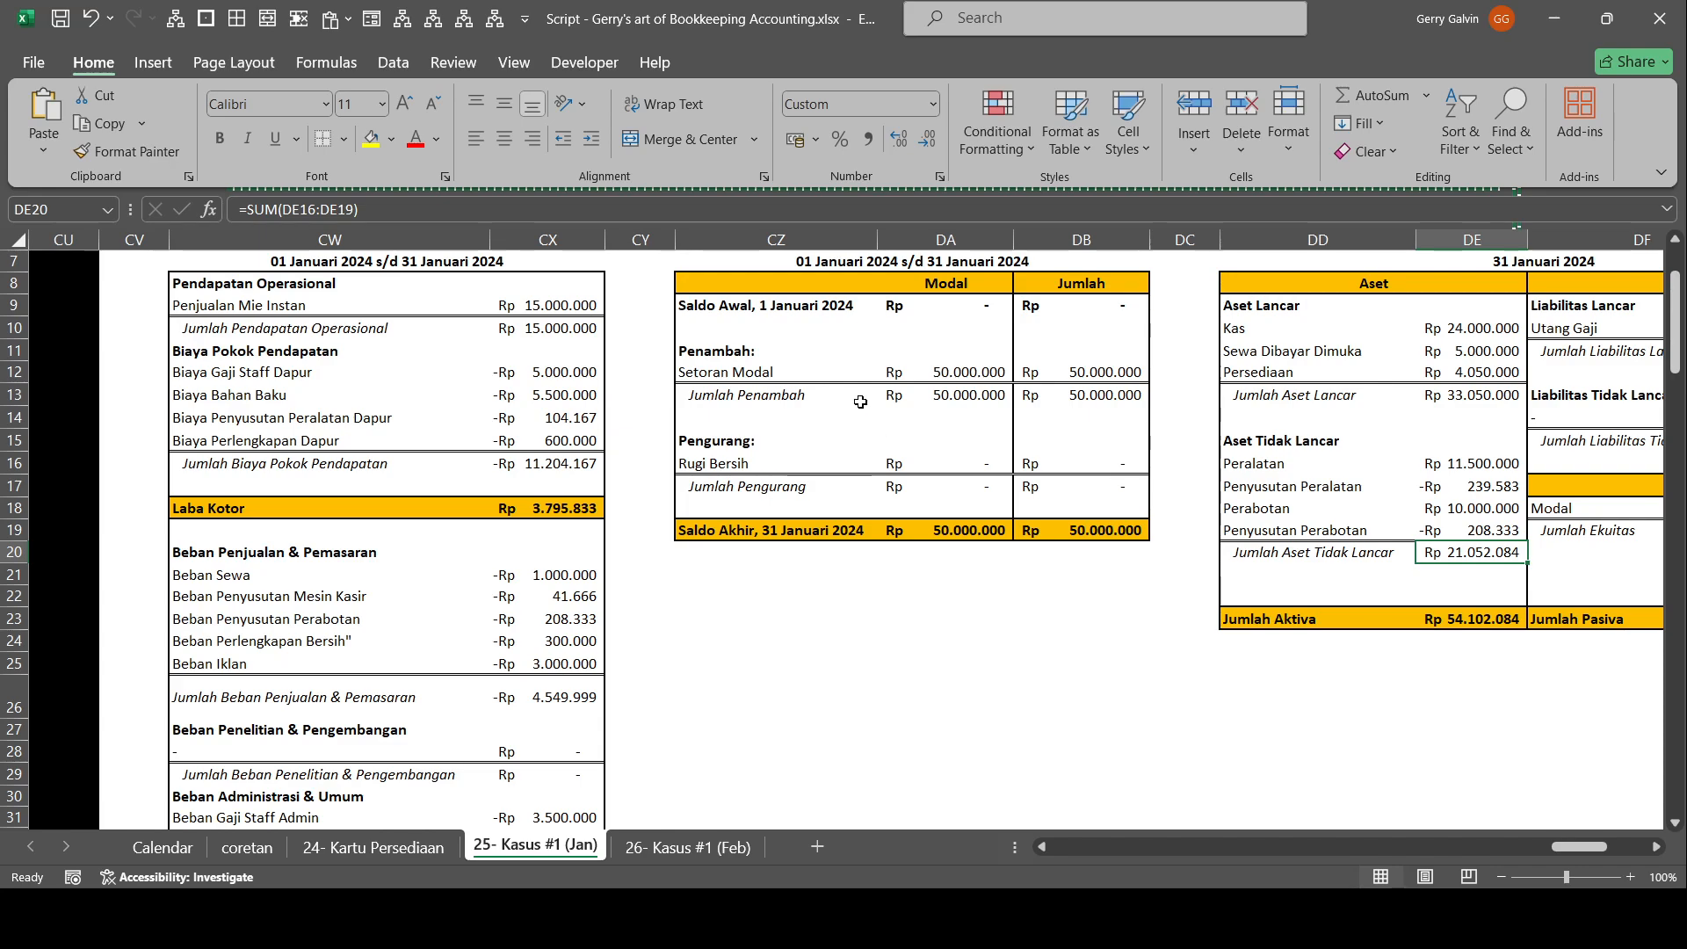
Set Rugi Bersih in the statement of changes in equity to the income statement's net loss of -4.397.916.
{"action": "double_click", "coordinate": [948, 464]}
{"action": "scroll", "coordinate": [967, 461], "scroll_direction": "down", "scroll_amount": 3}
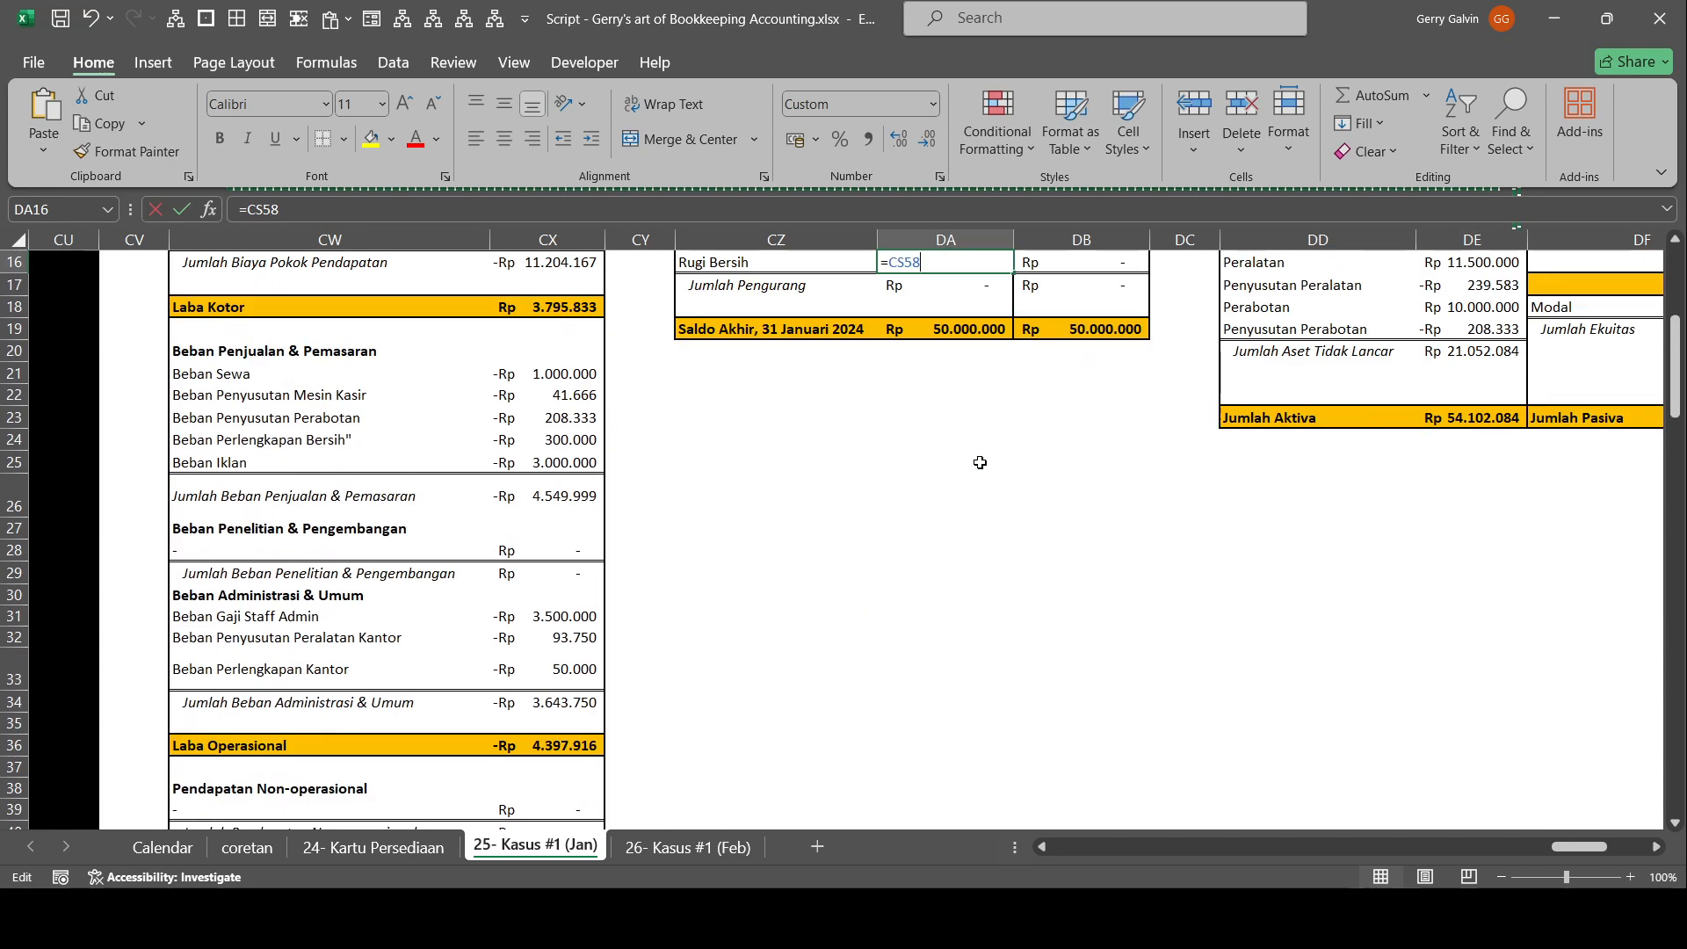
{"action": "scroll", "coordinate": [959, 478], "scroll_direction": "down", "scroll_amount": 5}
{"action": "scroll", "coordinate": [960, 478], "scroll_direction": "up", "scroll_amount": 10}
{"action": "key", "text": "Escape"}
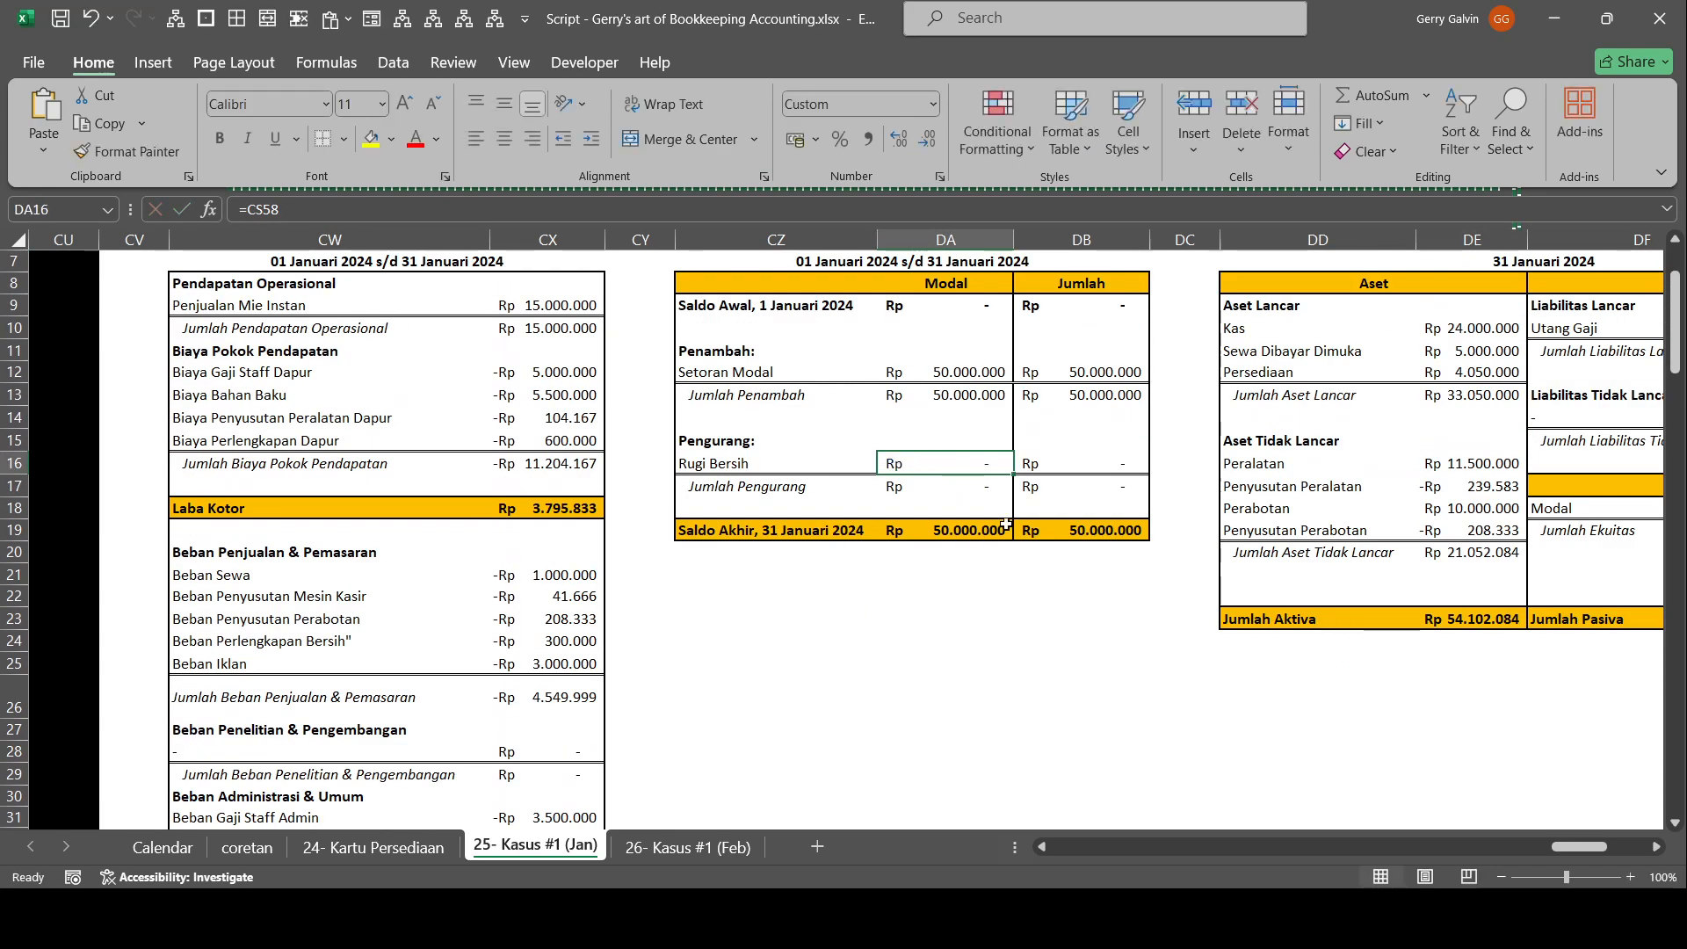
{"action": "type", "text": "-"}
{"action": "scroll", "coordinate": [791, 645], "scroll_direction": "down", "scroll_amount": 2}
{"action": "key", "text": "Escape"}
{"action": "type", "text": "="}
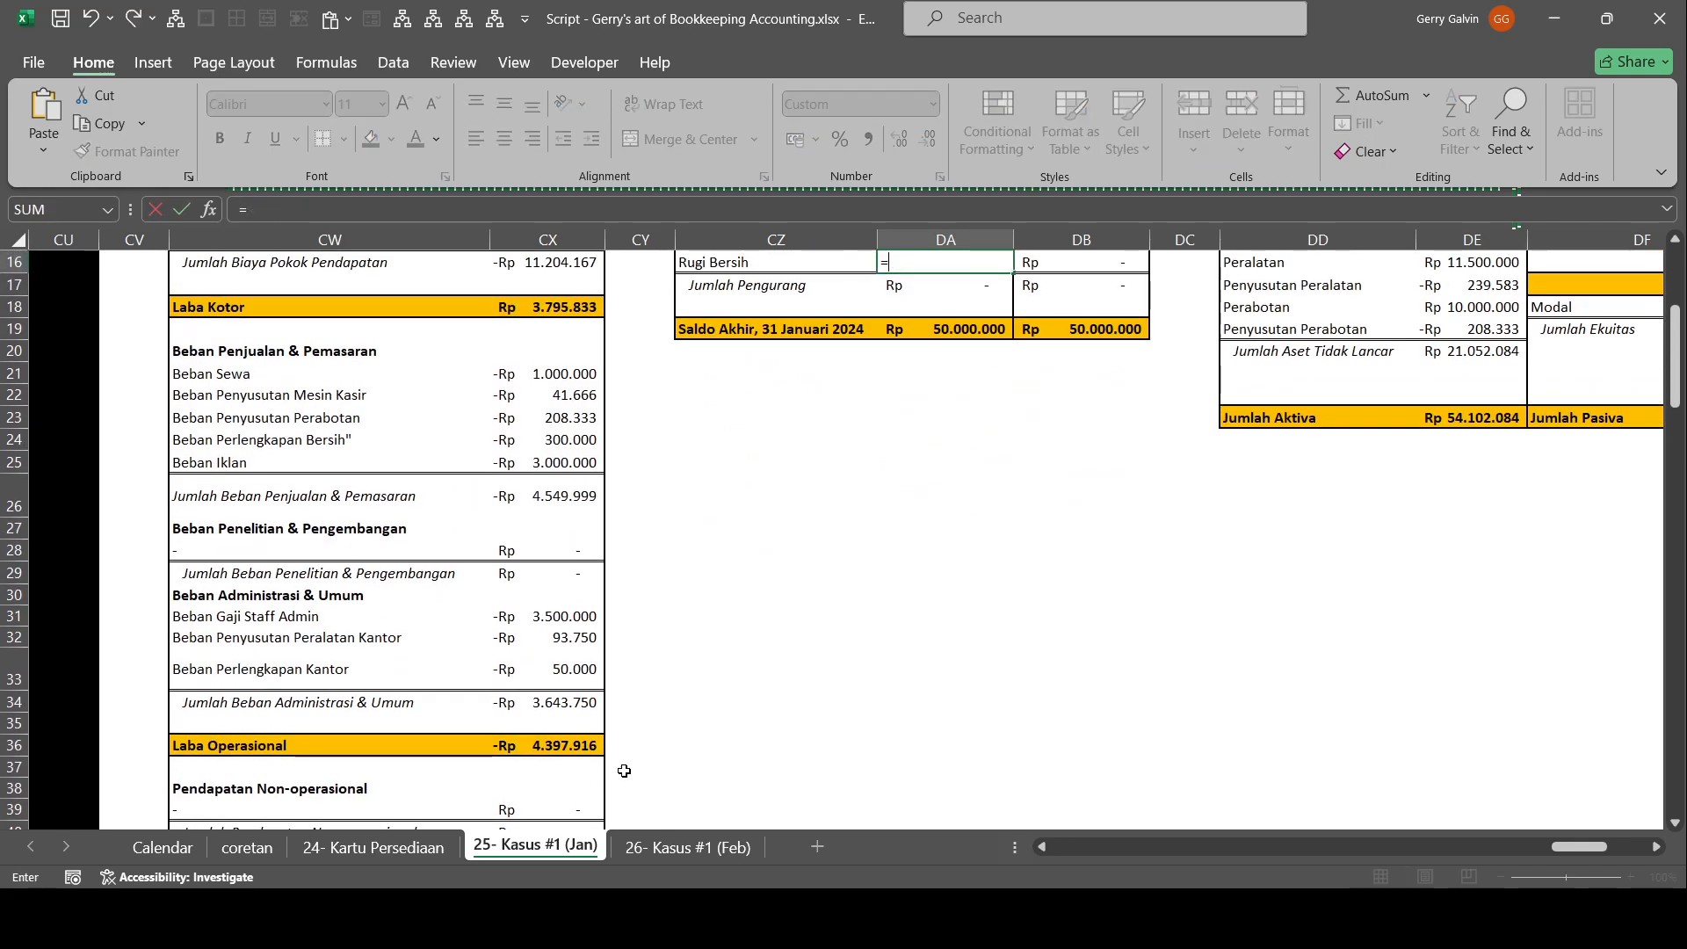
{"action": "scroll", "coordinate": [571, 770], "scroll_direction": "down", "scroll_amount": 4}
{"action": "key", "text": "Escape"}
{"action": "scroll", "coordinate": [992, 602], "scroll_direction": "right", "scroll_amount": 3}
{"action": "scroll", "coordinate": [988, 600], "scroll_direction": "up", "scroll_amount": 2}
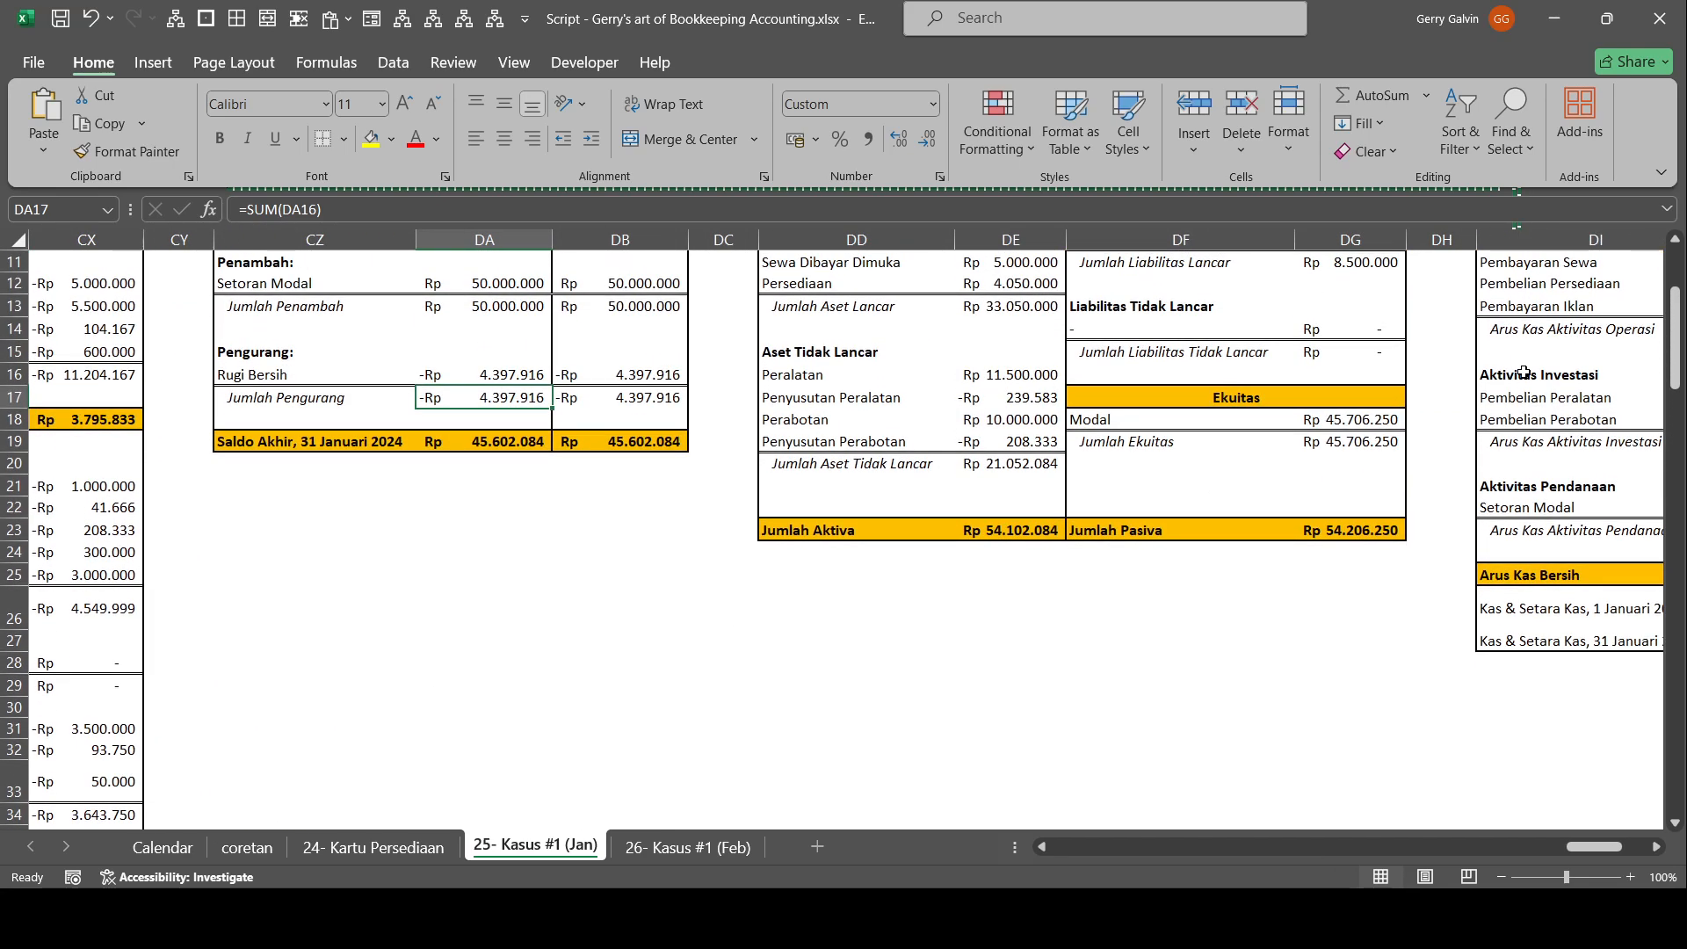
Set Modal in the balance sheet to the closing equity balance (Saldo Akhir) as the fixed value 45602083,6666667.
{"action": "left_click", "coordinate": [1337, 417]}
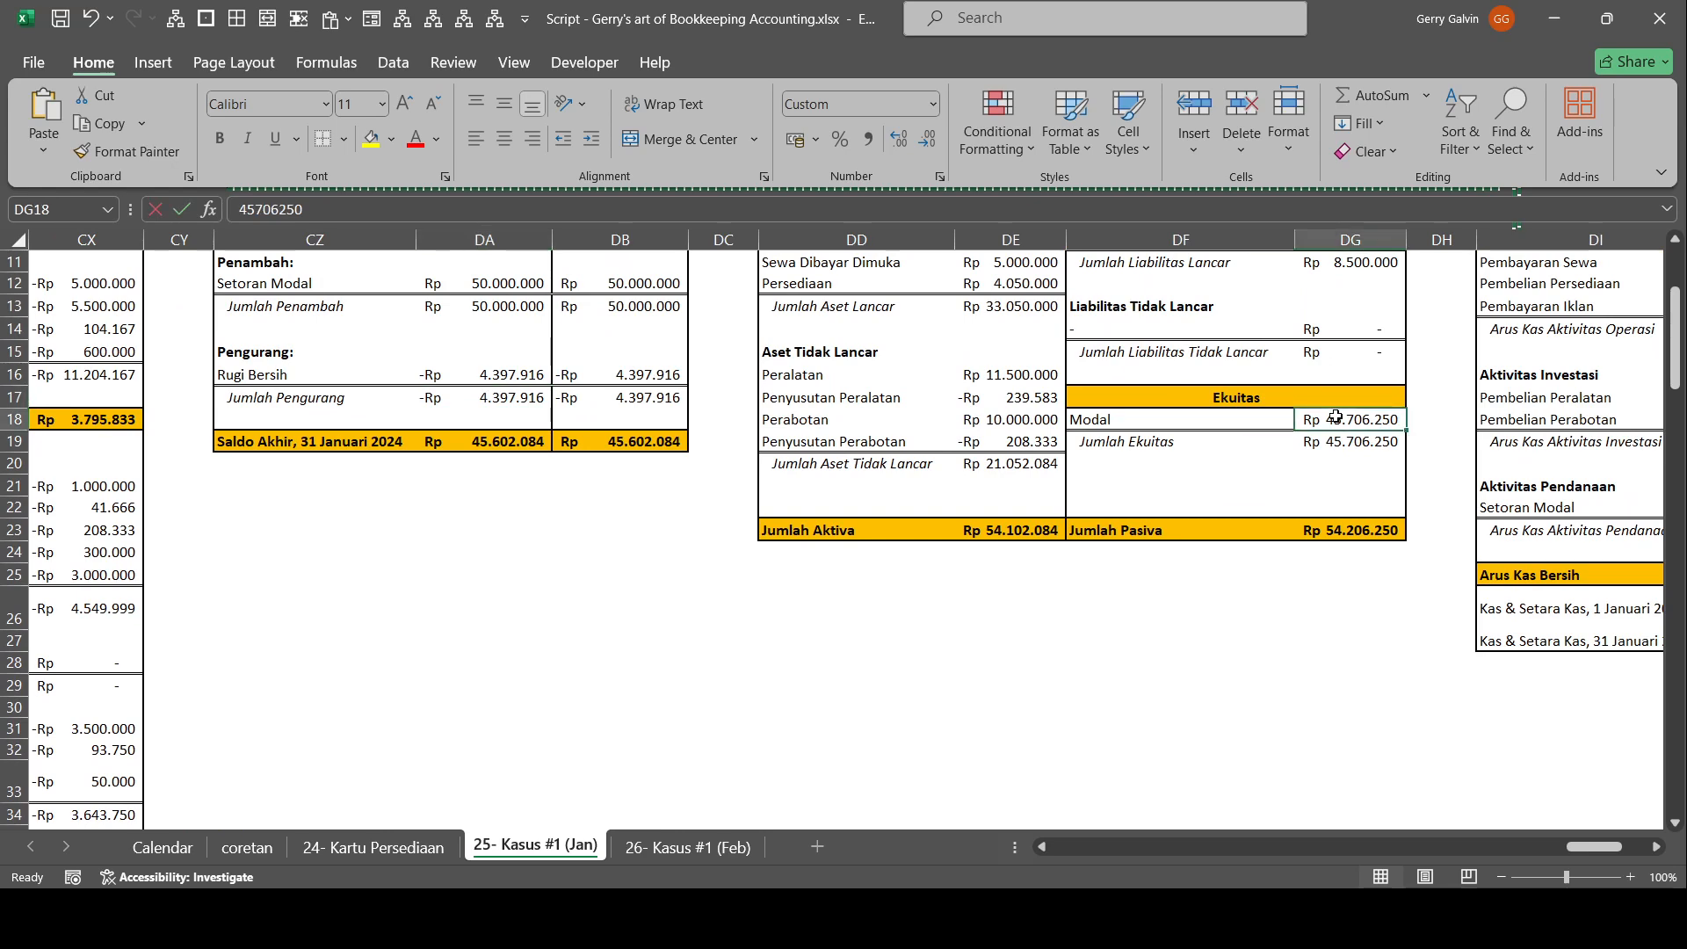
{"action": "type", "text": "="}
{"action": "key", "text": "Down"}
{"action": "key", "text": "Left"}
{"action": "key", "text": "Left"}
{"action": "key", "text": "Left"}
{"action": "key", "text": "Left"}
{"action": "key", "text": "Left"}
{"action": "key", "text": "Left"}
{"action": "key", "text": "F9"}
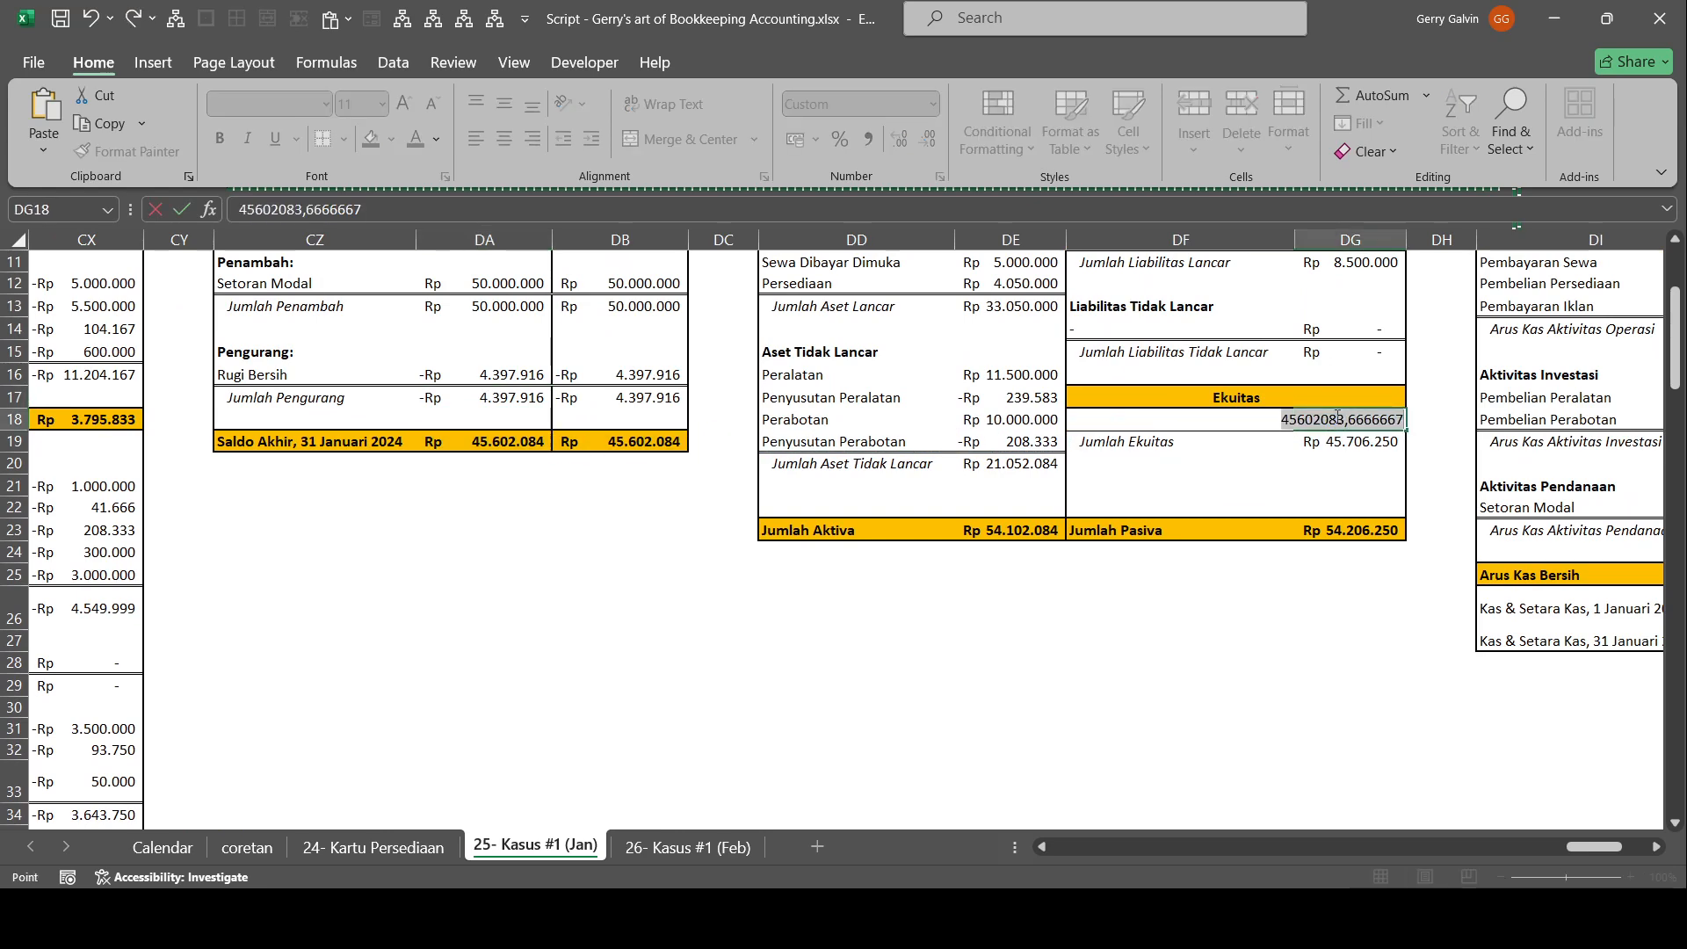
{"action": "key", "text": "Return"}
Set Rugi Bersih in the indirect-method cash flow statement (Metode Tidak Langsung) to -4.397.916 with a formula.
{"action": "scroll", "coordinate": [1165, 497], "scroll_direction": "up", "scroll_amount": 3}
{"action": "scroll", "coordinate": [1164, 497], "scroll_direction": "right", "scroll_amount": 3}
{"action": "scroll", "coordinate": [1164, 497], "scroll_direction": "down", "scroll_amount": 4}
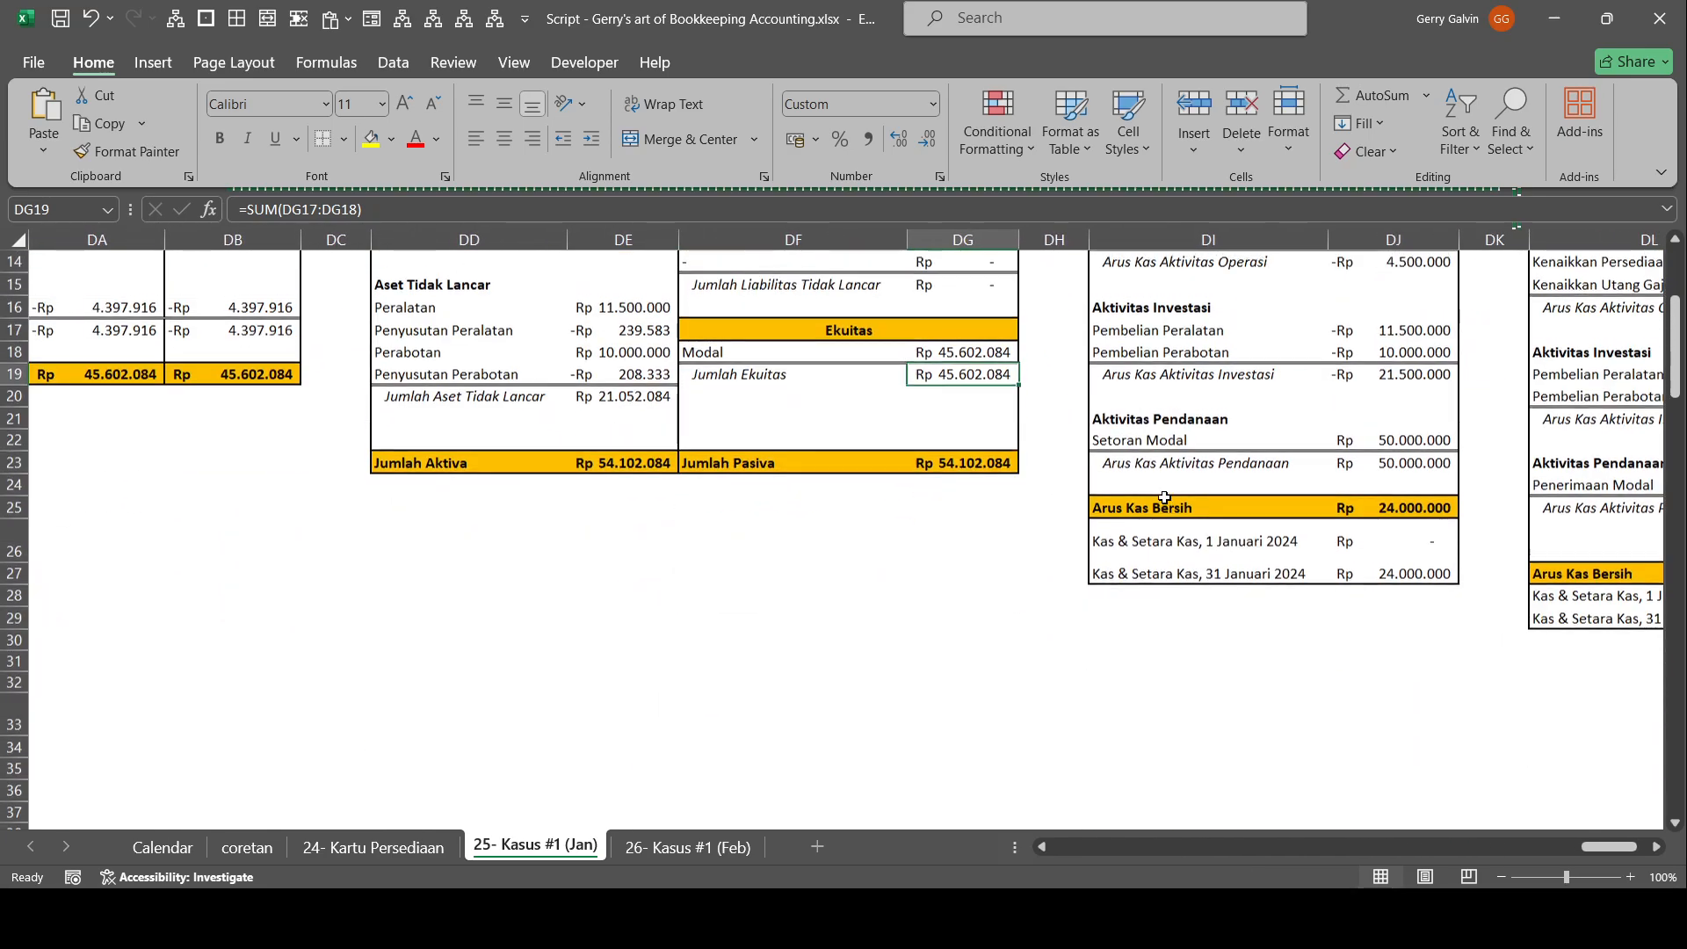
{"action": "scroll", "coordinate": [1165, 498], "scroll_direction": "right", "scroll_amount": 3}
{"action": "scroll", "coordinate": [1165, 497], "scroll_direction": "up", "scroll_amount": 2}
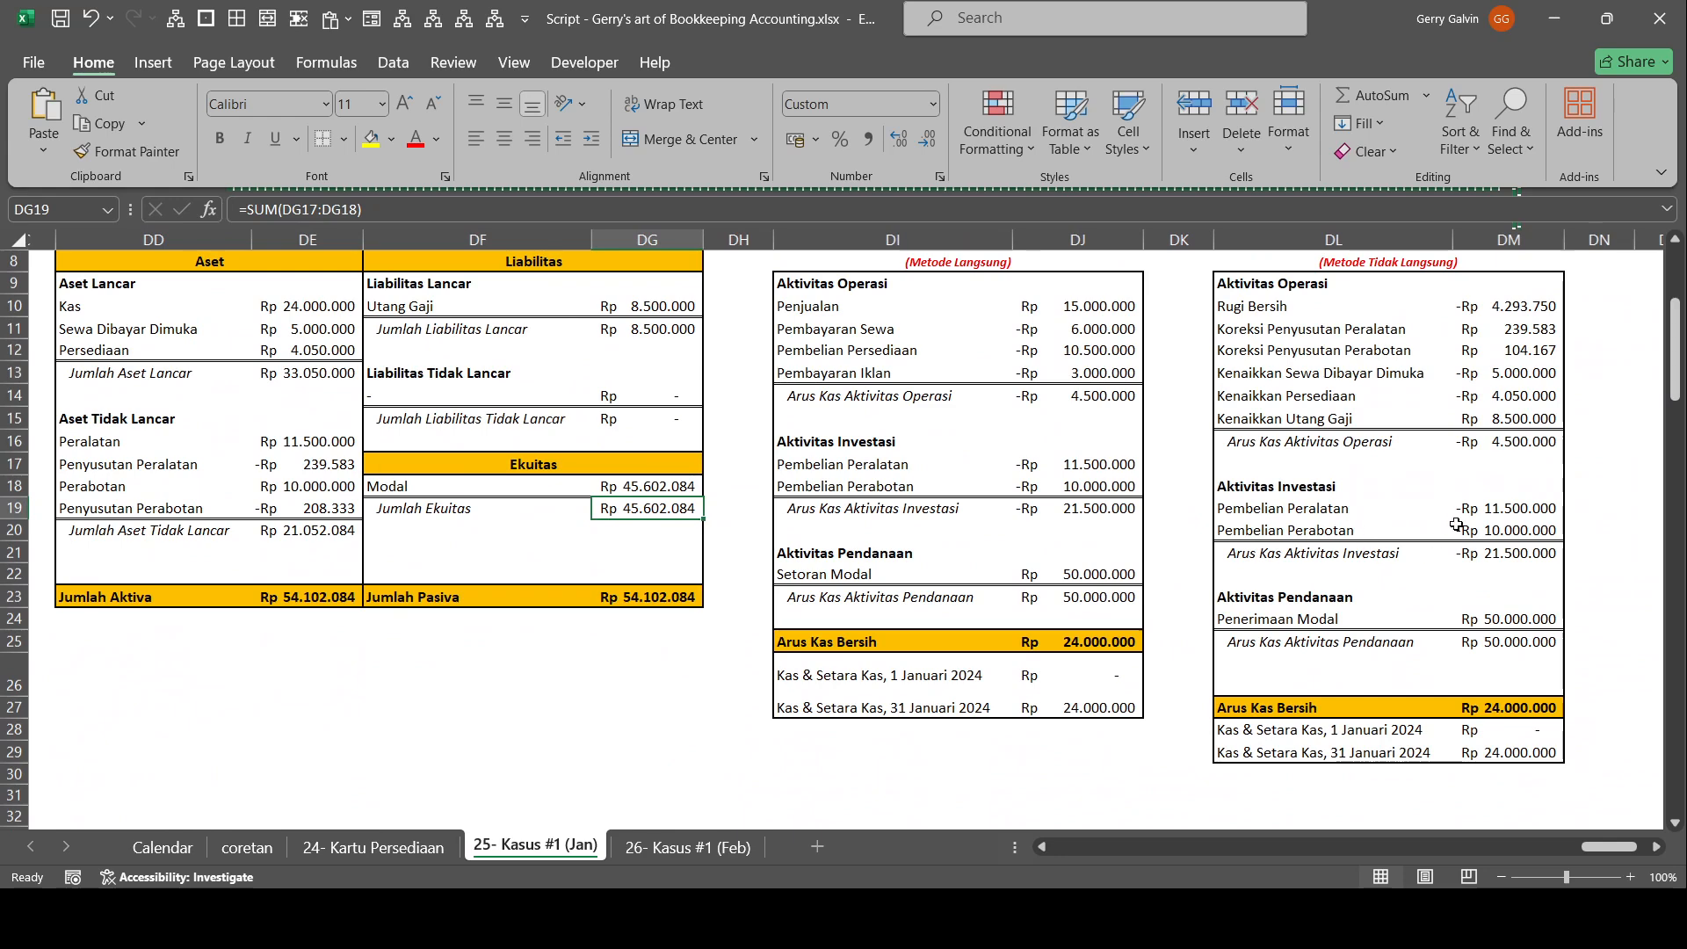
{"action": "scroll", "coordinate": [1505, 342], "scroll_direction": "right", "scroll_amount": 1}
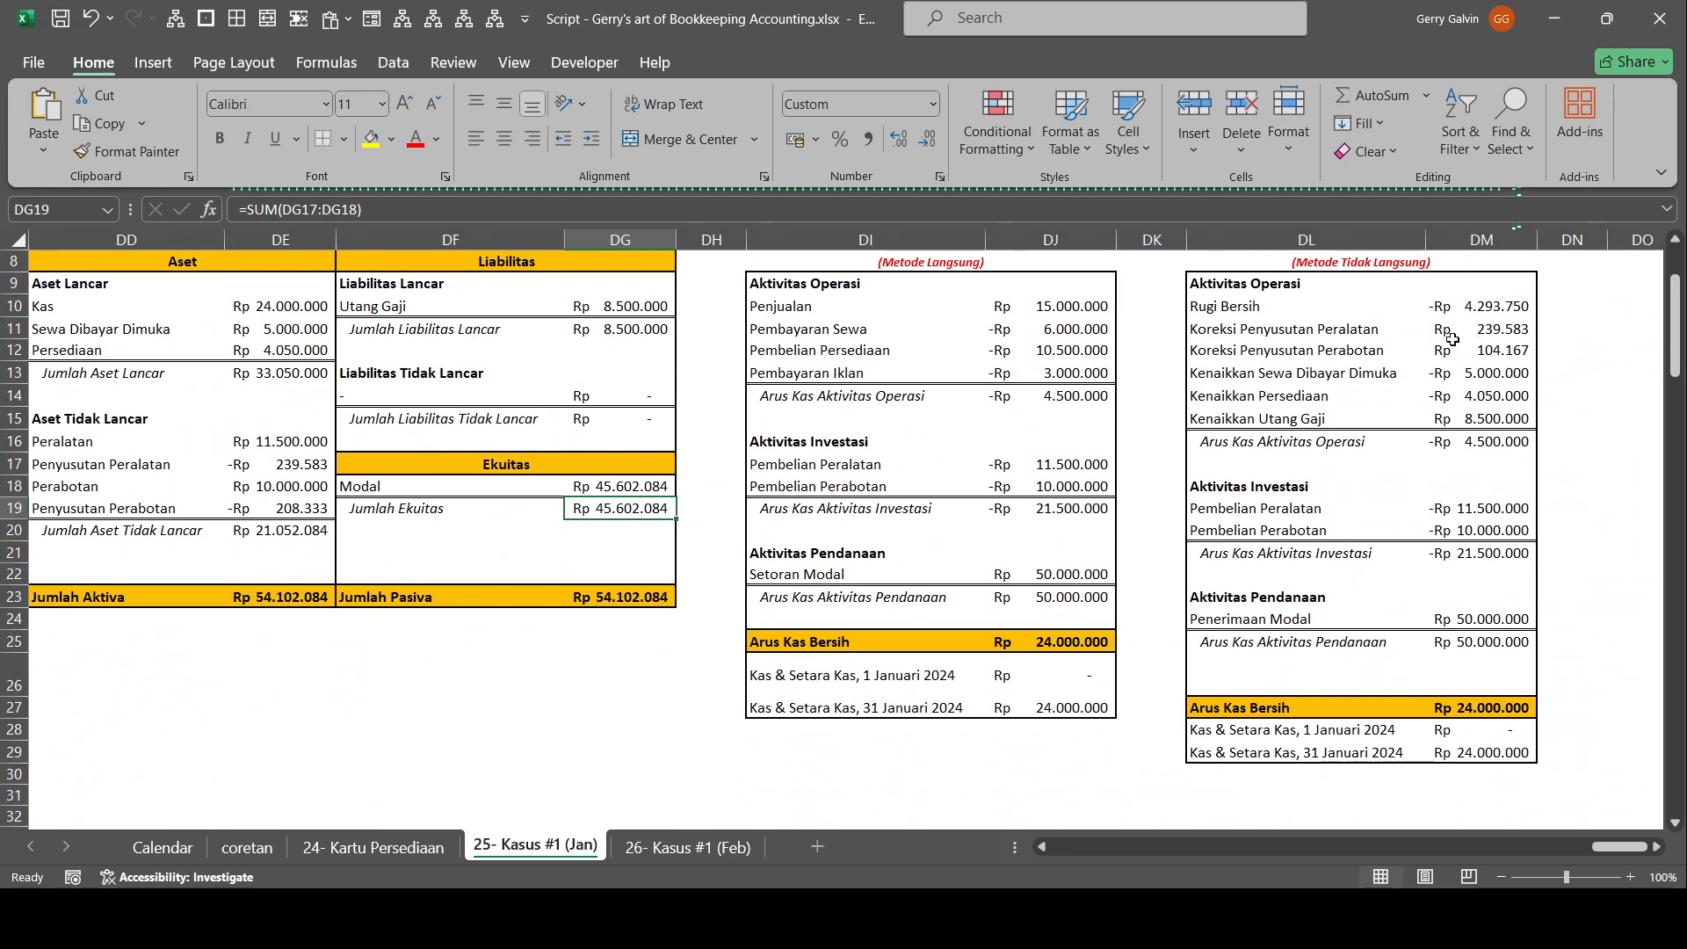
{"action": "left_click", "coordinate": [1518, 309]}
{"action": "type", "text": "="}
{"action": "key", "text": "Left"}
{"action": "key", "text": "Left"}
{"action": "key", "text": "Left"}
{"action": "key", "text": "Left"}
{"action": "key", "text": "Left"}
{"action": "key", "text": "Left"}
{"action": "key", "text": "Left"}
{"action": "key", "text": "Left"}
{"action": "key", "text": "Left"}
{"action": "key", "text": "Left"}
{"action": "key", "text": "Left"}
{"action": "key", "text": "Left"}
{"action": "key", "text": "Left"}
{"action": "key", "text": "Down"}
{"action": "key", "text": "Down"}
{"action": "key", "text": "Right"}
{"action": "key", "text": "Down"}
Set Koreksi Penyusutan Perabotan in the indirect-method cash flow statement to 208333,333333333.
{"action": "key", "text": "Down"}
{"action": "key", "text": "Down"}
{"action": "key", "text": "Down"}
{"action": "key", "text": "Return"}
{"action": "key", "text": "Left"}
{"action": "key", "text": "Down"}
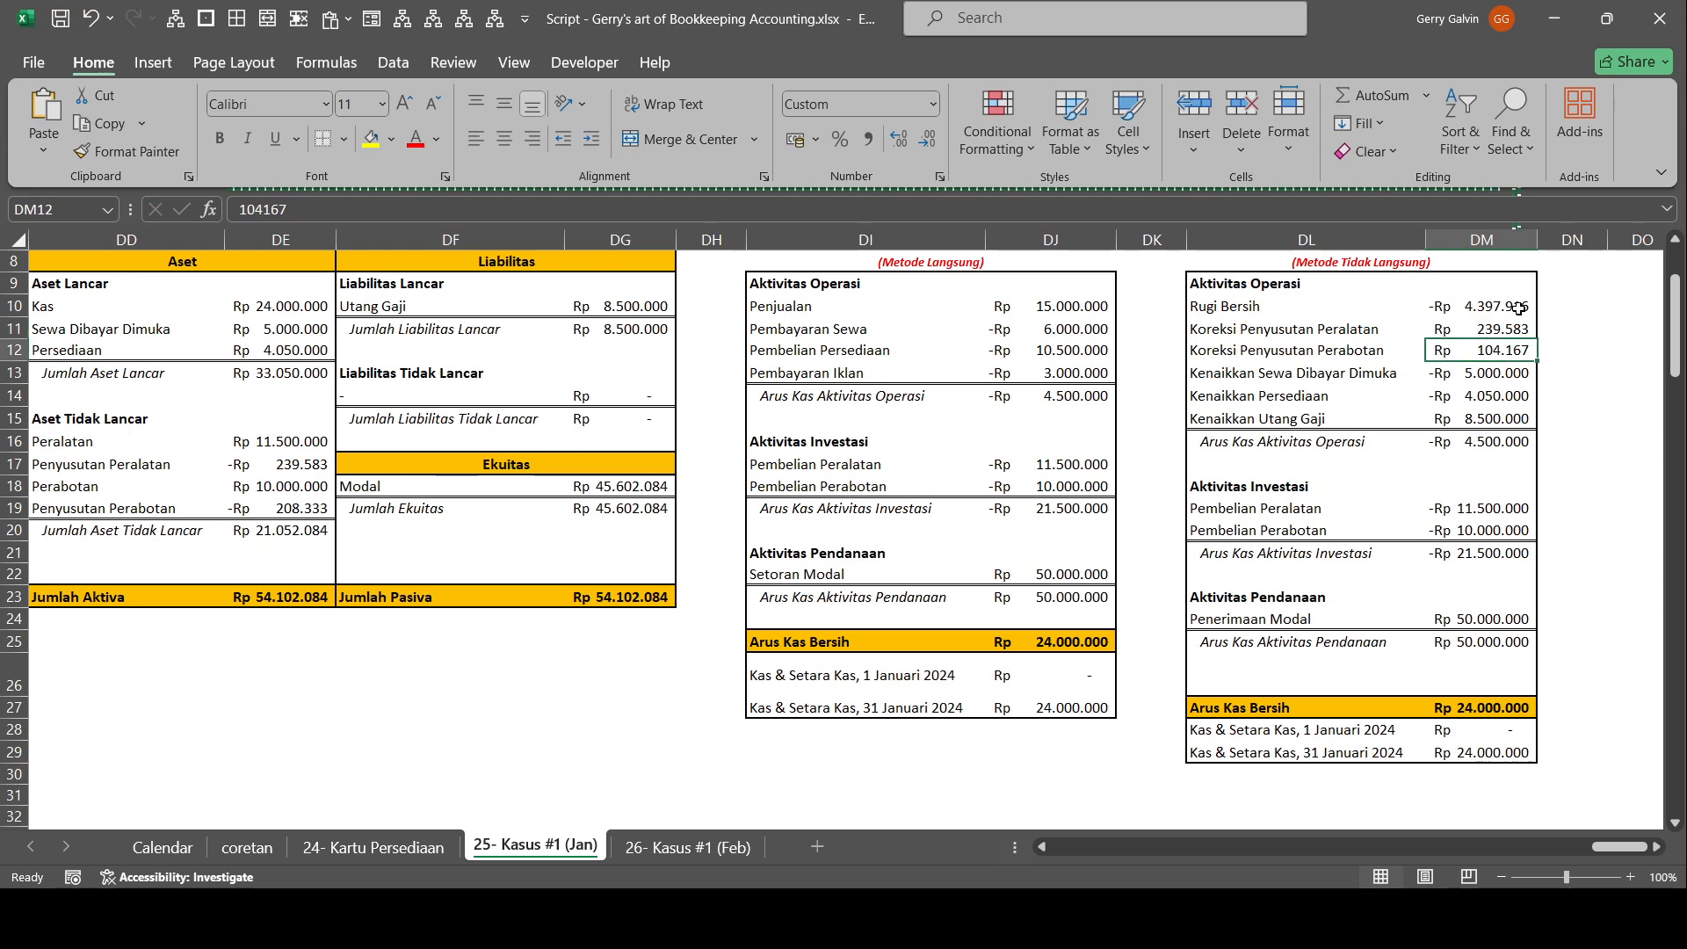
{"action": "type", "text": "208333,333333333"}
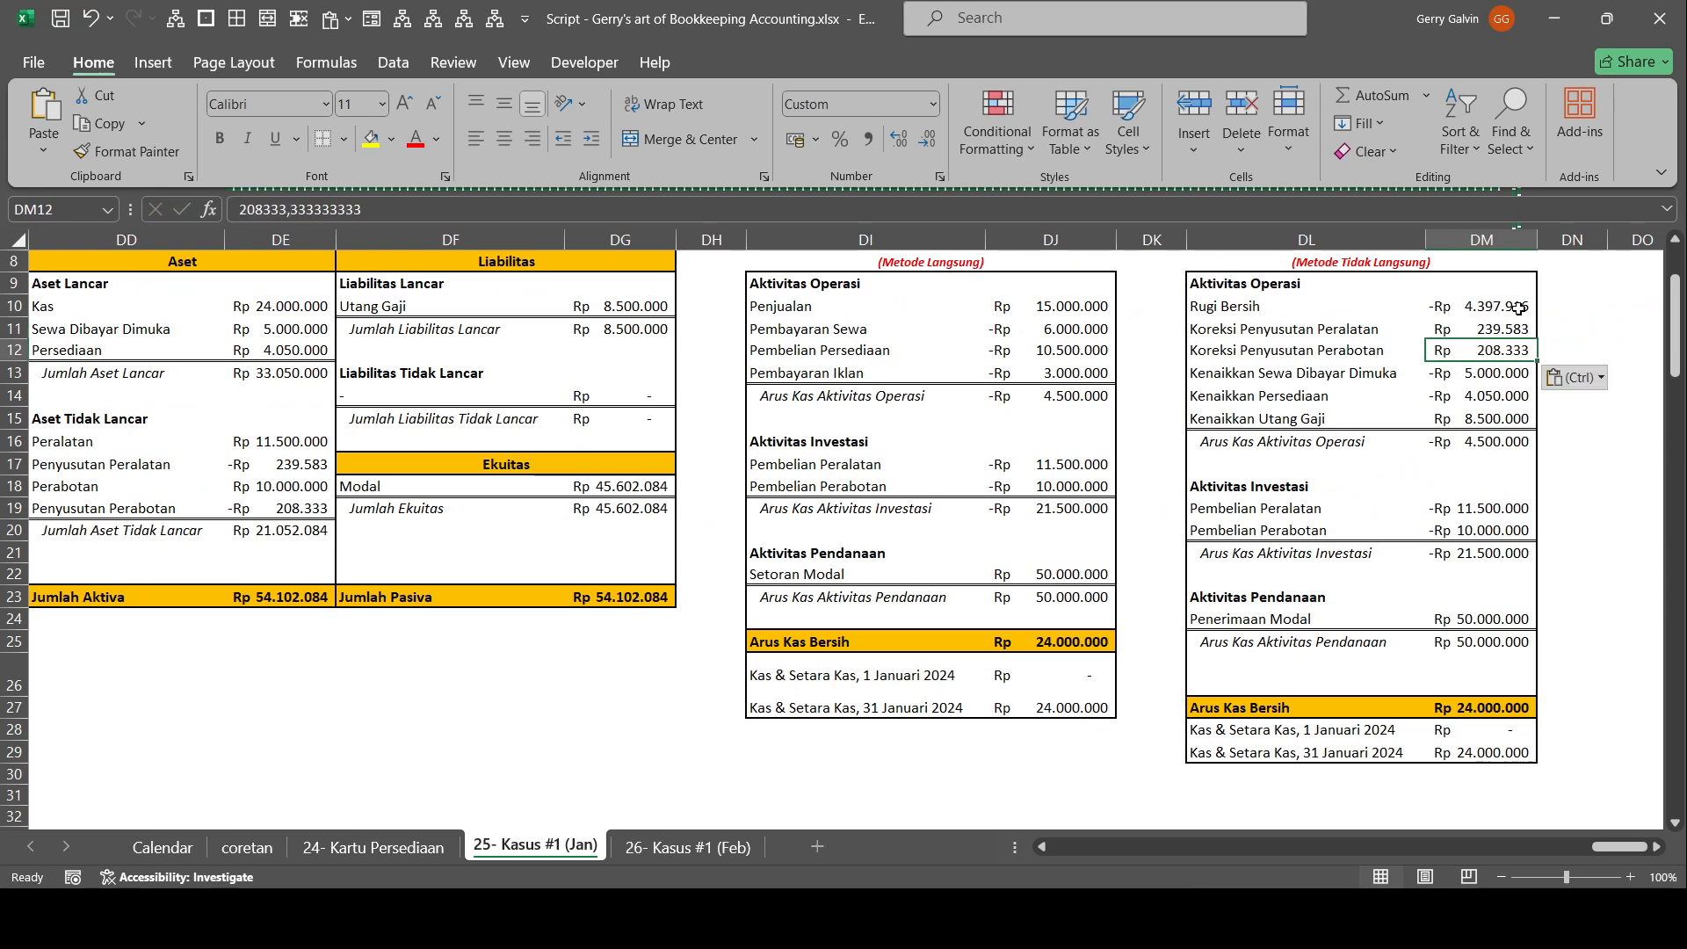
Check the operating, investing and financing subtotals of the indirect-method cash flow statement.
{"action": "key", "text": "Down"}
{"action": "key", "text": "Down"}
{"action": "key", "text": "Down"}
{"action": "key", "text": "Down"}
{"action": "key", "text": "Down"}
{"action": "key", "text": "Down"}
{"action": "key", "text": "Down"}
{"action": "key", "text": "Down"}
{"action": "key", "text": "Down"}
{"action": "key", "text": "Down"}
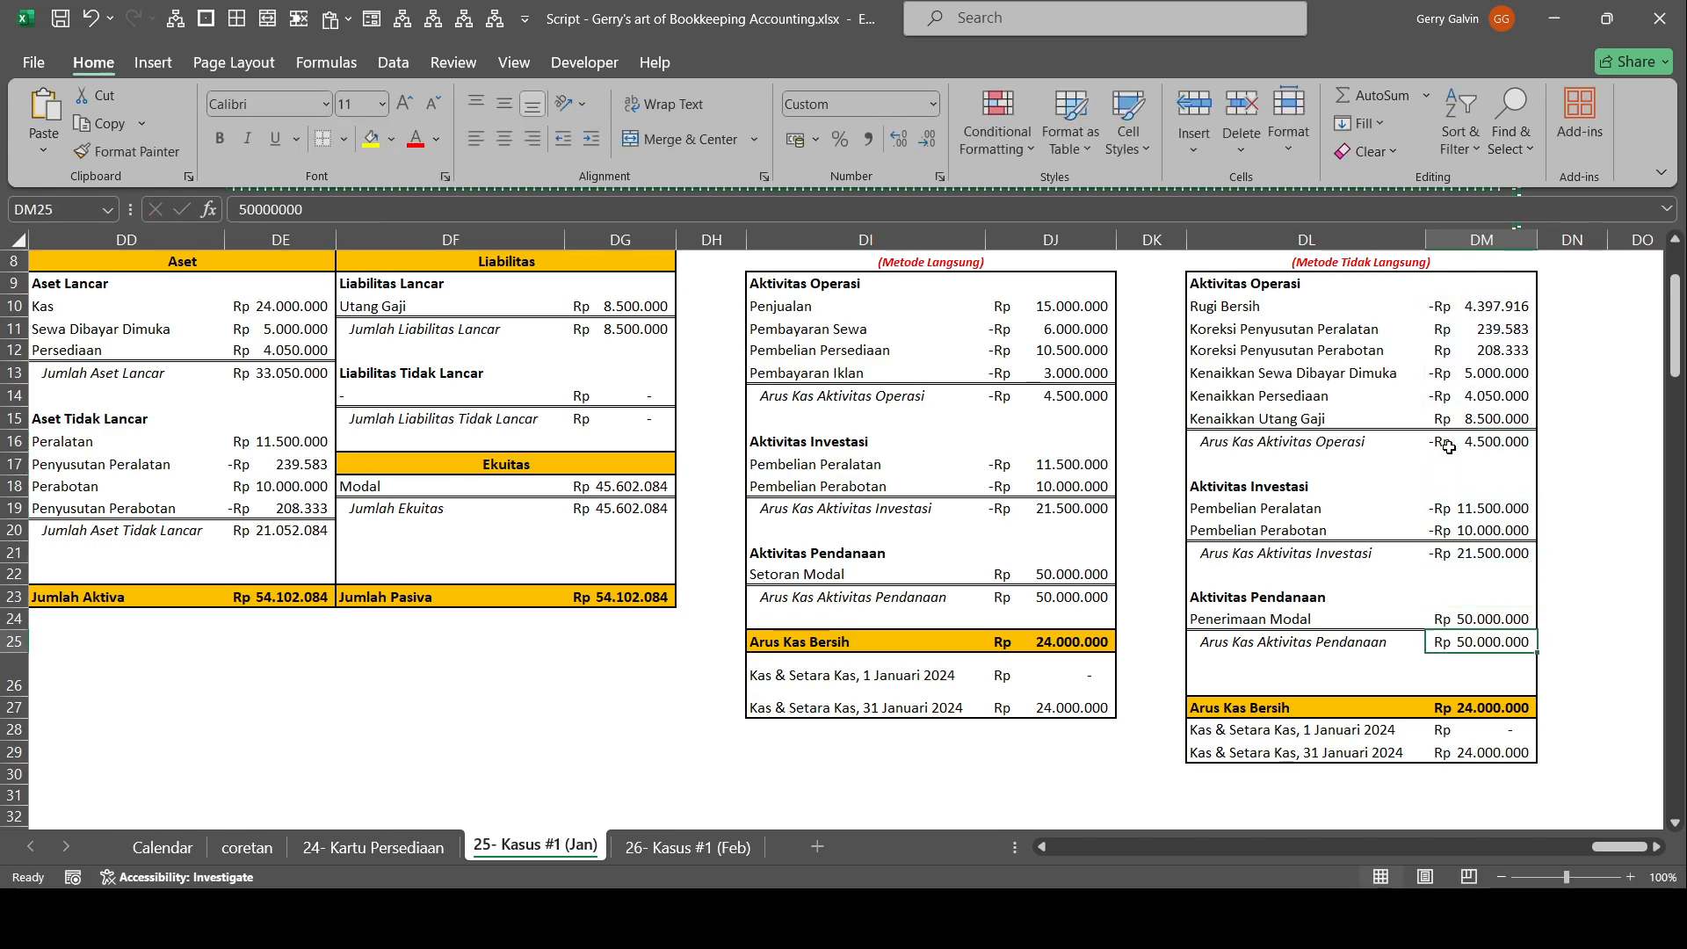
{"action": "key", "text": "Up"}
{"action": "key", "text": "Up"}
{"action": "key", "text": "Up"}
Set the Kredit of Penyusutan Perabotan in the post-closing trial balance to 208333,333333333 and check the column totals.
{"action": "left_click_drag", "start_coordinate": [1408, 525], "coordinate": [133, 488]}
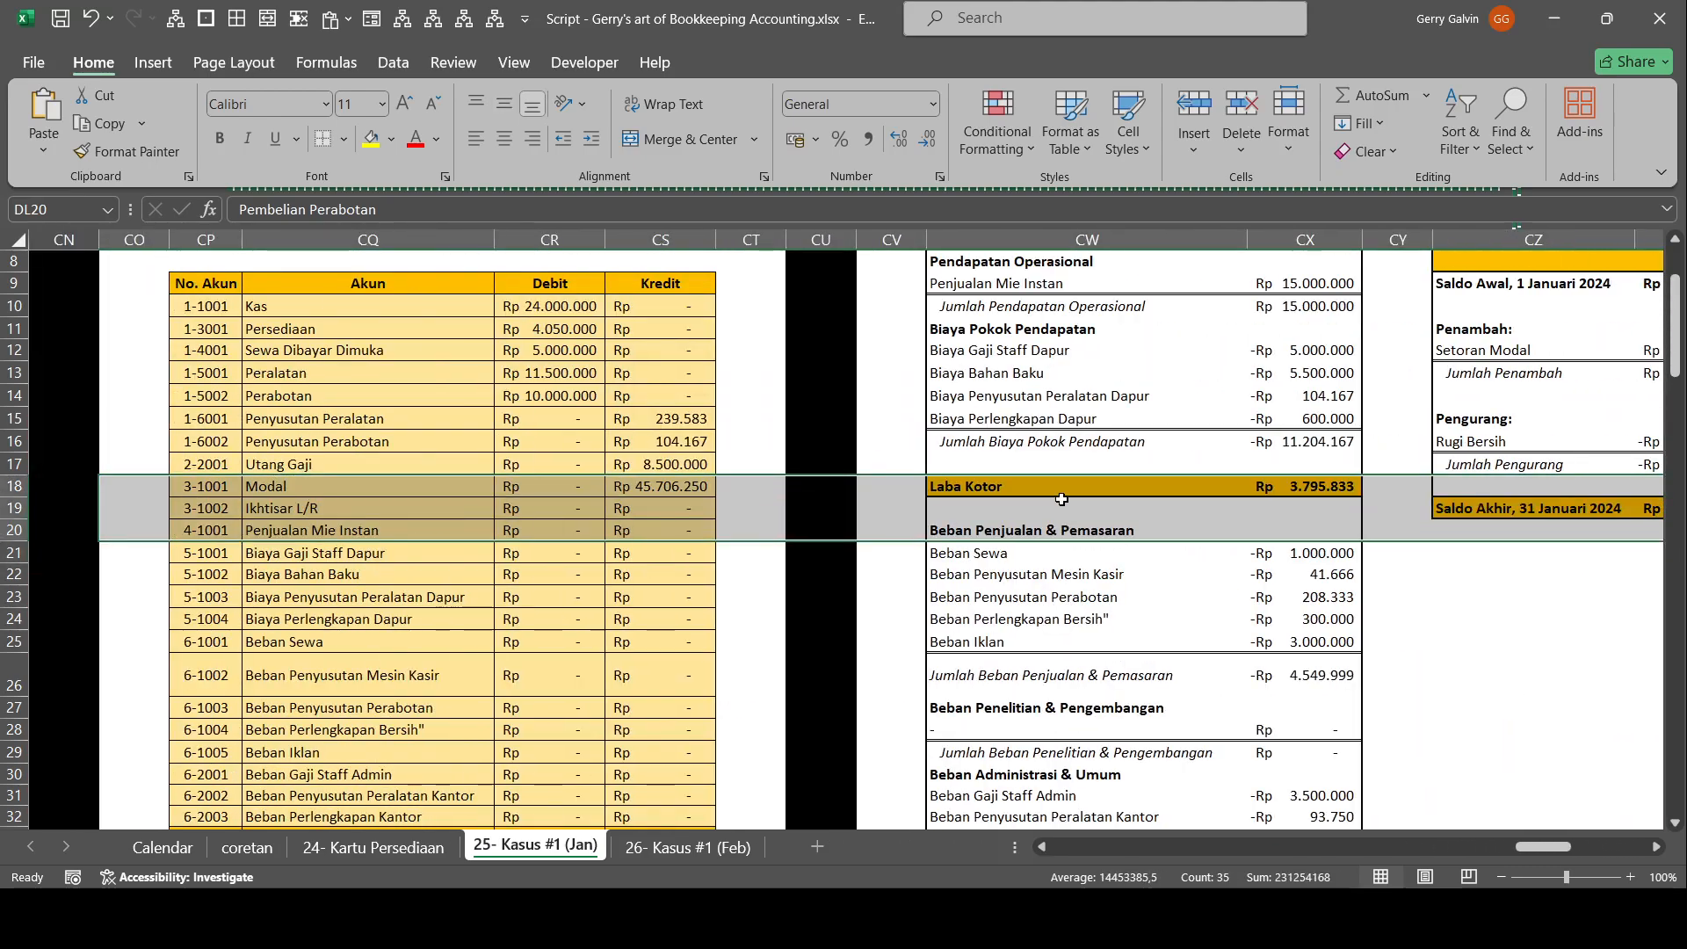
{"action": "left_click", "coordinate": [650, 441]}
{"action": "type", "text": "208333,333333333"}
{"action": "scroll", "coordinate": [761, 535], "scroll_direction": "down", "scroll_amount": 3}
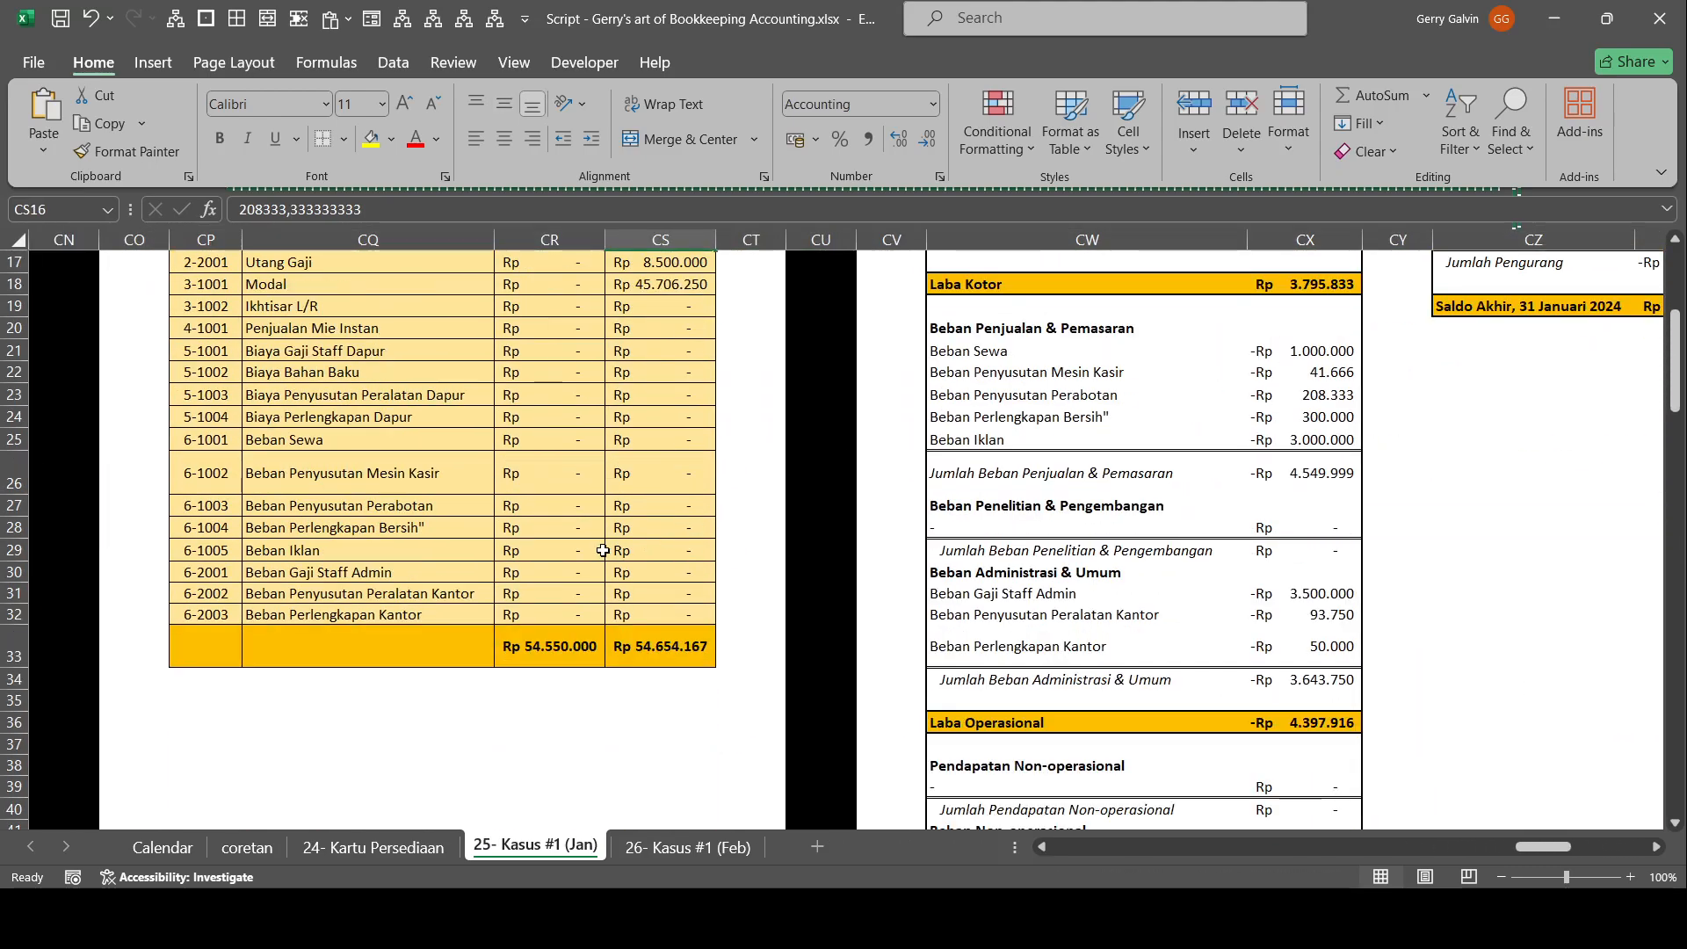
{"action": "scroll", "coordinate": [761, 535], "scroll_direction": "up", "scroll_amount": 3}
{"action": "left_click_drag", "start_coordinate": [892, 574], "coordinate": [3, 574]}
{"action": "left_click_drag", "start_coordinate": [960, 509], "coordinate": [1536, 594]}
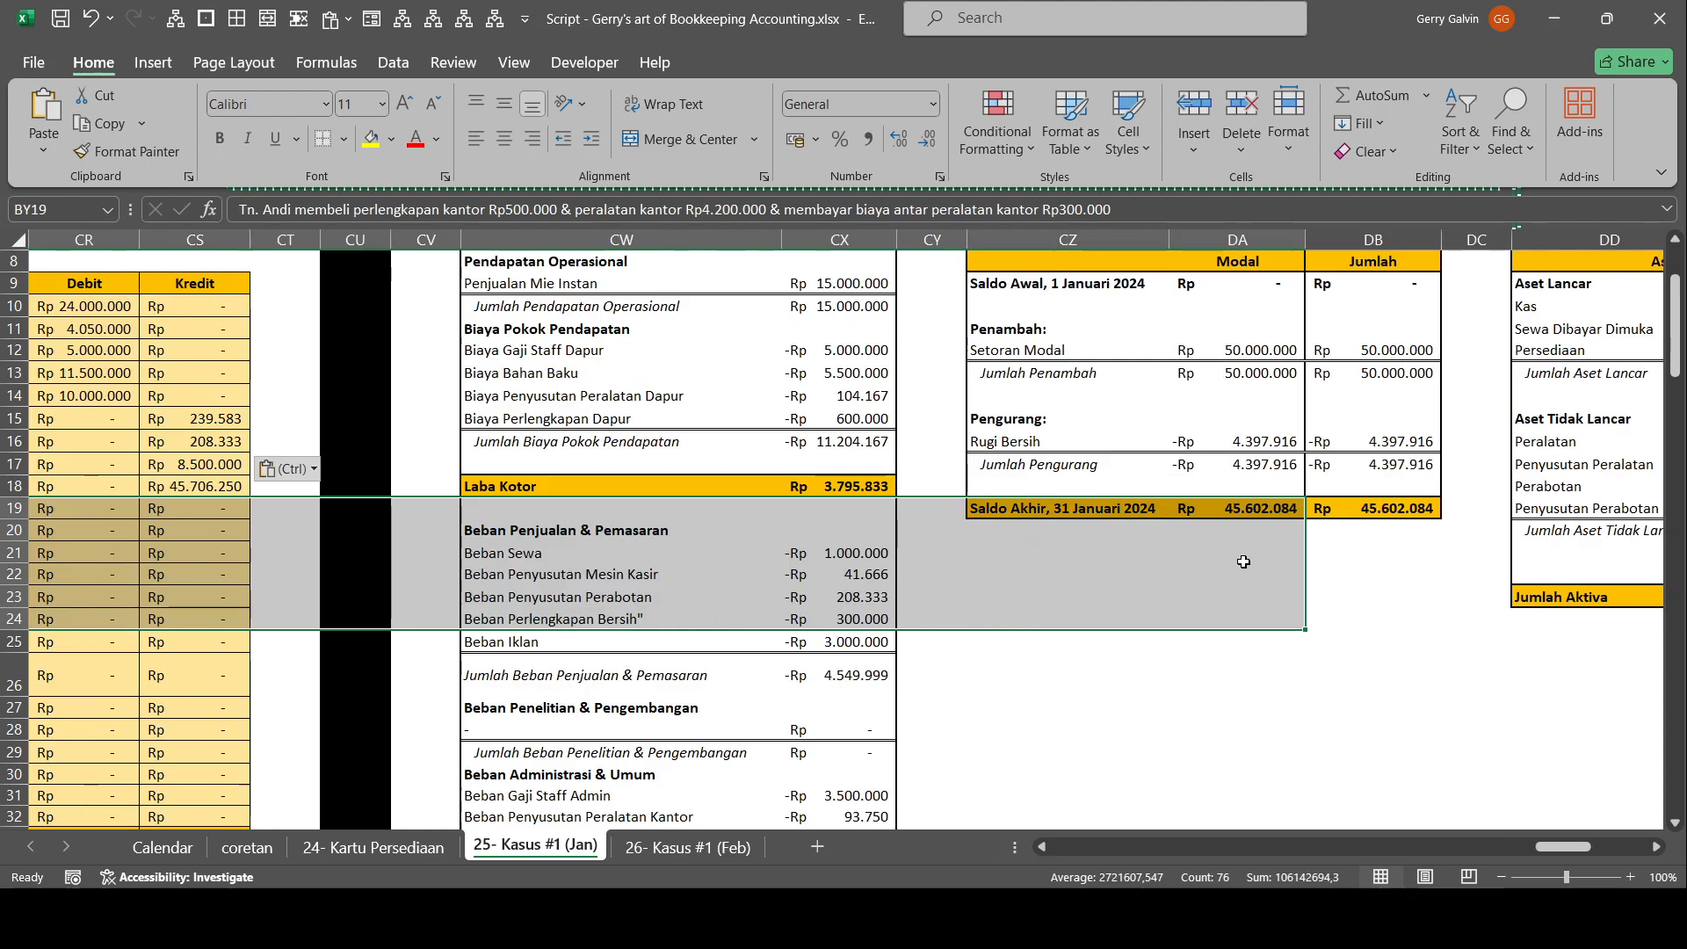
Set the Kredit of Modal in the post-closing trial balance to the ending capital of 45.602.084 with a formula and check the column totals.
{"action": "left_click", "coordinate": [189, 481]}
{"action": "type", "text": "="}
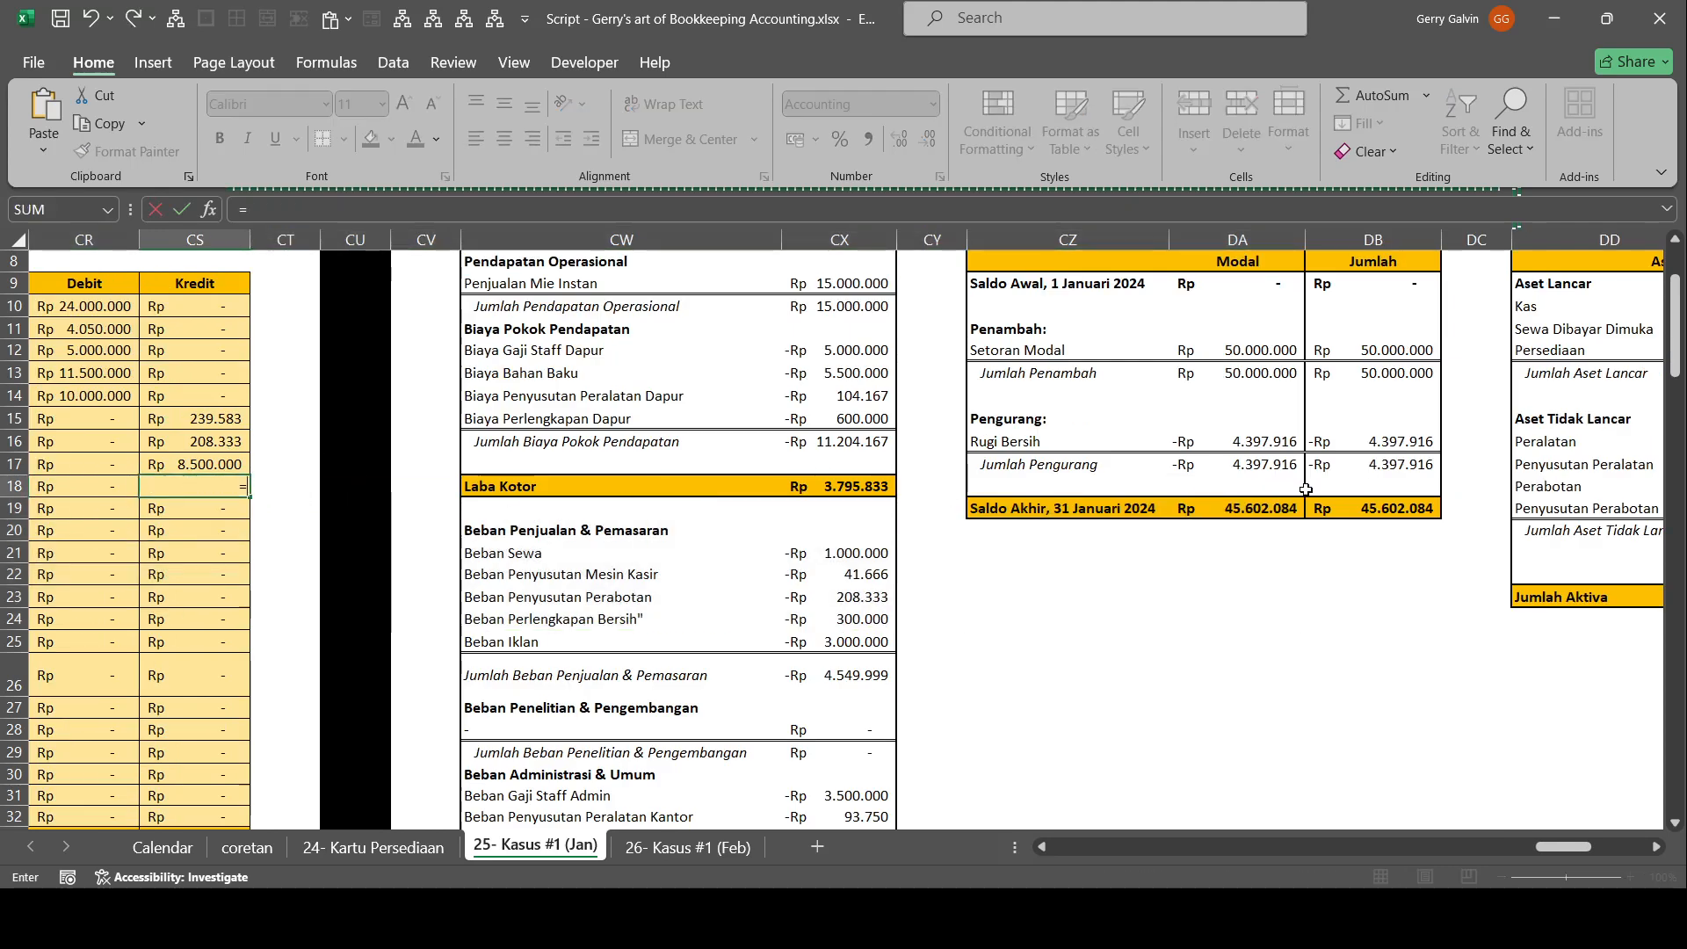
{"action": "key", "text": "Return"}
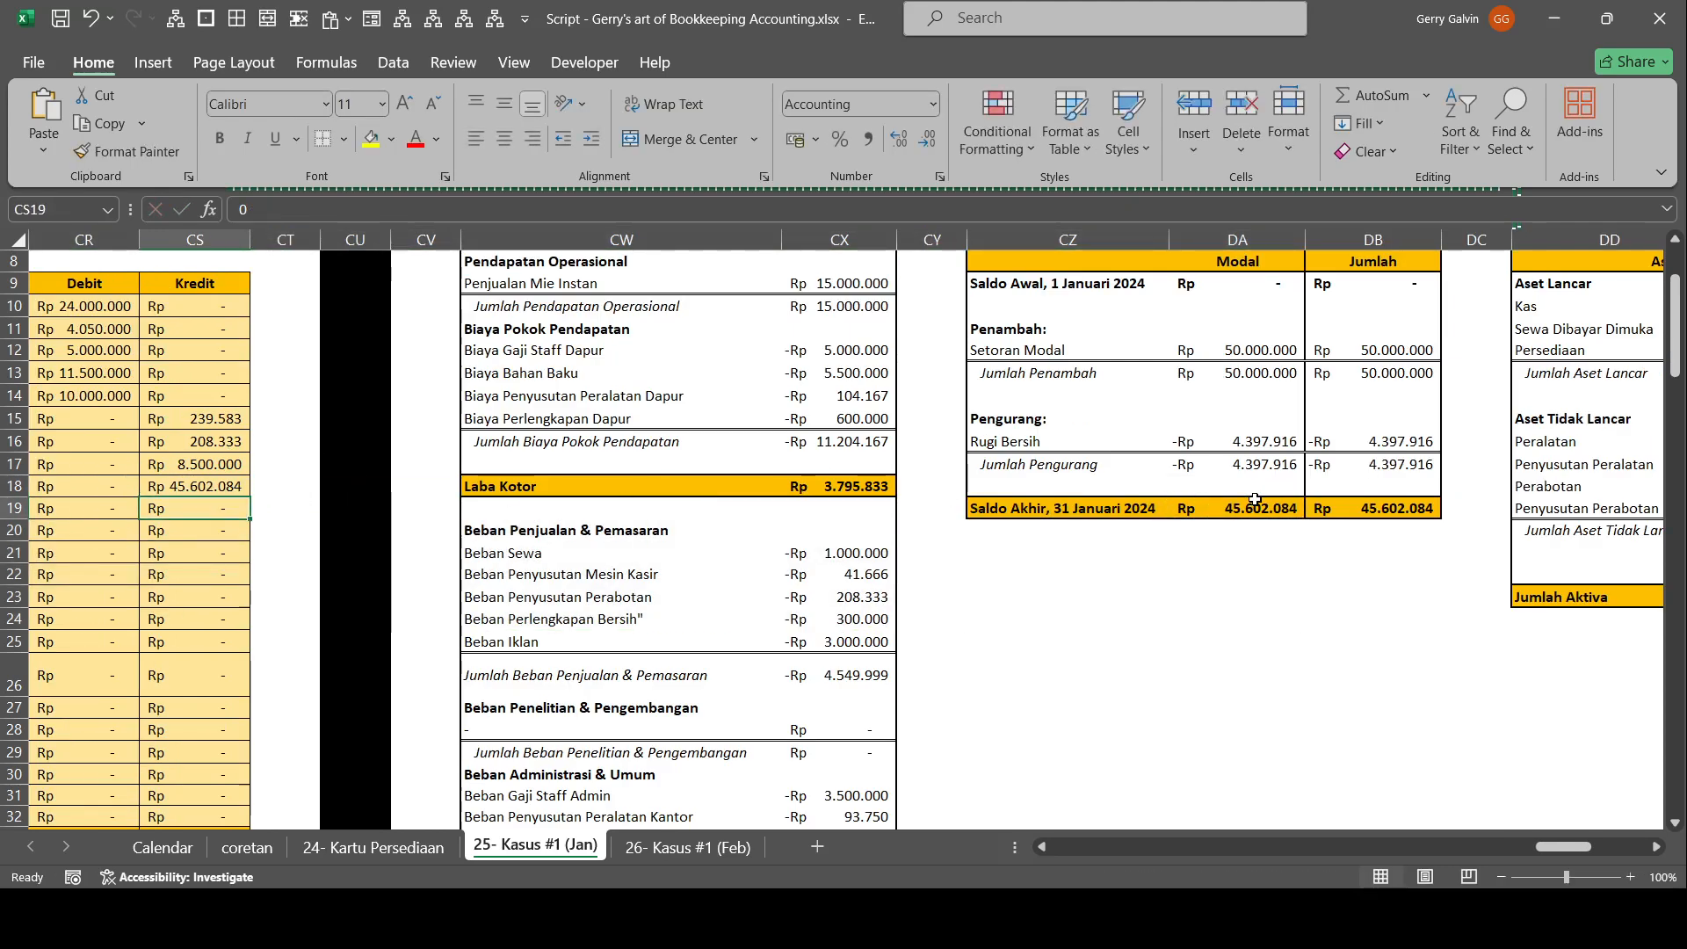
{"action": "scroll", "coordinate": [219, 553], "scroll_direction": "down", "scroll_amount": 6}
{"action": "left_click_drag", "start_coordinate": [220, 500], "coordinate": [113, 460]}
{"action": "scroll", "coordinate": [701, 545], "scroll_direction": "up", "scroll_amount": 6}
{"action": "left_click_drag", "start_coordinate": [700, 545], "coordinate": [970, 490]}
Set the Kredit of Penyusutan Perabotan and the Debit of Beban Penyusutan Perabotan in the Neraca Saldo to 208333,333333333 and check the totals.
{"action": "left_click", "coordinate": [732, 445]}
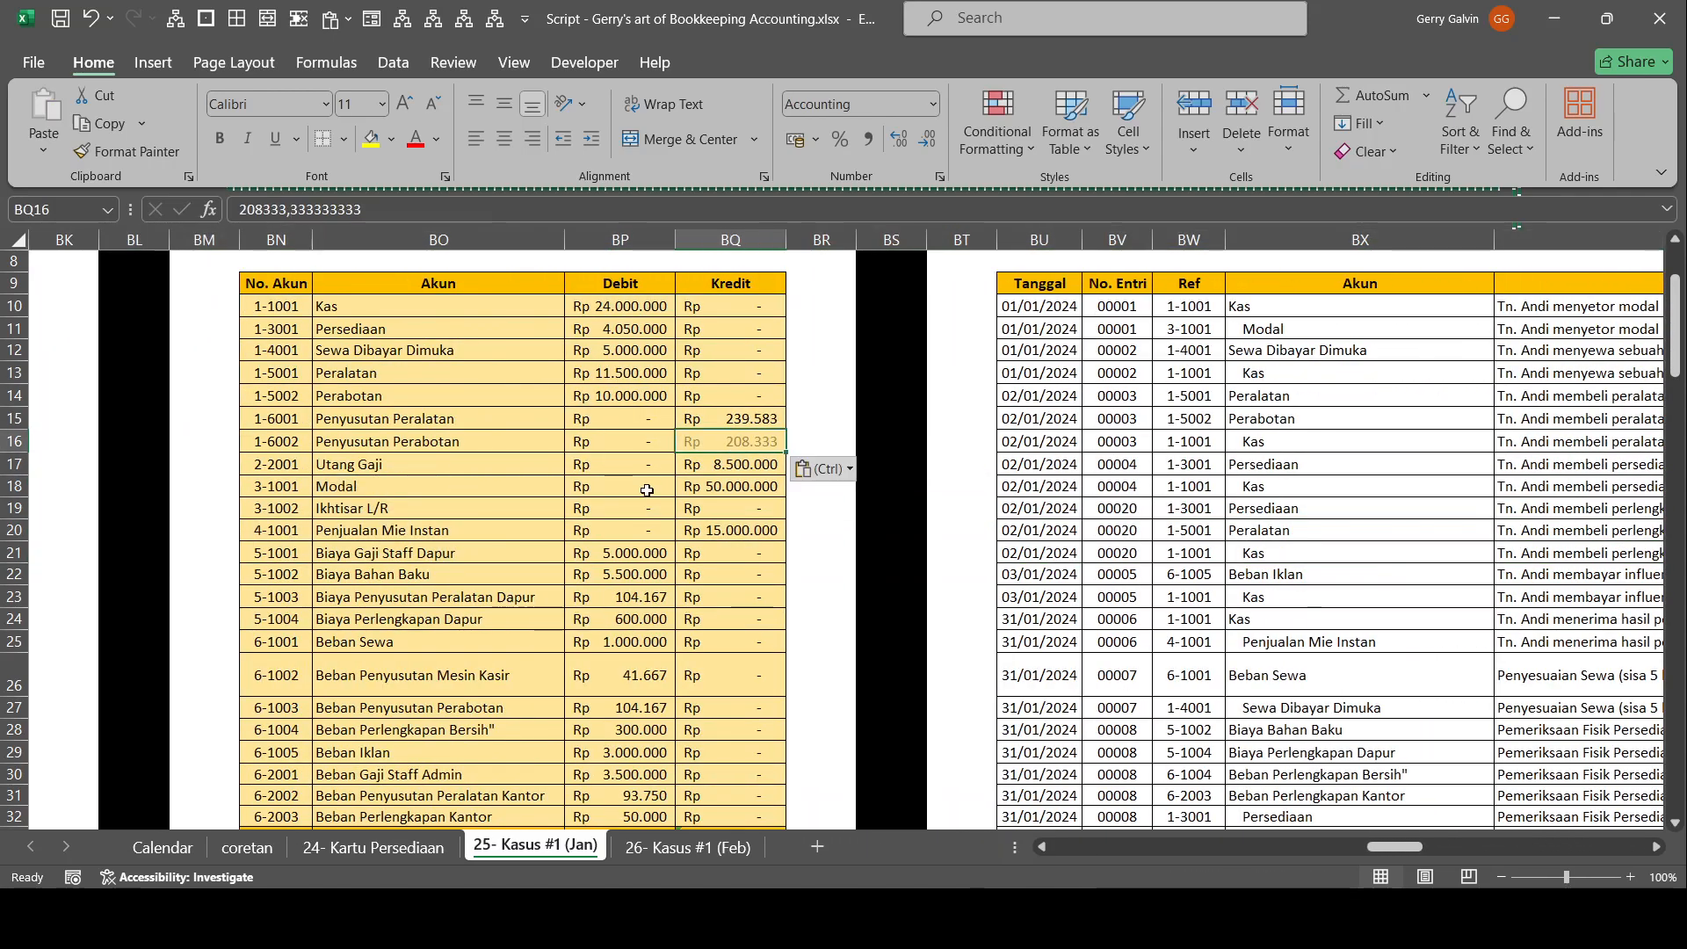
{"action": "scroll", "coordinate": [630, 516], "scroll_direction": "down", "scroll_amount": 3}
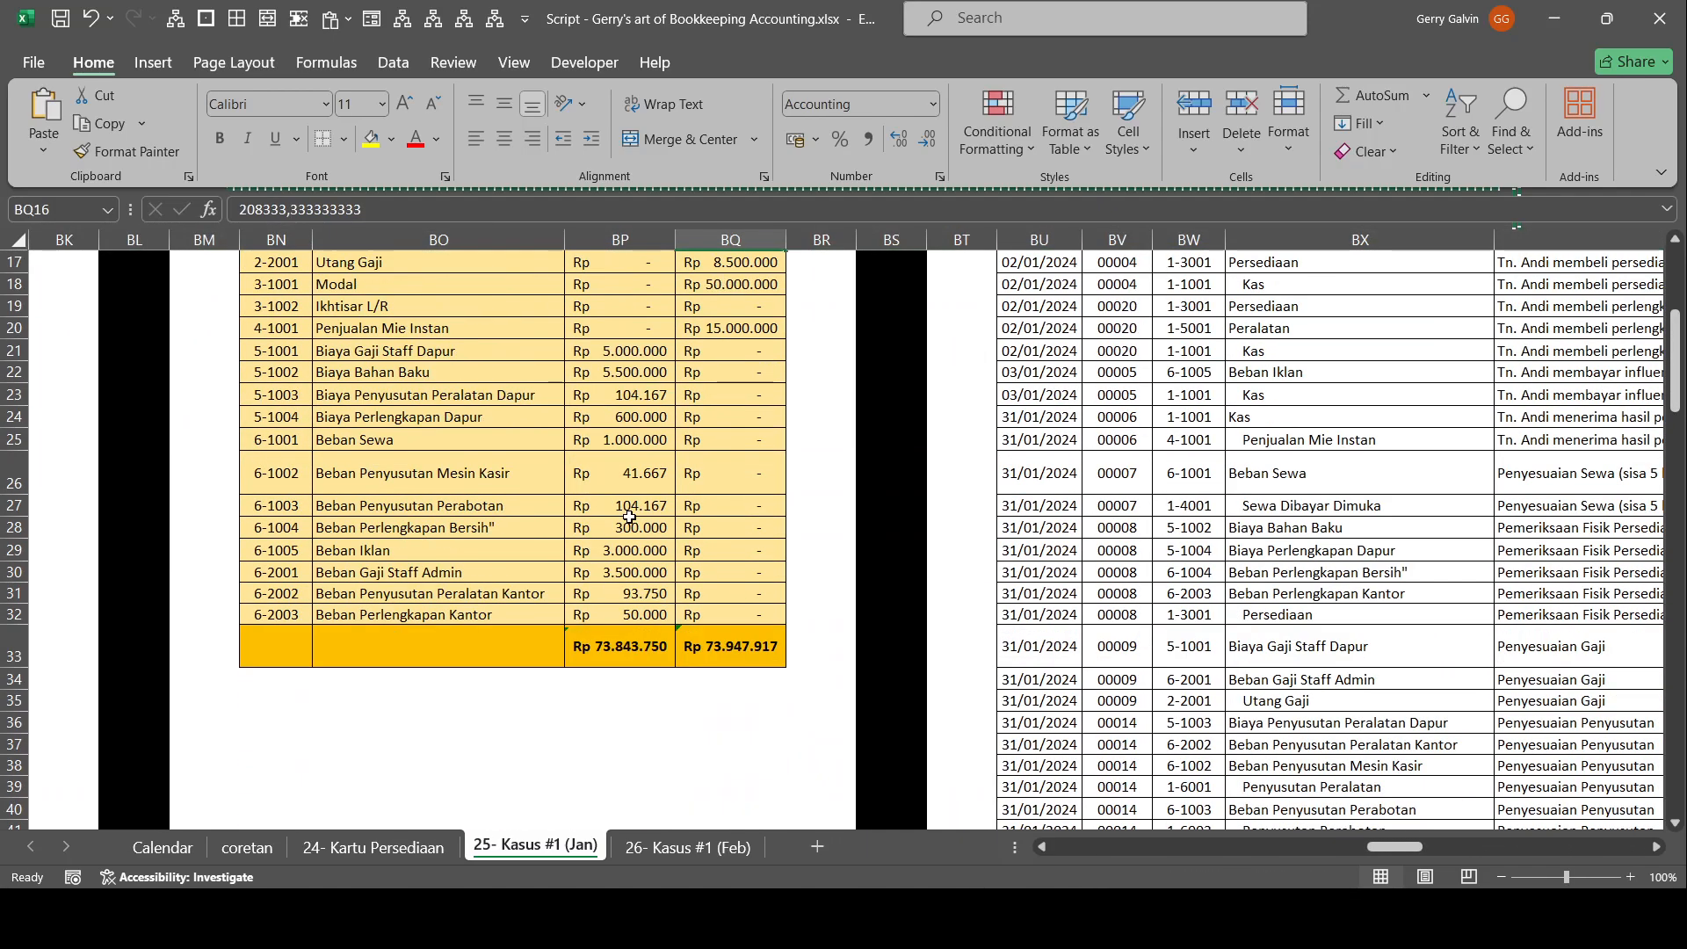
{"action": "left_click", "coordinate": [647, 398]}
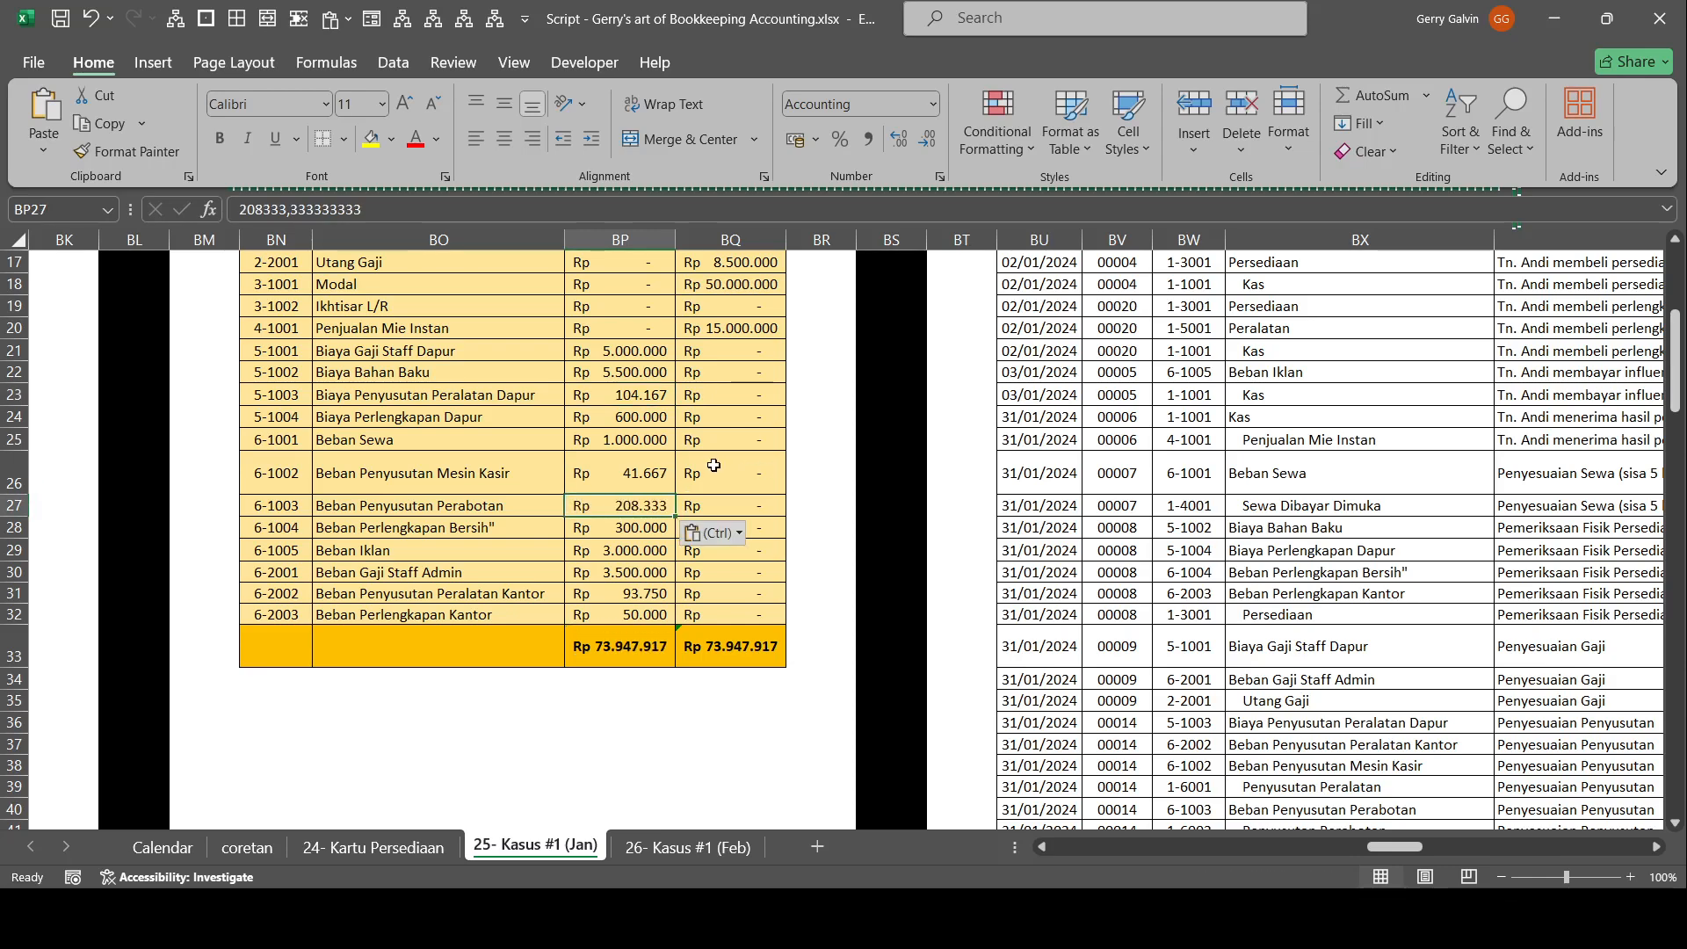
{"action": "scroll", "coordinate": [717, 465], "scroll_direction": "up", "scroll_amount": 3}
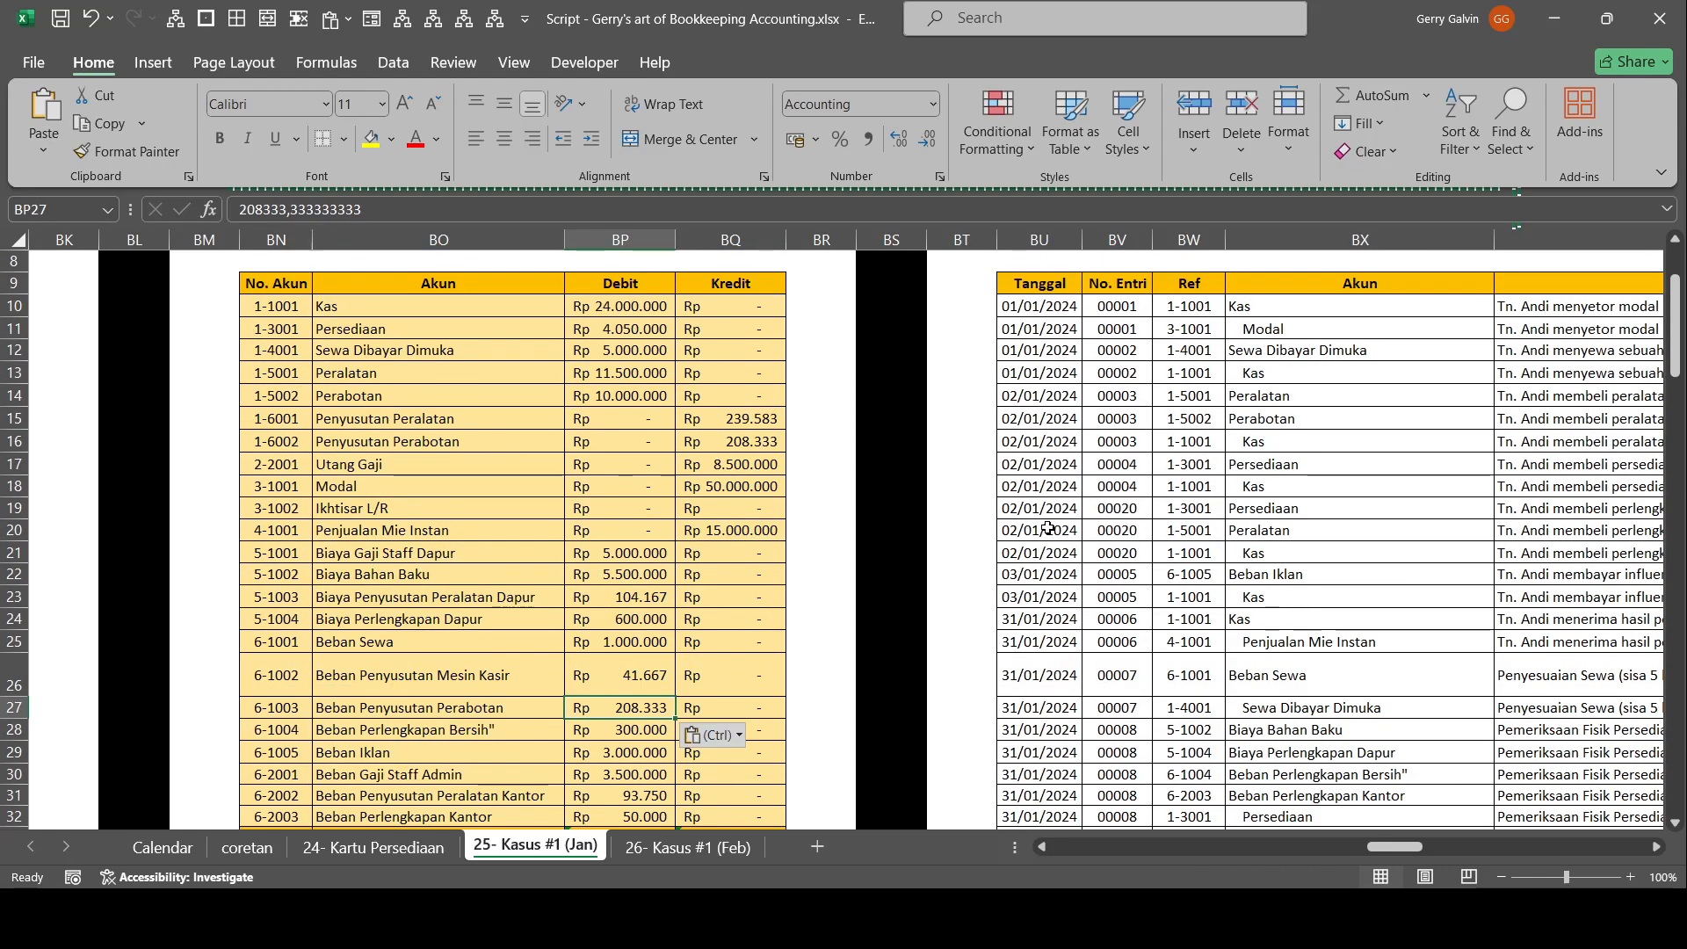
{"action": "scroll", "coordinate": [934, 501], "scroll_direction": "up", "scroll_amount": 3}
{"action": "scroll", "coordinate": [906, 504], "scroll_direction": "down", "scroll_amount": 5}
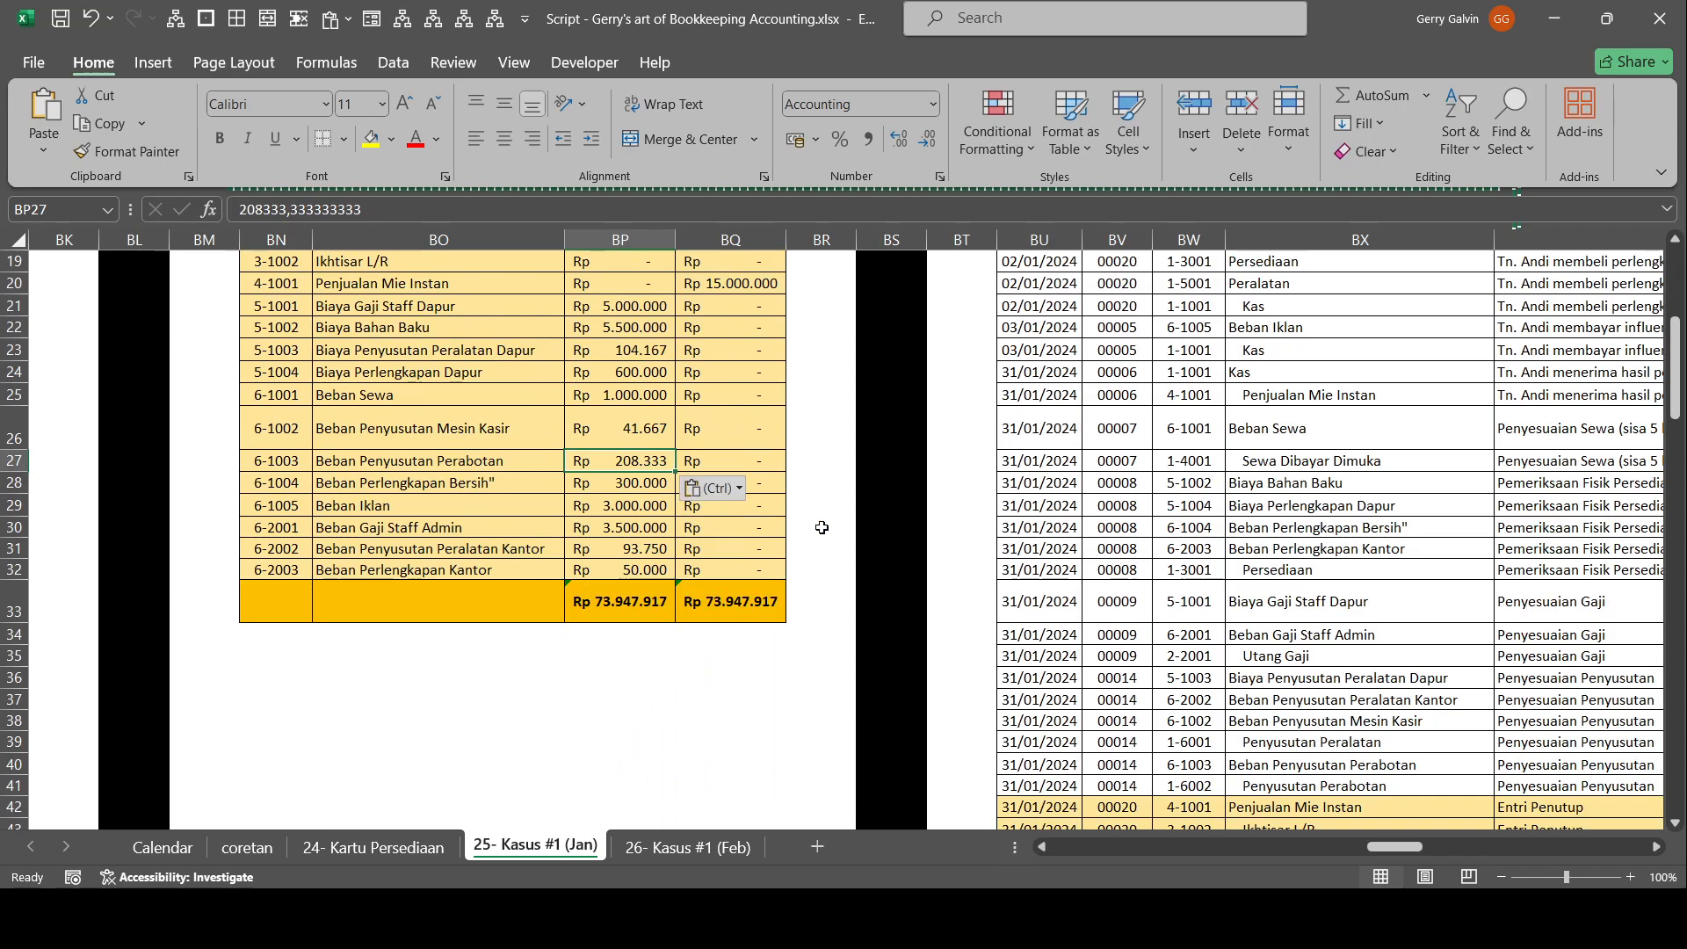
Review the adjusting entries dated 31/01/2024 in the journal and compare them with the entries posted in the Buku Besar.
{"action": "scroll", "coordinate": [819, 527], "scroll_direction": "up", "scroll_amount": 6}
{"action": "left_click_drag", "start_coordinate": [961, 517], "coordinate": [9, 604]}
{"action": "scroll", "coordinate": [615, 553], "scroll_direction": "down", "scroll_amount": 7}
{"action": "left_click_drag", "start_coordinate": [681, 535], "coordinate": [2, 517]}
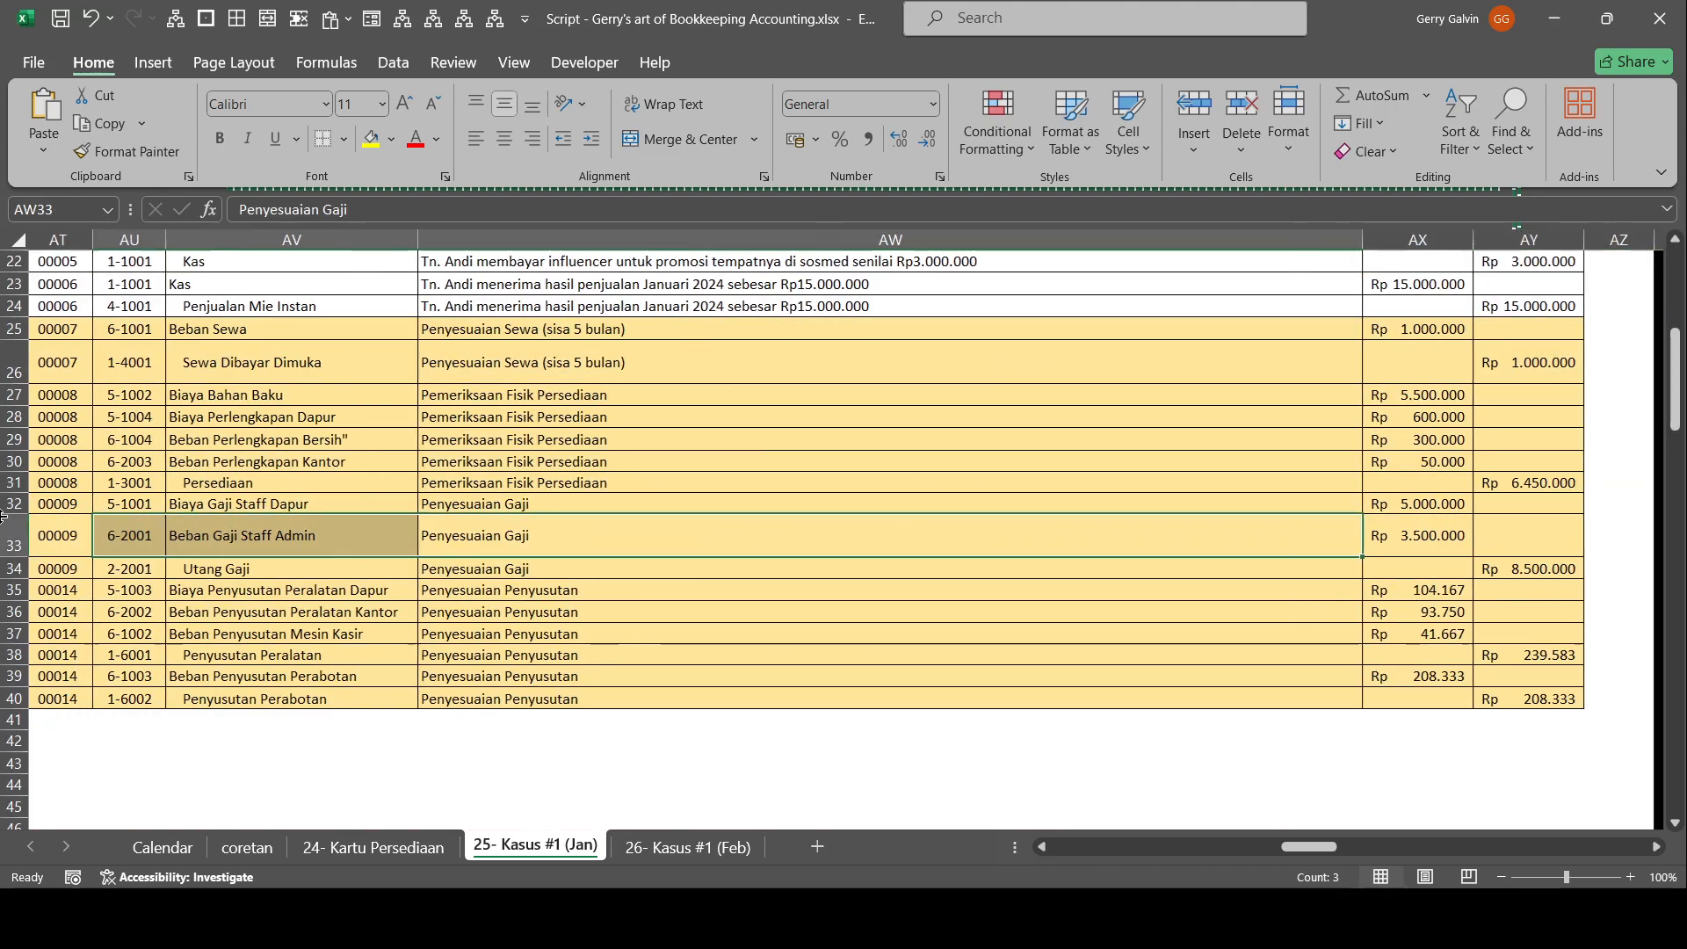
{"action": "left_click_drag", "start_coordinate": [473, 631], "coordinate": [4, 629]}
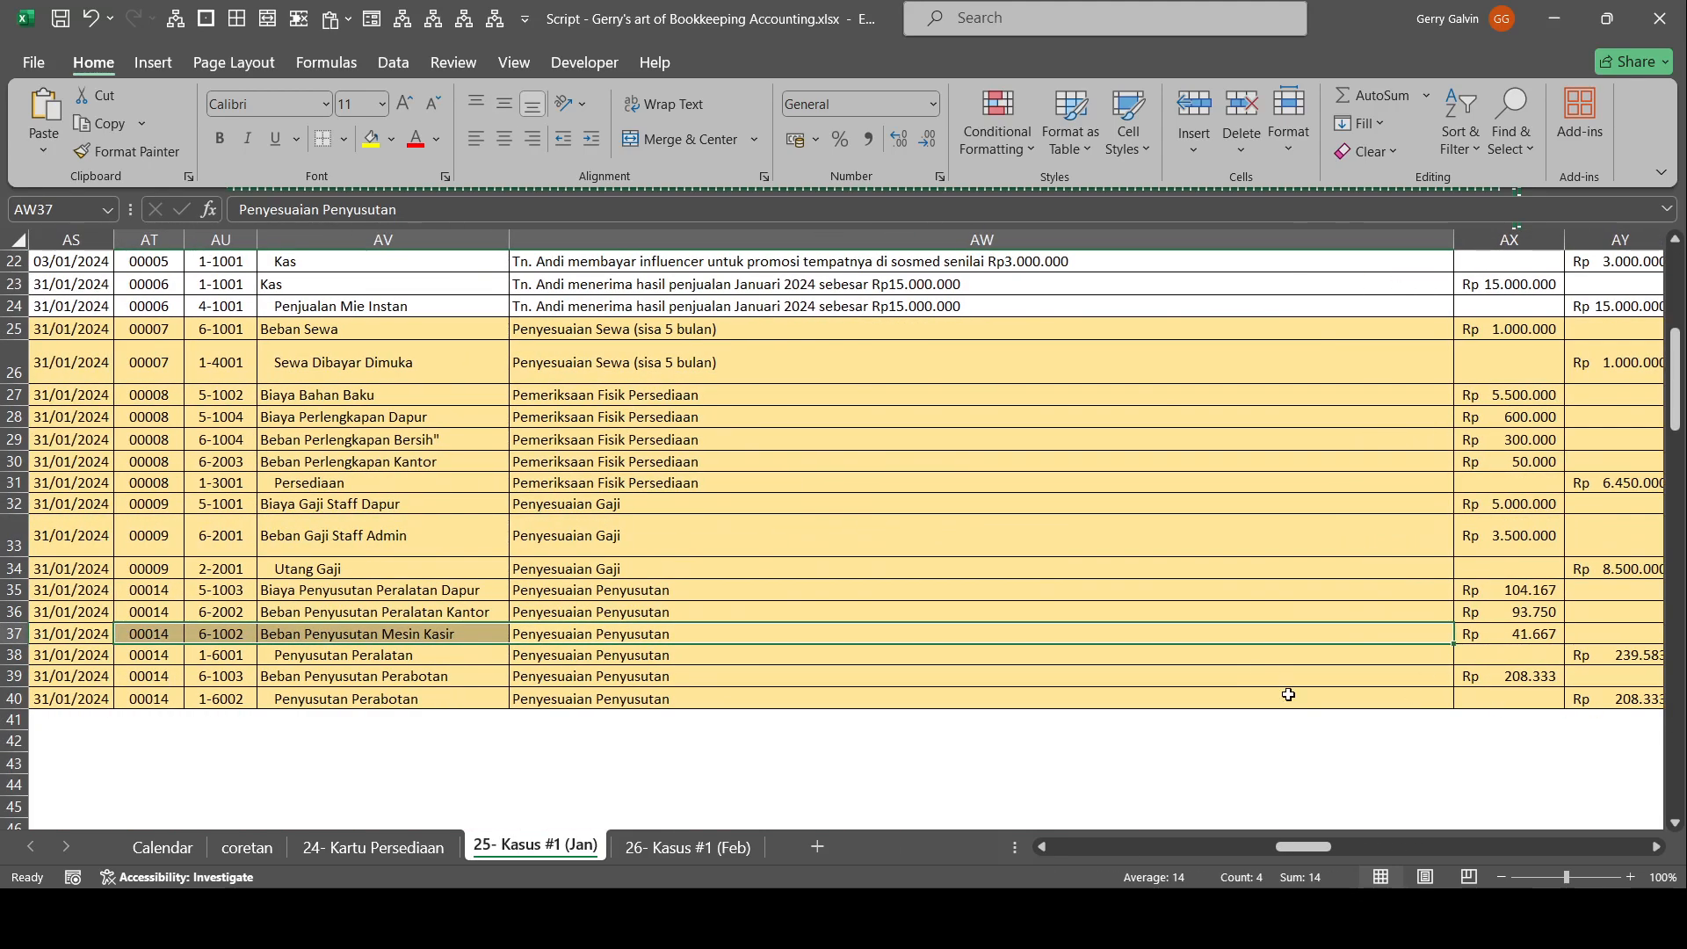
{"action": "left_click_drag", "start_coordinate": [651, 692], "coordinate": [55, 685]}
{"action": "scroll", "coordinate": [727, 483], "scroll_direction": "up", "scroll_amount": 7}
{"action": "left_click_drag", "start_coordinate": [727, 488], "coordinate": [1681, 714]}
{"action": "left_click_drag", "start_coordinate": [388, 357], "coordinate": [7, 395]}
{"action": "scroll", "coordinate": [654, 529], "scroll_direction": "down", "scroll_amount": 1}
{"action": "left_click_drag", "start_coordinate": [650, 563], "coordinate": [176, 518]}
Set the Ref of the 31/01/2024 adjusting entries in the Persediaan and Sewa Dibayar Dimuka ledgers to AE.
{"action": "scroll", "coordinate": [496, 620], "scroll_direction": "down", "scroll_amount": 2}
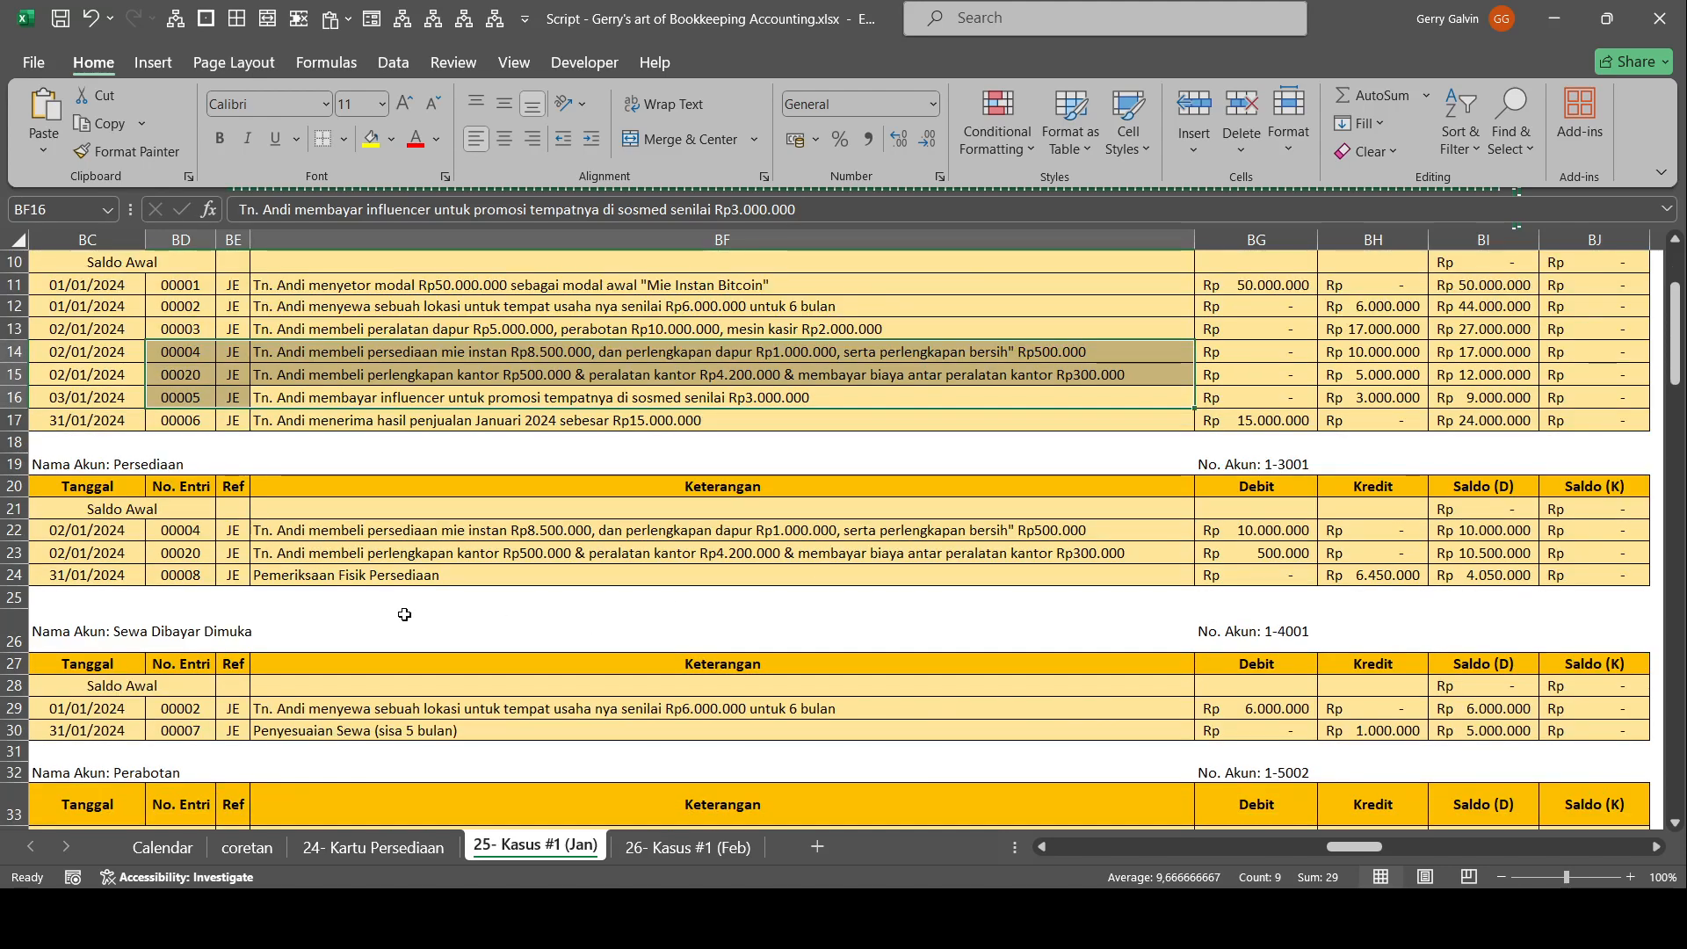
{"action": "left_click", "coordinate": [233, 574]}
{"action": "type", "text": "AE"}
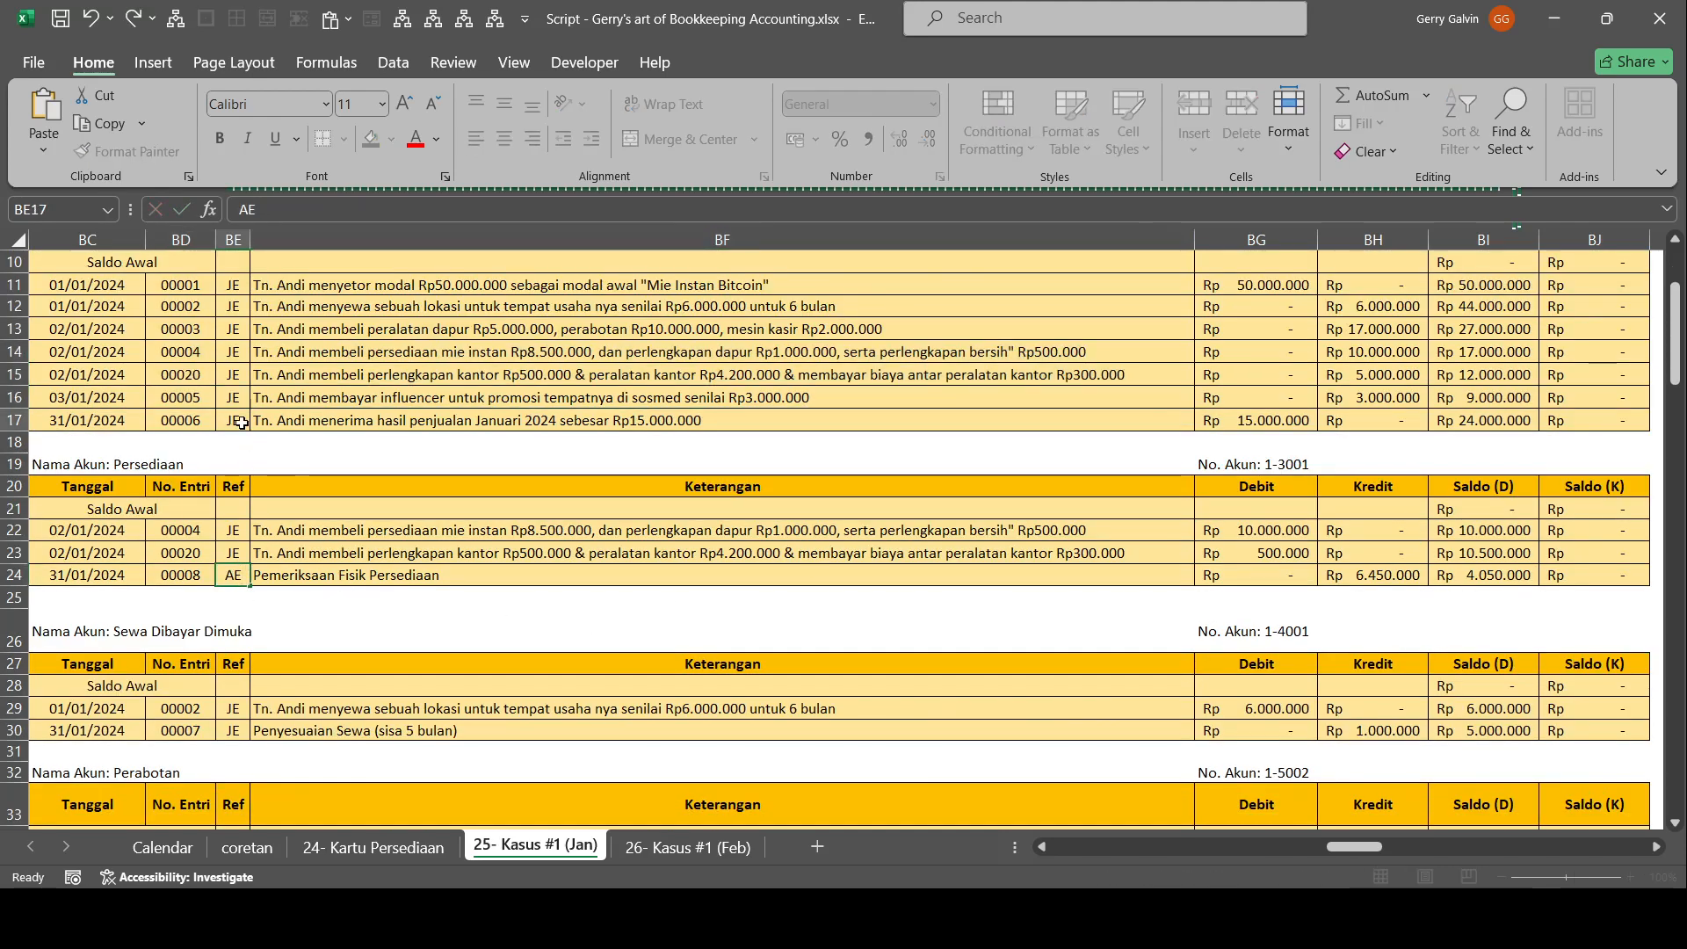
{"action": "left_click", "coordinate": [241, 422]}
{"action": "scroll", "coordinate": [316, 490], "scroll_direction": "up", "scroll_amount": 2}
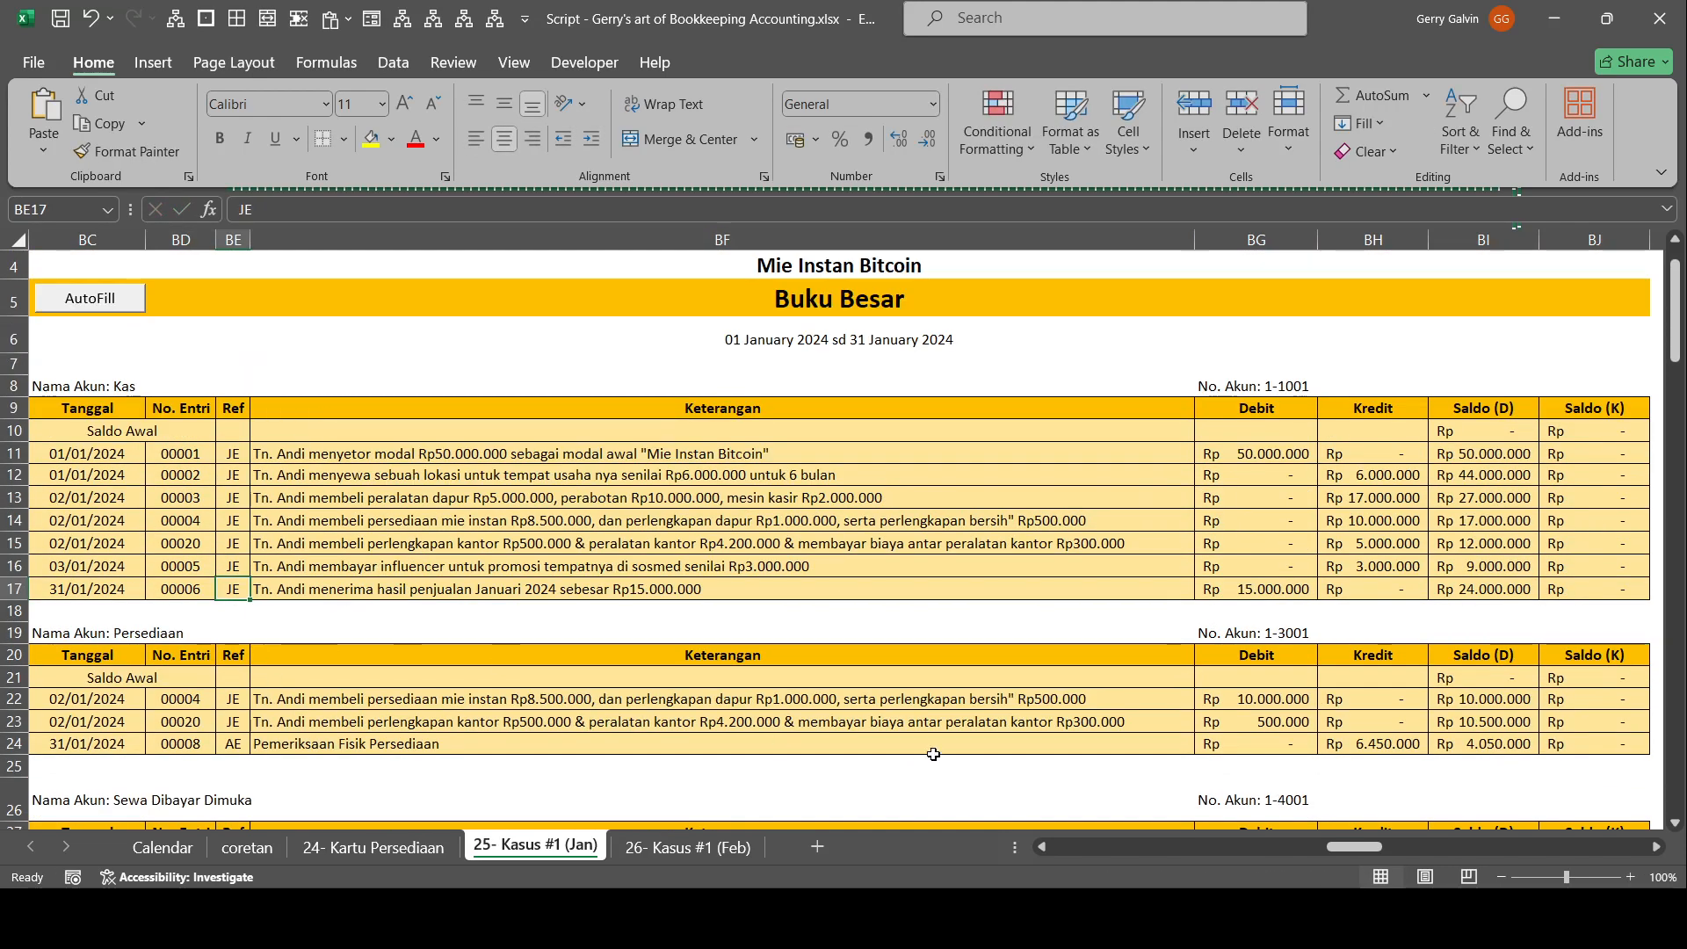
{"action": "scroll", "coordinate": [906, 597], "scroll_direction": "down", "scroll_amount": 2}
{"action": "left_click", "coordinate": [235, 730]}
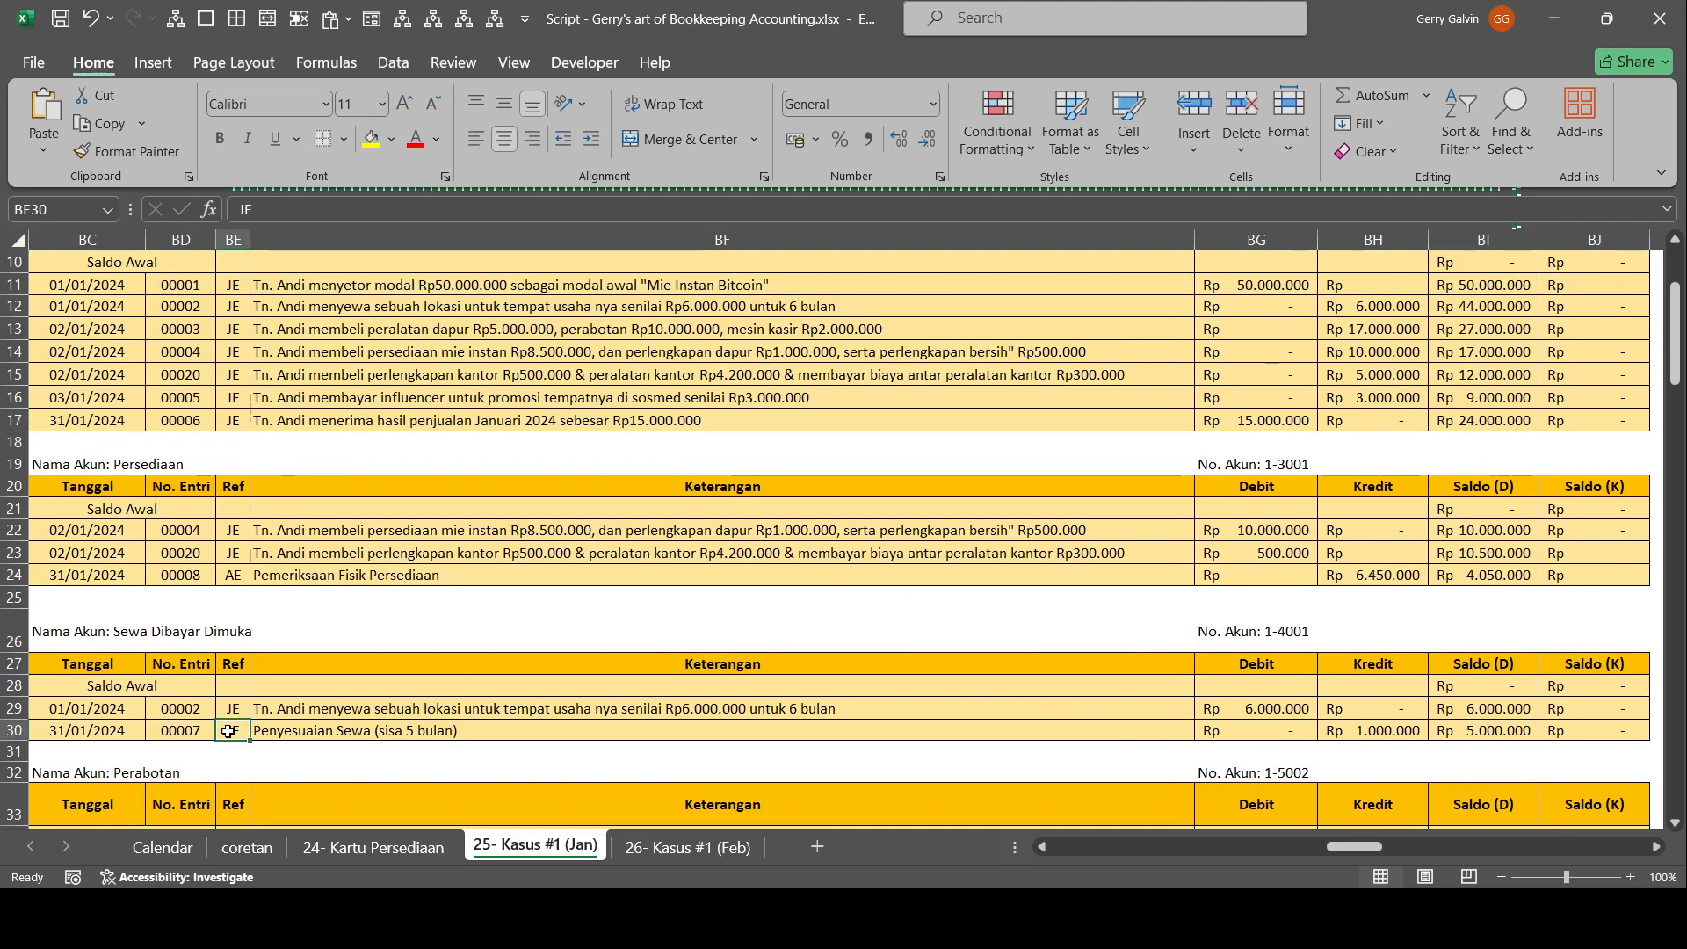
{"action": "type", "text": "AE"}
{"action": "left_click", "coordinate": [432, 683]}
{"action": "scroll", "coordinate": [351, 659], "scroll_direction": "down", "scroll_amount": 3}
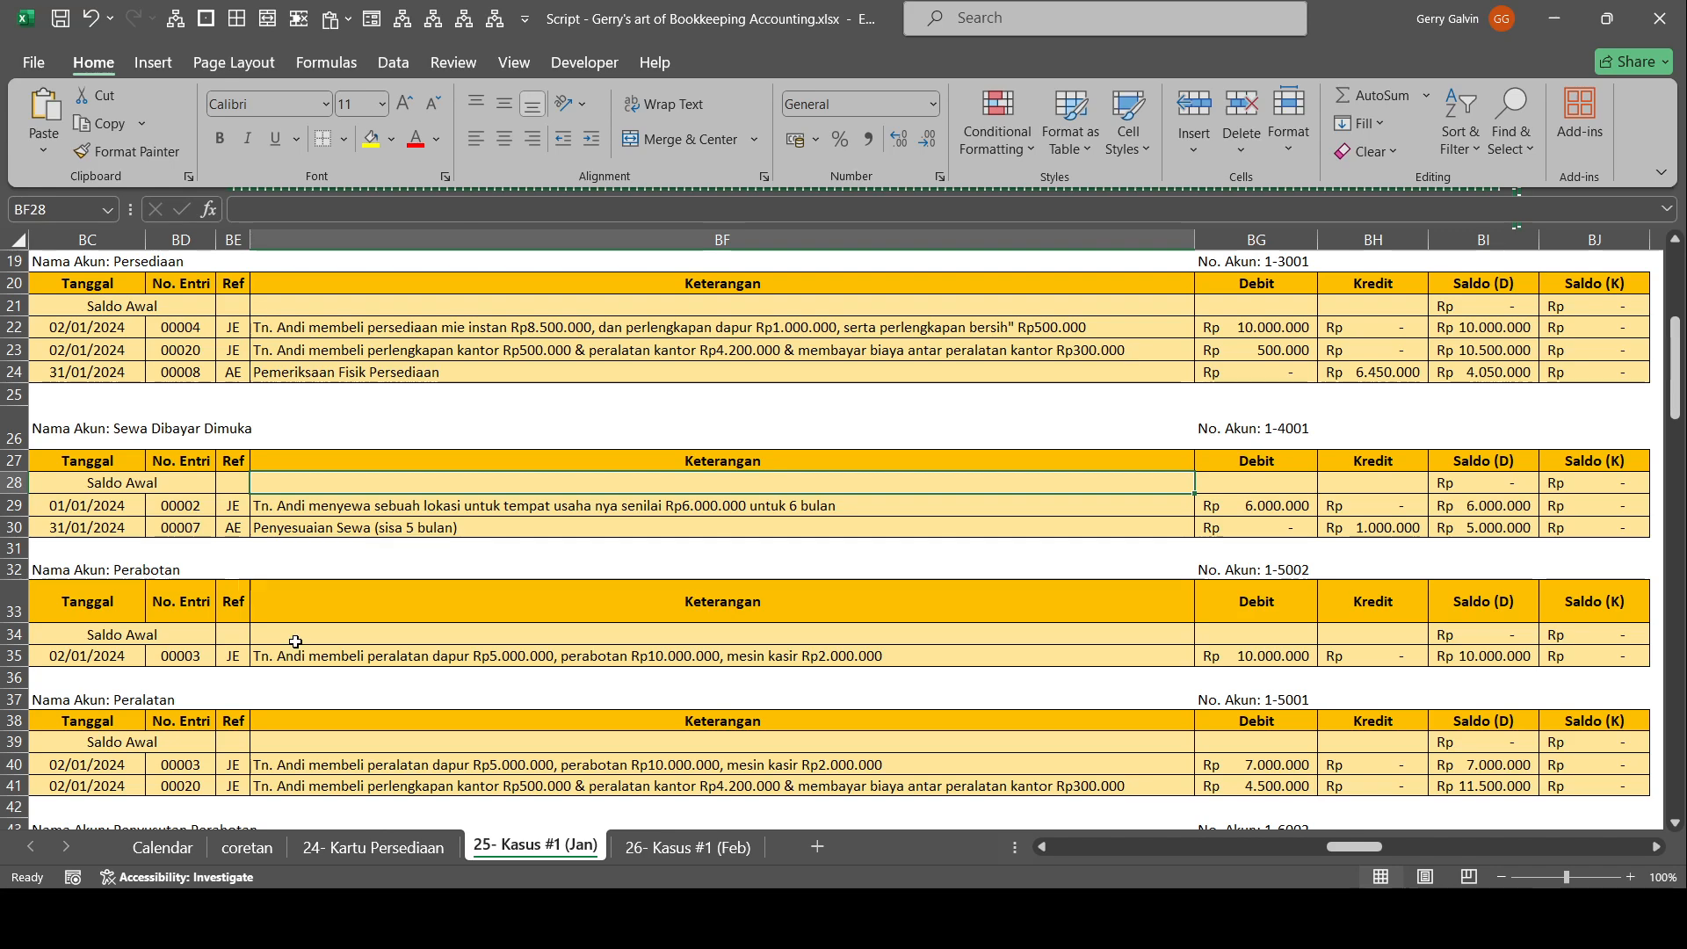
Set the Ref of the adjusting entries in the Penyusutan Perabotan, Penyusutan Peralatan and Utang Gaji ledgers to AE.
{"action": "scroll", "coordinate": [295, 642], "scroll_direction": "down", "scroll_amount": 2}
{"action": "left_click", "coordinate": [248, 661]}
{"action": "scroll", "coordinate": [251, 666], "scroll_direction": "down", "scroll_amount": 4}
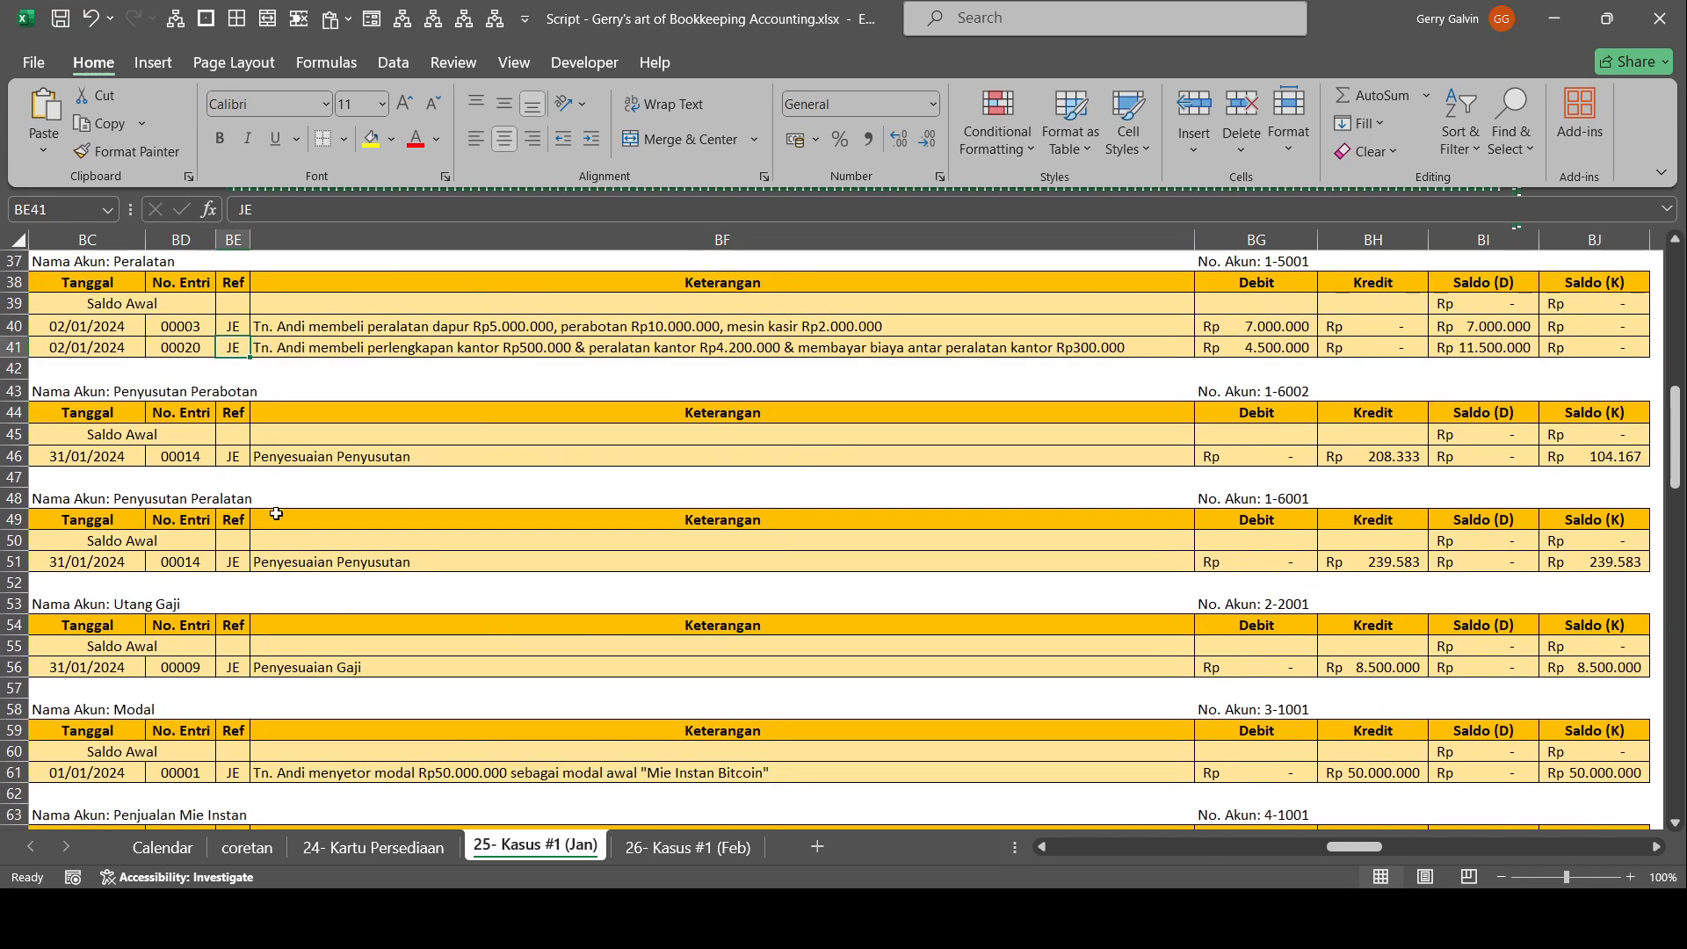
{"action": "left_click", "coordinate": [236, 465]}
{"action": "type", "text": "AE"}
{"action": "left_click", "coordinate": [233, 562]}
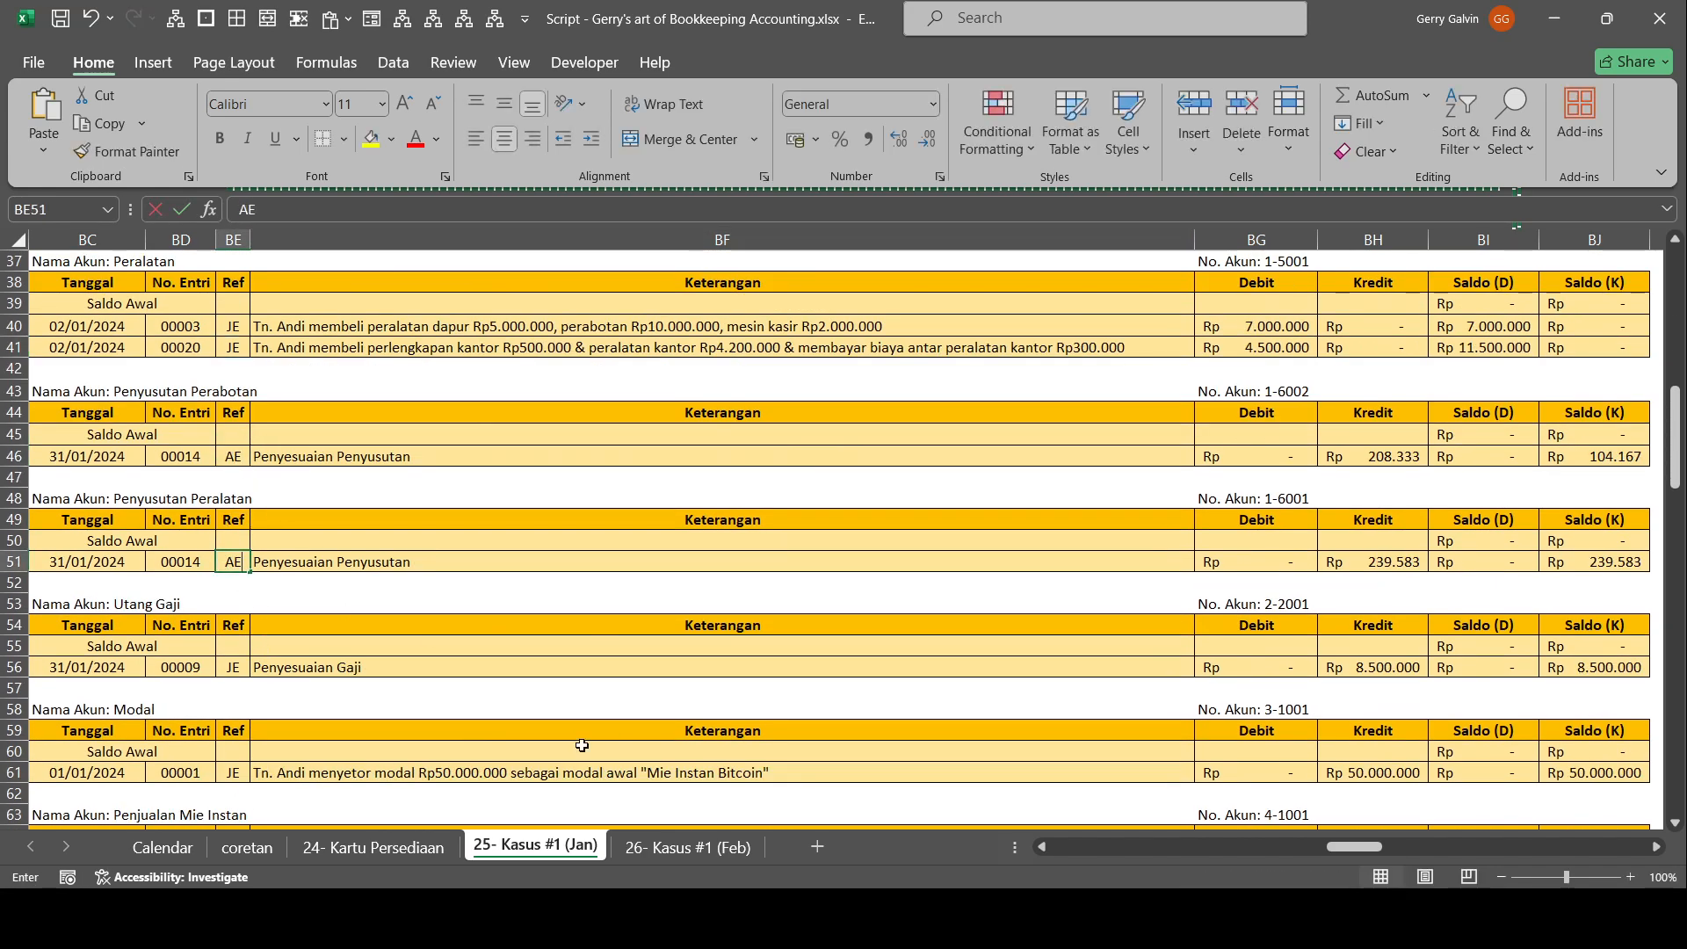
{"action": "type", "text": "AE"}
{"action": "left_click", "coordinate": [598, 627]}
{"action": "scroll", "coordinate": [597, 656], "scroll_direction": "down", "scroll_amount": 2}
{"action": "left_click", "coordinate": [235, 539]}
{"action": "type", "text": "AE"}
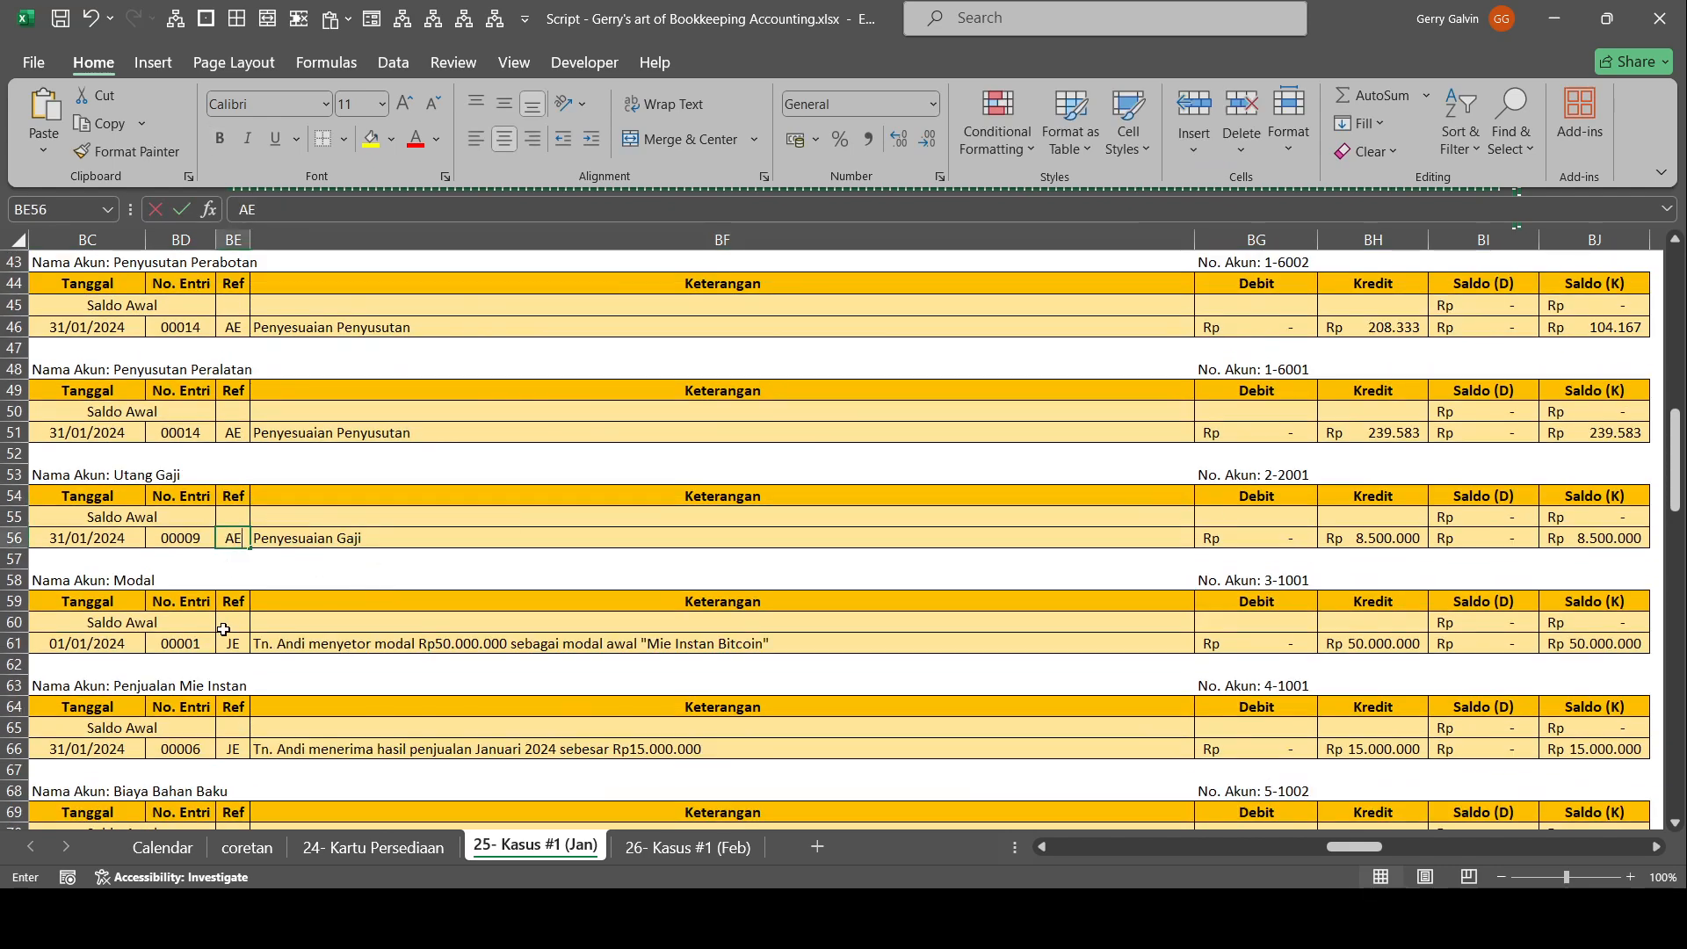
{"action": "left_click", "coordinate": [233, 644]}
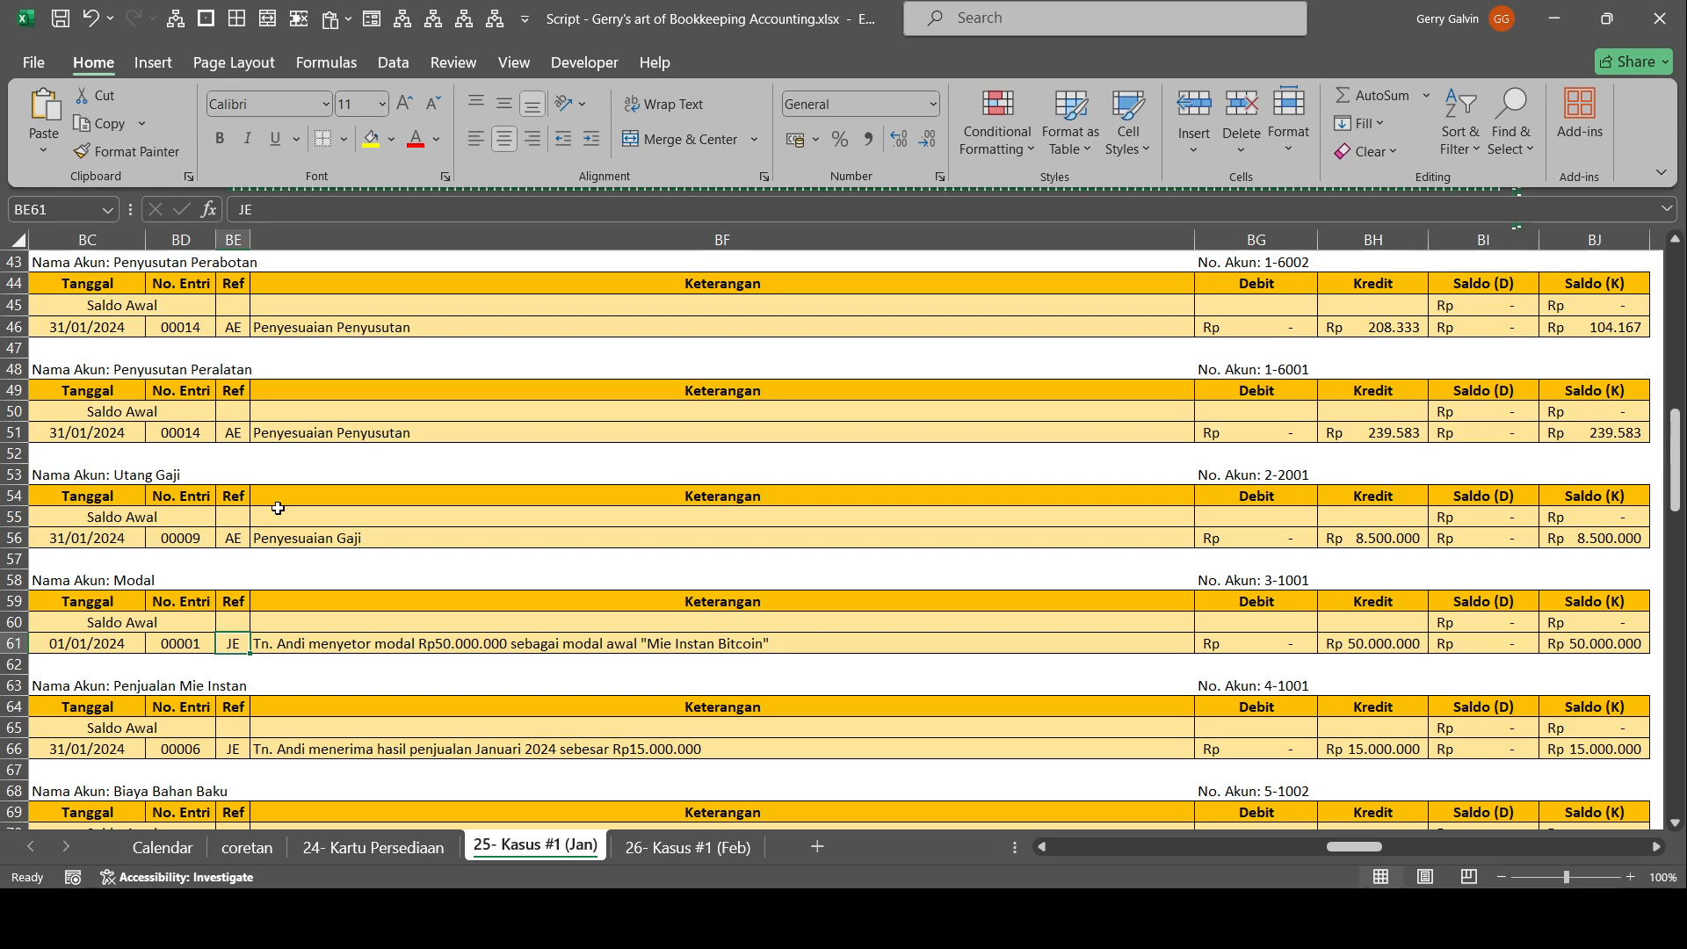
Set the Ref of the adjusting entries in the Biaya Bahan Baku and Biaya Gaji Staff Dapur ledgers to AE.
{"action": "scroll", "coordinate": [302, 659], "scroll_direction": "down", "scroll_amount": 4}
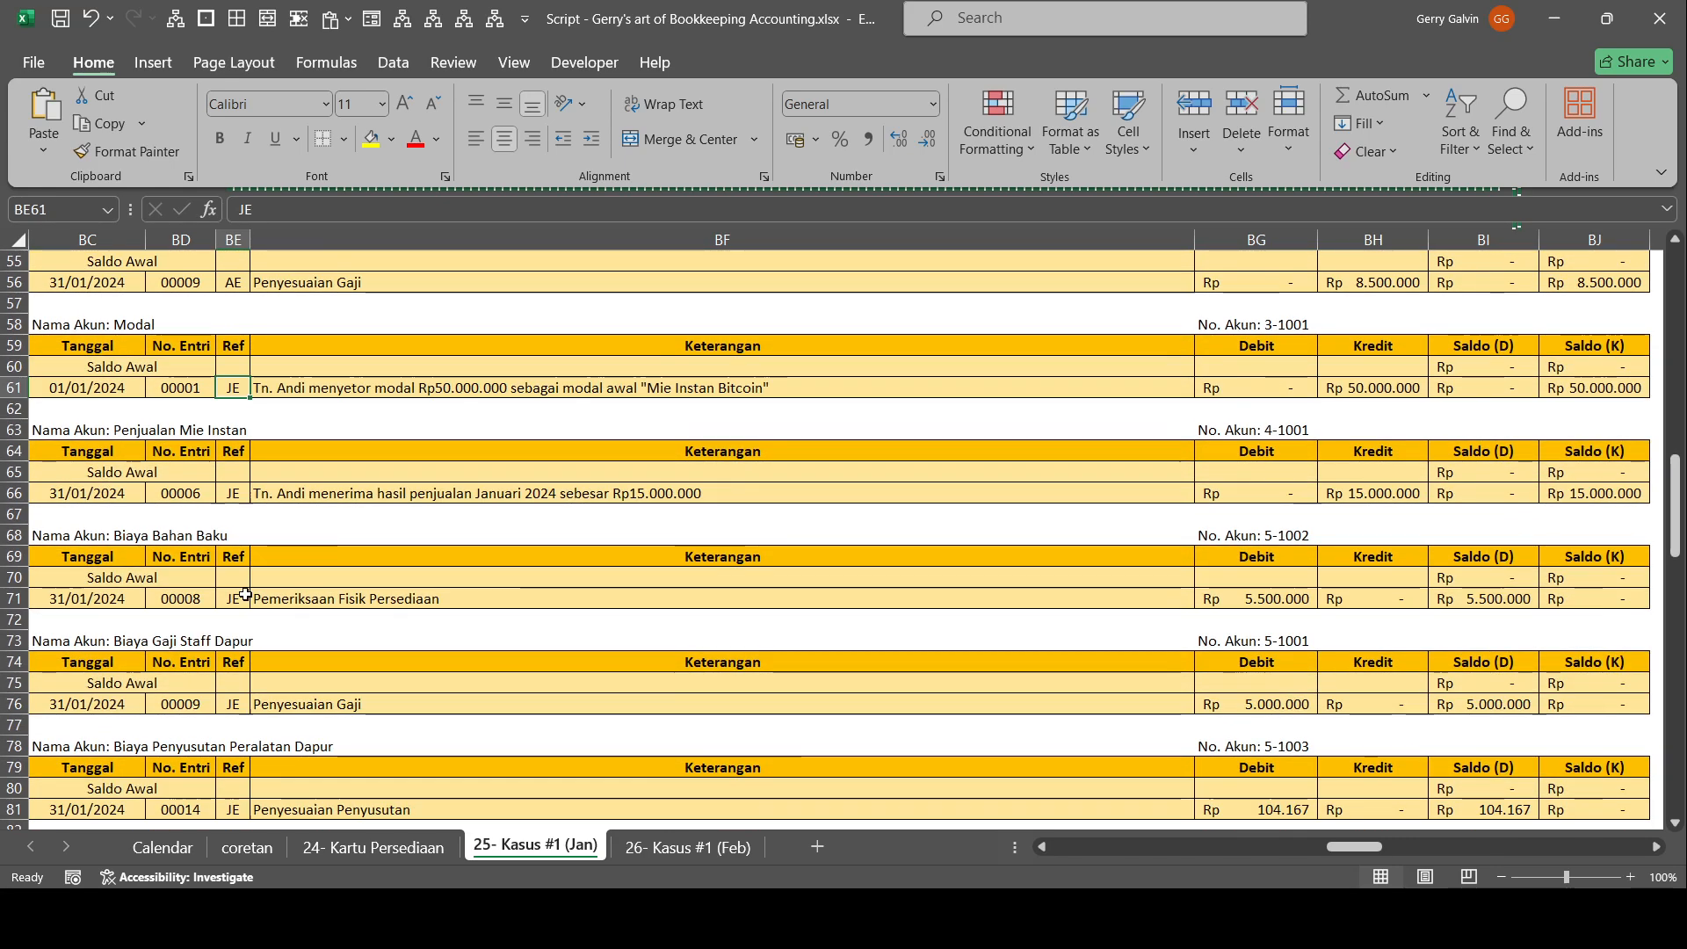
{"action": "left_click", "coordinate": [243, 596]}
{"action": "type", "text": "AE"}
{"action": "left_click", "coordinate": [351, 642]}
{"action": "left_click", "coordinate": [234, 703]}
{"action": "type", "text": "AE"}
{"action": "left_click", "coordinate": [343, 643]}
Set the Ref of the adjusting entries in the Biaya Penyusutan Peralatan Dapur and Biaya Perlengkapan Dapur ledgers to AE.
{"action": "left_click", "coordinate": [233, 808]}
{"action": "type", "text": "AE"}
{"action": "left_click", "coordinate": [358, 660]}
{"action": "scroll", "coordinate": [358, 650], "scroll_direction": "down", "scroll_amount": 4}
{"action": "left_click", "coordinate": [244, 665]}
{"action": "type", "text": "AE"}
{"action": "left_click", "coordinate": [258, 705]}
{"action": "left_click", "coordinate": [231, 662]}
{"action": "left_click", "coordinate": [403, 652]}
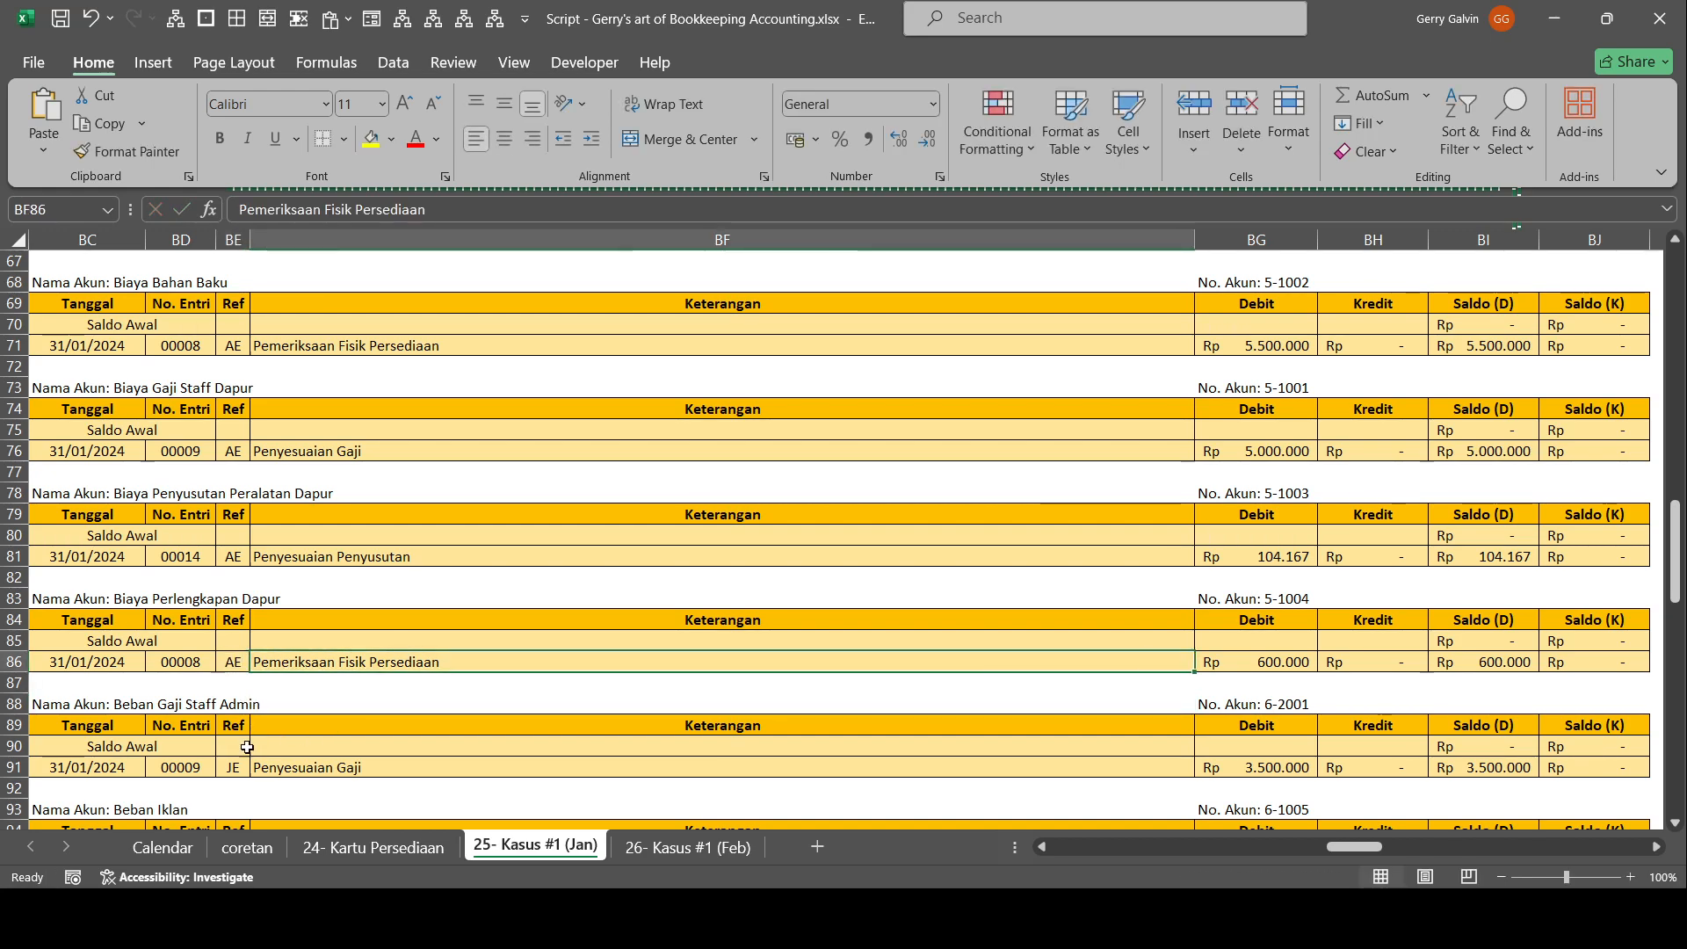
Set the Ref of the adjusting entries in the Beban Gaji Staff Admin, Beban Penyusutan Mesin Kasir and Beban Penyusutan Perabotan ledgers to AE.
{"action": "left_click", "coordinate": [233, 771]}
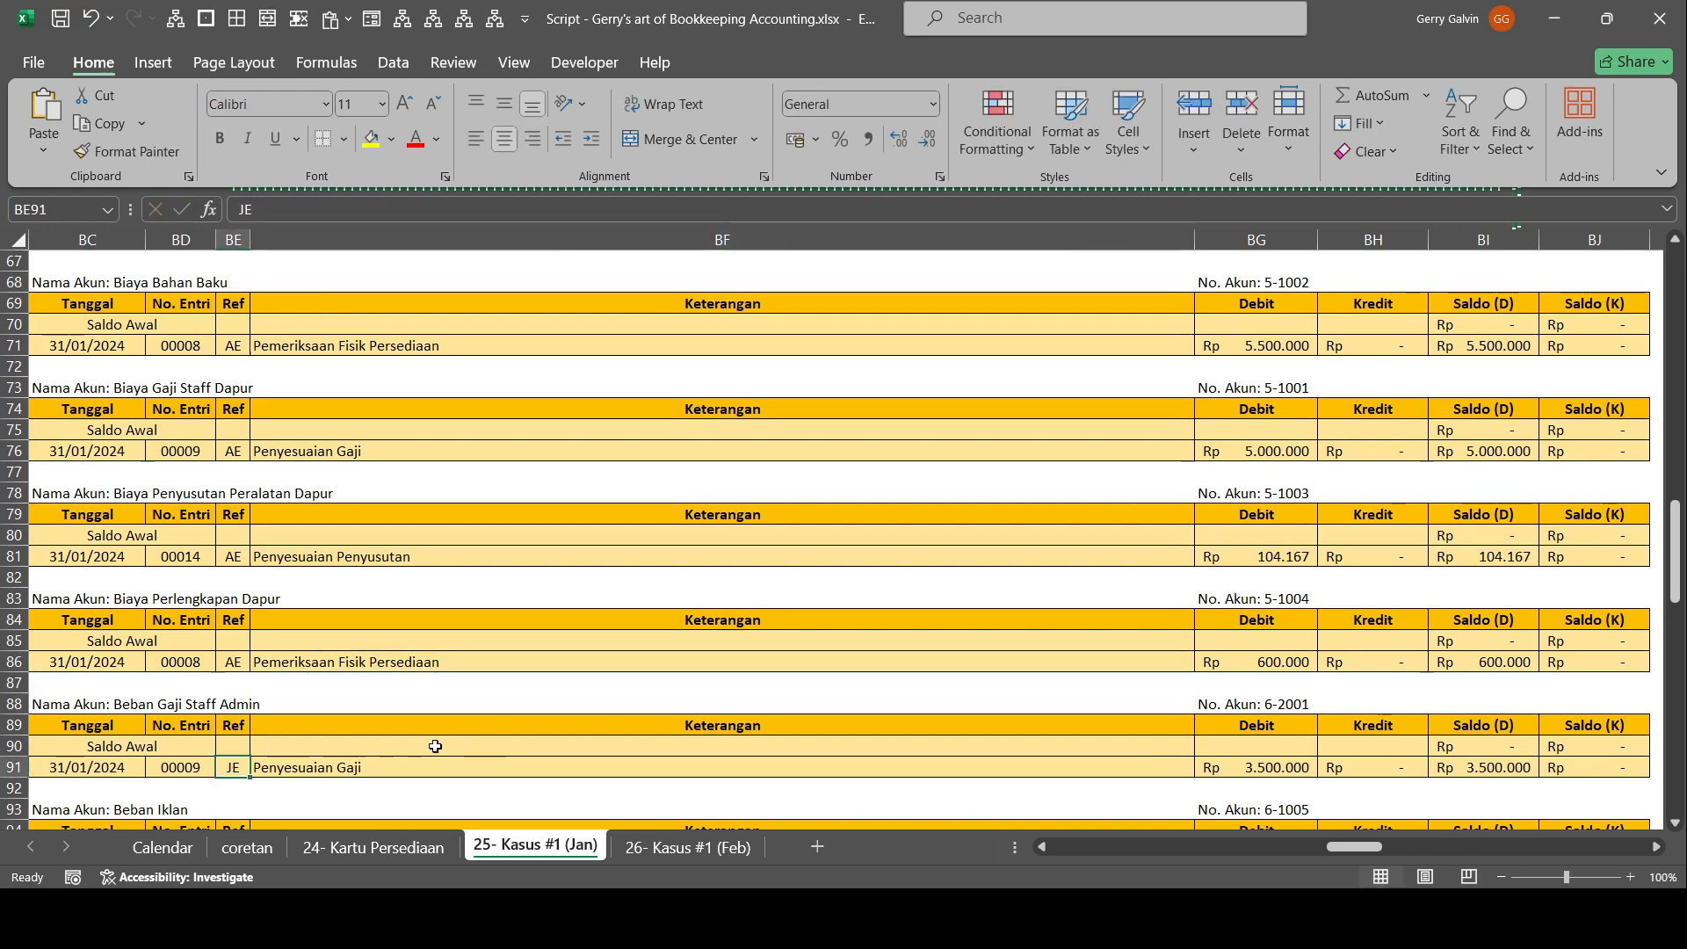
{"action": "type", "text": "AE"}
{"action": "scroll", "coordinate": [299, 769], "scroll_direction": "down", "scroll_amount": 2}
{"action": "left_click", "coordinate": [519, 652]}
{"action": "scroll", "coordinate": [452, 636], "scroll_direction": "down", "scroll_amount": 3}
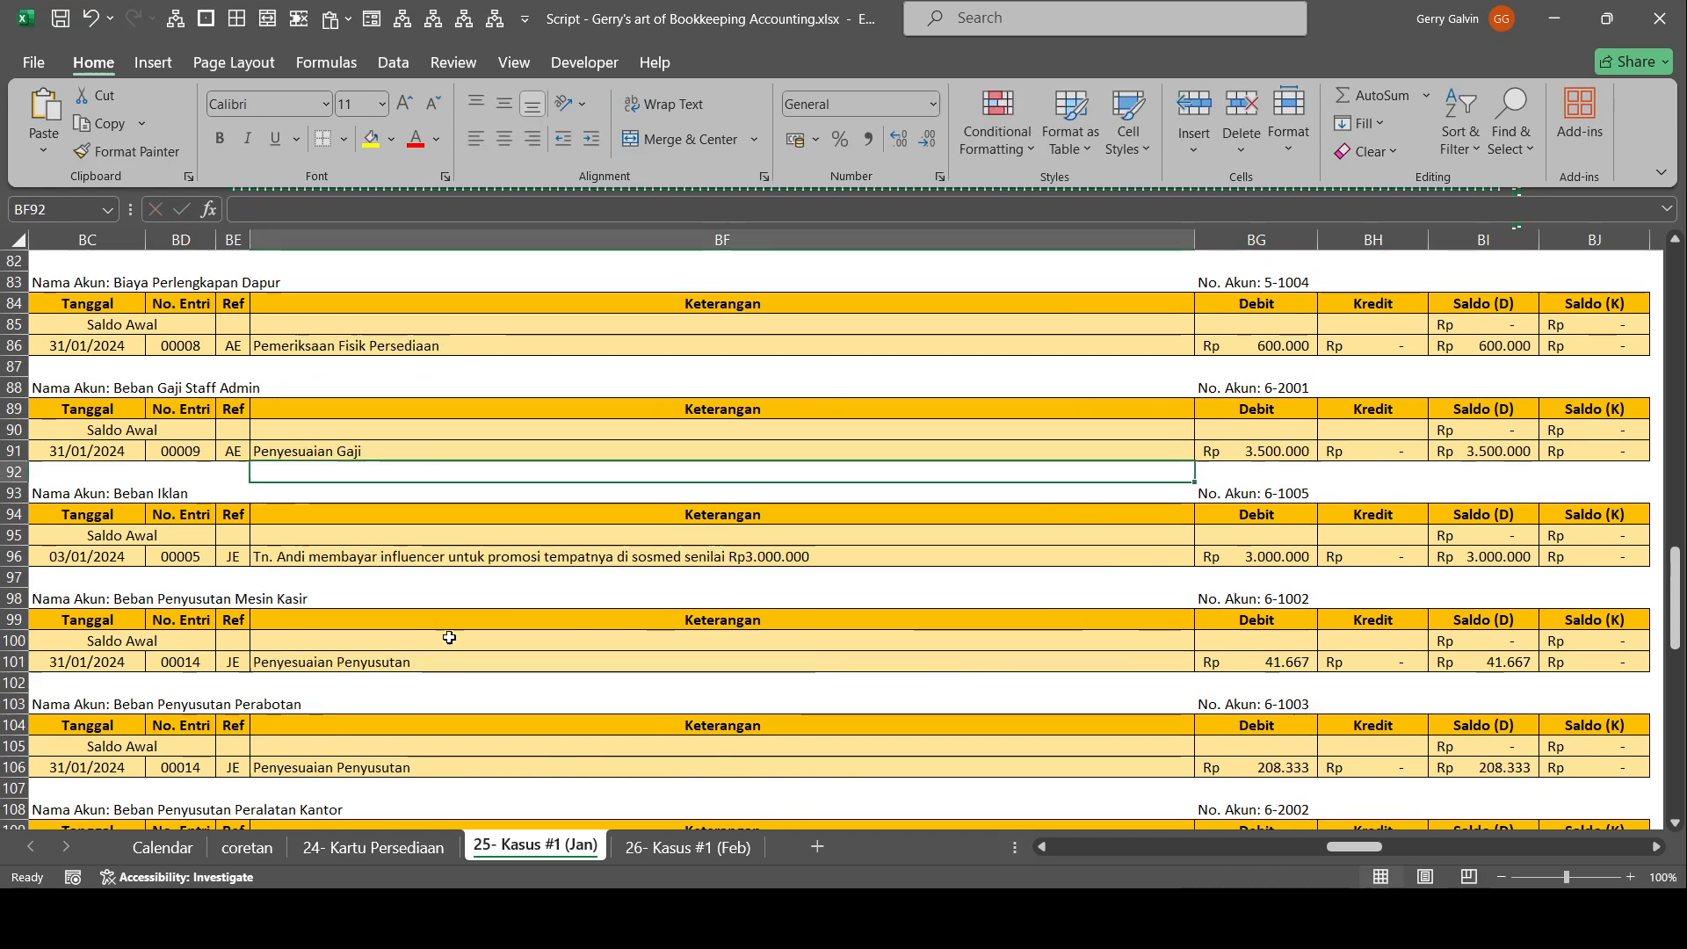
{"action": "left_click", "coordinate": [221, 659]}
{"action": "type", "text": "AE"}
{"action": "left_click", "coordinate": [233, 767]}
Set the Ref to AE for the adjusting entries in the Beban Penyusutan Peralatan Kantor, Perlengkapan Bersih", Perlengkapan Kantor and following expense ledgers.
{"action": "type", "text": "AE"}
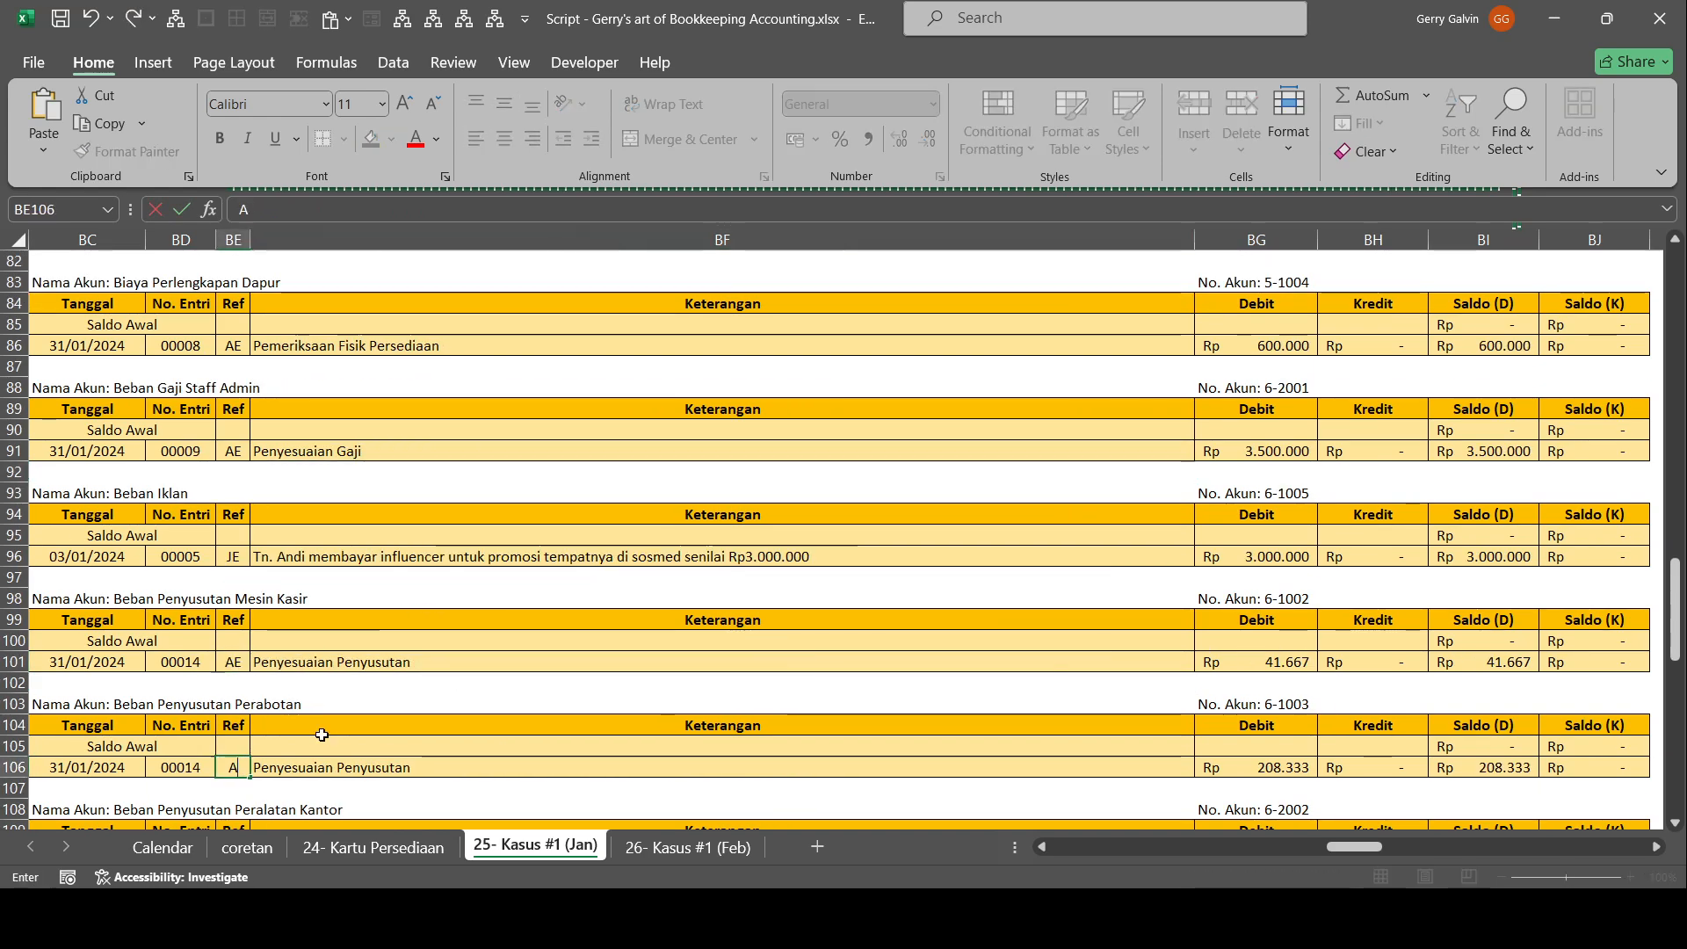
{"action": "left_click", "coordinate": [381, 704]}
{"action": "scroll", "coordinate": [343, 659], "scroll_direction": "down", "scroll_amount": 4}
{"action": "left_click", "coordinate": [243, 611]}
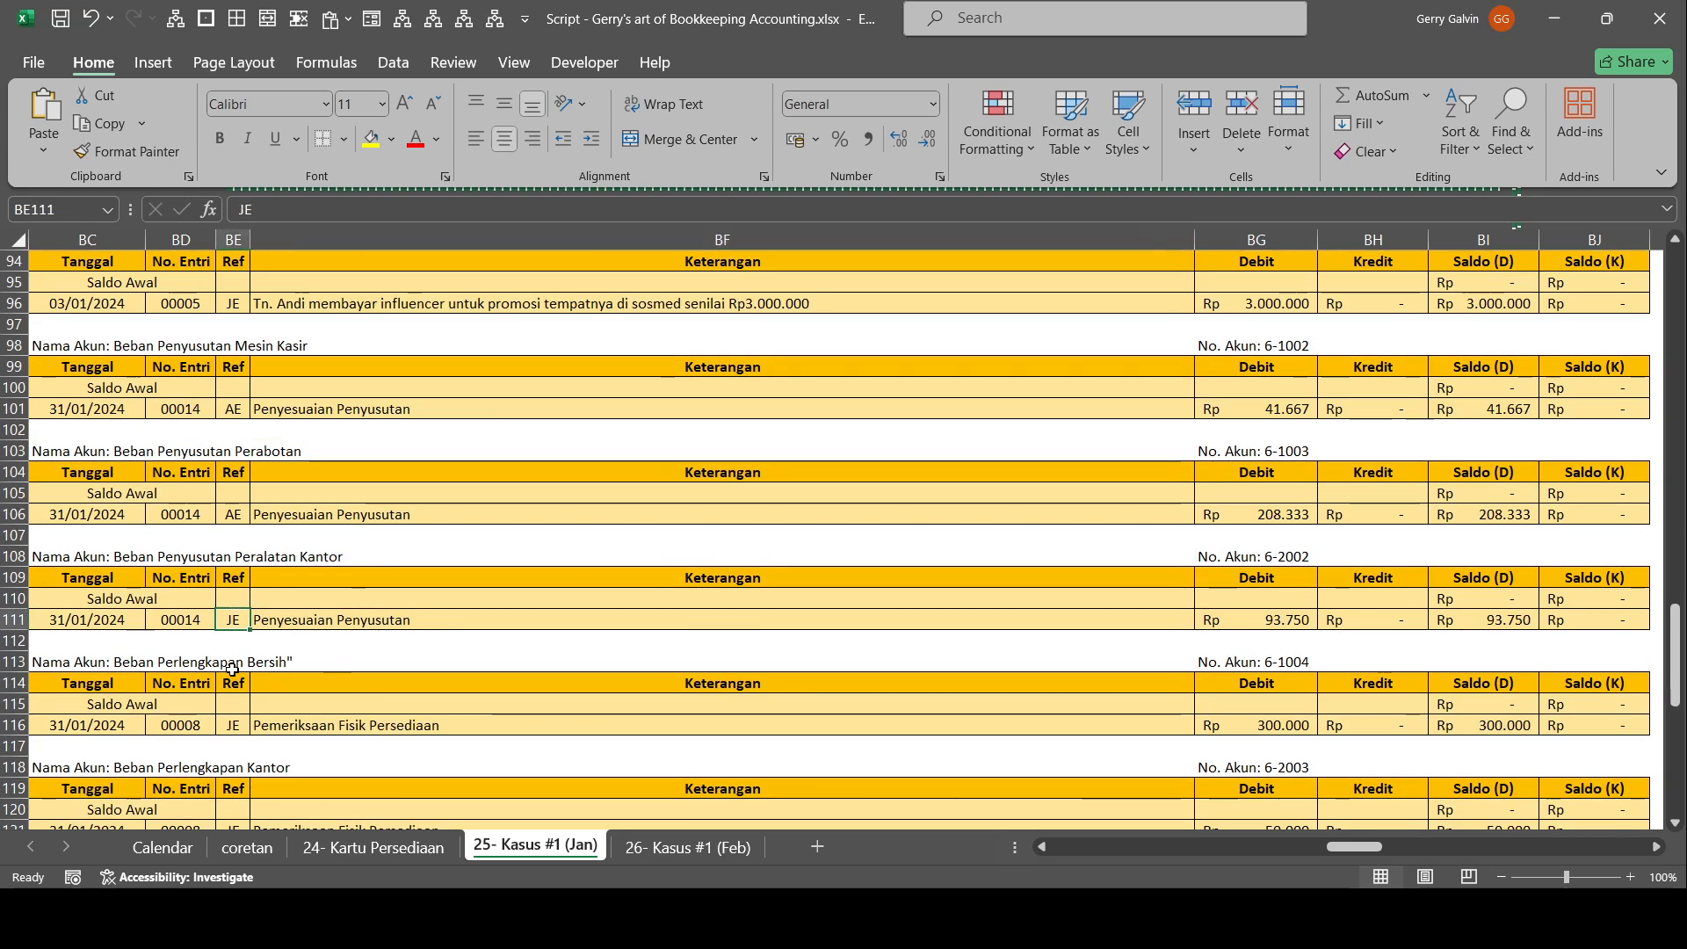
{"action": "type", "text": "AE"}
{"action": "left_click", "coordinate": [237, 725]}
{"action": "type", "text": "AE"}
{"action": "scroll", "coordinate": [273, 739], "scroll_direction": "down", "scroll_amount": 3}
{"action": "left_click", "coordinate": [233, 746]}
{"action": "type", "text": "AE"}
{"action": "left_click", "coordinate": [233, 640]}
{"action": "type", "text": "AE"}
{"action": "left_click", "coordinate": [502, 638]}
Review the Buku Besar entries and compare the account balances and column totals in the Neraca Saldo.
{"action": "scroll", "coordinate": [505, 634], "scroll_direction": "down", "scroll_amount": 2}
{"action": "scroll", "coordinate": [749, 673], "scroll_direction": "up", "scroll_amount": 20}
{"action": "scroll", "coordinate": [749, 672], "scroll_direction": "up", "scroll_amount": 1}
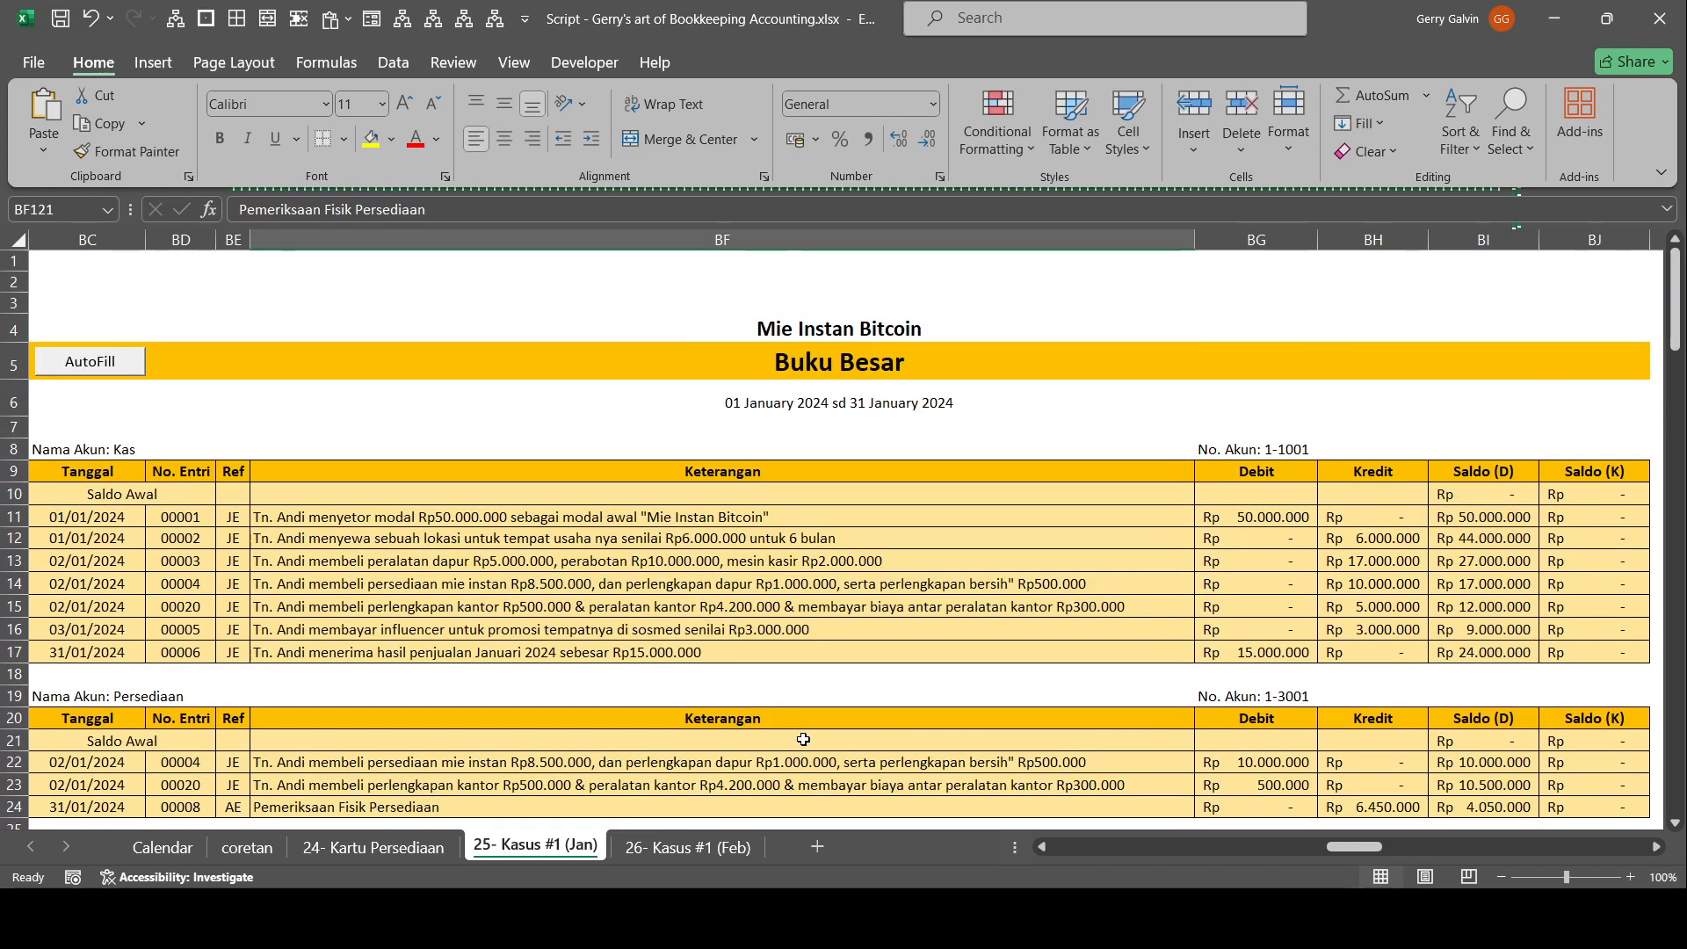
{"action": "left_click_drag", "start_coordinate": [1391, 609], "coordinate": [1503, 694]}
{"action": "scroll", "coordinate": [1344, 533], "scroll_direction": "down", "scroll_amount": 2}
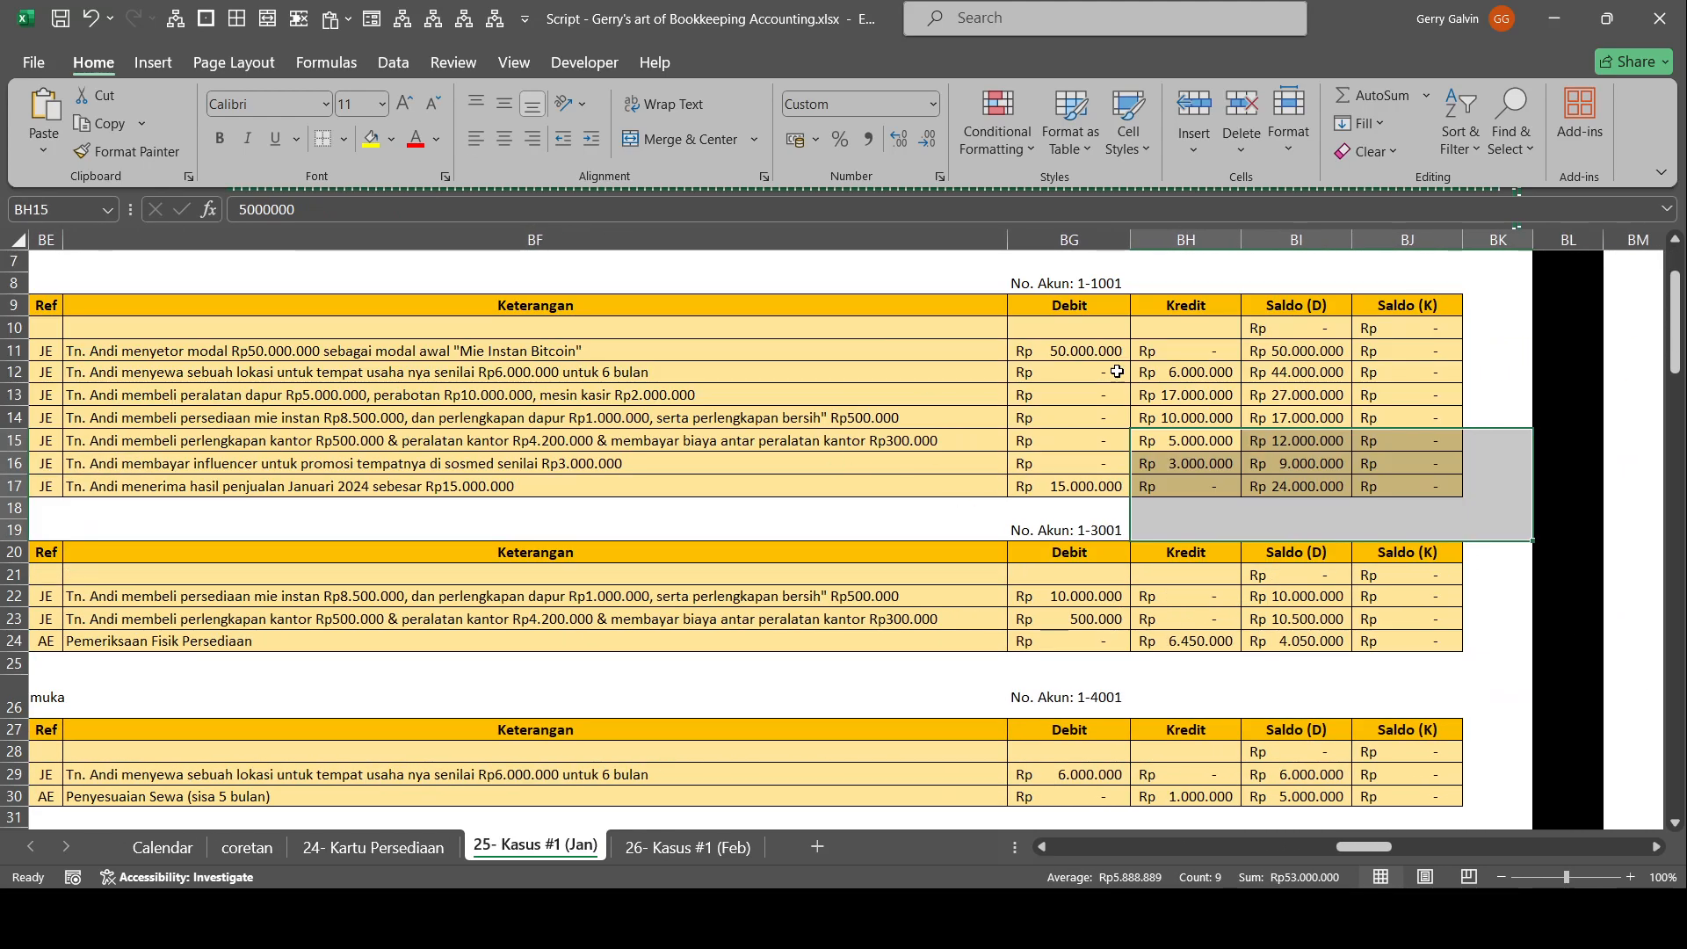
{"action": "left_click_drag", "start_coordinate": [1432, 506], "coordinate": [1646, 538]}
{"action": "left_click_drag", "start_coordinate": [545, 284], "coordinate": [299, 353]}
{"action": "scroll", "coordinate": [512, 474], "scroll_direction": "down", "scroll_amount": 5}
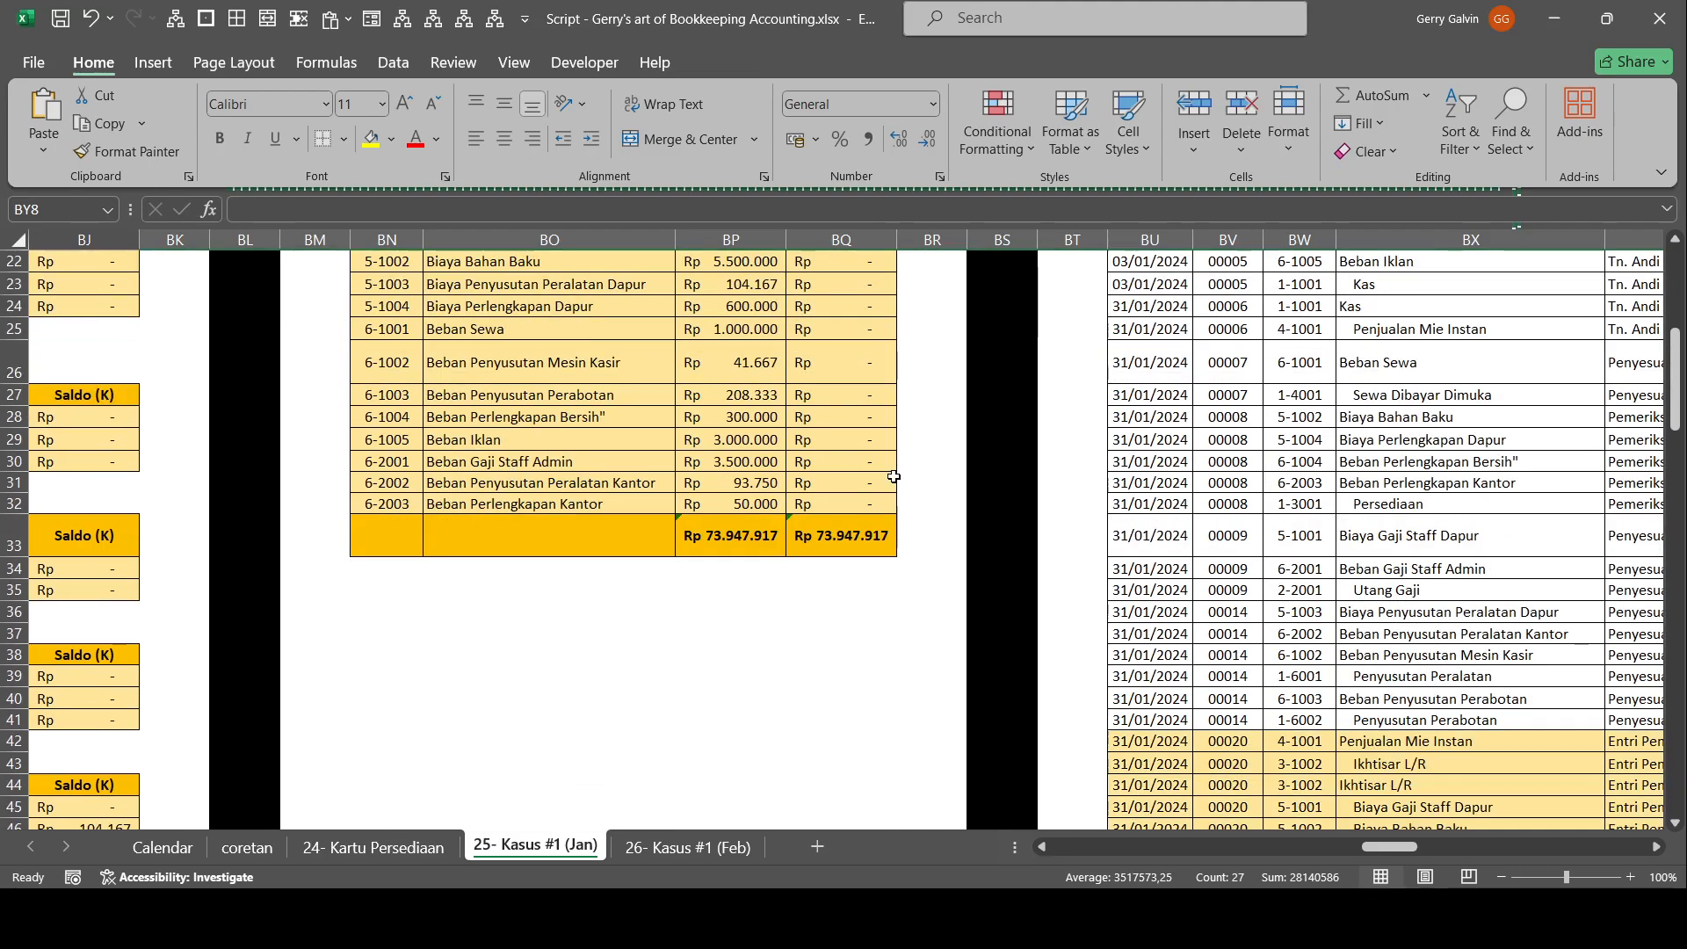
{"action": "left_click_drag", "start_coordinate": [856, 447], "coordinate": [175, 419]}
{"action": "scroll", "coordinate": [773, 395], "scroll_direction": "up", "scroll_amount": 6}
{"action": "scroll", "coordinate": [650, 424], "scroll_direction": "down", "scroll_amount": 5}
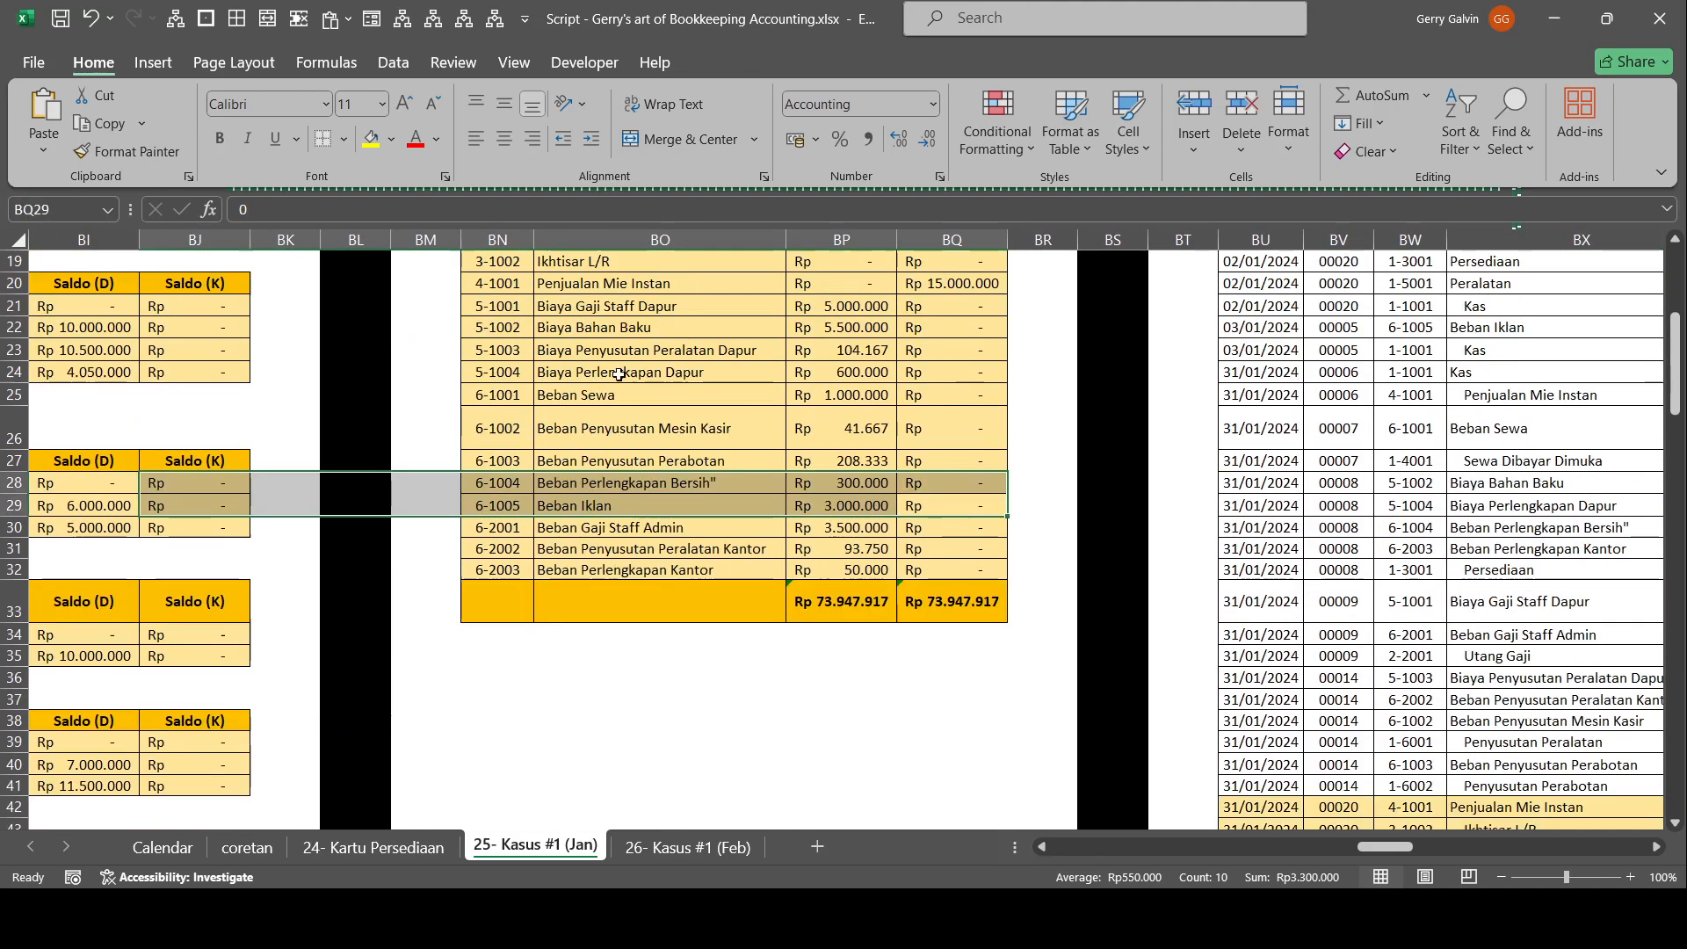
{"action": "scroll", "coordinate": [715, 466], "scroll_direction": "up", "scroll_amount": 5}
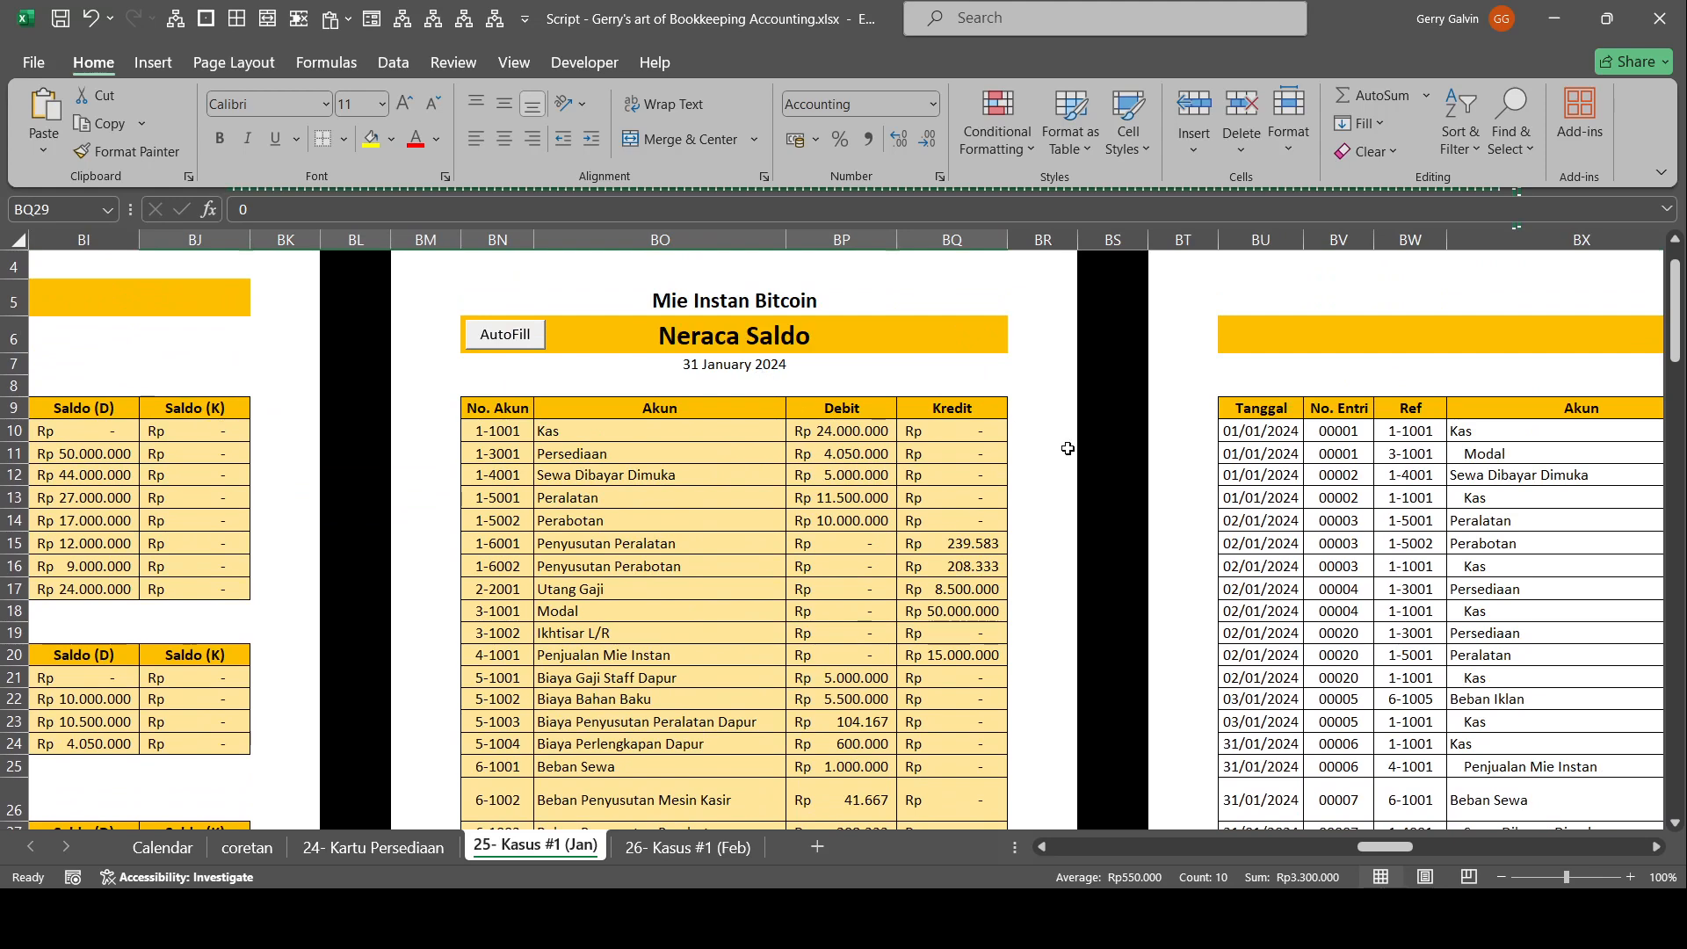
Review the Entri Penutup rows below the depreciation adjustments in the Entri Jurnal.
{"action": "key", "text": "alt+Tab"}
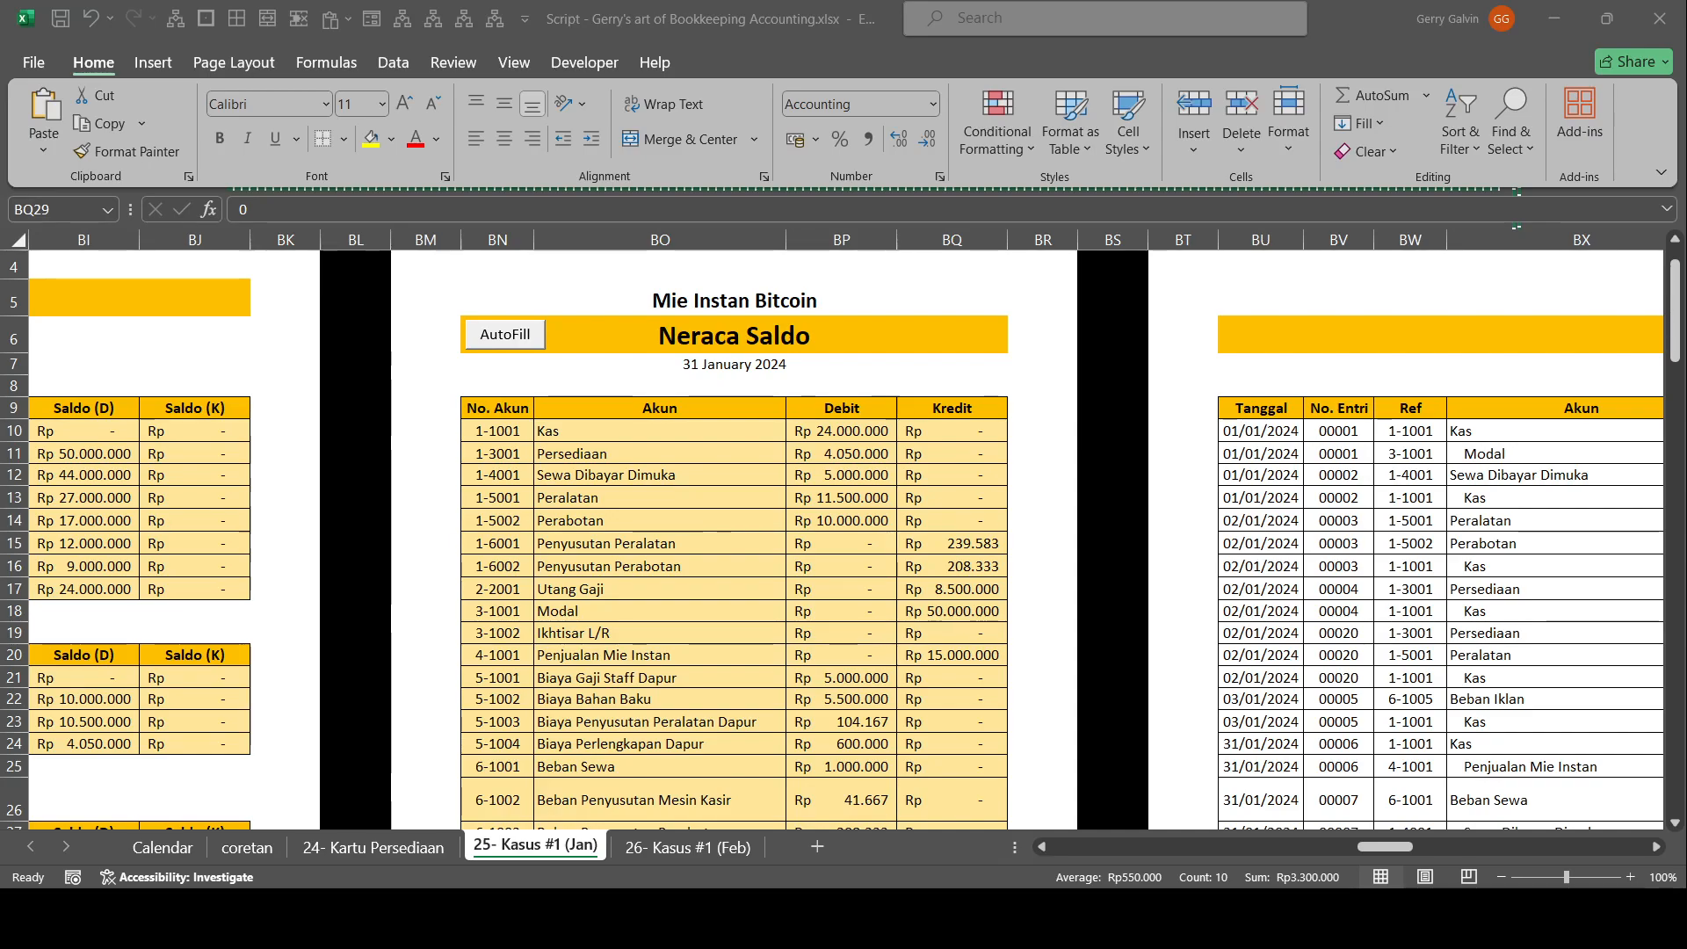
{"action": "key", "text": "alt+Tab"}
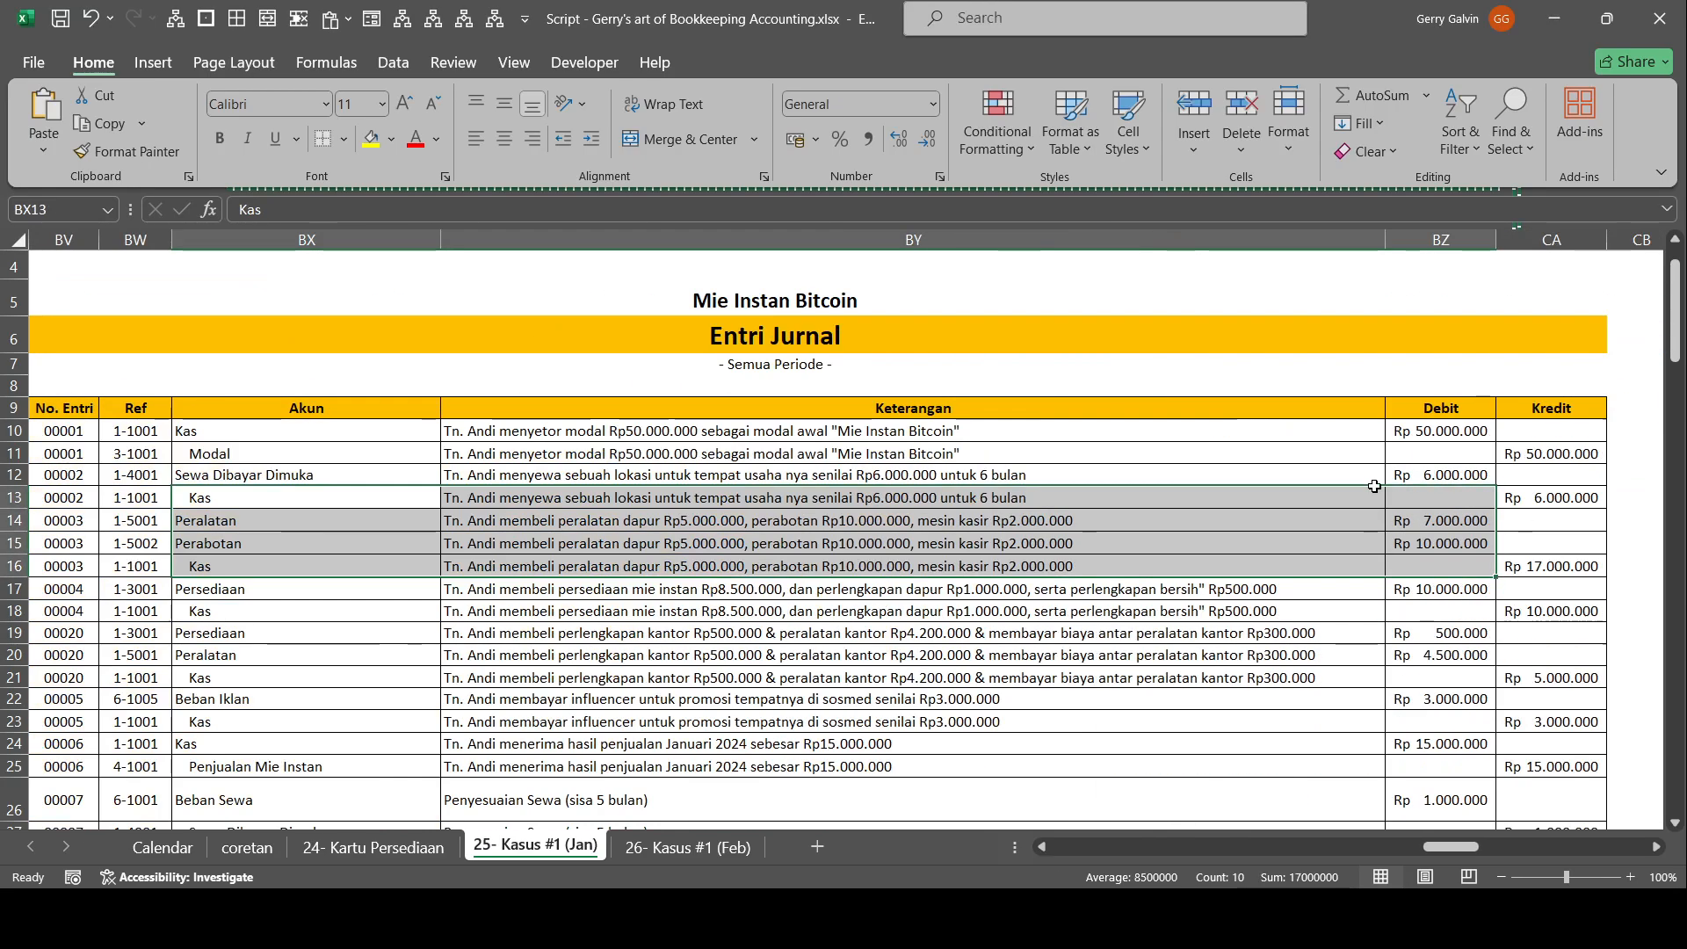
{"action": "scroll", "coordinate": [531, 448], "scroll_direction": "left", "scroll_amount": 3}
{"action": "scroll", "coordinate": [530, 448], "scroll_direction": "down", "scroll_amount": 11}
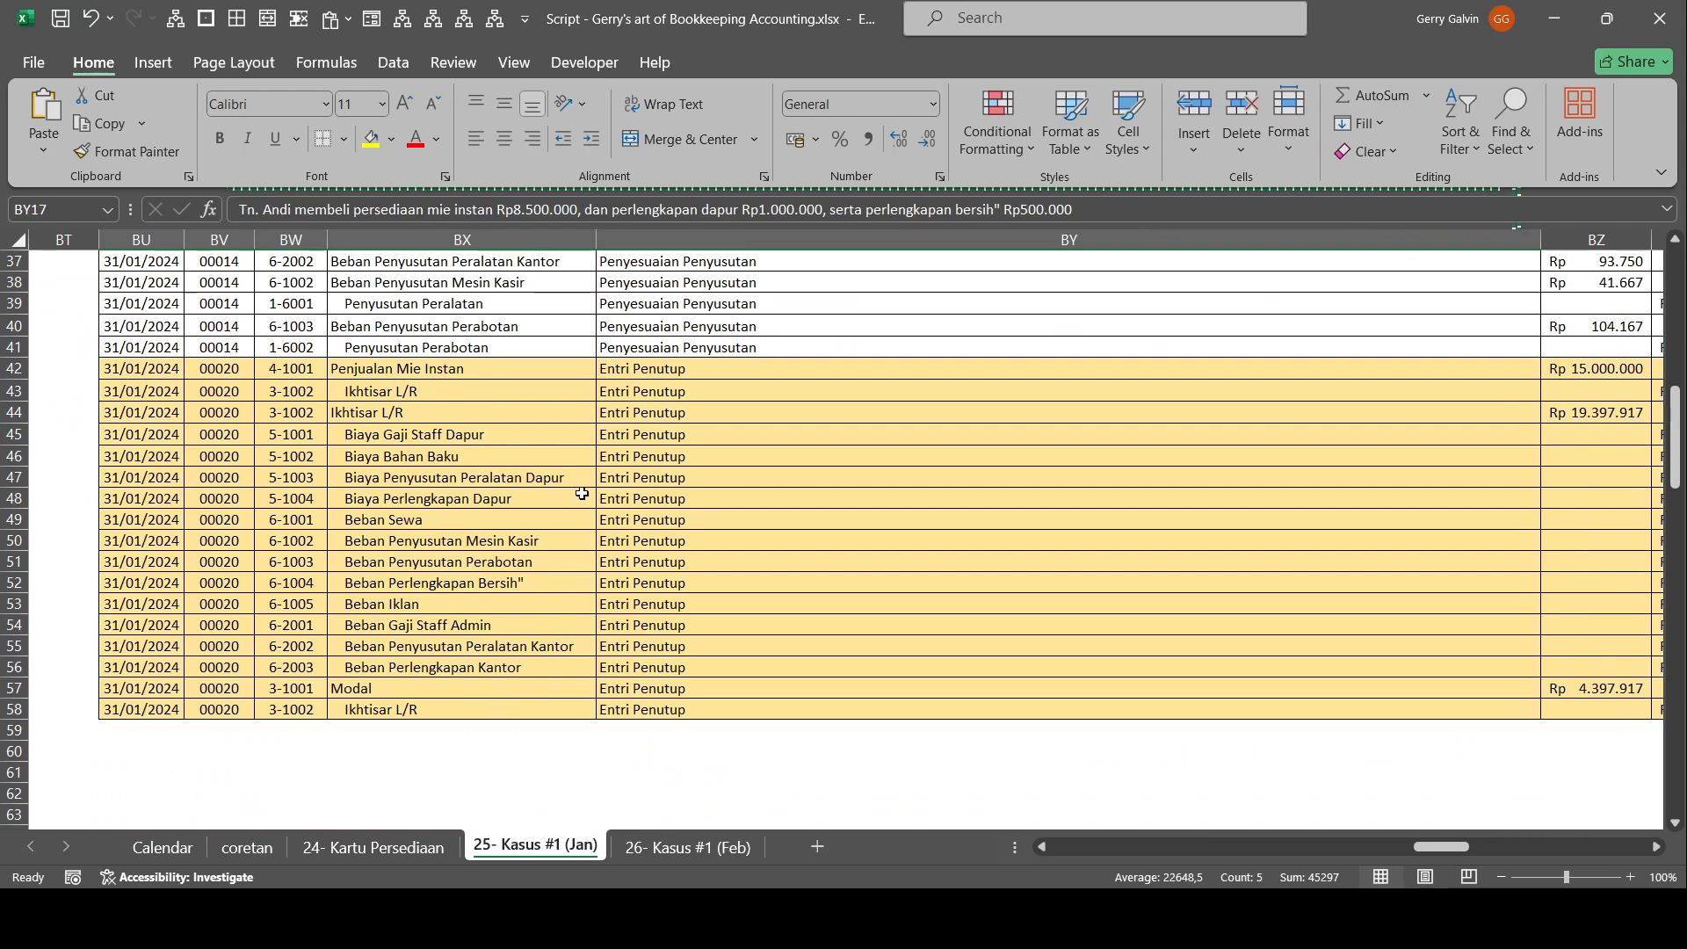
{"action": "scroll", "coordinate": [564, 433], "scroll_direction": "up", "scroll_amount": 5}
{"action": "scroll", "coordinate": [413, 527], "scroll_direction": "down", "scroll_amount": 4}
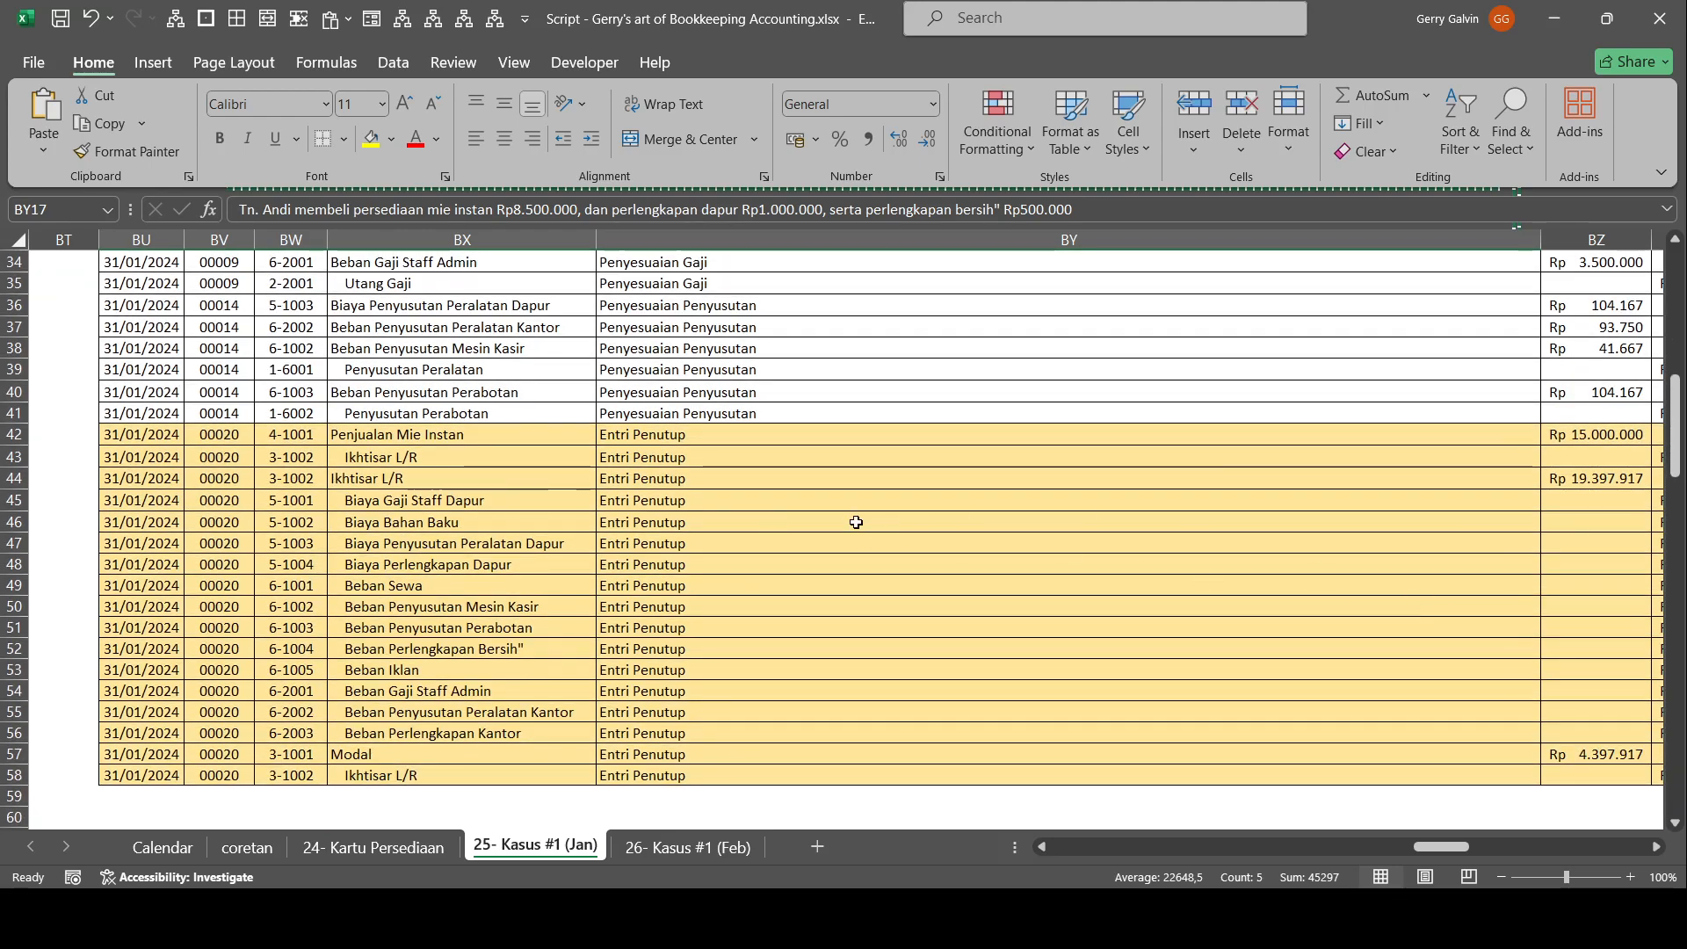
{"action": "left_click_drag", "start_coordinate": [856, 522], "coordinate": [1664, 690]}
{"action": "left_click_drag", "start_coordinate": [1468, 433], "coordinate": [17, 392]}
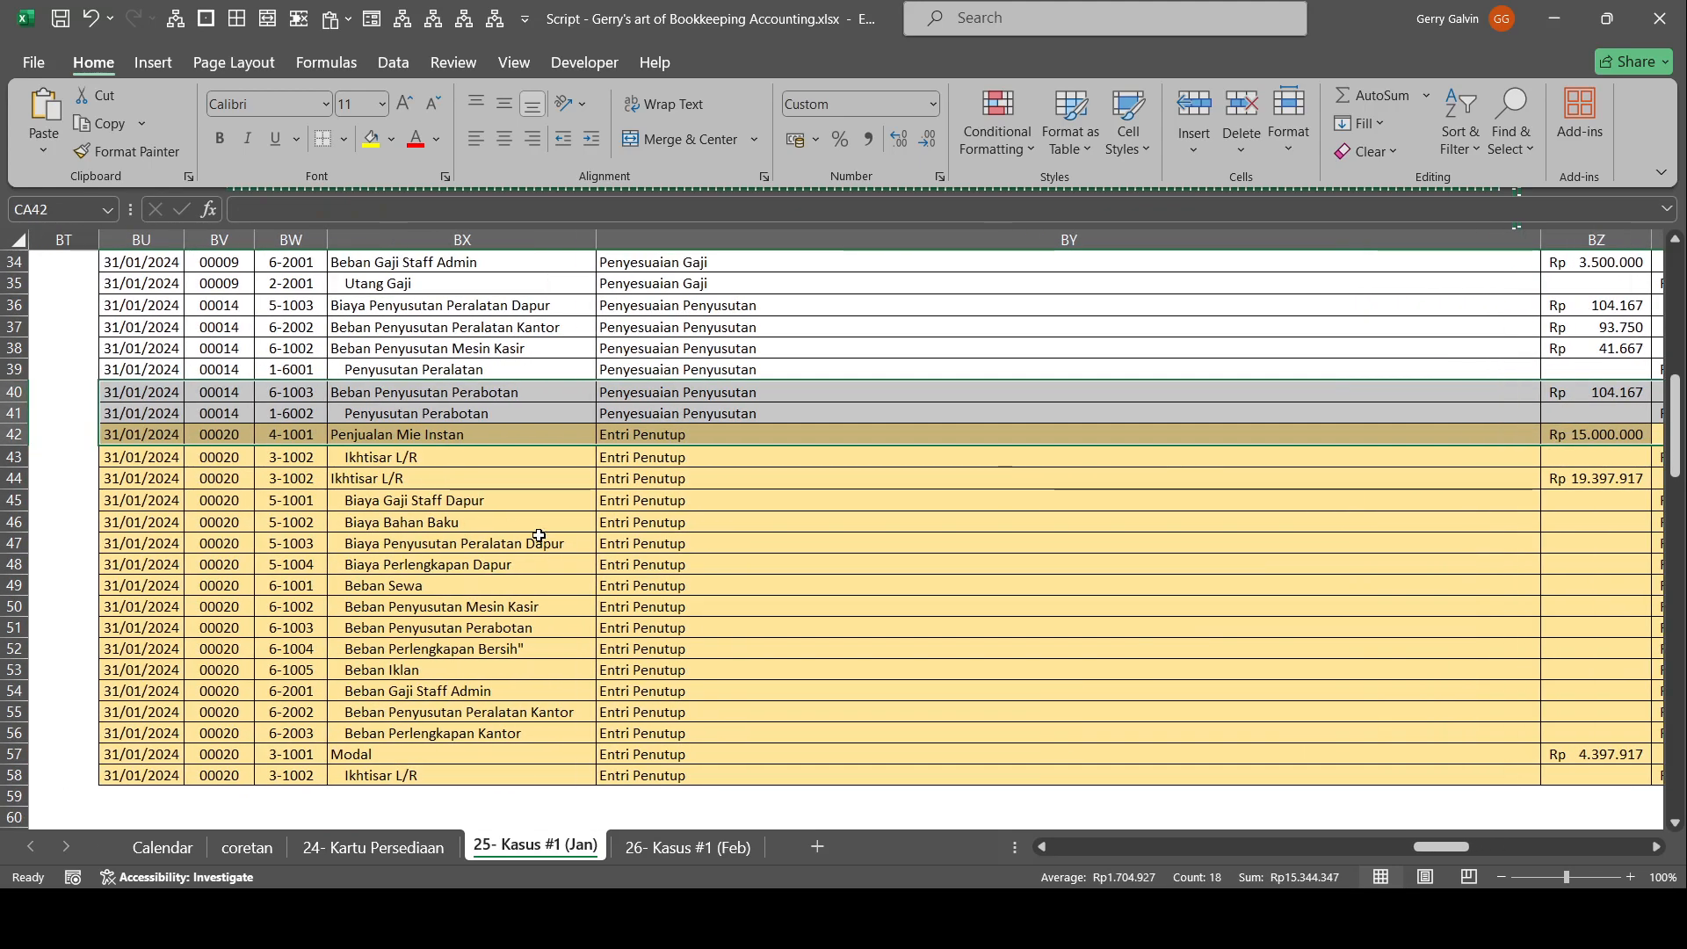
{"action": "left_click_drag", "start_coordinate": [899, 551], "coordinate": [20, 543]}
{"action": "left_click_drag", "start_coordinate": [673, 394], "coordinate": [120, 400]}
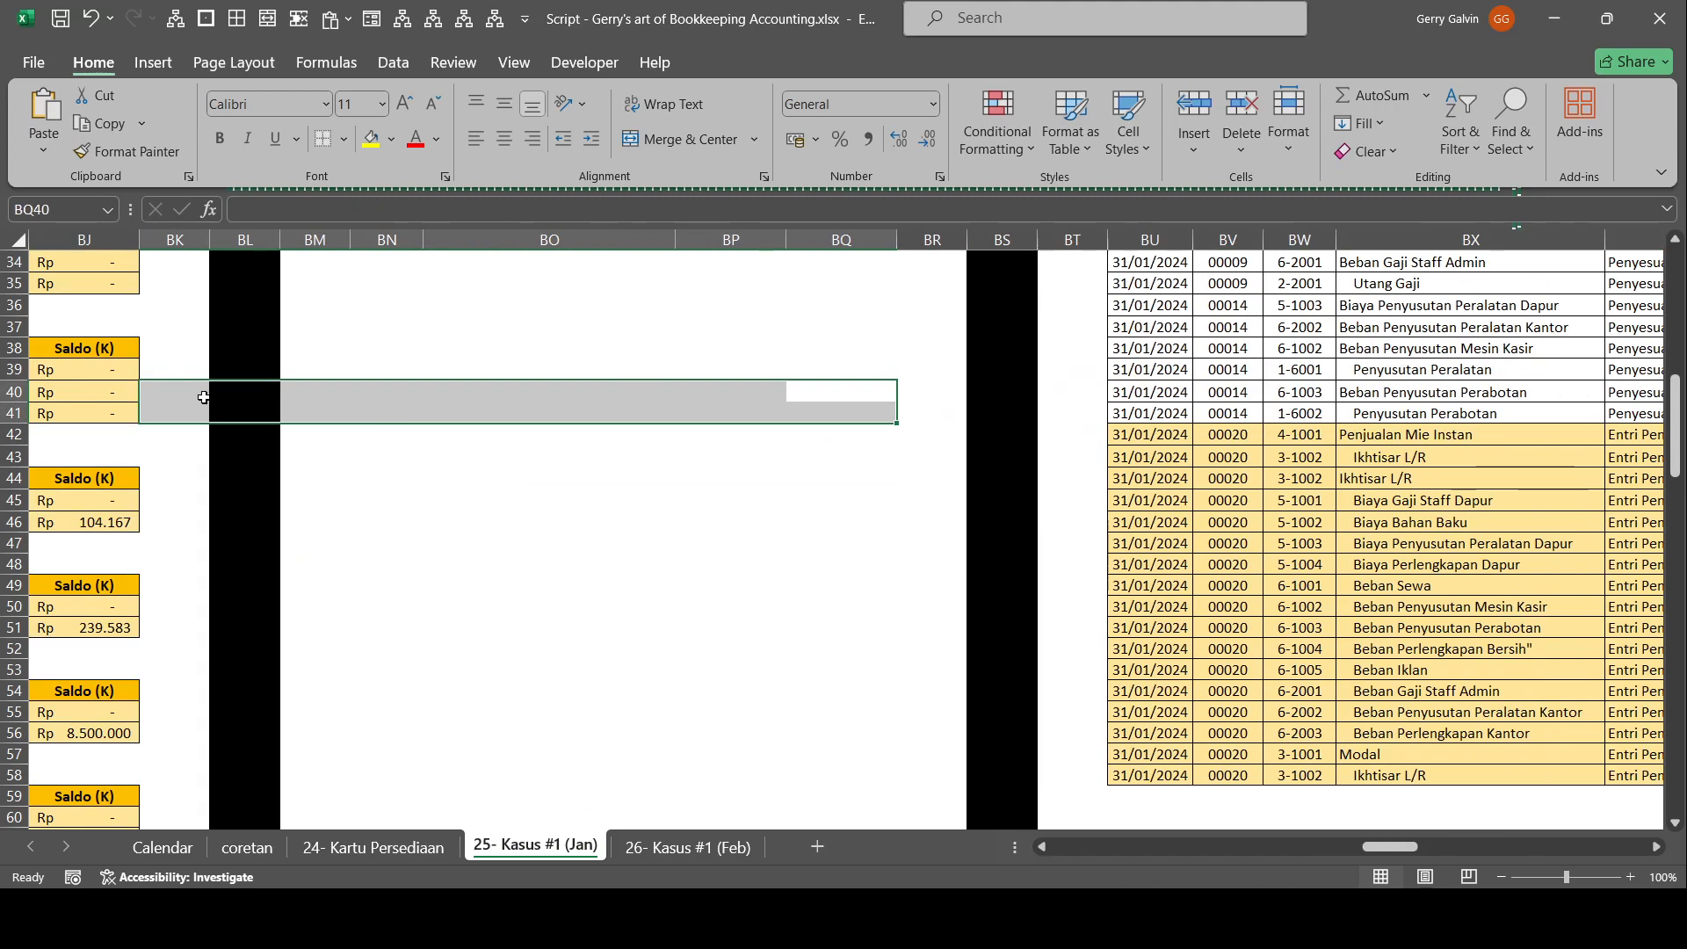
Examine the revenue and expense accounts in the Neraca Saldo and compare the Penjualan Mie Instan balance with its closing entry in the Entri Jurnal.
{"action": "scroll", "coordinate": [1037, 565], "scroll_direction": "up", "scroll_amount": 10}
{"action": "scroll", "coordinate": [1010, 554], "scroll_direction": "down", "scroll_amount": 3}
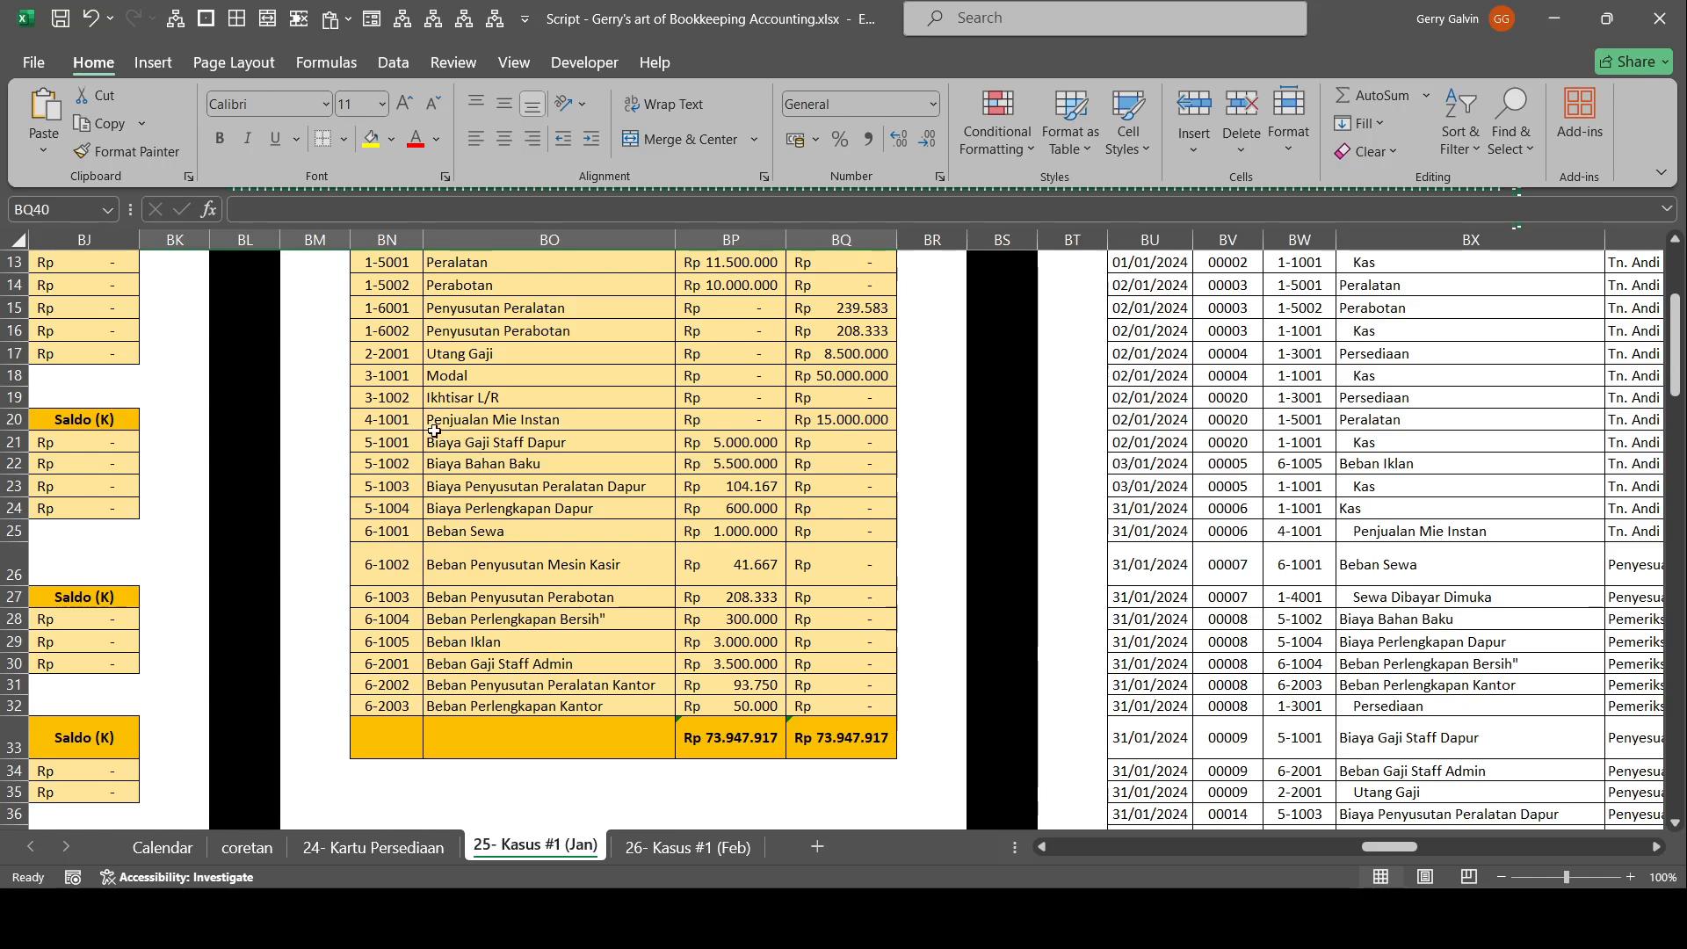
{"action": "left_click_drag", "start_coordinate": [411, 413], "coordinate": [878, 707]}
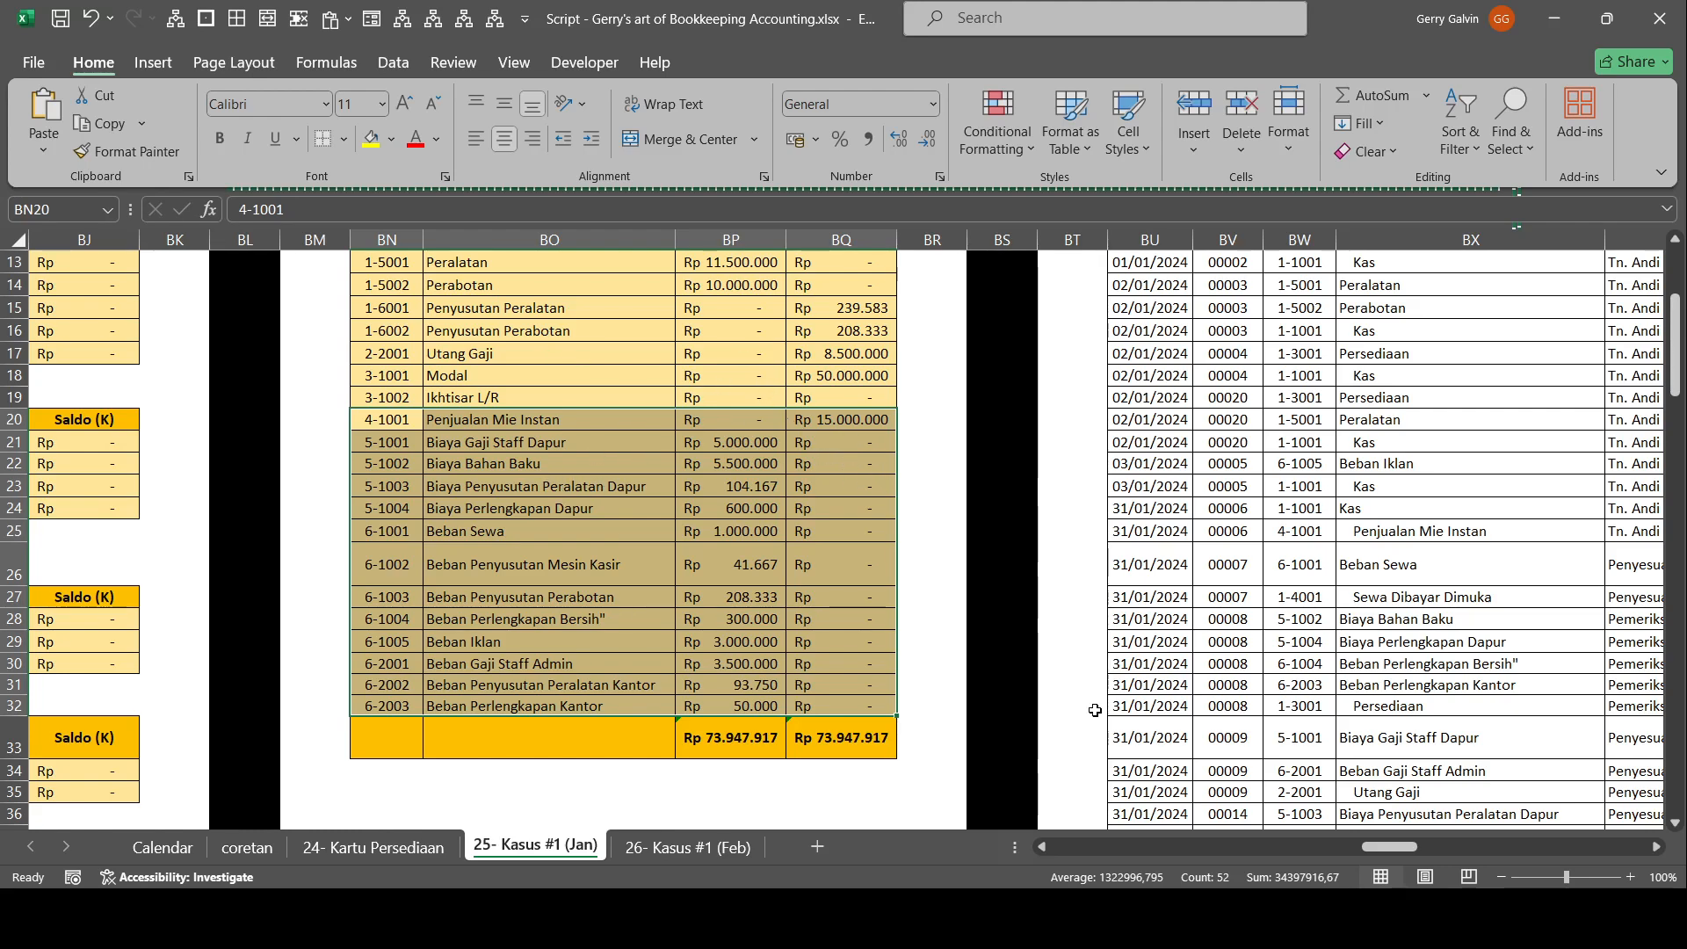
{"action": "left_click_drag", "start_coordinate": [1406, 847], "coordinate": [1492, 855]}
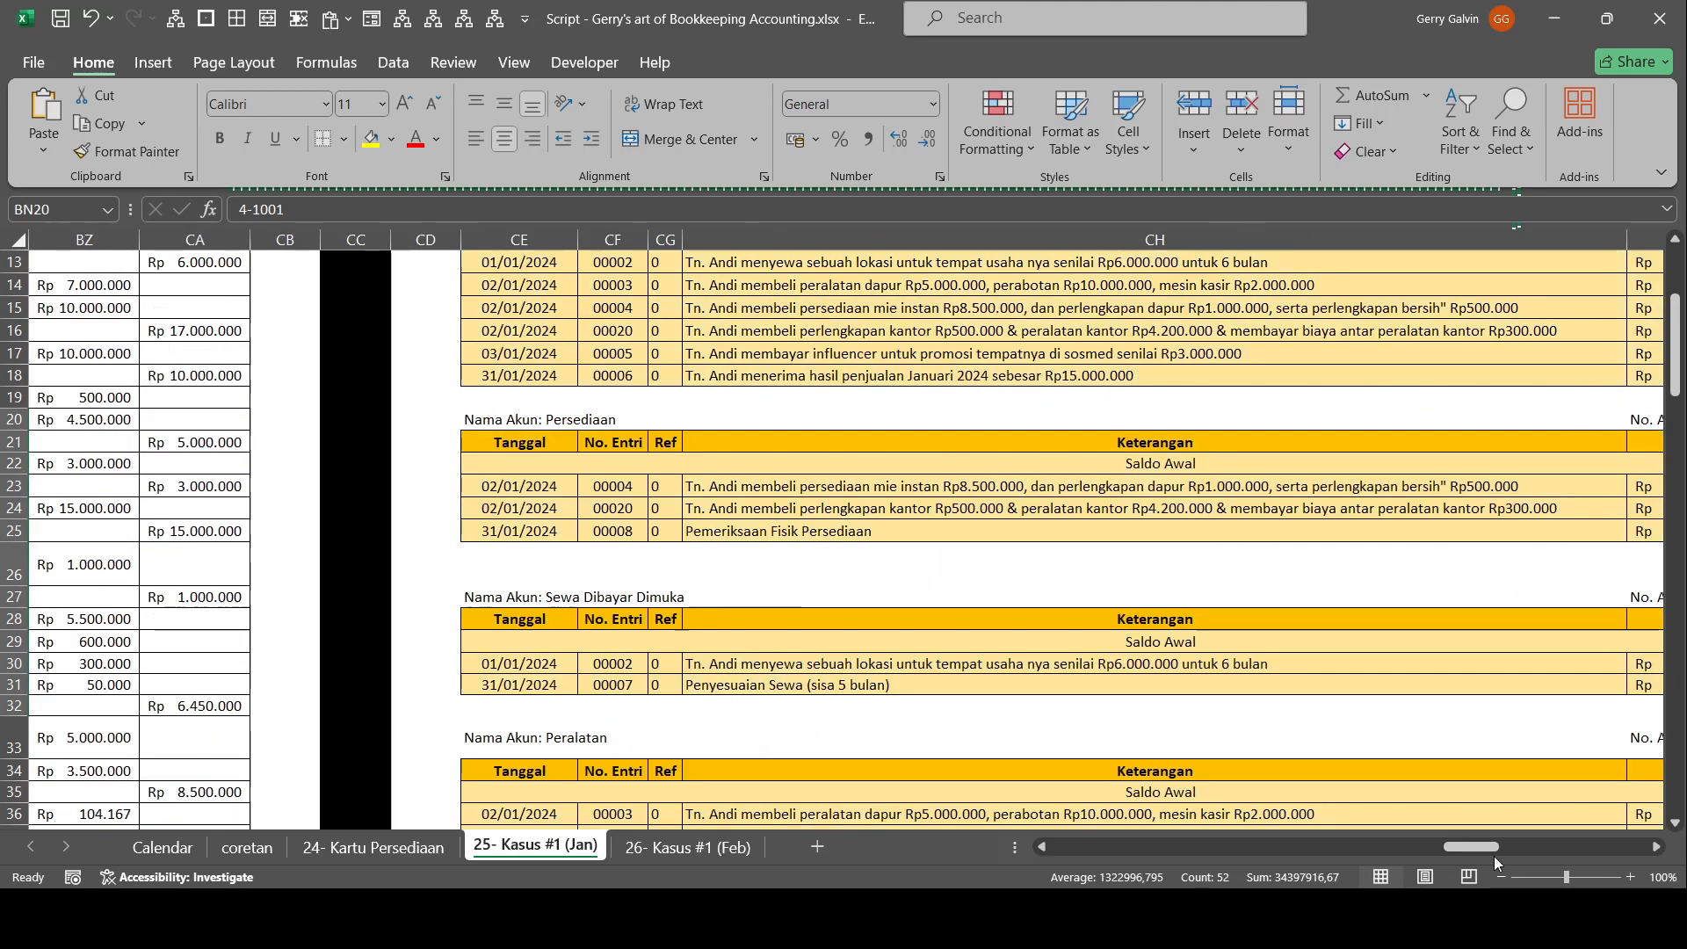
{"action": "left_click_drag", "start_coordinate": [1326, 711], "coordinate": [105, 619]}
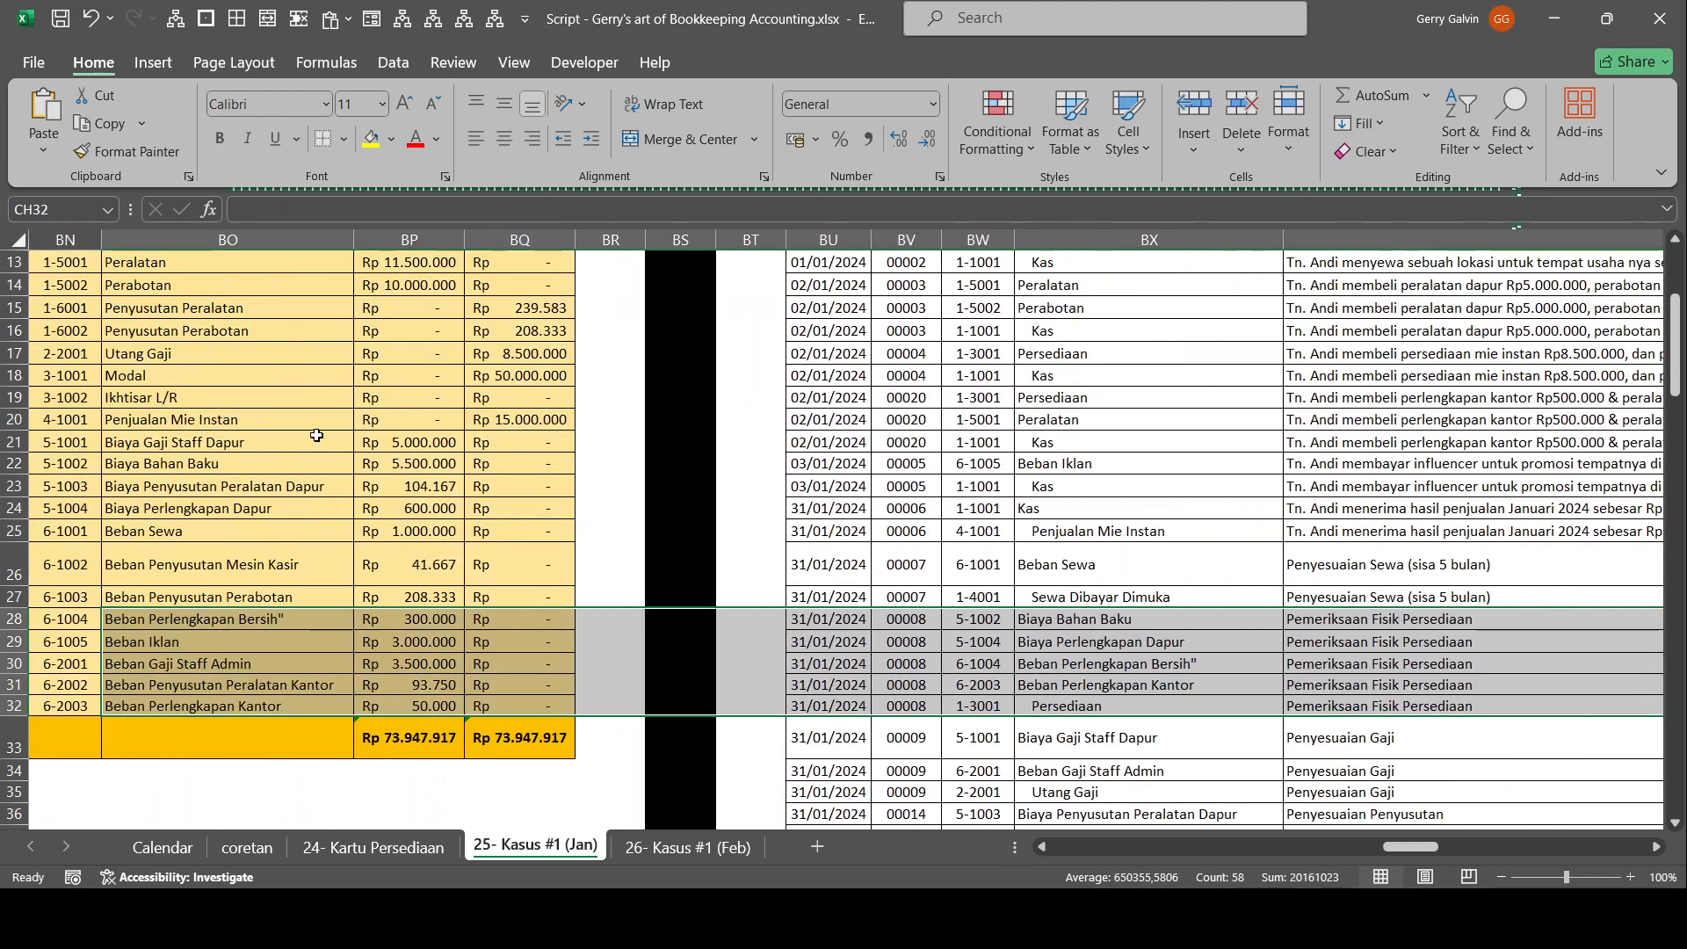
{"action": "left_click", "coordinate": [519, 442]}
{"action": "scroll", "coordinate": [1067, 550], "scroll_direction": "down", "scroll_amount": 6}
{"action": "left_click_drag", "start_coordinate": [1143, 607], "coordinate": [1468, 691]}
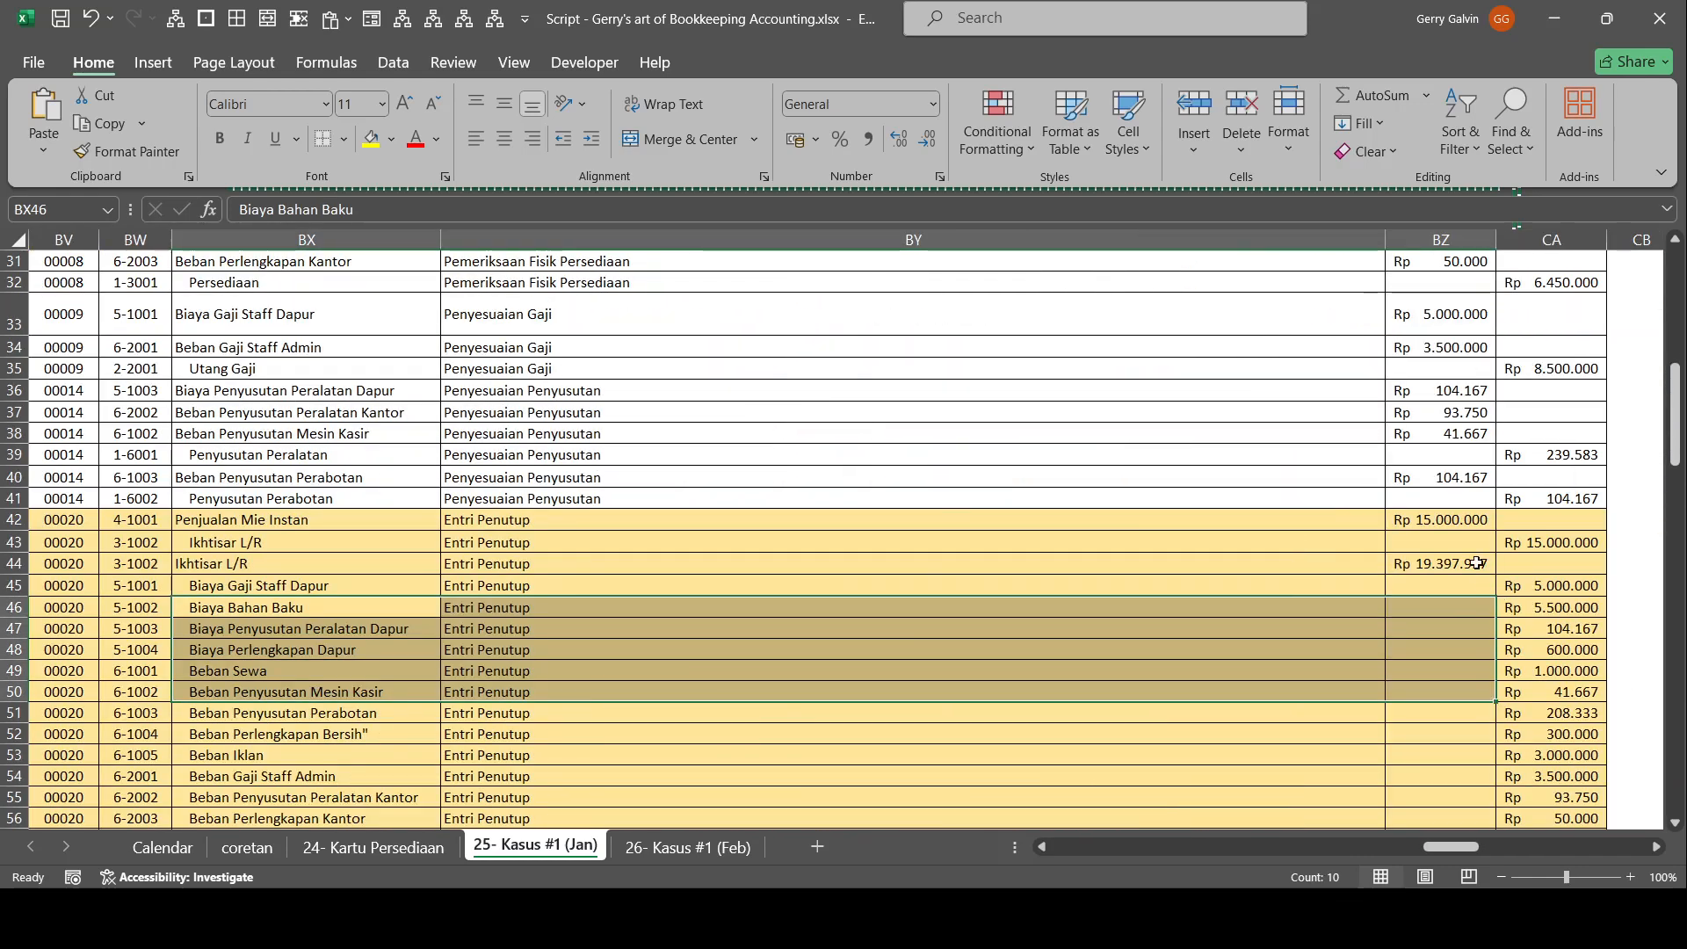
{"action": "left_click", "coordinate": [1465, 529]}
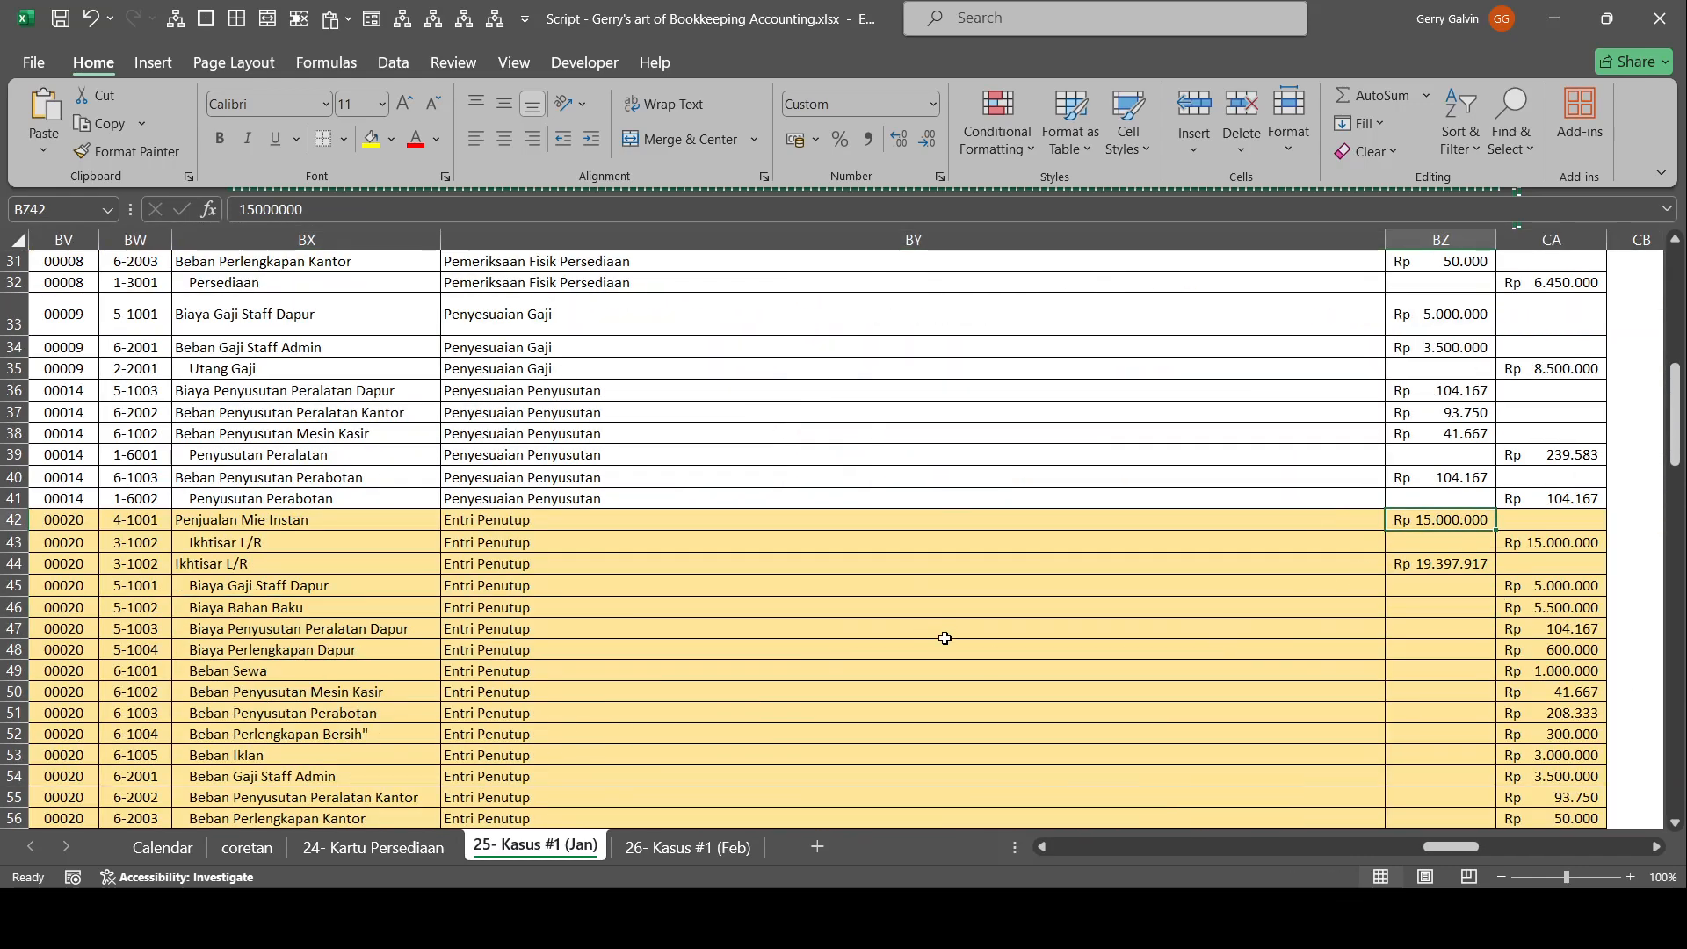
Compare the expense balances in the Neraca Saldo with their closing credits in the Entri Jurnal, and check the Ikhtisar L/R debit and credit amounts.
{"action": "left_click_drag", "start_coordinate": [733, 620], "coordinate": [20, 609]}
{"action": "scroll", "coordinate": [352, 508], "scroll_direction": "up", "scroll_amount": 8}
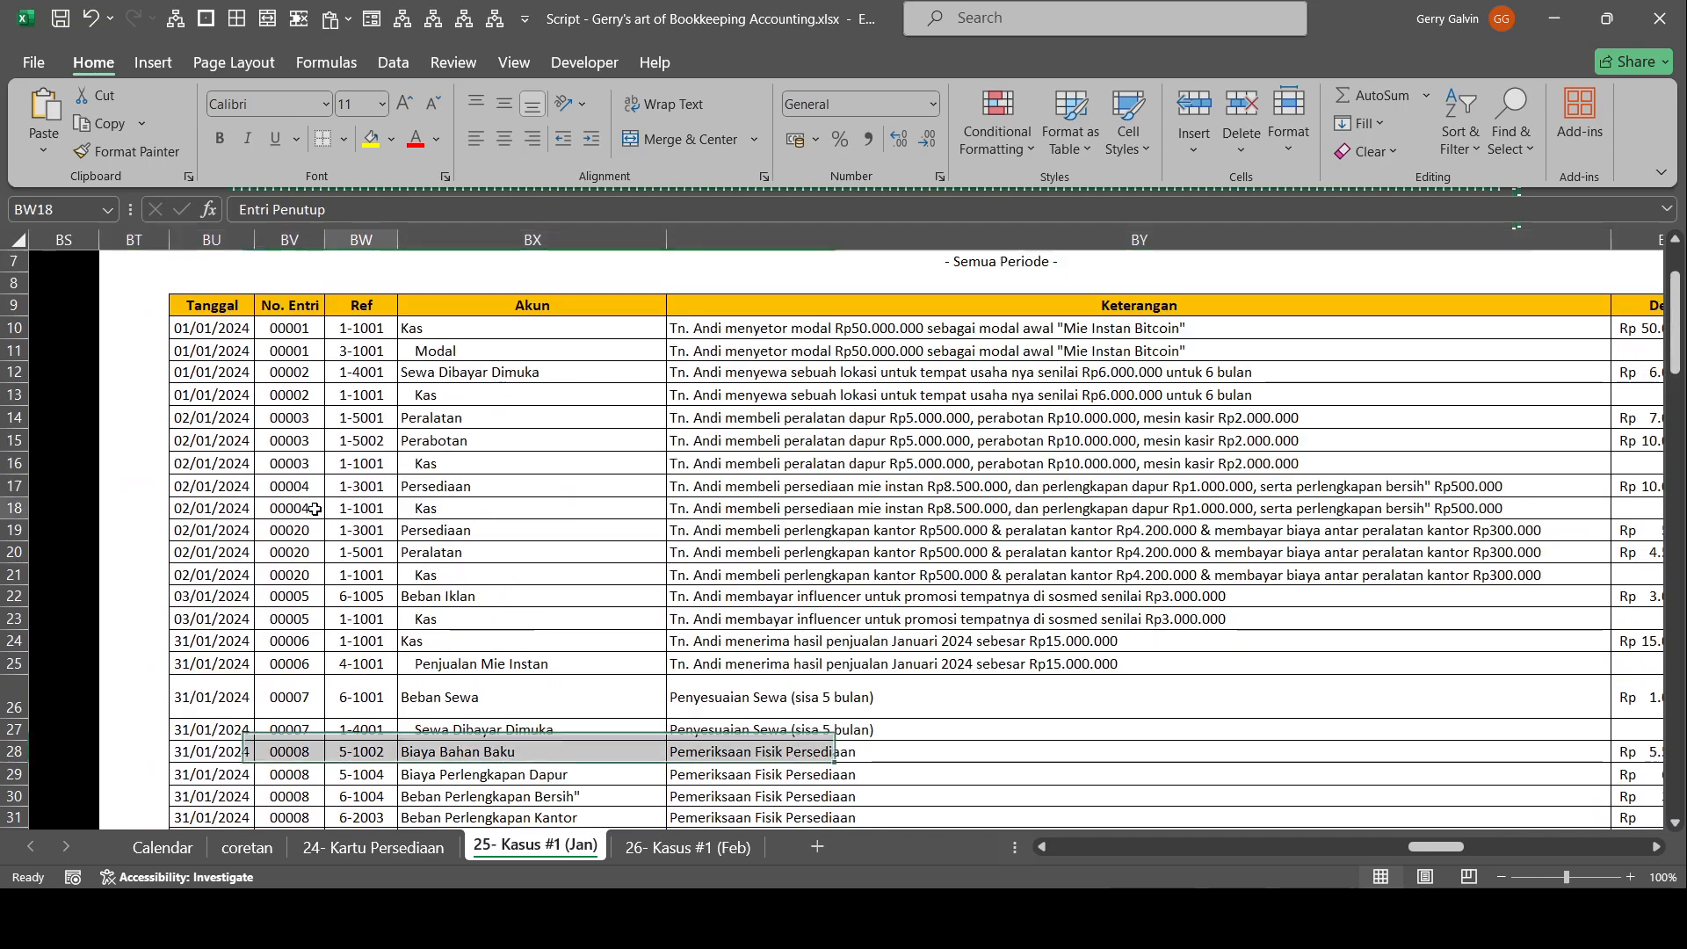
{"action": "left_click_drag", "start_coordinate": [356, 507], "coordinate": [16, 496]}
{"action": "left_click_drag", "start_coordinate": [470, 571], "coordinate": [487, 641]}
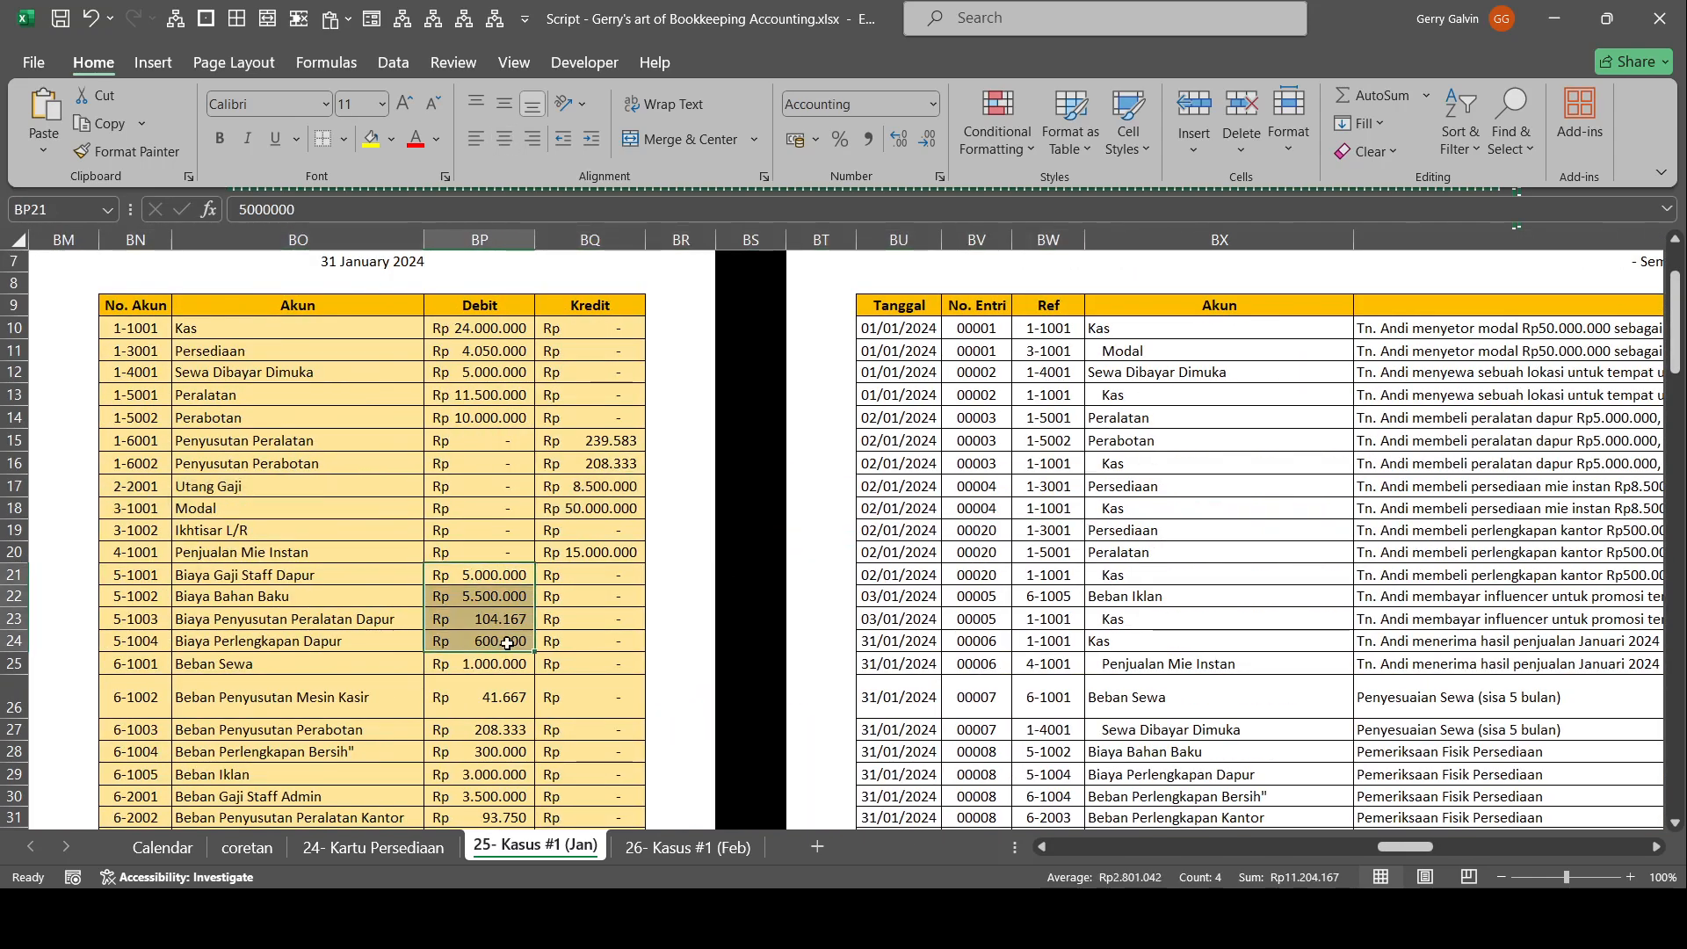
{"action": "scroll", "coordinate": [650, 596], "scroll_direction": "down", "scroll_amount": 6}
{"action": "scroll", "coordinate": [650, 595], "scroll_direction": "down", "scroll_amount": 6}
{"action": "left_click_drag", "start_coordinate": [769, 606], "coordinate": [1511, 619]}
{"action": "scroll", "coordinate": [1463, 536], "scroll_direction": "up", "scroll_amount": 2}
{"action": "left_click_drag", "start_coordinate": [1503, 434], "coordinate": [1493, 667]}
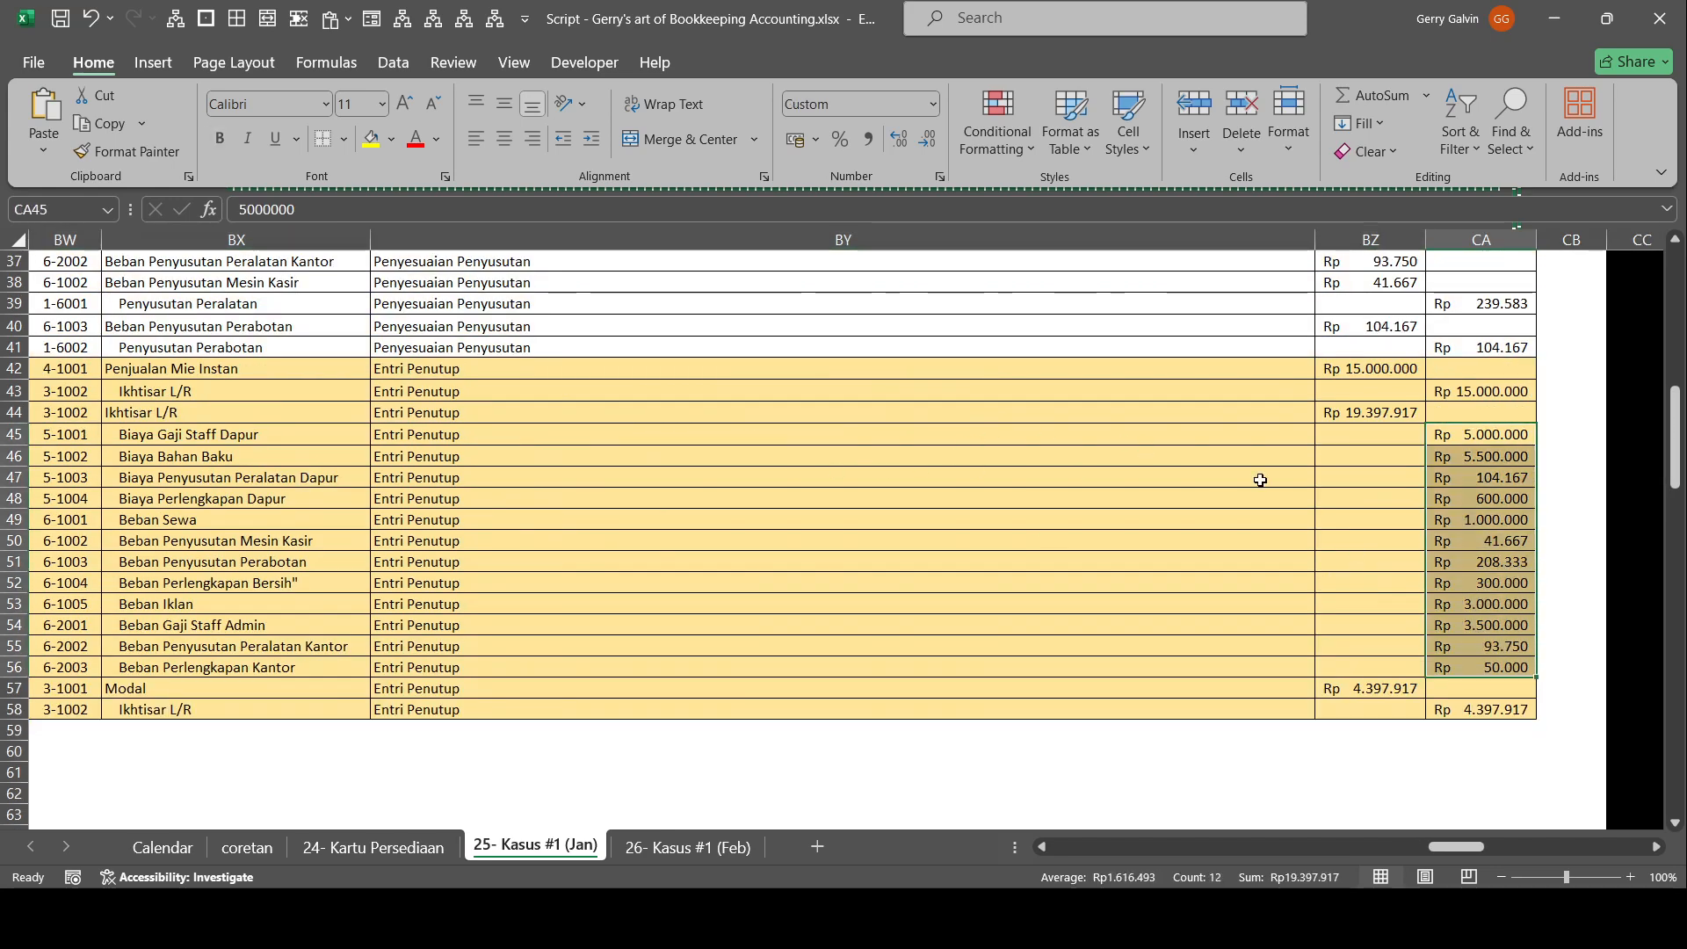
{"action": "left_click", "coordinate": [1397, 413]}
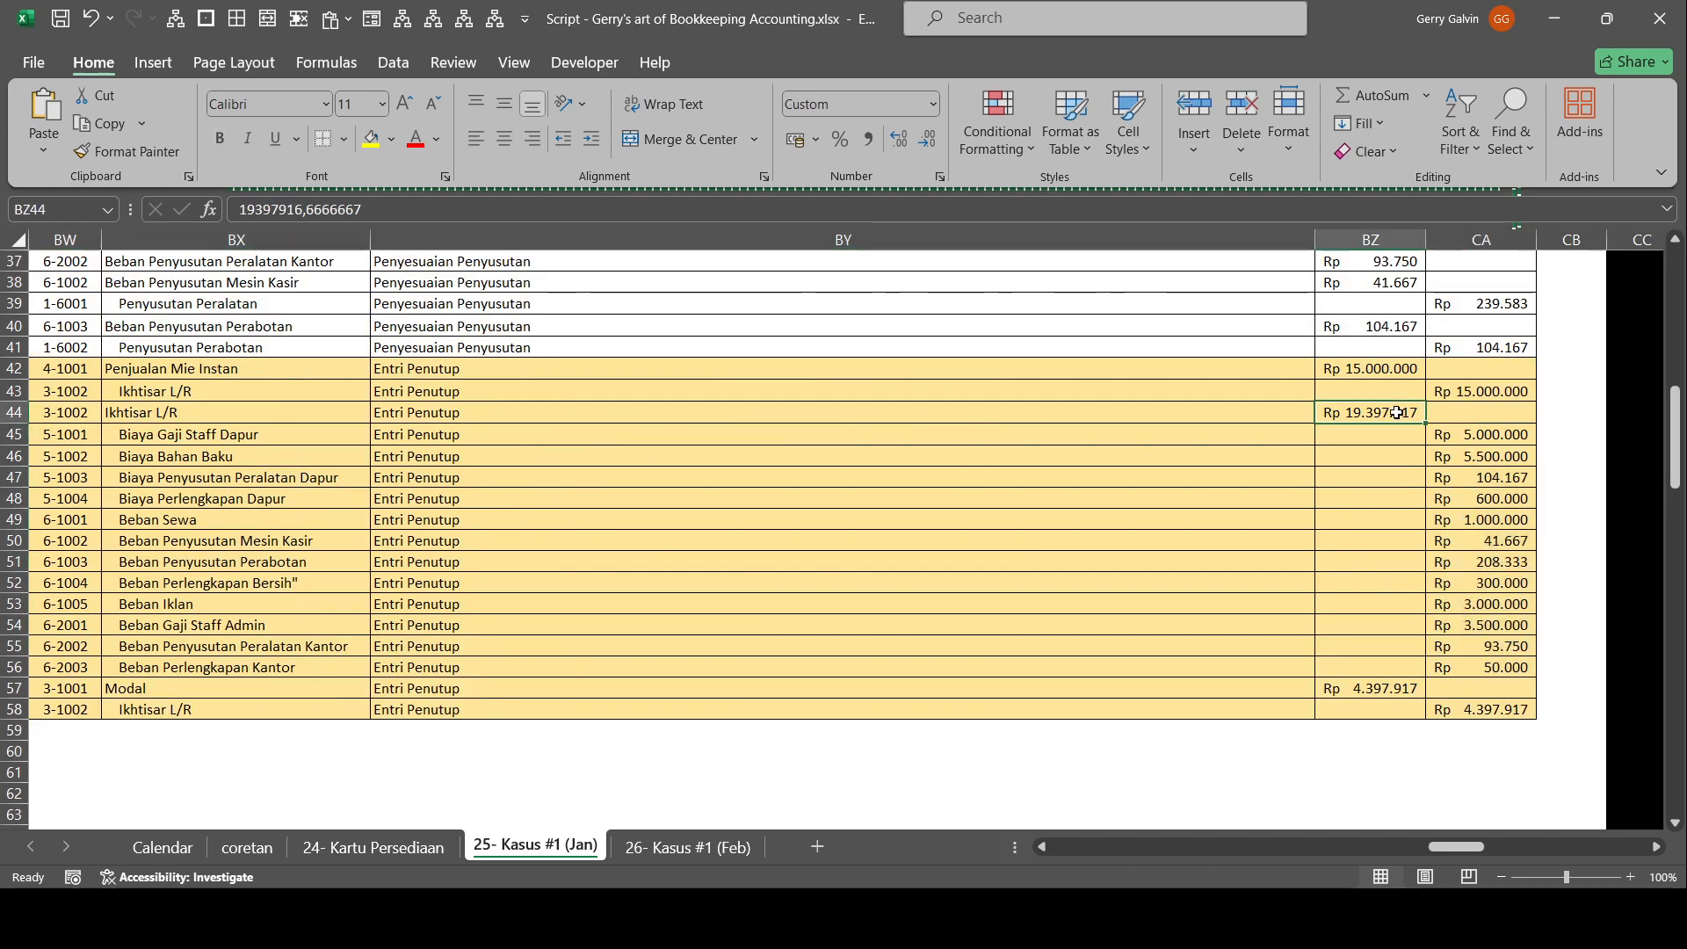
{"action": "left_click", "coordinate": [1496, 393]}
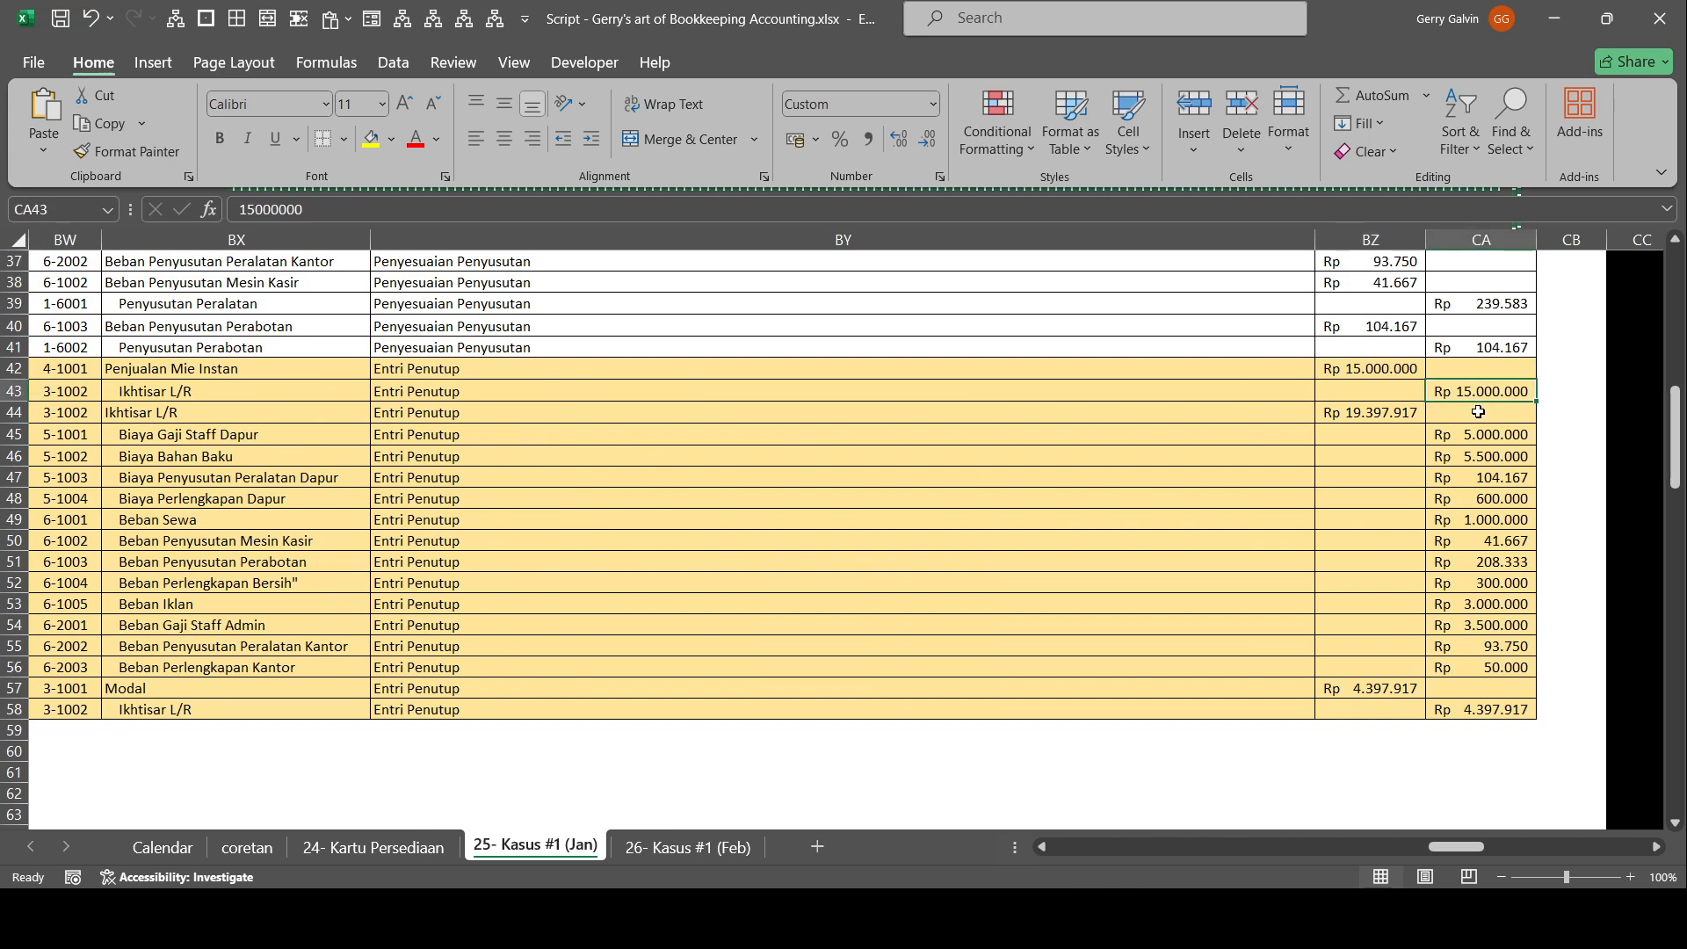
{"action": "left_click", "coordinate": [1411, 415]}
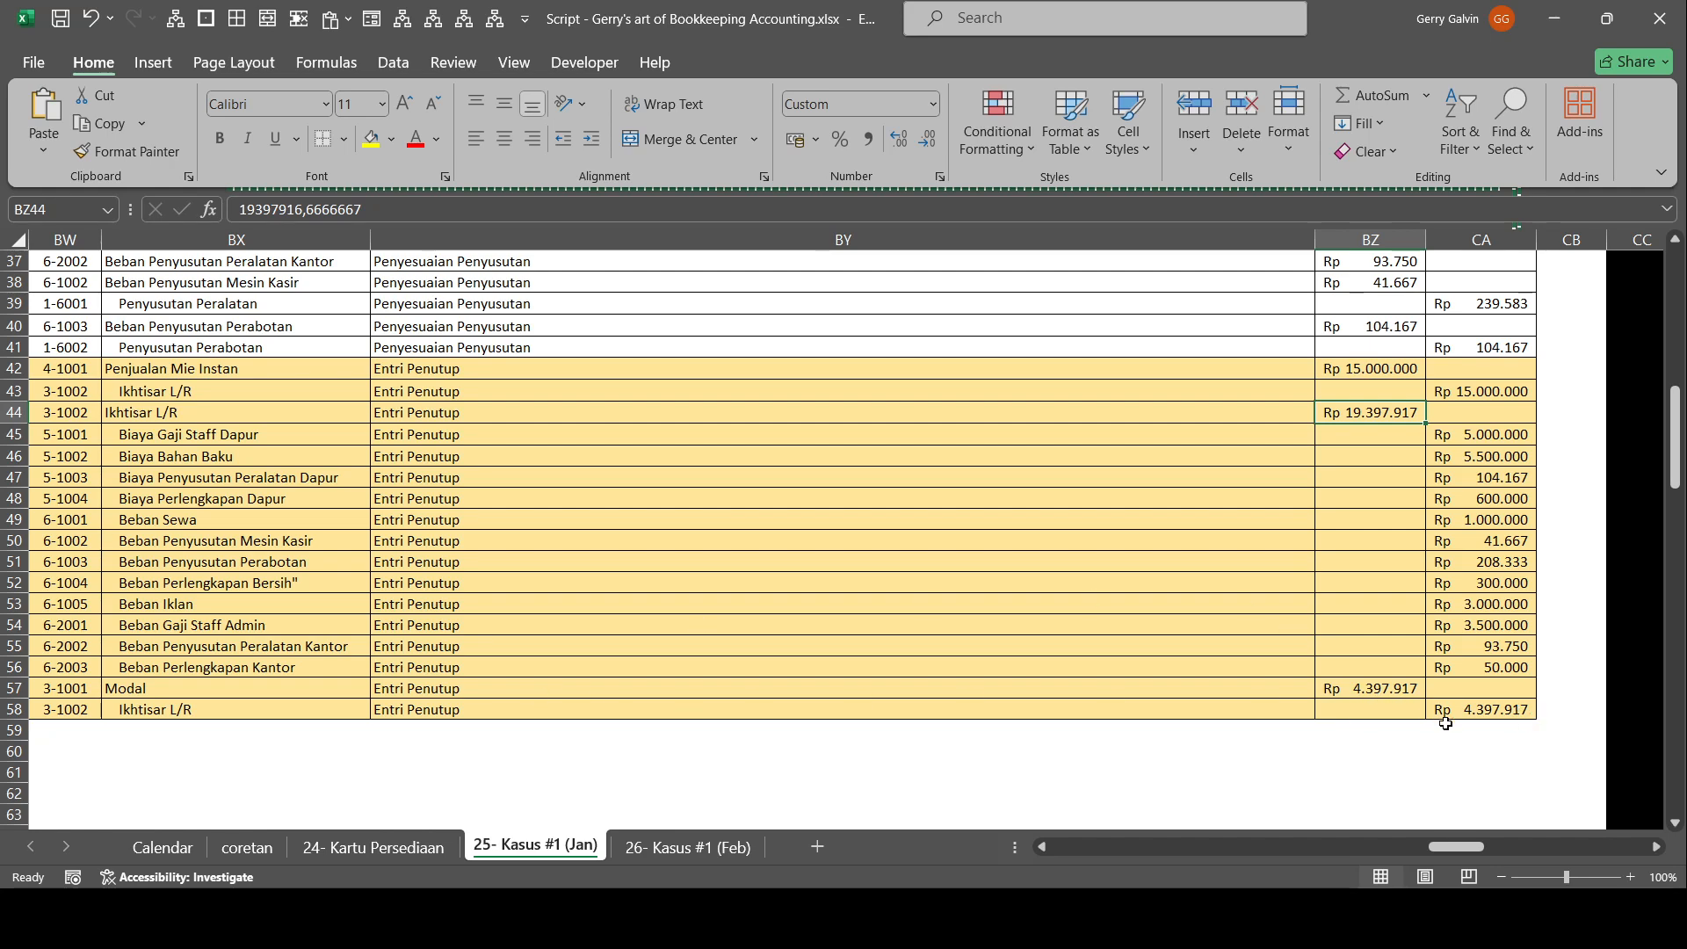
Set the Ref of all Kas entries in the Buku Besar to JE and centre them.
{"action": "left_click_drag", "start_coordinate": [1174, 473], "coordinate": [1678, 525]}
{"action": "left_click_drag", "start_coordinate": [1466, 588], "coordinate": [1448, 685]}
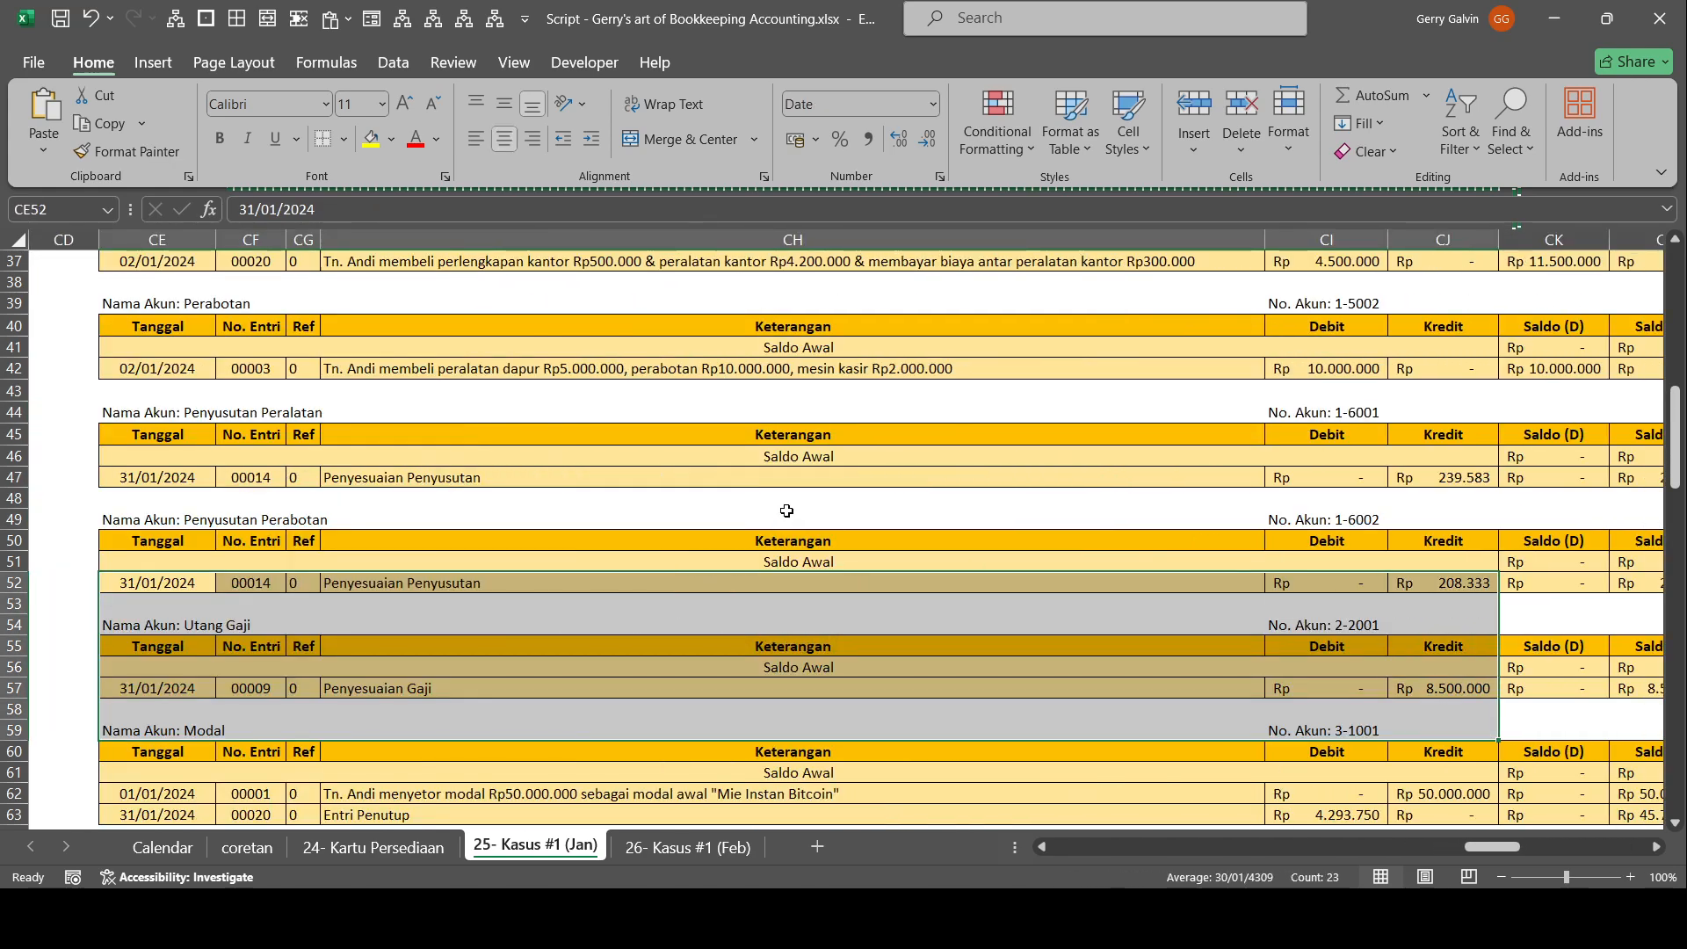
{"action": "scroll", "coordinate": [787, 508], "scroll_direction": "up", "scroll_amount": 11}
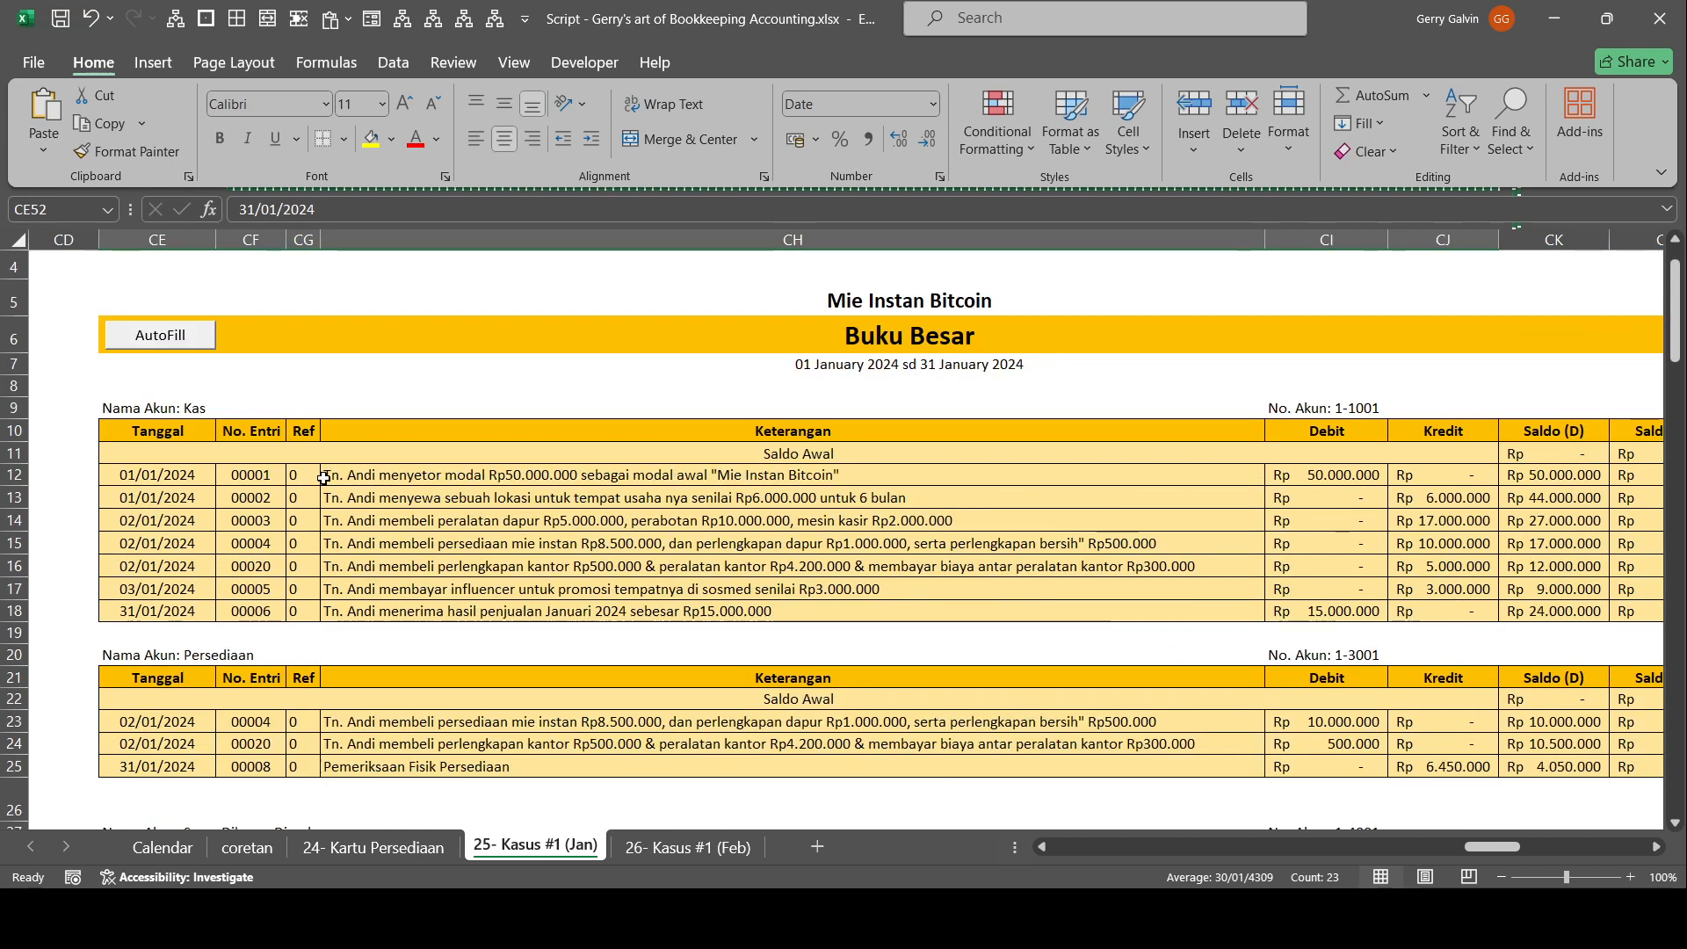
{"action": "left_click", "coordinate": [304, 482]}
{"action": "left_click_drag", "start_coordinate": [304, 482], "coordinate": [313, 584]}
{"action": "type", "text": "JE"}
{"action": "key", "text": "ctrl+Return"}
{"action": "key", "text": "alt+h"}
{"action": "key", "text": "a"}
{"action": "key", "text": "c"}
Set the Ref of the two Persediaan purchase entries to JE and the Pemeriksaan Fisik Persediaan entry to AE, centred.
{"action": "key", "text": "ctrl+Down"}
{"action": "key", "text": "ctrl+Down"}
{"action": "key", "text": "Down"}
{"action": "key", "text": "Down"}
{"action": "key", "text": "shift+Down"}
{"action": "key", "text": "shift+Down"}
{"action": "type", "text": "H"}
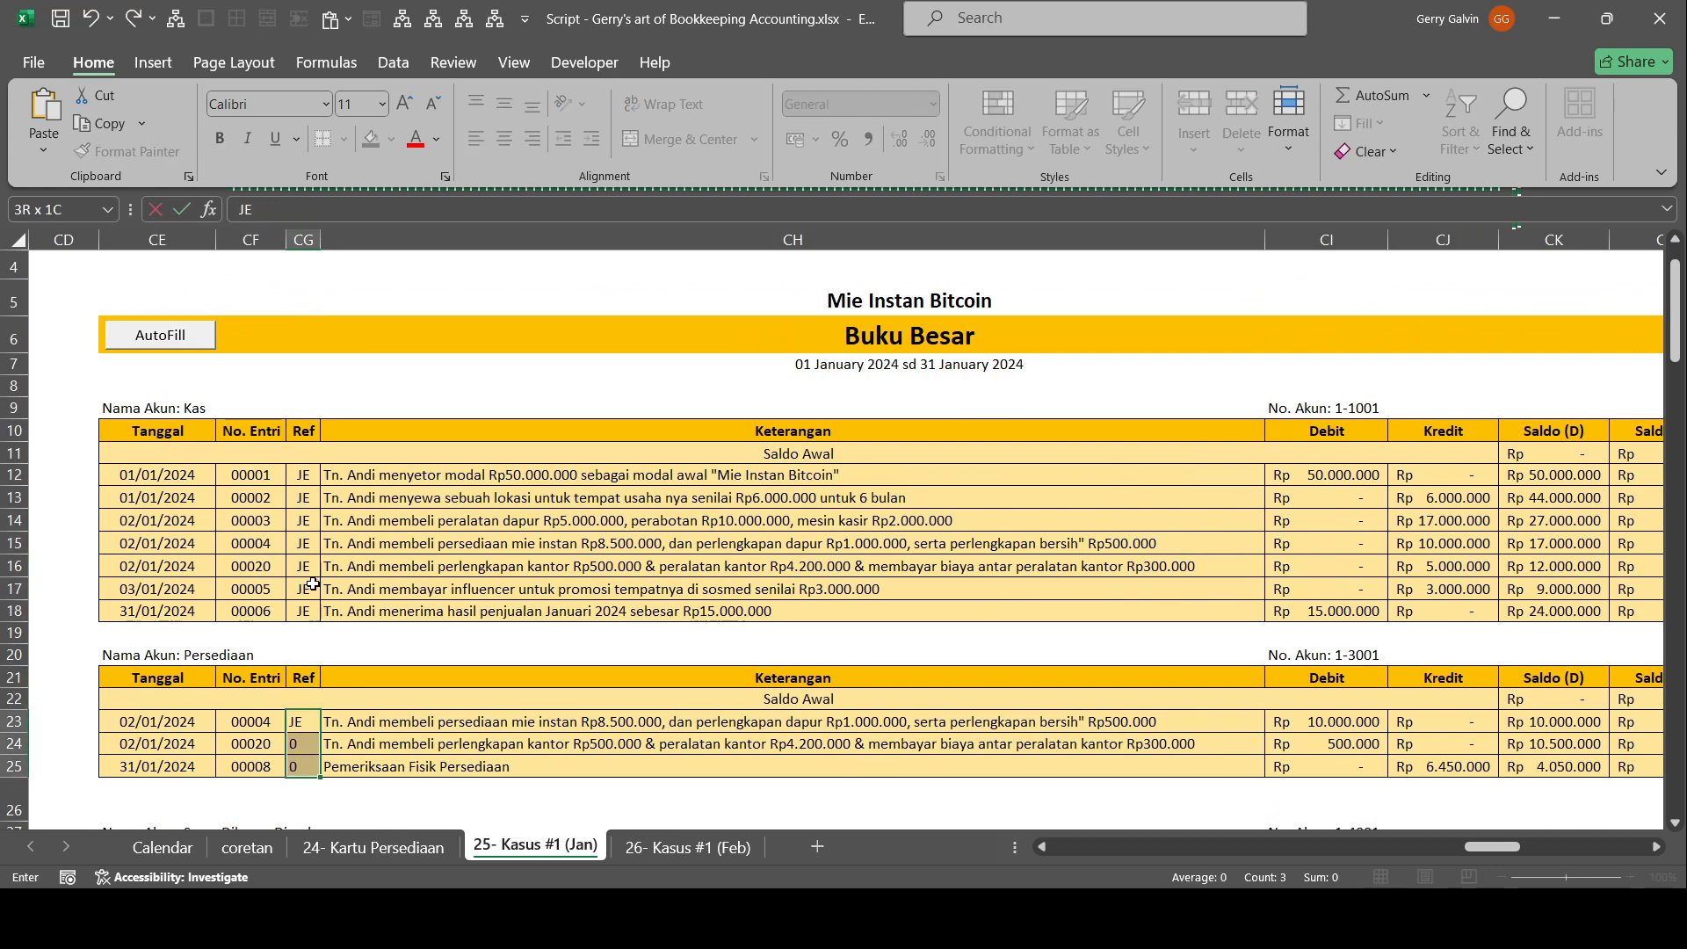
{"action": "key", "text": "ctrl+Return"}
{"action": "key", "text": "alt+h"}
{"action": "key", "text": "a"}
{"action": "key", "text": "c"}
{"action": "key", "text": "ctrl+Down"}
{"action": "type", "text": "AE"}
{"action": "key", "text": "Return"}
Under Sewa Dibayar Dimuka, set the Ref to JE for the rent payment and AE for Penyesuaian Sewa, both centred.
{"action": "key", "text": "ctrl+Down"}
{"action": "key", "text": "Down"}
{"action": "key", "text": "Down"}
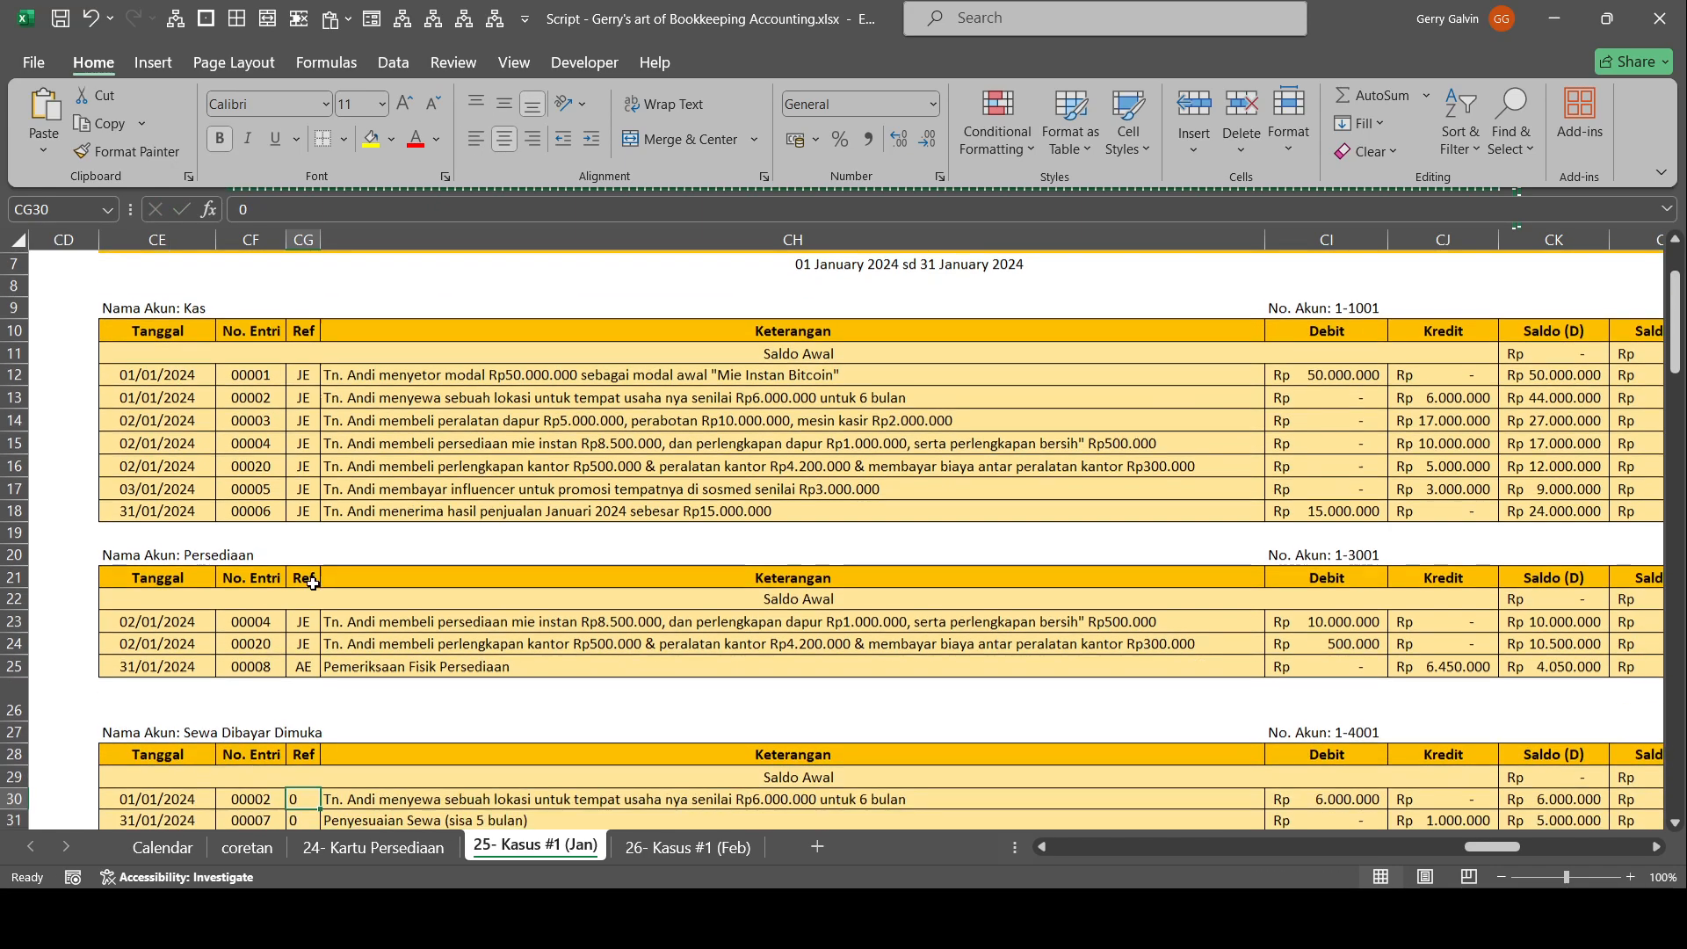
{"action": "key", "text": "shift+Down"}
{"action": "type", "text": "JE"}
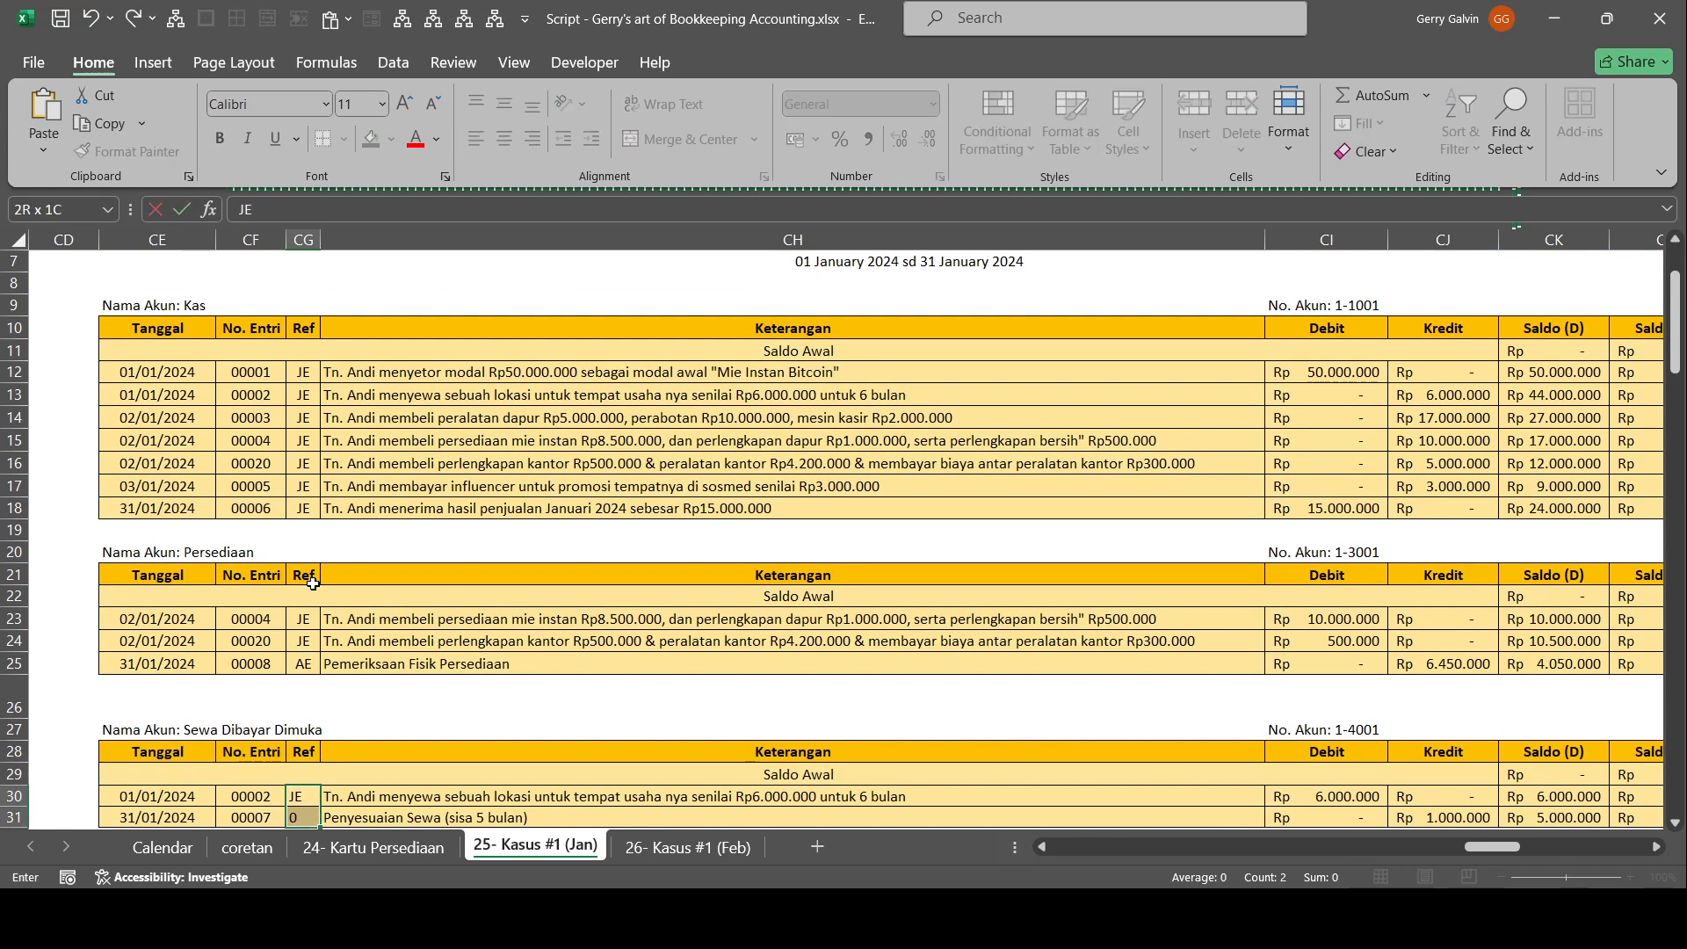
{"action": "key", "text": "Return"}
{"action": "type", "text": "AE"}
{"action": "key", "text": "Up"}
{"action": "key", "text": "Up"}
{"action": "key", "text": "Down"}
{"action": "key", "text": "shift+Down"}
{"action": "key", "text": "alt+h"}
{"action": "key", "text": "a"}
{"action": "key", "text": "c"}
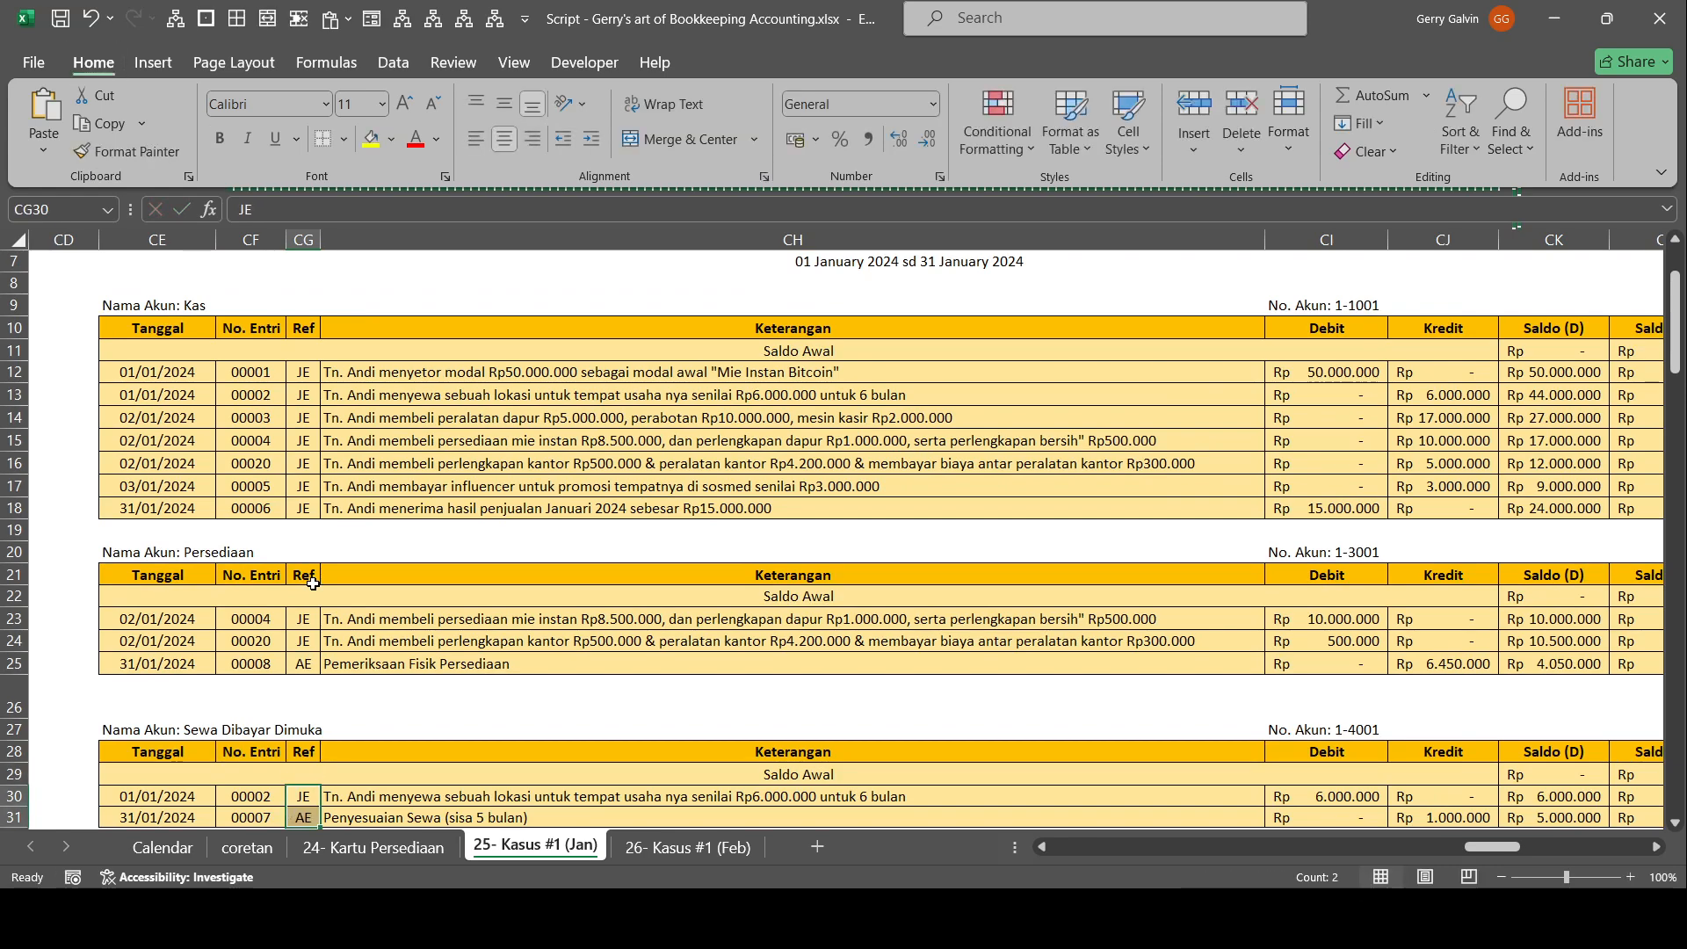
Set the Ref of both Peralatan entries to JE and centre them.
{"action": "scroll", "coordinate": [314, 583], "scroll_direction": "down", "scroll_amount": 1}
{"action": "scroll", "coordinate": [314, 584], "scroll_direction": "down", "scroll_amount": 3}
{"action": "key", "text": "ctrl+c"}
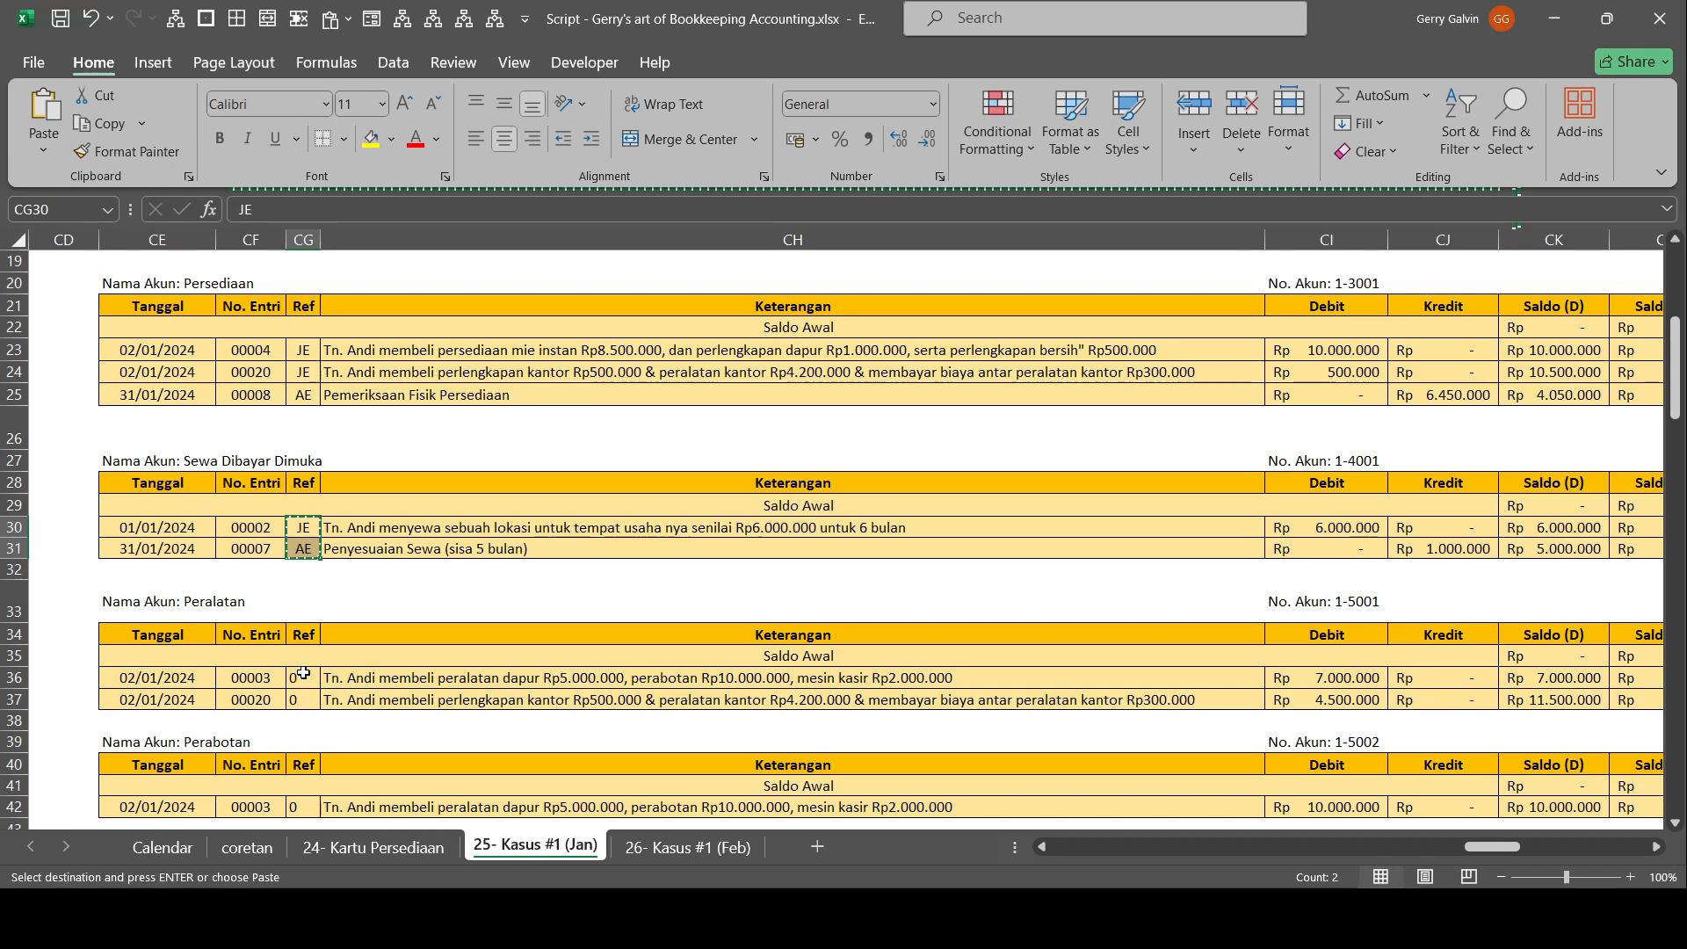
{"action": "left_click", "coordinate": [303, 672]}
{"action": "key", "text": "shift+Down"}
{"action": "key", "text": "Return"}
{"action": "key", "text": "alt+h"}
{"action": "key", "text": "a"}
{"action": "key", "text": "c"}
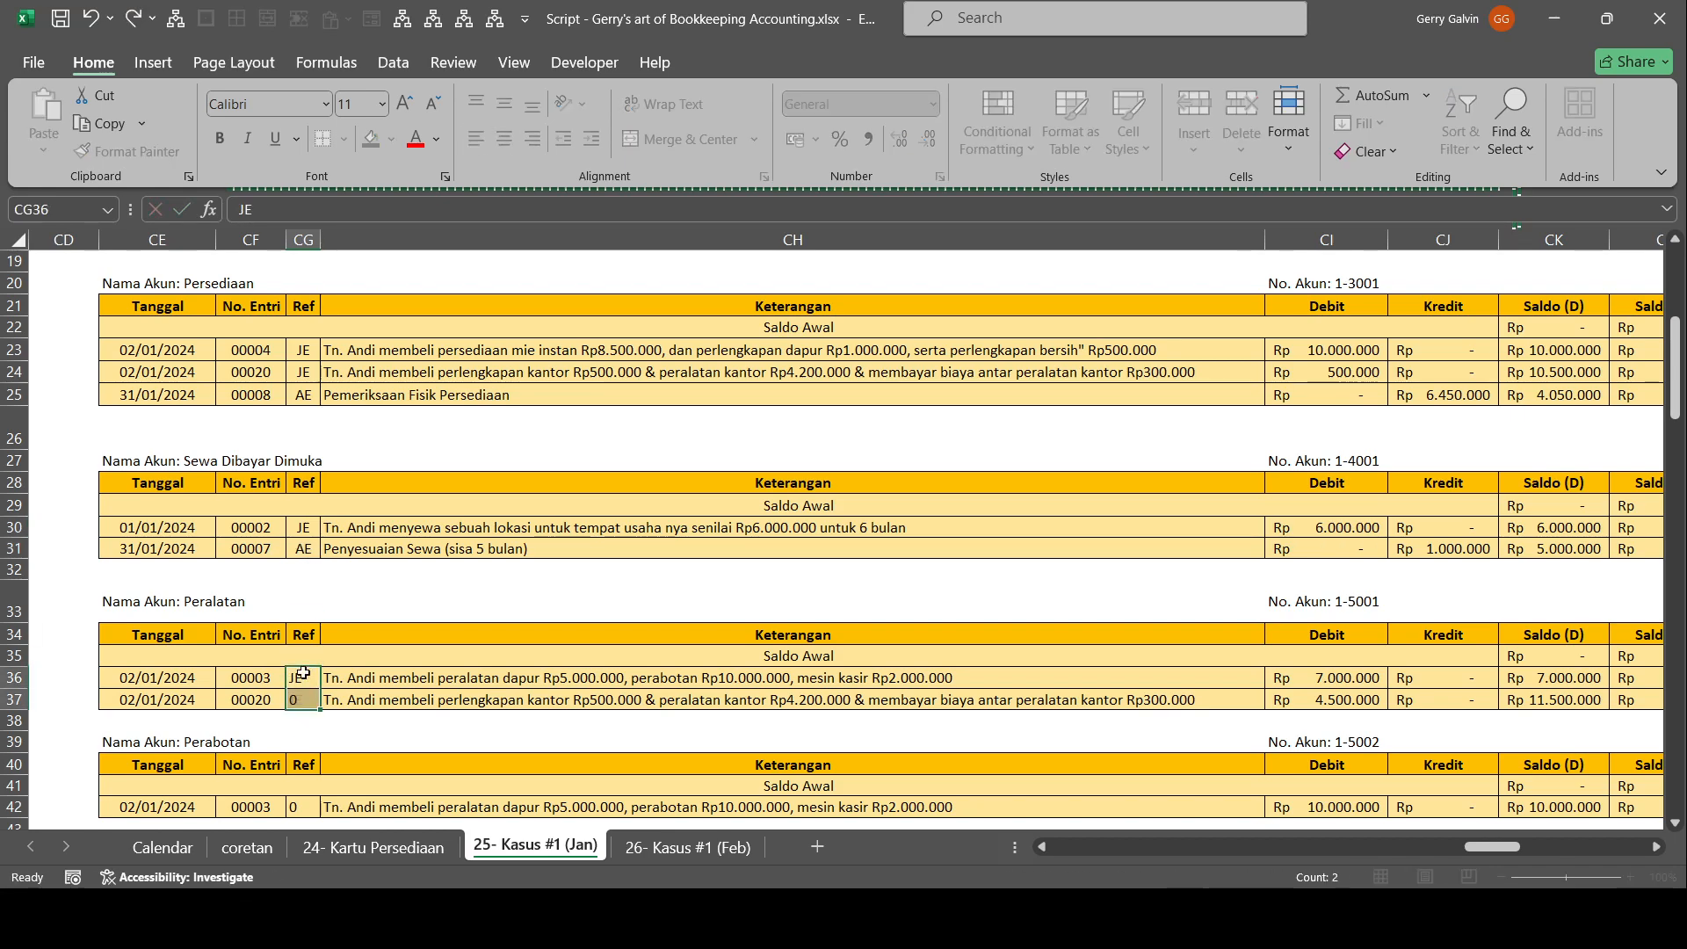
Set the Ref of the Perabotan entry to JE and the Penyusutan Peralatan entry to AE, both centred.
{"action": "scroll", "coordinate": [351, 590], "scroll_direction": "down", "scroll_amount": 3}
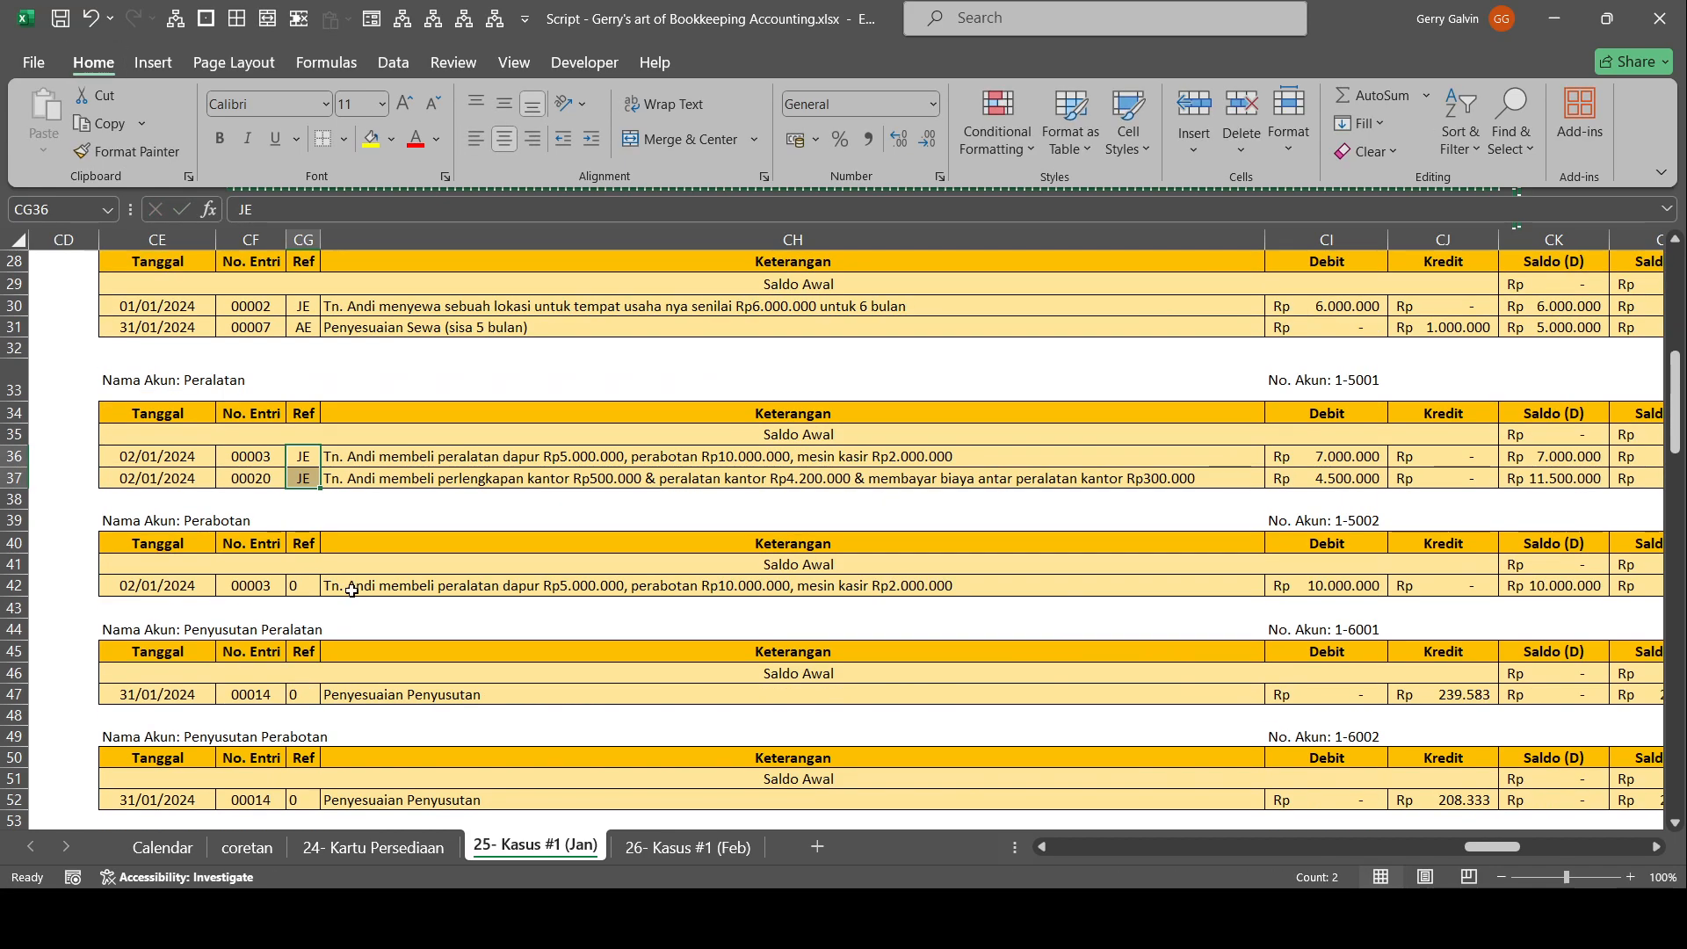
{"action": "left_click", "coordinate": [308, 585]}
{"action": "key", "text": "Delete"}
{"action": "key", "text": "Down"}
{"action": "key", "text": "Down"}
{"action": "key", "text": "Down"}
{"action": "key", "text": "Down"}
{"action": "key", "text": "Down"}
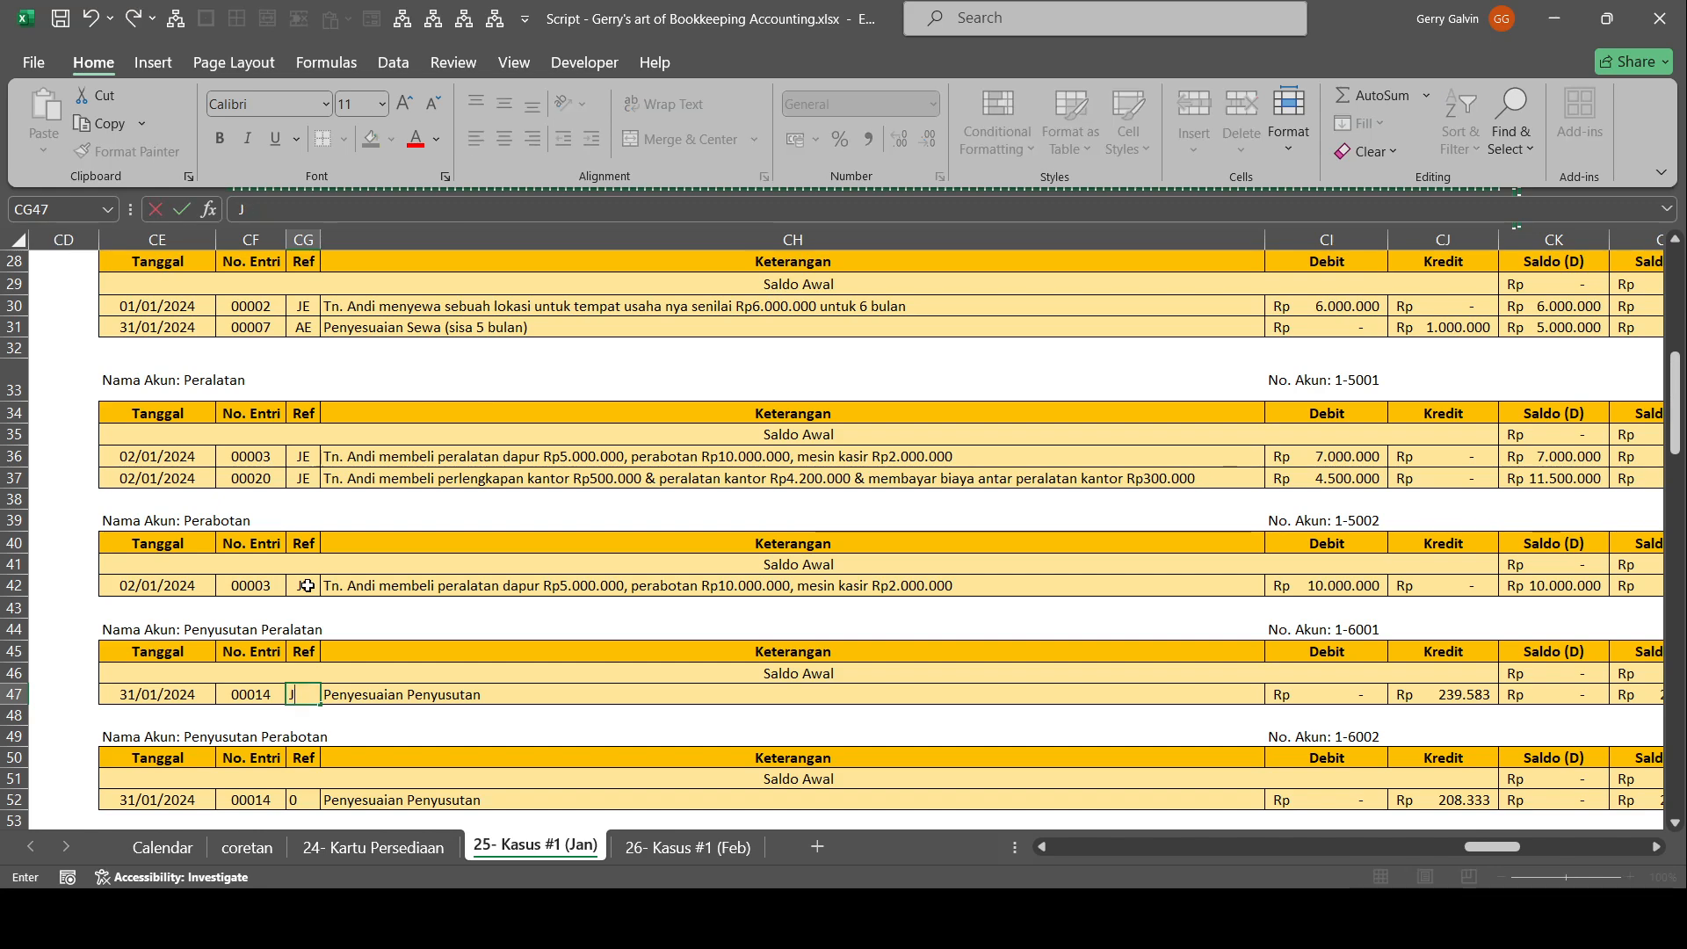
{"action": "type", "text": "AE"}
{"action": "key", "text": "Return"}
{"action": "key", "text": "Up"}
{"action": "key", "text": "alt"}
{"action": "key", "text": "a"}
{"action": "key", "text": "alt+h"}
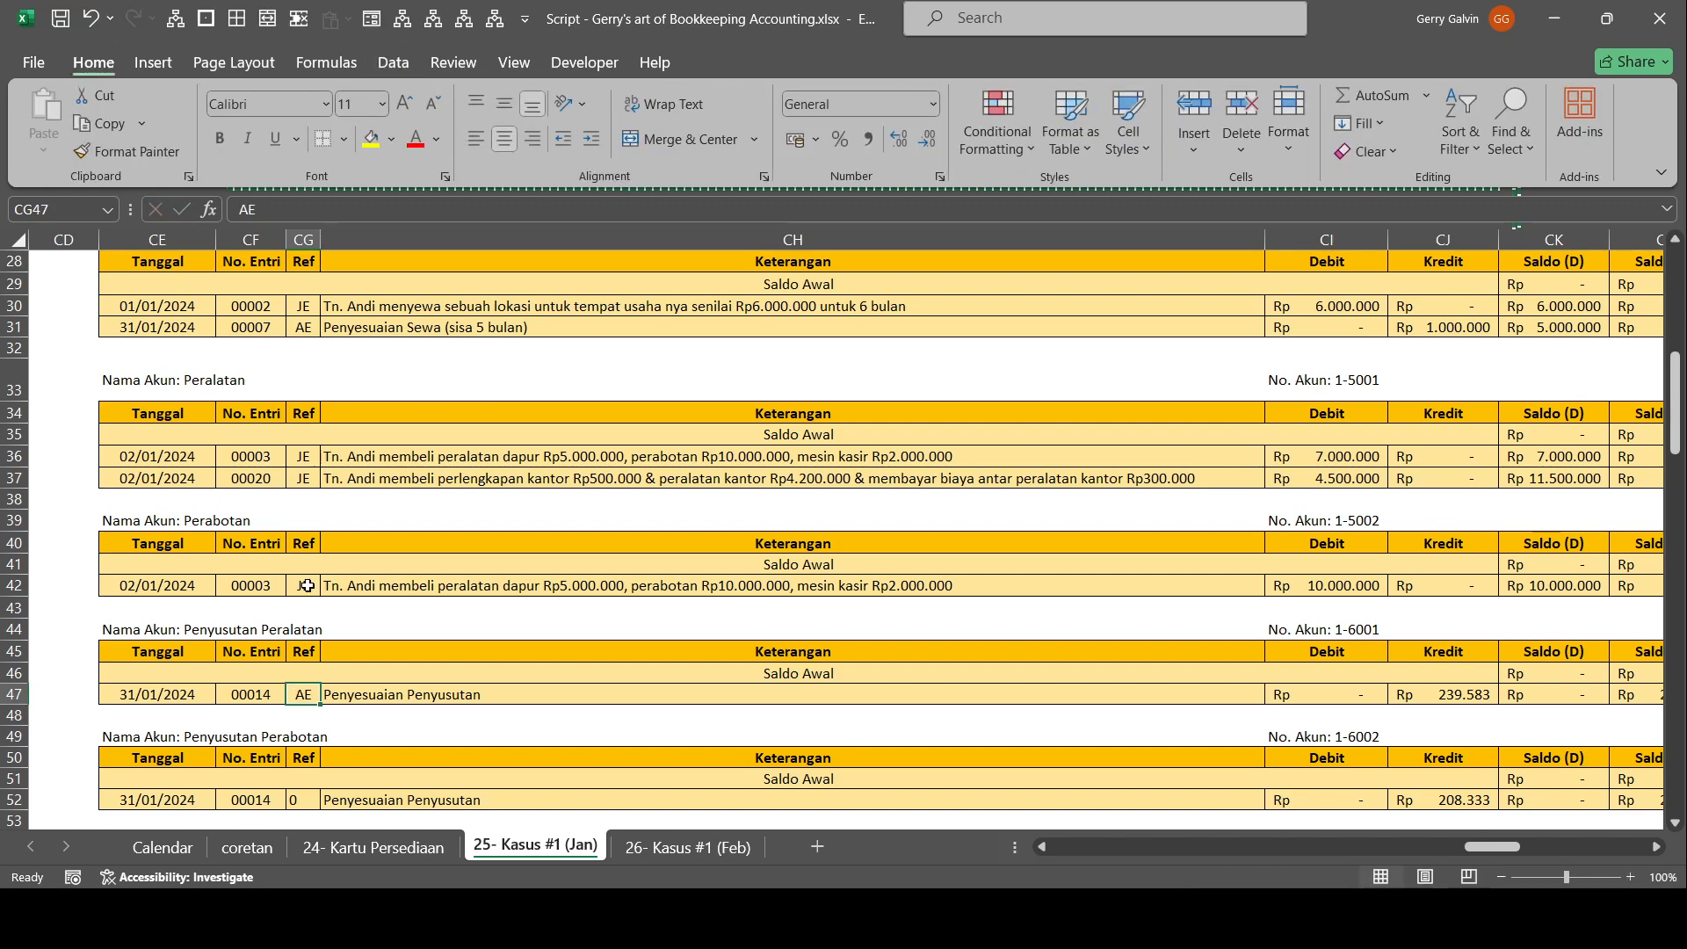
Copy the AE reference to the Penyusutan Perabotan and Utang Gaji adjusting entries.
{"action": "key", "text": "ctrl+c"}
{"action": "key", "text": "Down"}
{"action": "key", "text": "Down"}
{"action": "key", "text": "Down"}
{"action": "key", "text": "Down"}
{"action": "key", "text": "Down"}
{"action": "key", "text": "ctrl+v"}
{"action": "scroll", "coordinate": [307, 585], "scroll_direction": "down", "scroll_amount": 4}
{"action": "key", "text": "Down"}
{"action": "key", "text": "Down"}
{"action": "key", "text": "Down"}
{"action": "key", "text": "Down"}
{"action": "key", "text": "Down"}
{"action": "key", "text": "ctrl+v"}
{"action": "scroll", "coordinate": [86, 630], "scroll_direction": "down", "scroll_amount": 4}
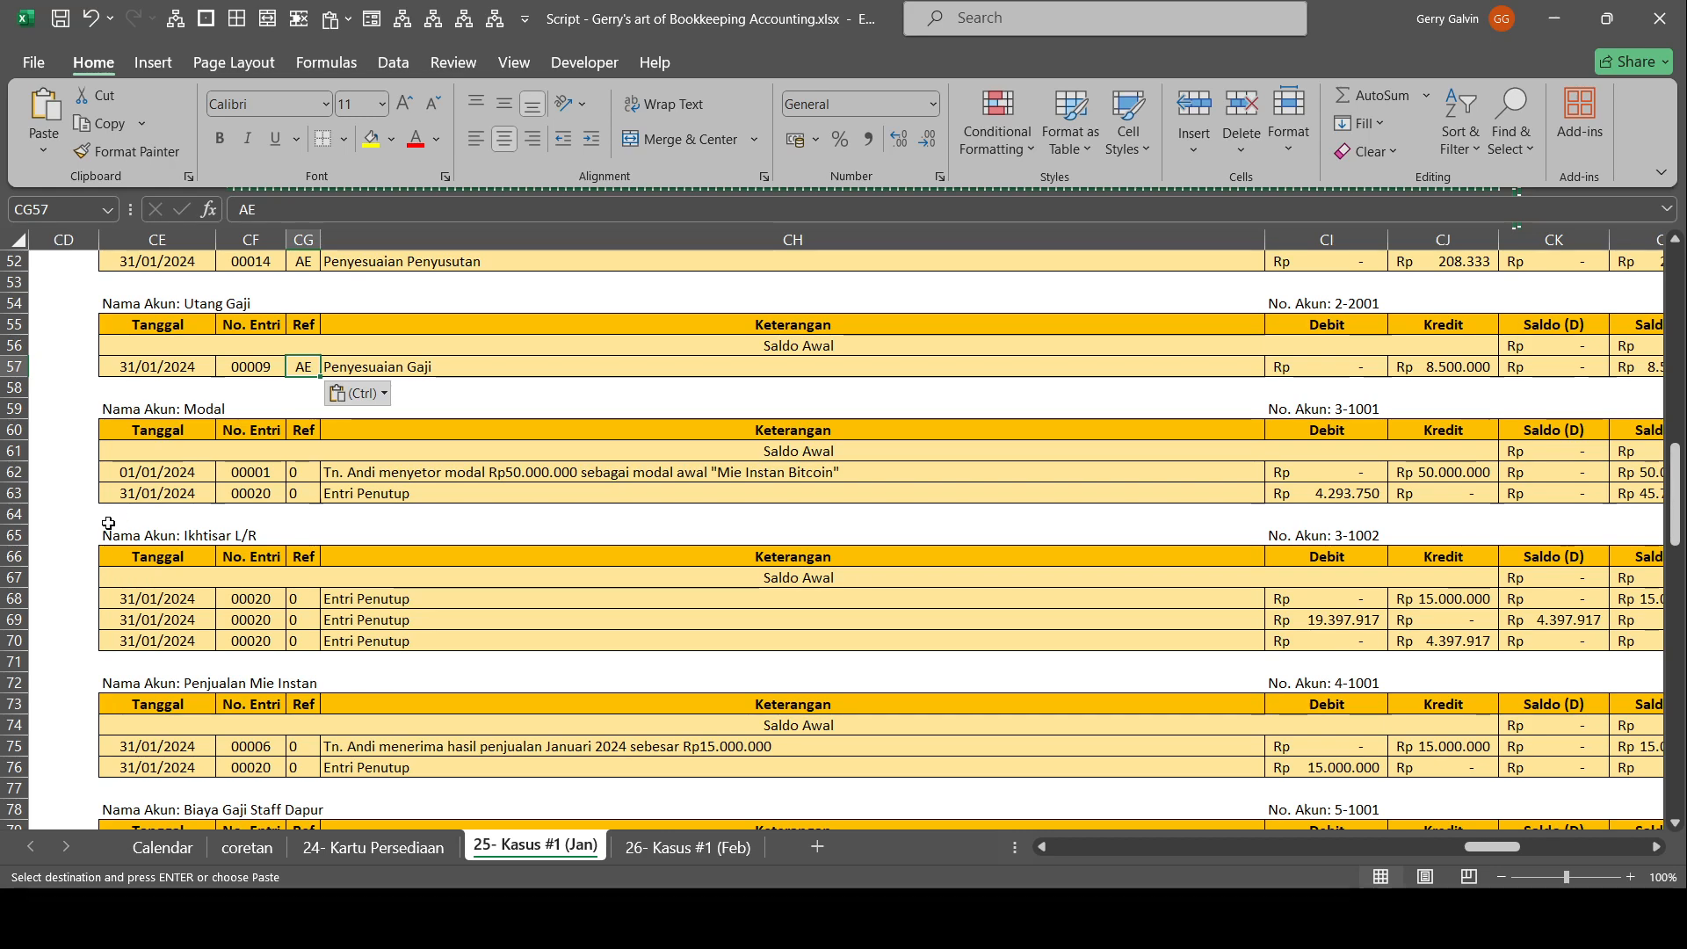
Under Modal, set the Ref of the capital deposit entry to AE and the Entri Penutup row to CE.
{"action": "left_click", "coordinate": [300, 467]}
{"action": "scroll", "coordinate": [447, 629], "scroll_direction": "up", "scroll_amount": 2}
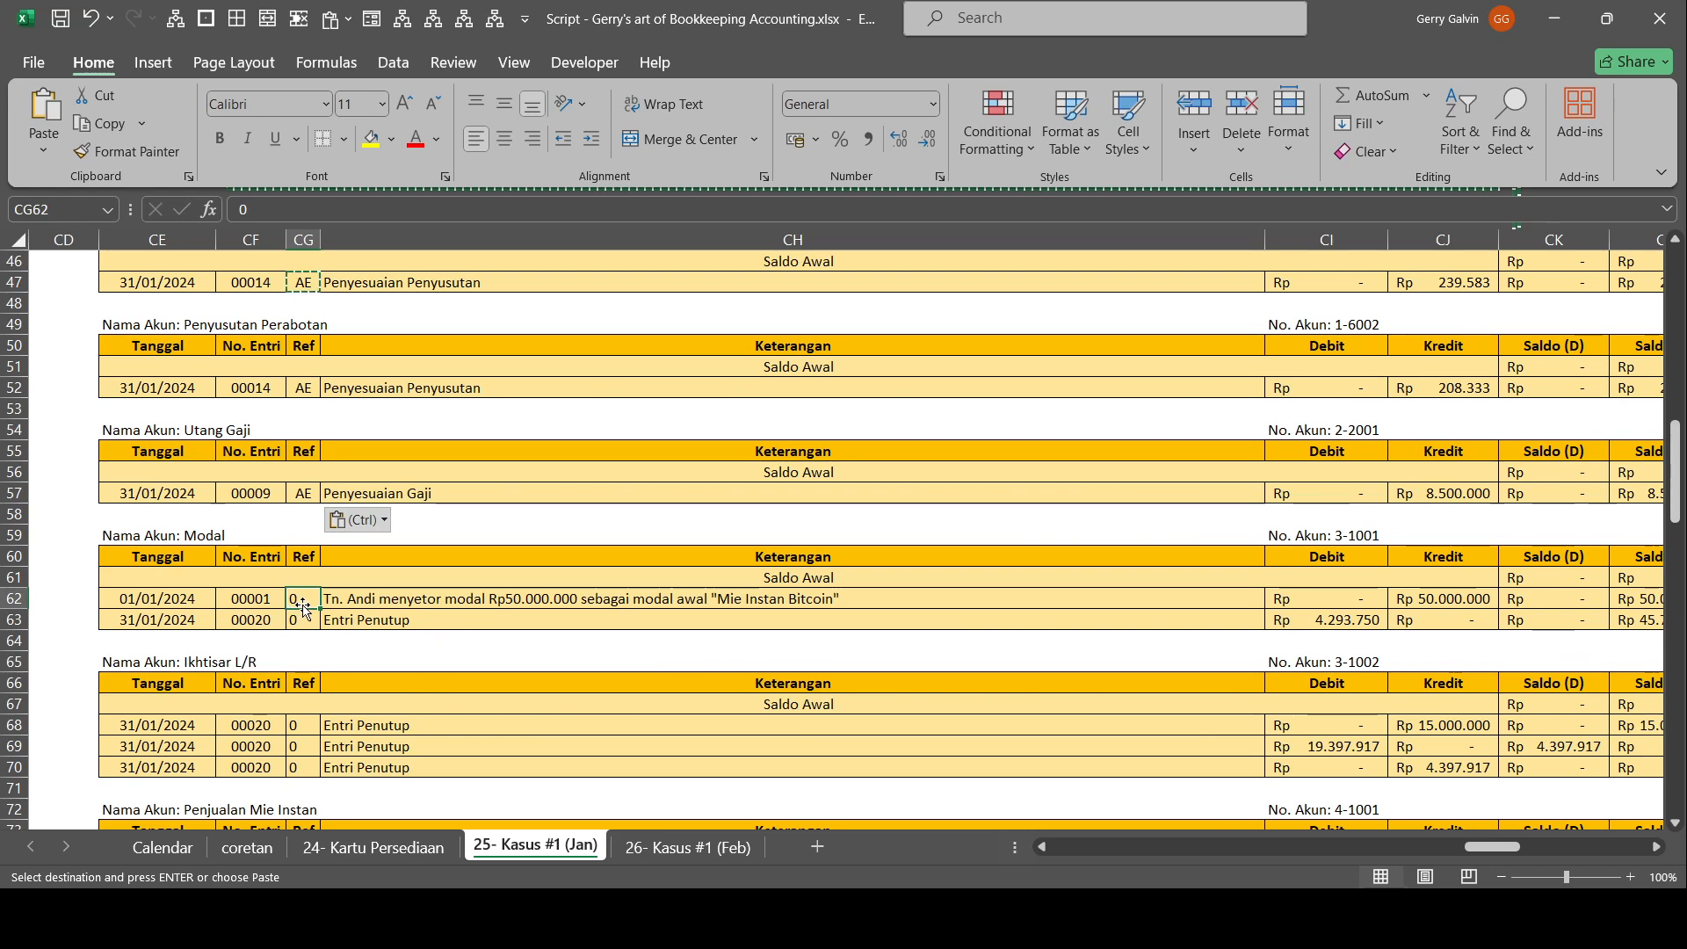
{"action": "key", "text": "ctrl+v"}
{"action": "left_click", "coordinate": [306, 620]}
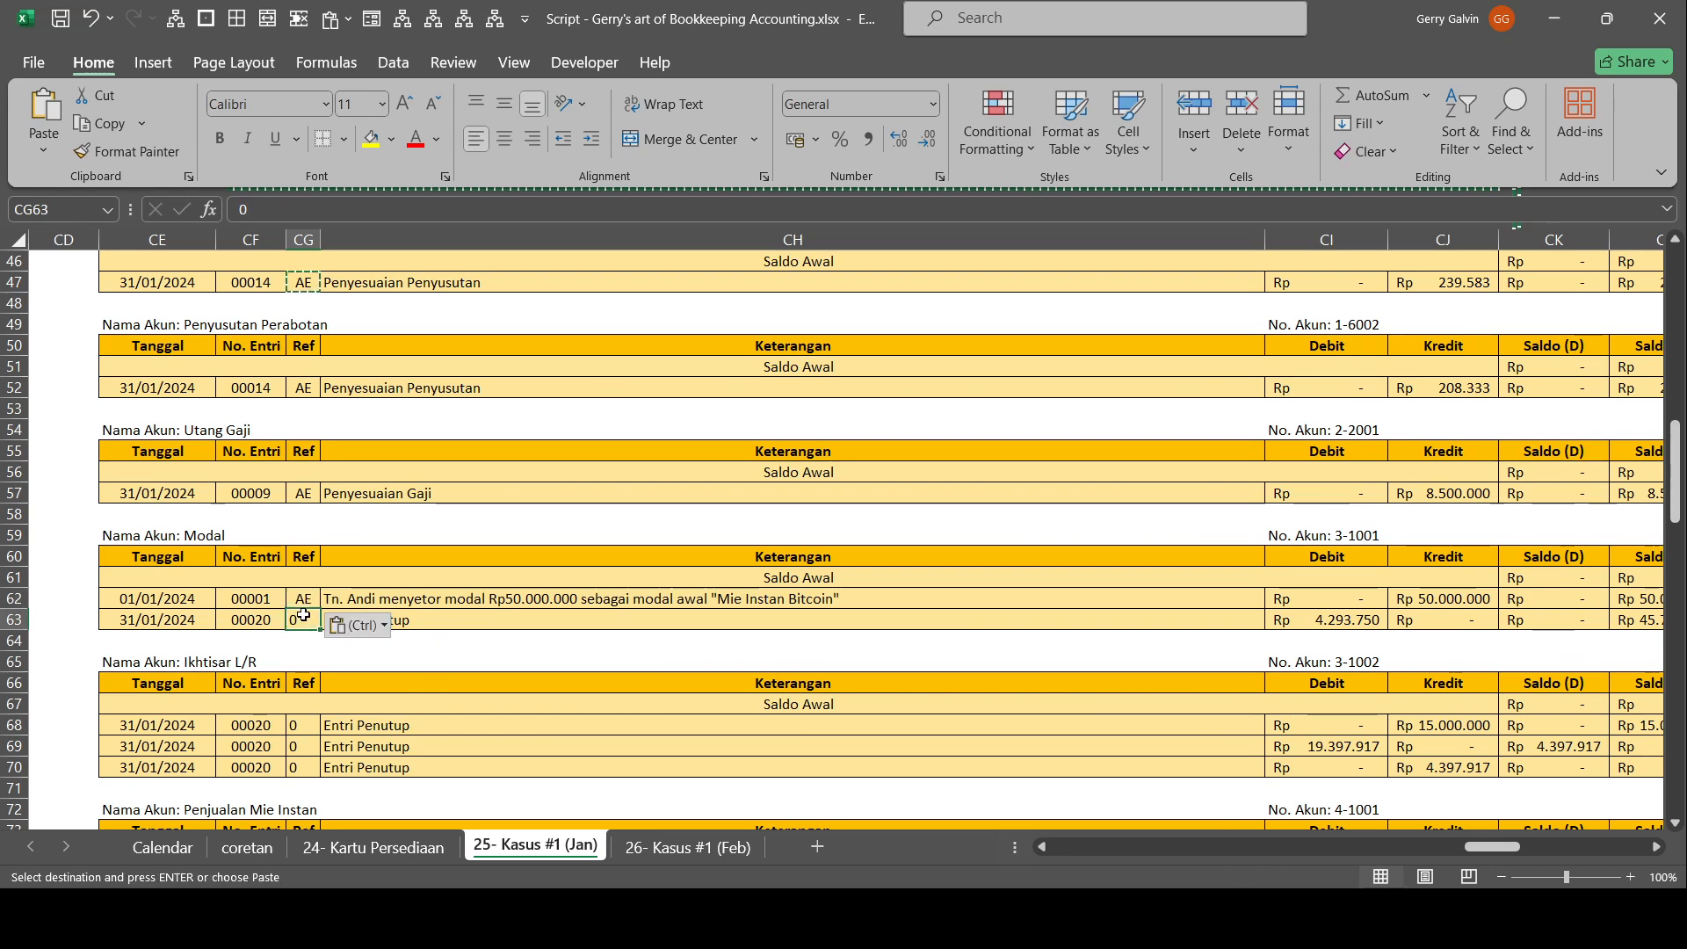
{"action": "key", "text": "Return"}
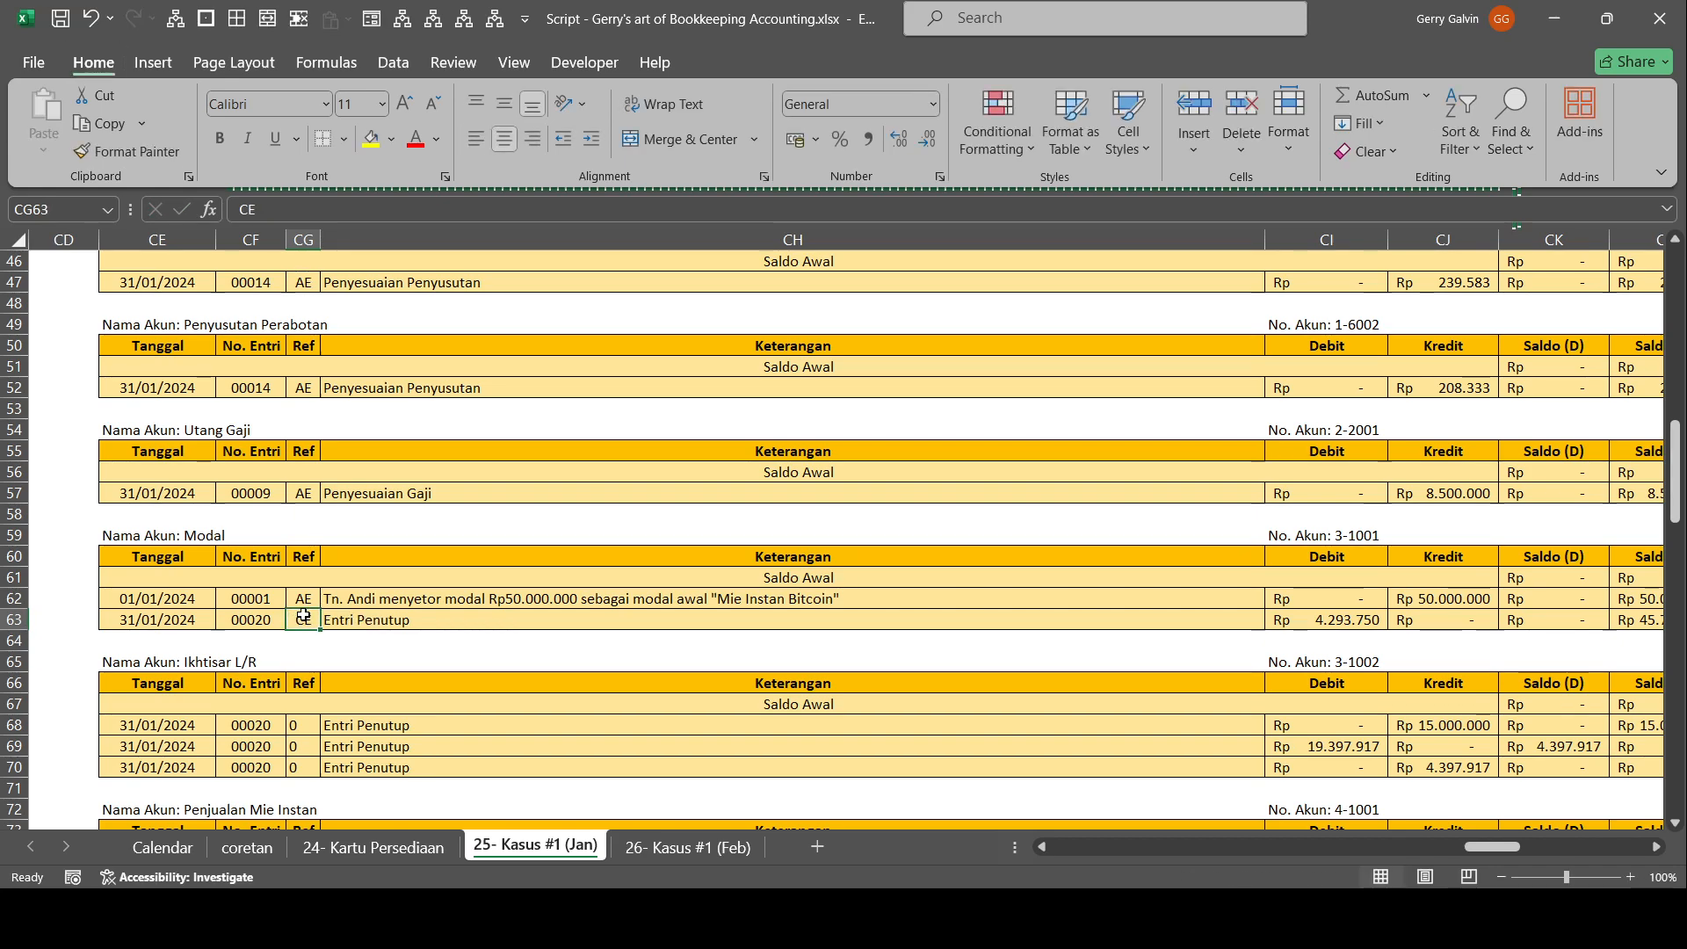
Copy the CE reference to the three Entri Penutup rows under Ikhtisar L/R.
{"action": "key", "text": "ctrl+c"}
{"action": "left_click_drag", "start_coordinate": [303, 724], "coordinate": [303, 767]}
{"action": "key", "text": "ctrl+v"}
Under Penjualan Mie Instan, set the Ref of the Entri Penutup row to CE and the sales entry to JE.
{"action": "scroll", "coordinate": [868, 545], "scroll_direction": "down", "scroll_amount": 1}
{"action": "scroll", "coordinate": [869, 545], "scroll_direction": "down", "scroll_amount": 4}
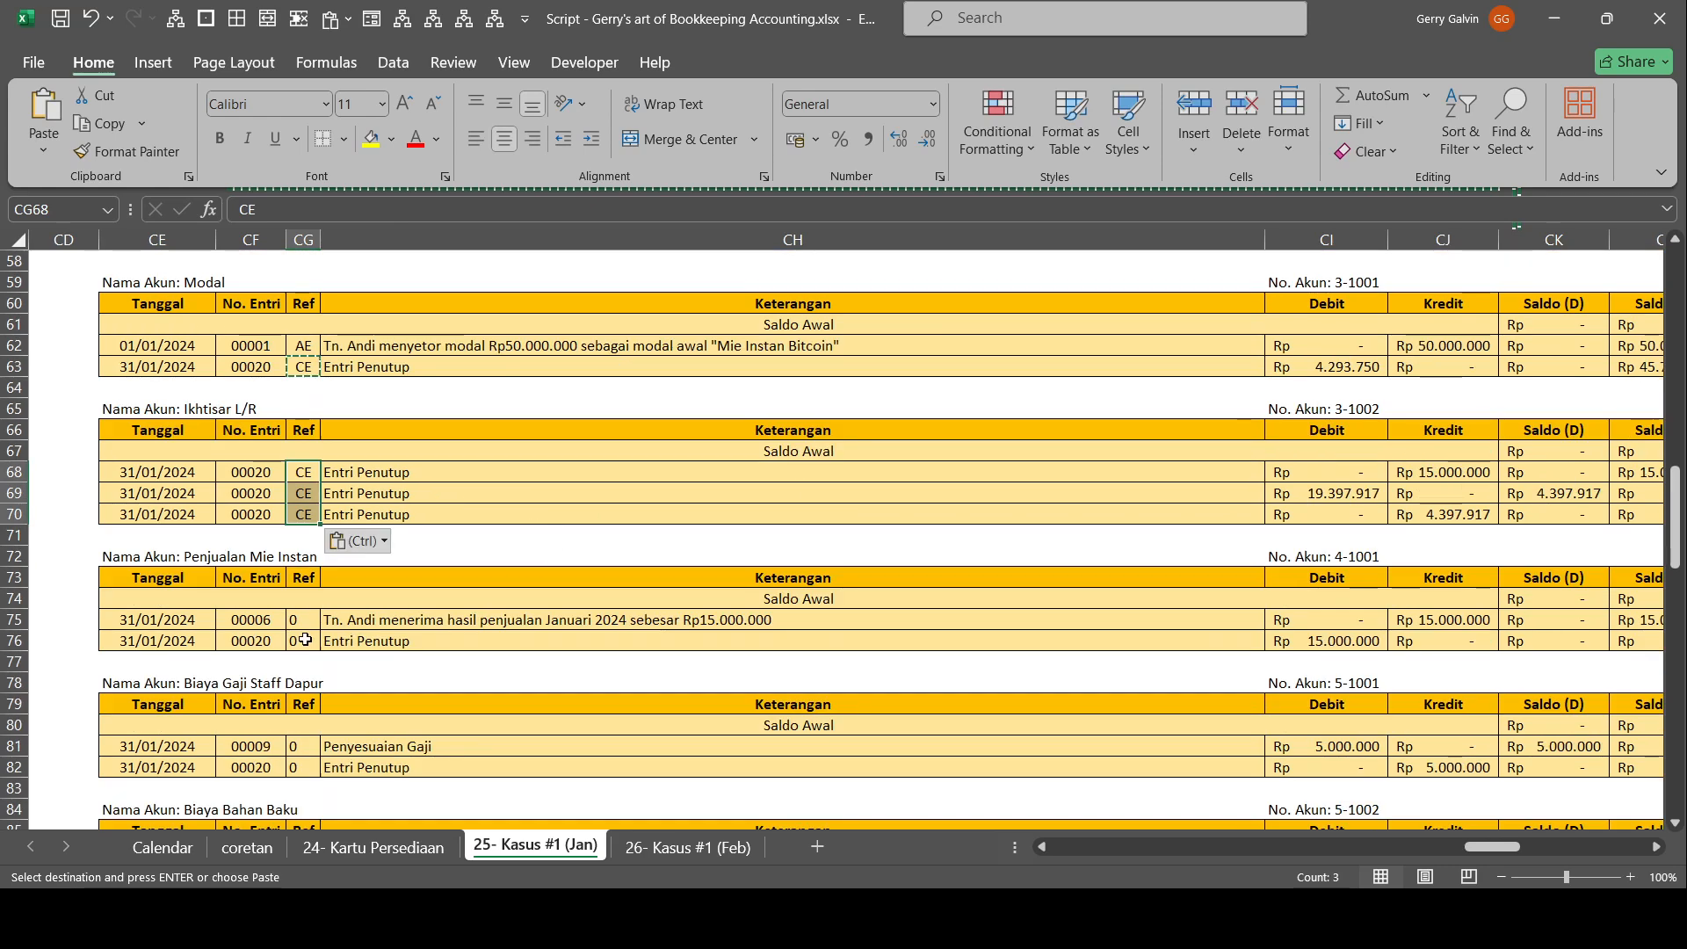
{"action": "left_click", "coordinate": [305, 640]}
{"action": "key", "text": "ctrl+v"}
{"action": "left_click", "coordinate": [319, 626]}
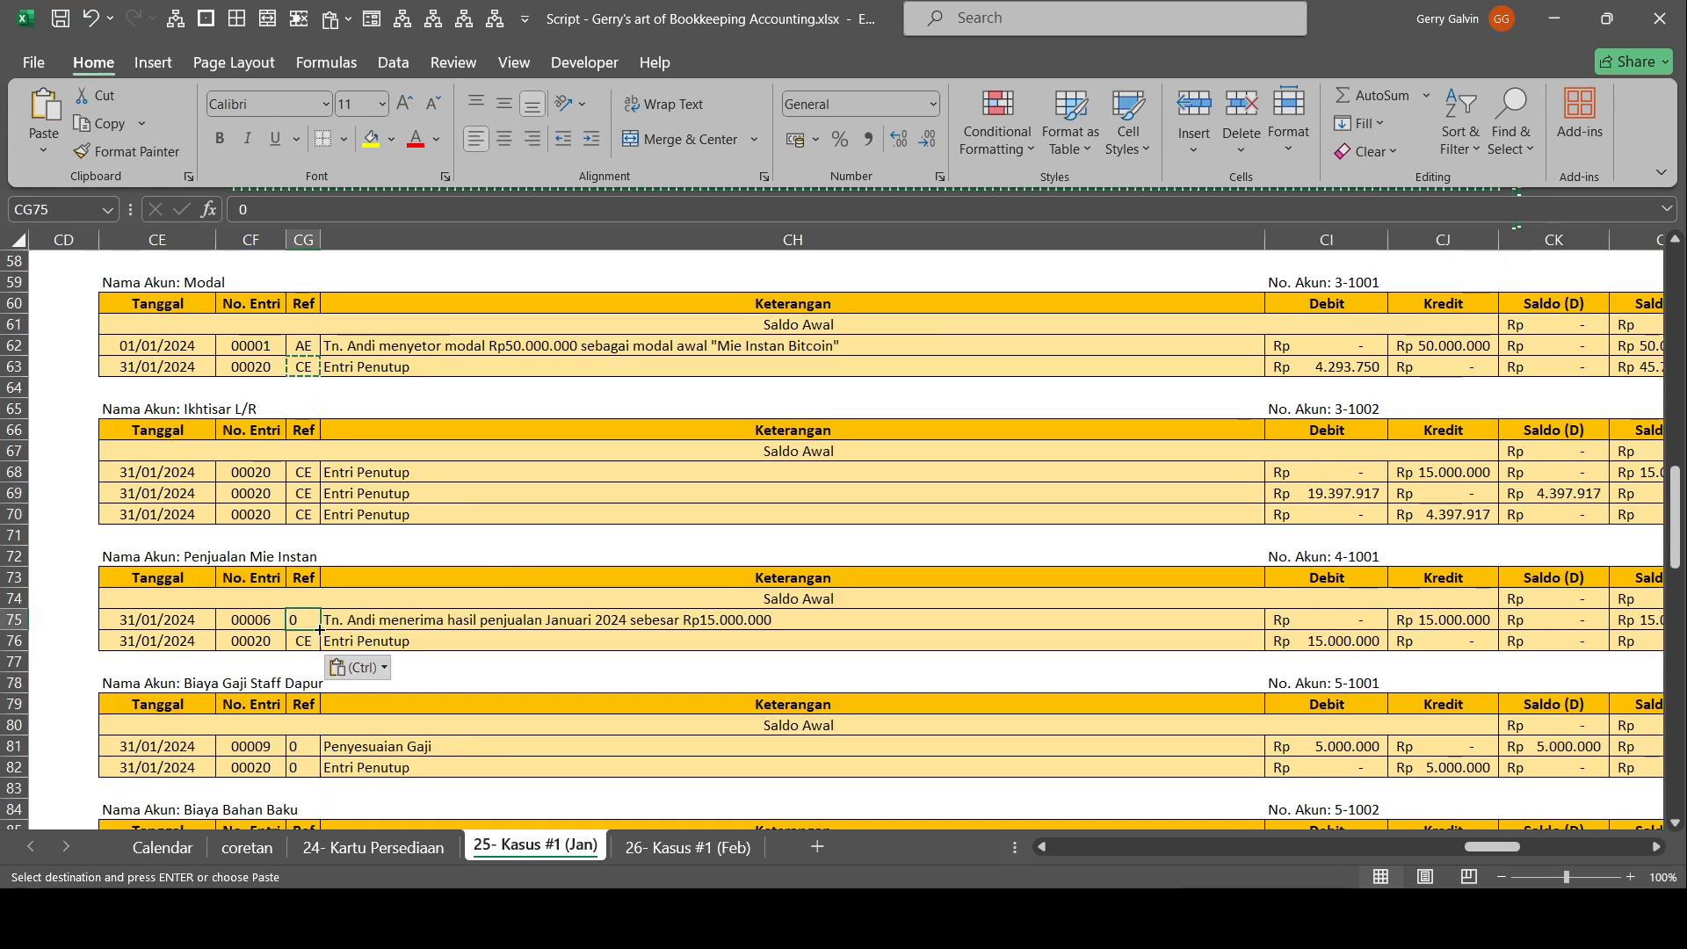
{"action": "type", "text": "JE"}
{"action": "key", "text": "Return"}
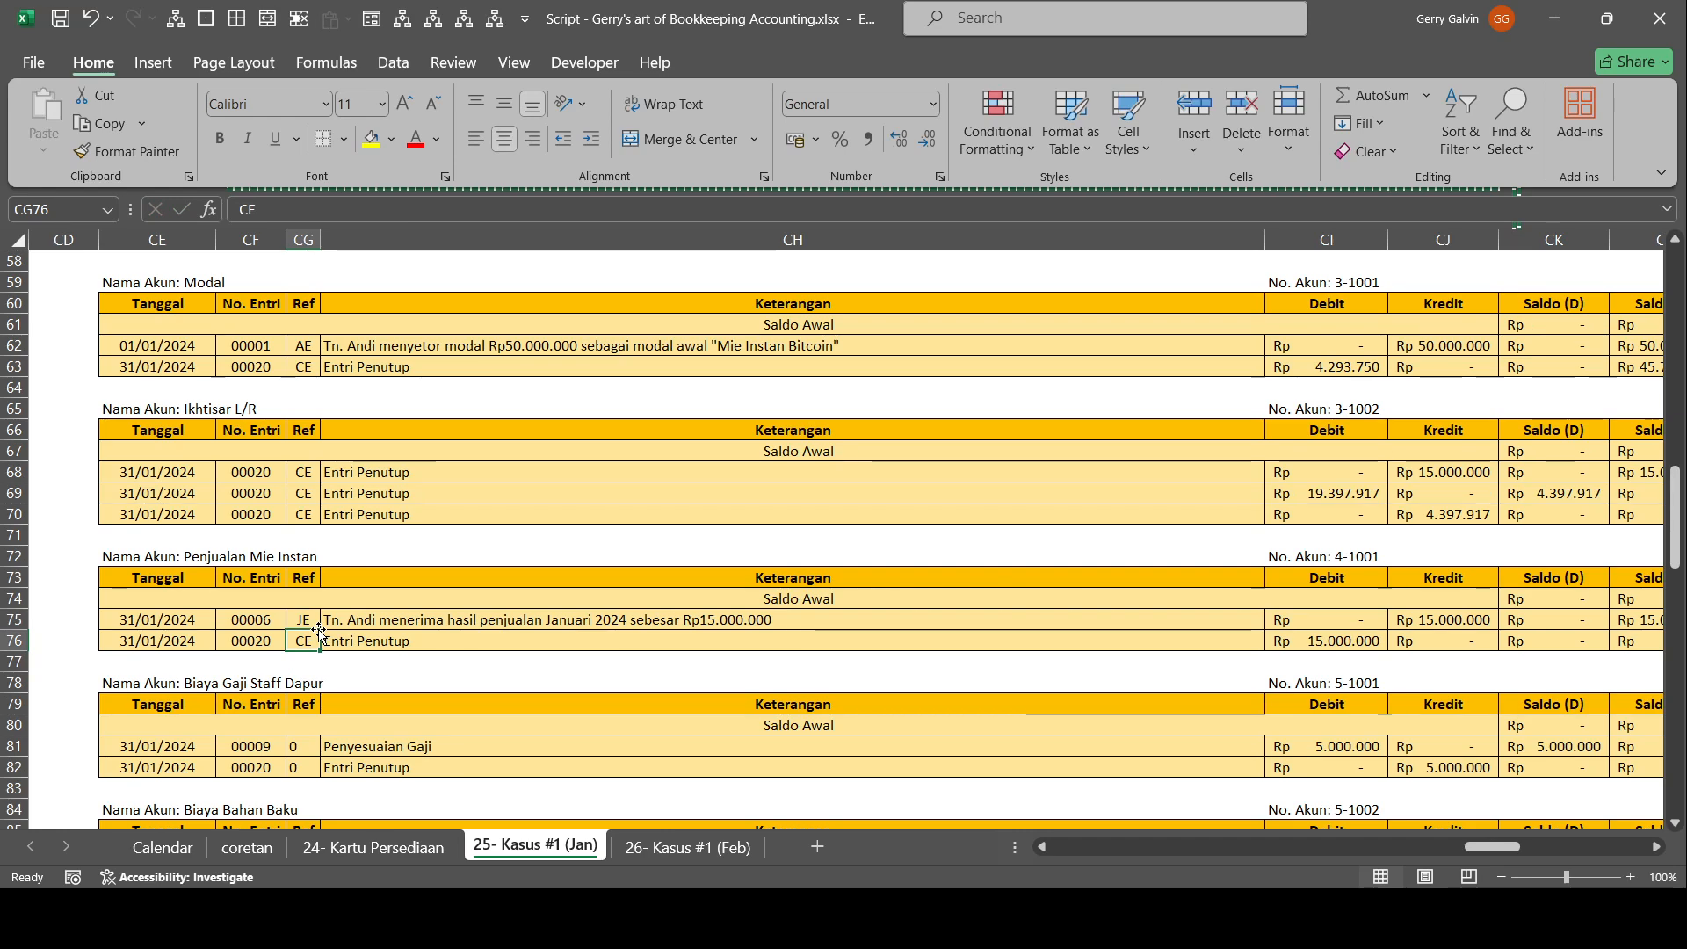
Under Biaya Gaji Staff Dapur, set the Ref of Entri Penutup to CE and Penyesuaian Gaji to AE.
{"action": "key", "text": "ctrl+c"}
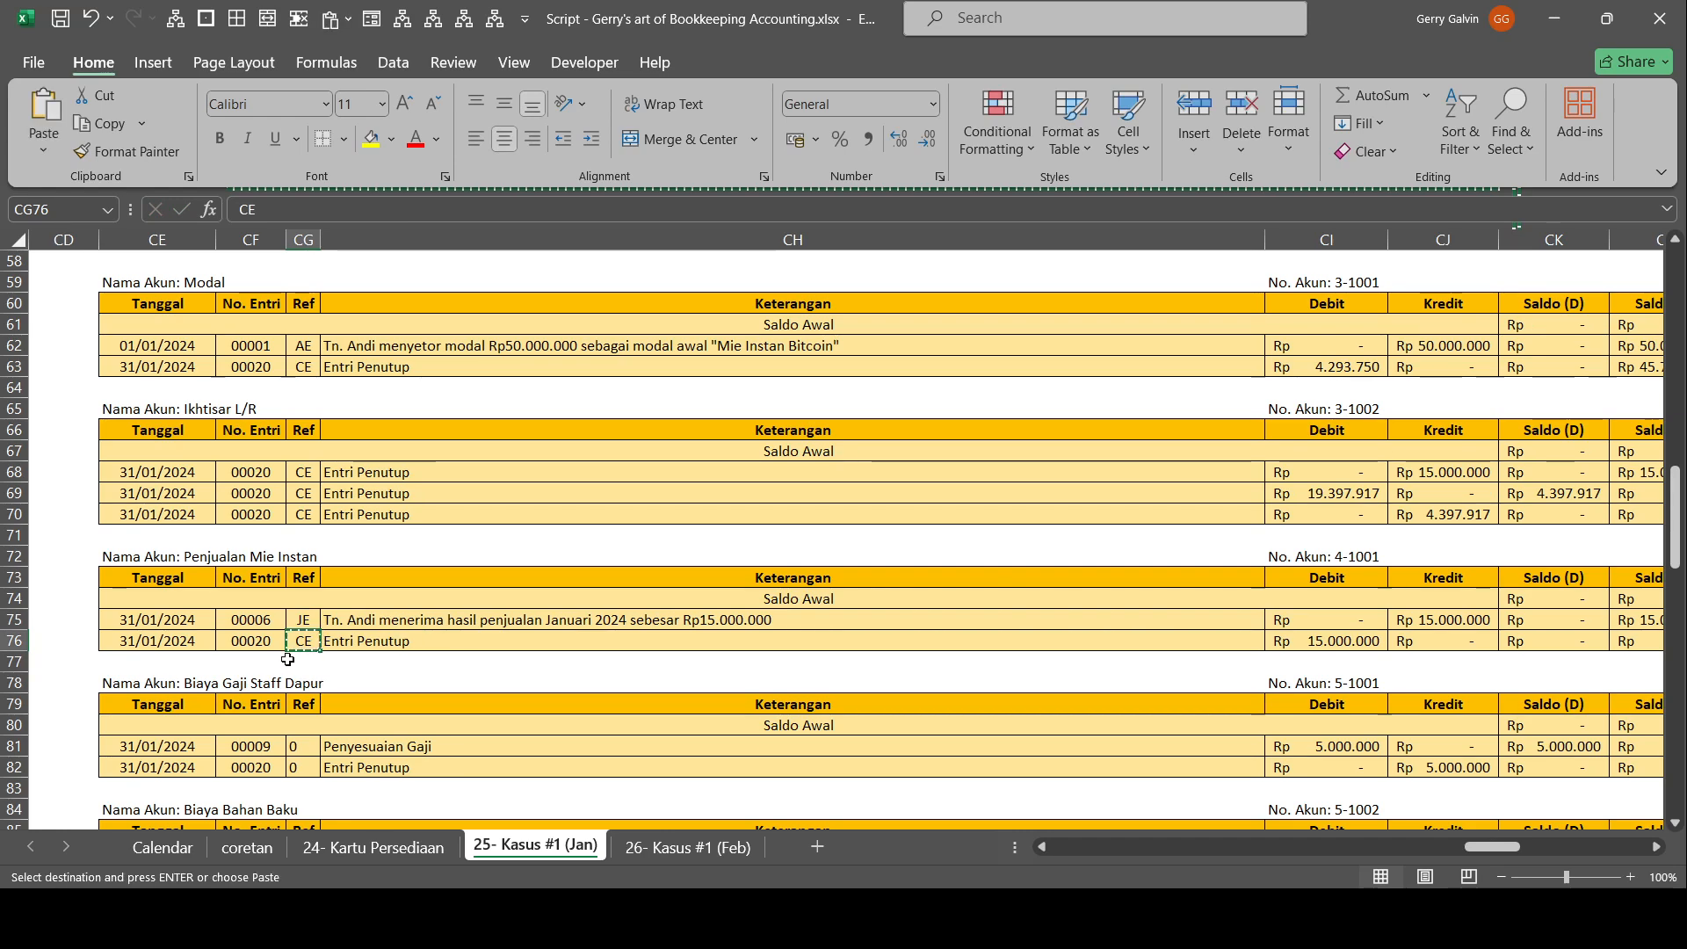
{"action": "scroll", "coordinate": [296, 651], "scroll_direction": "down", "scroll_amount": 1}
{"action": "left_click", "coordinate": [300, 703]}
{"action": "scroll", "coordinate": [302, 703], "scroll_direction": "down", "scroll_amount": 1}
{"action": "scroll", "coordinate": [304, 666], "scroll_direction": "down", "scroll_amount": 2}
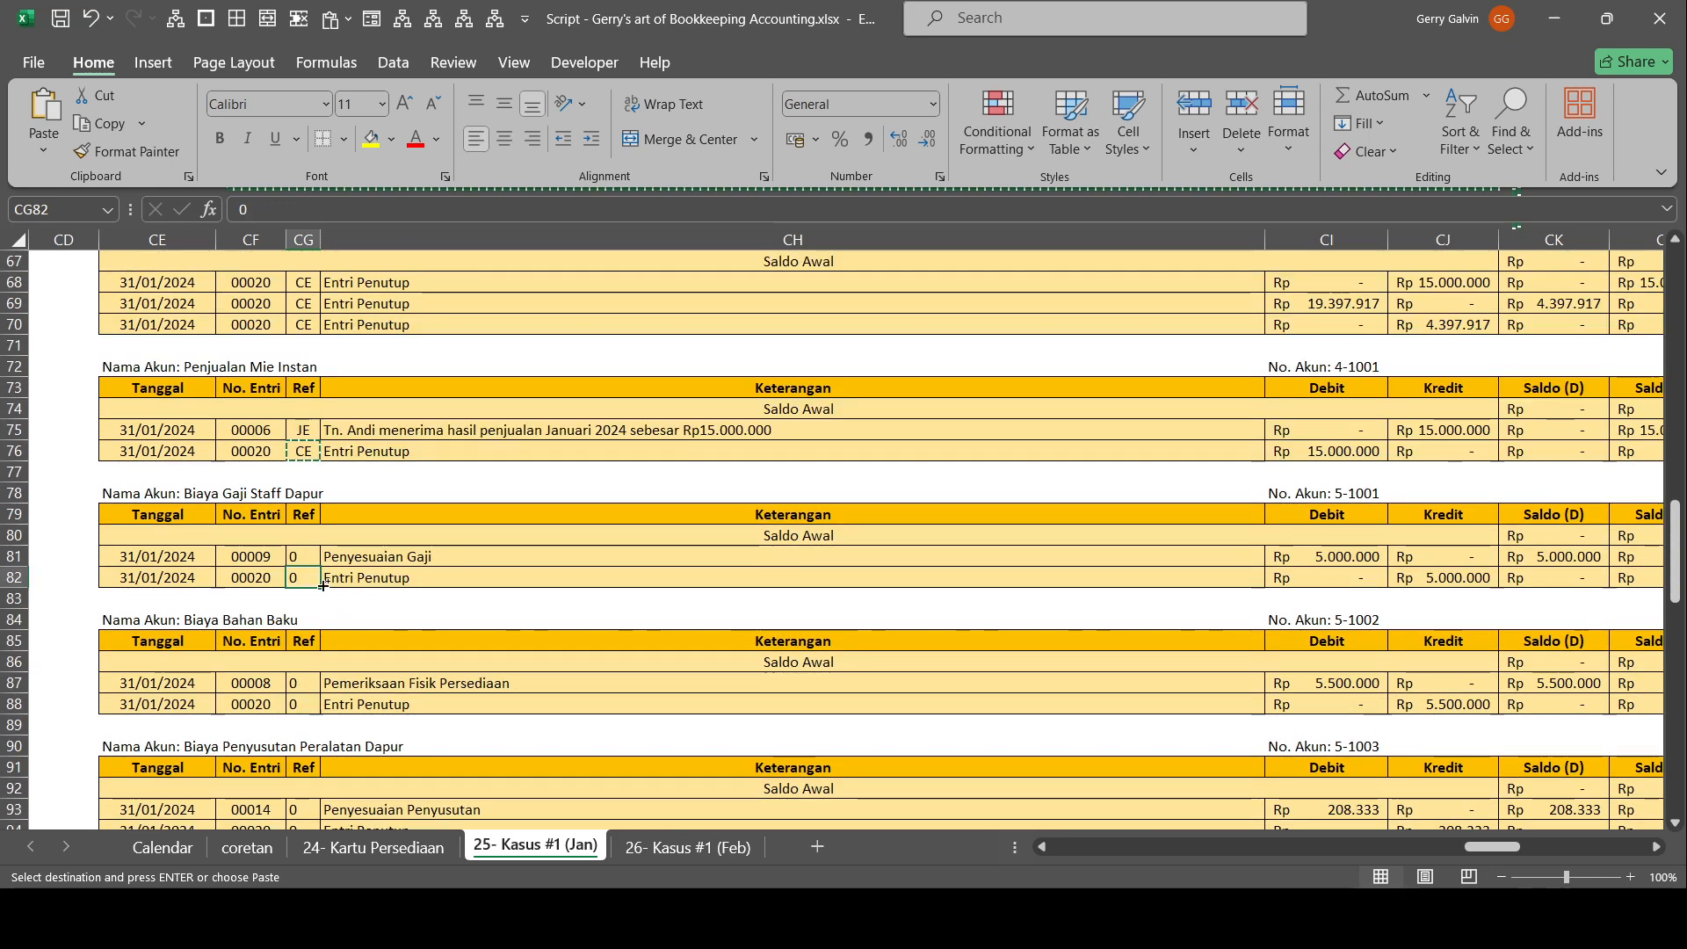
{"action": "key", "text": "ctrl+v"}
{"action": "left_click", "coordinate": [311, 555]}
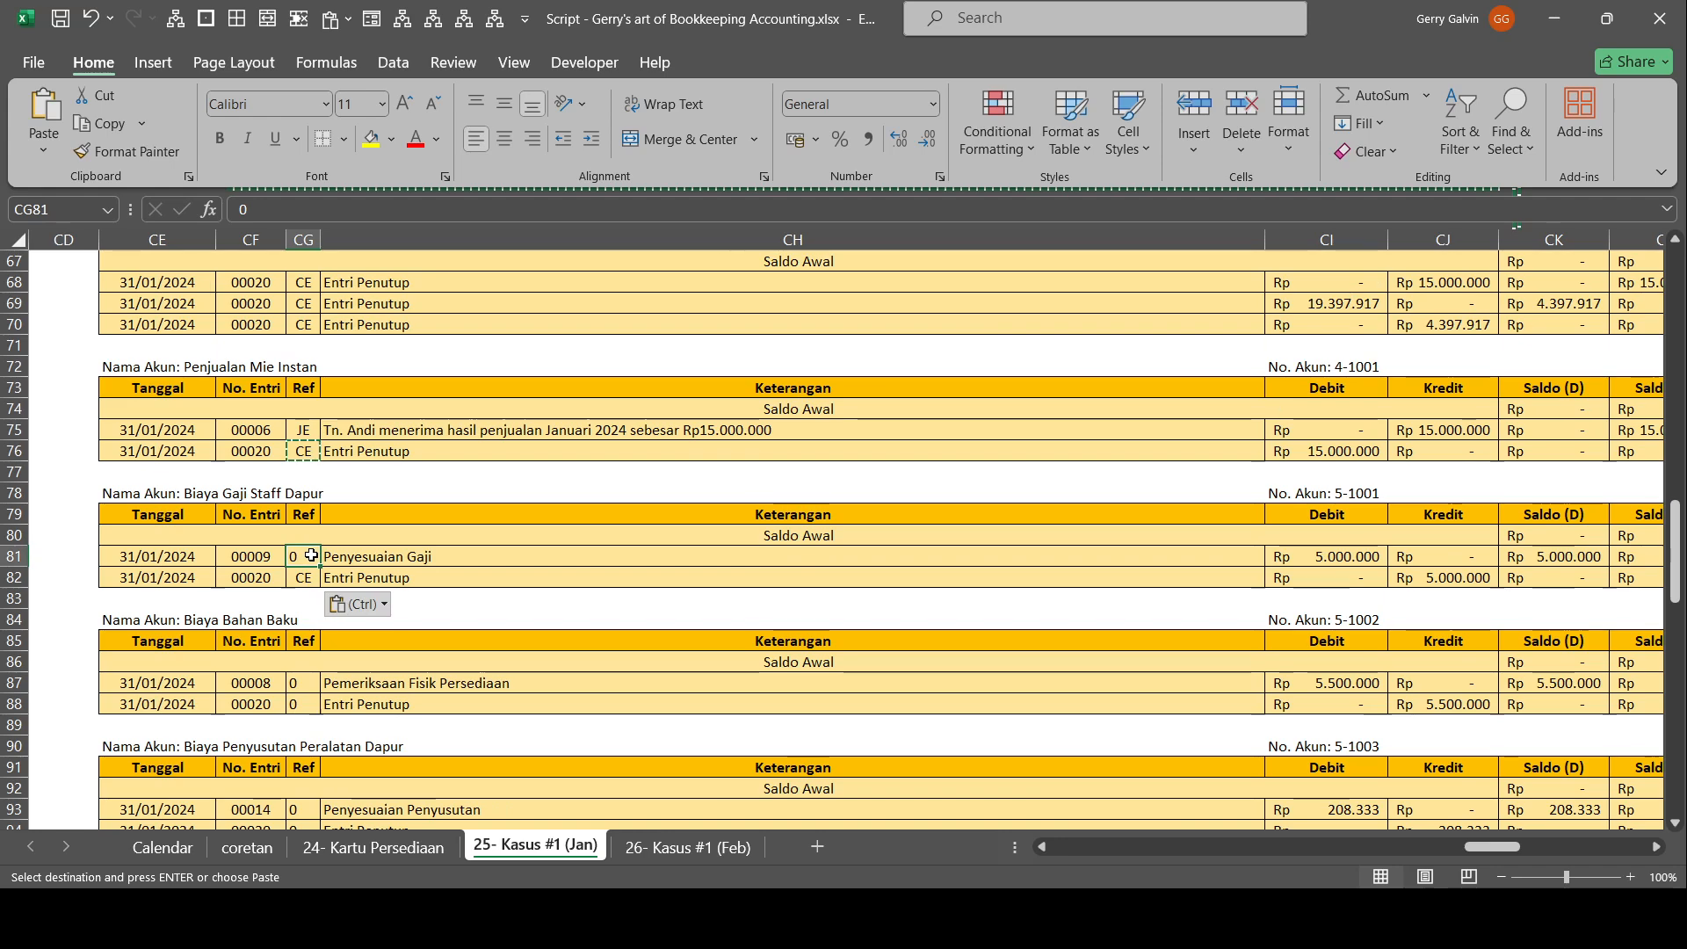
{"action": "type", "text": "AE"}
Copy the AE and CE reference pair to Biaya Bahan Baku, Biaya Penyusutan Peralatan Dapur and Biaya Perlengkapan Dapur.
{"action": "left_click_drag", "start_coordinate": [310, 556], "coordinate": [310, 577]}
{"action": "key", "text": "ctrl+c"}
{"action": "left_click", "coordinate": [308, 684]}
{"action": "key", "text": "ctrl+v"}
{"action": "scroll", "coordinate": [309, 690], "scroll_direction": "down", "scroll_amount": 3}
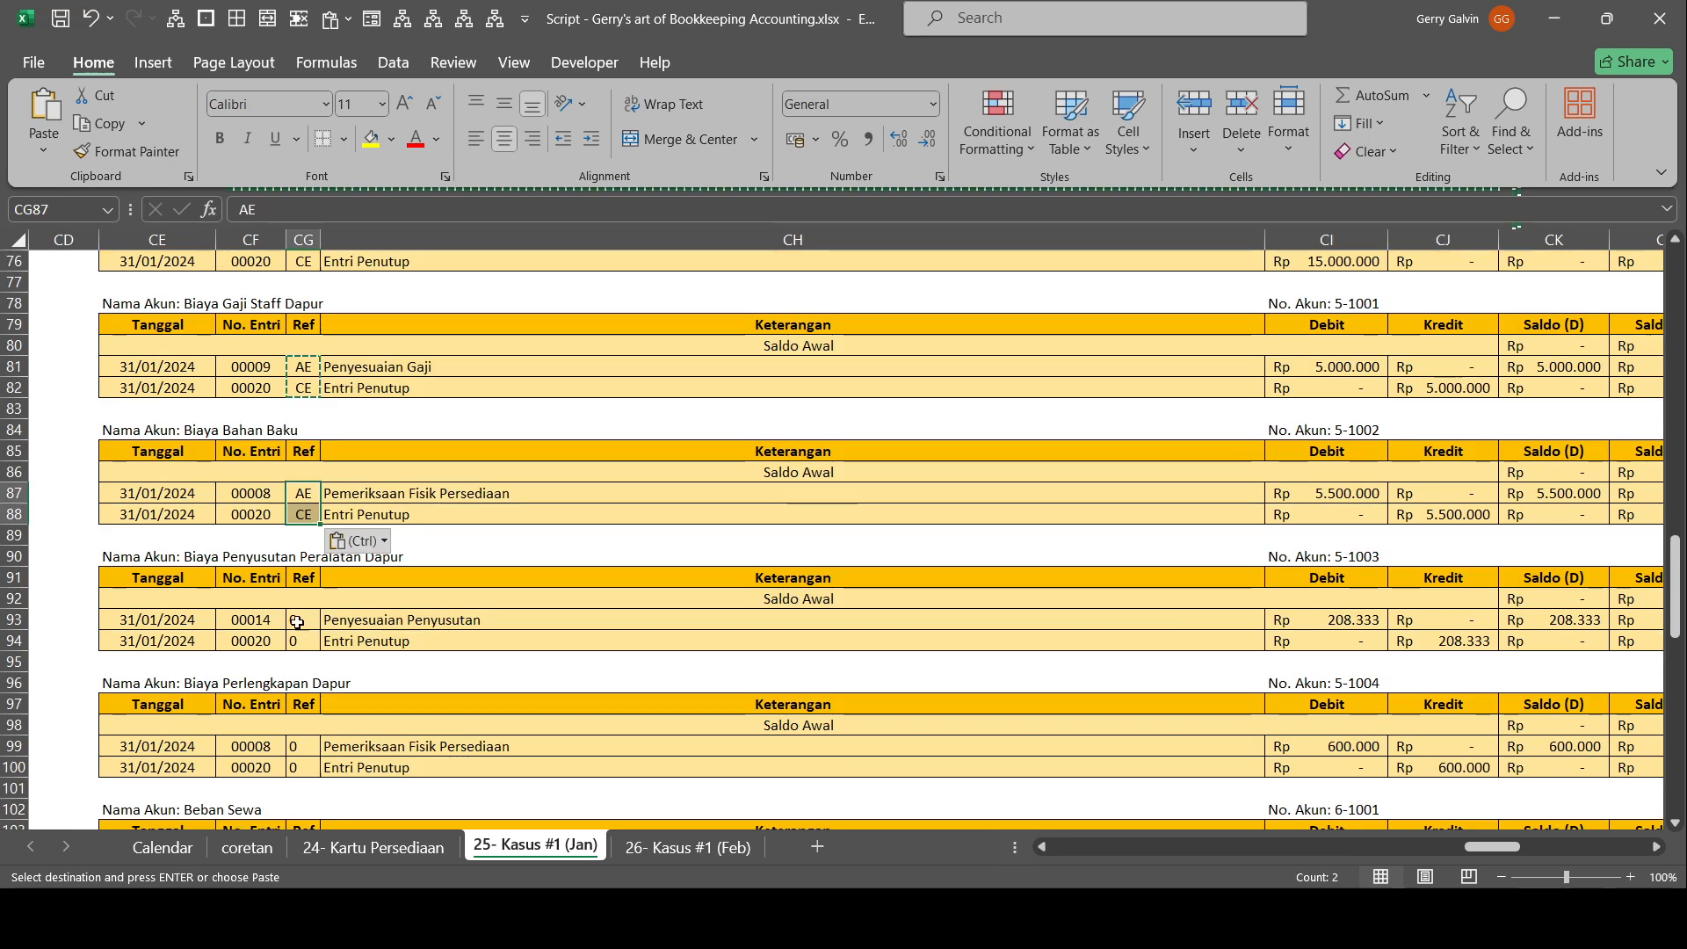
{"action": "left_click", "coordinate": [303, 620]}
{"action": "key", "text": "ctrl+v"}
{"action": "left_click", "coordinate": [304, 746]}
{"action": "key", "text": "ctrl+v"}
Fill the AE and CE references for Beban Sewa, Beban Penyusutan Mesin Kasir, Beban Penyusutan Perabotan and Beban Perlengkapan Bersih".
{"action": "scroll", "coordinate": [306, 657], "scroll_direction": "down", "scroll_amount": 3}
{"action": "left_click", "coordinate": [303, 683]}
{"action": "key", "text": "ctrl+v"}
{"action": "left_click", "coordinate": [303, 809]}
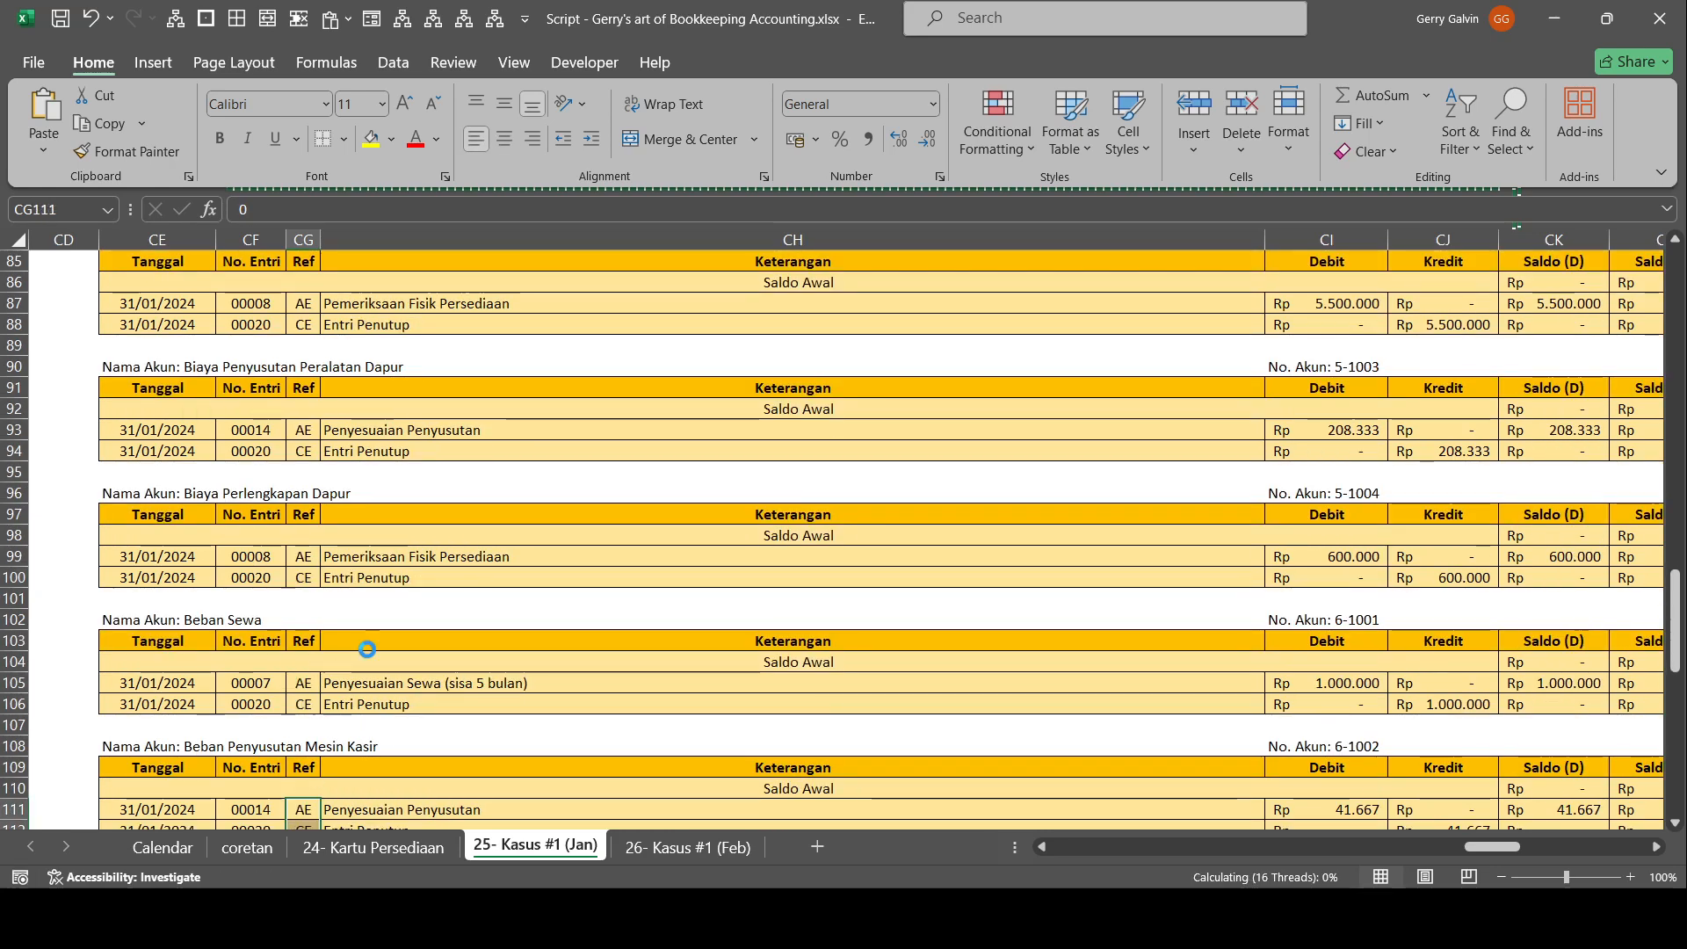
{"action": "key", "text": "ctrl+v"}
{"action": "scroll", "coordinate": [362, 628], "scroll_direction": "down", "scroll_amount": 4}
{"action": "left_click", "coordinate": [304, 682]}
{"action": "key", "text": "ctrl+v"}
{"action": "scroll", "coordinate": [364, 604], "scroll_direction": "down", "scroll_amount": 3}
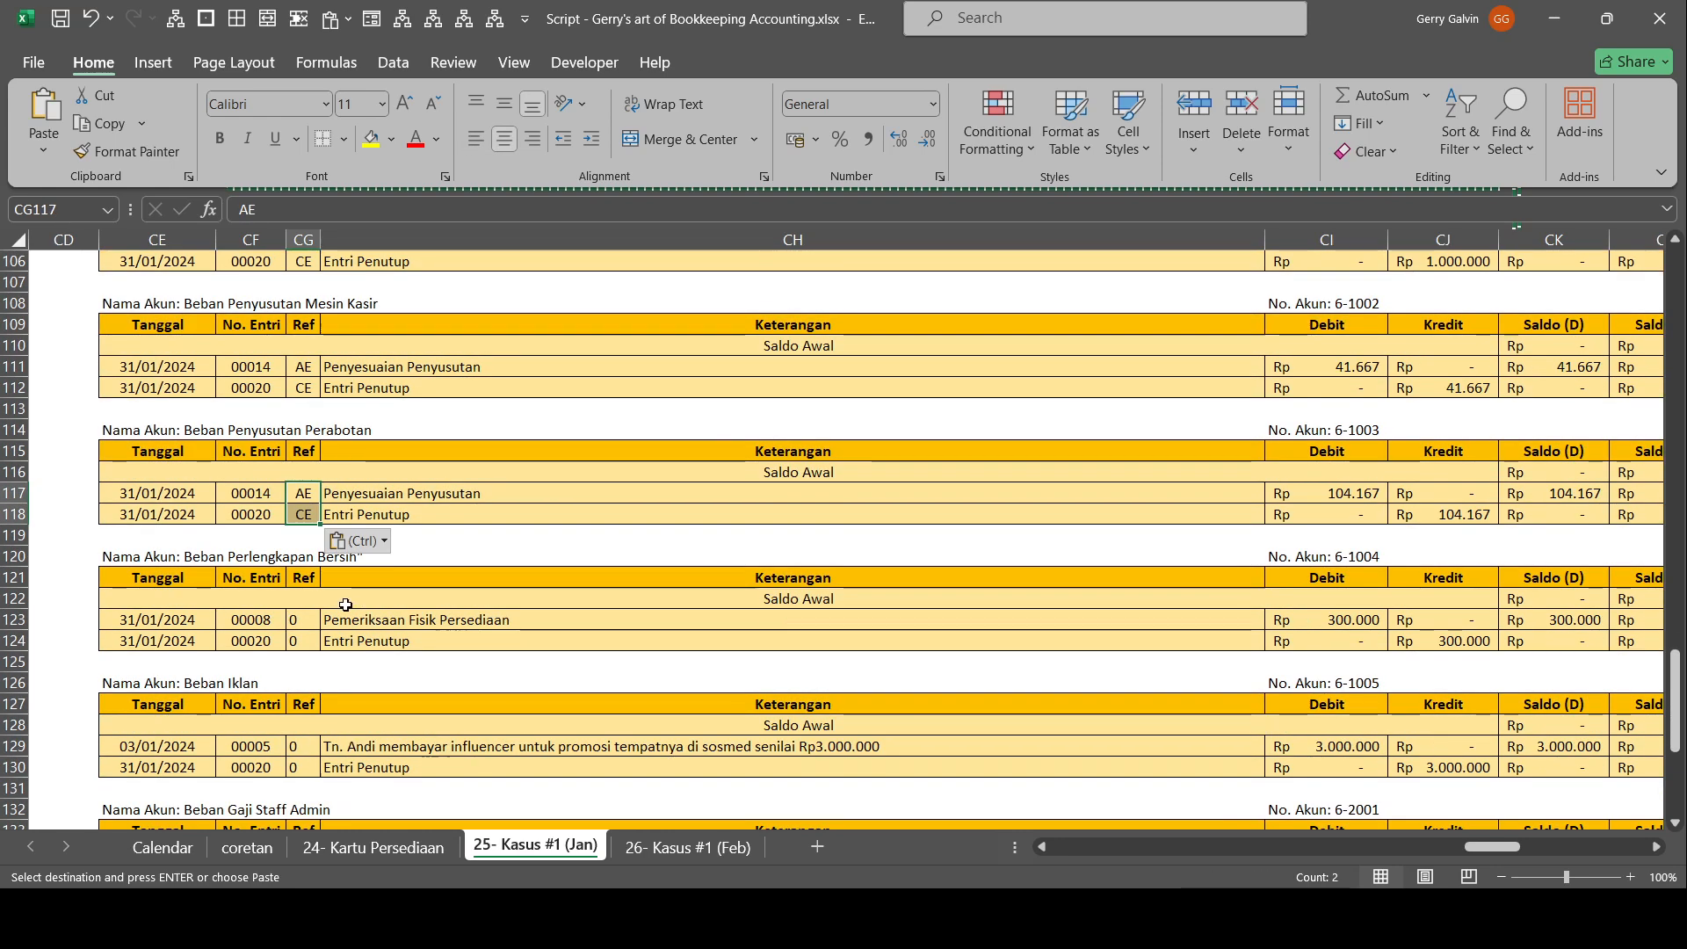
{"action": "left_click", "coordinate": [309, 621]}
{"action": "key", "text": "ctrl+v"}
Under Beban Iklan, set the Ref of the influencer payment to JE and the Entri Penutup row to CE.
{"action": "scroll", "coordinate": [337, 623], "scroll_direction": "down", "scroll_amount": 2}
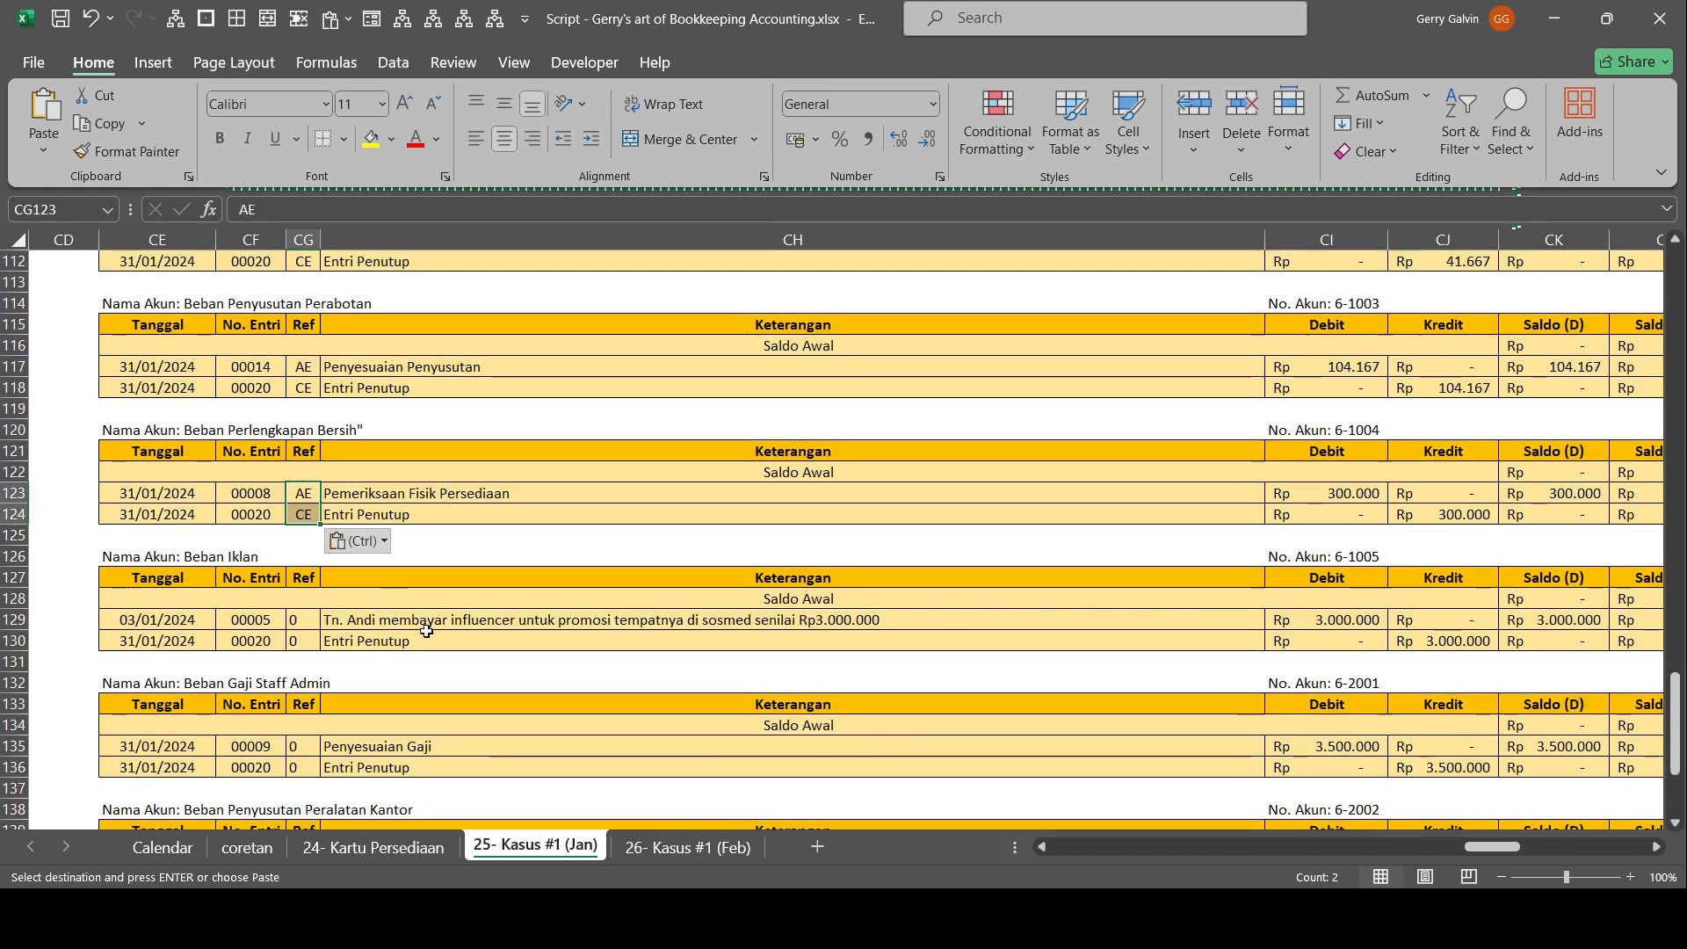
{"action": "left_click", "coordinate": [299, 622]}
{"action": "key", "text": "ctrl+v"}
{"action": "type", "text": "JE"}
{"action": "left_click", "coordinate": [364, 639]}
Copy the AE and CE references to Beban Gaji Staff Admin, Beban Penyusutan Peralatan Kantor and Beban Perlengkapan Kantor.
{"action": "left_click_drag", "start_coordinate": [303, 493], "coordinate": [303, 514]}
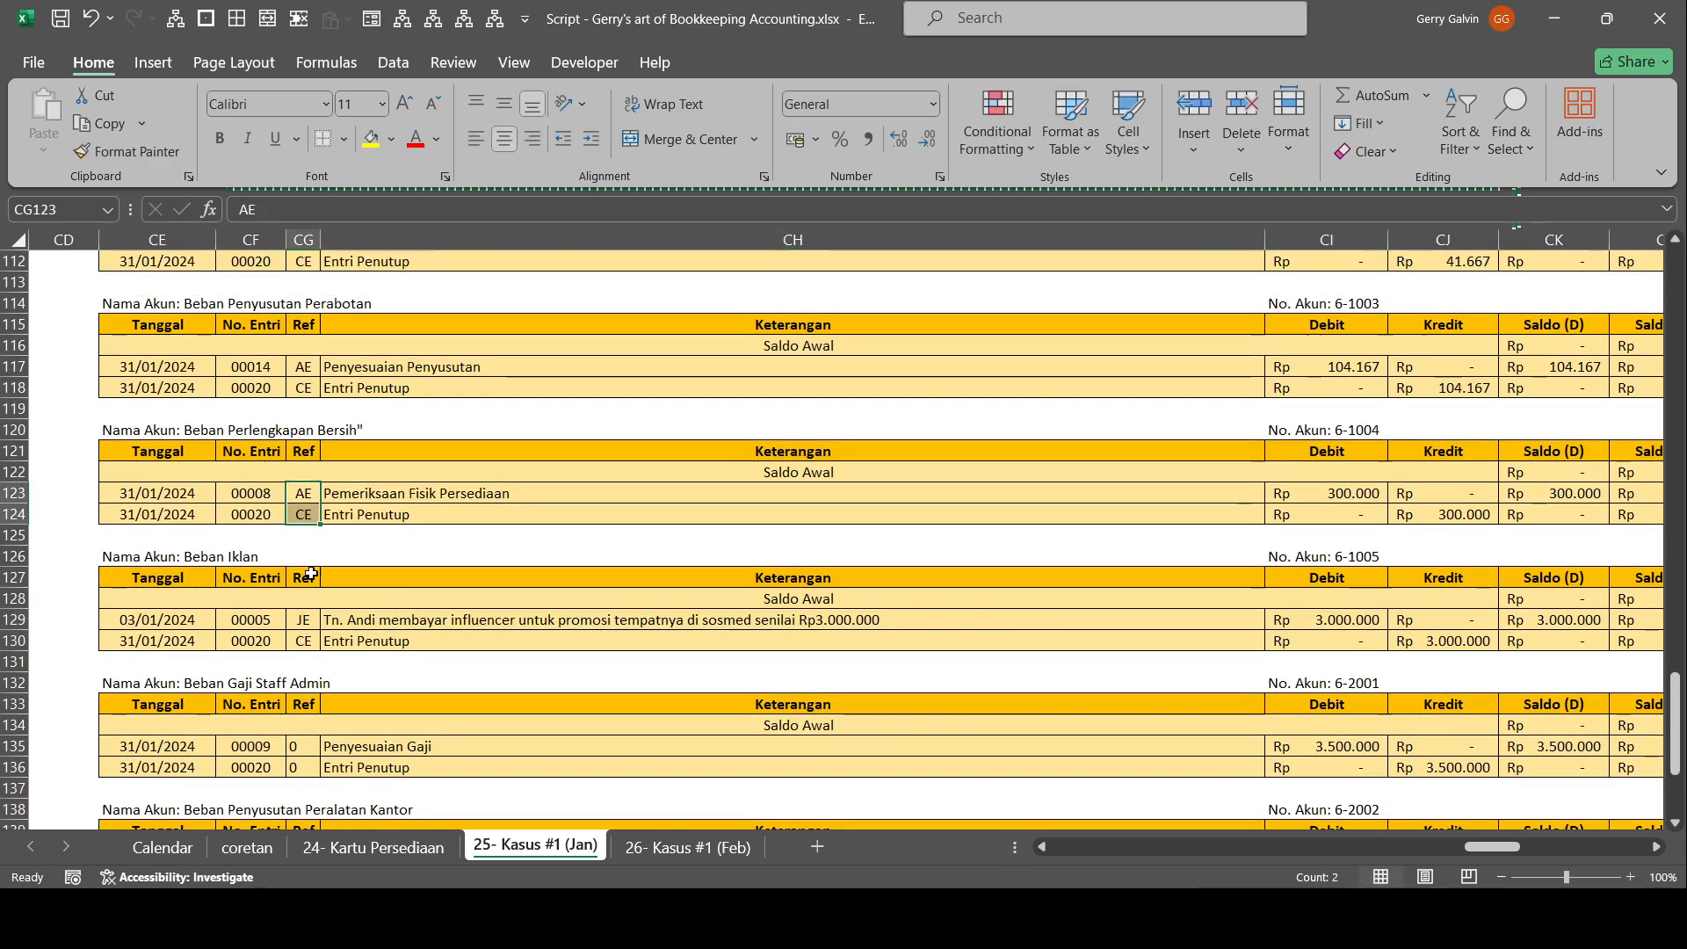
{"action": "key", "text": "ctrl+c"}
{"action": "left_click", "coordinate": [303, 746]}
{"action": "key", "text": "ctrl+v"}
{"action": "scroll", "coordinate": [308, 657], "scroll_direction": "down", "scroll_amount": 3}
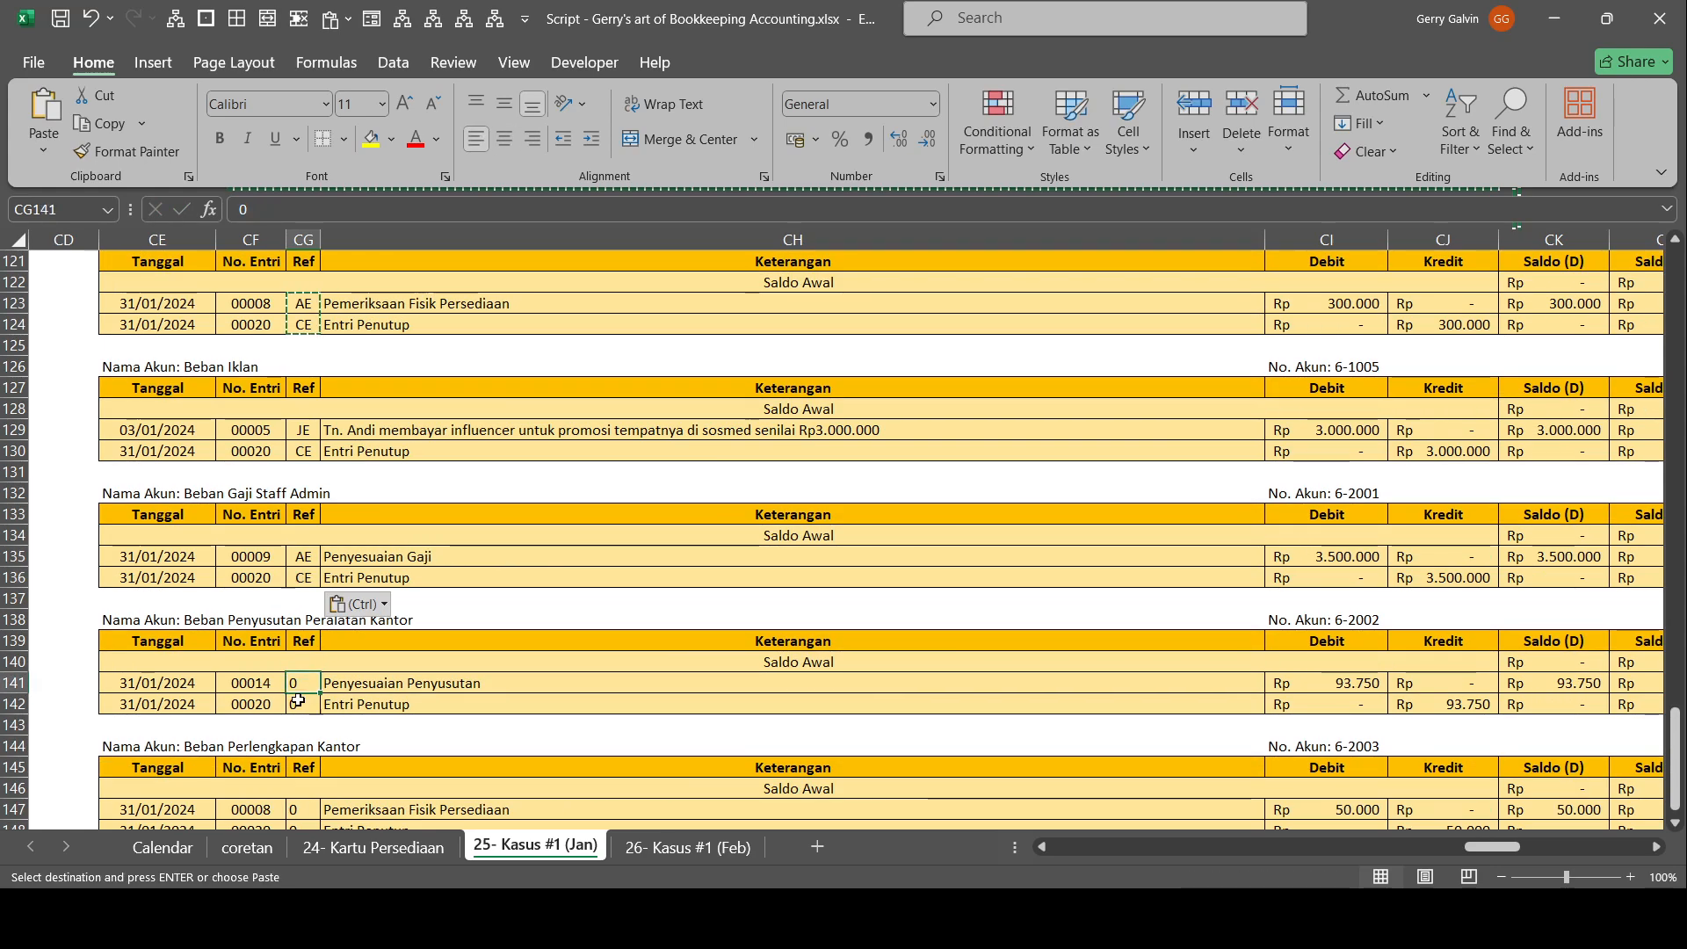
{"action": "left_click", "coordinate": [303, 683]}
{"action": "key", "text": "ctrl+v"}
{"action": "left_click", "coordinate": [303, 809]}
{"action": "scroll", "coordinate": [352, 581], "scroll_direction": "down", "scroll_amount": 6}
{"action": "key", "text": "ctrl+v"}
Check the post-closing Neraca Saldo balances and its debit and credit totals.
{"action": "scroll", "coordinate": [353, 581], "scroll_direction": "up", "scroll_amount": 20}
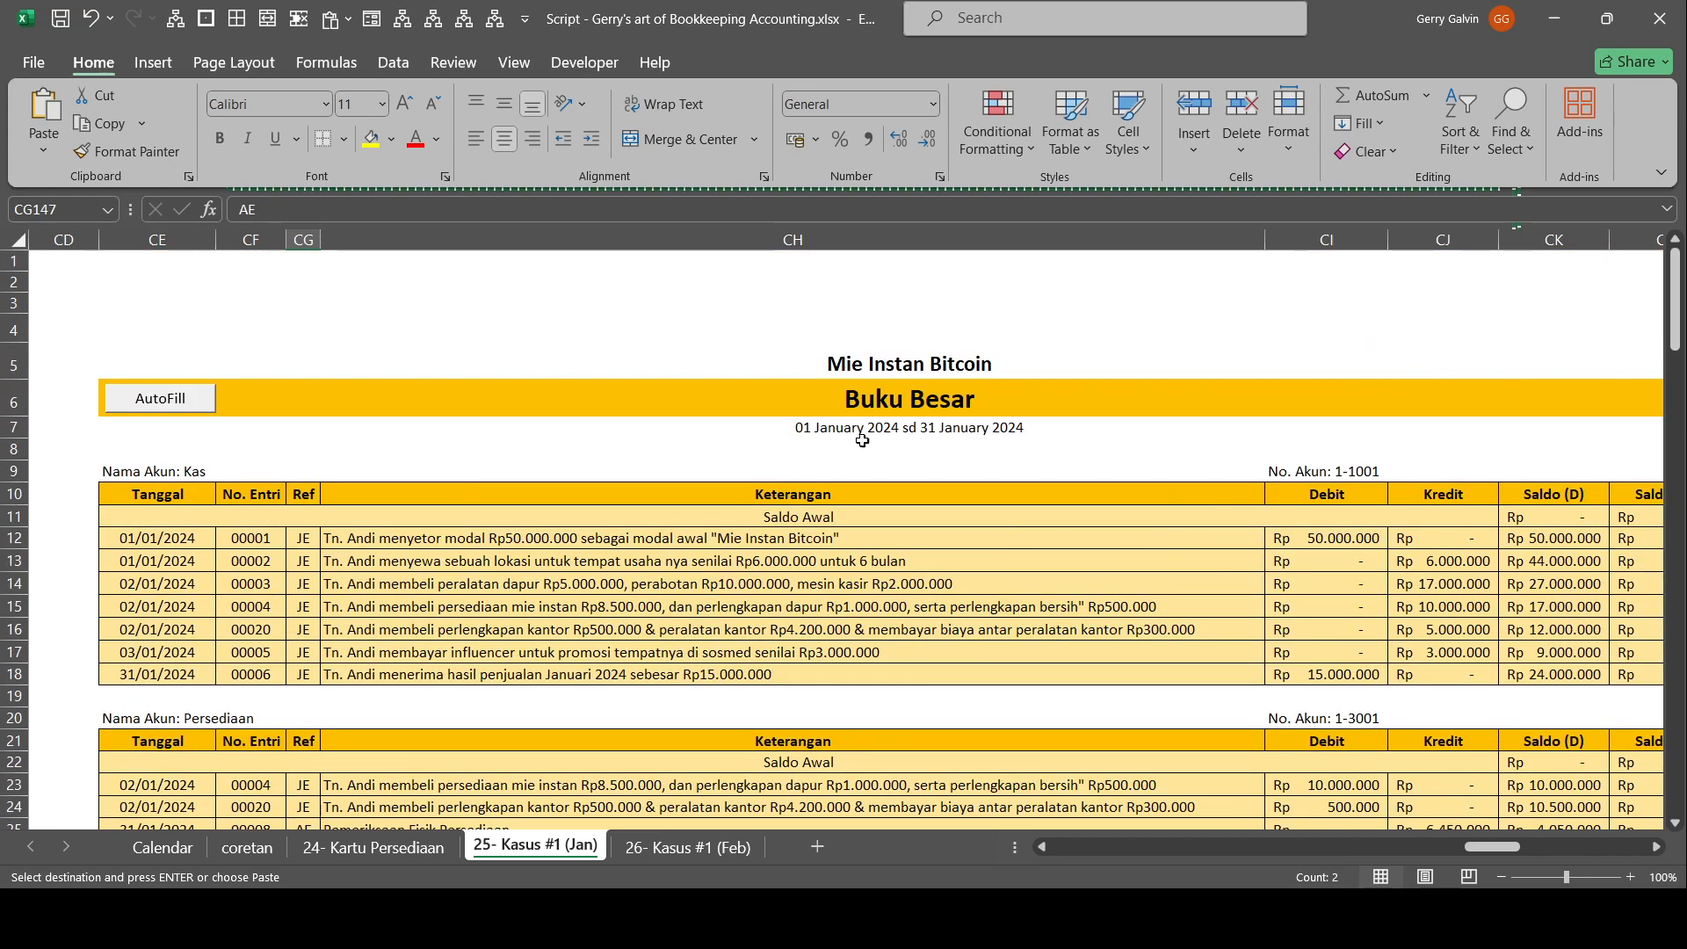
{"action": "left_click_drag", "start_coordinate": [824, 539], "coordinate": [1586, 587]}
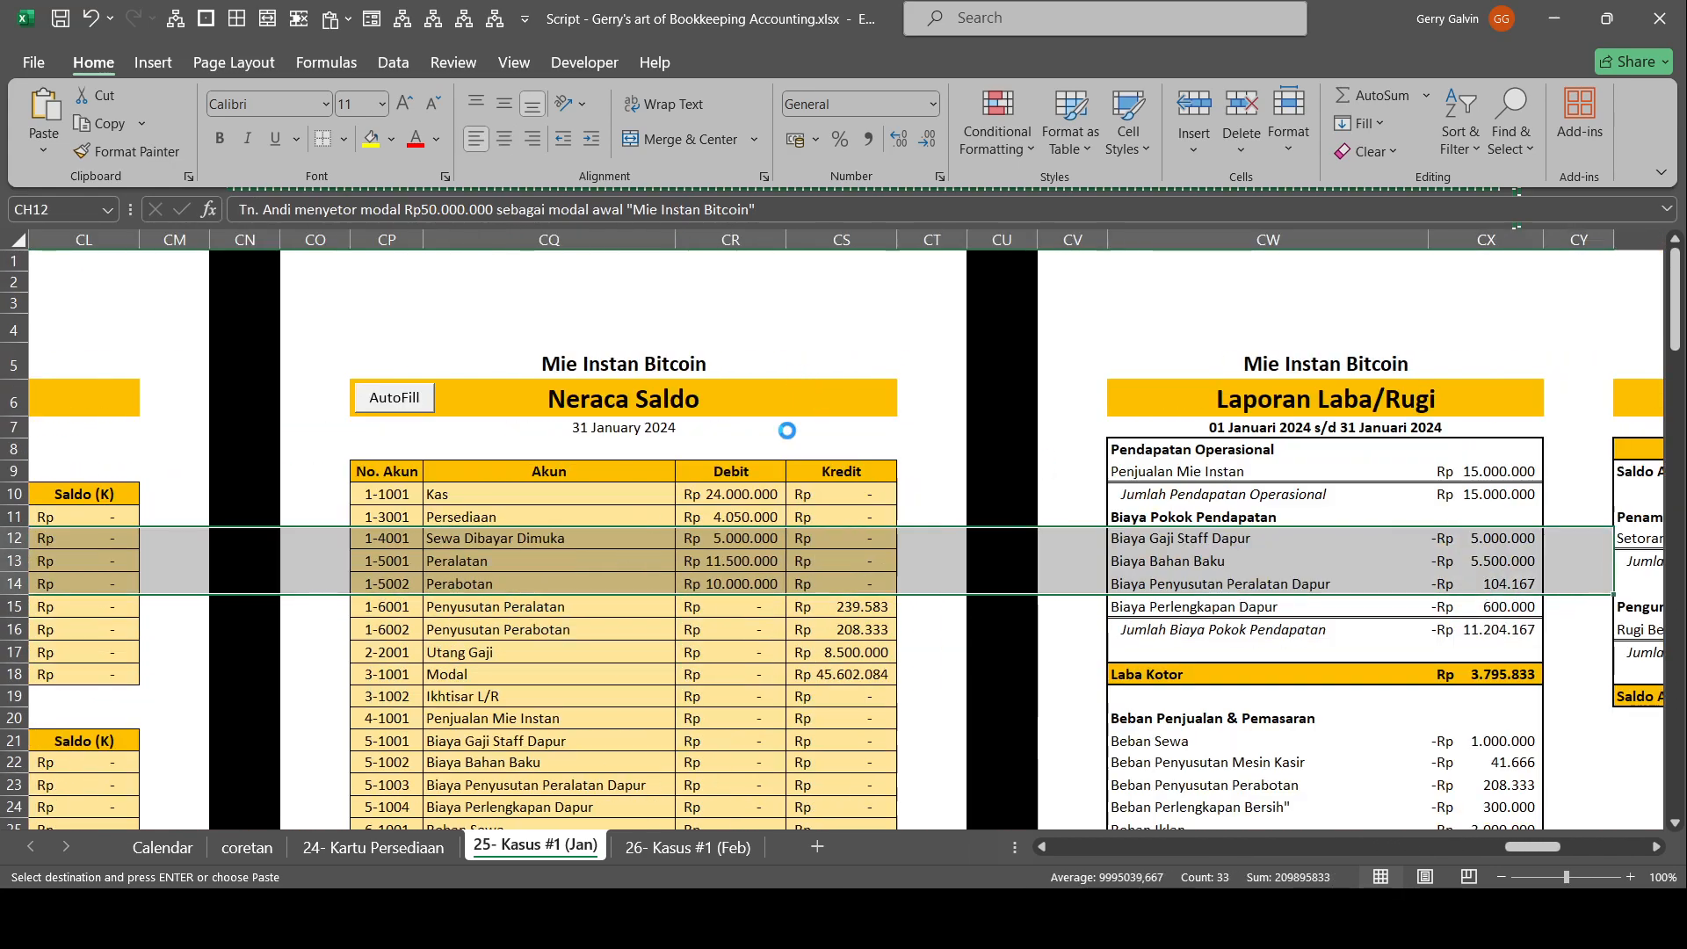
{"action": "key", "text": "Escape"}
{"action": "scroll", "coordinate": [800, 552], "scroll_direction": "down", "scroll_amount": 4}
{"action": "left_click", "coordinate": [848, 739]}
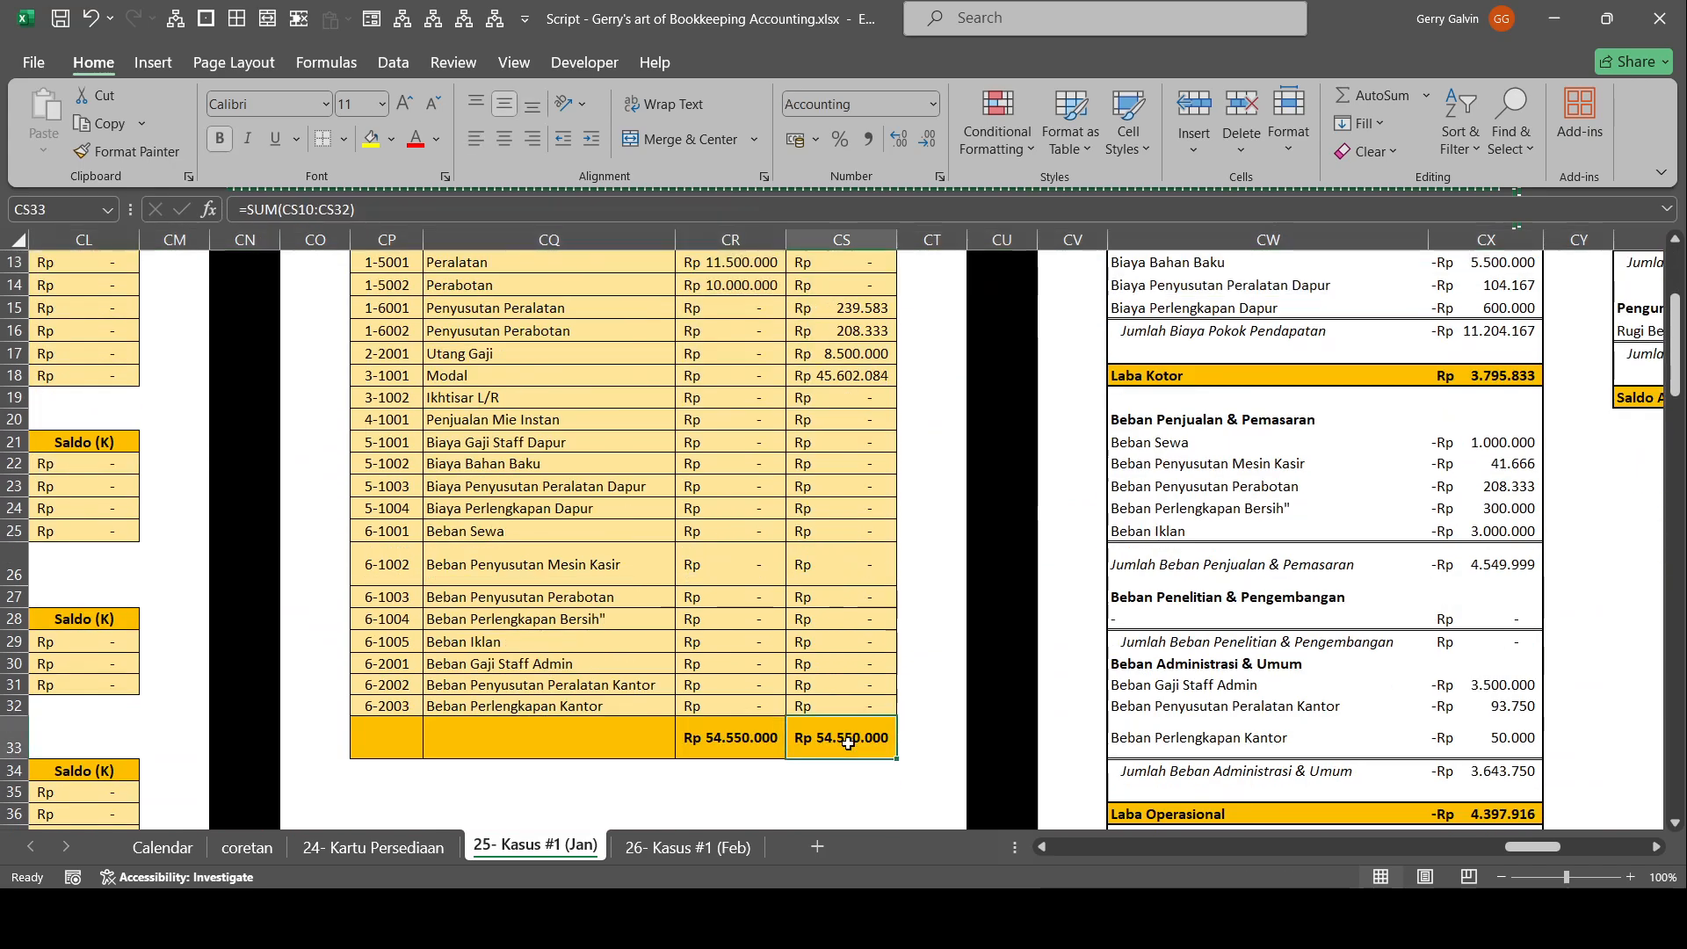
{"action": "scroll", "coordinate": [905, 571], "scroll_direction": "up", "scroll_amount": 4}
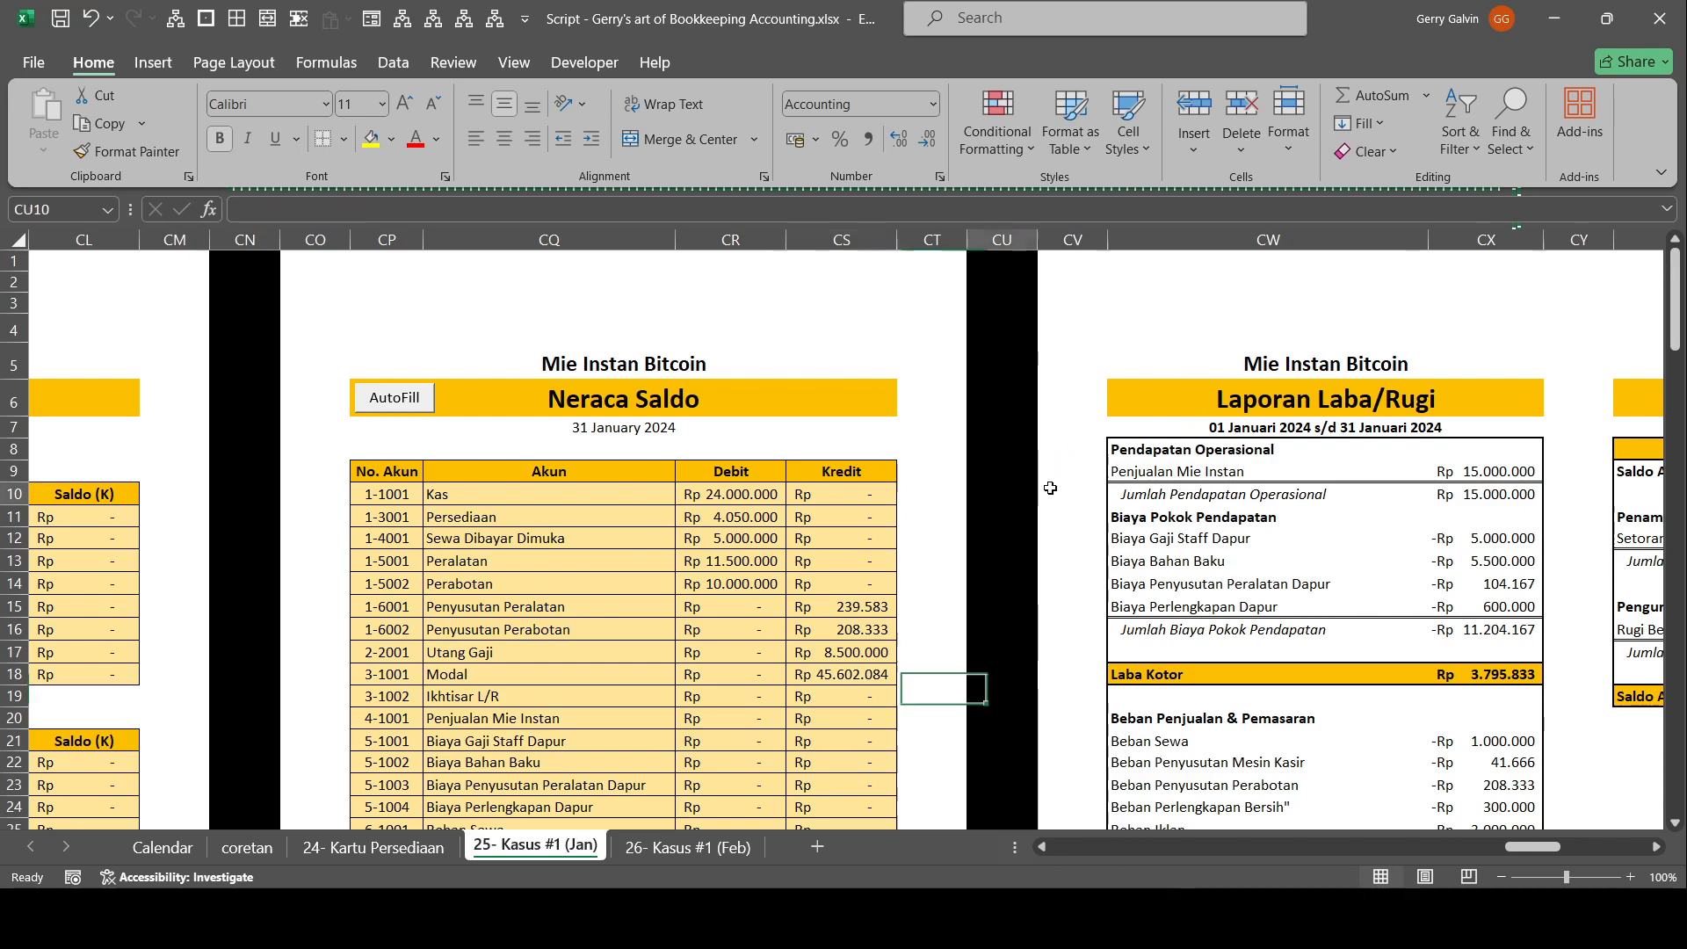
Review the Laporan Laba/Rugi, Perubahan Ekuitas, Posisi Keuangan and Arus Kas statements beside the post-closing Neraca Saldo.
{"action": "left_click_drag", "start_coordinate": [977, 485], "coordinate": [1622, 501]}
{"action": "left_click_drag", "start_coordinate": [916, 324], "coordinate": [12, 284]}
{"action": "left_click_drag", "start_coordinate": [945, 560], "coordinate": [1677, 606]}
{"action": "left_click_drag", "start_coordinate": [1459, 473], "coordinate": [1415, 492]}
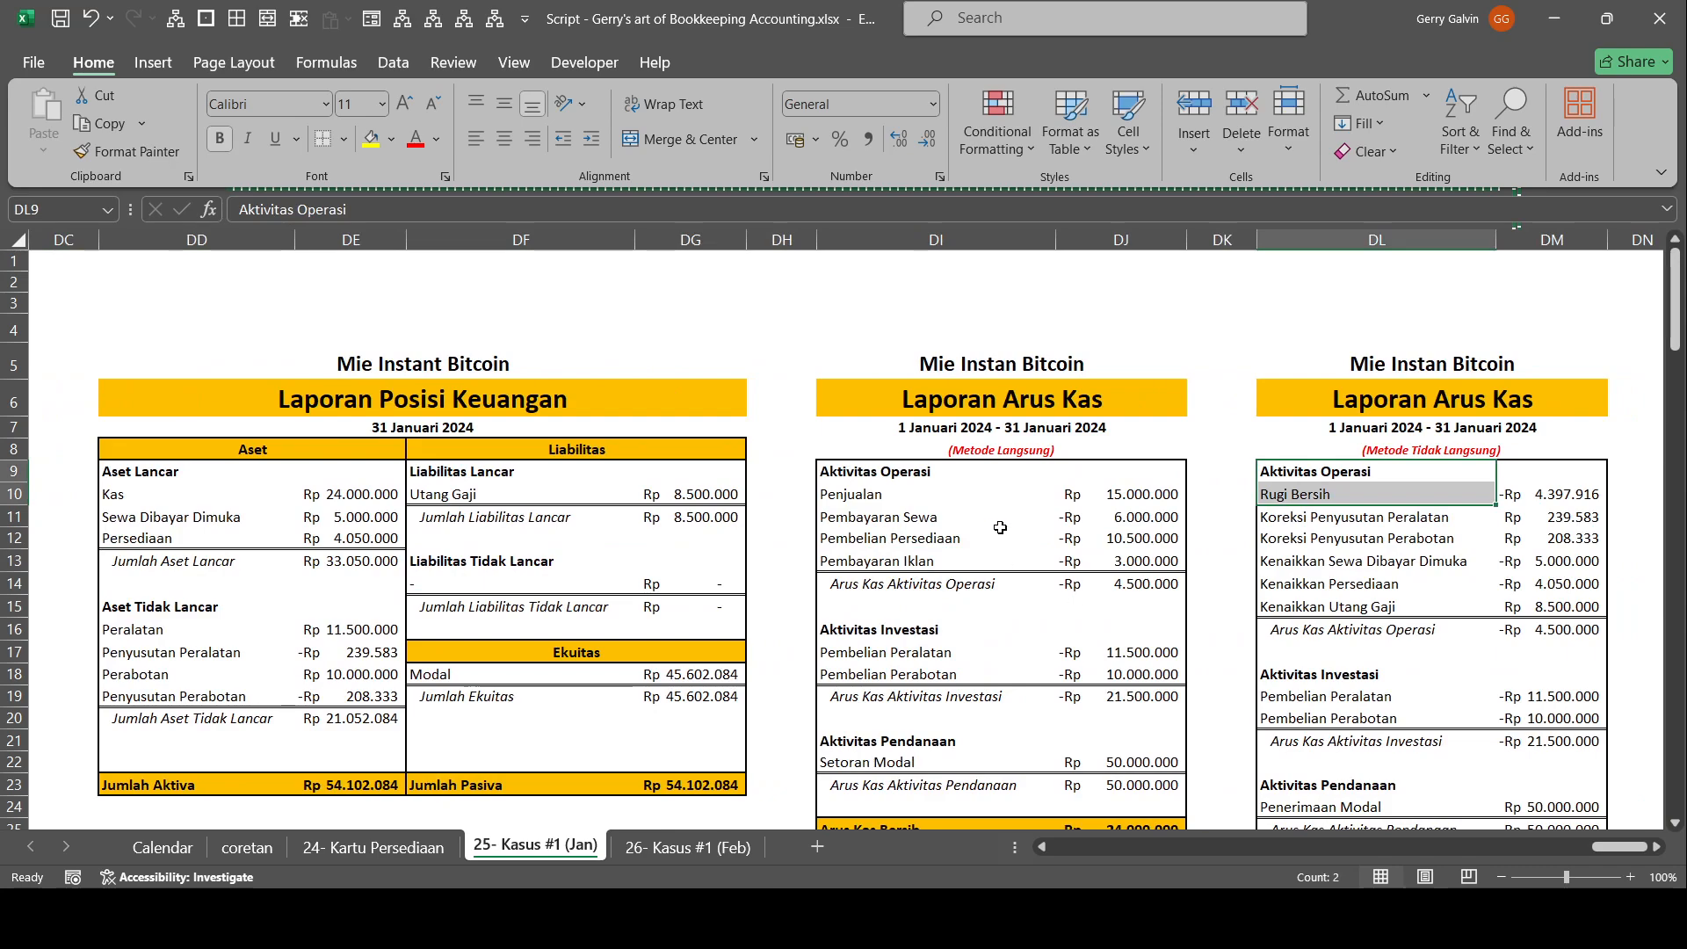
{"action": "left_click_drag", "start_coordinate": [1222, 552], "coordinate": [18, 497]}
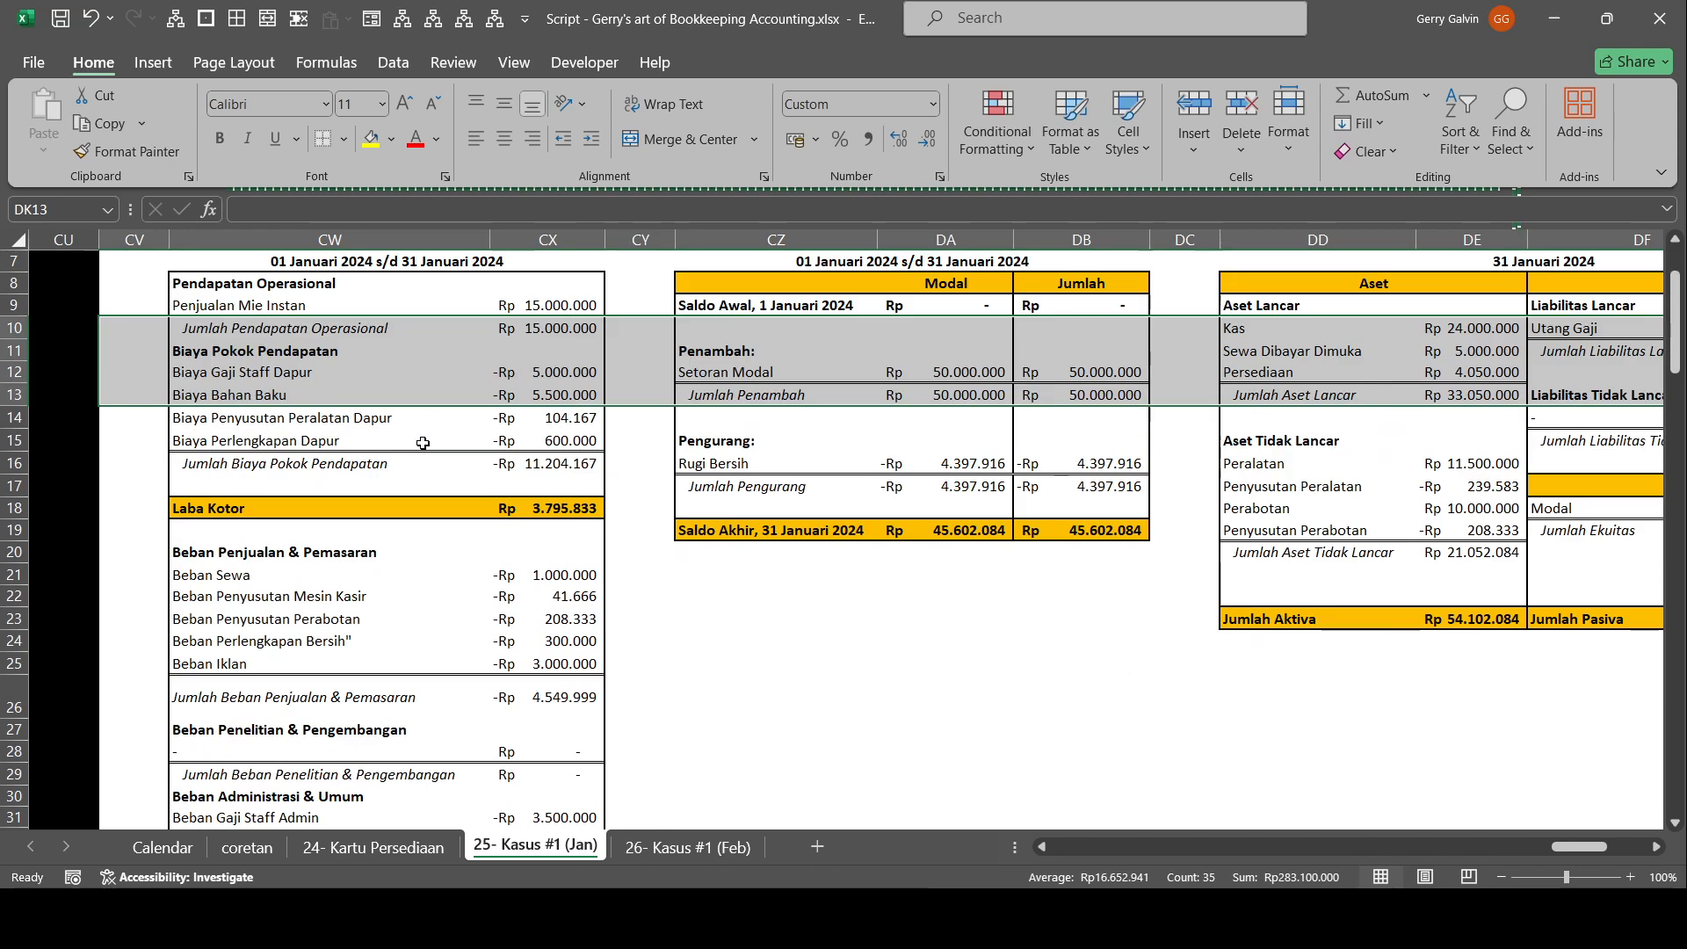
{"action": "left_click_drag", "start_coordinate": [726, 538], "coordinate": [14, 561]}
{"action": "scroll", "coordinate": [1212, 556], "scroll_direction": "down", "scroll_amount": 2}
{"action": "scroll", "coordinate": [553, 400], "scroll_direction": "up", "scroll_amount": 2}
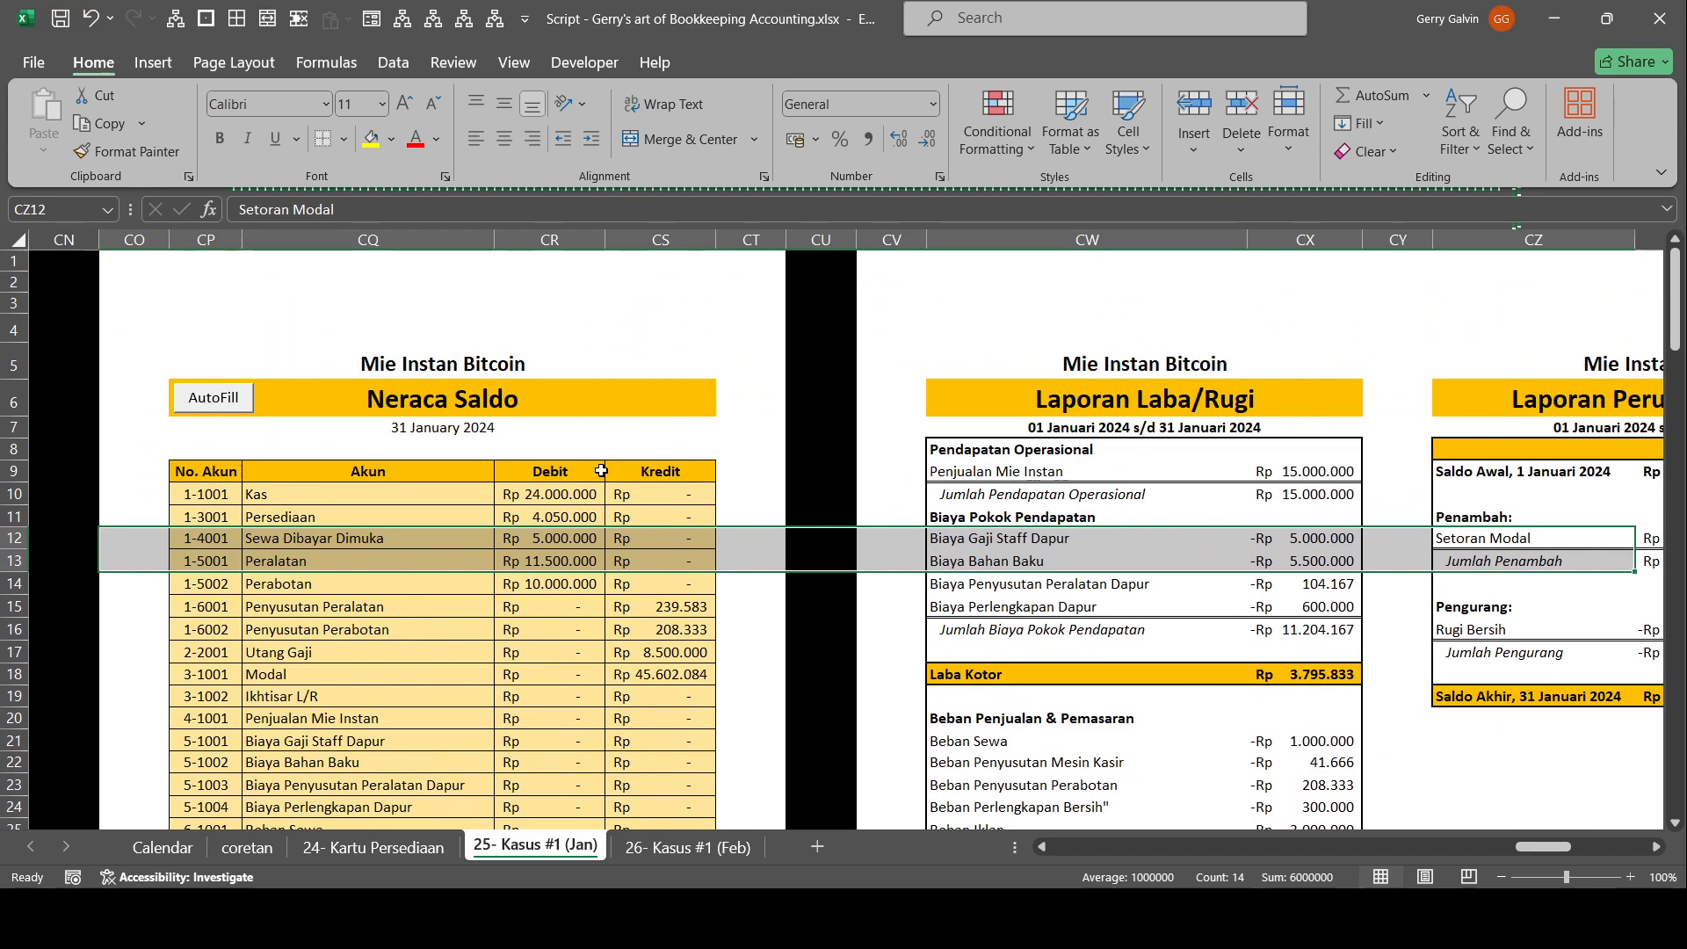
Hide columns BT to CU to bring the pre-closing Neraca Saldo beside Laporan Laba/Rugi, and check its account balances and totals.
{"action": "left_click_drag", "start_coordinate": [830, 240], "coordinate": [681, 243]}
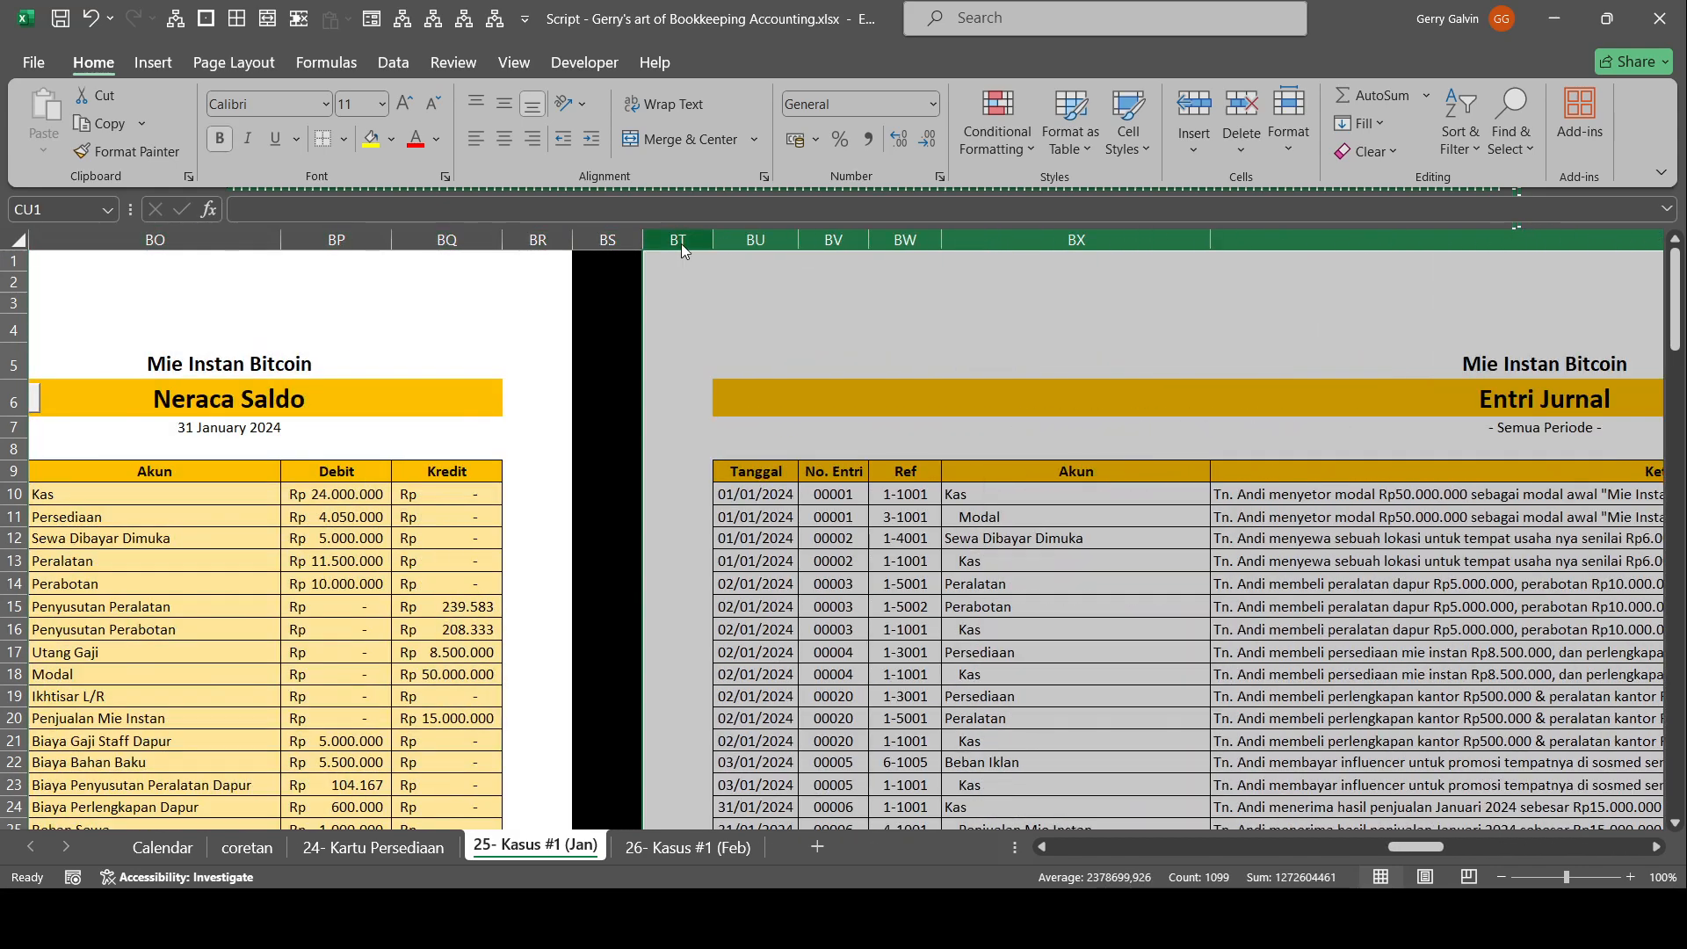
{"action": "key", "text": "ctrl+0"}
{"action": "left_click_drag", "start_coordinate": [1000, 537], "coordinate": [7, 531]}
{"action": "scroll", "coordinate": [996, 575], "scroll_direction": "down", "scroll_amount": 3}
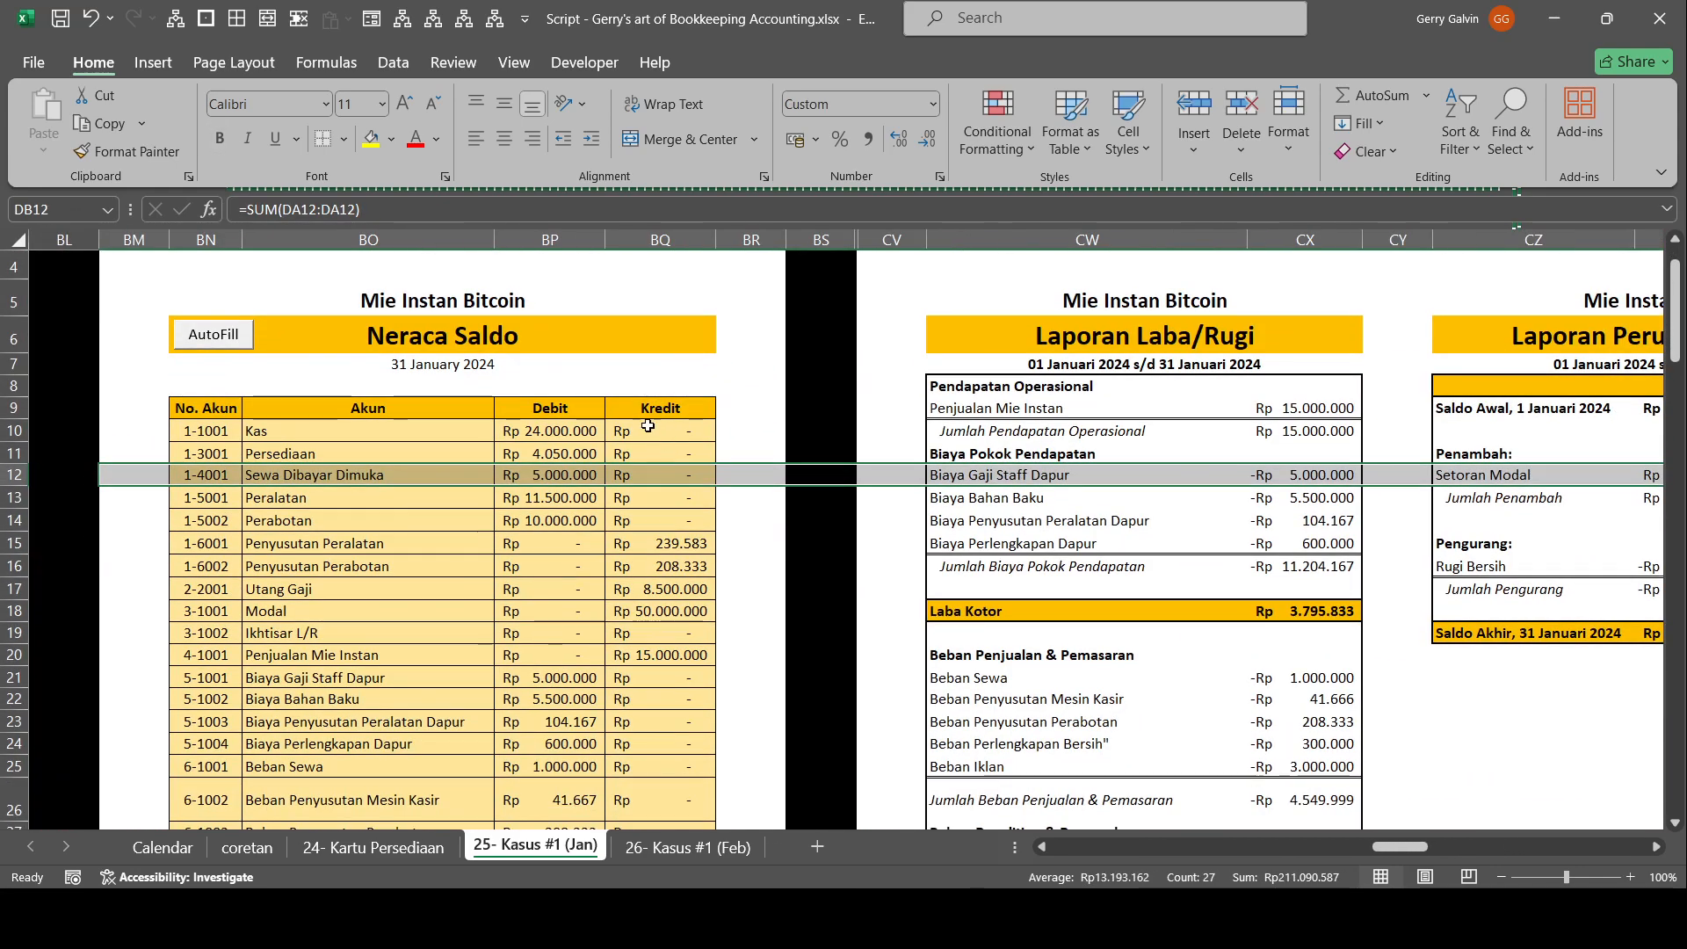
{"action": "scroll", "coordinate": [659, 479], "scroll_direction": "down", "scroll_amount": 2}
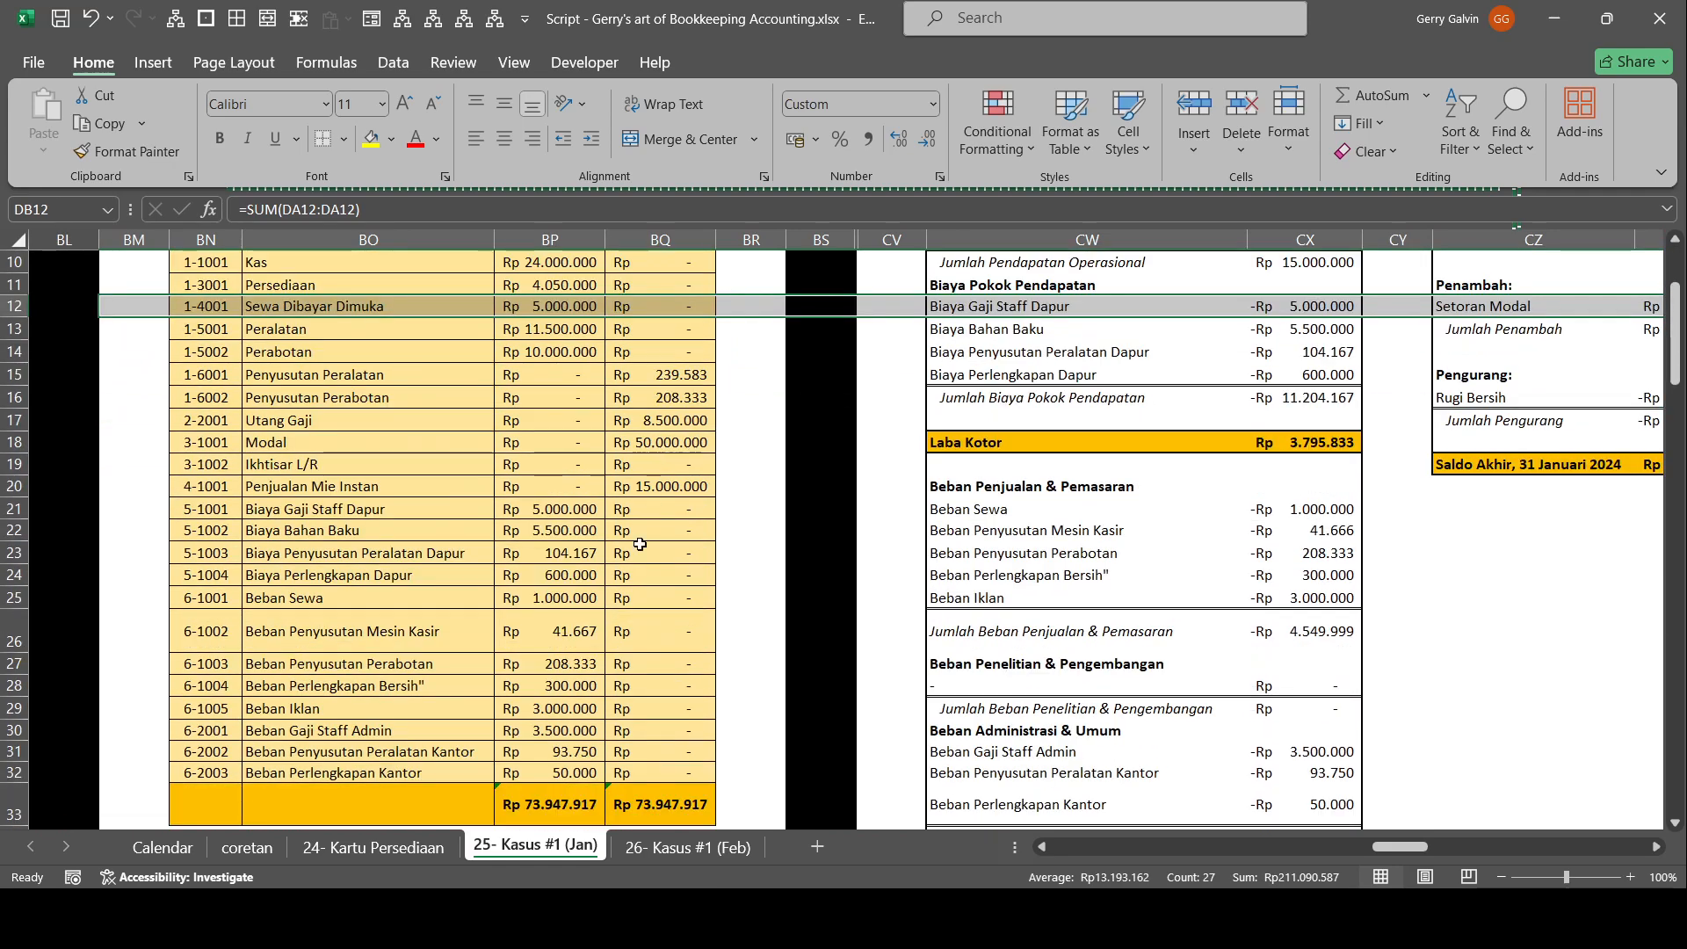
{"action": "left_click_drag", "start_coordinate": [581, 510], "coordinate": [582, 777]}
{"action": "scroll", "coordinate": [819, 495], "scroll_direction": "up", "scroll_amount": 3}
Compare Laporan Laba/Rugi from Penjualan Mie Instan down to Laba Operasional with the pre-closing Neraca Saldo.
{"action": "left_click", "coordinate": [1309, 472]}
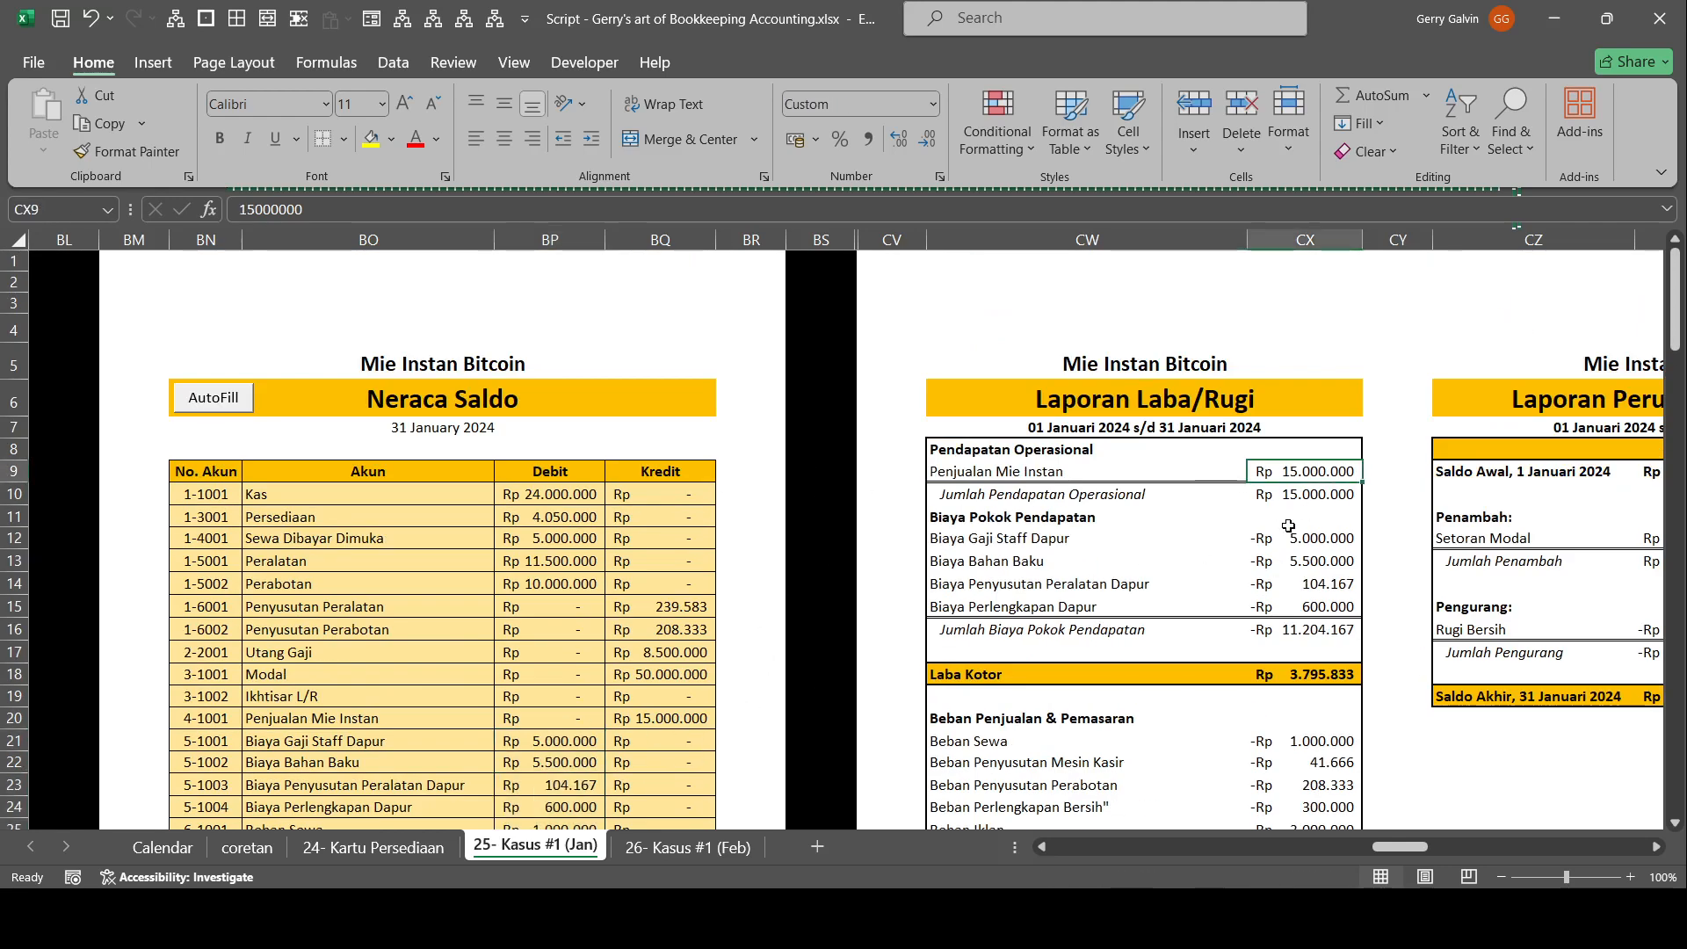
{"action": "scroll", "coordinate": [1268, 586], "scroll_direction": "down", "scroll_amount": 2}
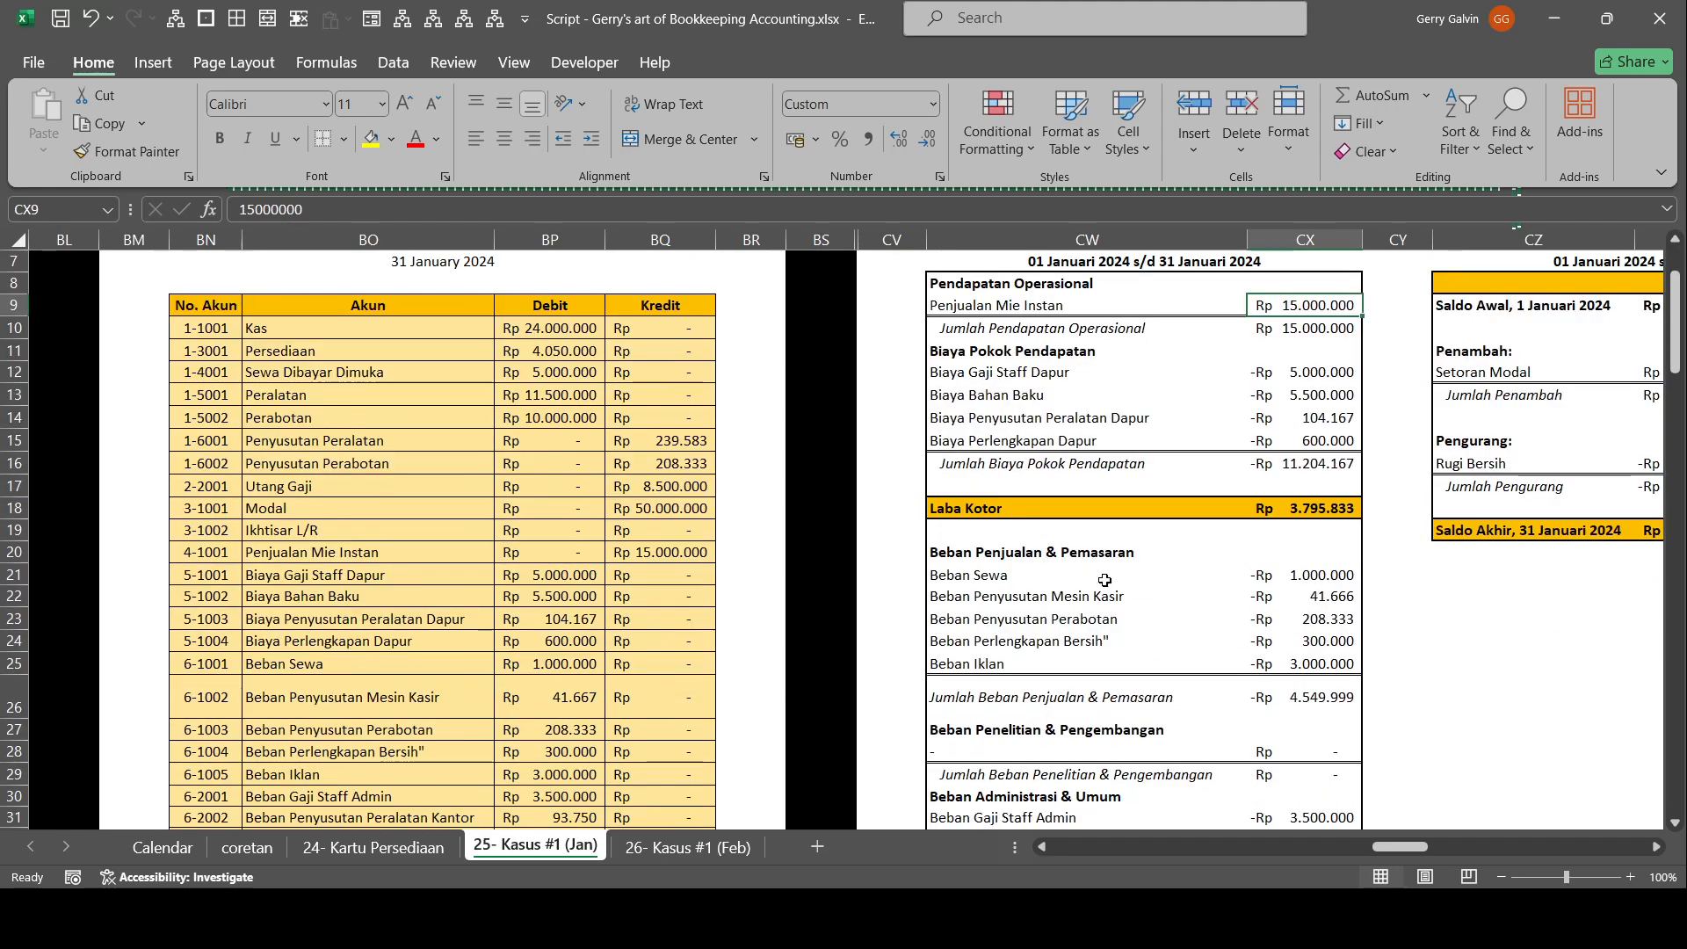
{"action": "scroll", "coordinate": [724, 692], "scroll_direction": "down", "scroll_amount": 5}
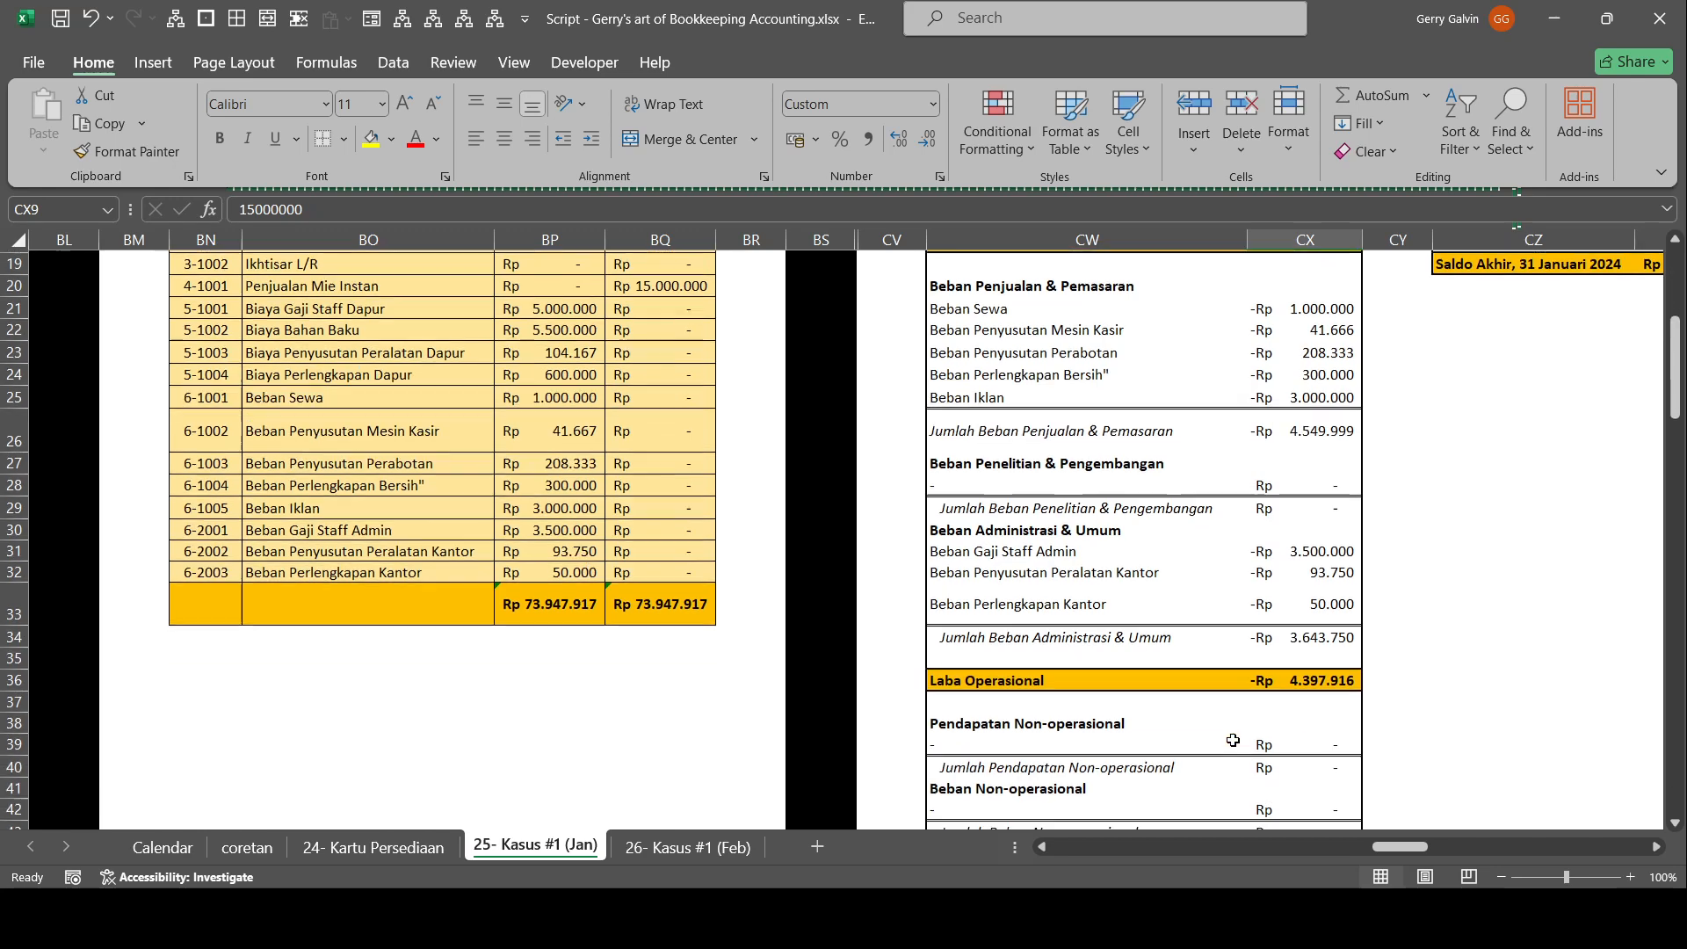
{"action": "scroll", "coordinate": [1331, 776], "scroll_direction": "down", "scroll_amount": 1}
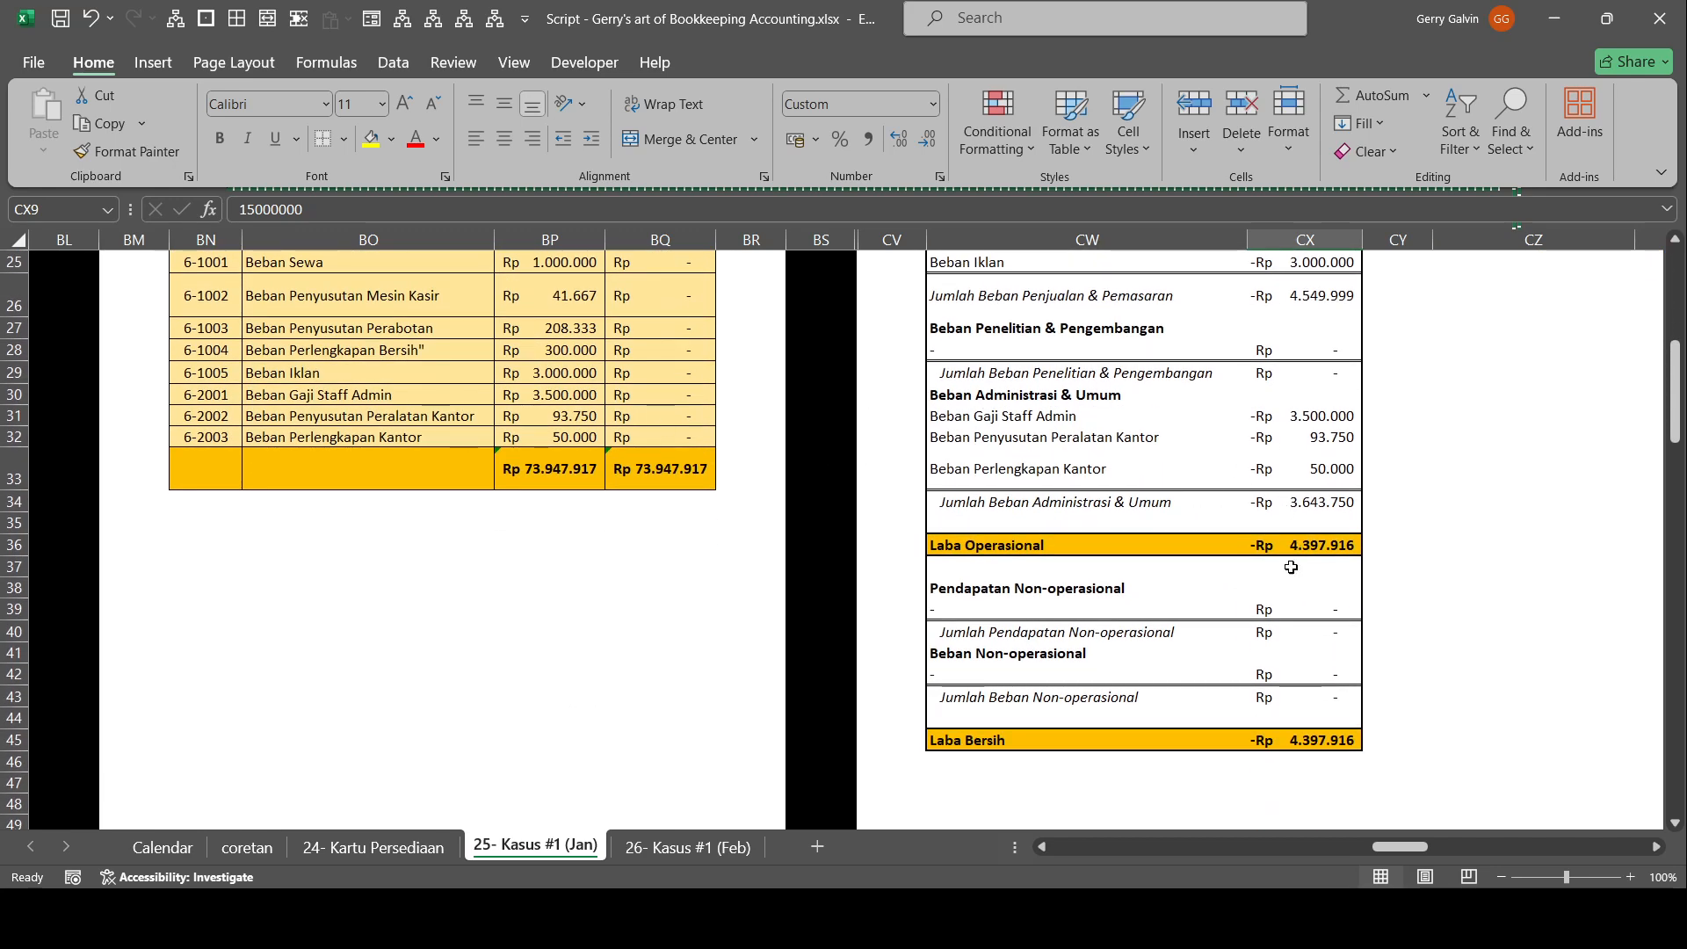
{"action": "left_click", "coordinate": [1313, 546]}
{"action": "scroll", "coordinate": [1326, 689], "scroll_direction": "up", "scroll_amount": 2}
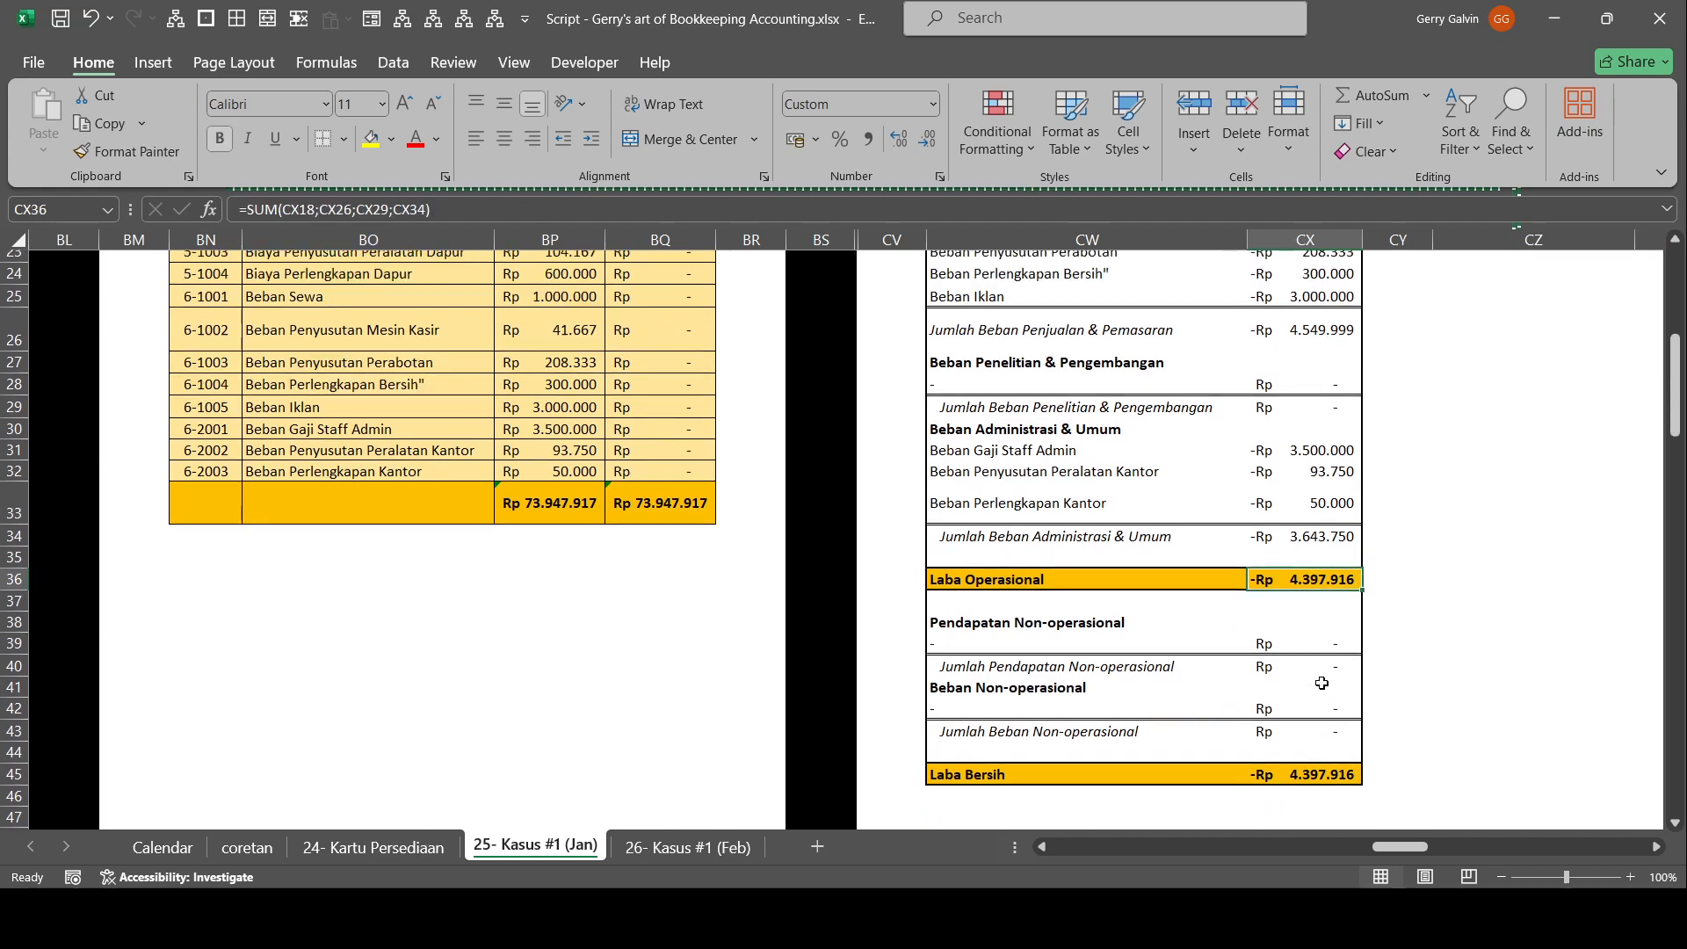
{"action": "scroll", "coordinate": [1321, 681], "scroll_direction": "up", "scroll_amount": 6}
{"action": "scroll", "coordinate": [1326, 674], "scroll_direction": "down", "scroll_amount": 6}
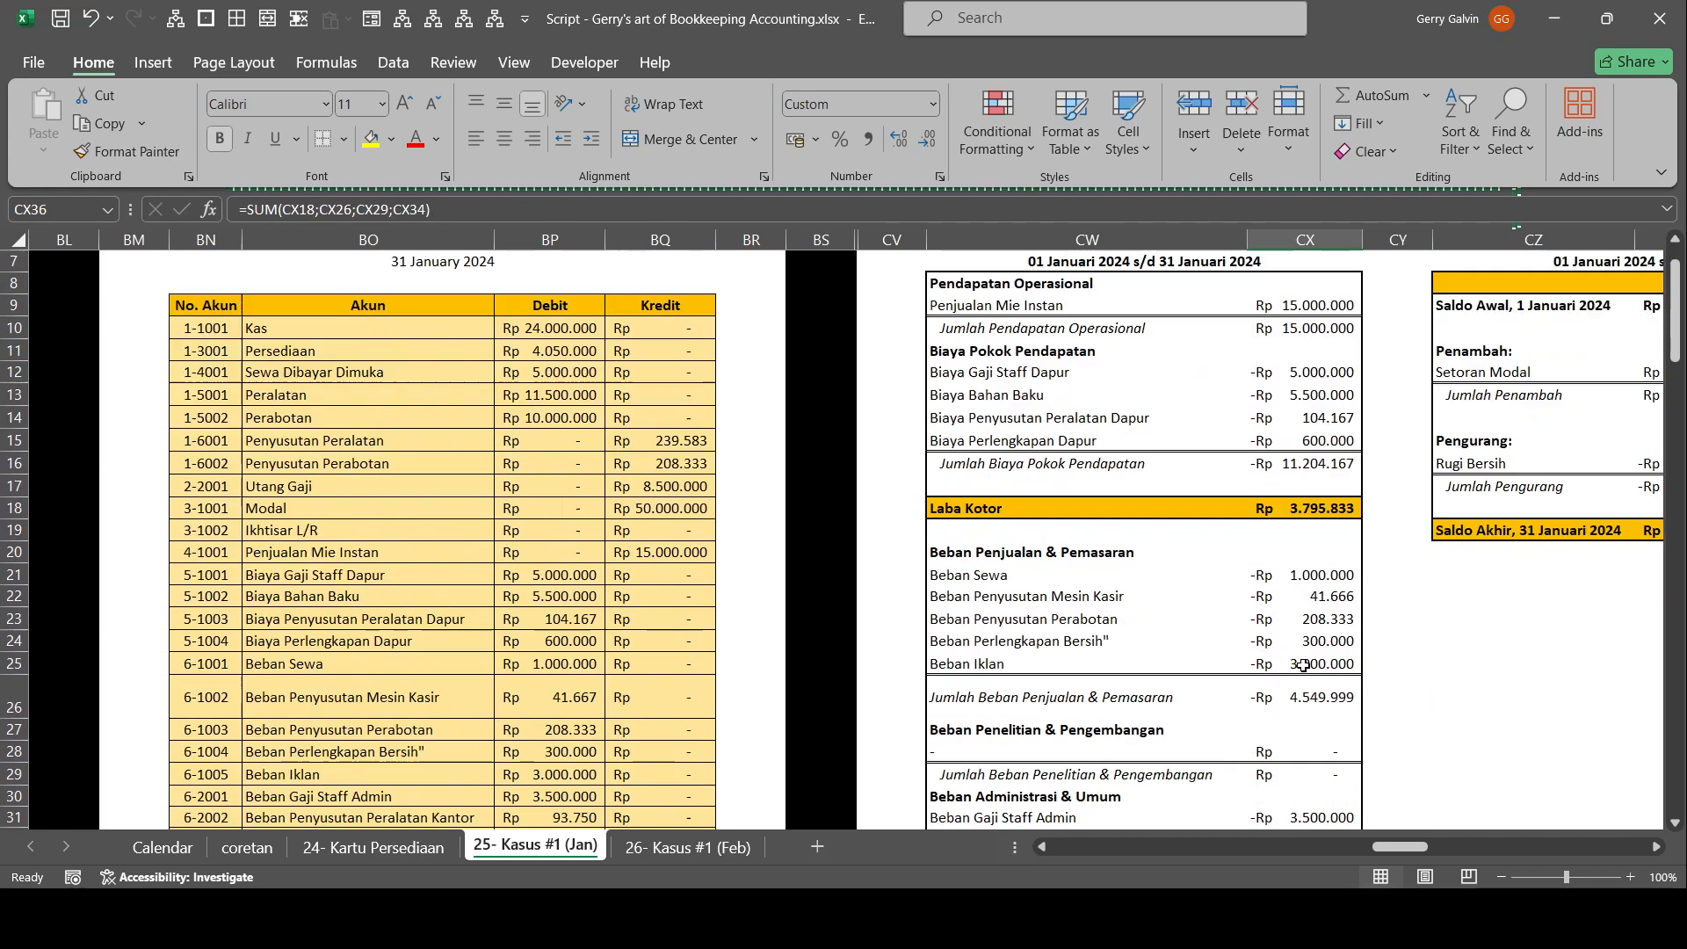
{"action": "scroll", "coordinate": [1326, 674], "scroll_direction": "down", "scroll_amount": 2}
{"action": "scroll", "coordinate": [1326, 674], "scroll_direction": "up", "scroll_amount": 8}
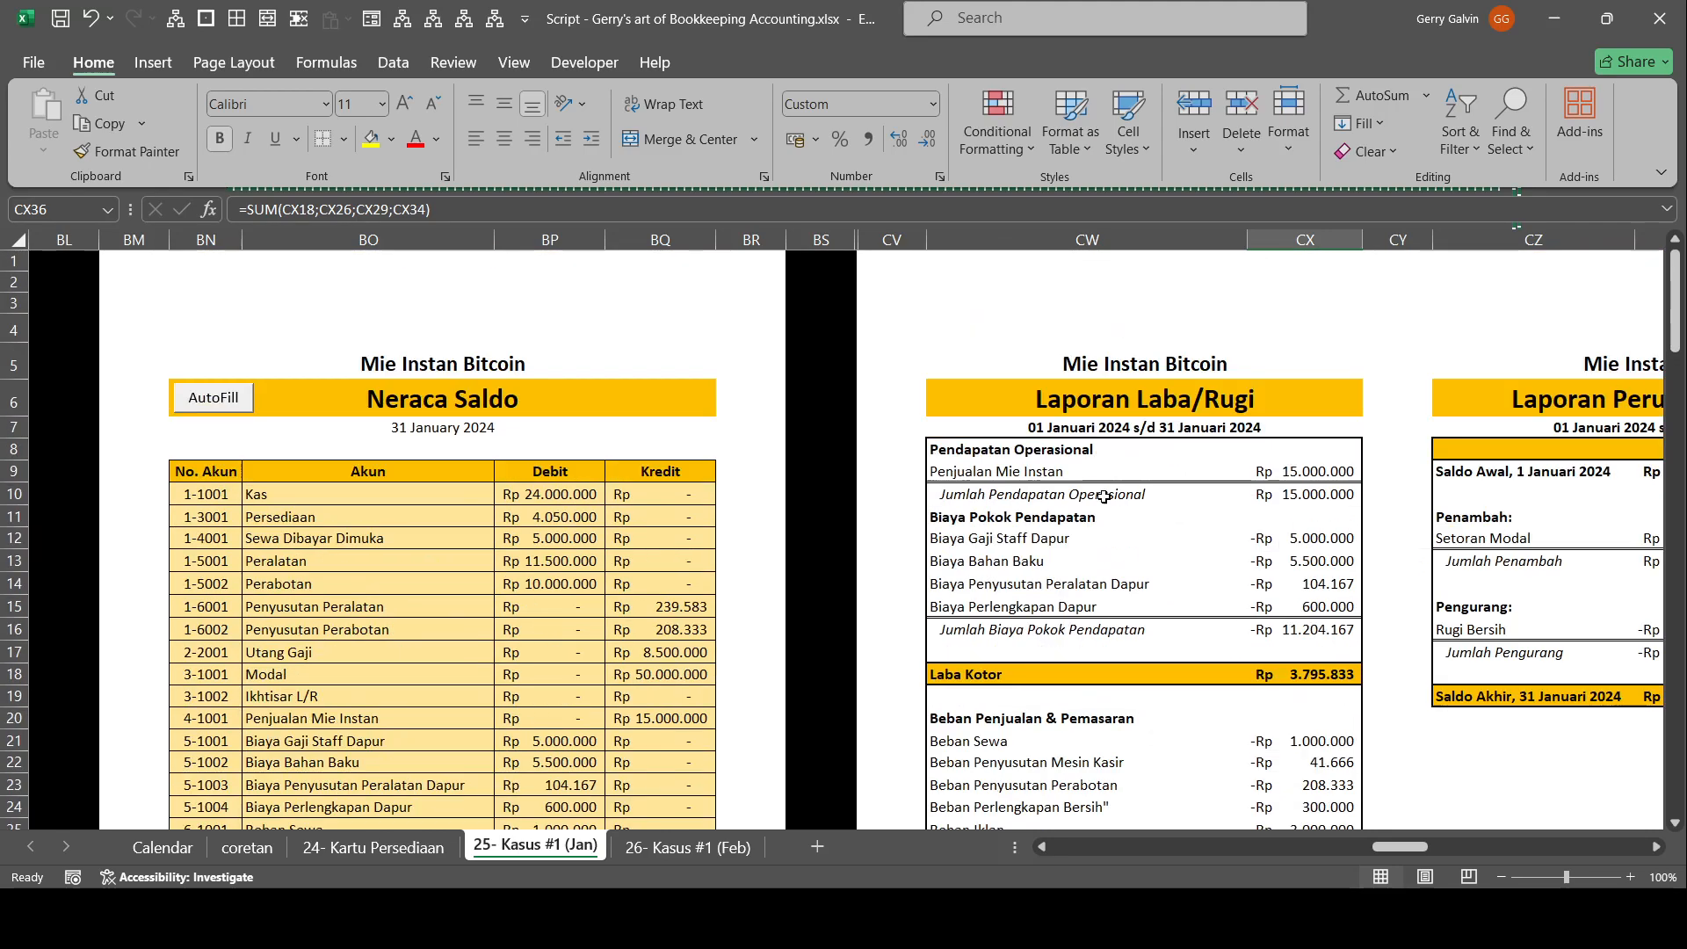
Examine how Laporan Laba/Rugi runs from Laba Operasional through the non-operational income and expense sections to Laba Bersih.
{"action": "left_click", "coordinate": [1032, 394]}
{"action": "scroll", "coordinate": [1055, 386], "scroll_direction": "down", "scroll_amount": 5}
{"action": "scroll", "coordinate": [1249, 415], "scroll_direction": "up", "scroll_amount": 2}
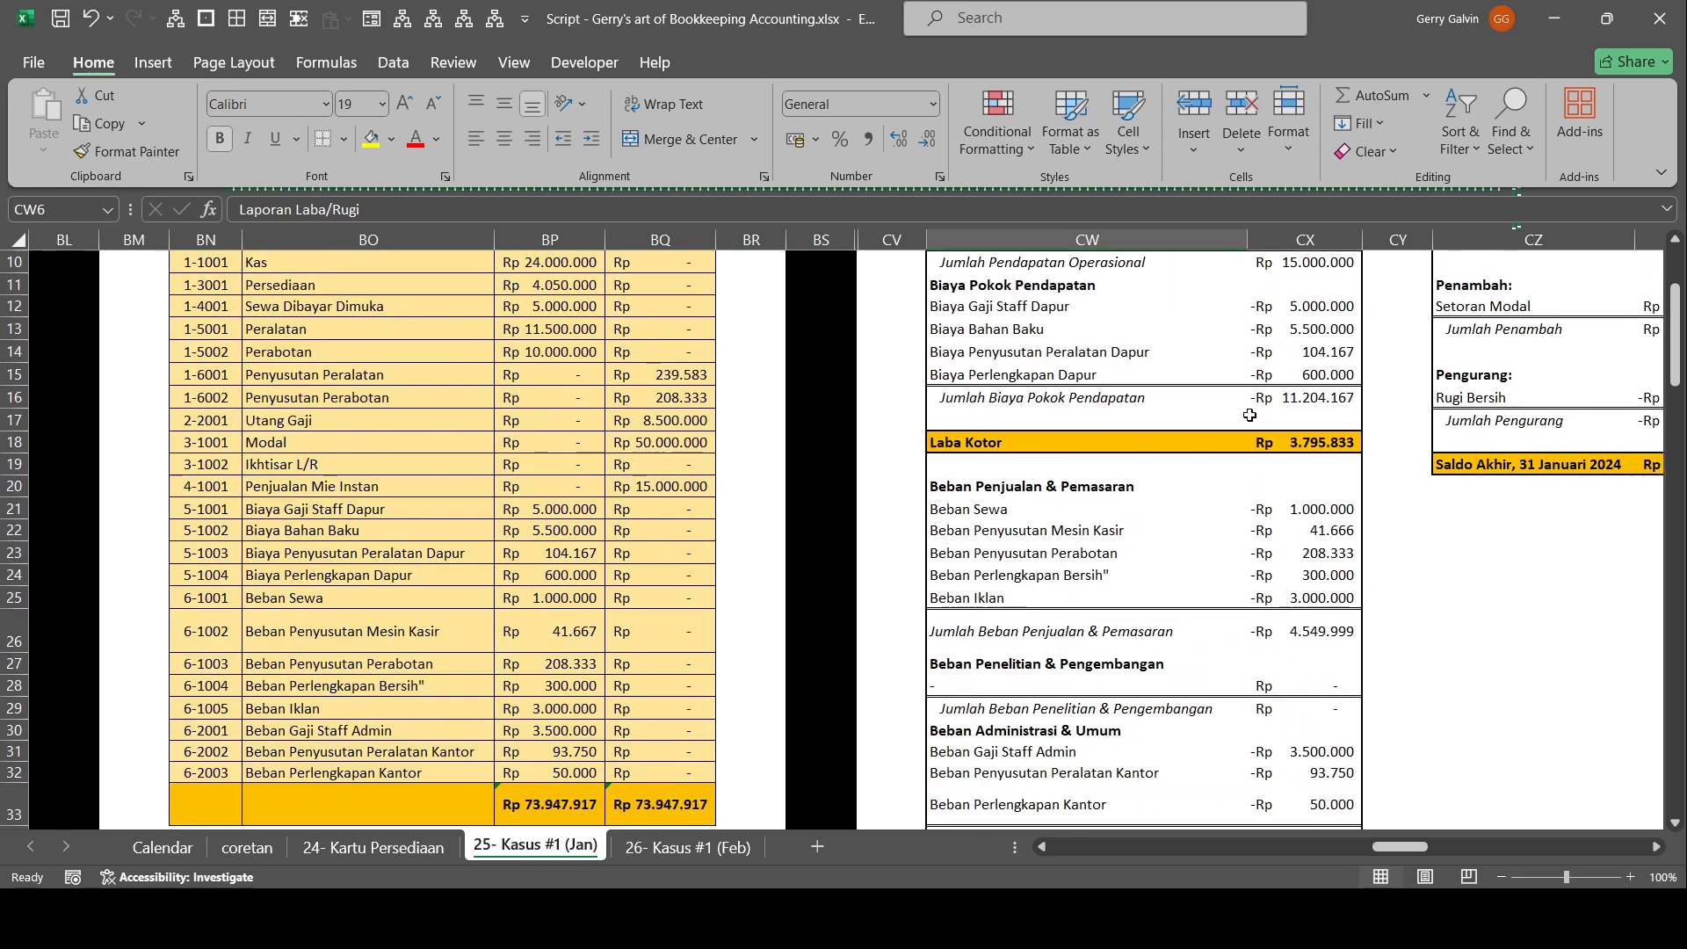
{"action": "scroll", "coordinate": [1254, 606], "scroll_direction": "down", "scroll_amount": 6}
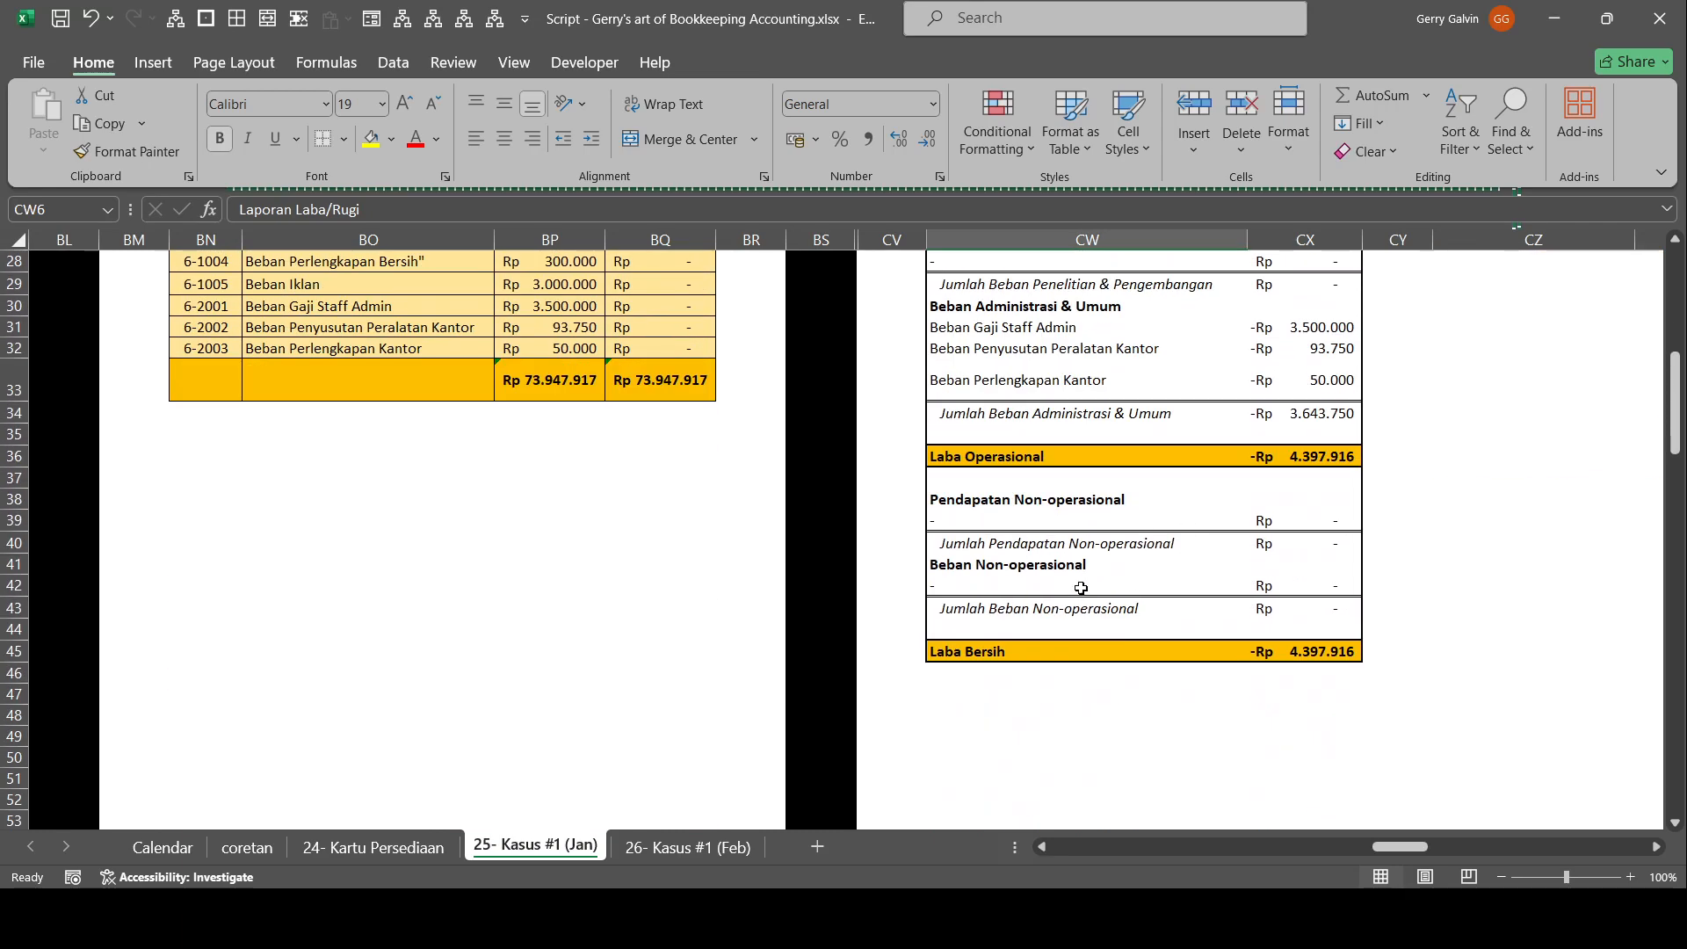
{"action": "scroll", "coordinate": [1013, 494], "scroll_direction": "up", "scroll_amount": 1}
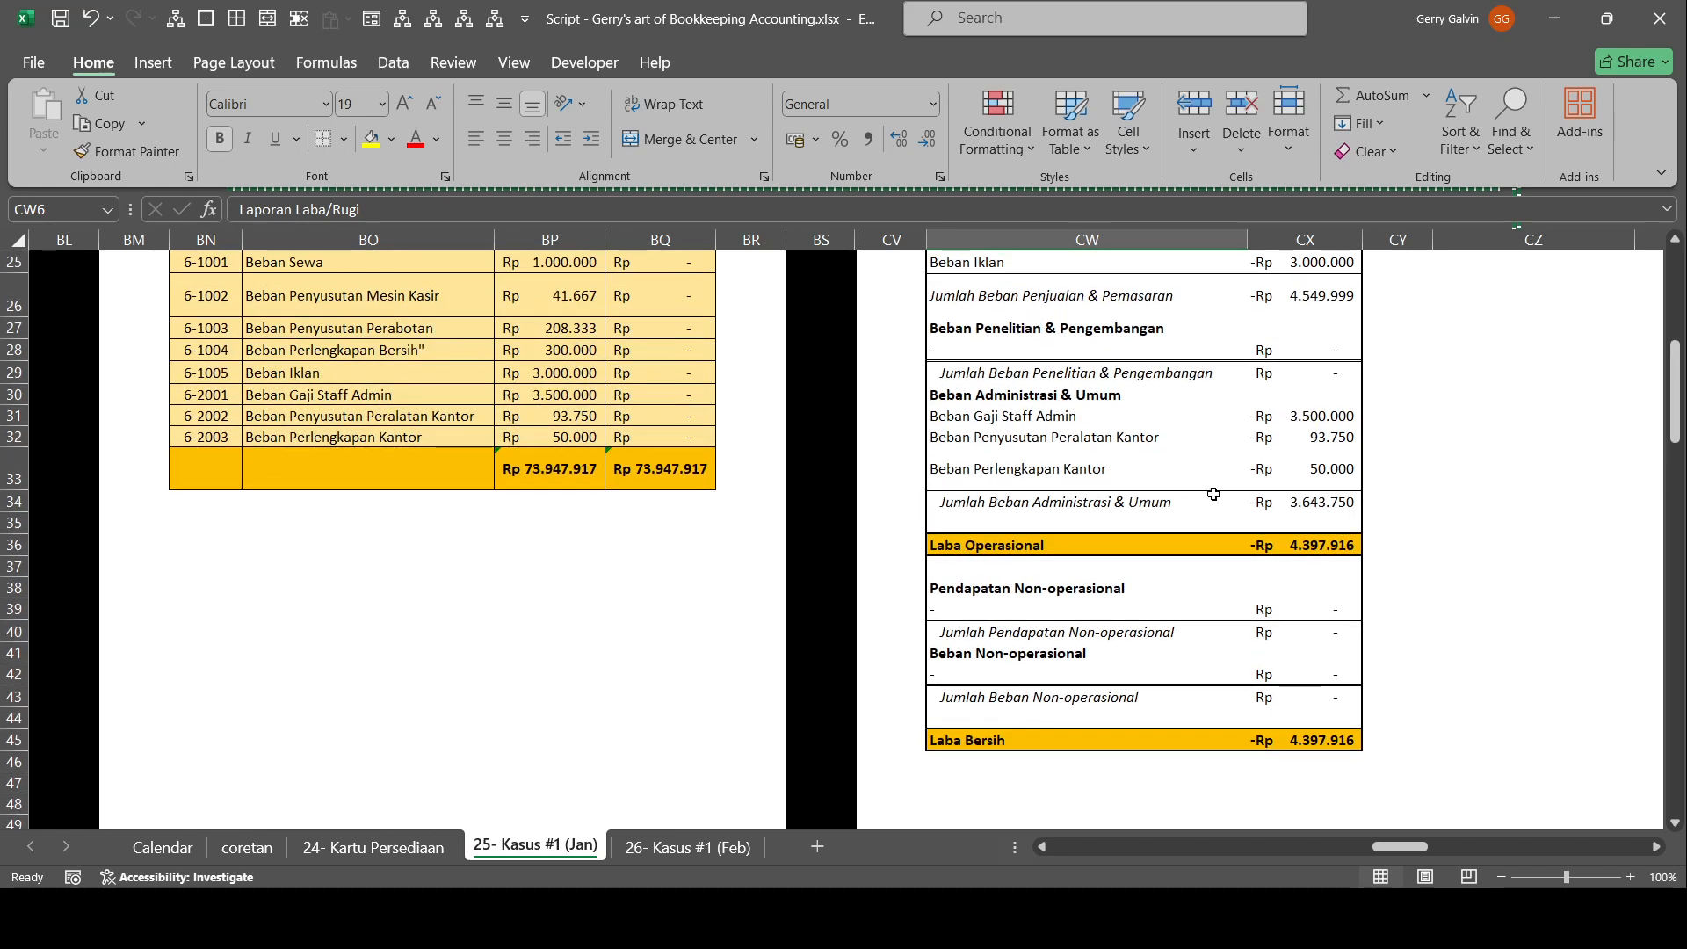
{"action": "scroll", "coordinate": [1106, 518], "scroll_direction": "up", "scroll_amount": 3}
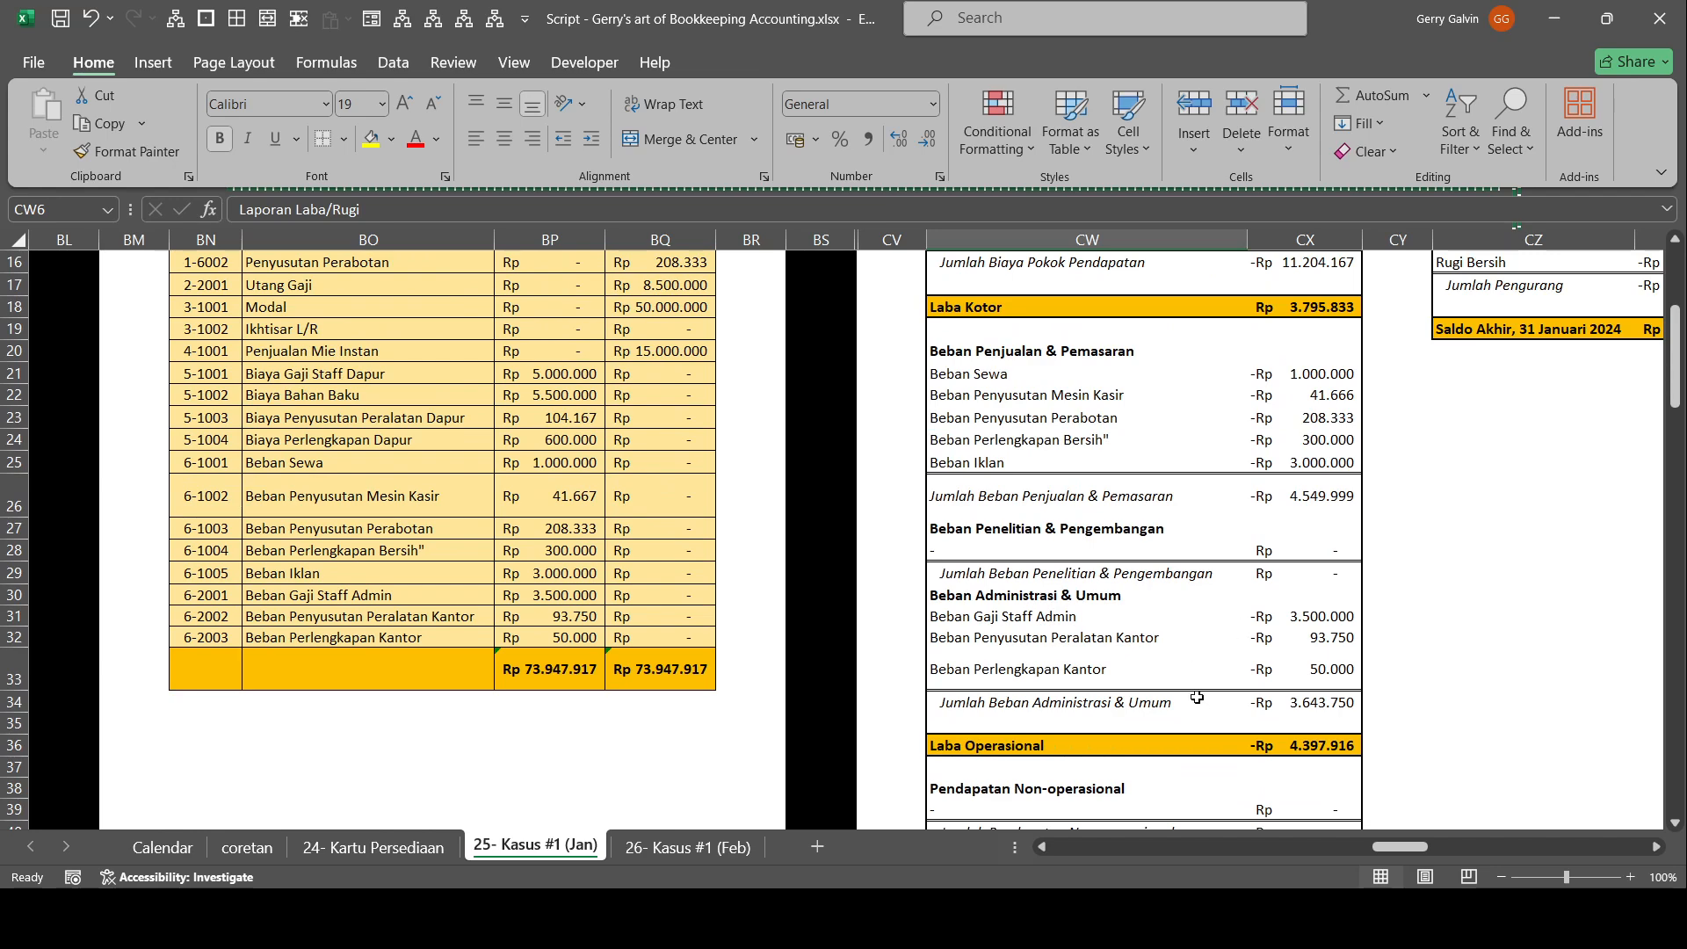
{"action": "scroll", "coordinate": [1003, 567], "scroll_direction": "down", "scroll_amount": 2}
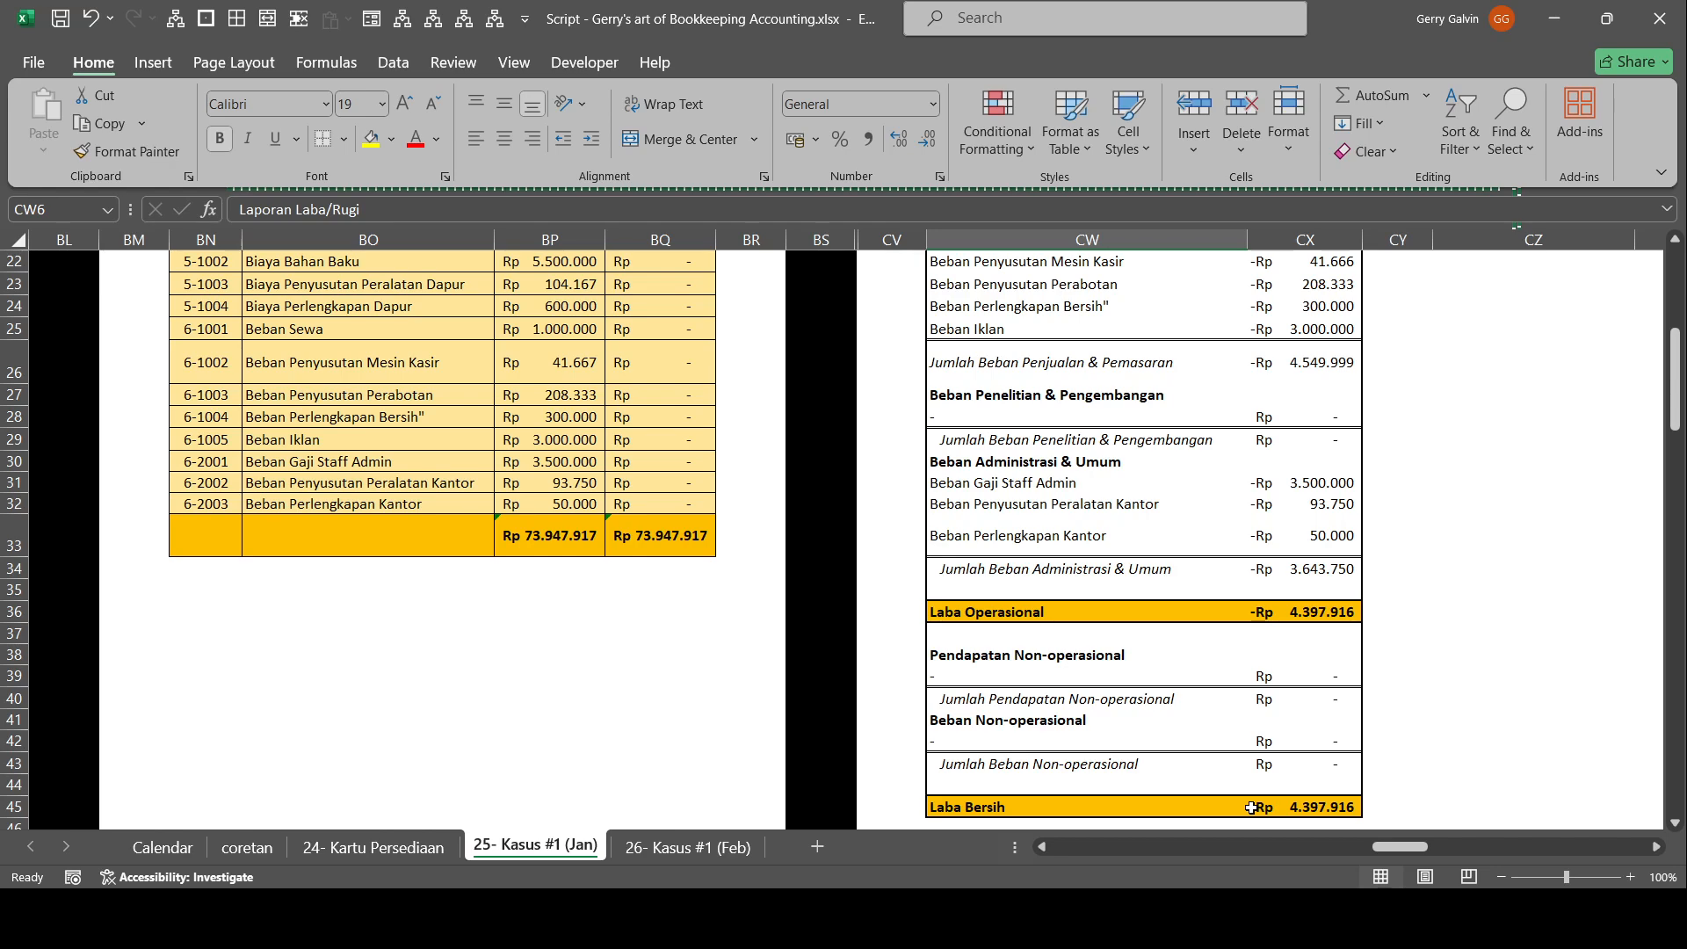
{"action": "left_click_drag", "start_coordinate": [1050, 611], "coordinate": [1317, 614]}
{"action": "left_click_drag", "start_coordinate": [1046, 655], "coordinate": [1326, 790]}
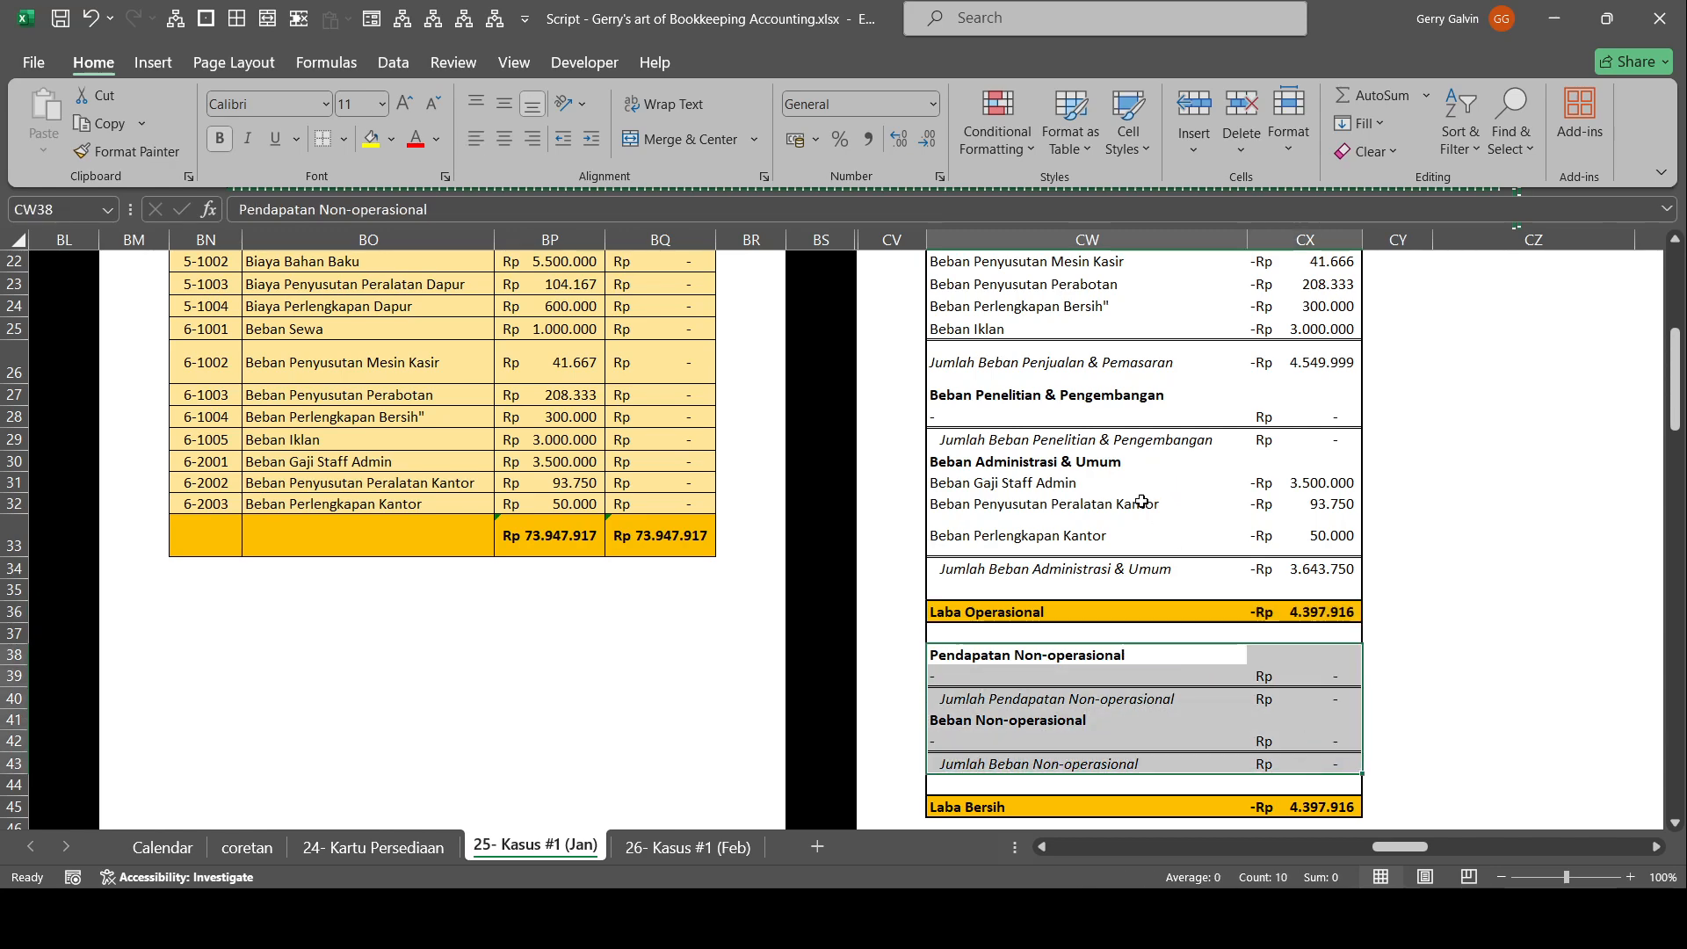
{"action": "left_click", "coordinate": [1166, 803]}
{"action": "scroll", "coordinate": [1143, 303], "scroll_direction": "up", "scroll_amount": 5}
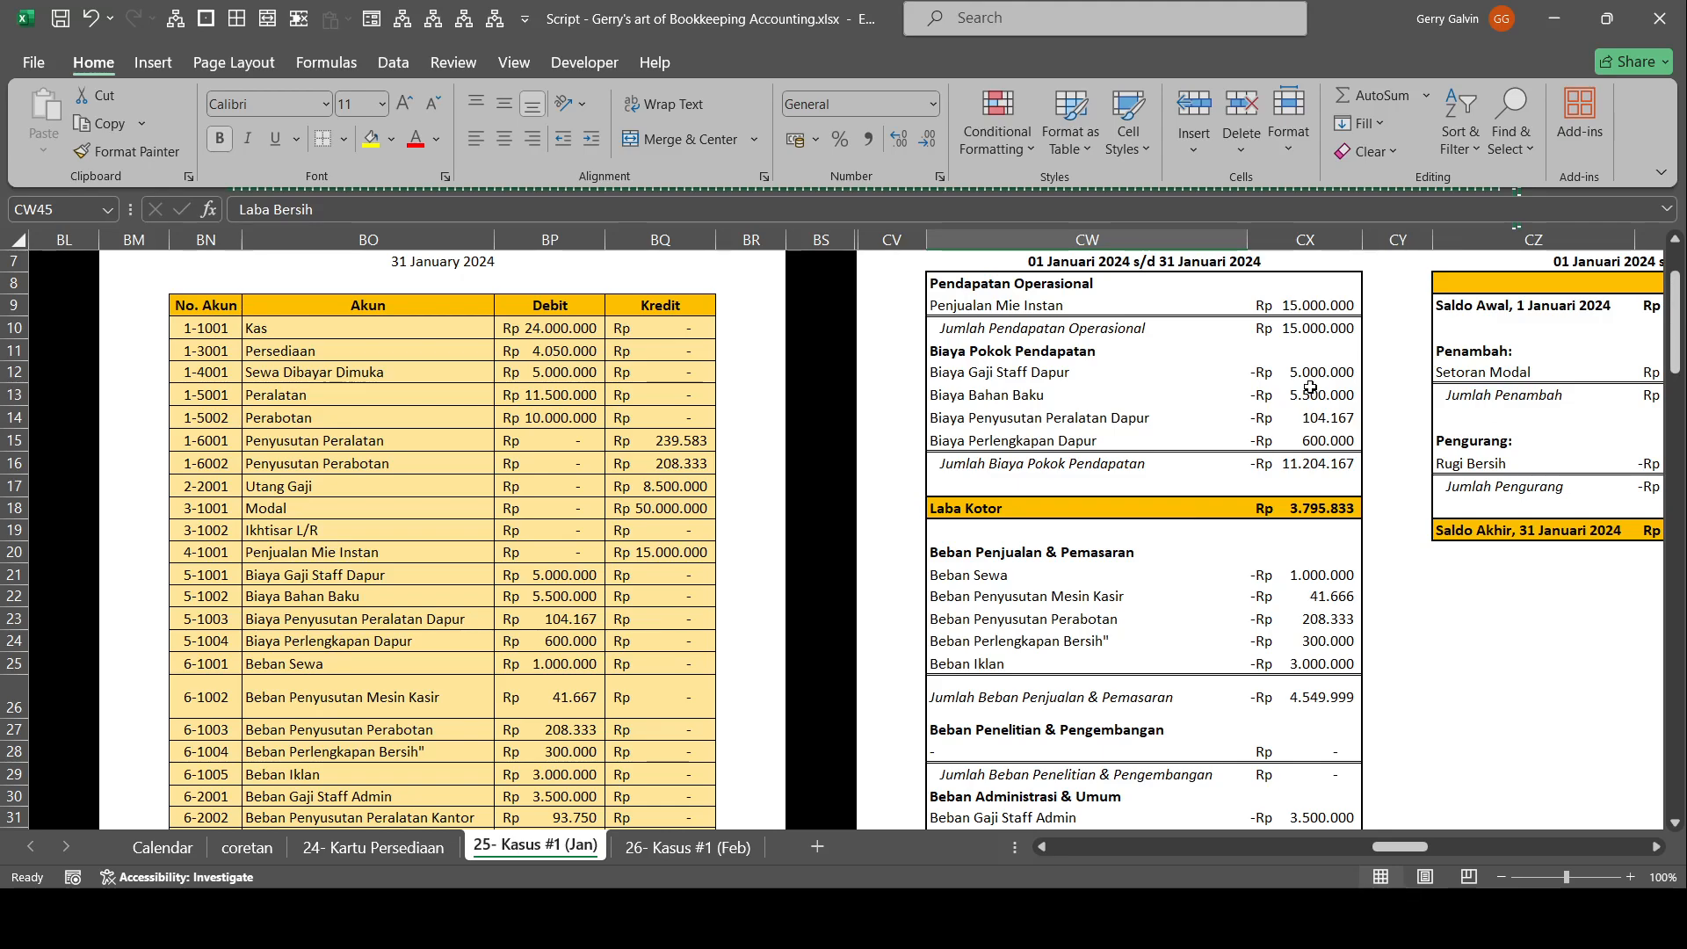
Examine the Rugi Bersih deduction and Saldo Akhir in Laporan Perubahan Ekuitas against Laporan Laba/Rugi.
{"action": "scroll", "coordinate": [1331, 436], "scroll_direction": "up", "scroll_amount": 2}
{"action": "left_click", "coordinate": [1625, 514]}
{"action": "scroll", "coordinate": [1624, 545], "scroll_direction": "right", "scroll_amount": 2}
{"action": "left_click_drag", "start_coordinate": [1537, 590], "coordinate": [1367, 695]}
{"action": "scroll", "coordinate": [721, 536], "scroll_direction": "down", "scroll_amount": 5}
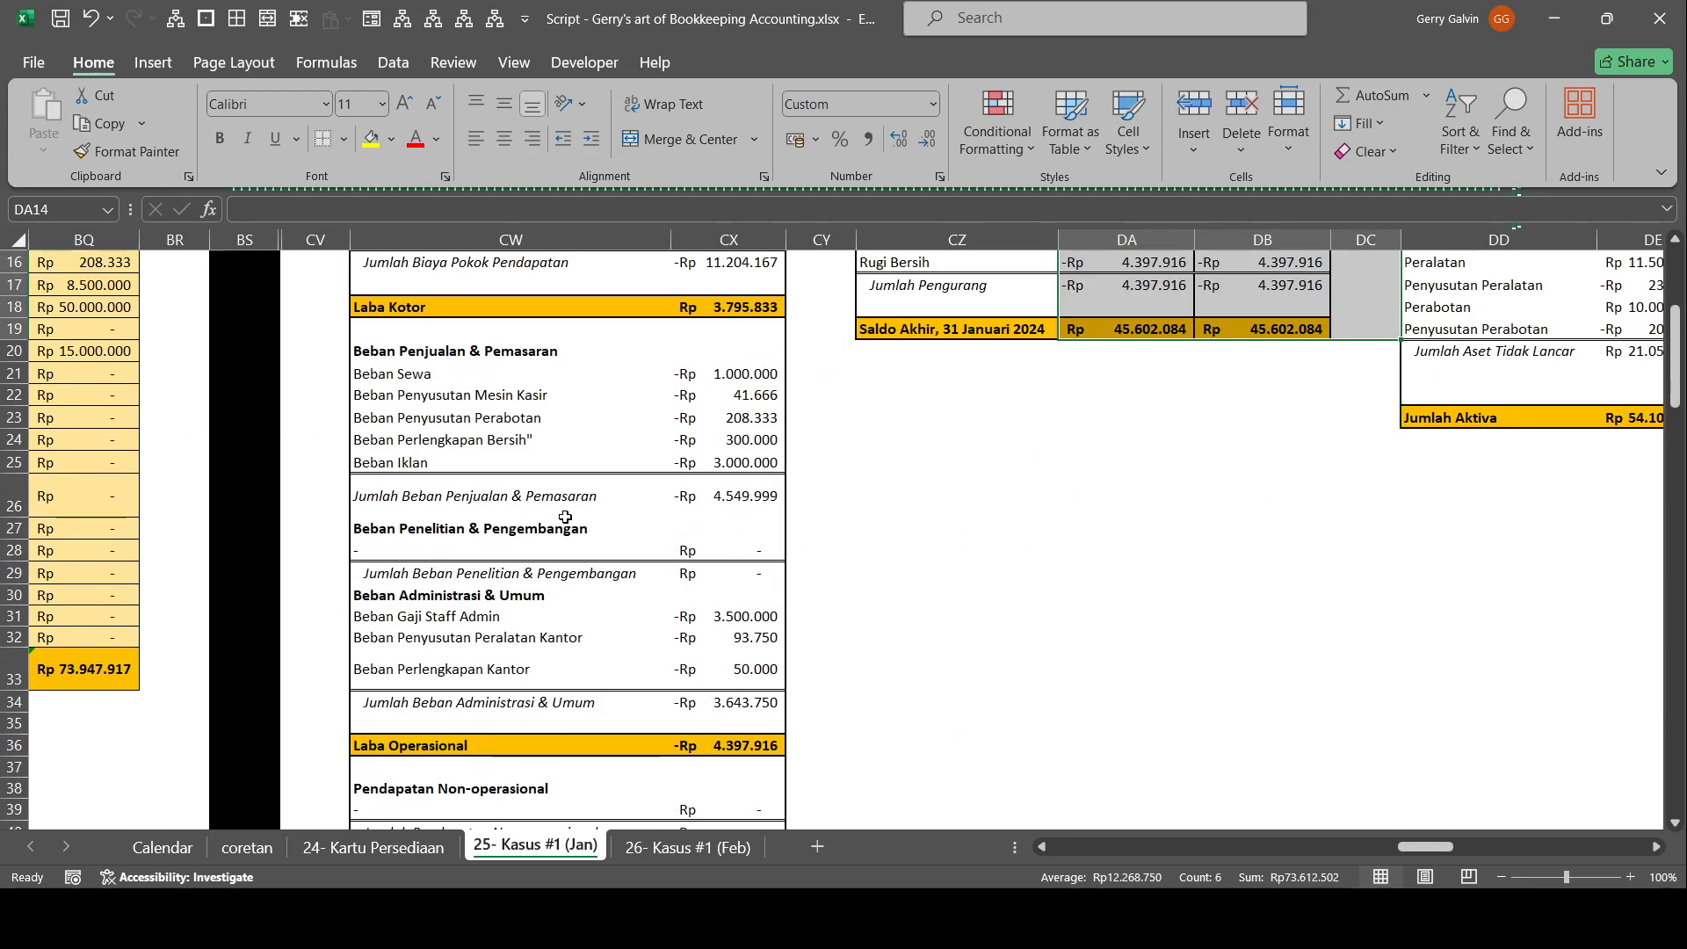
{"action": "scroll", "coordinate": [868, 593], "scroll_direction": "down", "scroll_amount": 3}
{"action": "scroll", "coordinate": [817, 595], "scroll_direction": "up", "scroll_amount": 3}
{"action": "scroll", "coordinate": [873, 802], "scroll_direction": "up", "scroll_amount": 4}
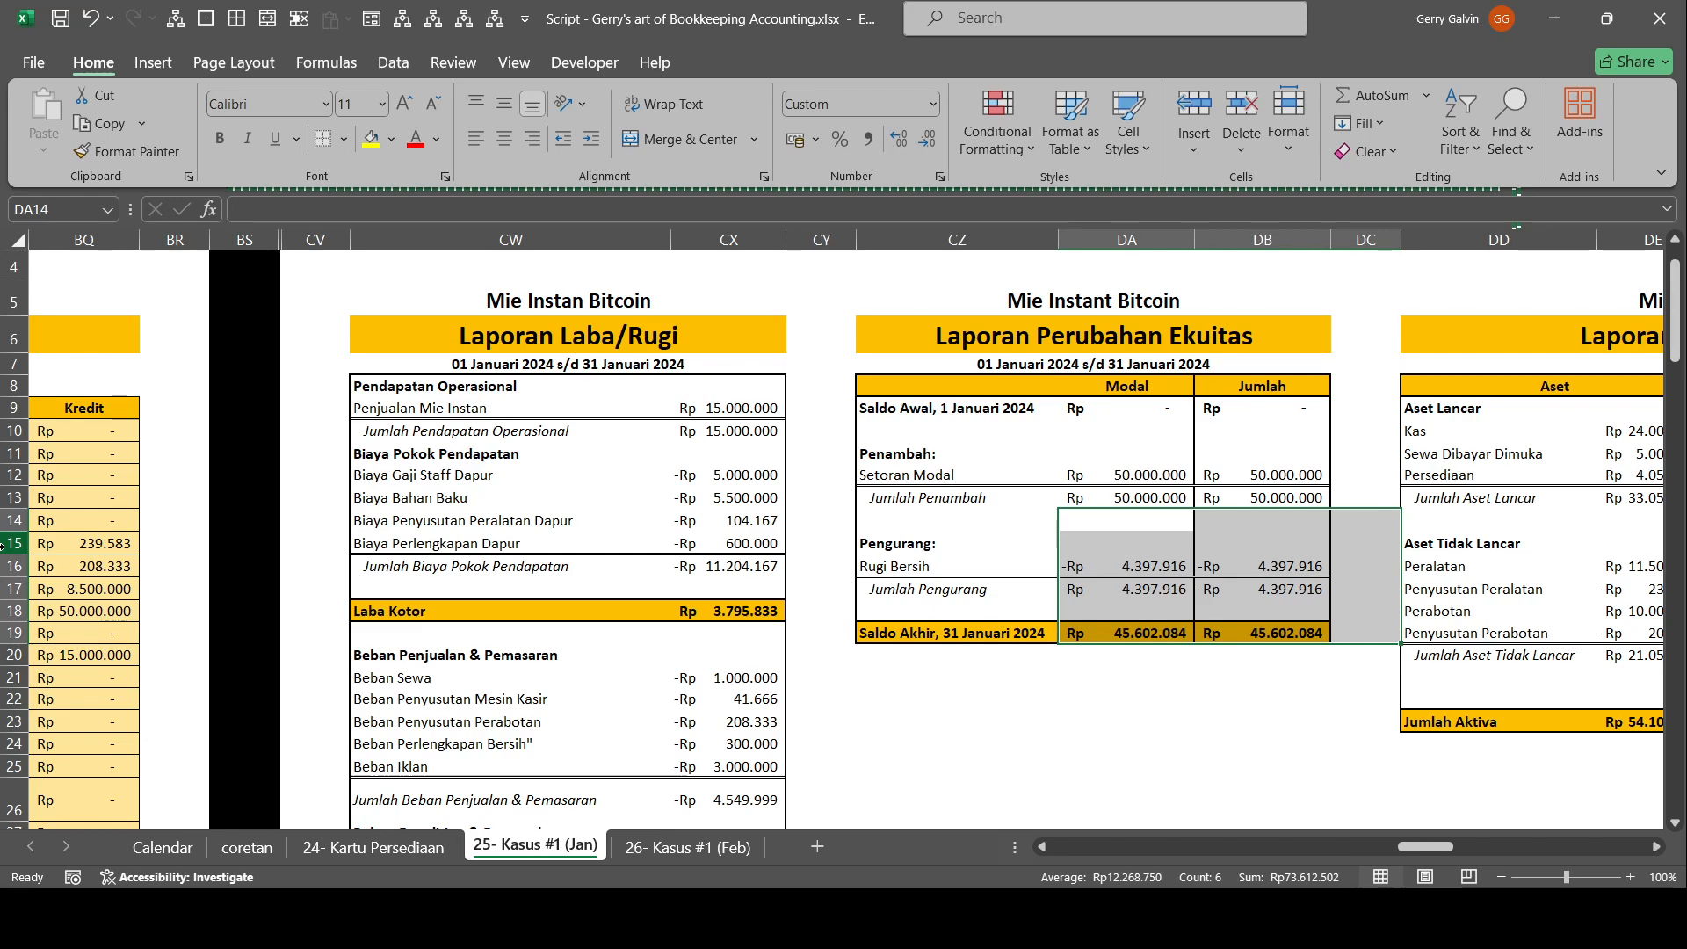
{"action": "left_click", "coordinate": [198, 498]}
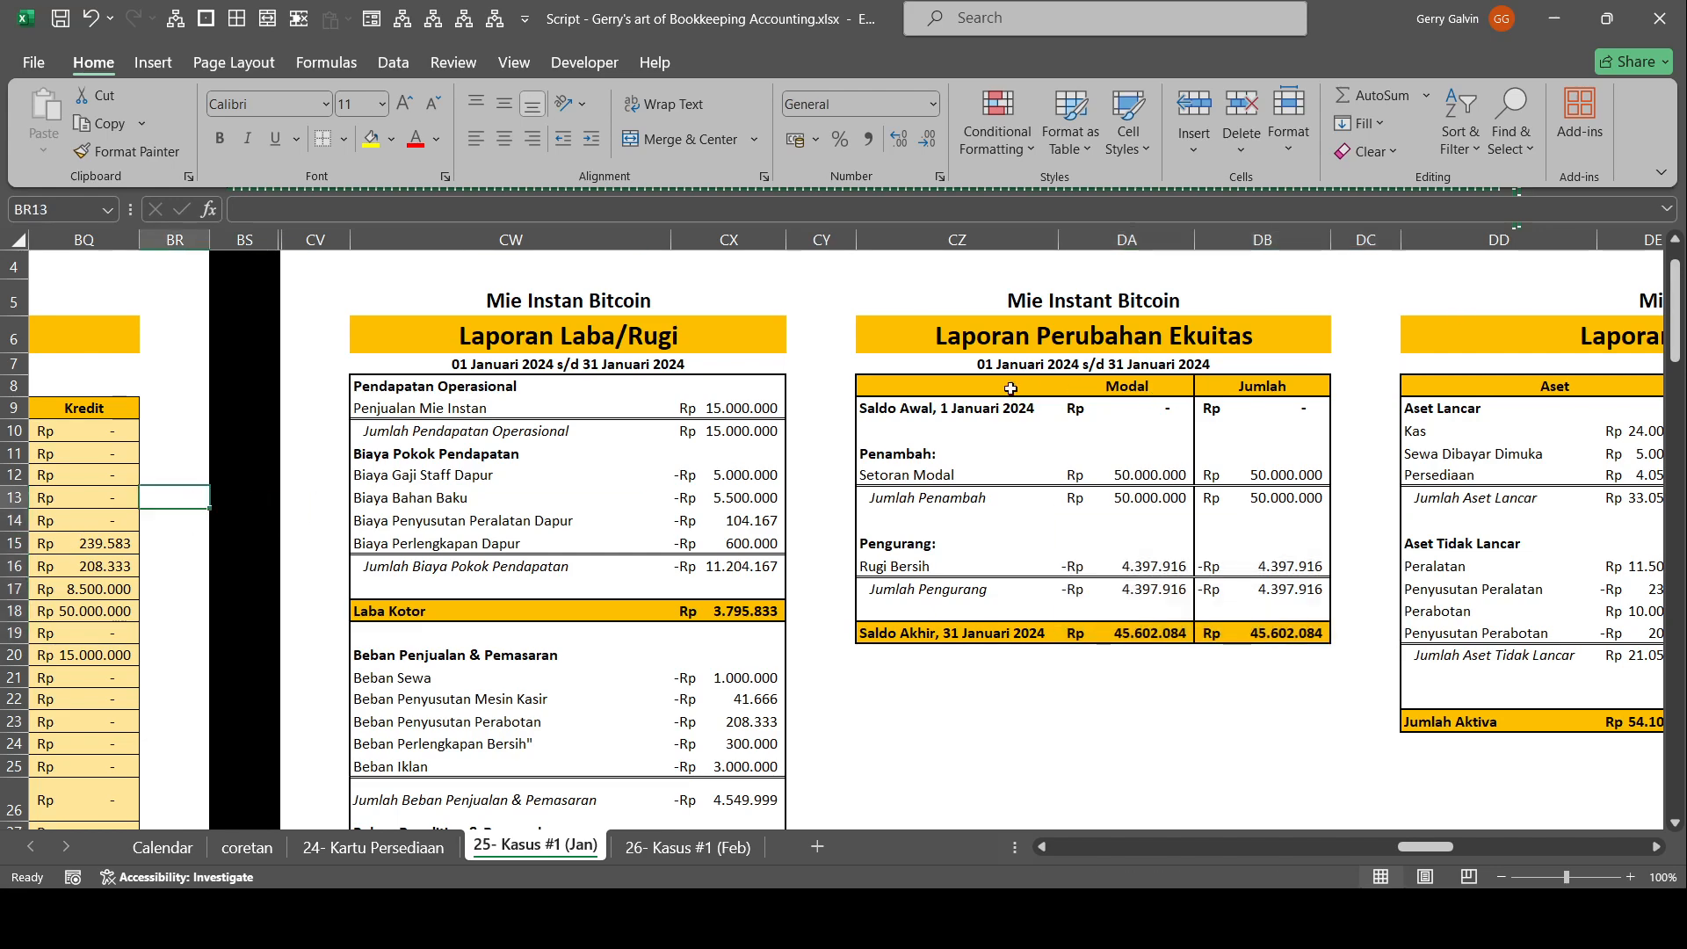
Examine the Saldo Awal, Setoran Modal and Pengurang lines of Laporan Perubahan Ekuitas.
{"action": "scroll", "coordinate": [1011, 388], "scroll_direction": "down", "scroll_amount": 3}
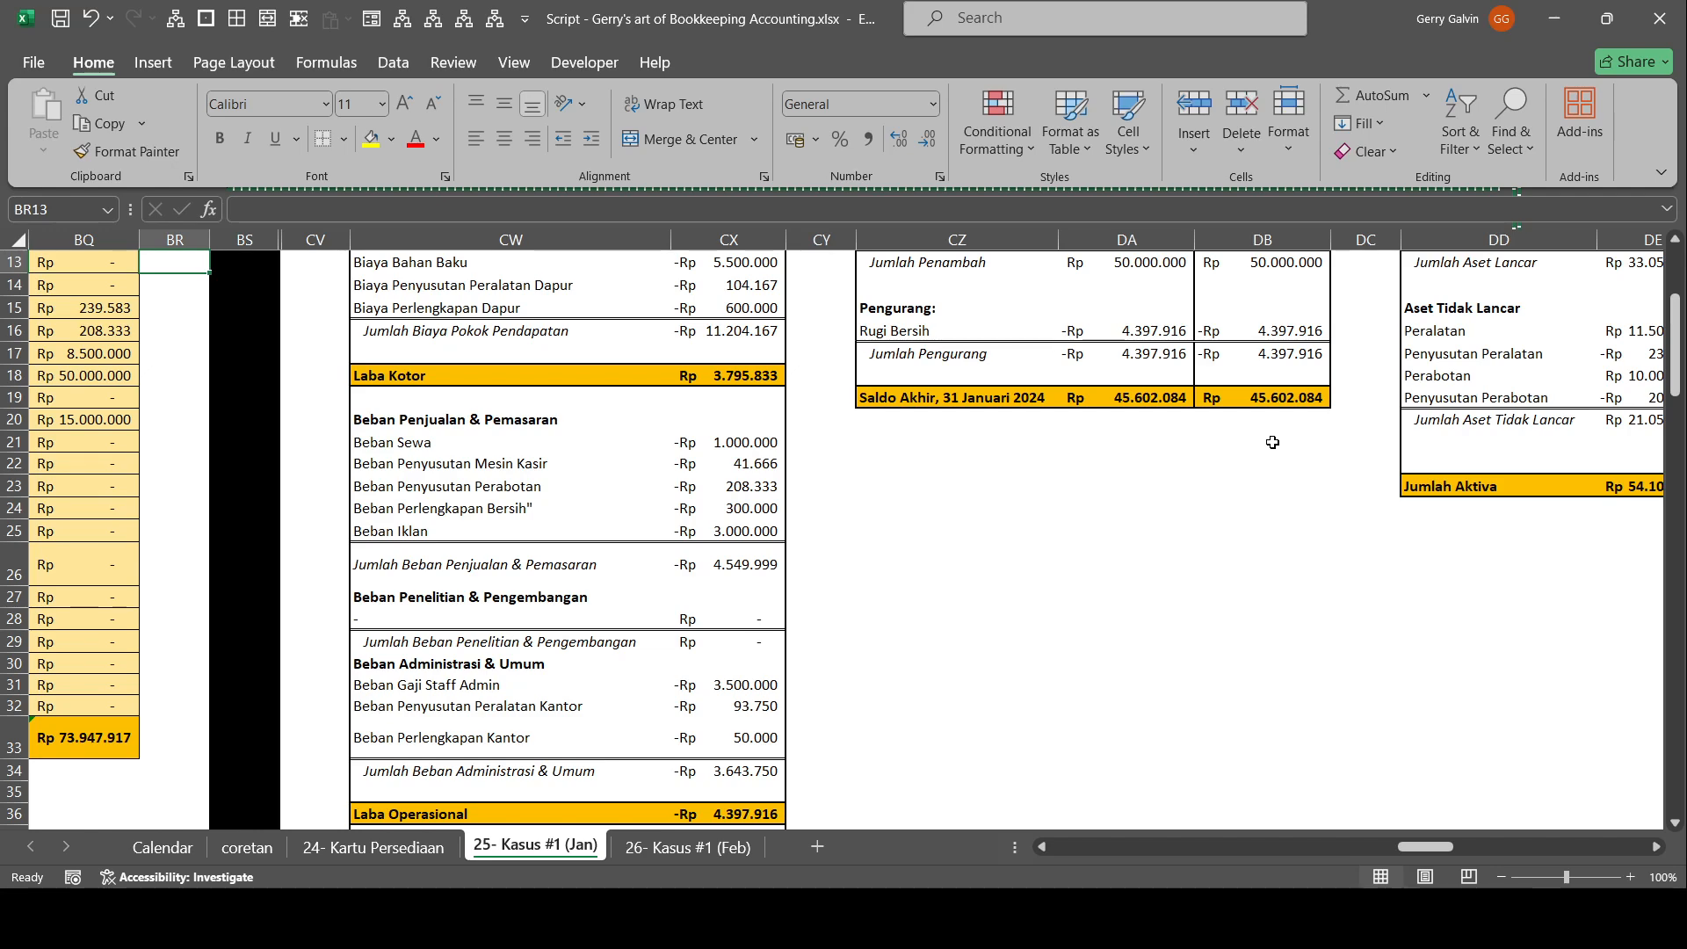
{"action": "scroll", "coordinate": [1273, 442], "scroll_direction": "up", "scroll_amount": 2}
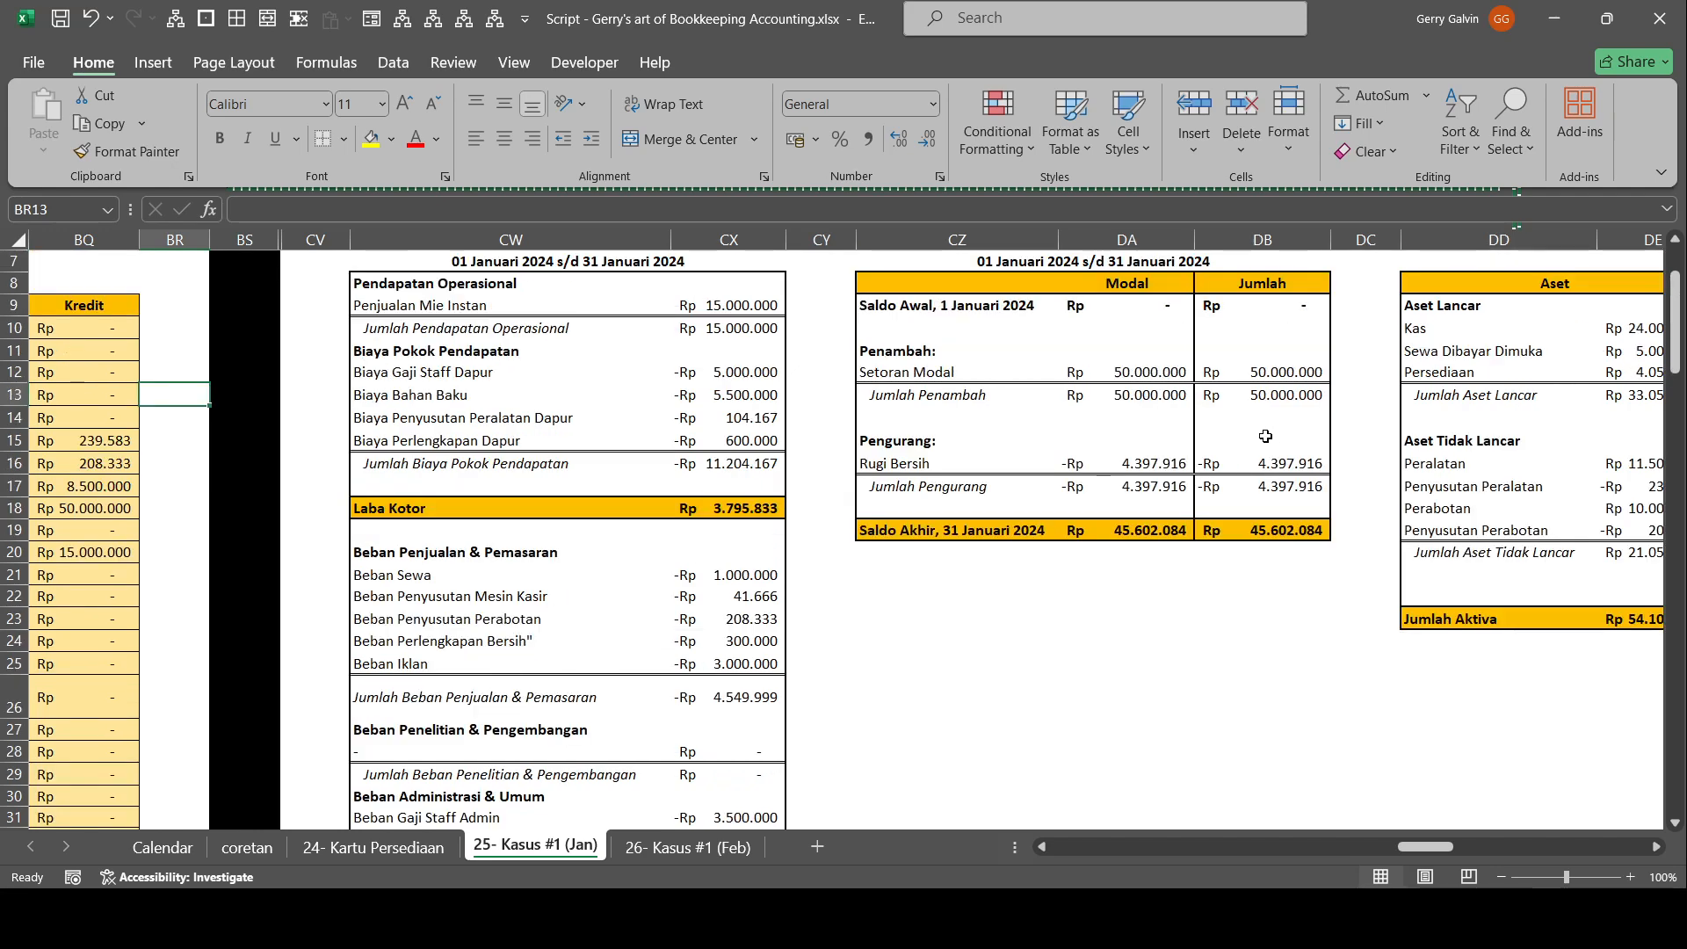
{"action": "scroll", "coordinate": [1265, 437], "scroll_direction": "up", "scroll_amount": 2}
{"action": "left_click", "coordinate": [1357, 385]}
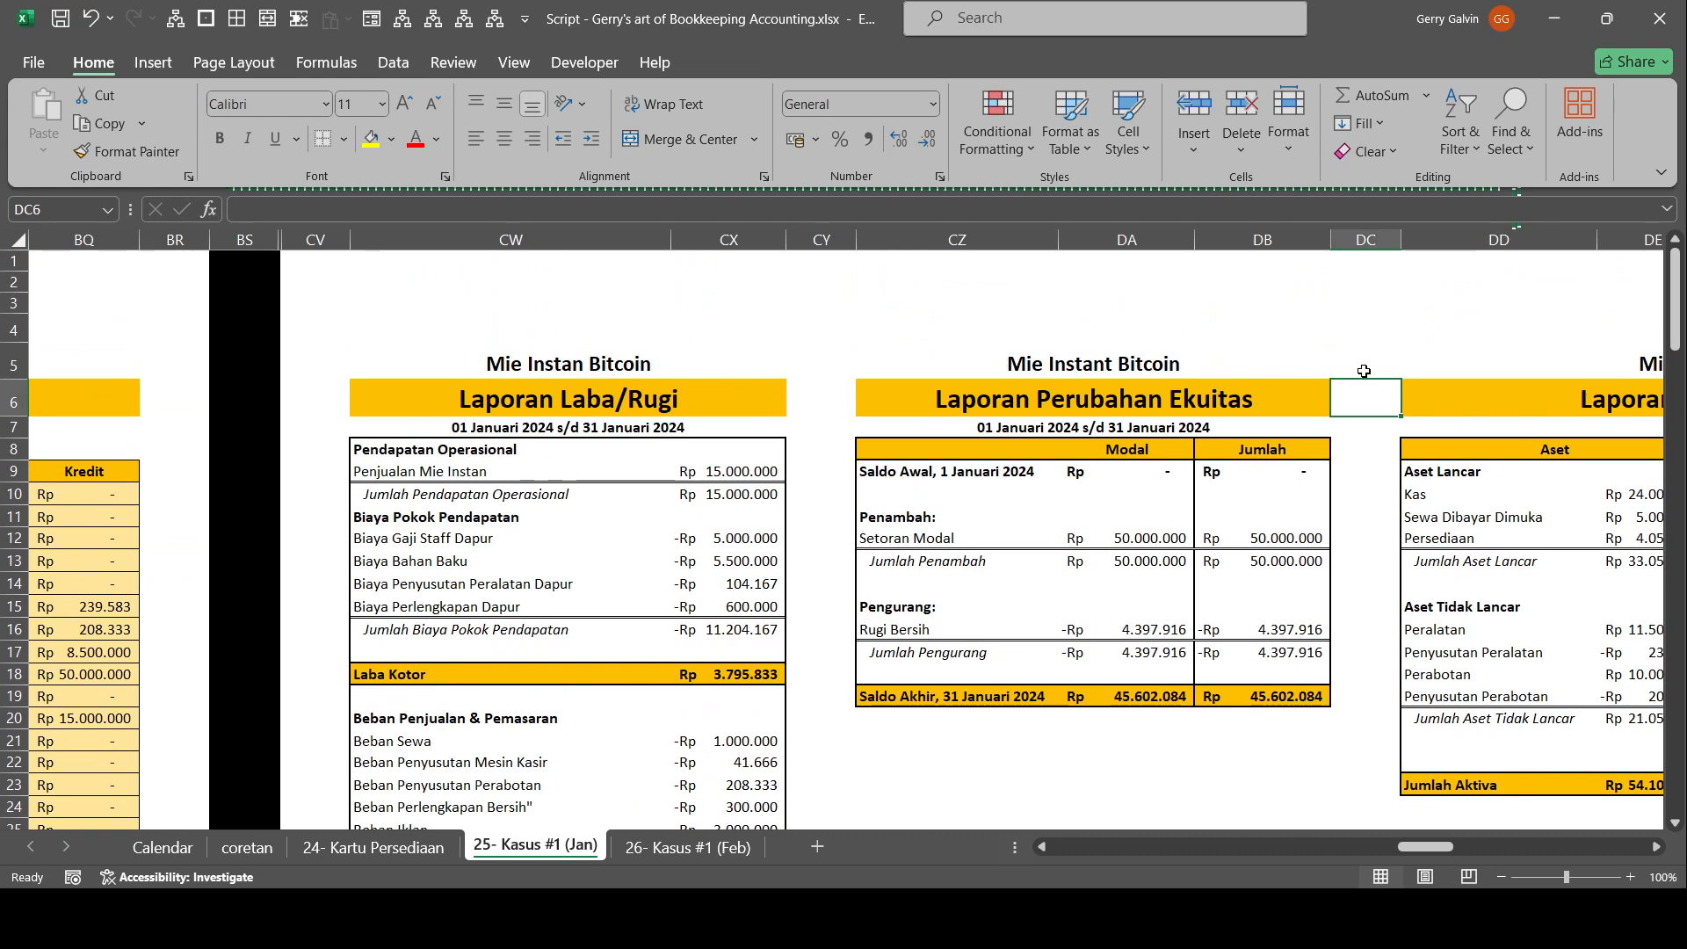
{"action": "left_click", "coordinate": [894, 400]}
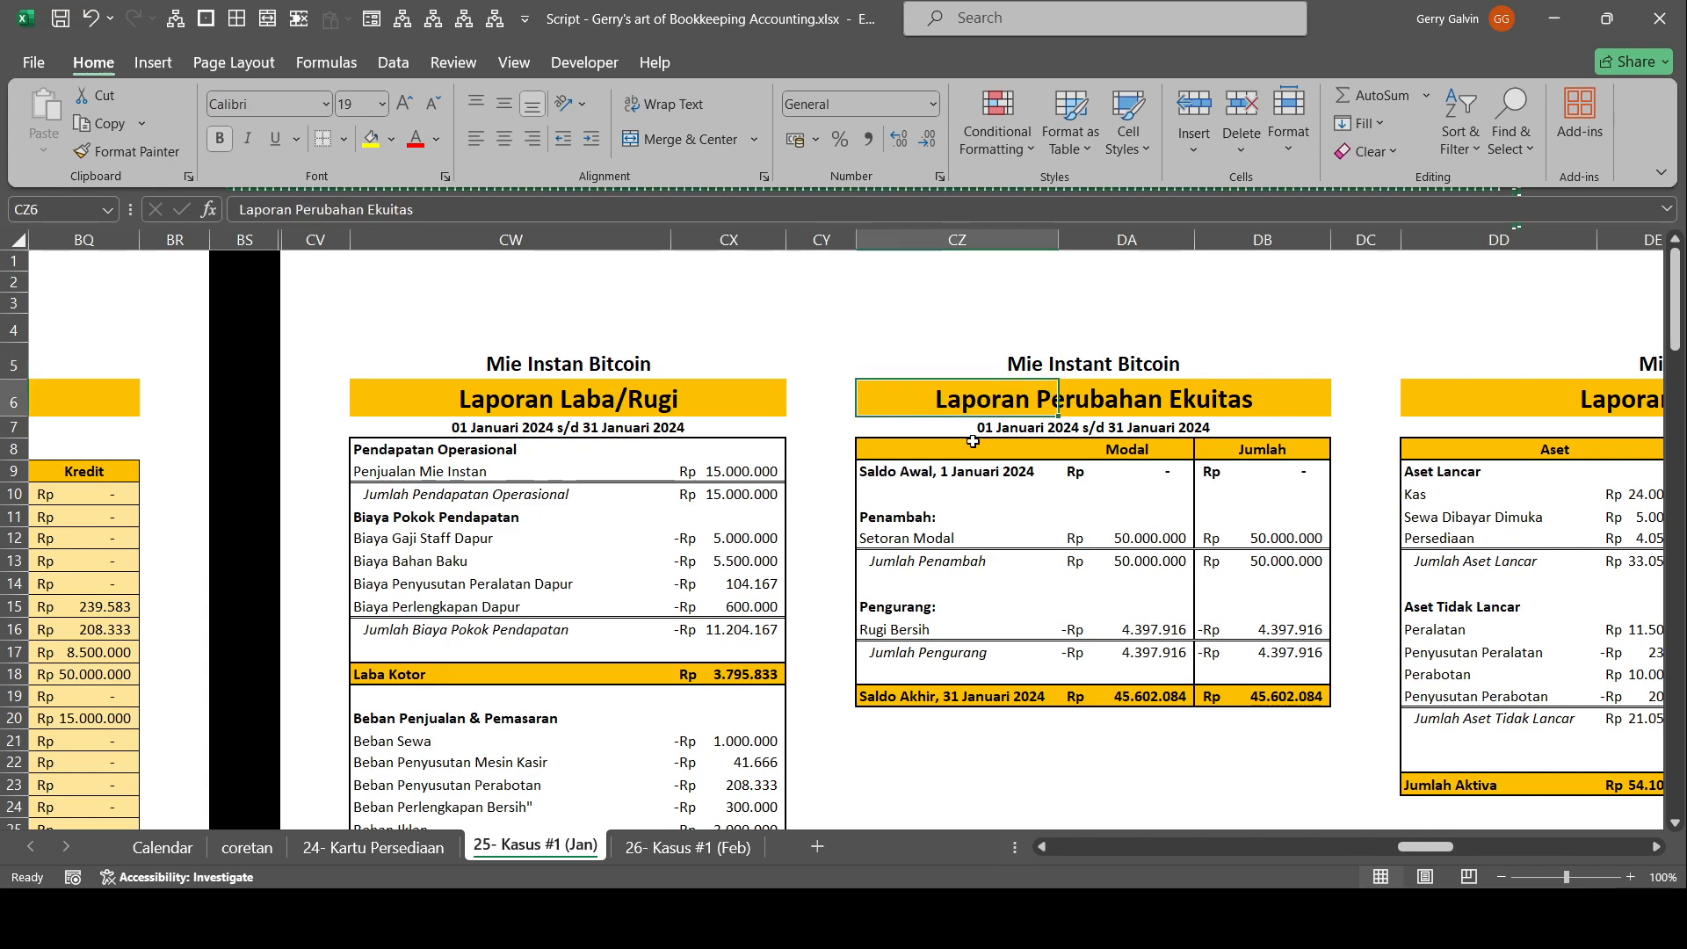
{"action": "scroll", "coordinate": [966, 544], "scroll_direction": "down", "scroll_amount": 3}
{"action": "scroll", "coordinate": [975, 528], "scroll_direction": "up", "scroll_amount": 3}
{"action": "left_click_drag", "start_coordinate": [984, 561], "coordinate": [729, 562]}
{"action": "scroll", "coordinate": [791, 545], "scroll_direction": "down", "scroll_amount": 3}
{"action": "scroll", "coordinate": [1071, 546], "scroll_direction": "up", "scroll_amount": 3}
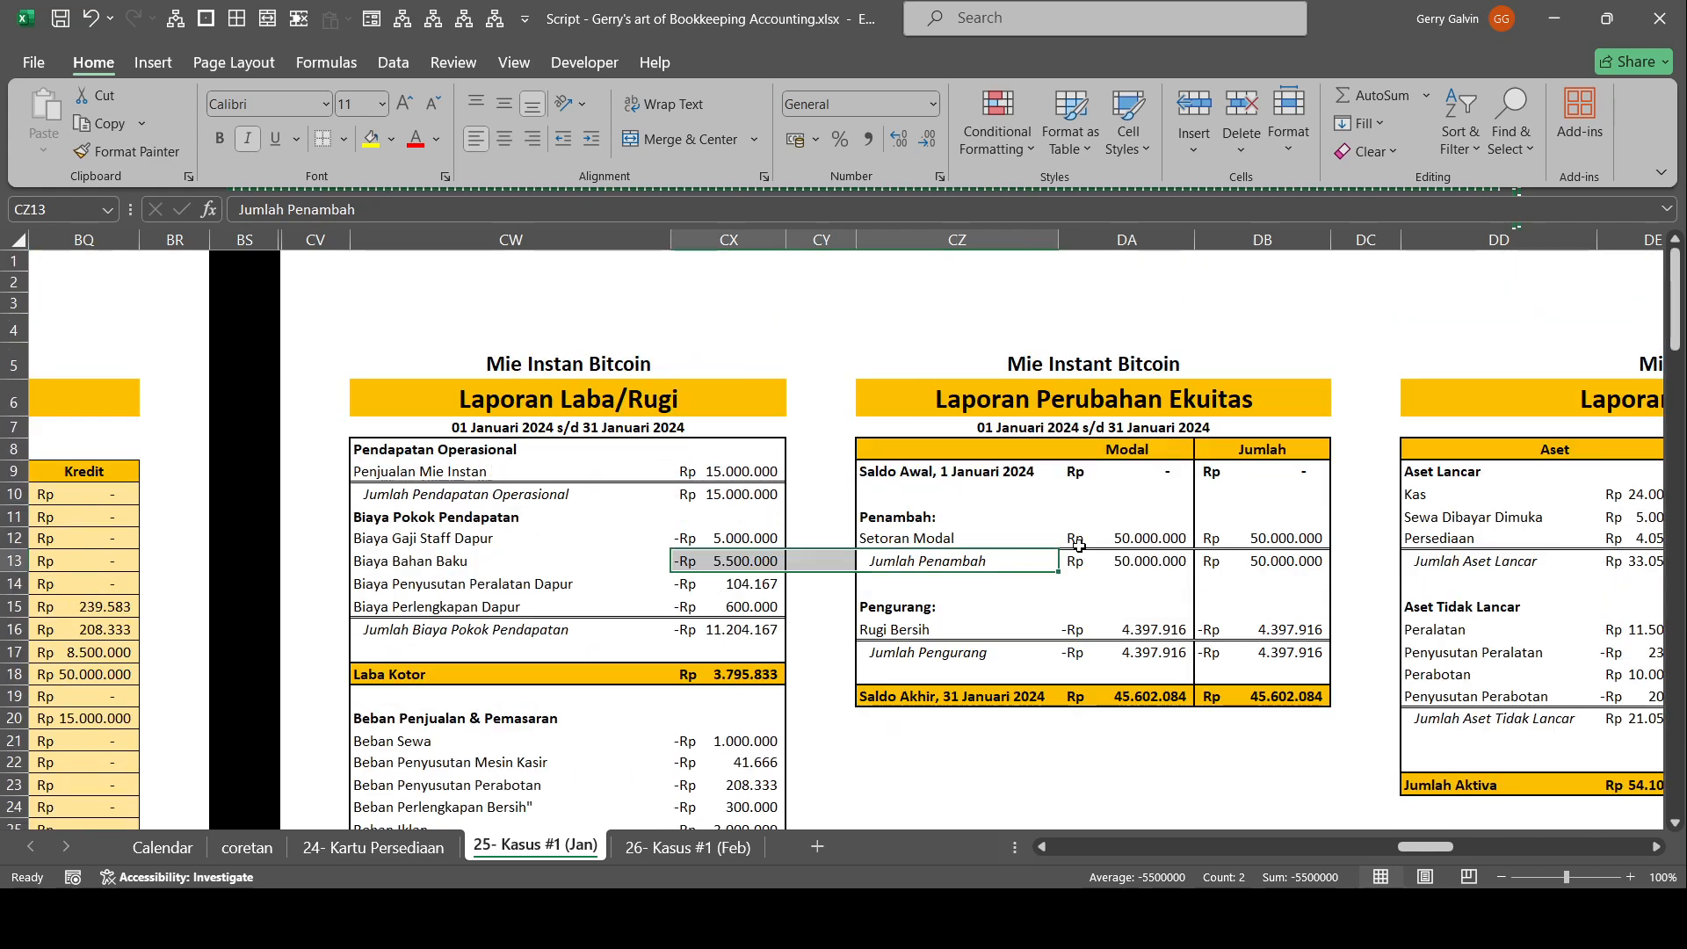
{"action": "left_click", "coordinate": [1071, 547]}
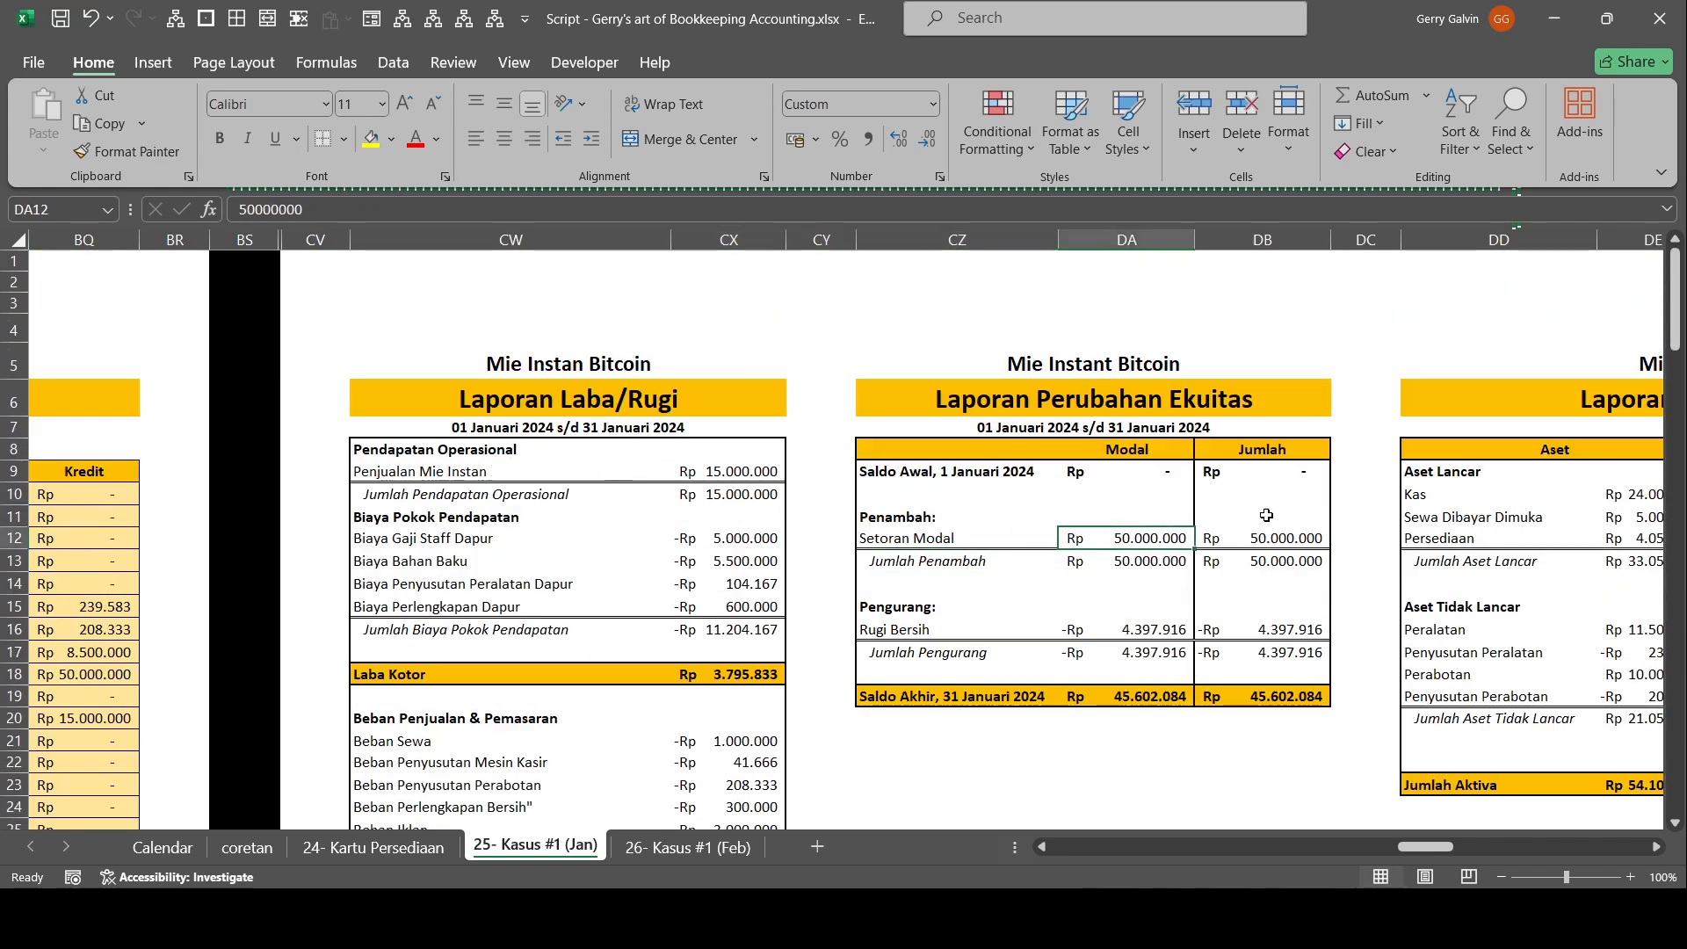
Unhide the columns between BS and CV, and hide columns CN to CT containing the post-closing Neraca Saldo.
{"action": "left_click_drag", "start_coordinate": [993, 562], "coordinate": [336, 538]}
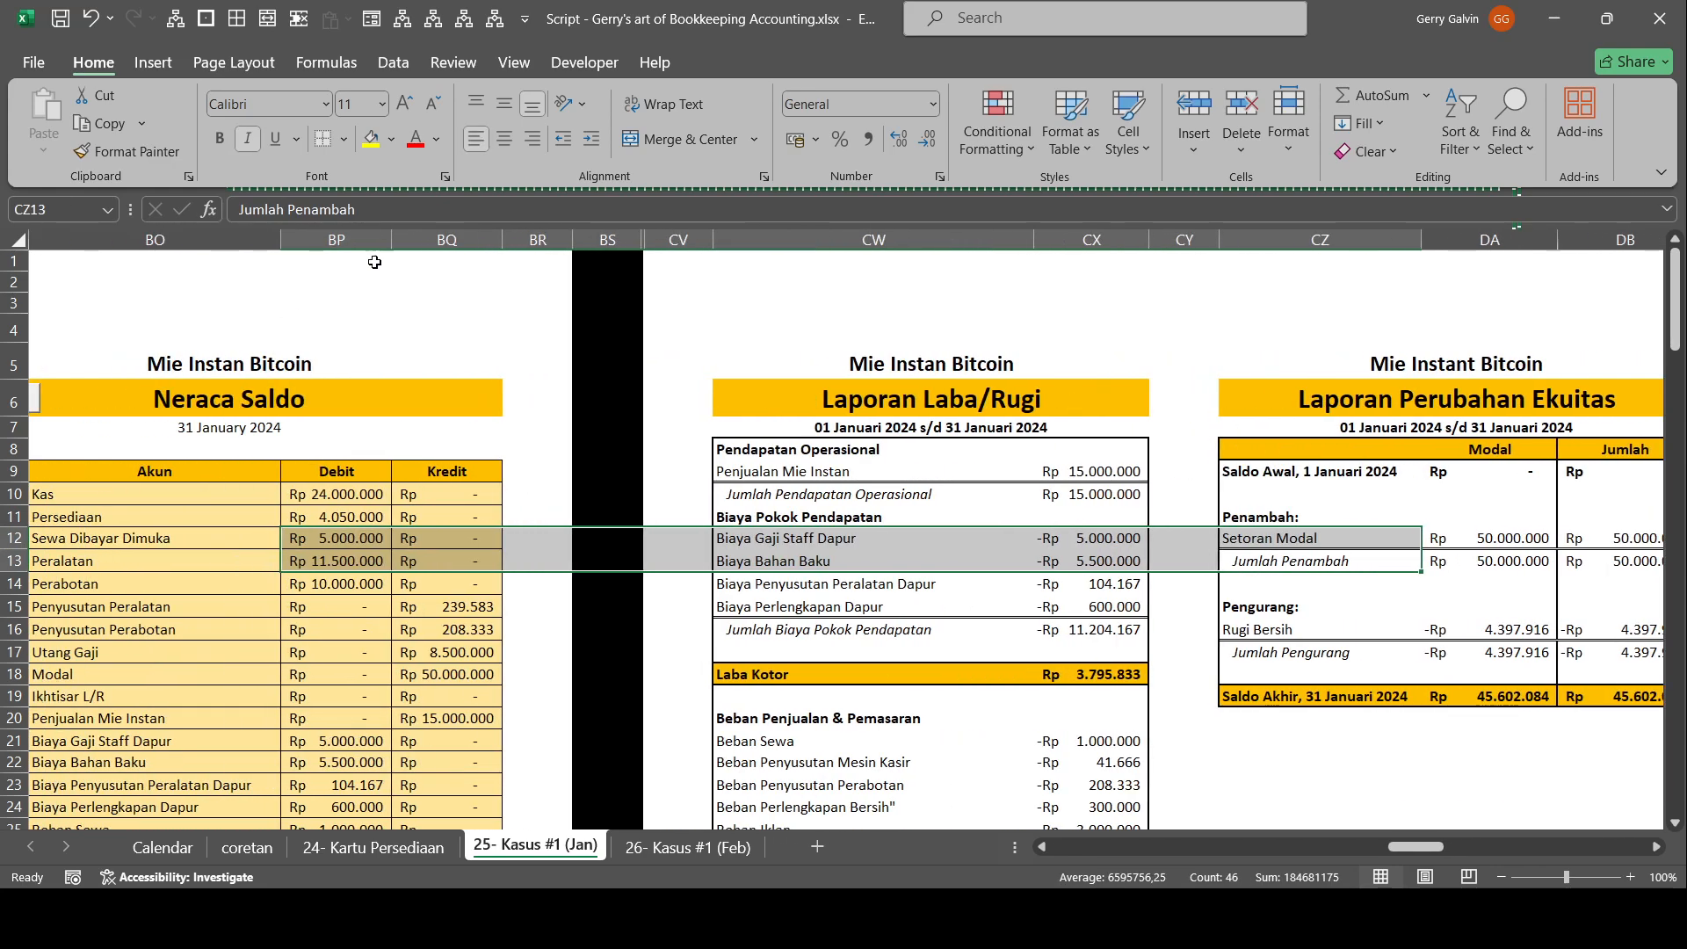
{"action": "left_click_drag", "start_coordinate": [678, 239], "coordinate": [608, 241]}
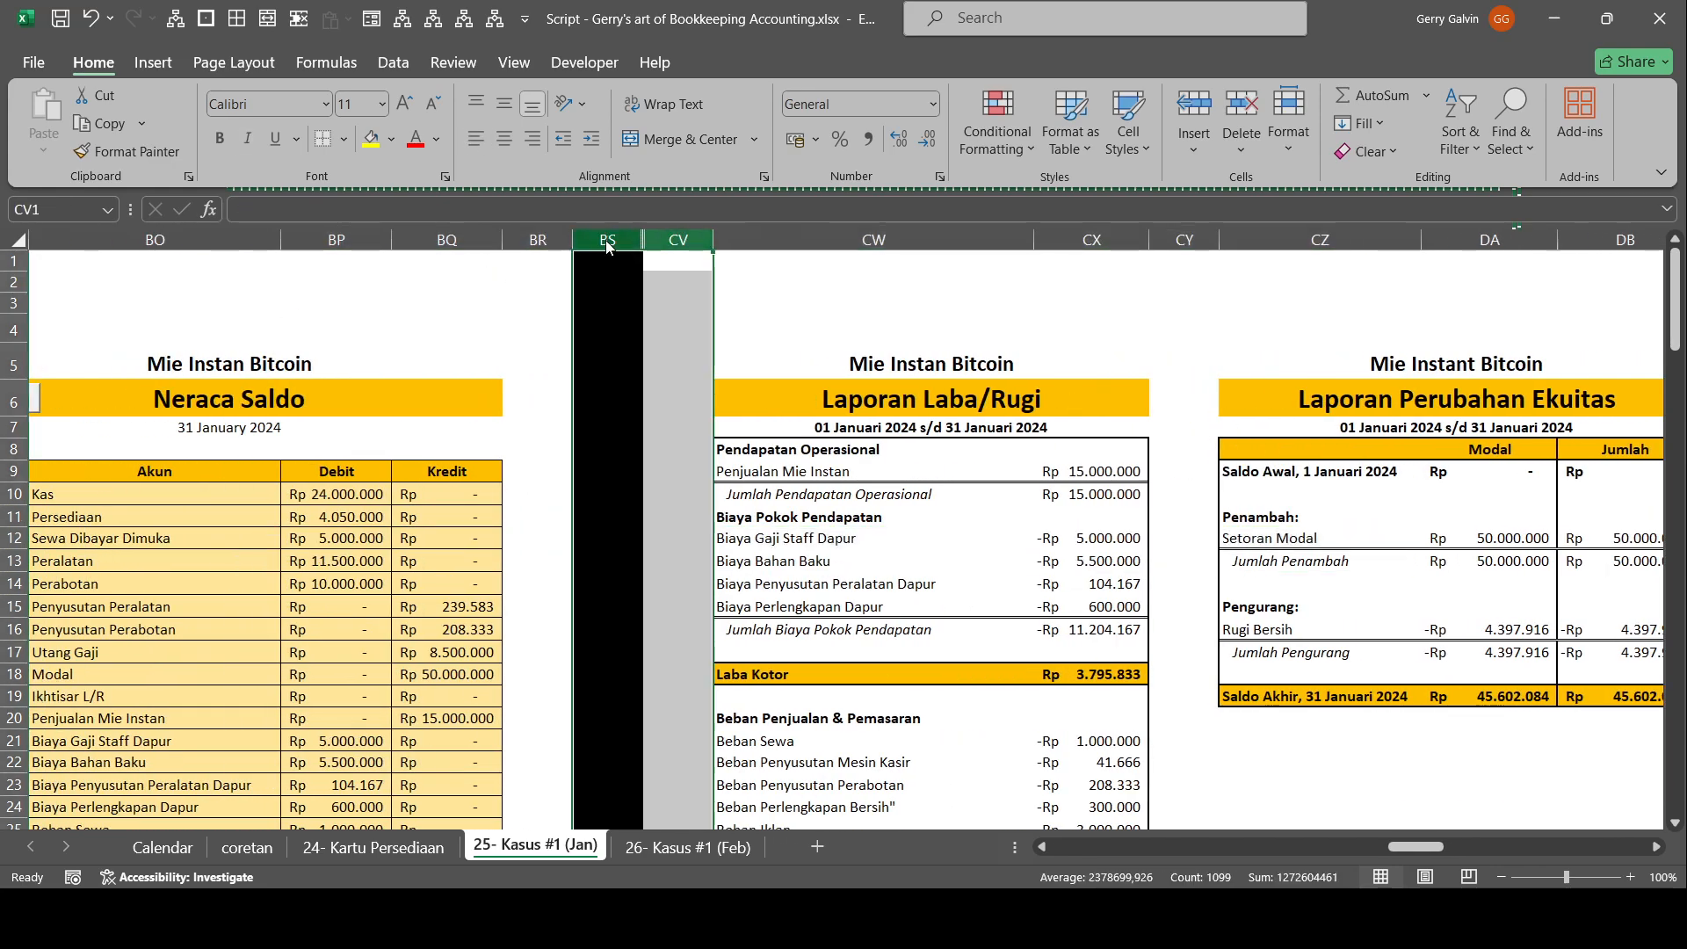
{"action": "key", "text": "ctrl+shift+0"}
{"action": "scroll", "coordinate": [635, 253], "scroll_direction": "right", "scroll_amount": 1}
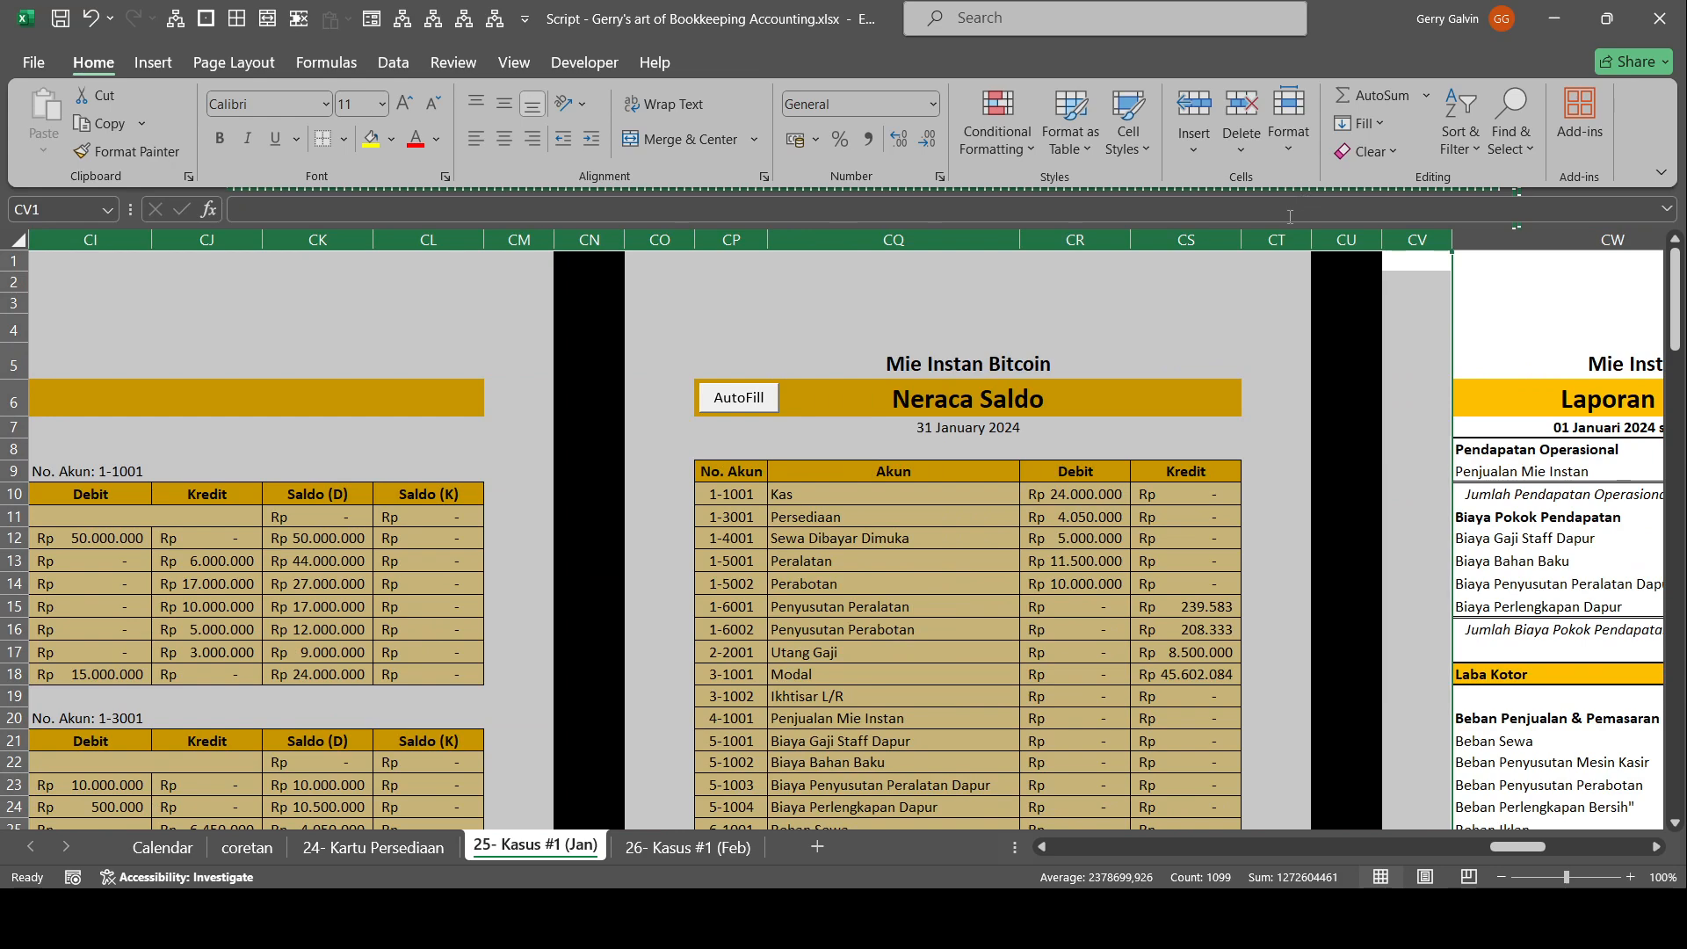
{"action": "left_click_drag", "start_coordinate": [578, 238], "coordinate": [1296, 231]}
{"action": "key", "text": "ctrl+0"}
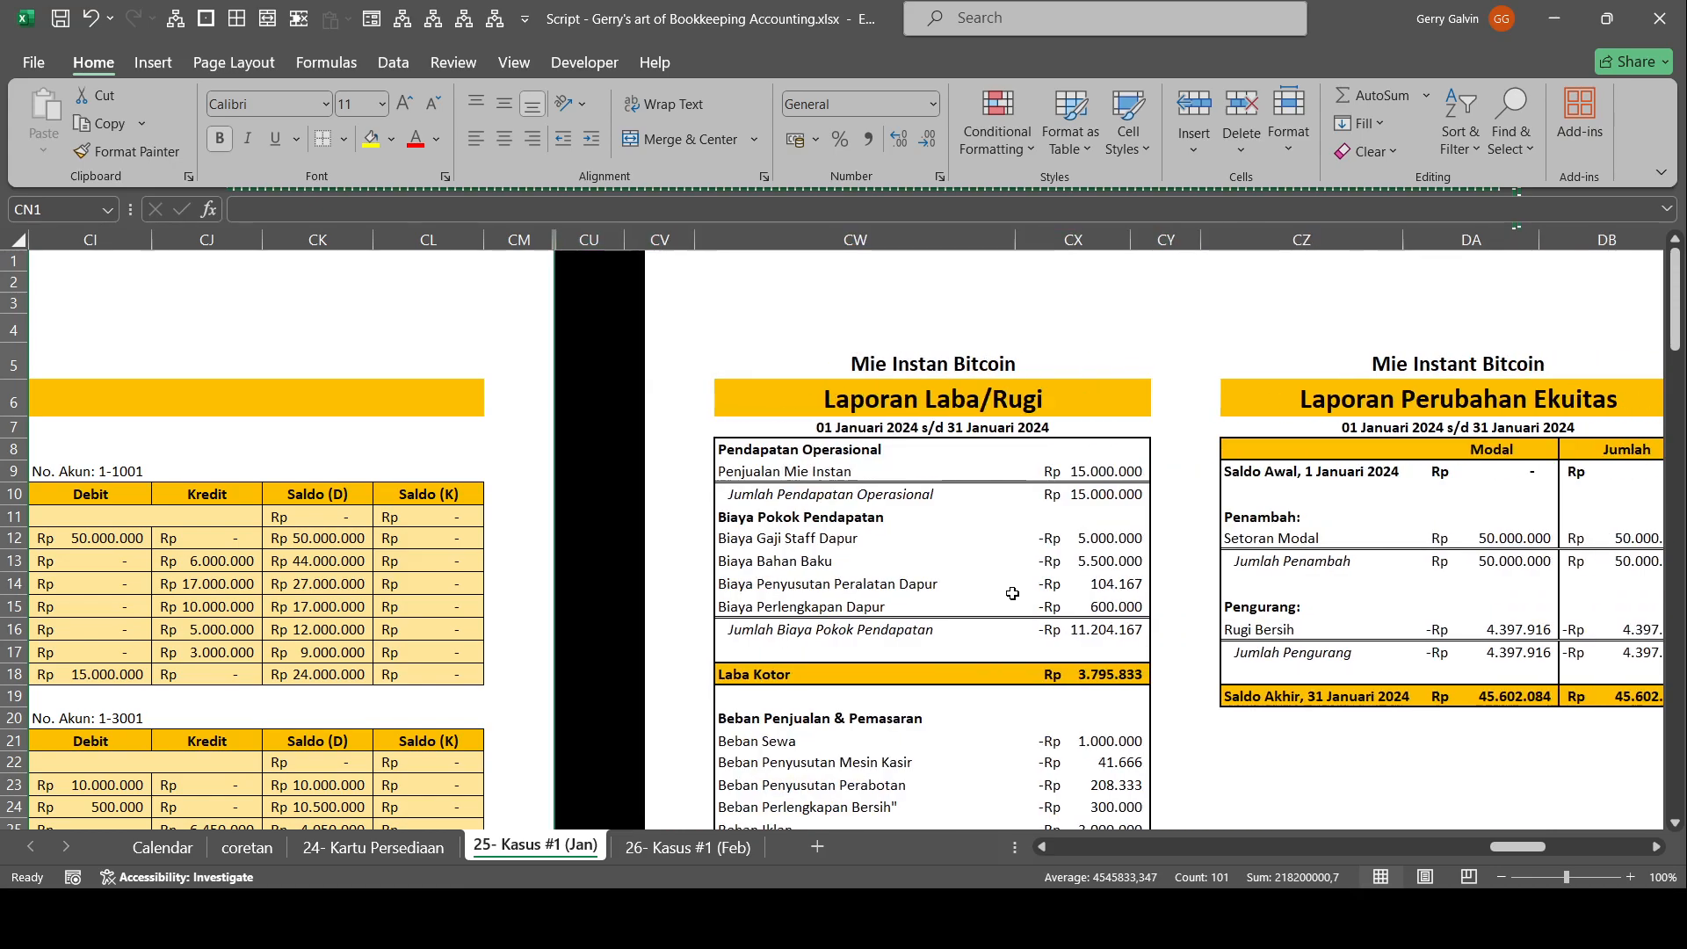
Examine the opening balance and capital deposit credit of the Modal account (3-1001) in the ledger.
{"action": "left_click_drag", "start_coordinate": [747, 517], "coordinate": [124, 506]}
{"action": "scroll", "coordinate": [141, 503], "scroll_direction": "down", "scroll_amount": 12}
{"action": "left_click_drag", "start_coordinate": [147, 582], "coordinate": [150, 571]}
{"action": "scroll", "coordinate": [148, 587], "scroll_direction": "down", "scroll_amount": 6}
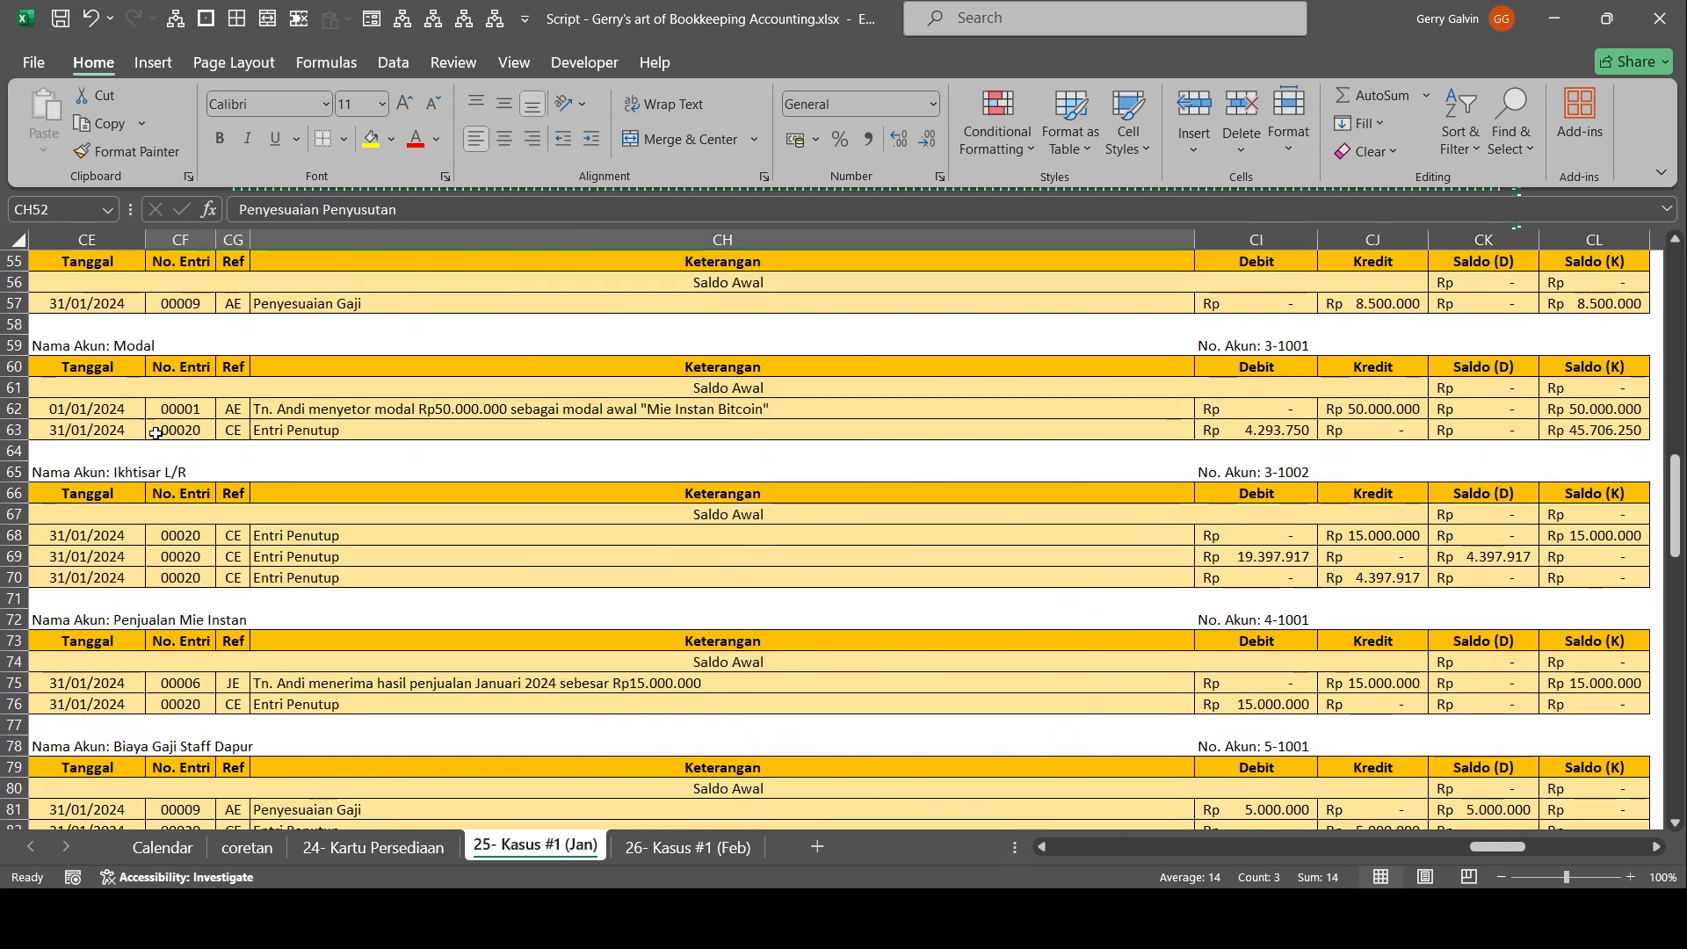
{"action": "left_click_drag", "start_coordinate": [97, 387], "coordinate": [997, 413]}
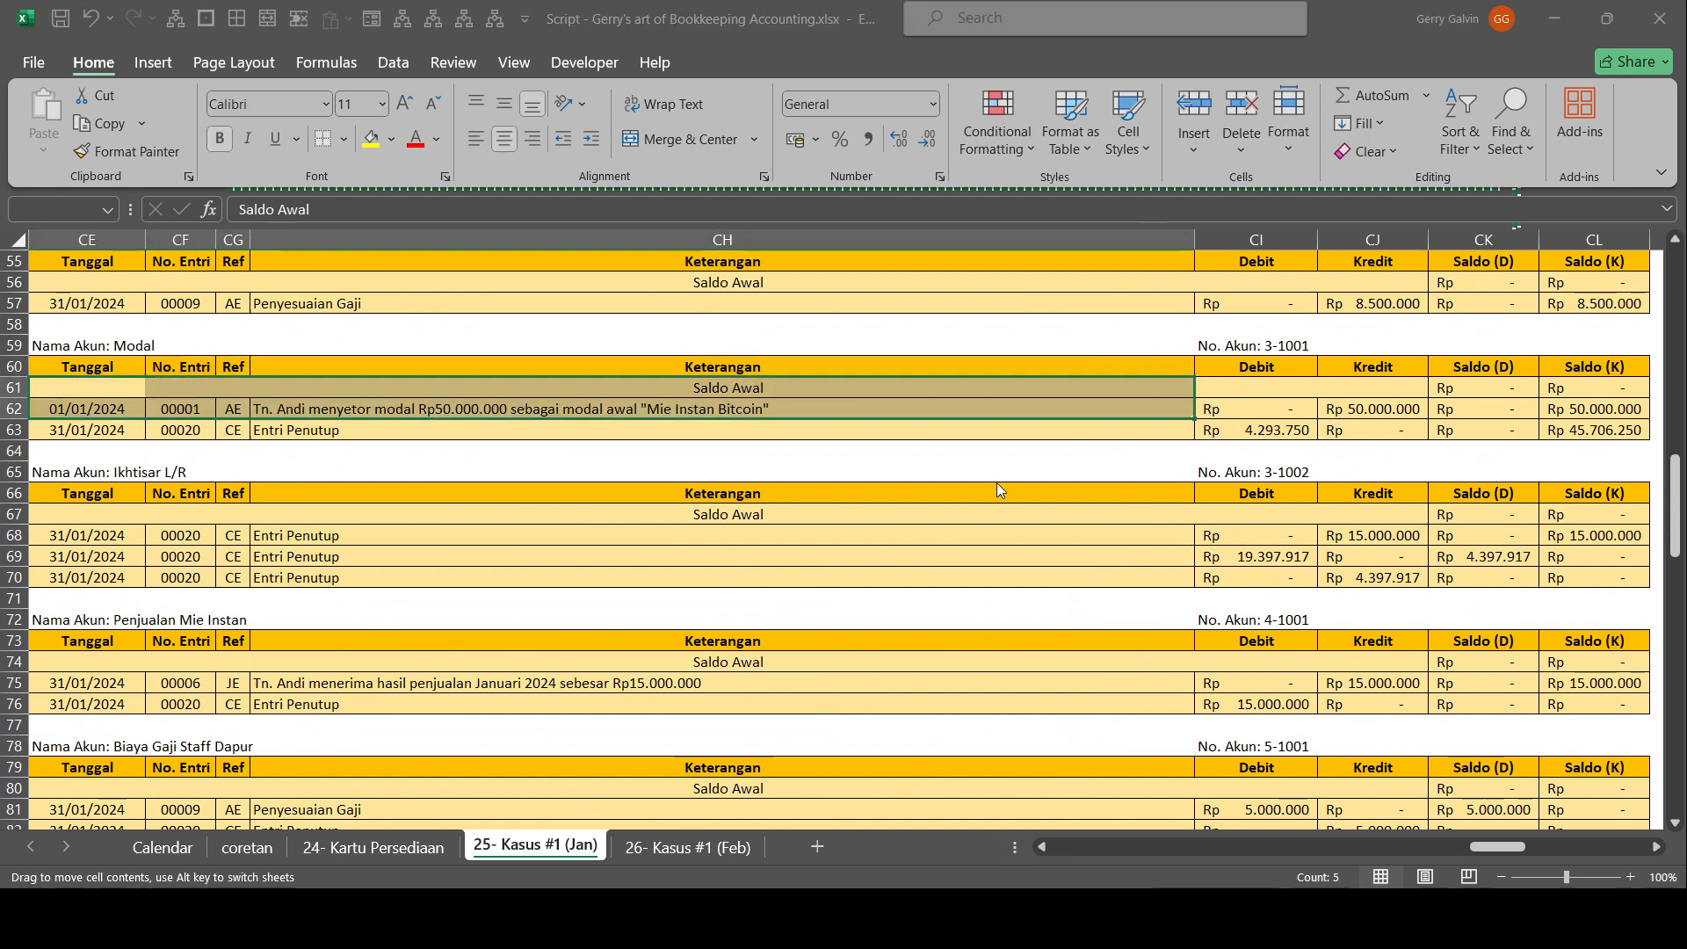
{"action": "left_click", "coordinate": [1380, 406]}
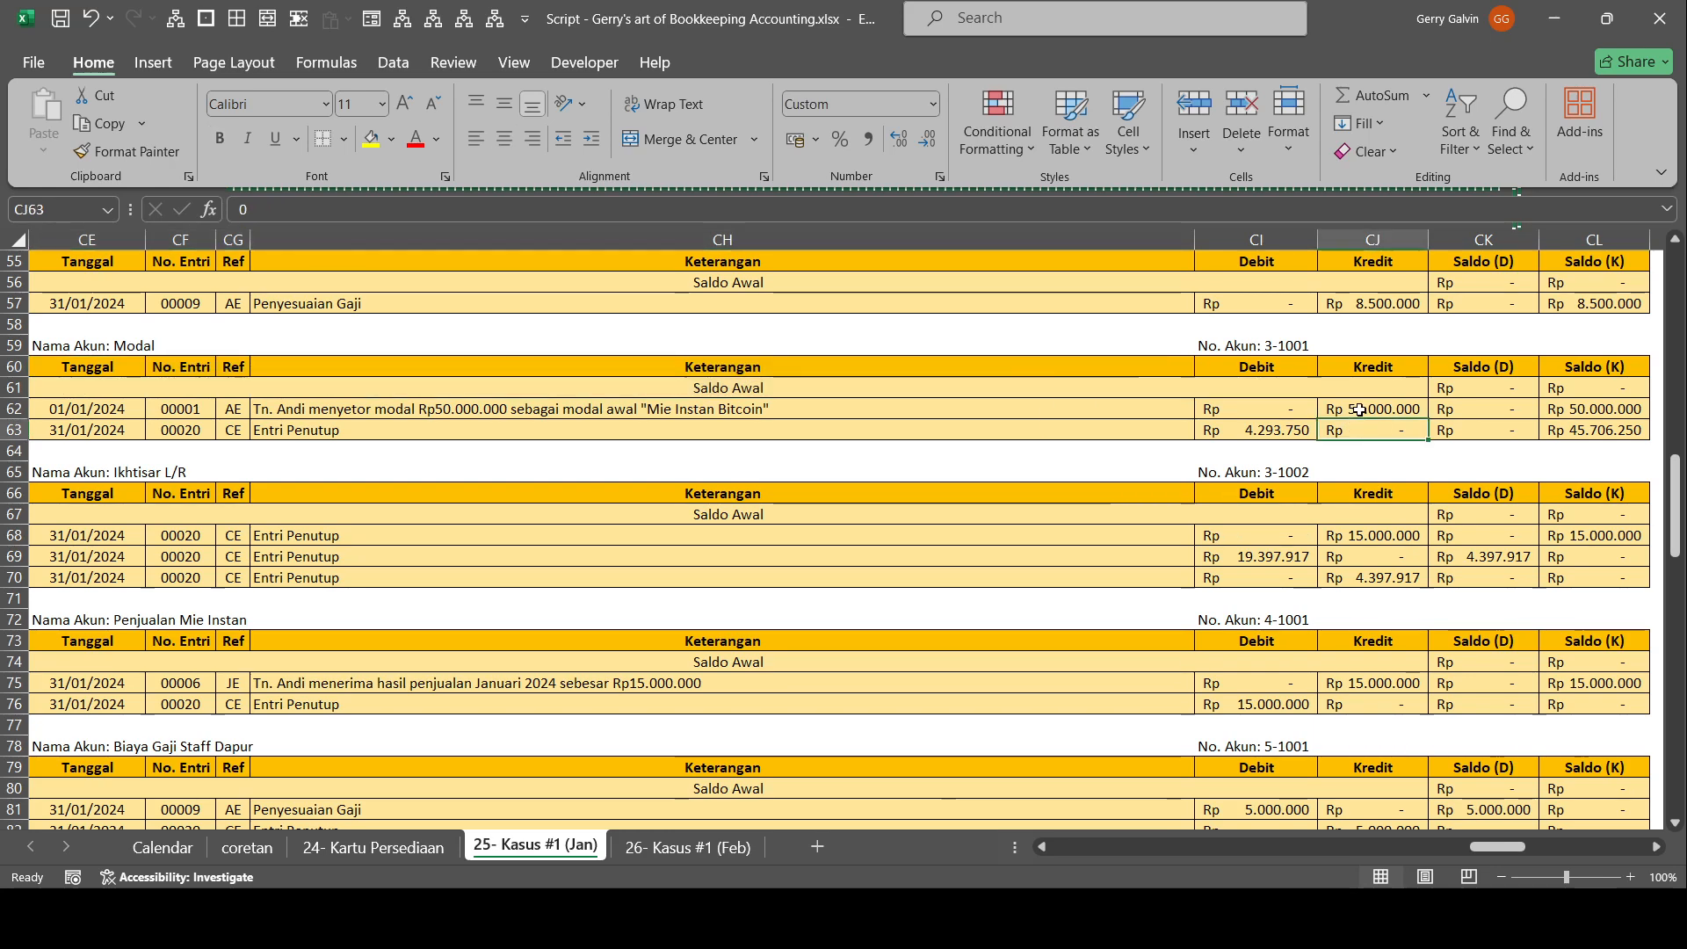
{"action": "left_click", "coordinate": [1591, 388]}
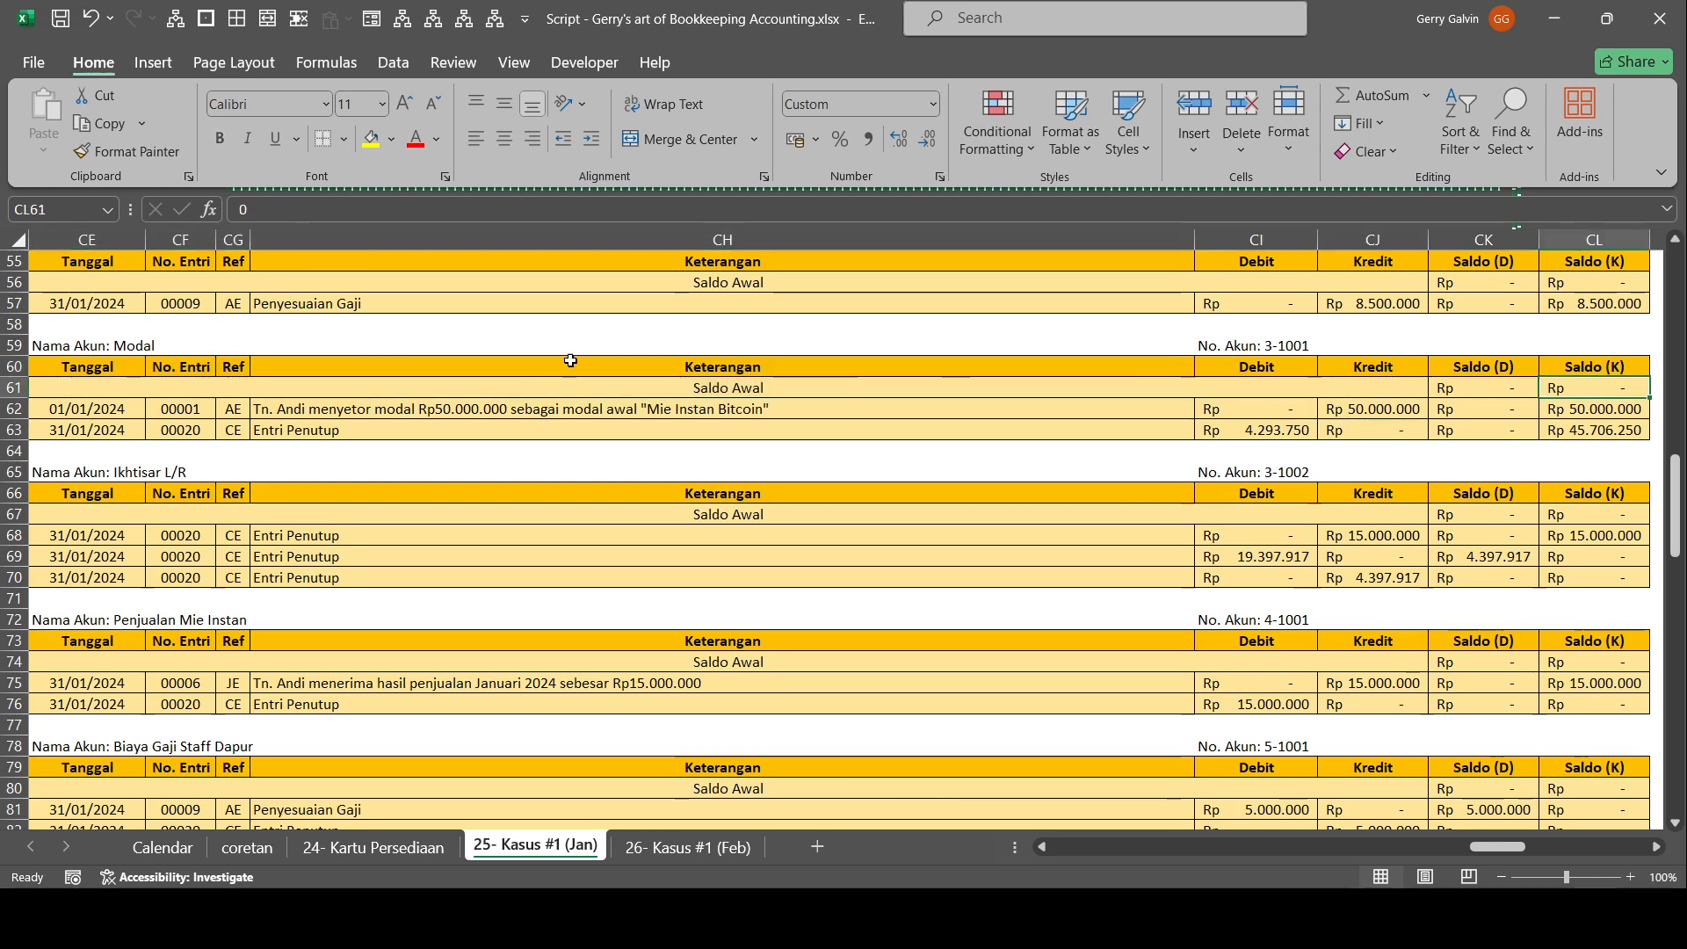
{"action": "left_click", "coordinate": [1358, 415]}
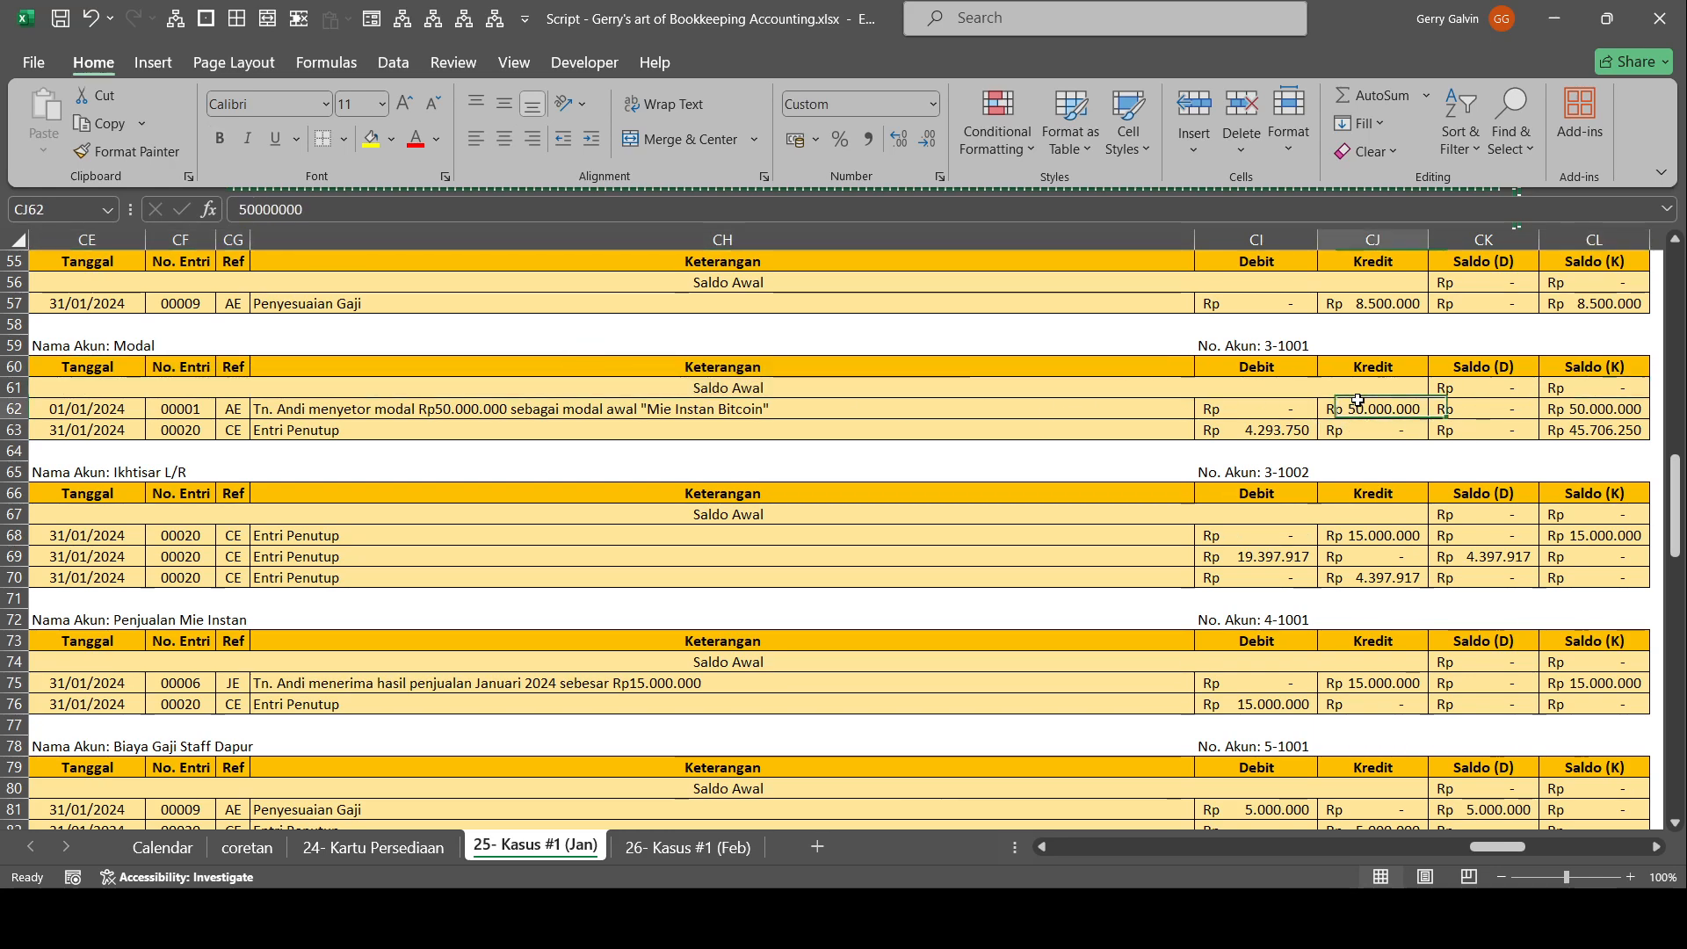
Link the debit of the Modal account's Entri Penutup in CI63 to the Ikhtisar L/R closing credit in CJ70.
{"action": "left_click", "coordinate": [1225, 435]}
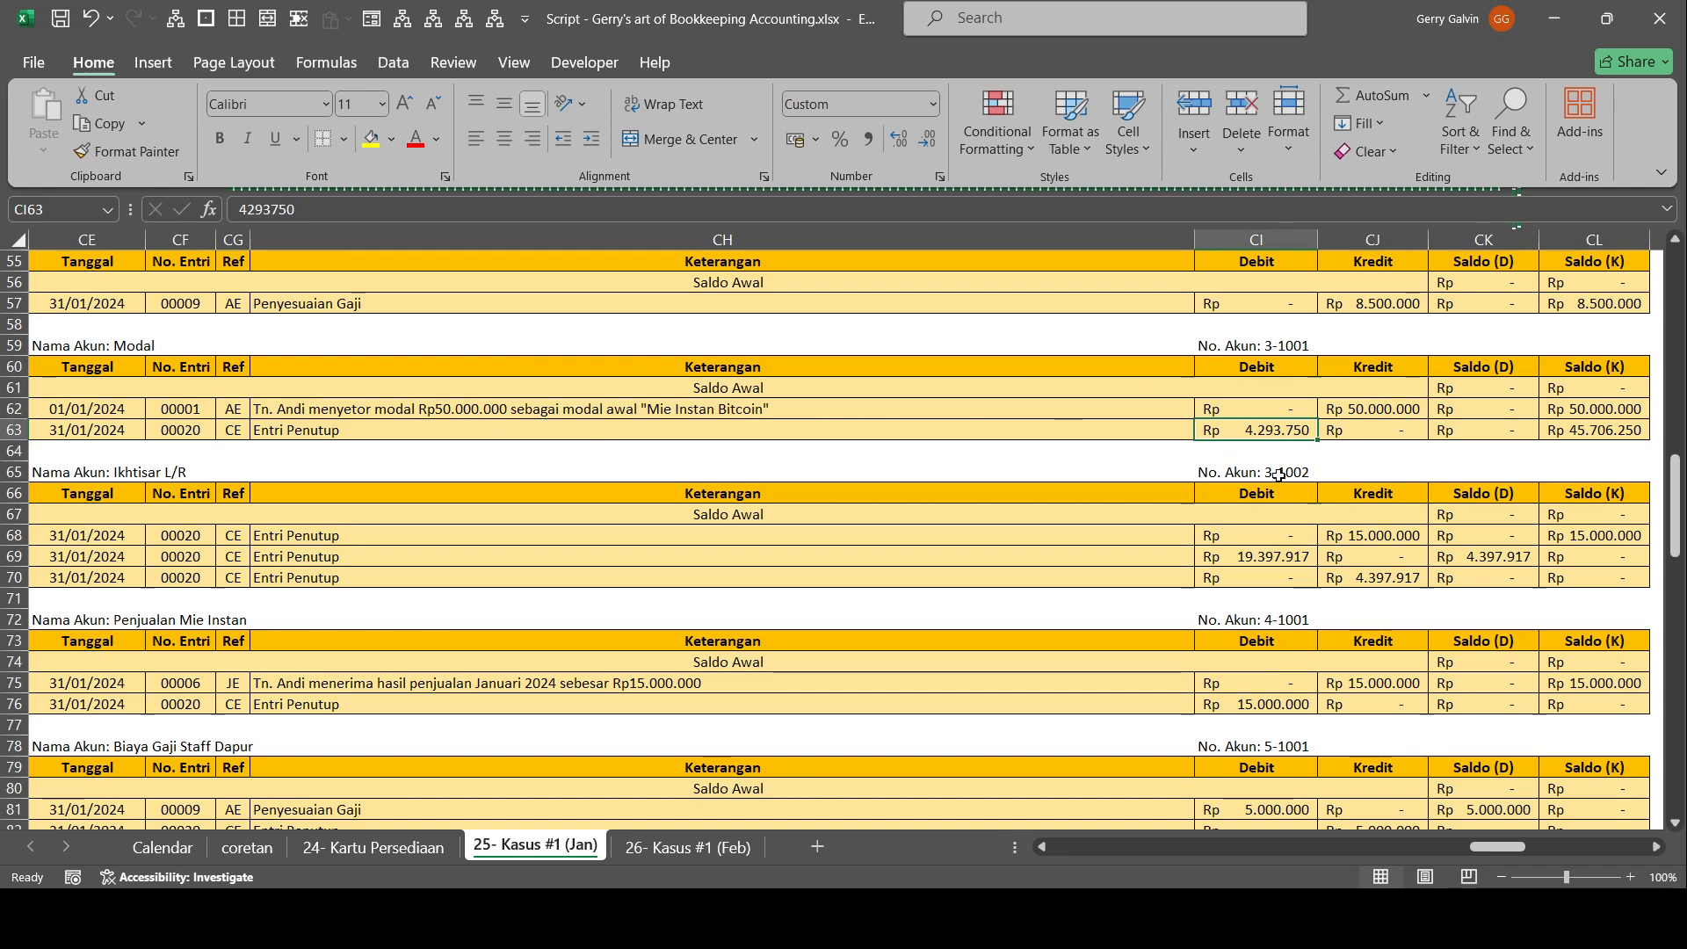
{"action": "scroll", "coordinate": [1280, 474], "scroll_direction": "up", "scroll_amount": 1}
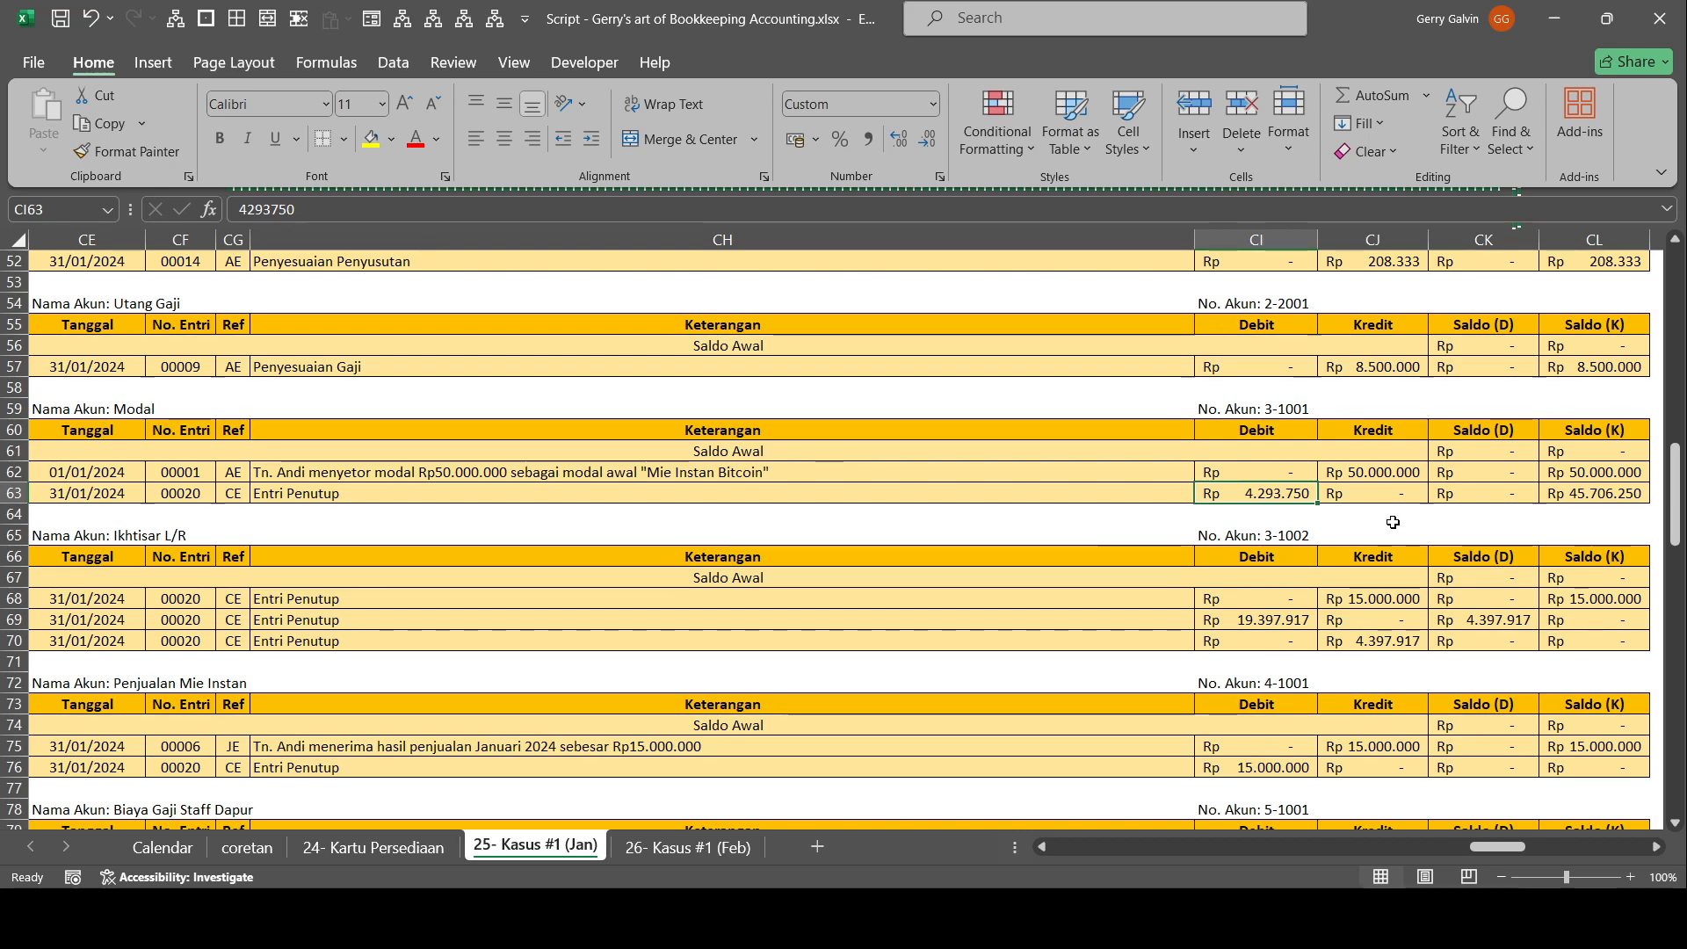
{"action": "type", "text": "="}
{"action": "key", "text": "Right"}
{"action": "key", "text": "Down"}
{"action": "key", "text": "Down"}
{"action": "key", "text": "Down"}
{"action": "key", "text": "Down"}
{"action": "key", "text": "Down"}
{"action": "key", "text": "Down"}
{"action": "key", "text": "Down"}
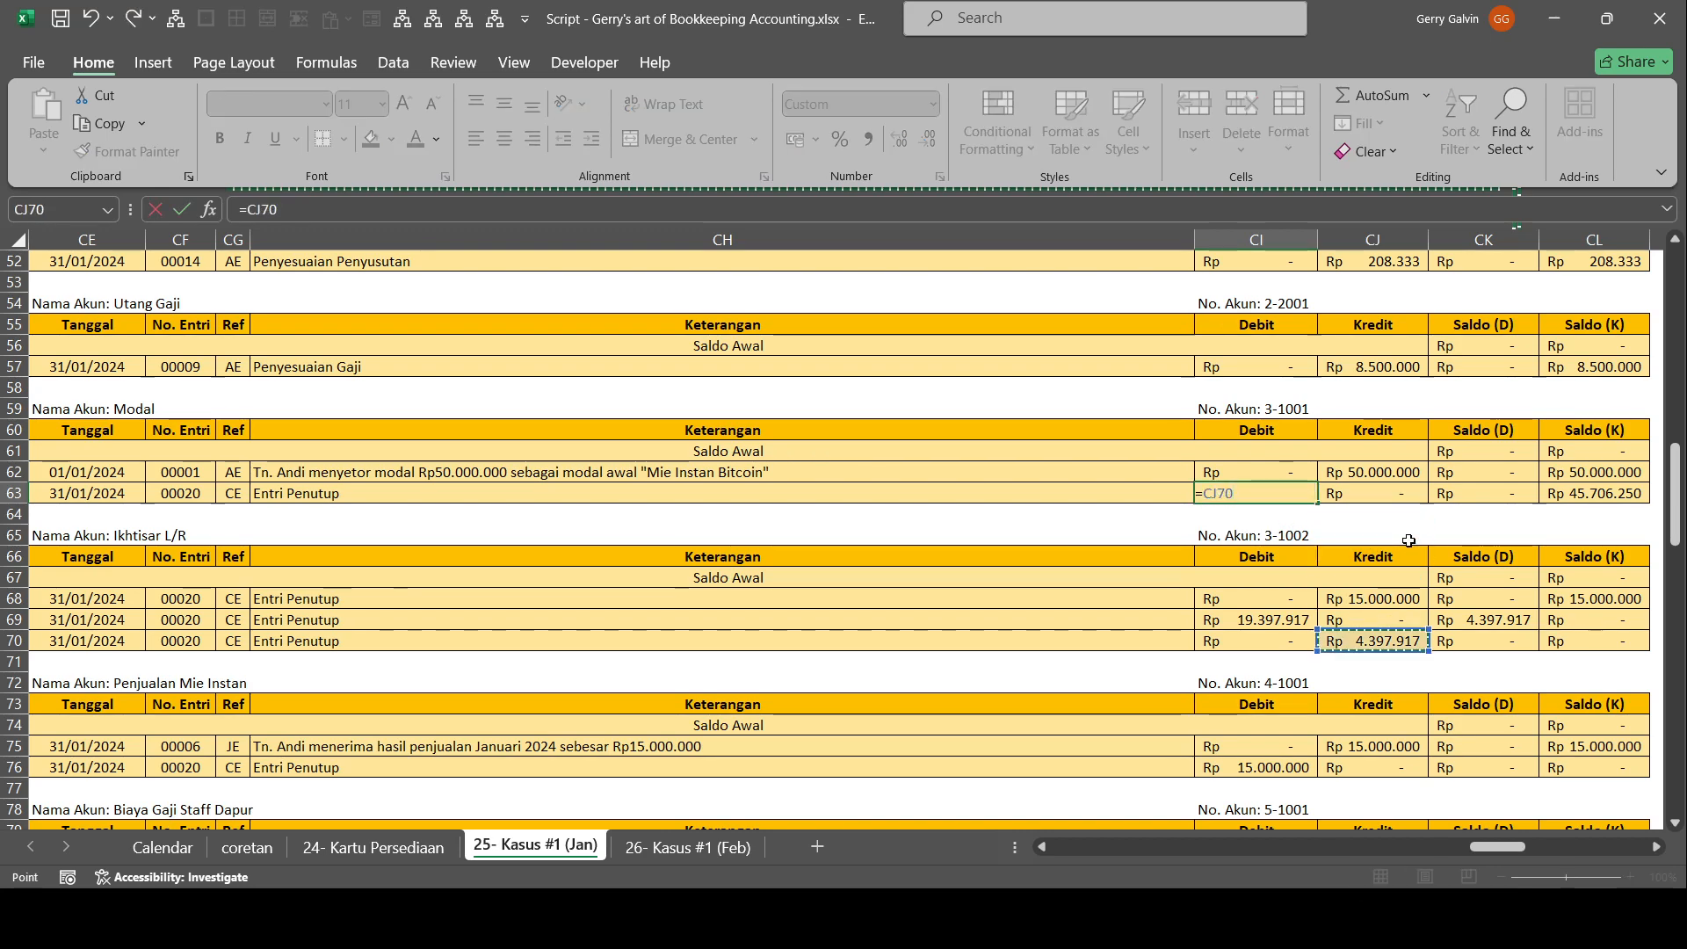
{"action": "key", "text": "Tab"}
{"action": "key", "text": "Tab"}
{"action": "key", "text": "Tab"}
Calculate the Modal account's closing Saldo (K) in CL63 as the preceding Saldo (K) minus the Entri Penutup debit.
{"action": "type", "text": "="}
{"action": "key", "text": "Up"}
{"action": "type", "text": "-"}
{"action": "key", "text": "Left"}
{"action": "key", "text": "Left"}
{"action": "key", "text": "Left"}
{"action": "key", "text": "Tab"}
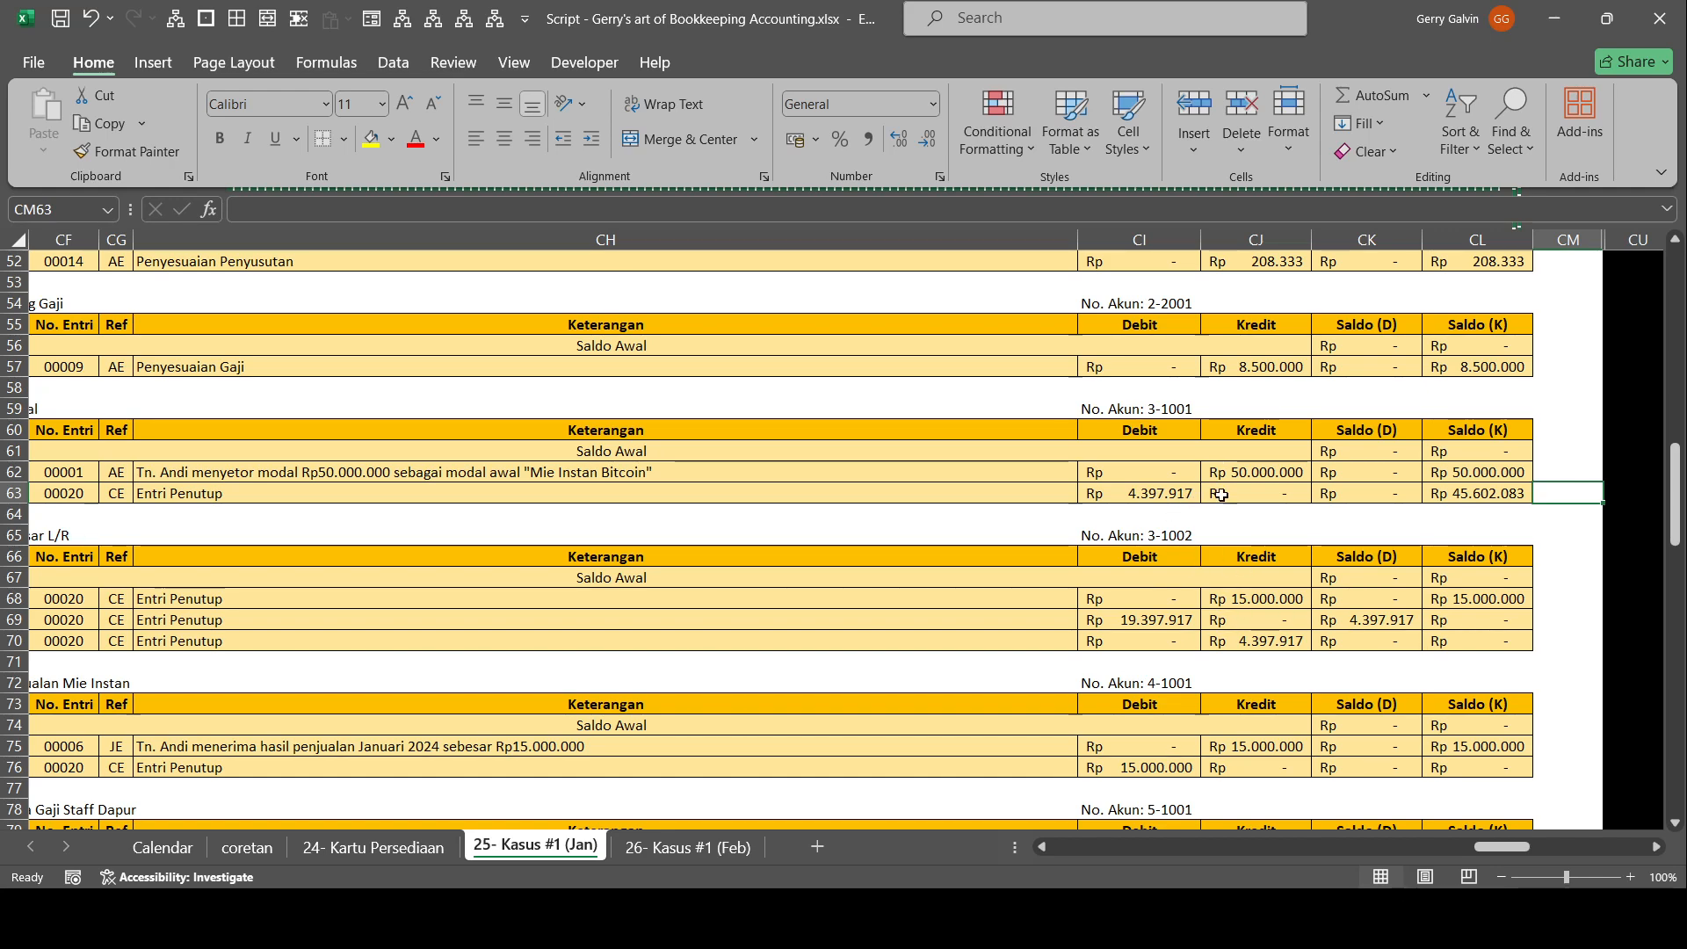
{"action": "left_click", "coordinate": [1487, 494]}
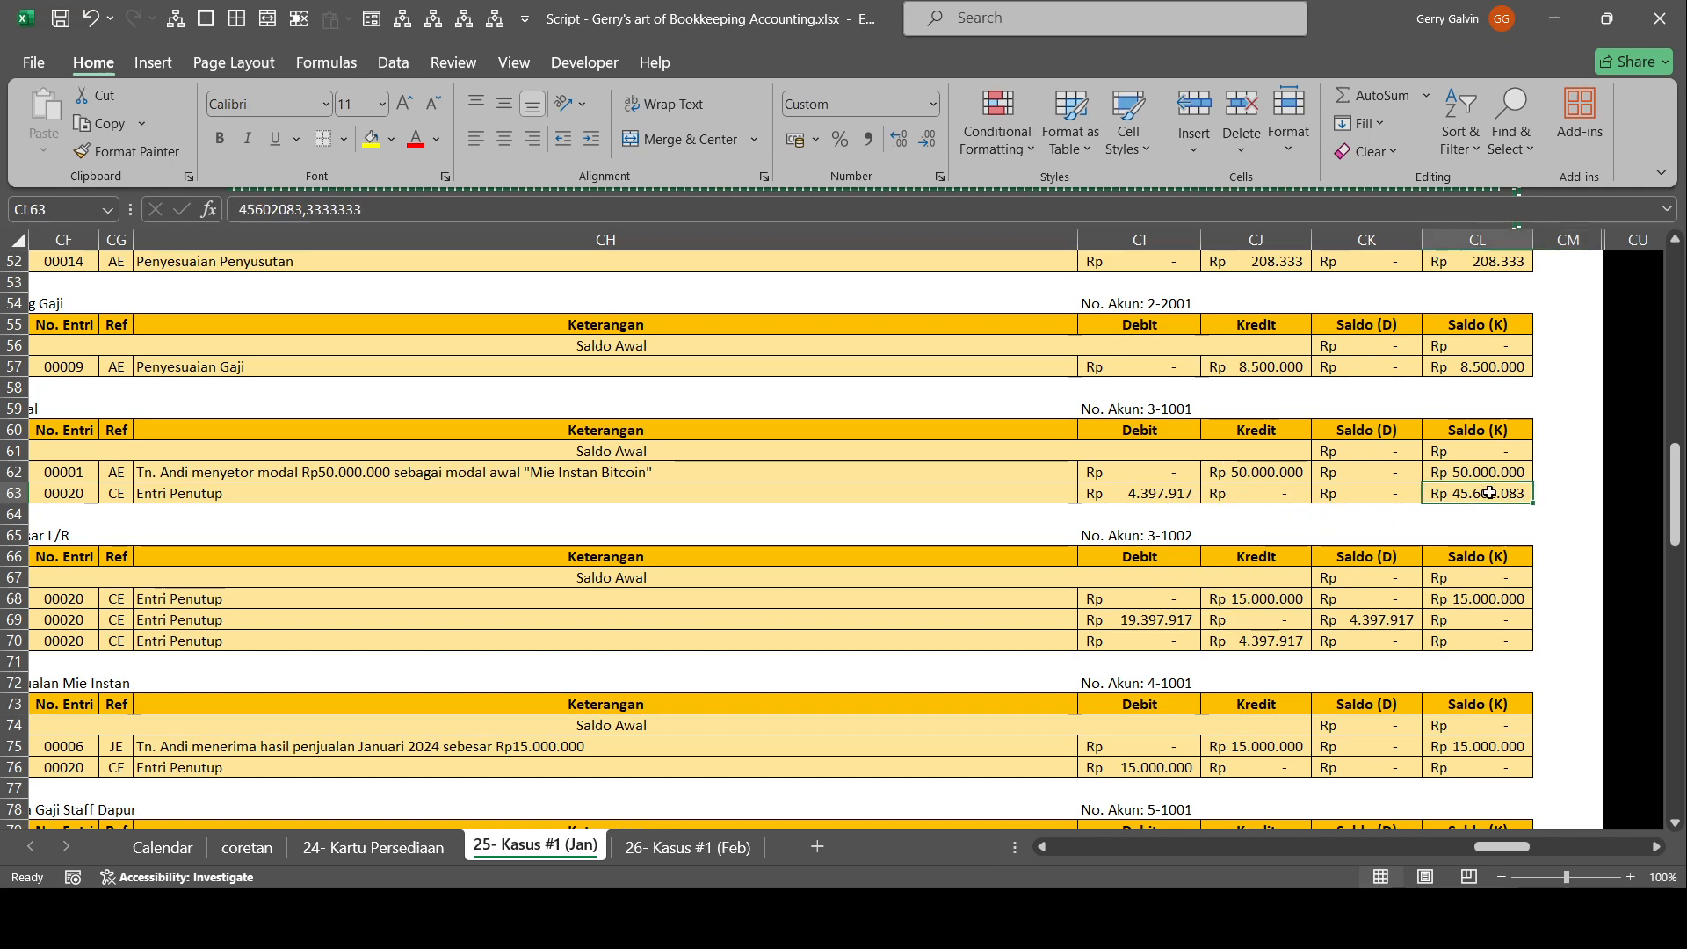
Examine the Saldo Akhir and Rugi Bersih amounts in Laporan Perubahan Ekuitas against the corrected Modal account.
{"action": "left_click_drag", "start_coordinate": [1505, 847], "coordinate": [1609, 847]}
{"action": "scroll", "coordinate": [1376, 568], "scroll_direction": "up", "scroll_amount": 8}
{"action": "scroll", "coordinate": [1376, 569], "scroll_direction": "up", "scroll_amount": 9}
{"action": "left_click_drag", "start_coordinate": [677, 608], "coordinate": [35, 616]}
{"action": "left_click", "coordinate": [524, 696]}
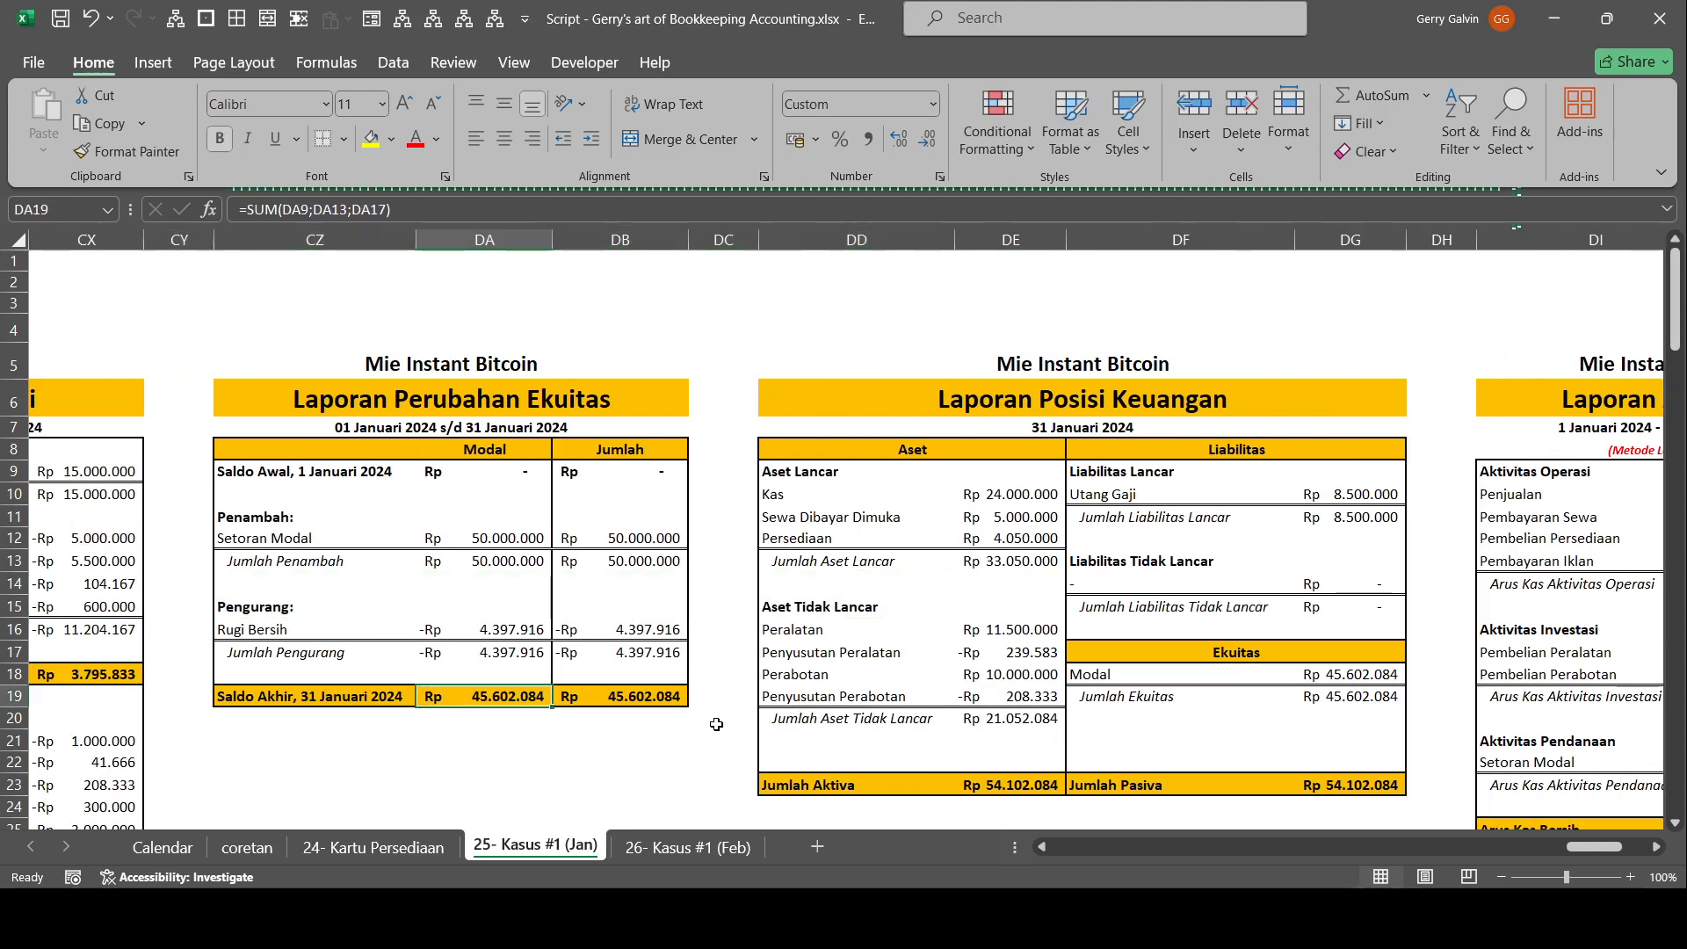
{"action": "left_click", "coordinate": [513, 616]}
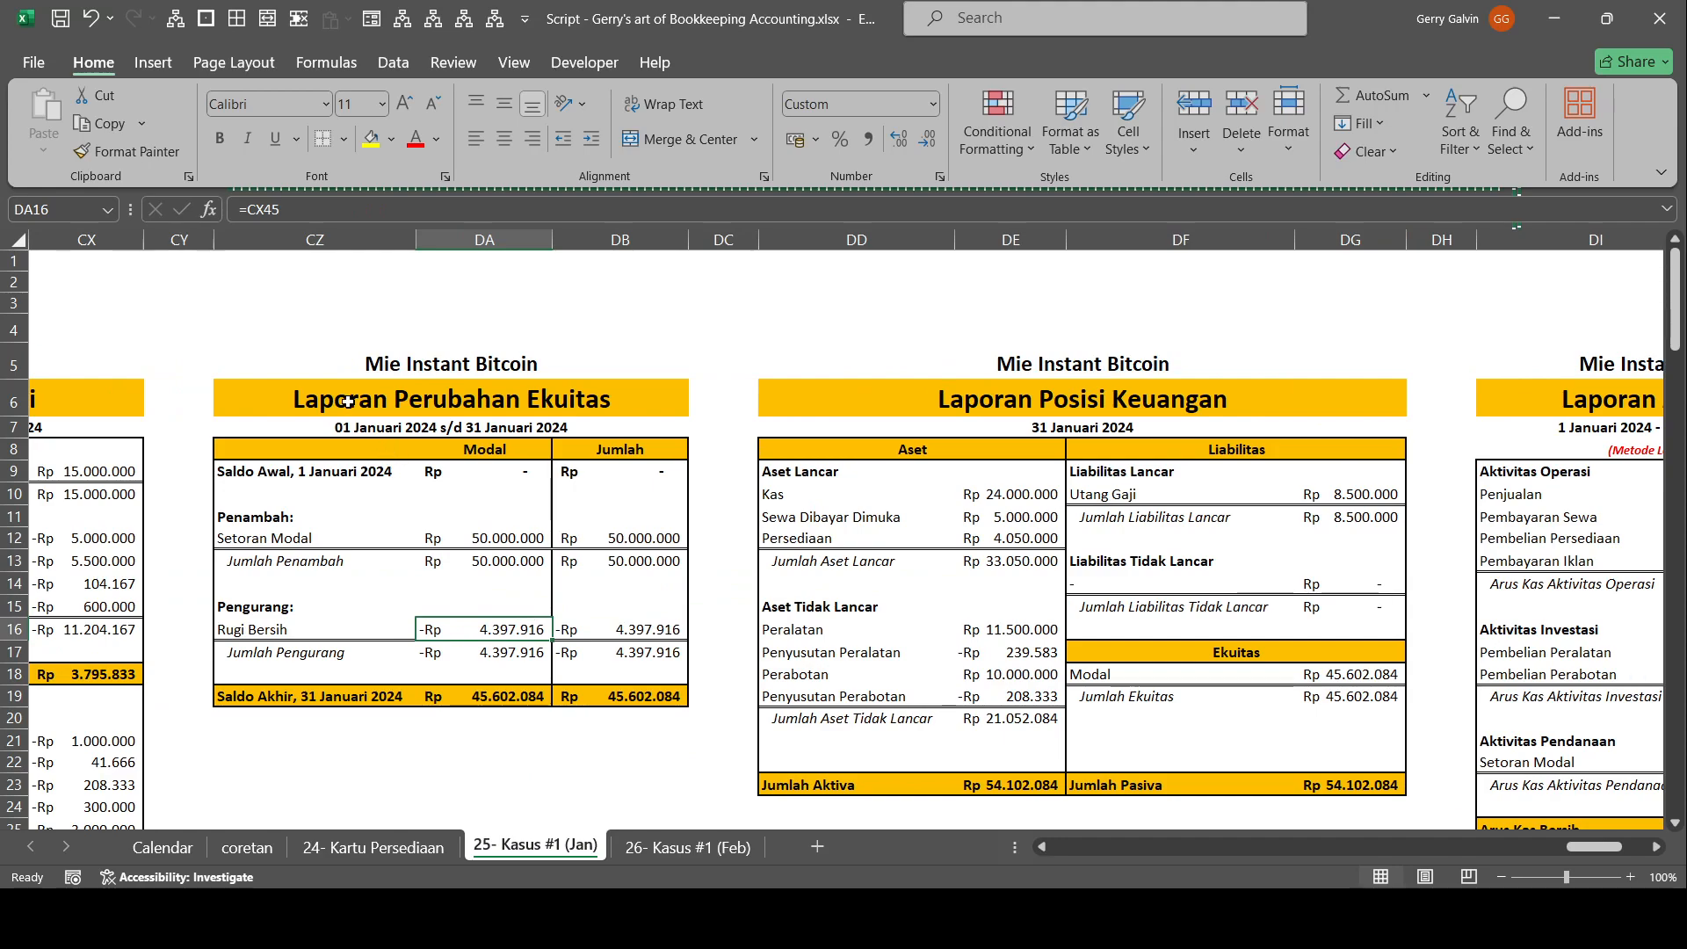
Examine the asset, liability and equity sections of Laporan Posisi Keuangan beside Laporan Perubahan Ekuitas.
{"action": "left_click_drag", "start_coordinate": [342, 400], "coordinate": [588, 475]}
{"action": "left_click_drag", "start_coordinate": [723, 652], "coordinate": [5, 622]}
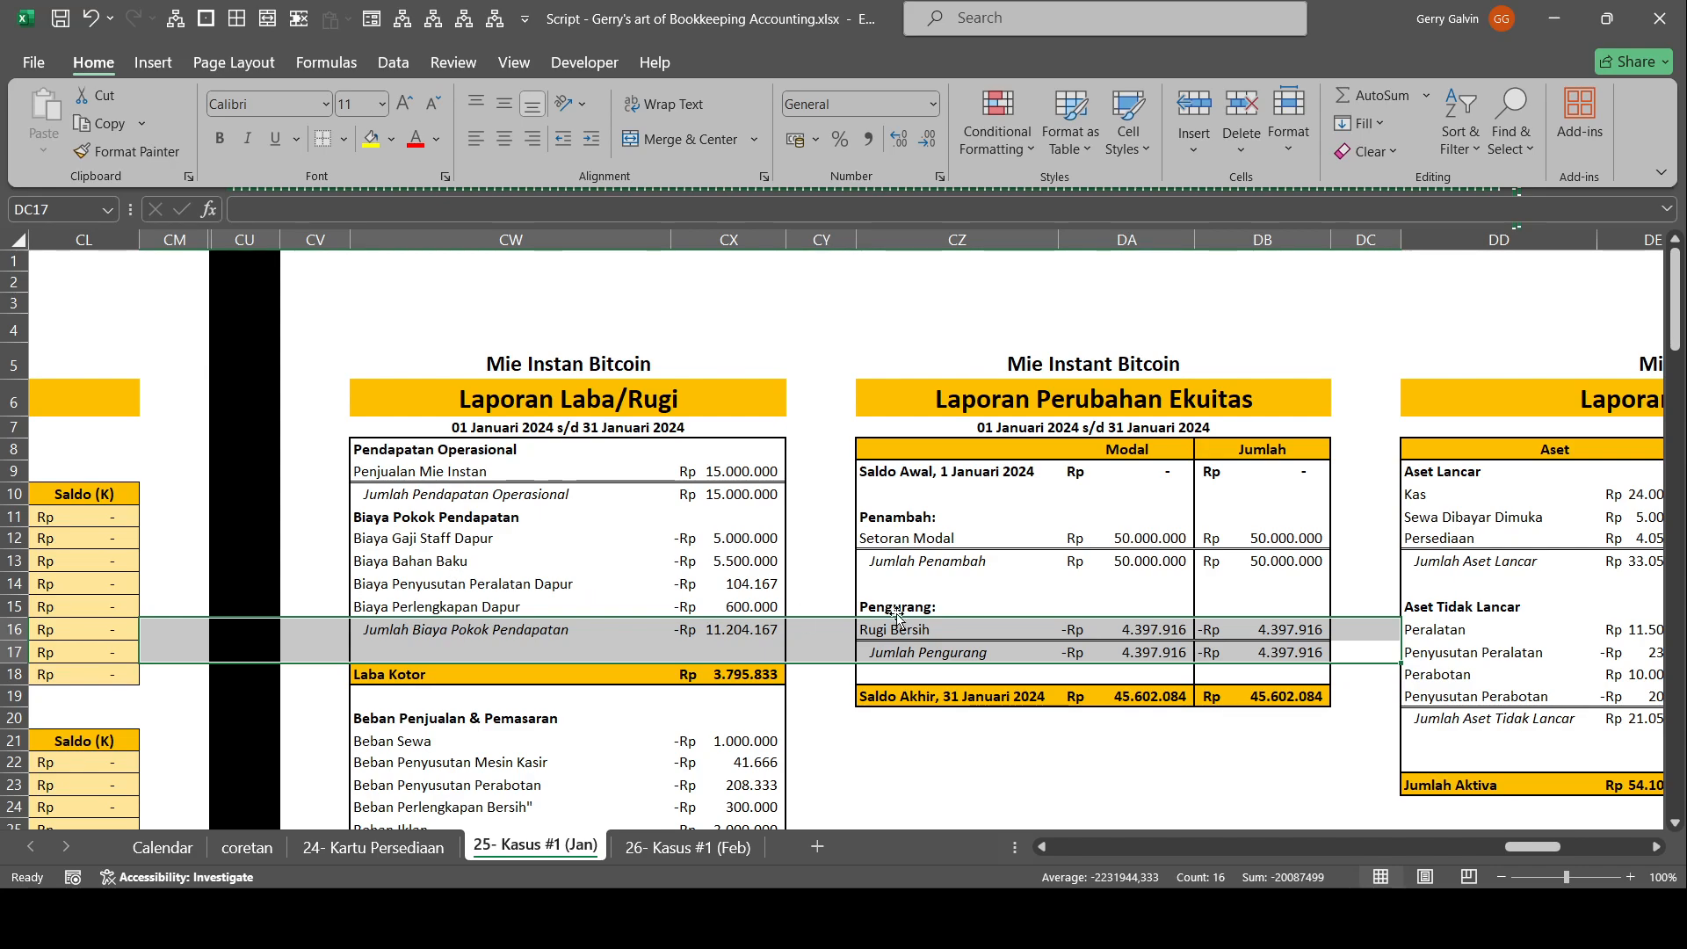
{"action": "left_click_drag", "start_coordinate": [1499, 495], "coordinate": [1662, 517]}
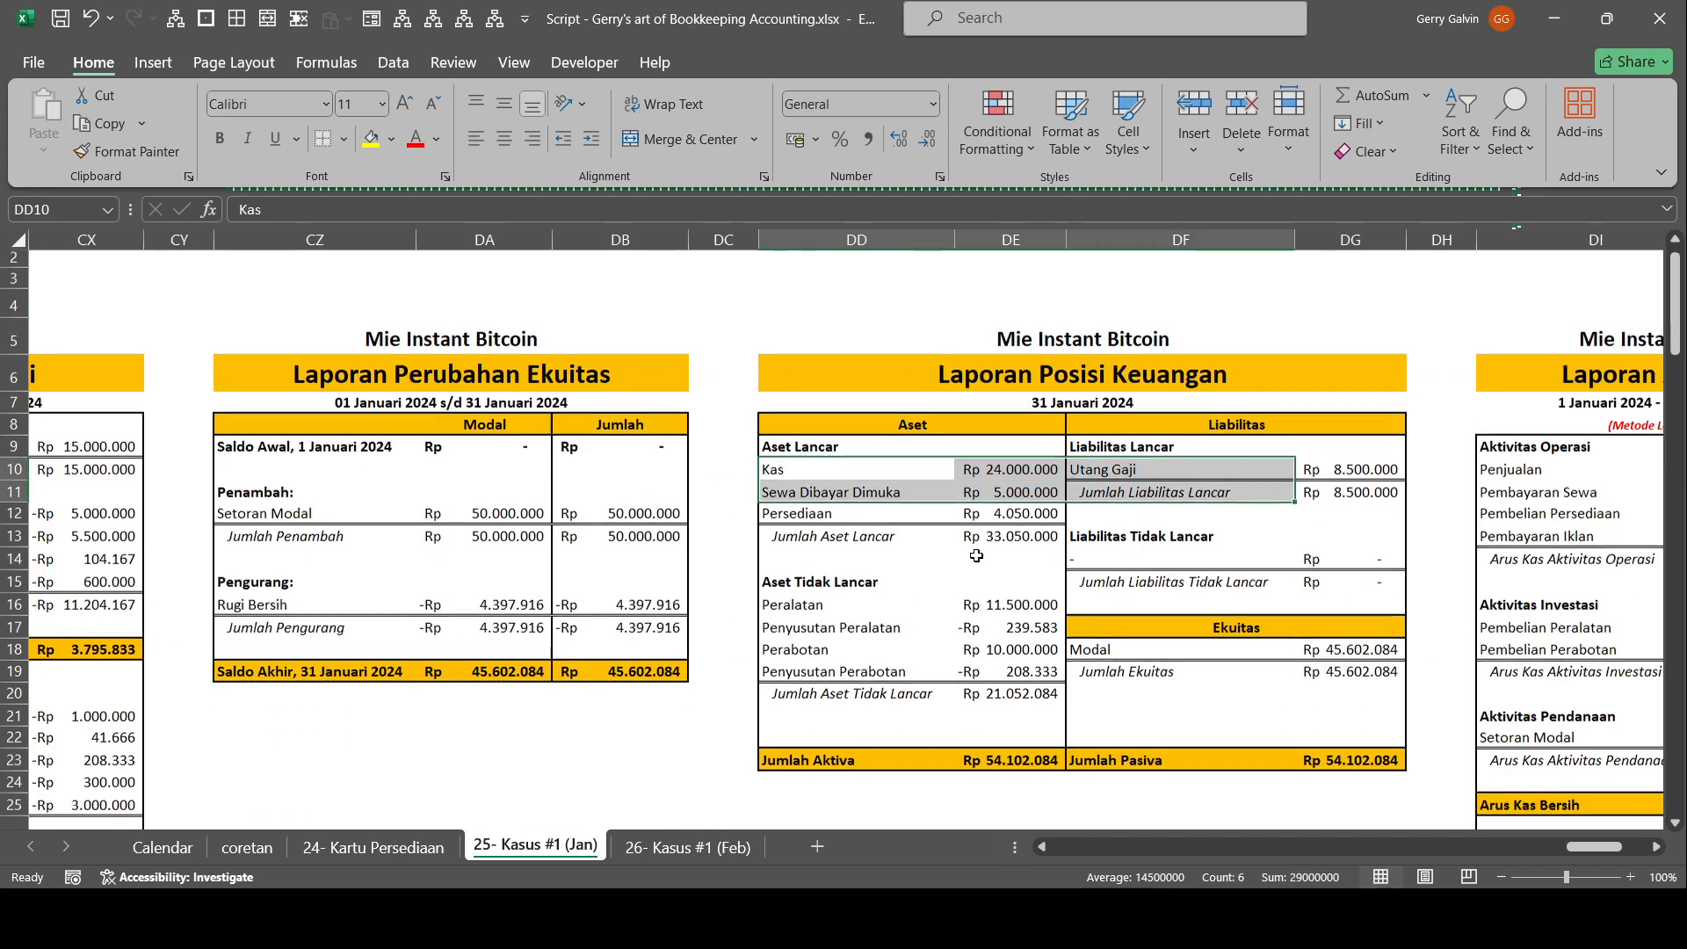
{"action": "left_click_drag", "start_coordinate": [1205, 606], "coordinate": [1493, 655]}
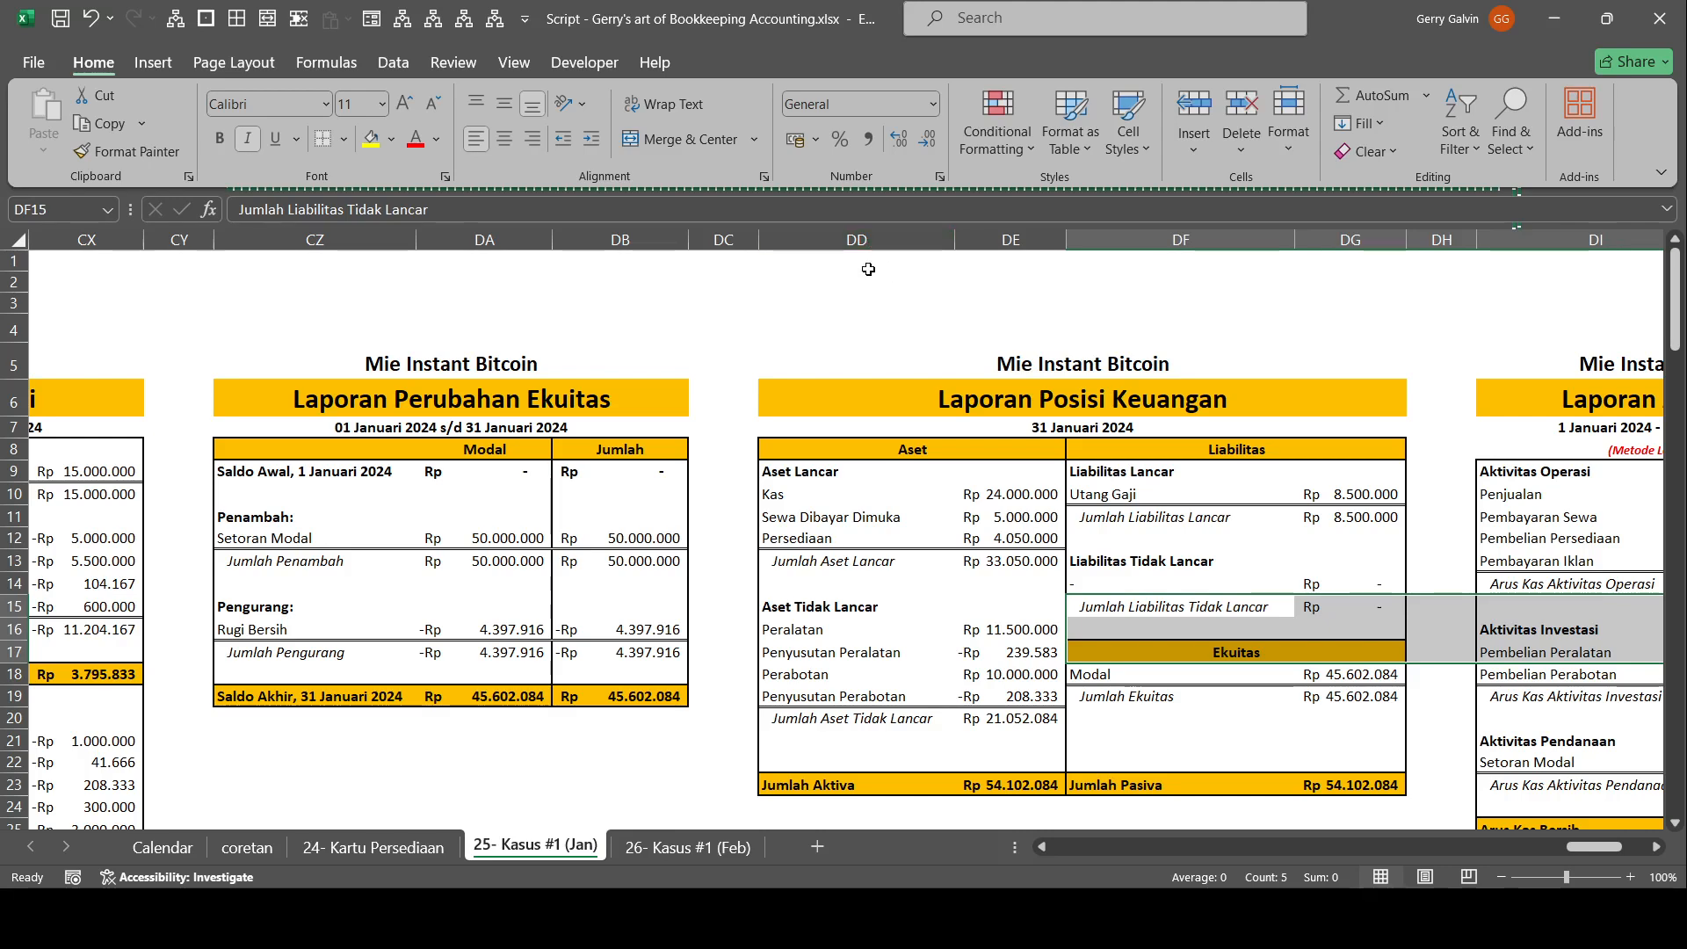
Unhide columns CN to CT containing the post-closing Neraca Saldo between the ledger and Laporan Laba/Rugi.
{"action": "left_click_drag", "start_coordinate": [737, 396], "coordinate": [176, 395]}
{"action": "left_click_drag", "start_coordinate": [465, 239], "coordinate": [397, 248]}
{"action": "key", "text": "ctrl+shift+0"}
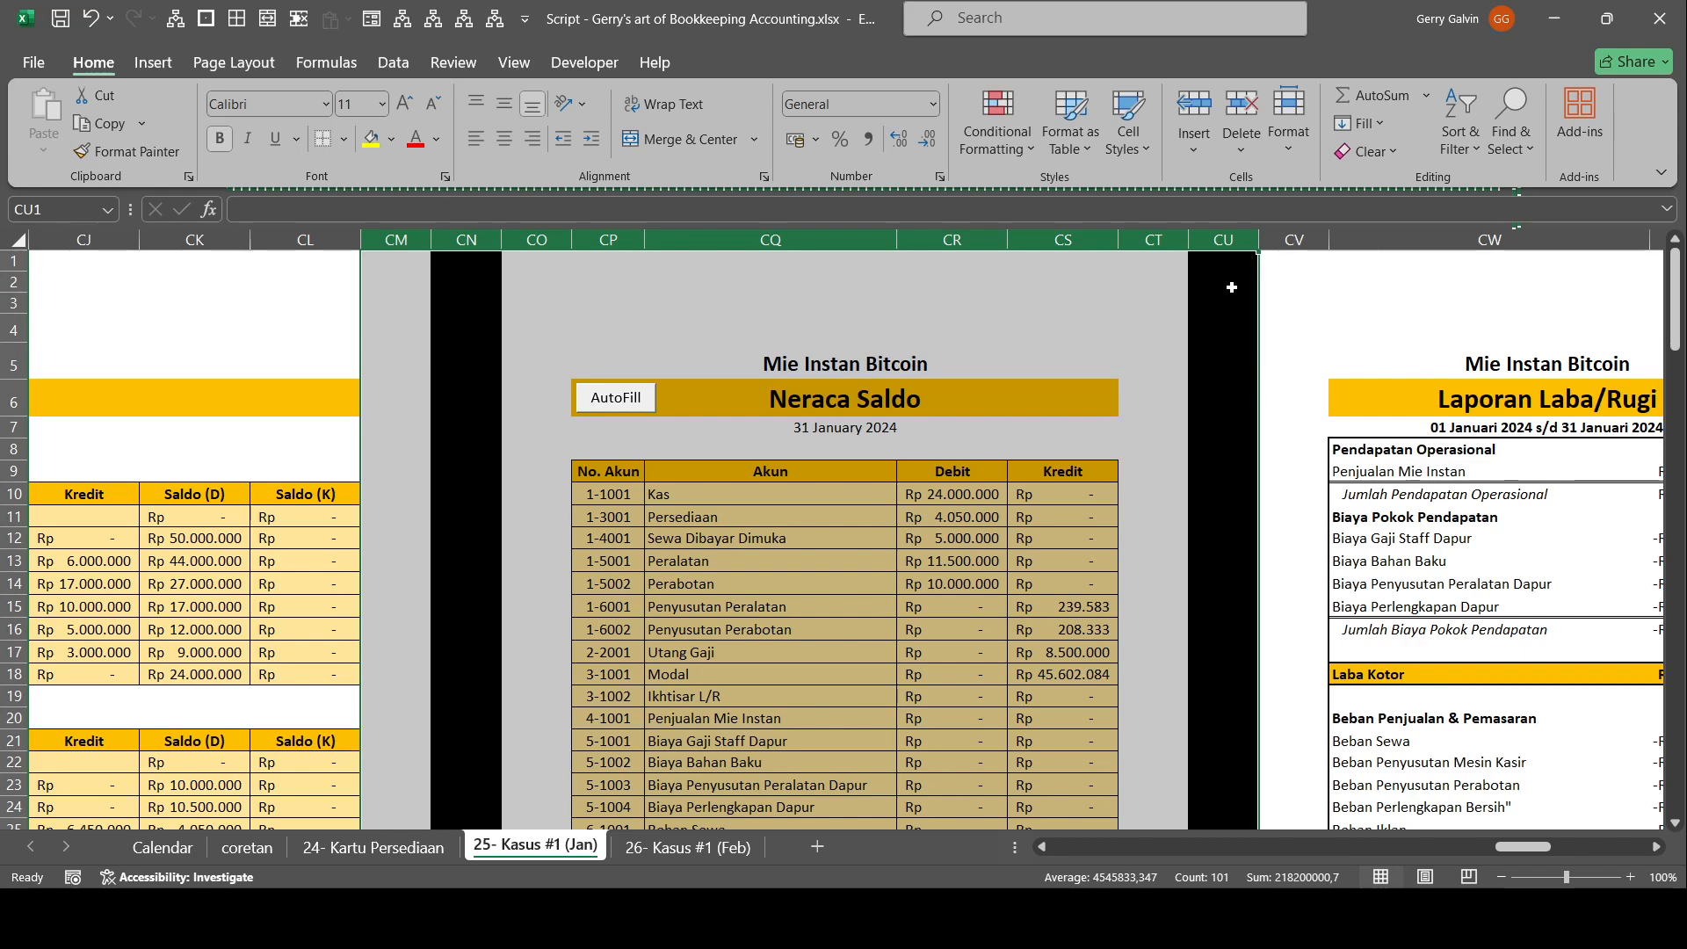
{"action": "left_click", "coordinate": [1175, 474]}
{"action": "left_click", "coordinate": [944, 518]}
{"action": "left_click", "coordinate": [972, 486]}
{"action": "left_click_drag", "start_coordinate": [1217, 605], "coordinate": [1371, 648]}
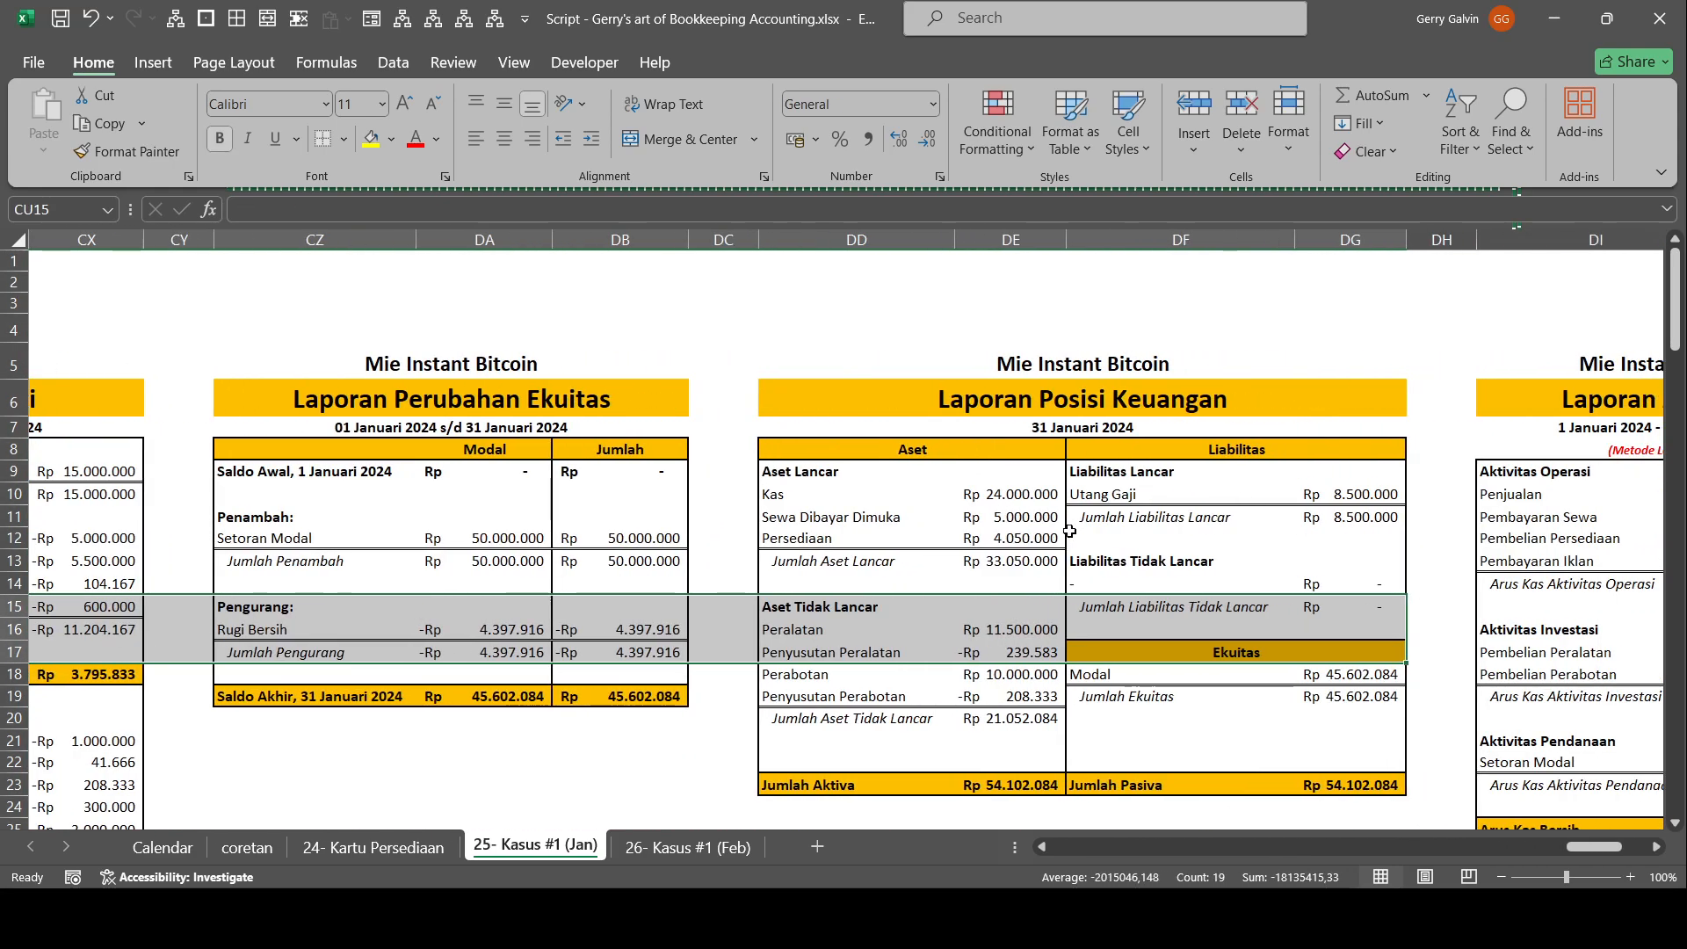
Compare the Modal amount in the post-closing Neraca Saldo with the Modal line of Laporan Posisi Keuangan.
{"action": "scroll", "coordinate": [1143, 638], "scroll_direction": "down", "scroll_amount": 1}
{"action": "left_click", "coordinate": [1080, 650]}
{"action": "left_click_drag", "start_coordinate": [1079, 650], "coordinate": [120, 629]}
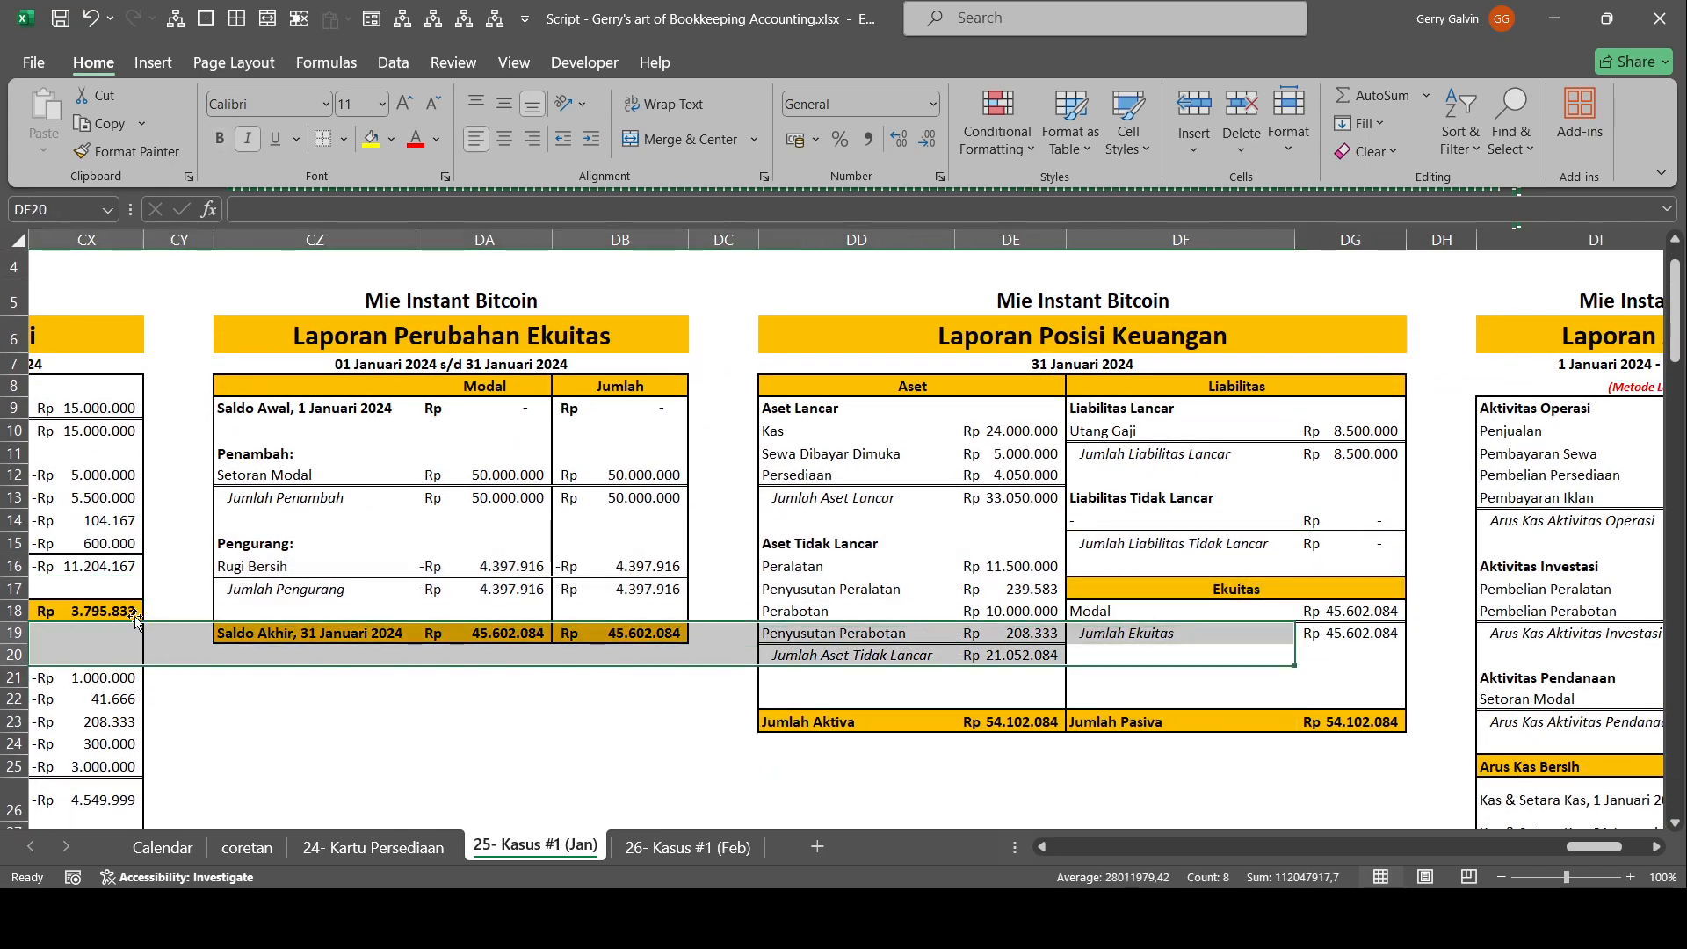
{"action": "left_click_drag", "start_coordinate": [1266, 453], "coordinate": [7, 509]}
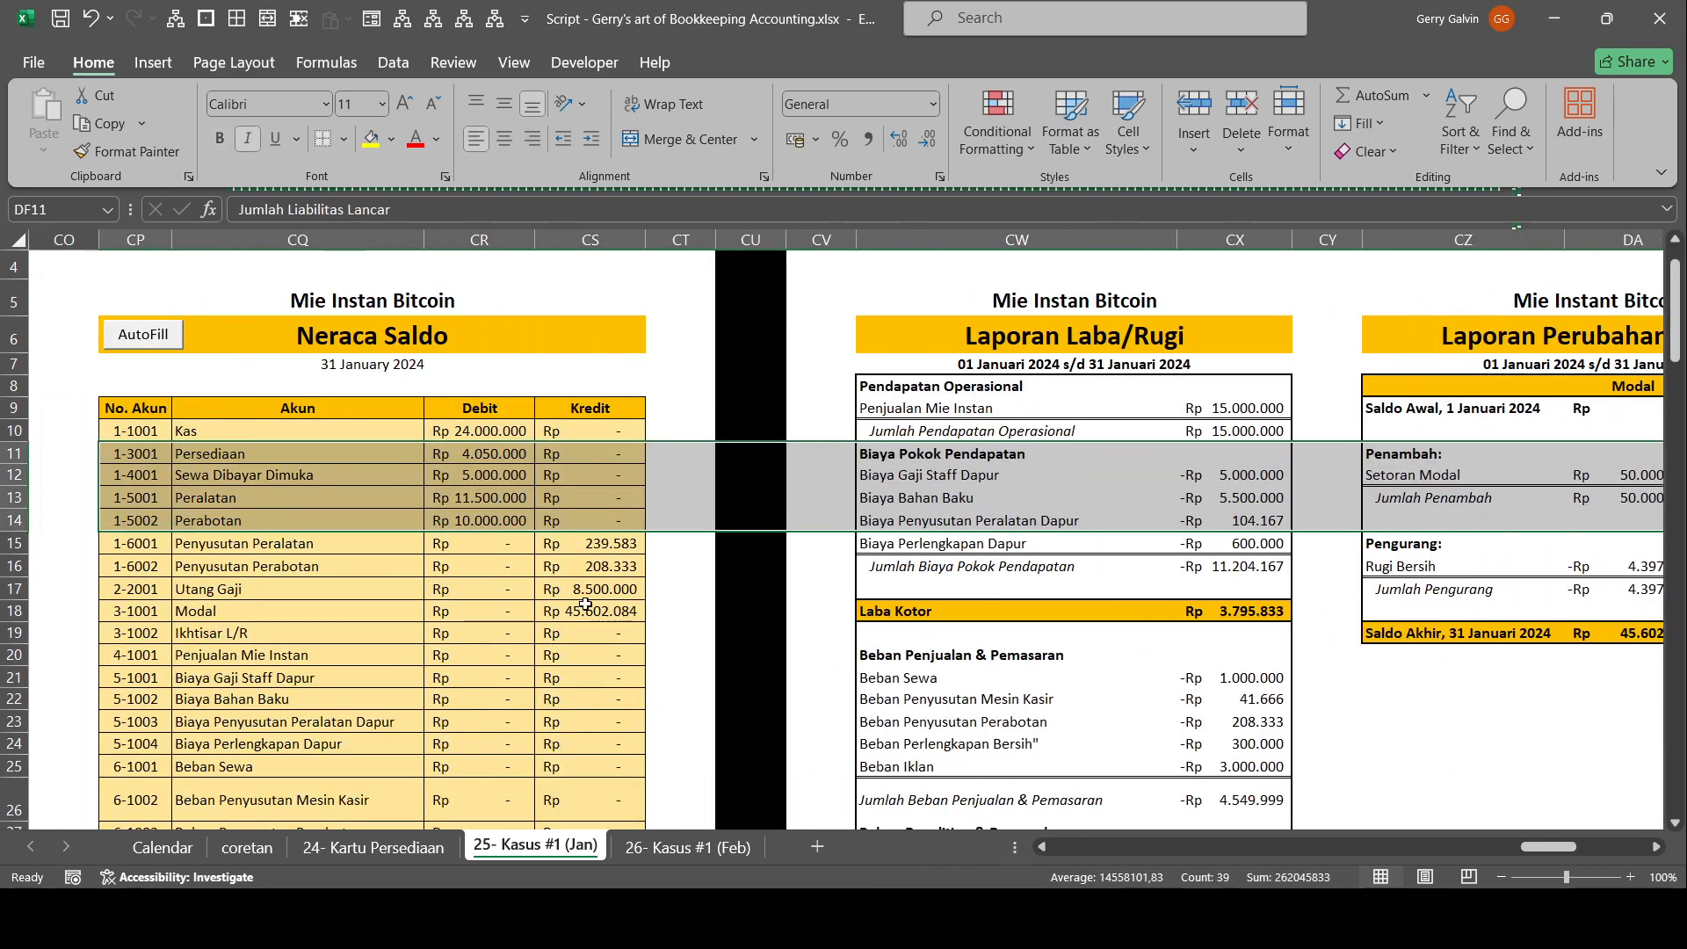
{"action": "left_click", "coordinate": [626, 611]}
{"action": "scroll", "coordinate": [459, 530], "scroll_direction": "up", "scroll_amount": 1}
{"action": "left_click_drag", "start_coordinate": [817, 604], "coordinate": [1349, 633]}
{"action": "left_click", "coordinate": [1277, 675]}
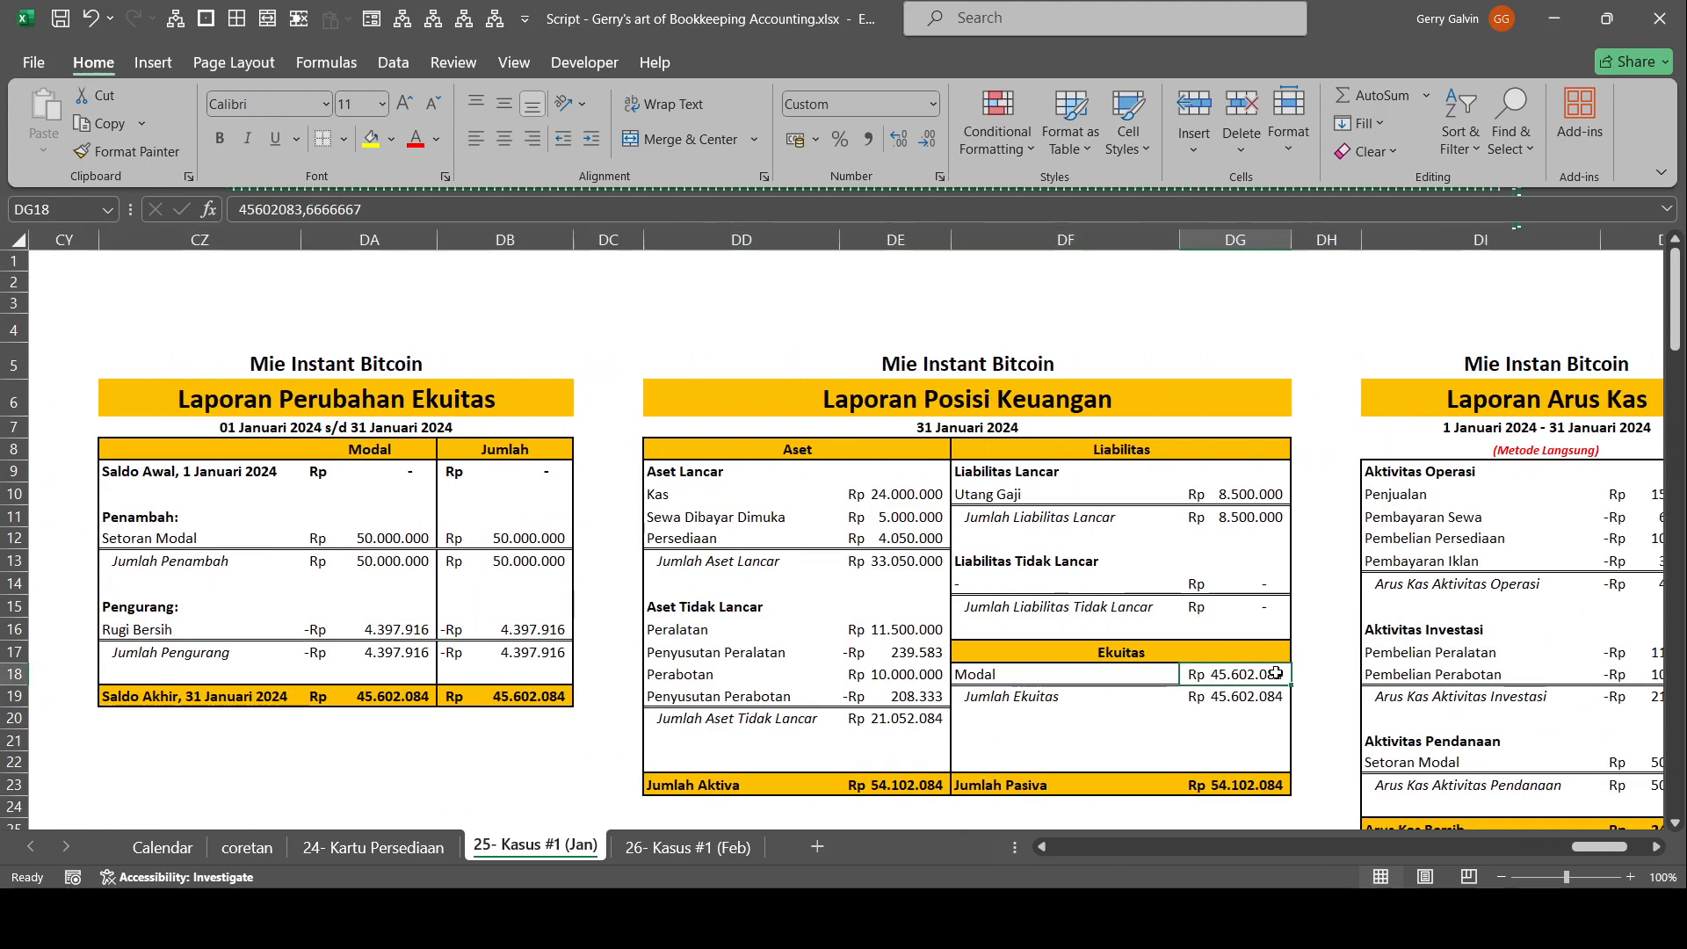
Examine the direct-method and indirect-method versions of Laporan Arus Kas.
{"action": "left_click_drag", "start_coordinate": [1455, 565], "coordinate": [1494, 629]}
{"action": "left_click", "coordinate": [1390, 454]}
{"action": "left_click_drag", "start_coordinate": [1390, 454], "coordinate": [1485, 610]}
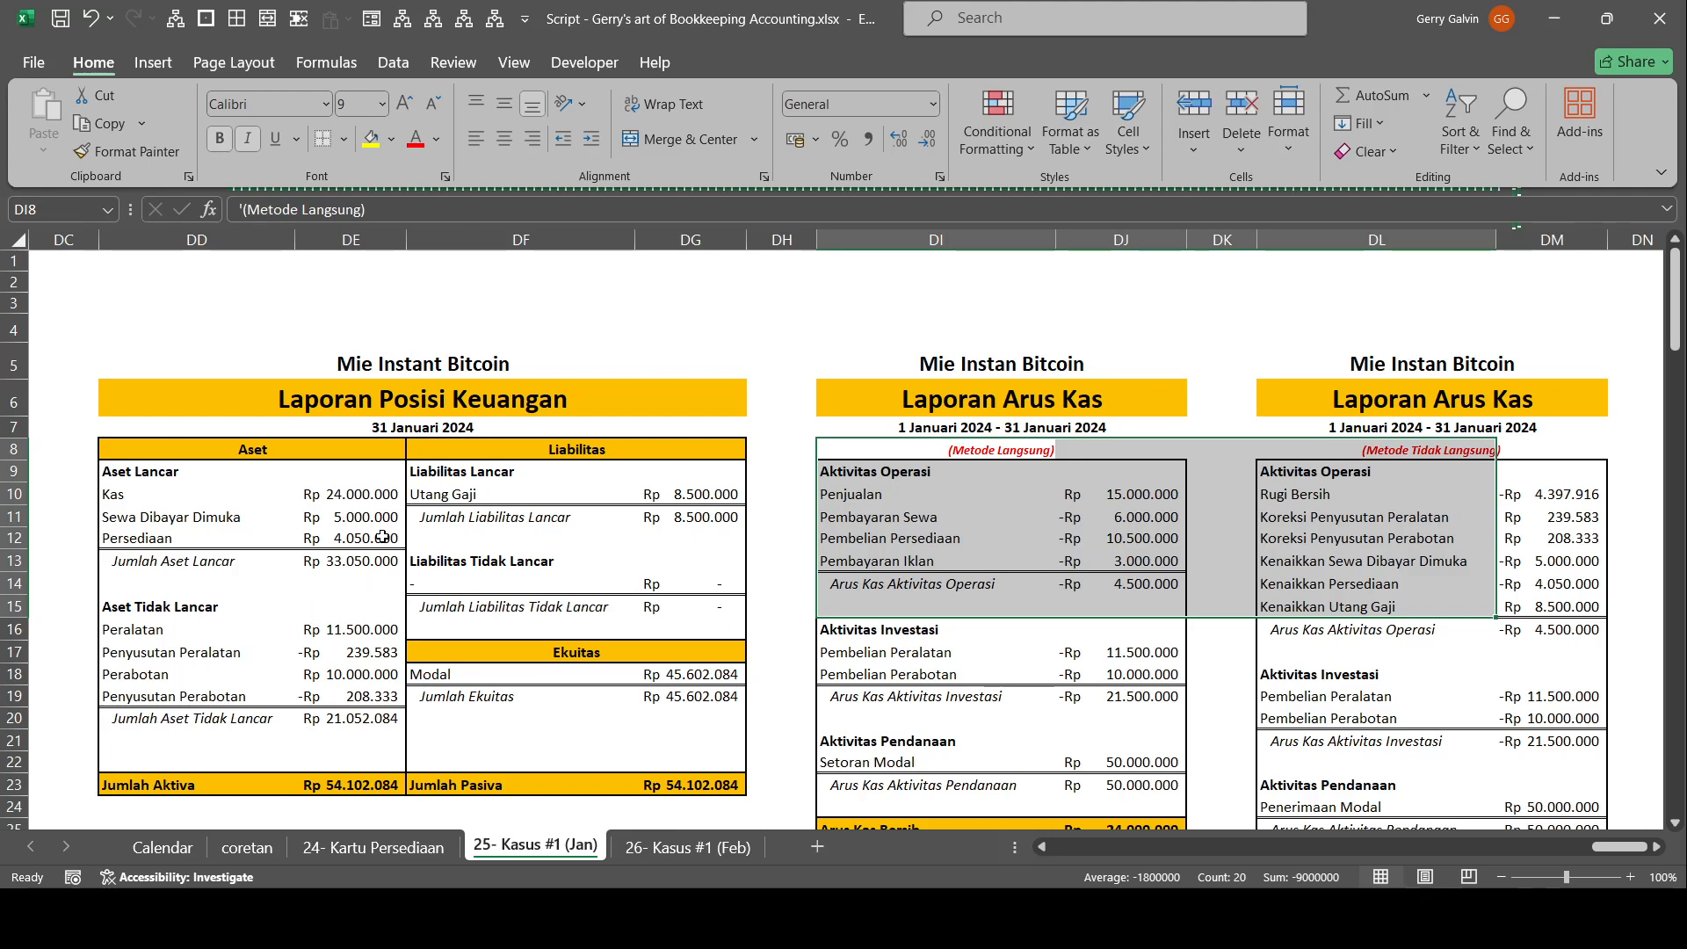
{"action": "left_click_drag", "start_coordinate": [1482, 745], "coordinate": [1625, 784]}
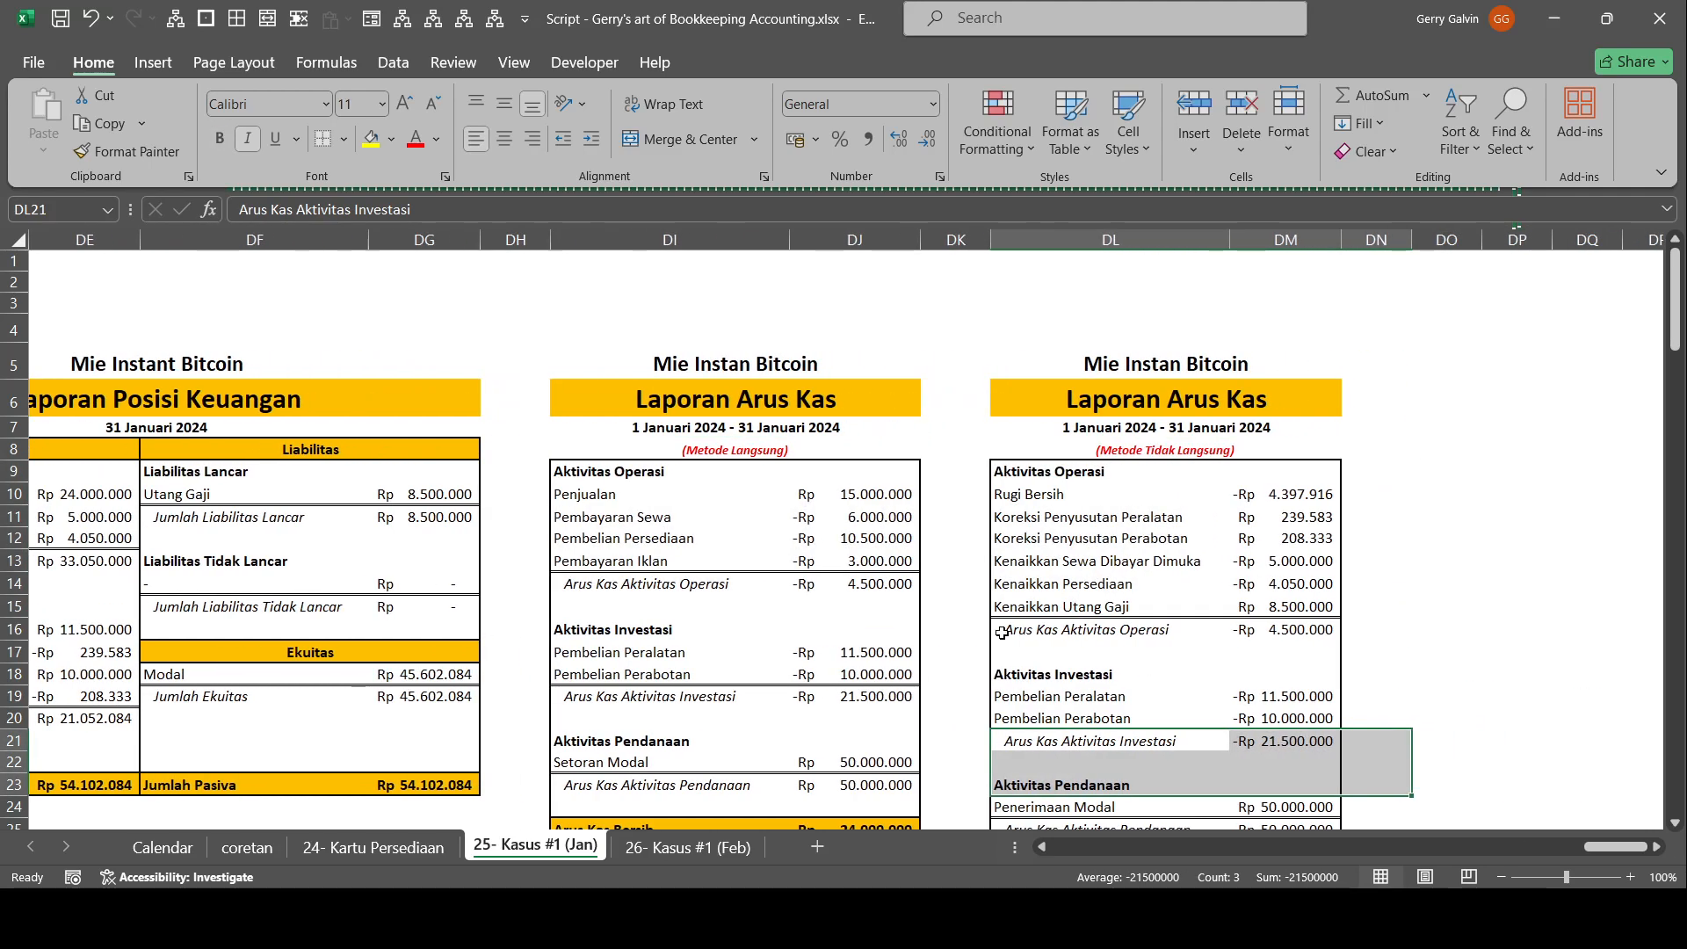
{"action": "scroll", "coordinate": [771, 505], "scroll_direction": "down", "scroll_amount": 4}
{"action": "scroll", "coordinate": [772, 527], "scroll_direction": "up", "scroll_amount": 4}
Examine the Arus Kas Aktivitas Operasi total in the indirect-method Laporan Arus Kas and its source statements.
{"action": "left_click_drag", "start_coordinate": [1605, 844], "coordinate": [1562, 824]}
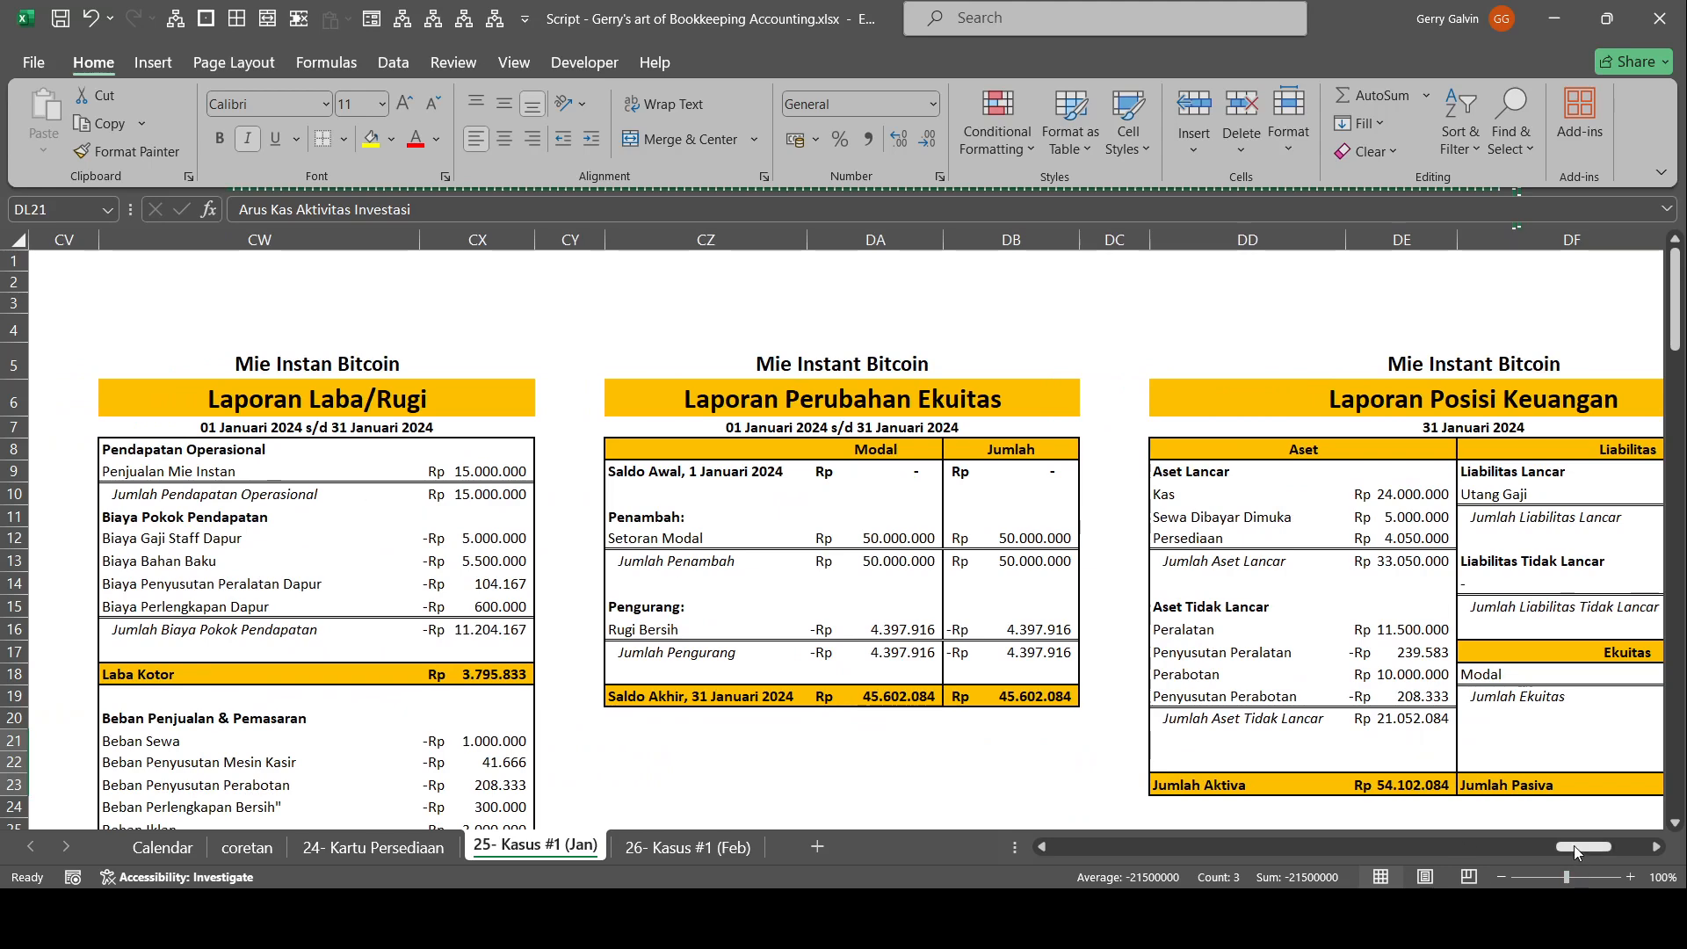
{"action": "left_click_drag", "start_coordinate": [1572, 846], "coordinate": [1621, 861]}
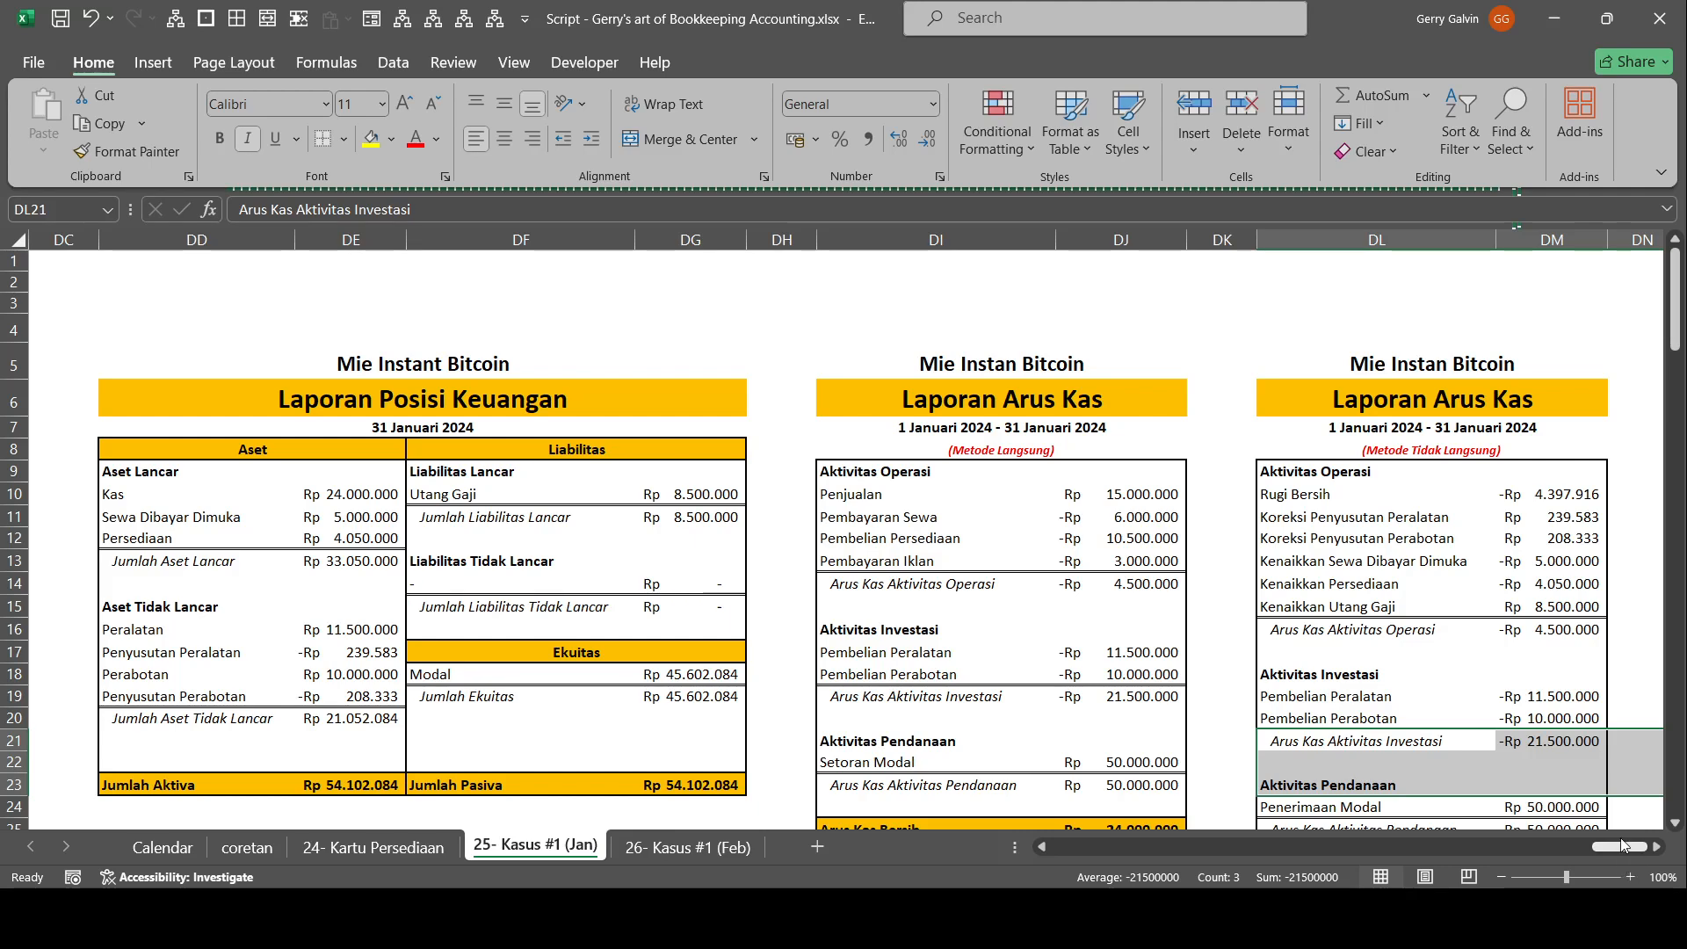
{"action": "left_click", "coordinate": [1569, 629]}
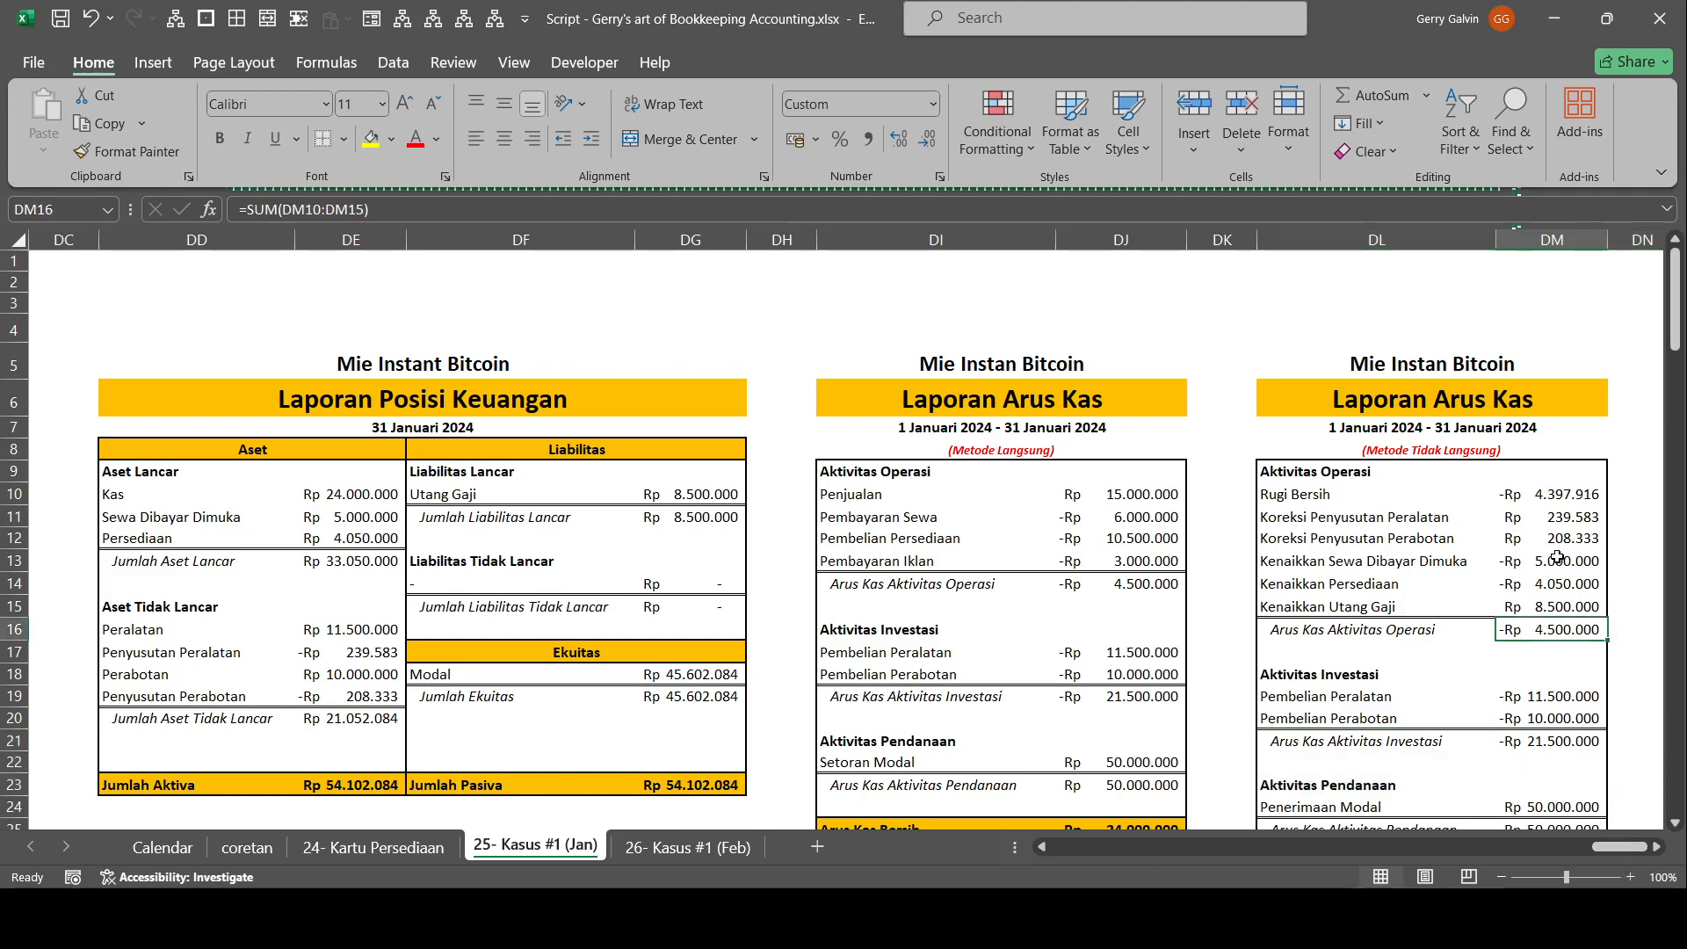
{"action": "scroll", "coordinate": [1558, 557], "scroll_direction": "down", "scroll_amount": 1}
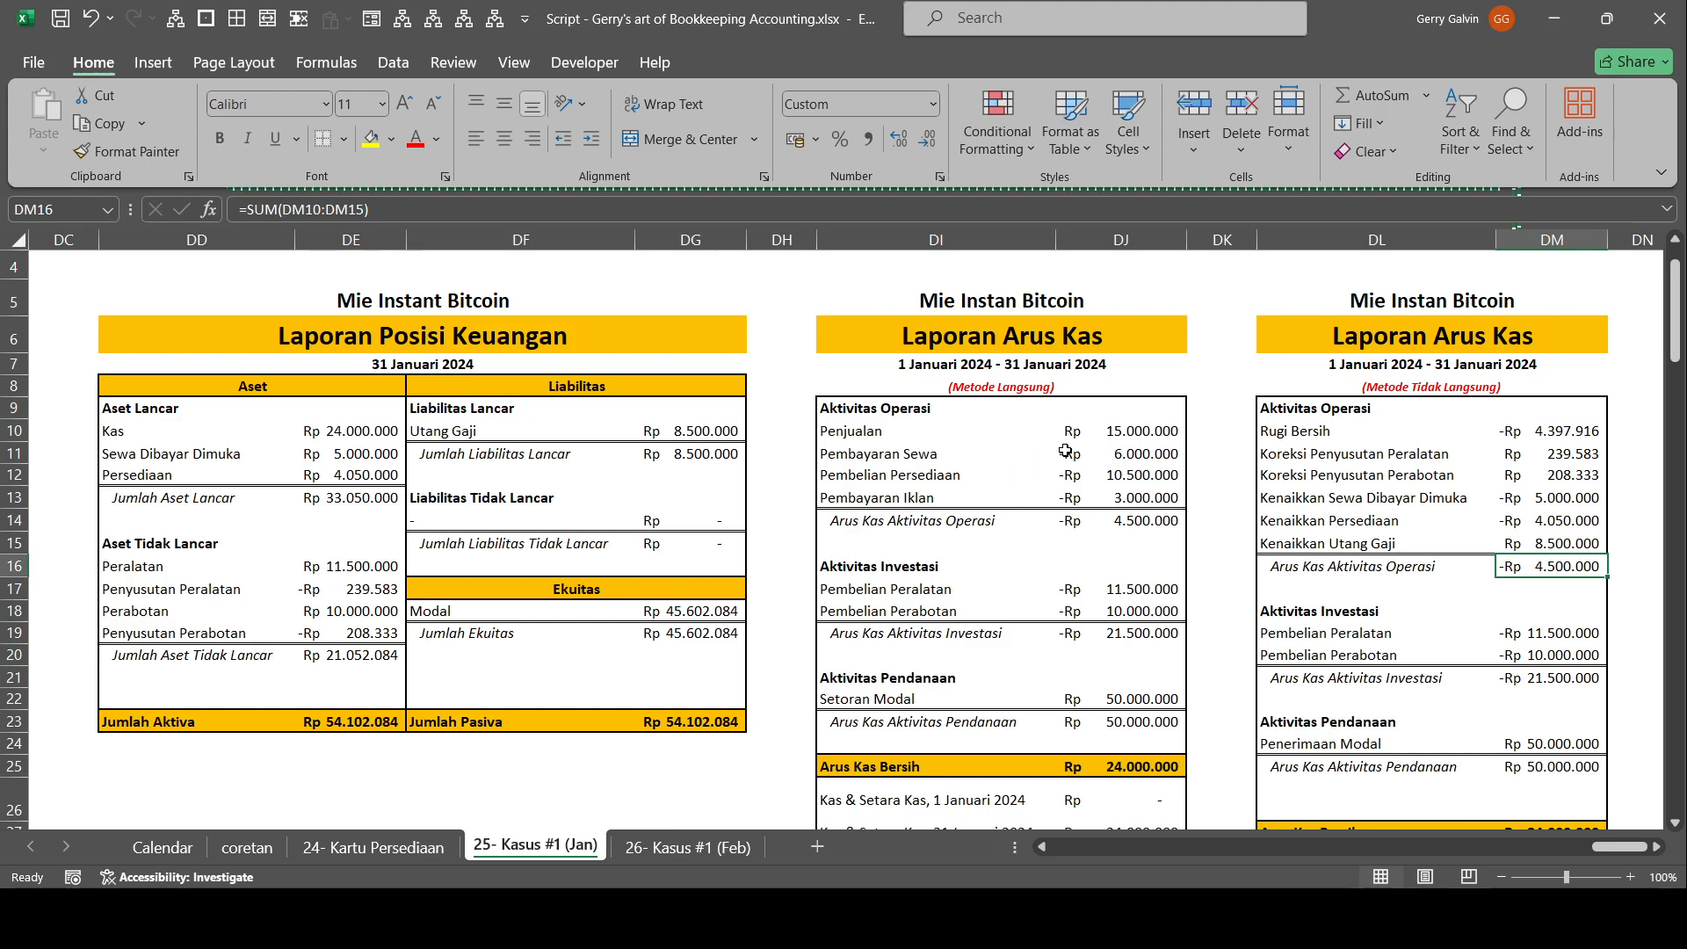
Trace the Penjualan amount of the direct-method Laporan Arus Kas to the Kas account (1-1001) in Buku Besar.
{"action": "left_click", "coordinate": [1108, 440]}
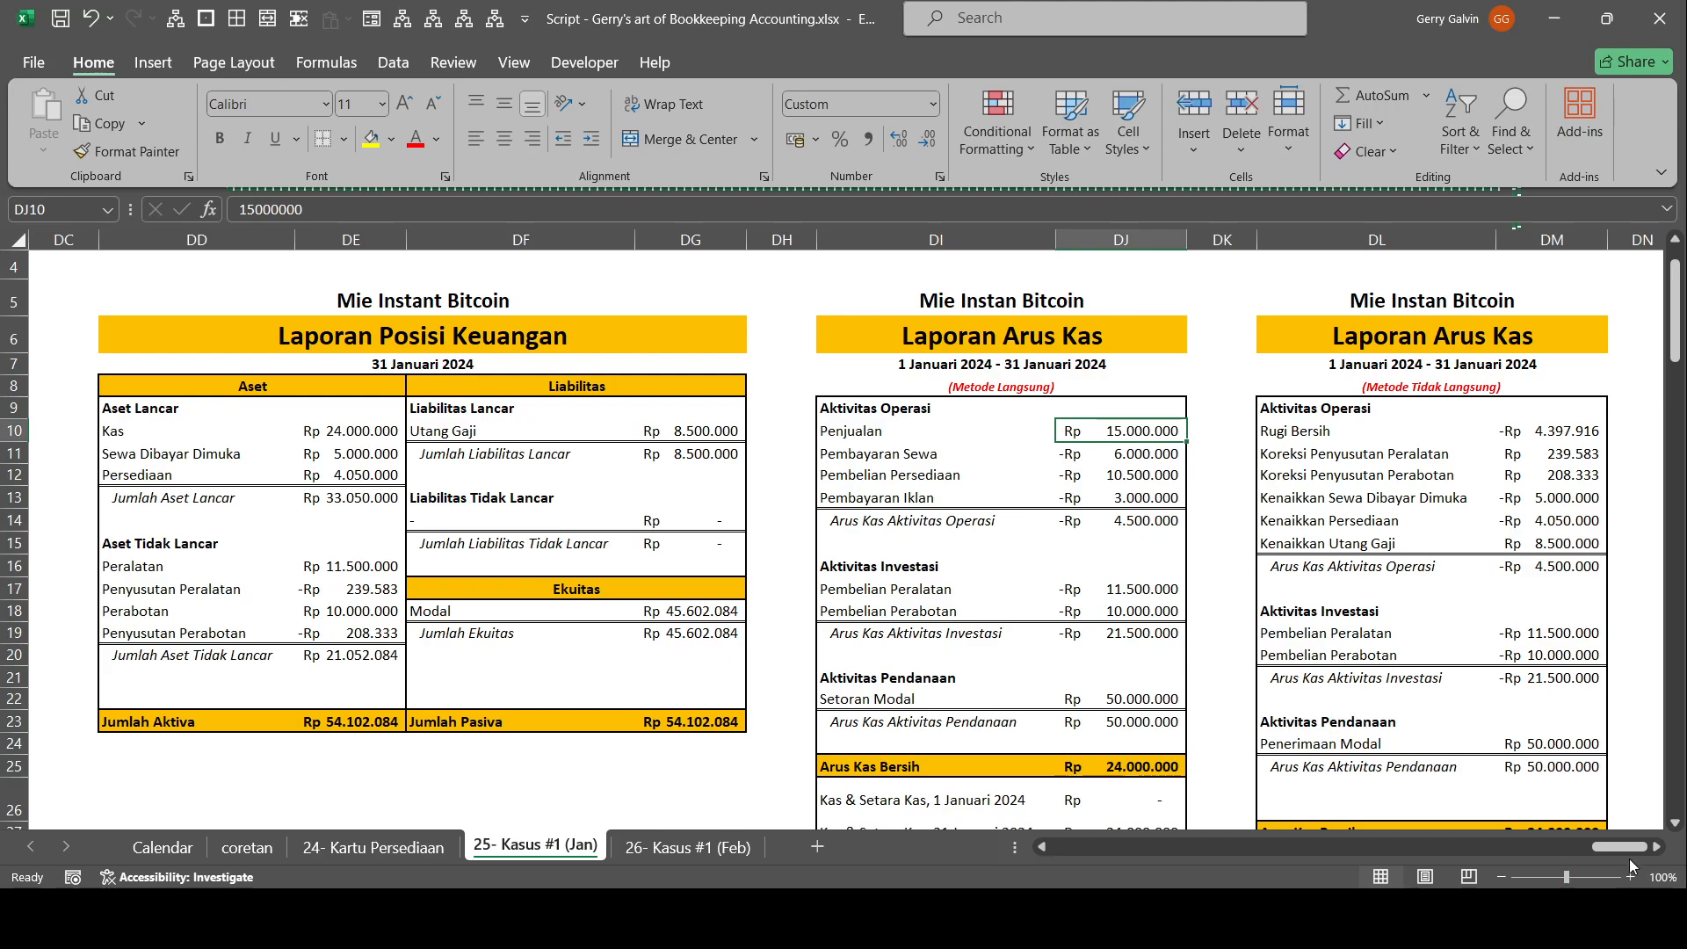
{"action": "left_click_drag", "start_coordinate": [1624, 849], "coordinate": [1560, 802]}
{"action": "scroll", "coordinate": [1561, 802], "scroll_direction": "left", "scroll_amount": 15}
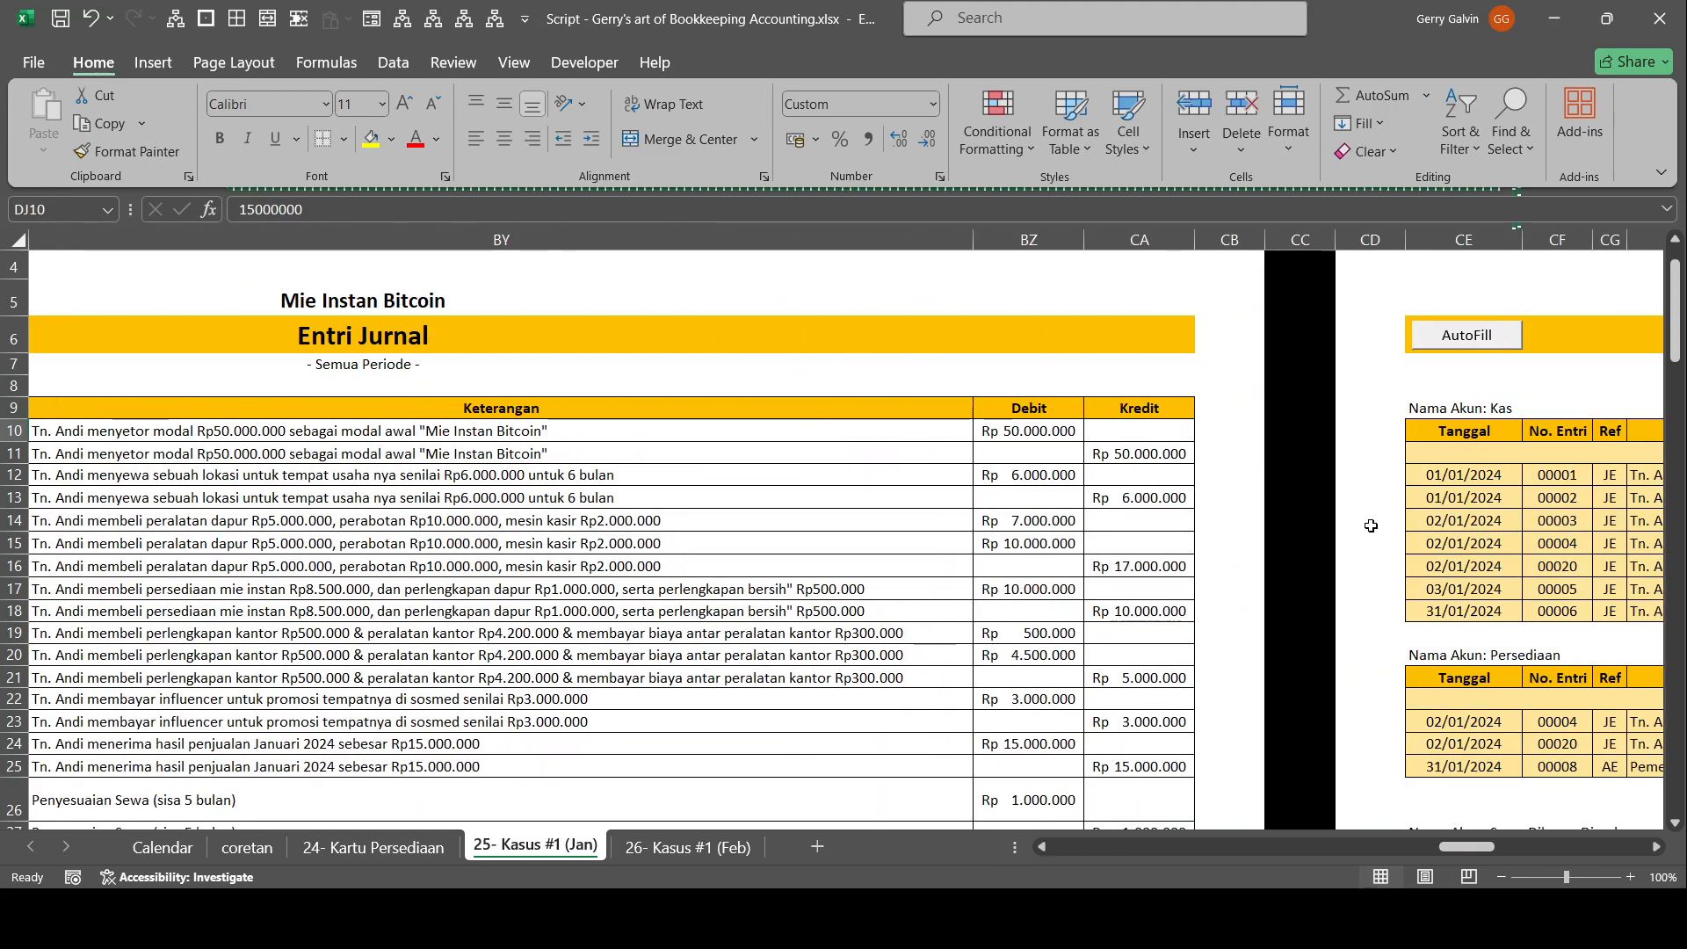
{"action": "scroll", "coordinate": [1372, 525], "scroll_direction": "right", "scroll_amount": 3}
{"action": "left_click", "coordinate": [1373, 522]}
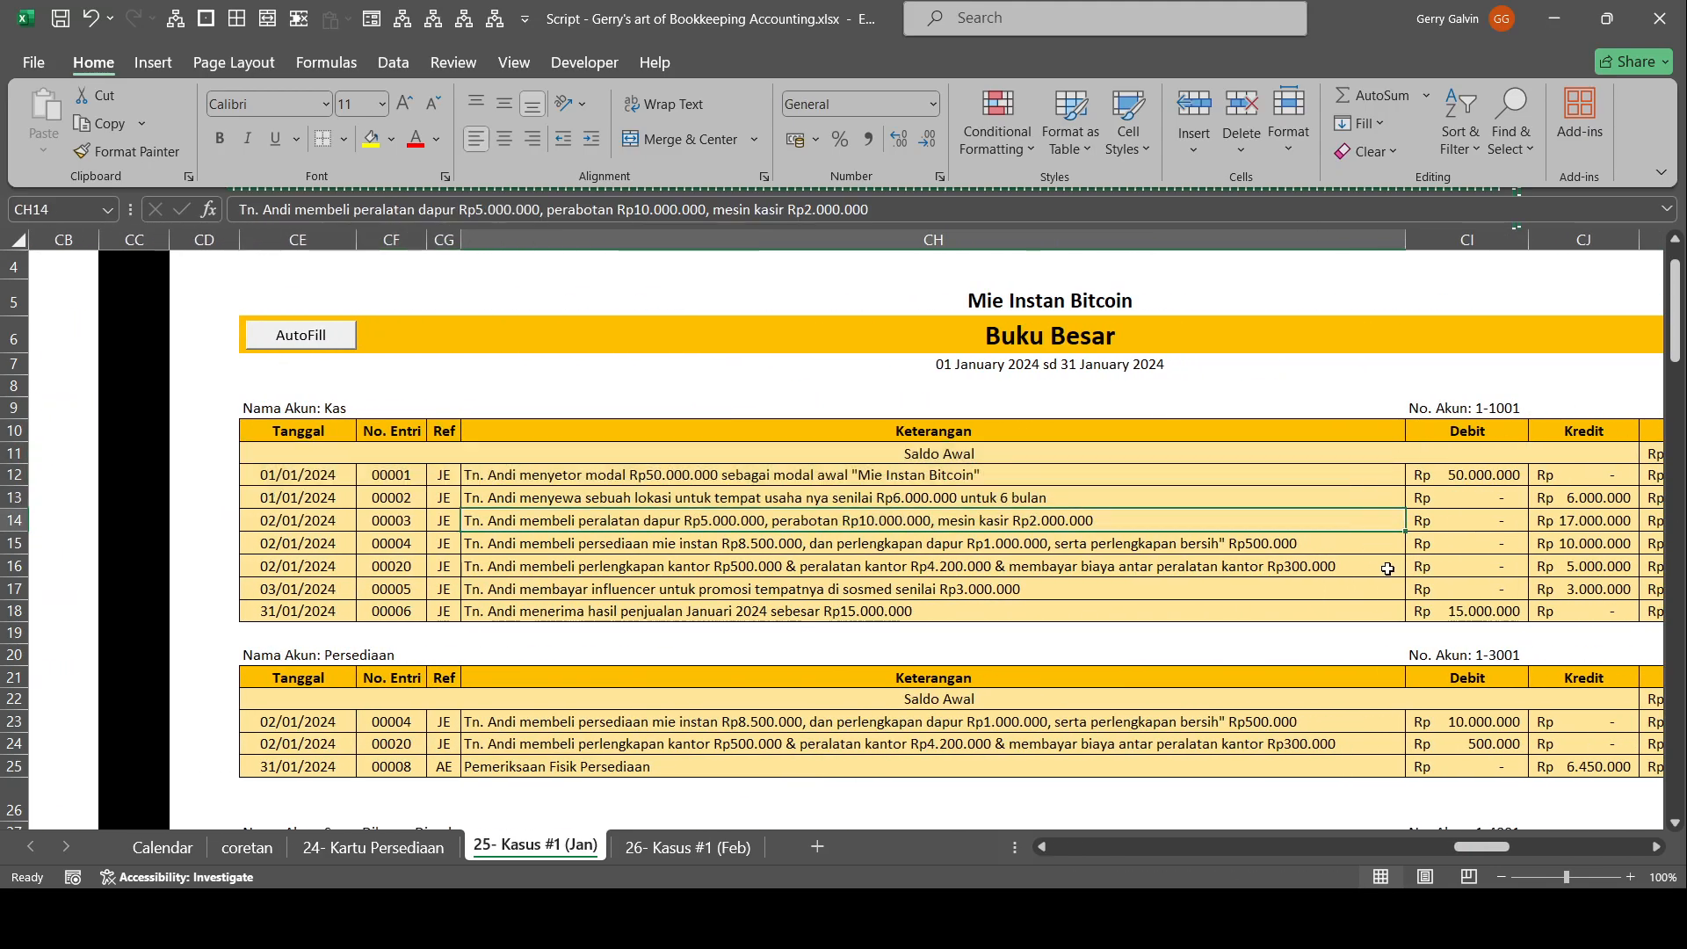
{"action": "scroll", "coordinate": [1485, 587], "scroll_direction": "right", "scroll_amount": 2}
{"action": "left_click_drag", "start_coordinate": [1432, 518], "coordinate": [685, 514]}
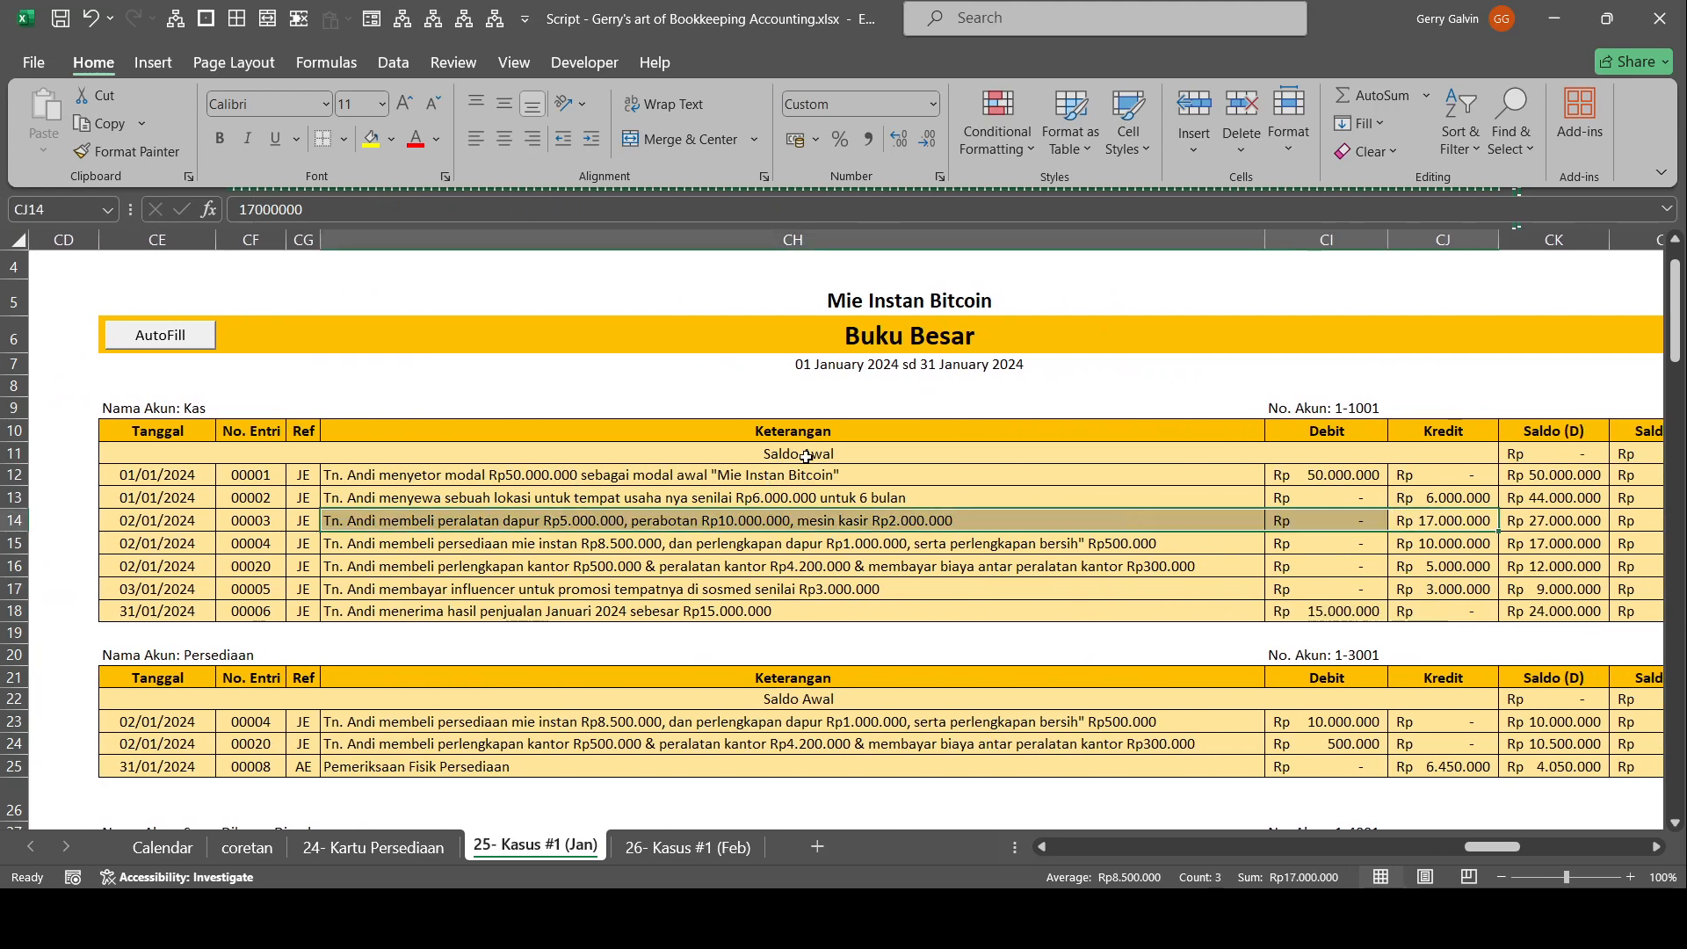
{"action": "left_click_drag", "start_coordinate": [835, 584], "coordinate": [1661, 677]}
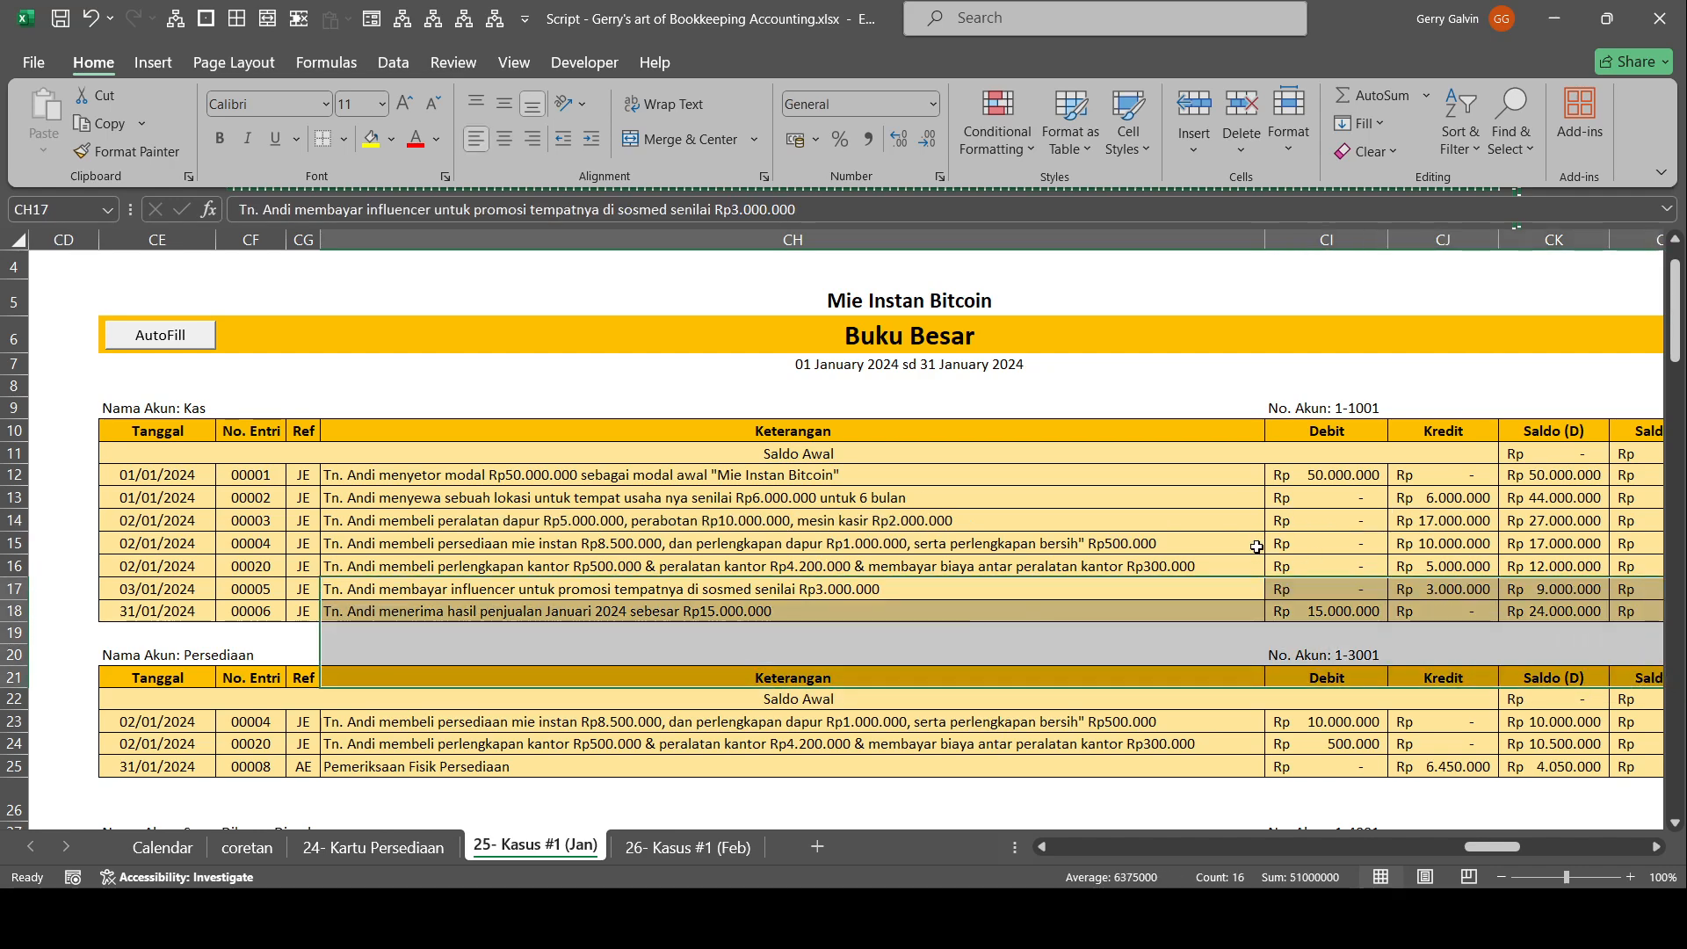
{"action": "left_click", "coordinate": [1291, 526]}
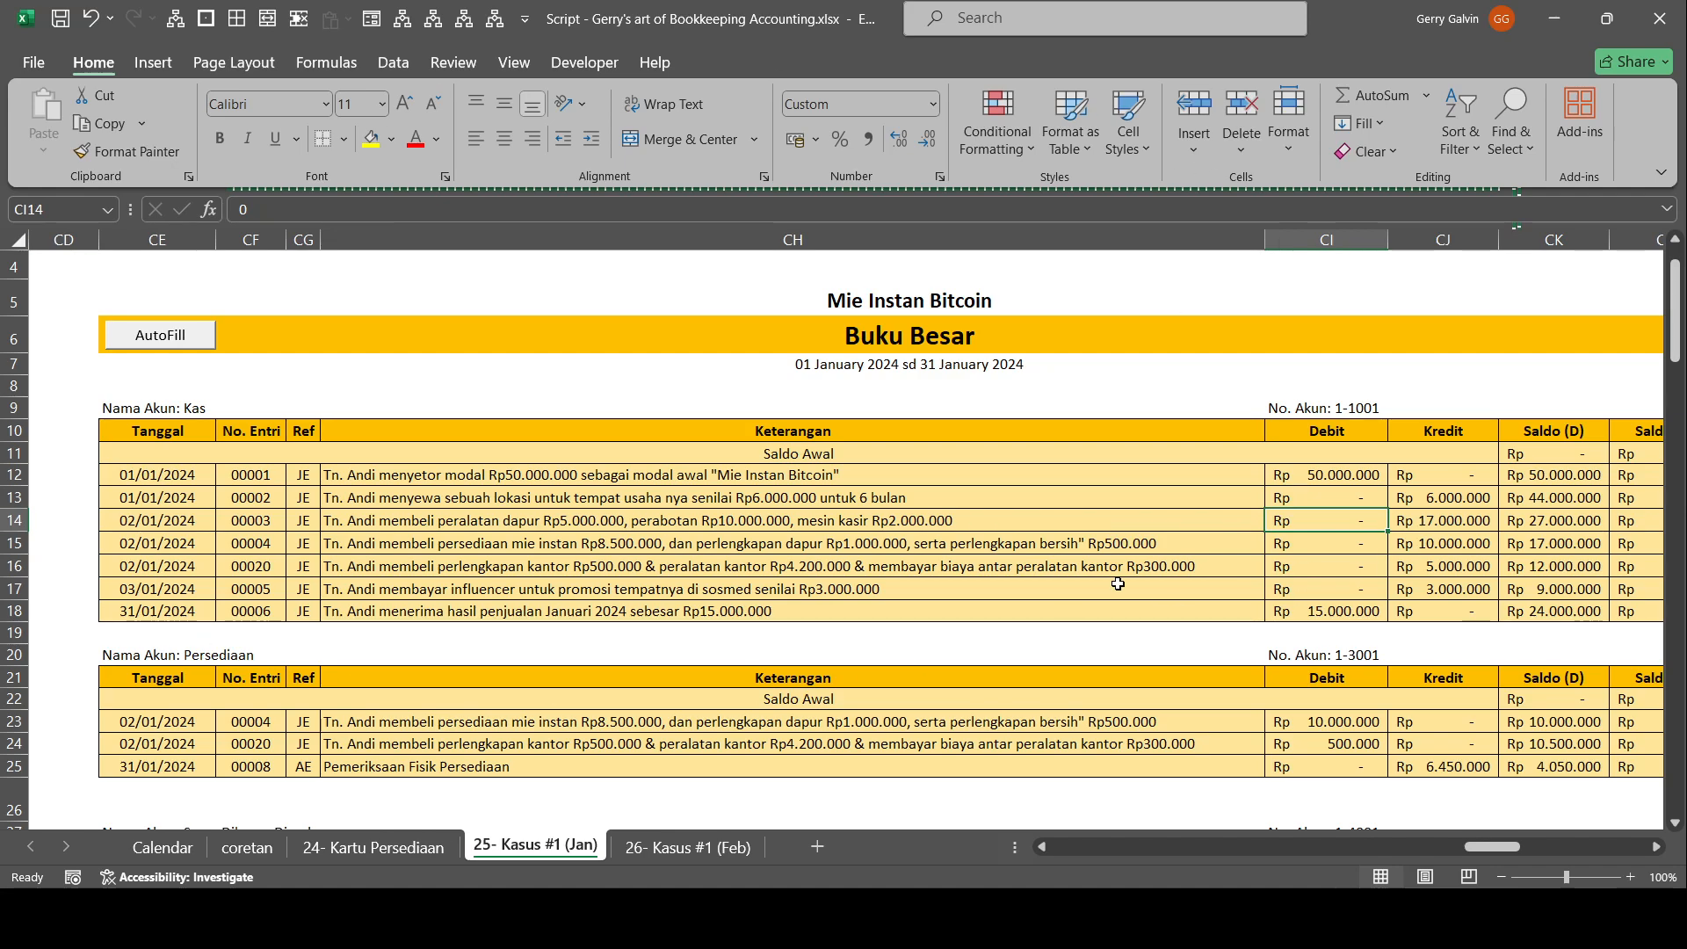
Hide columns BL to CT between the first Buku Besar and the financial statements.
{"action": "scroll", "coordinate": [315, 501], "scroll_direction": "down", "scroll_amount": 3}
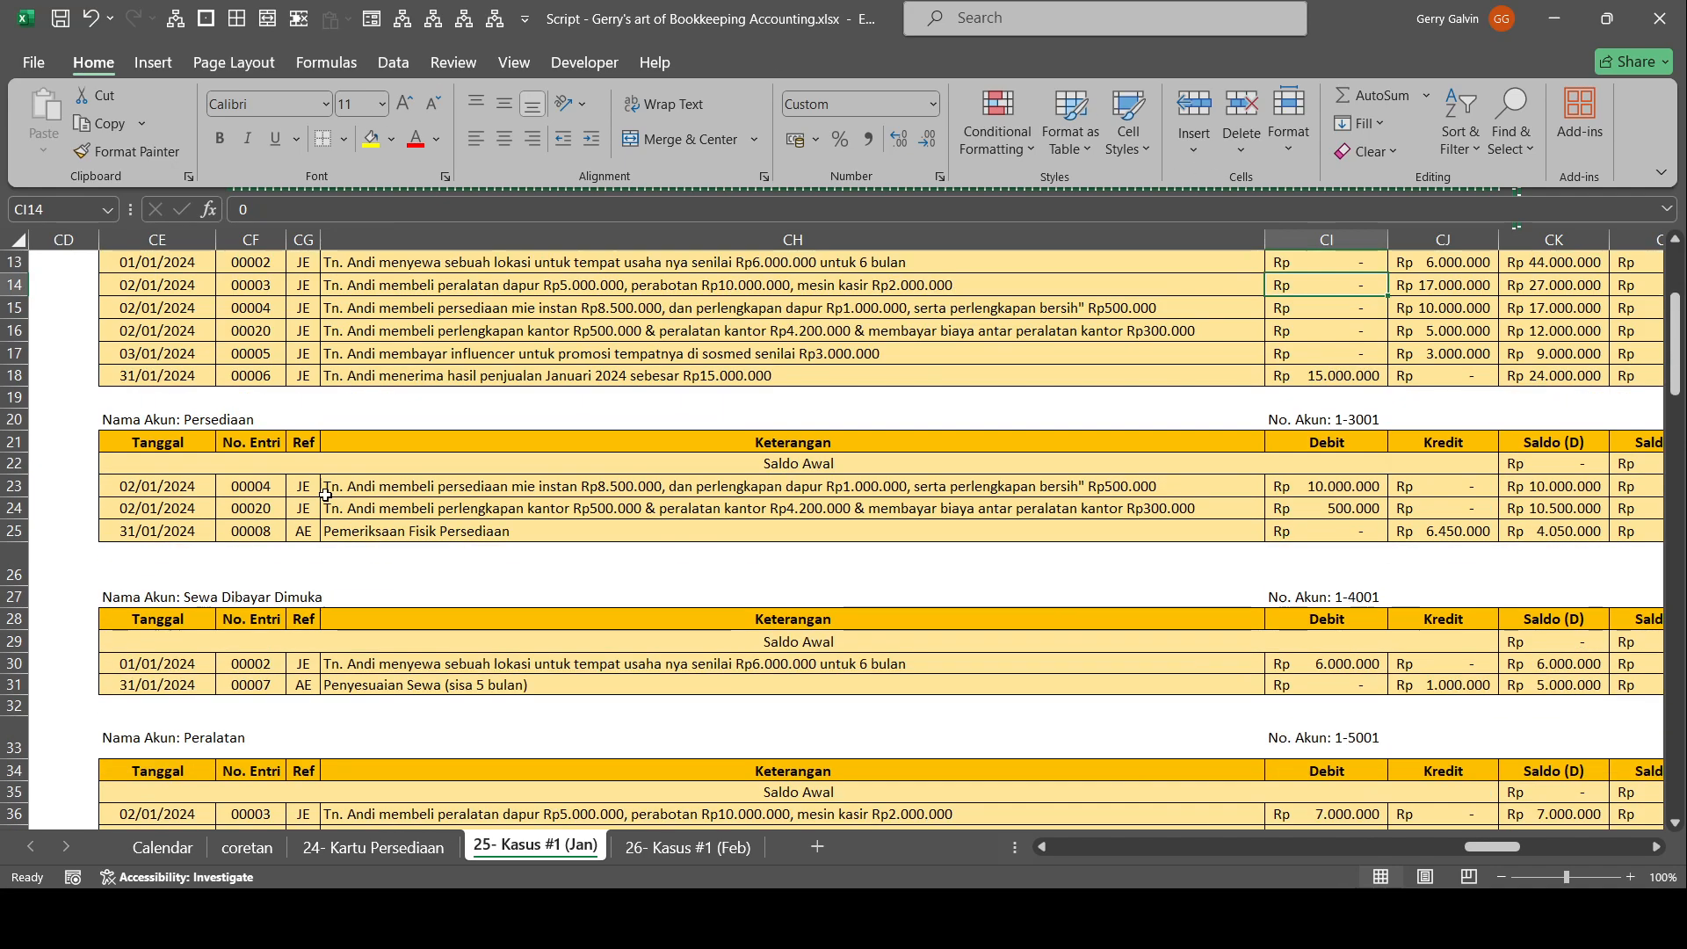
{"action": "scroll", "coordinate": [325, 531], "scroll_direction": "up", "scroll_amount": 4}
{"action": "left_click_drag", "start_coordinate": [562, 651], "coordinate": [1318, 652]}
{"action": "left_click_drag", "start_coordinate": [1186, 523], "coordinate": [2, 514]}
{"action": "left_click_drag", "start_coordinate": [669, 404], "coordinate": [193, 378]}
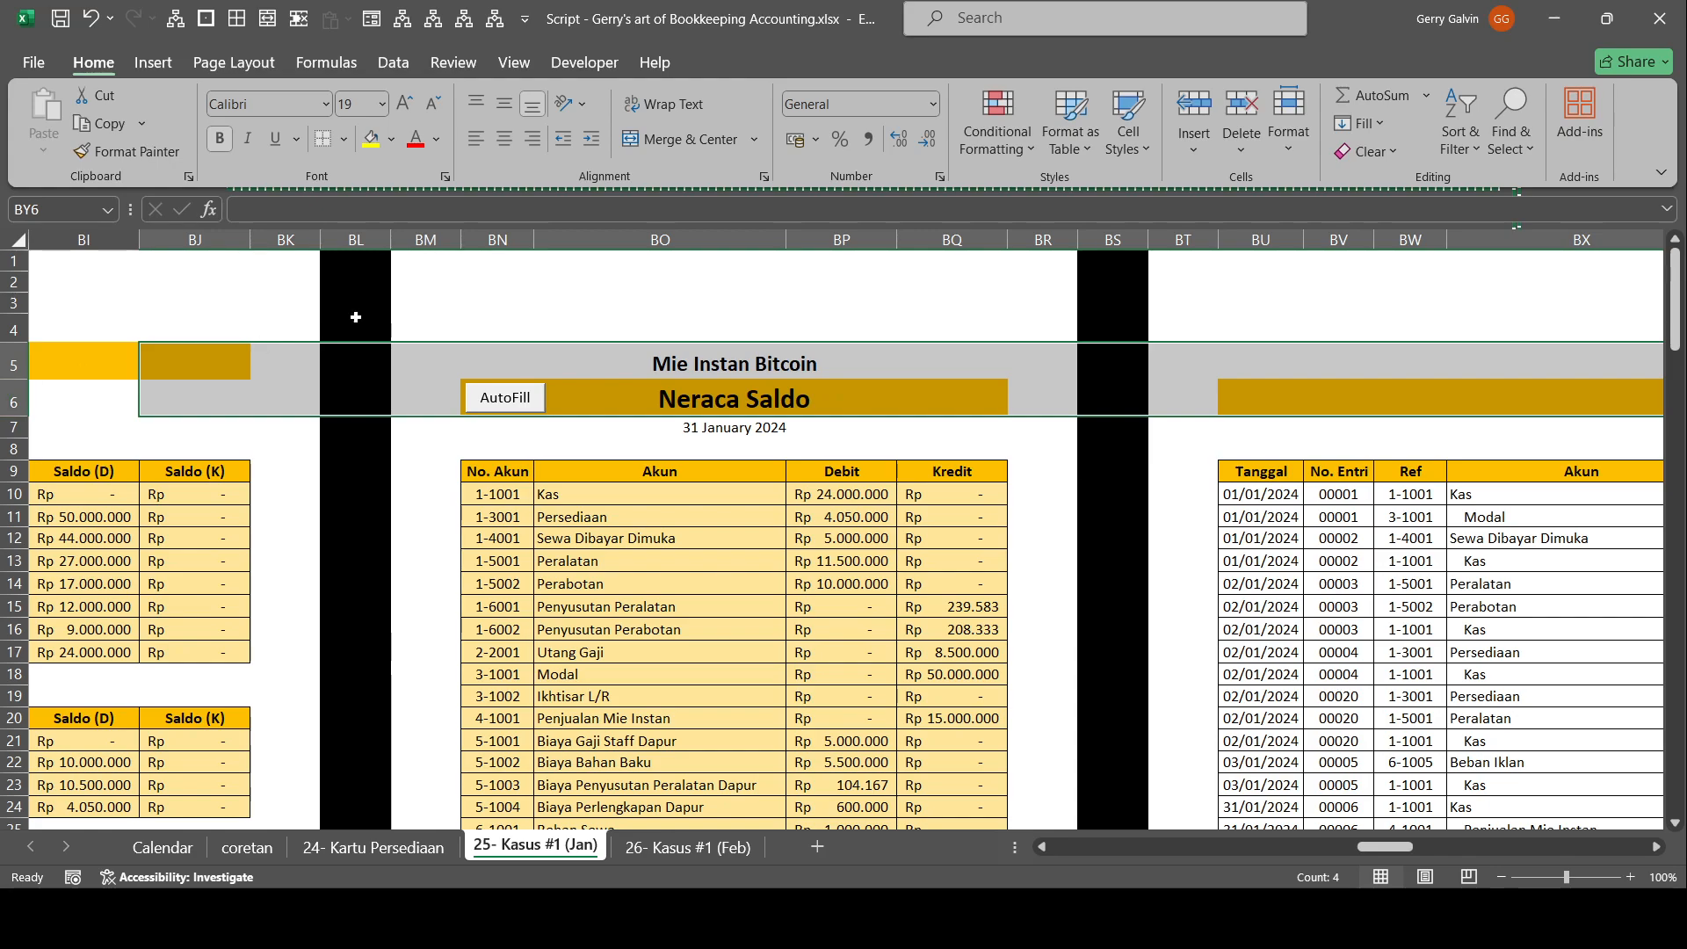
{"action": "left_click_drag", "start_coordinate": [353, 241], "coordinate": [179, 245]}
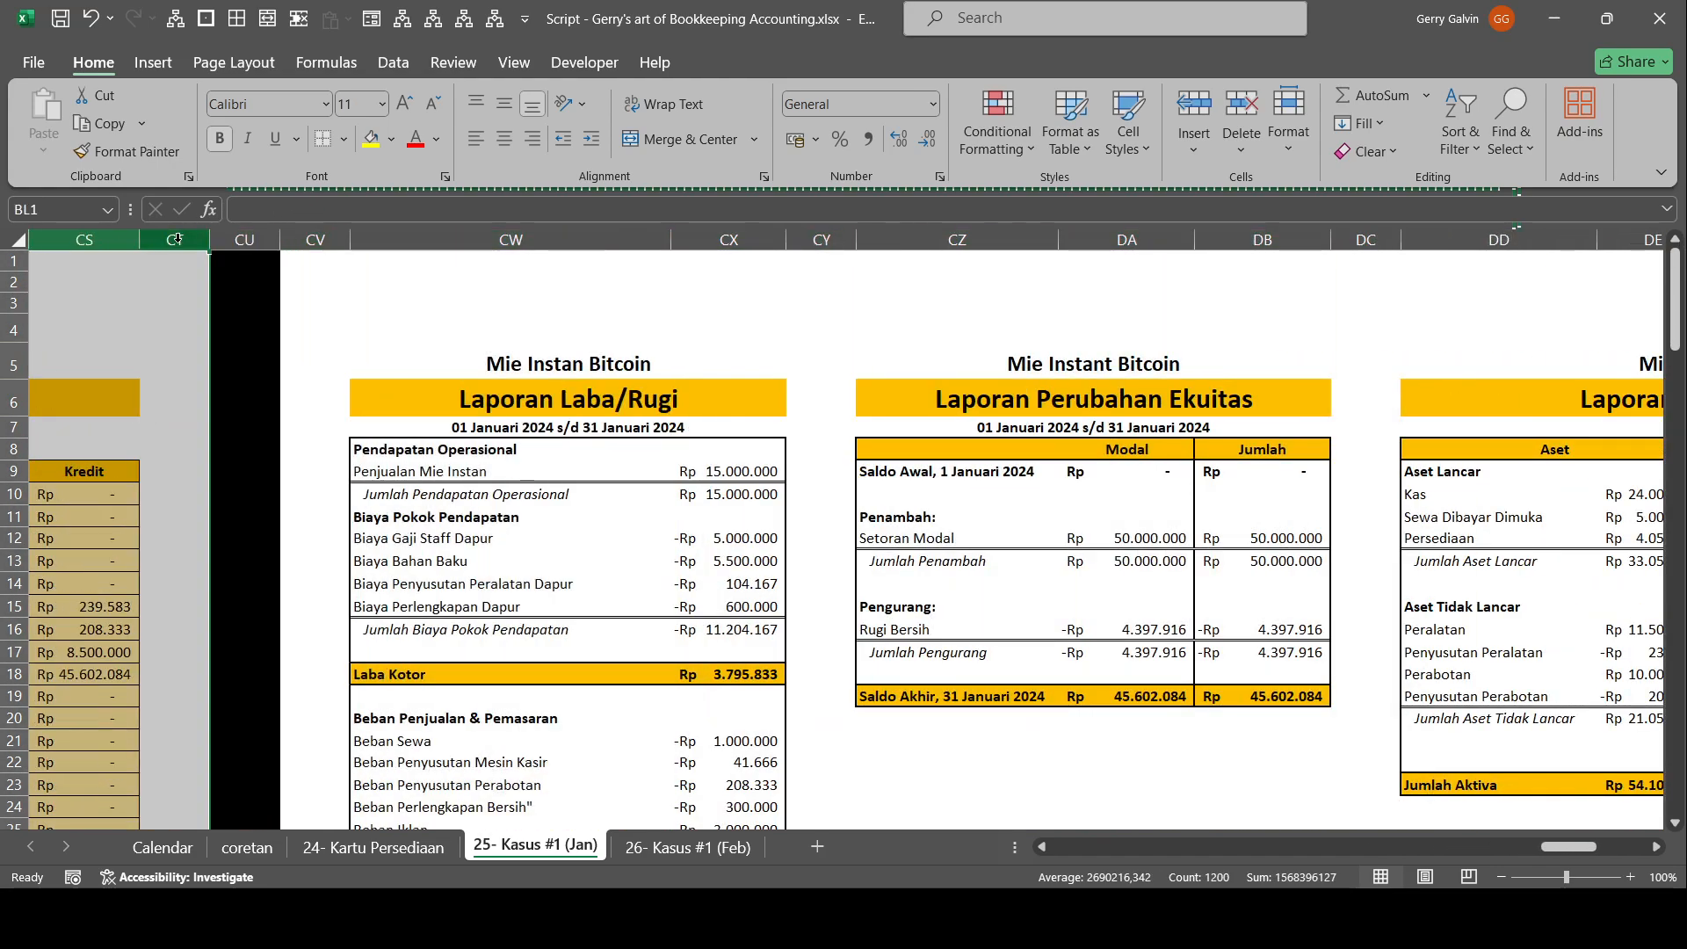
{"action": "key", "text": "ctrl+0"}
Compare the Kas account entries in the first Buku Besar with the lines of the direct-method Laporan Arus Kas.
{"action": "left_click_drag", "start_coordinate": [784, 537], "coordinate": [14, 628]}
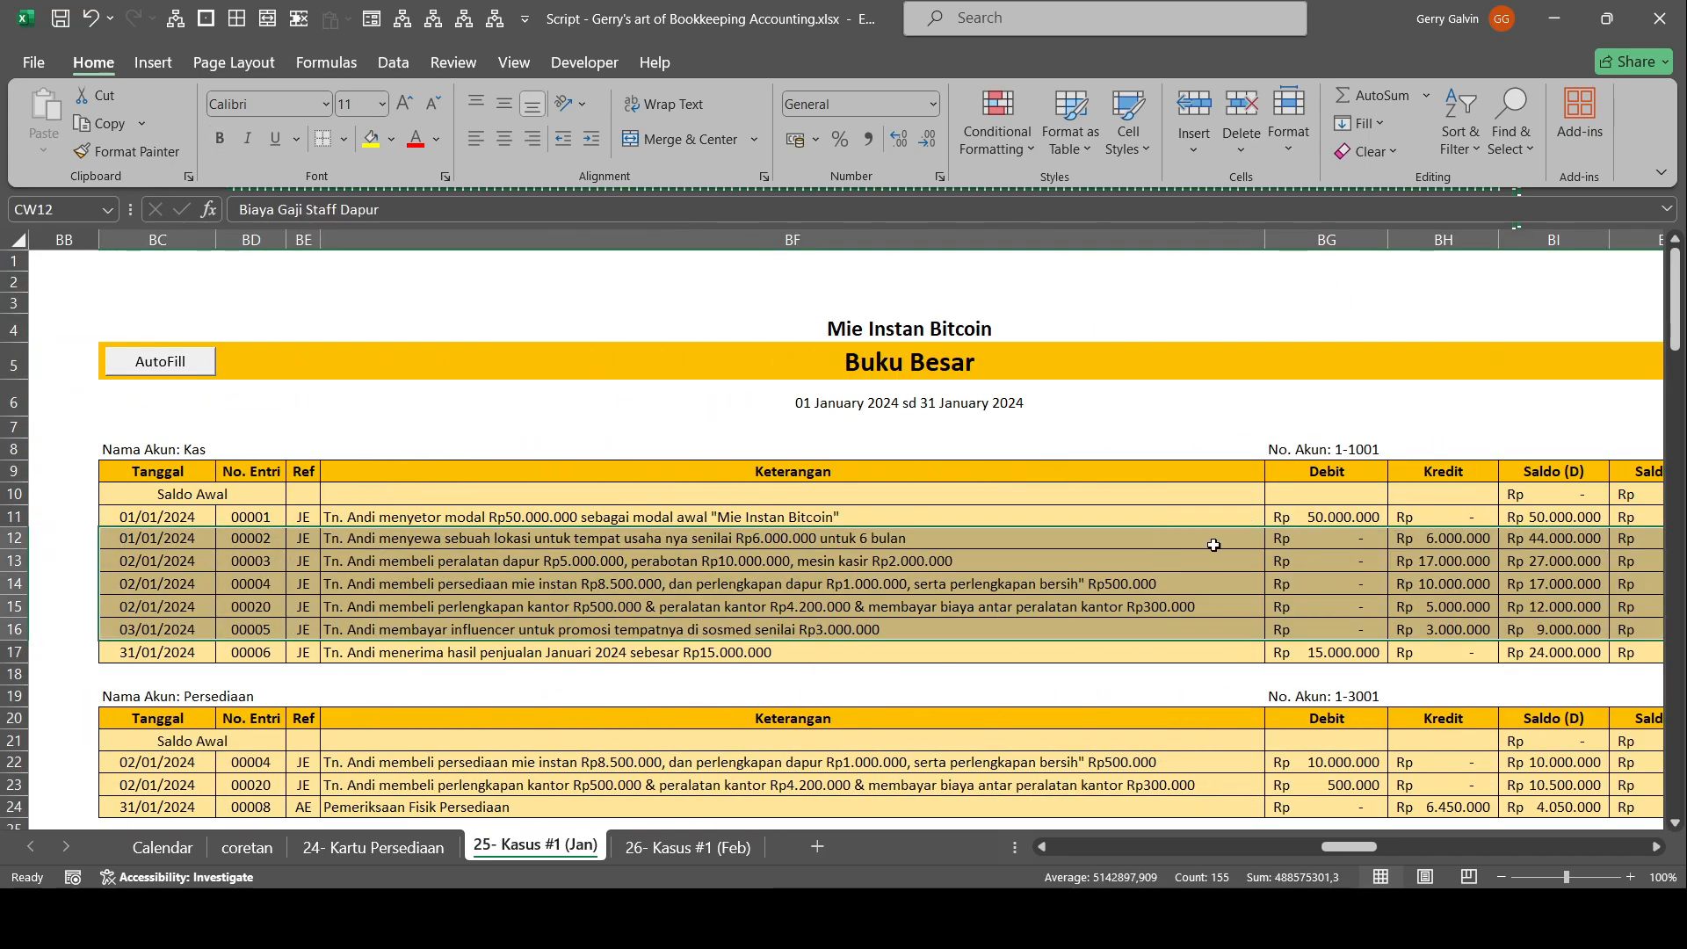
{"action": "scroll", "coordinate": [1199, 571], "scroll_direction": "down", "scroll_amount": 1}
{"action": "left_click_drag", "start_coordinate": [1378, 520], "coordinate": [1551, 499]}
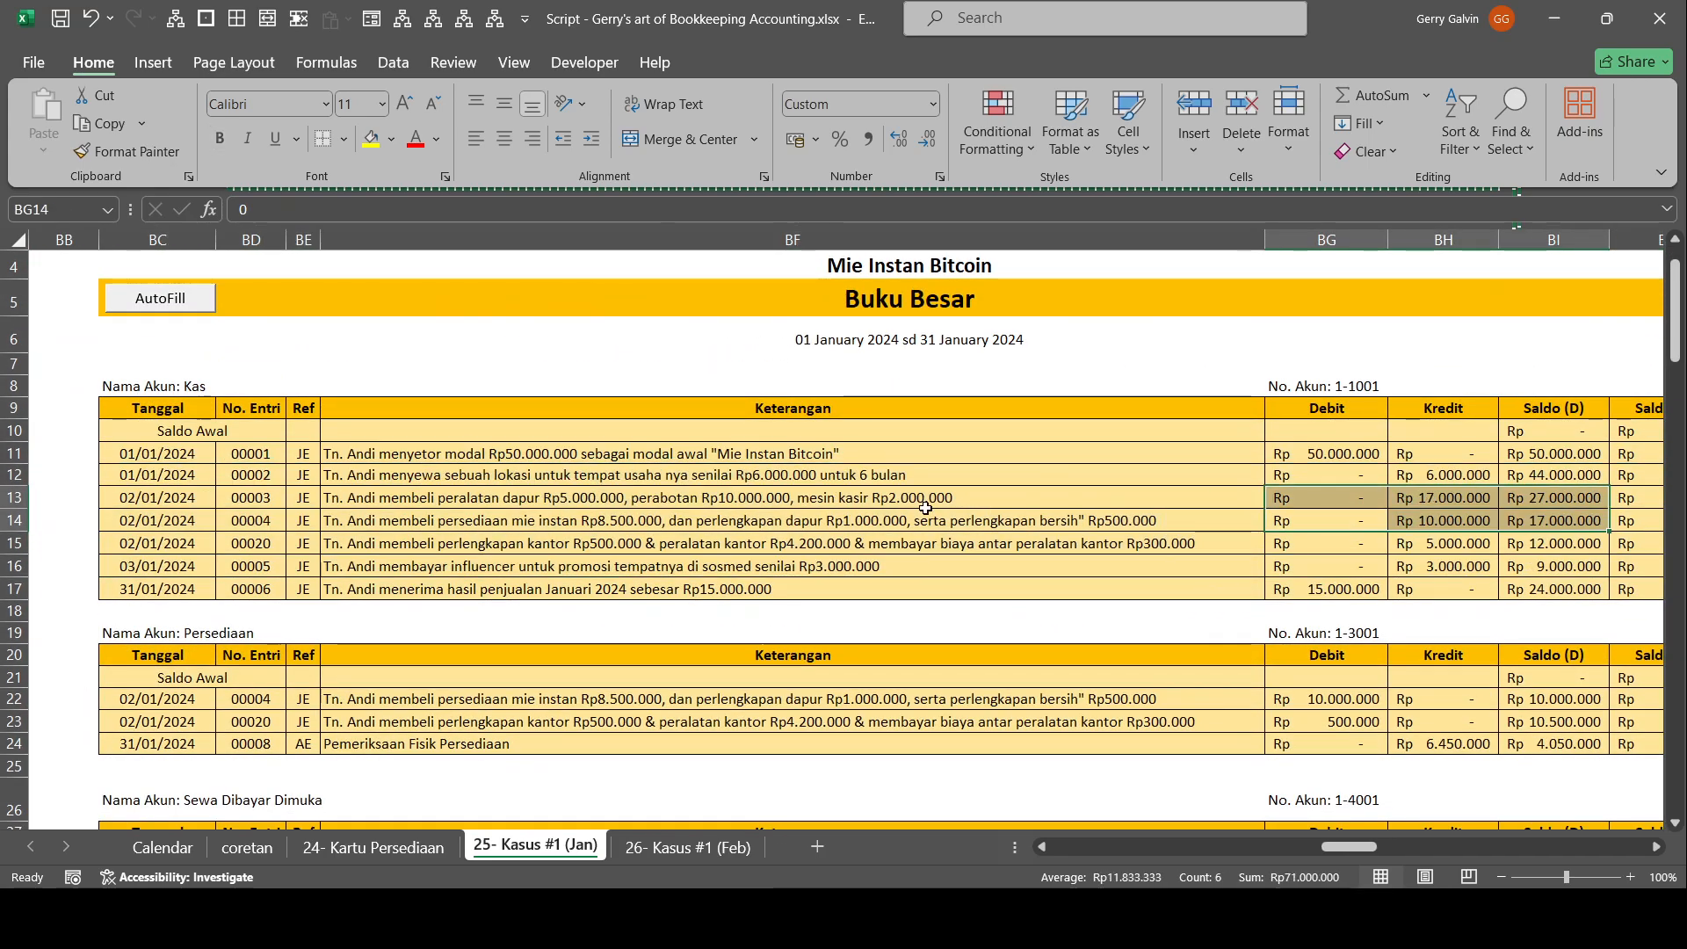
{"action": "left_click", "coordinate": [817, 433]}
{"action": "left_click_drag", "start_coordinate": [1169, 680], "coordinate": [1661, 716]}
{"action": "left_click_drag", "start_coordinate": [1337, 531], "coordinate": [1494, 541]}
{"action": "scroll", "coordinate": [1360, 738], "scroll_direction": "down", "scroll_amount": 2}
{"action": "left_click_drag", "start_coordinate": [1406, 633], "coordinate": [1451, 633]}
{"action": "scroll", "coordinate": [1398, 474], "scroll_direction": "up", "scroll_amount": 3}
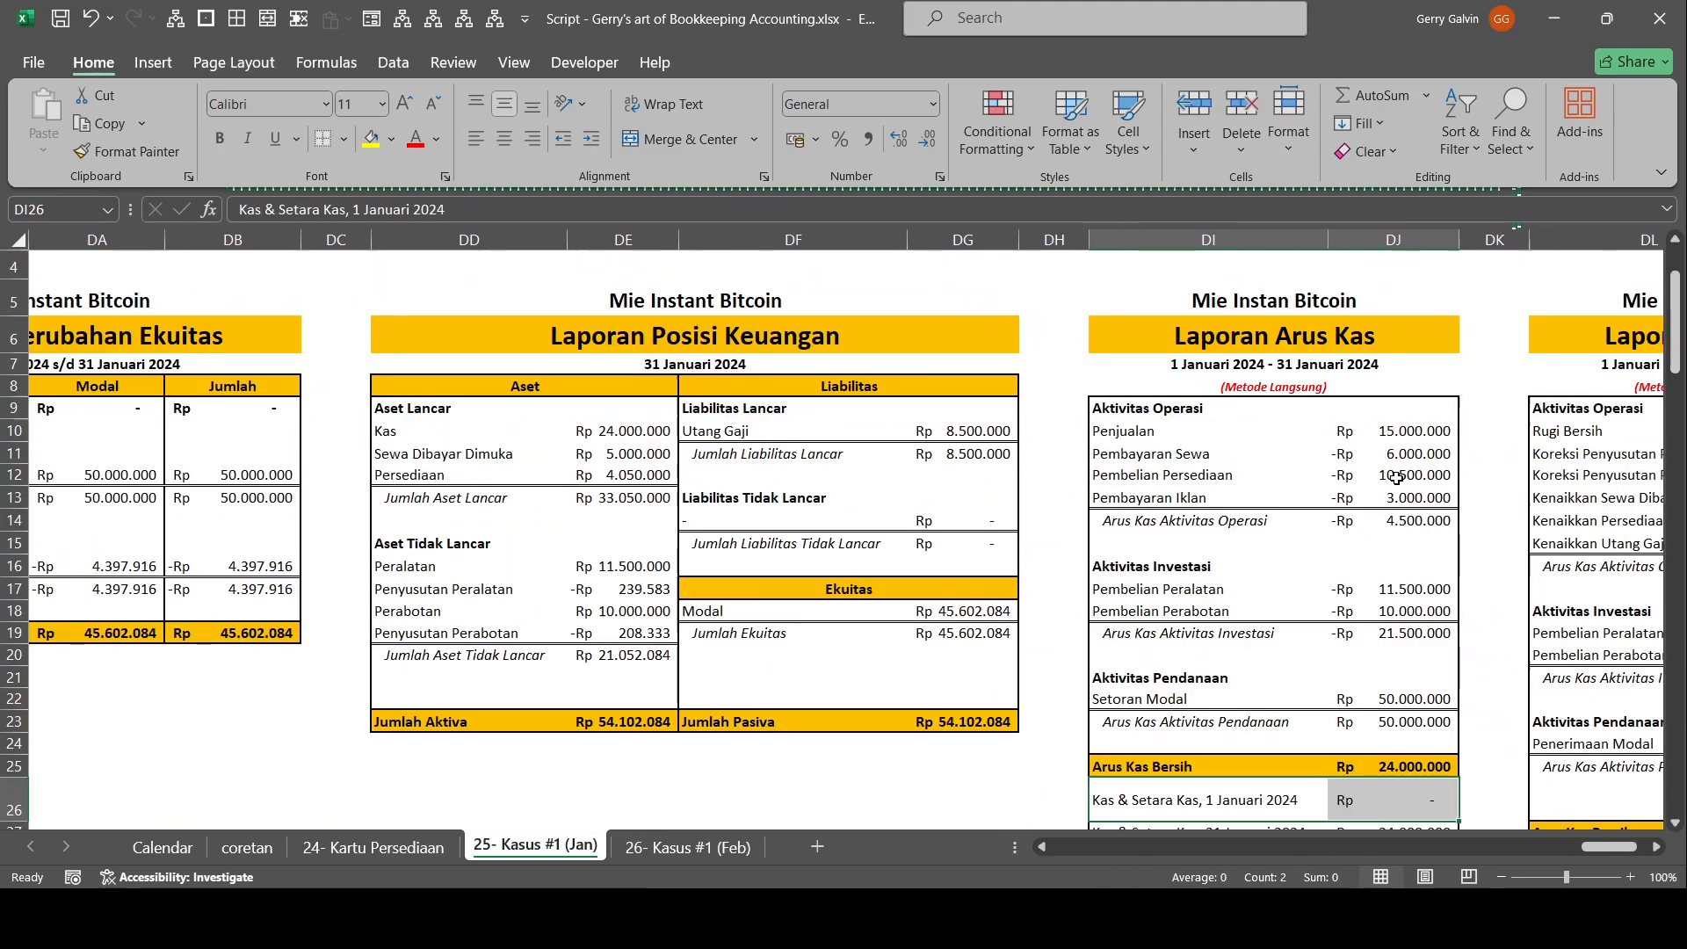
Hide columns CW to DG to place Laporan Arus Kas beside the Kas ledger, and select the Pembayaran Sewa amount.
{"action": "left_click_drag", "start_coordinate": [993, 239], "coordinate": [271, 254]}
{"action": "scroll", "coordinate": [519, 436], "scroll_direction": "right", "scroll_amount": 4}
{"action": "left_click_drag", "start_coordinate": [507, 576], "coordinate": [25, 629]}
{"action": "scroll", "coordinate": [879, 558], "scroll_direction": "down", "scroll_amount": 2}
{"action": "scroll", "coordinate": [1231, 650], "scroll_direction": "up", "scroll_amount": 2}
{"action": "left_click_drag", "start_coordinate": [1265, 673], "coordinate": [1604, 784]}
{"action": "left_click_drag", "start_coordinate": [1464, 561], "coordinate": [1605, 563]}
{"action": "left_click_drag", "start_coordinate": [1373, 696], "coordinate": [1617, 675]}
{"action": "left_click", "coordinate": [1599, 561]}
{"action": "scroll", "coordinate": [1595, 558], "scroll_direction": "right", "scroll_amount": 2}
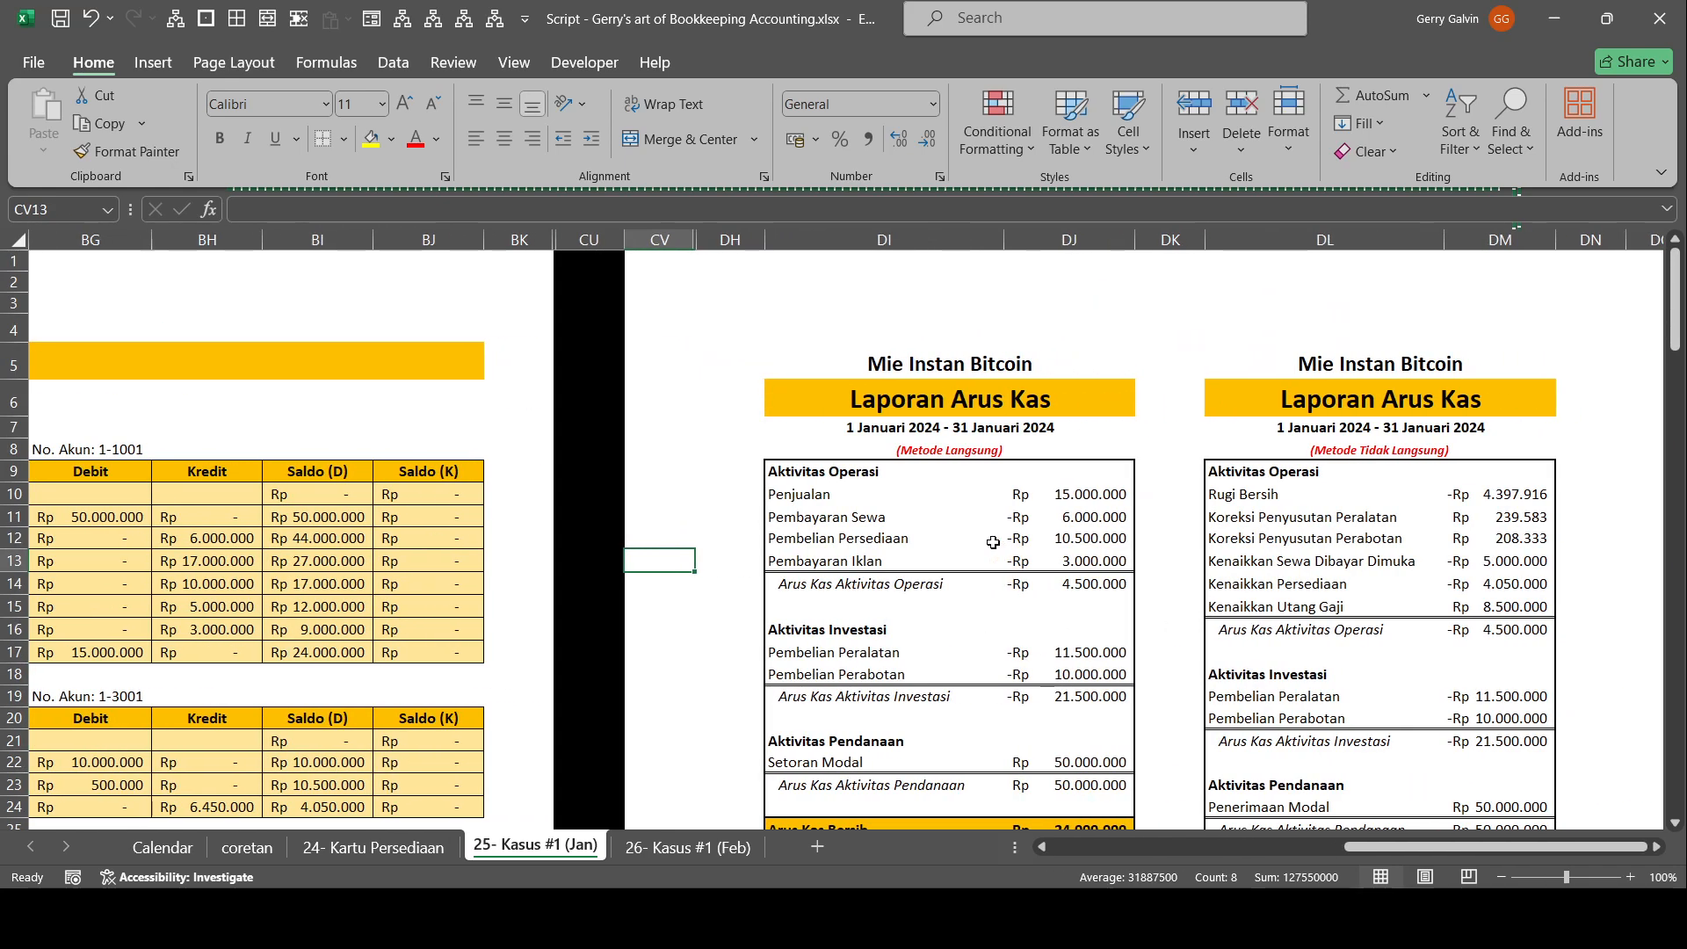
{"action": "left_click", "coordinate": [1062, 517]}
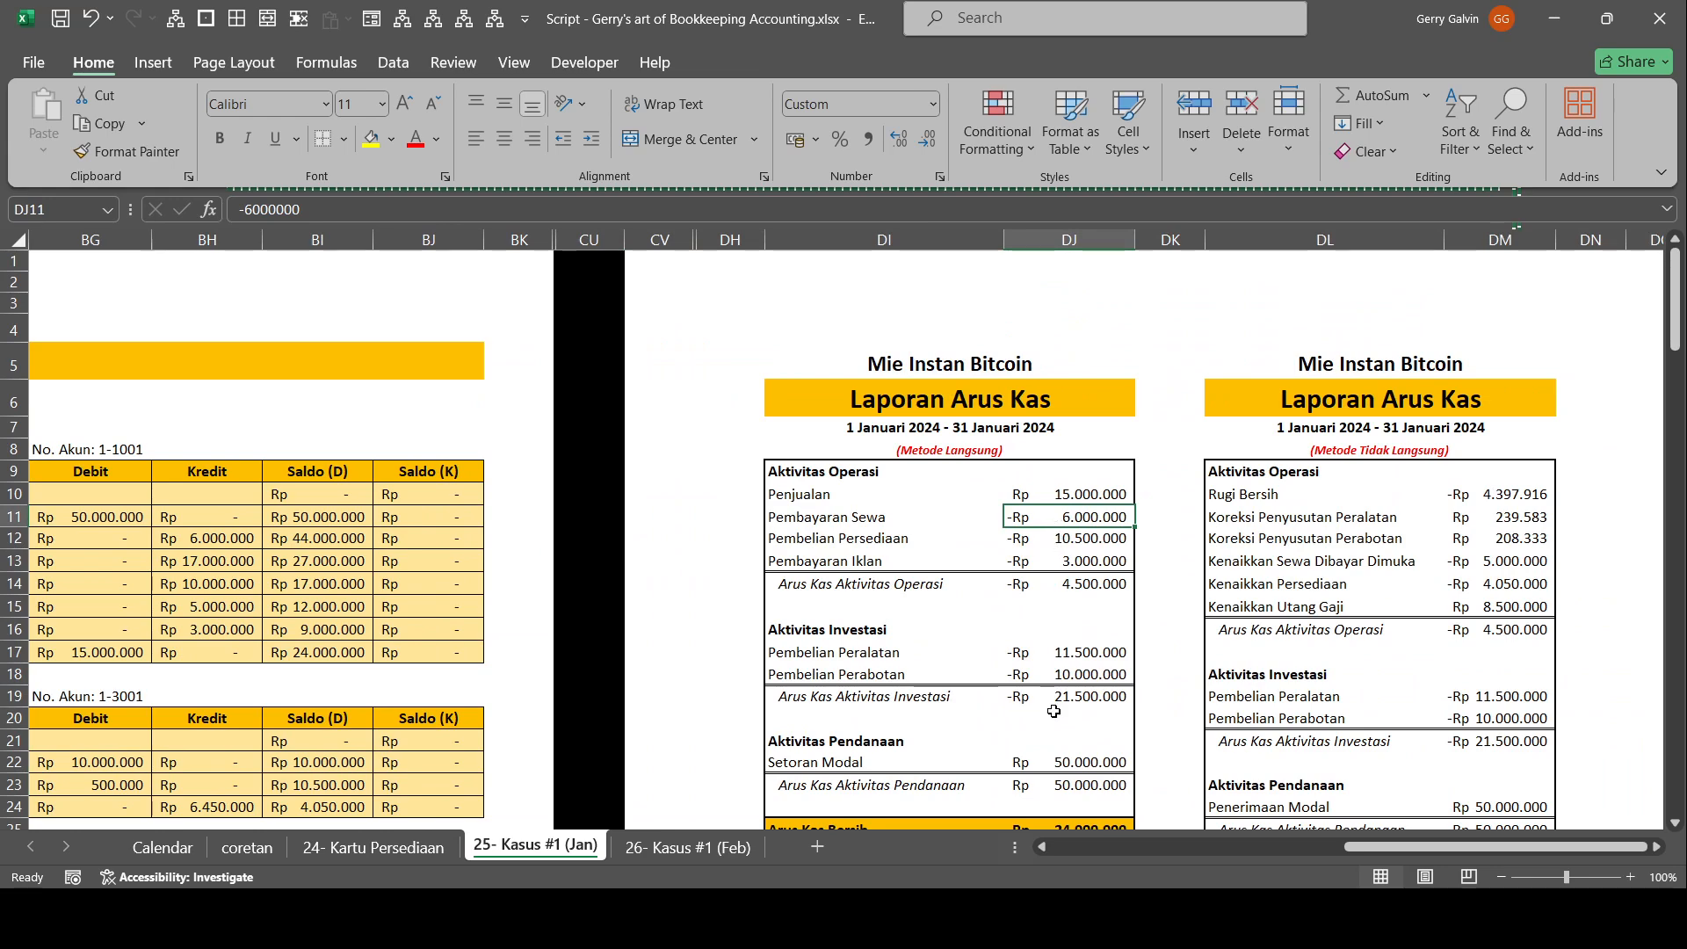
Trace the Pembelian Perabotan amount of the direct-method Laporan Arus Kas to the equipment and furniture purchase entry in the Kas ledger.
{"action": "left_click", "coordinate": [1077, 646]}
{"action": "left_click", "coordinate": [231, 567]}
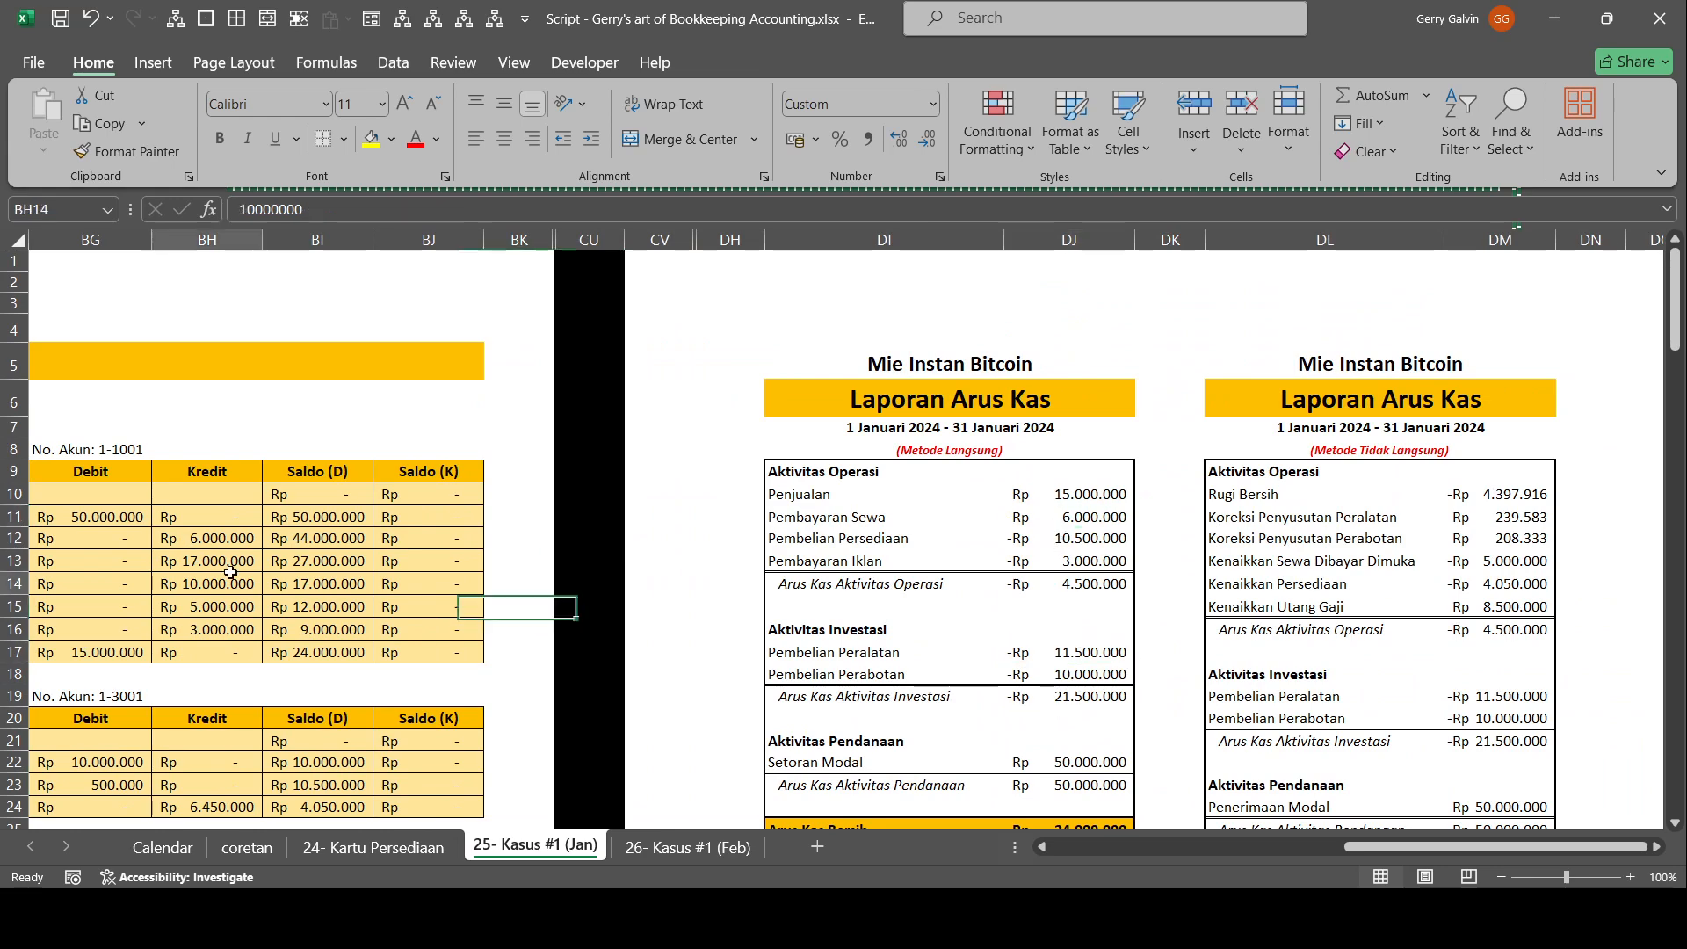
{"action": "key", "text": "Left"}
{"action": "key", "text": "Left"}
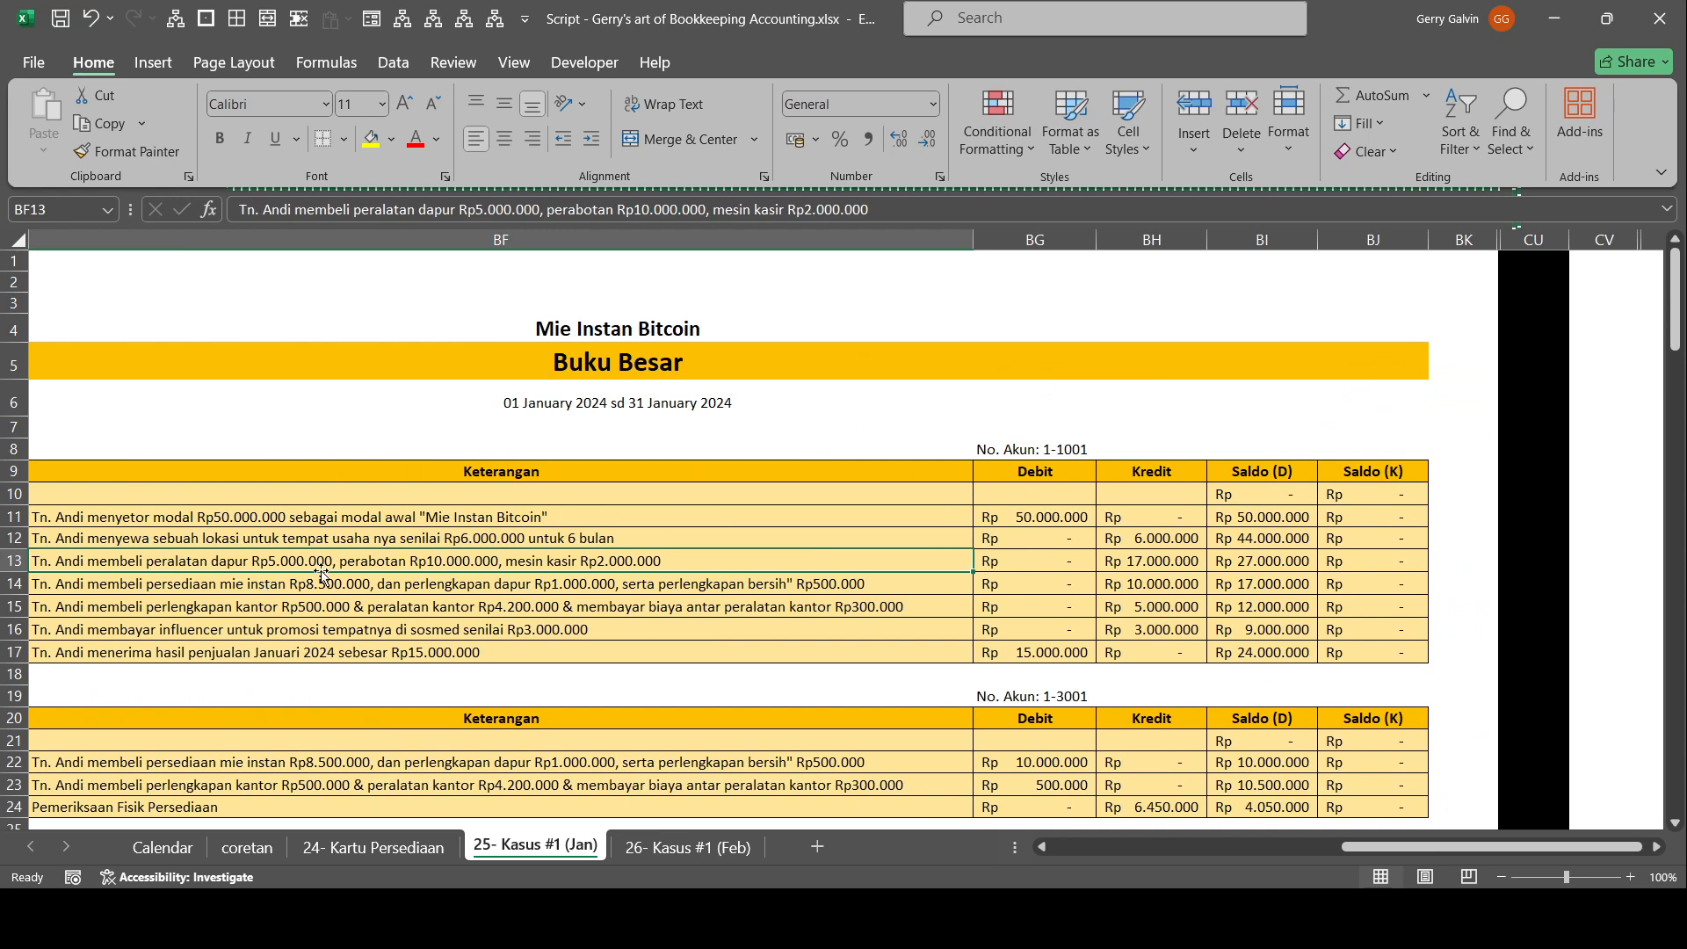
{"action": "left_click_drag", "start_coordinate": [1173, 554], "coordinate": [1605, 605]}
{"action": "left_click_drag", "start_coordinate": [1463, 400], "coordinate": [1170, 304]}
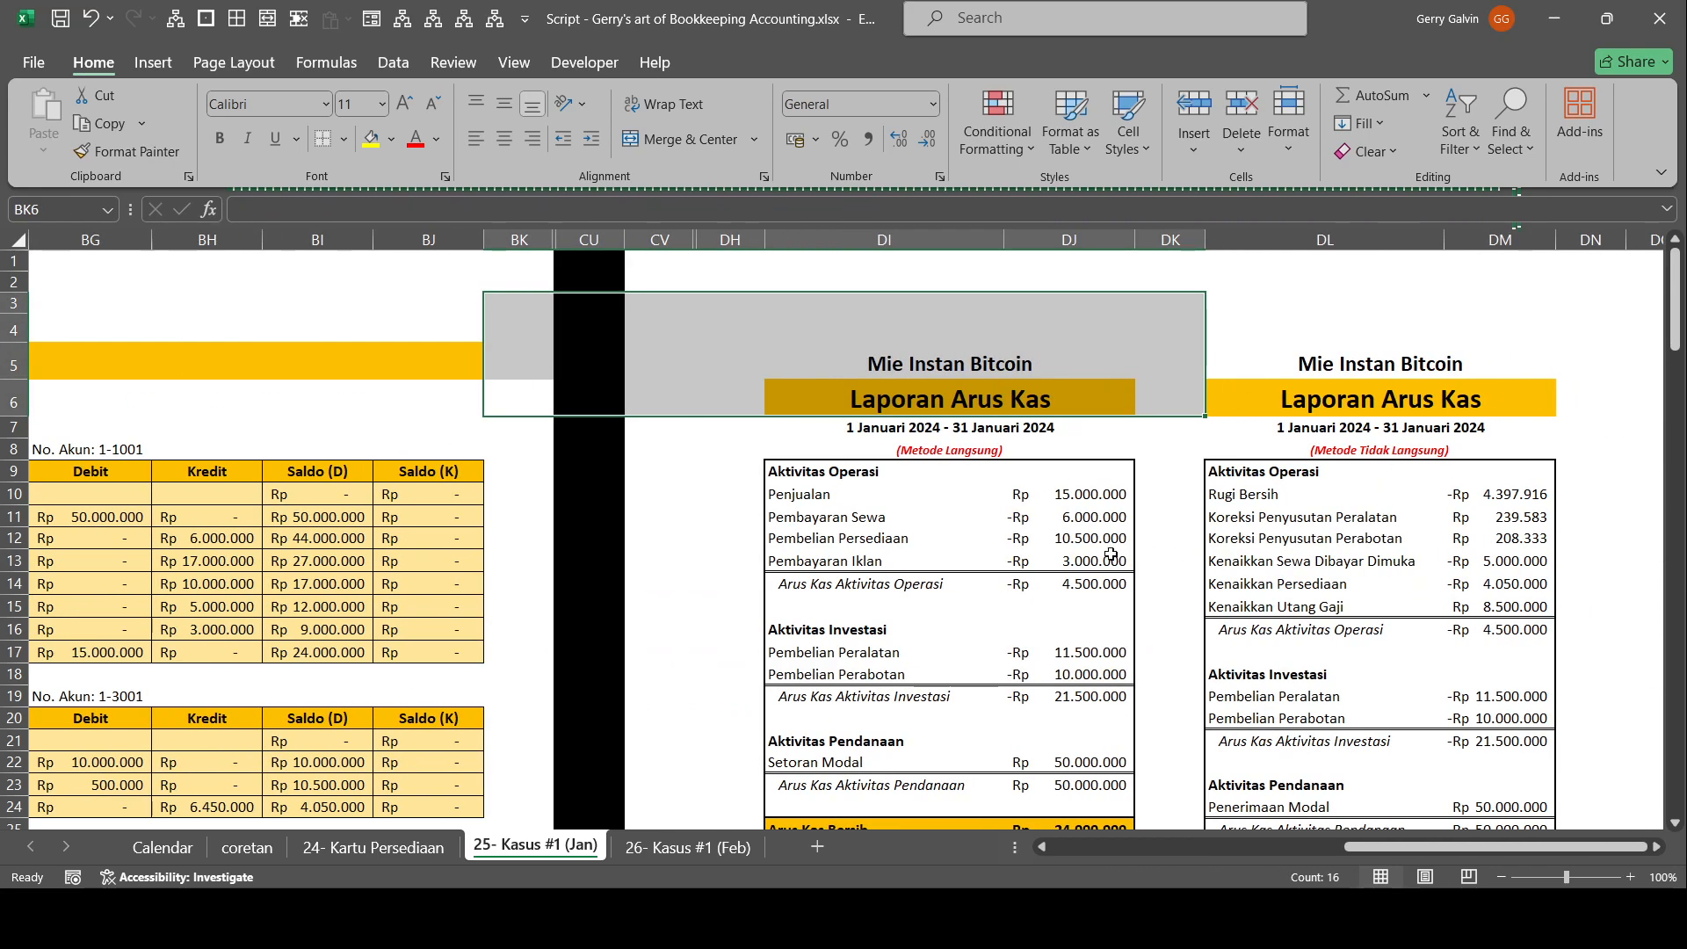
{"action": "left_click", "coordinate": [1099, 672]}
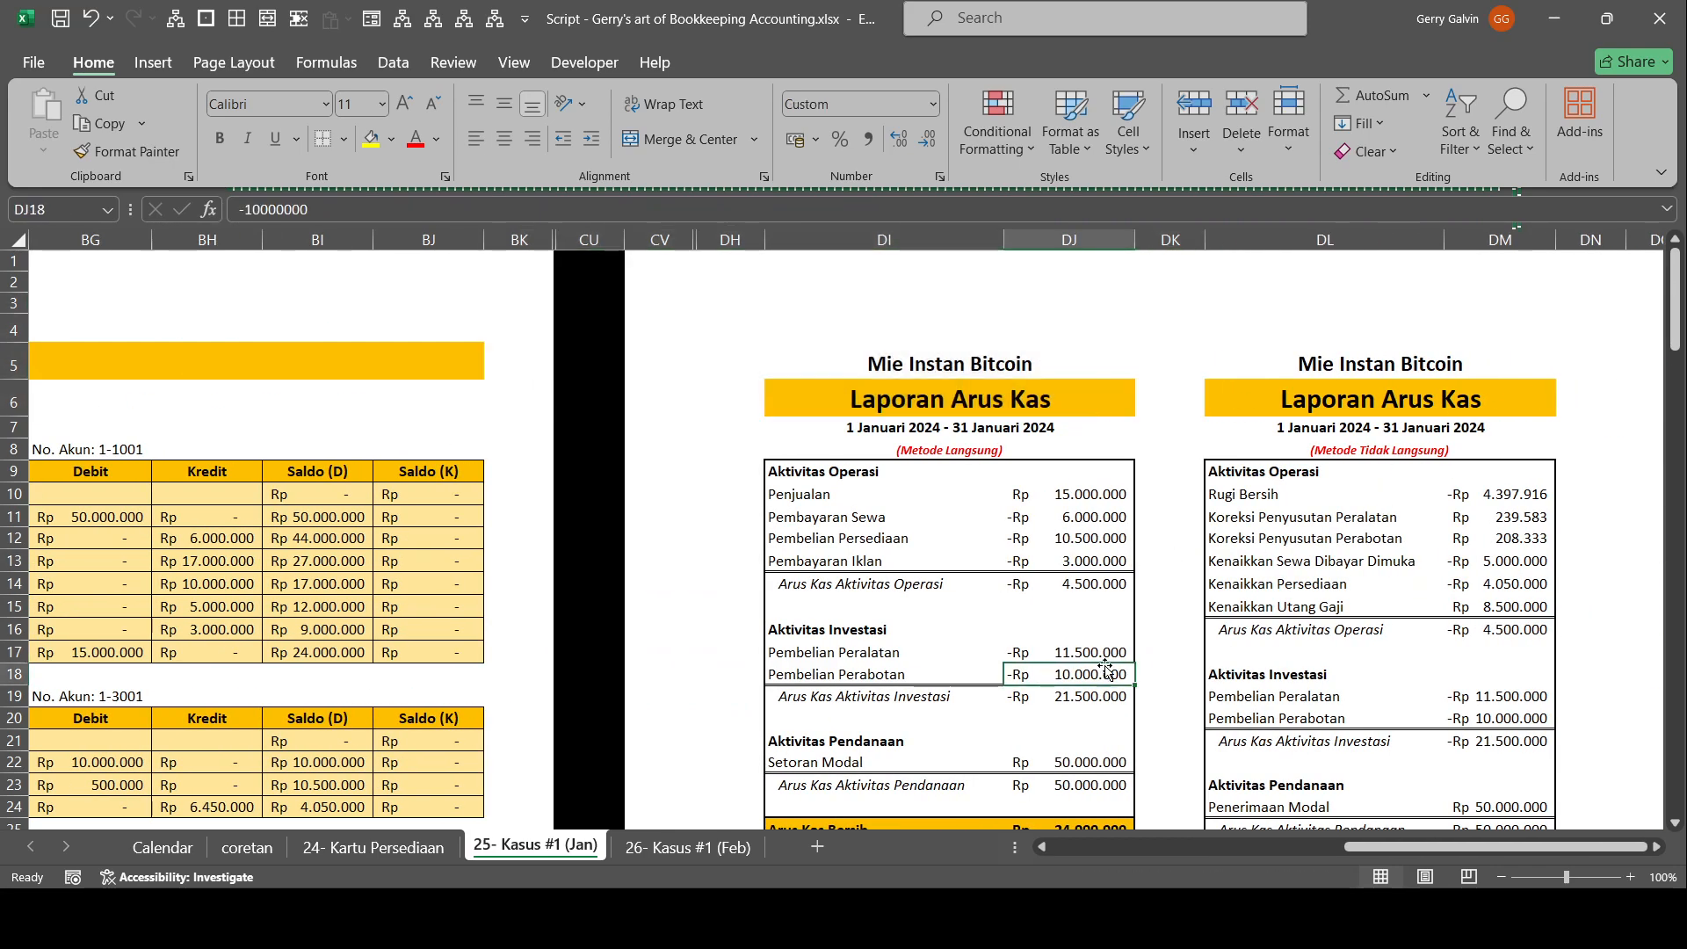
Check the Pembelian Peralatan formula of the direct-method Laporan Arus Kas against the purchase descriptions in the Kas ledger.
{"action": "left_click", "coordinate": [1114, 652]}
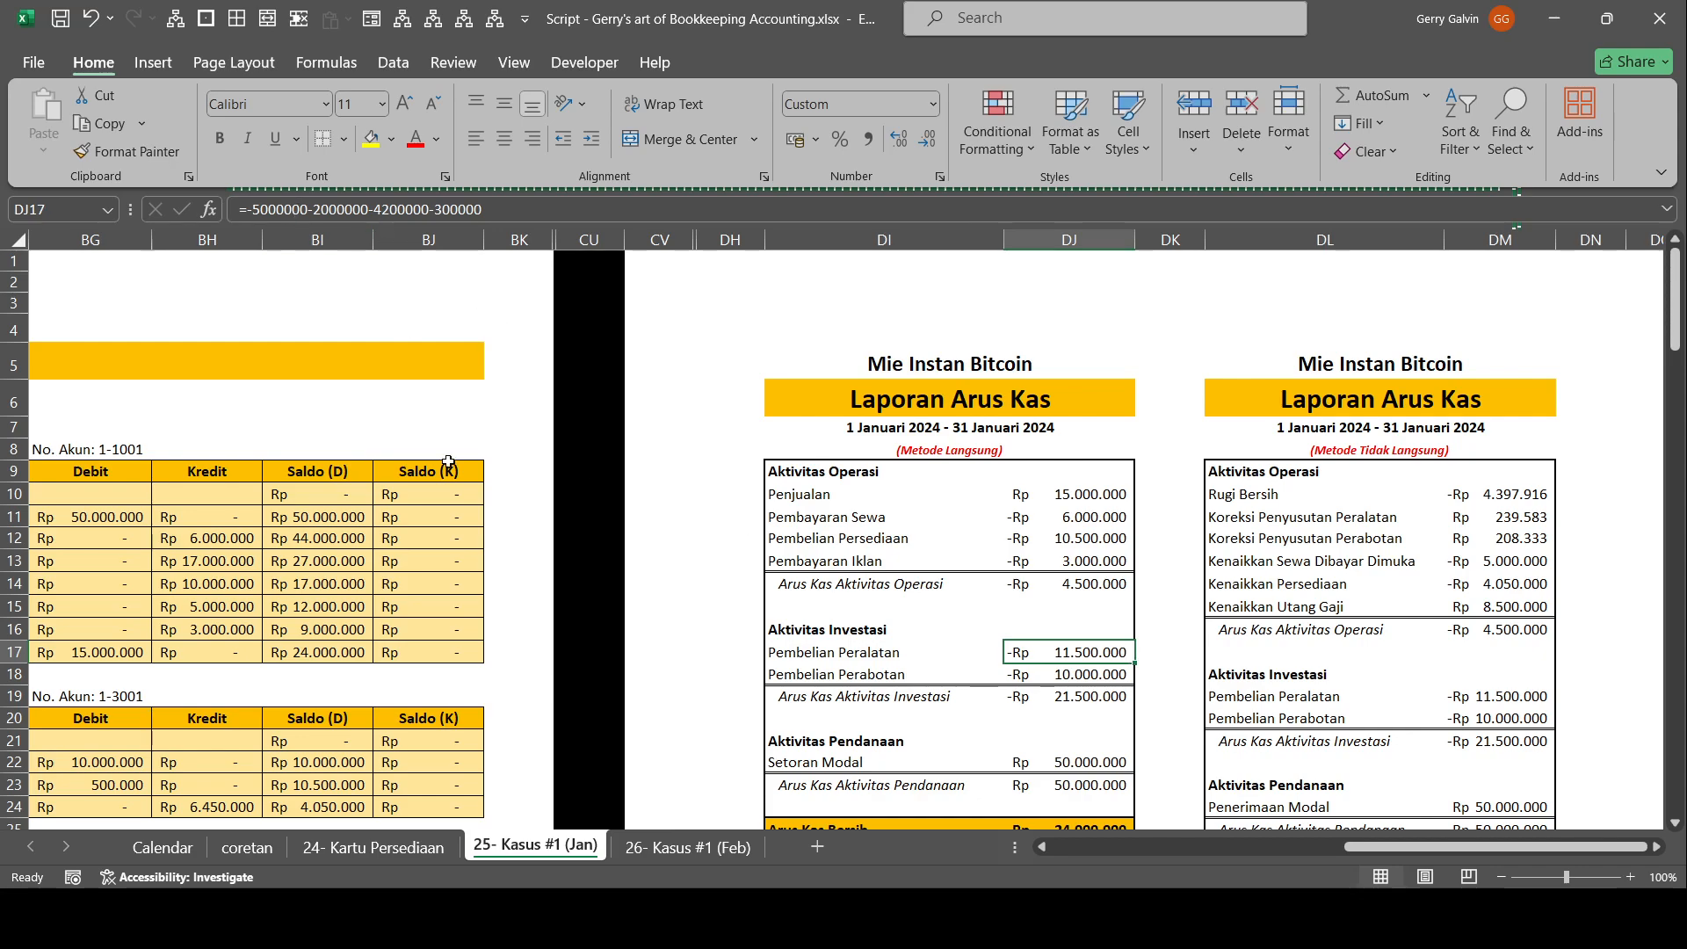
{"action": "left_click_drag", "start_coordinate": [421, 517], "coordinate": [338, 516]}
{"action": "left_click_drag", "start_coordinate": [420, 627], "coordinate": [116, 519]}
{"action": "left_click", "coordinate": [255, 586]}
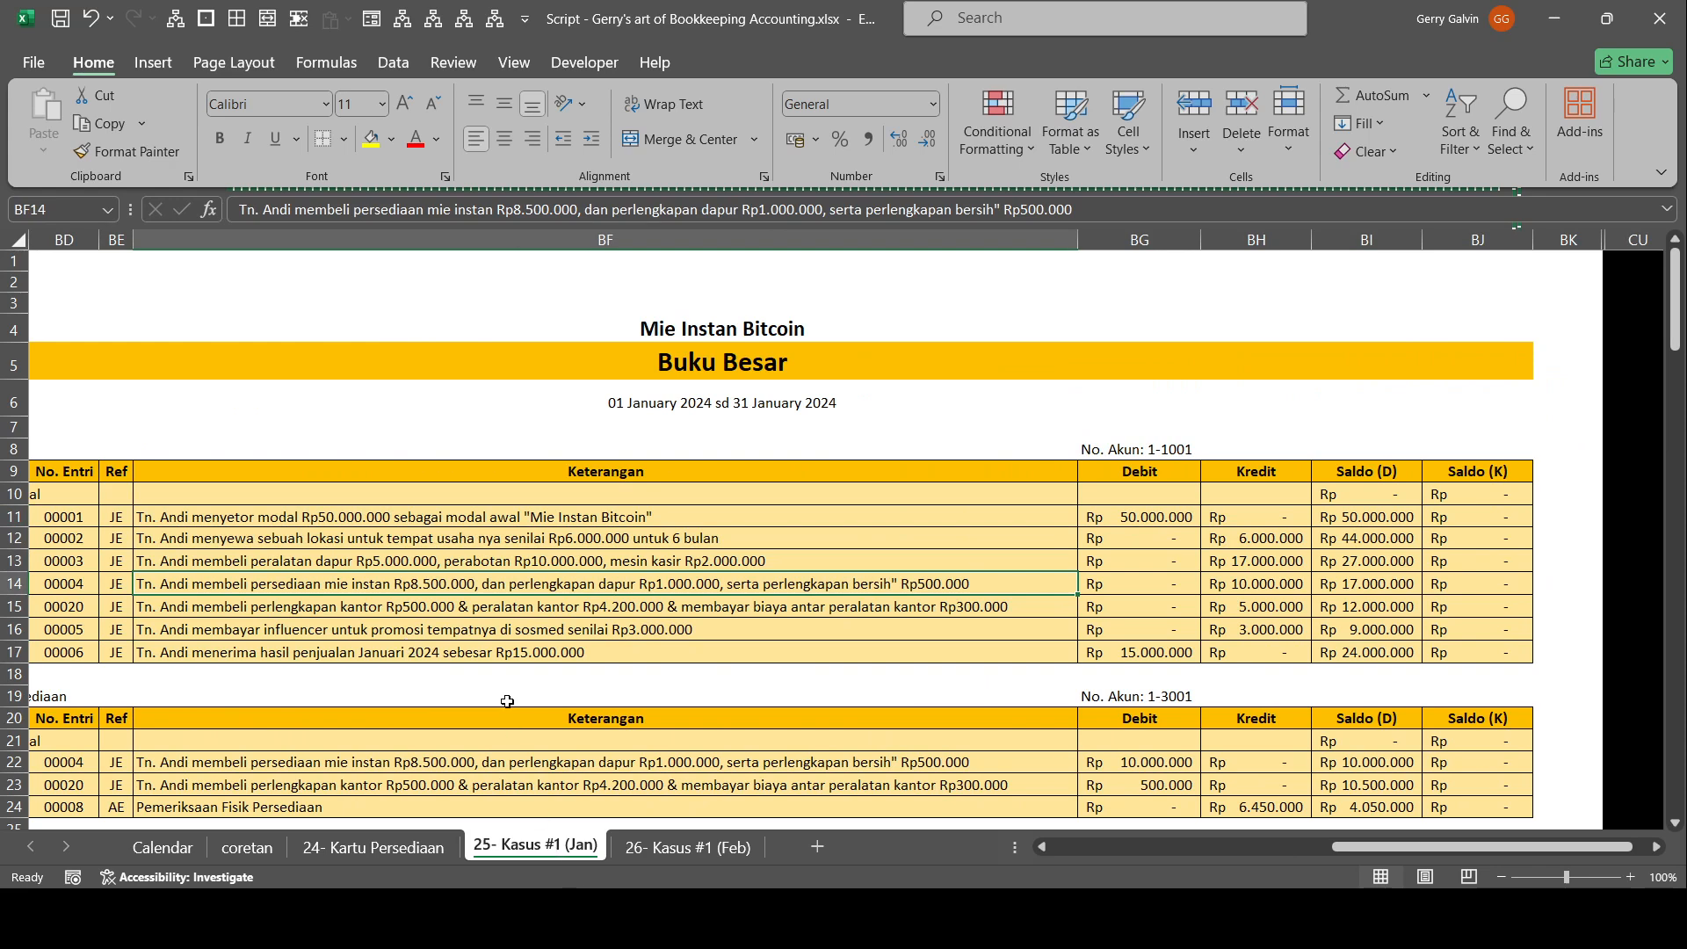
{"action": "left_click", "coordinate": [441, 615]}
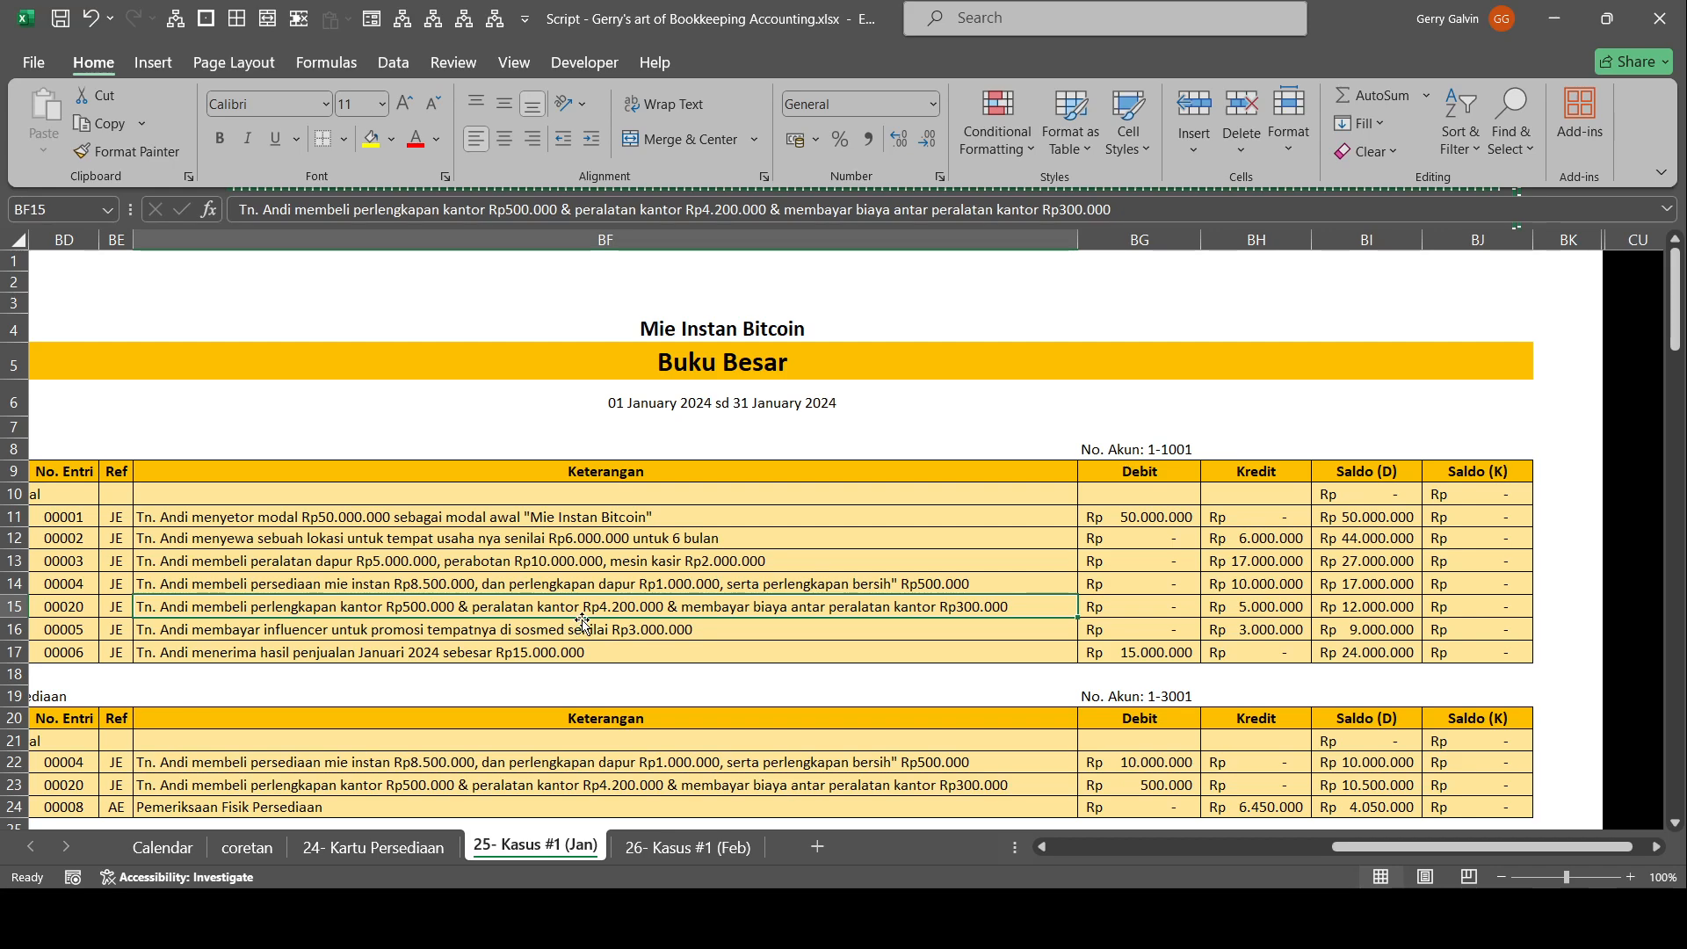
{"action": "left_click_drag", "start_coordinate": [1568, 698], "coordinate": [1221, 727]}
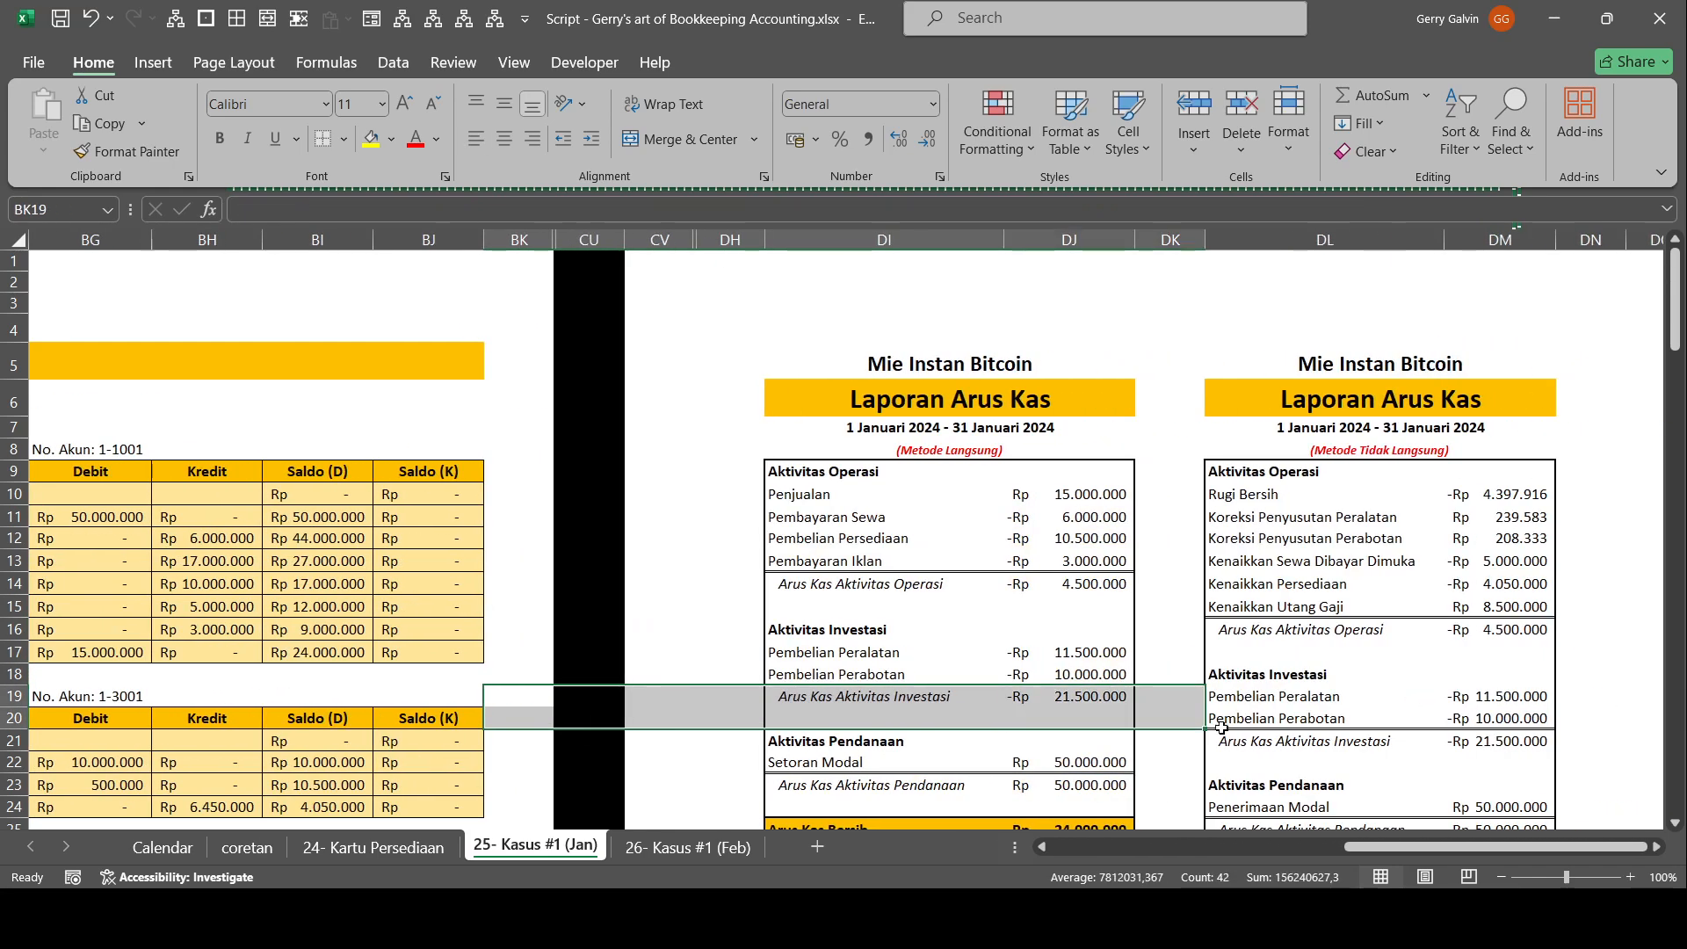
Recheck the office equipment and delivery cost components of Pembelian Peralatan against the Kas ledger's credit entries.
{"action": "left_click", "coordinate": [1107, 657]}
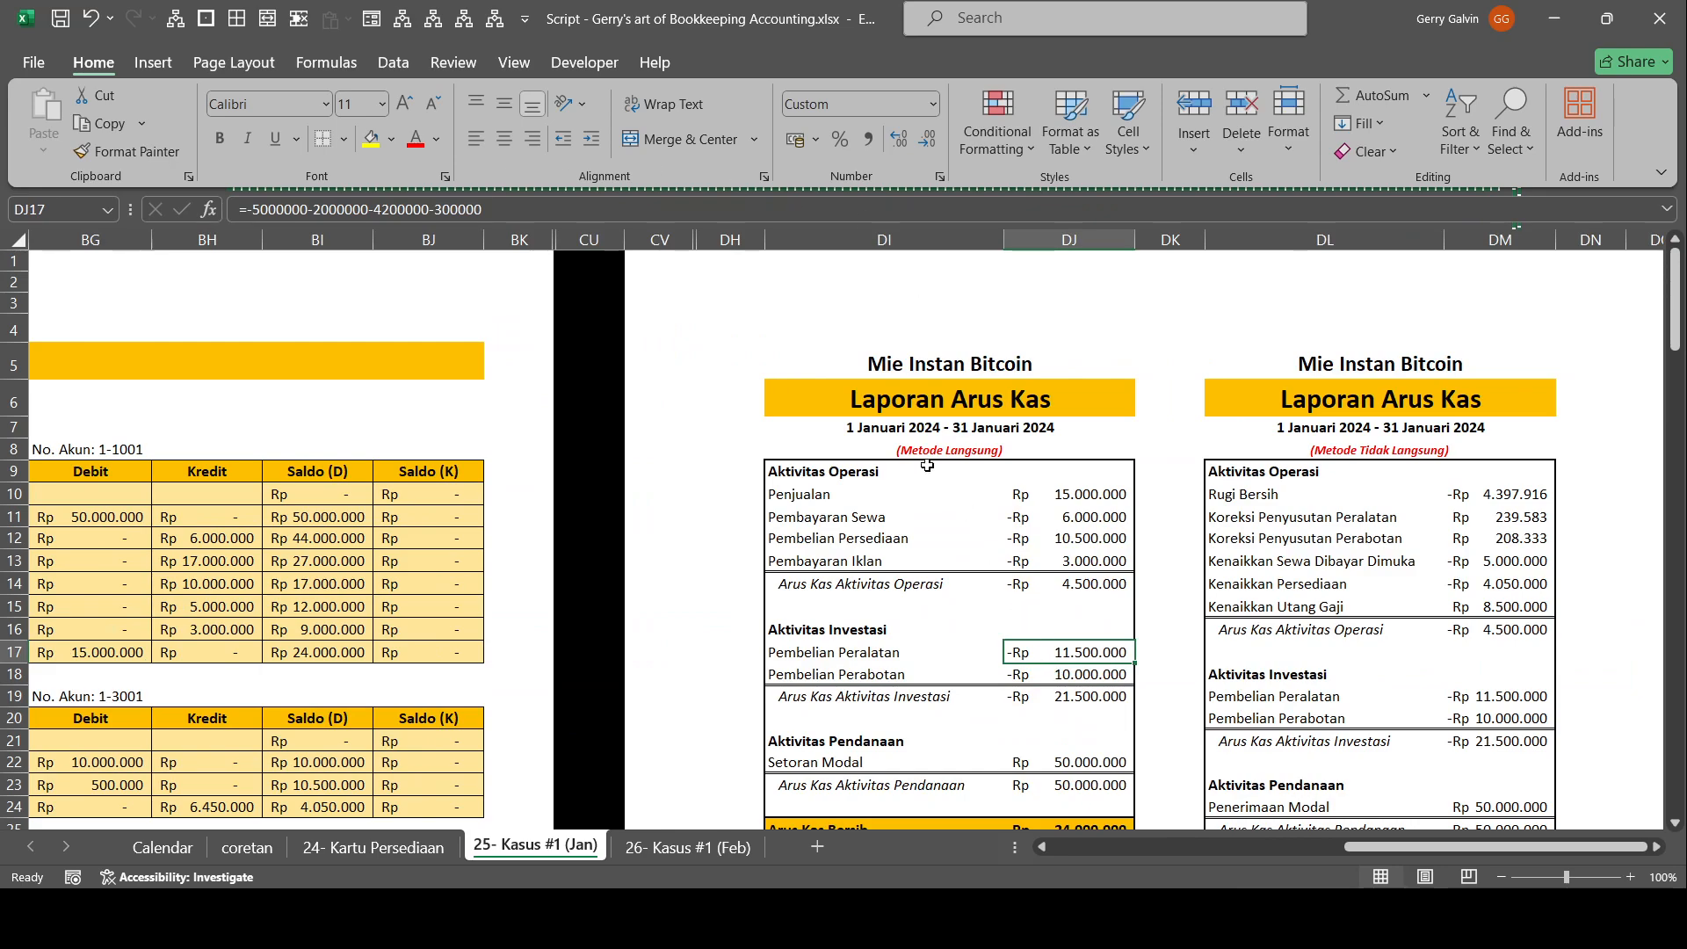
{"action": "left_click", "coordinate": [243, 608]}
{"action": "left_click_drag", "start_coordinate": [817, 652], "coordinate": [263, 608]}
{"action": "left_click", "coordinate": [601, 577]}
{"action": "left_click_drag", "start_coordinate": [1568, 675], "coordinate": [1667, 699]}
{"action": "left_click_drag", "start_coordinate": [1458, 568], "coordinate": [1667, 608]}
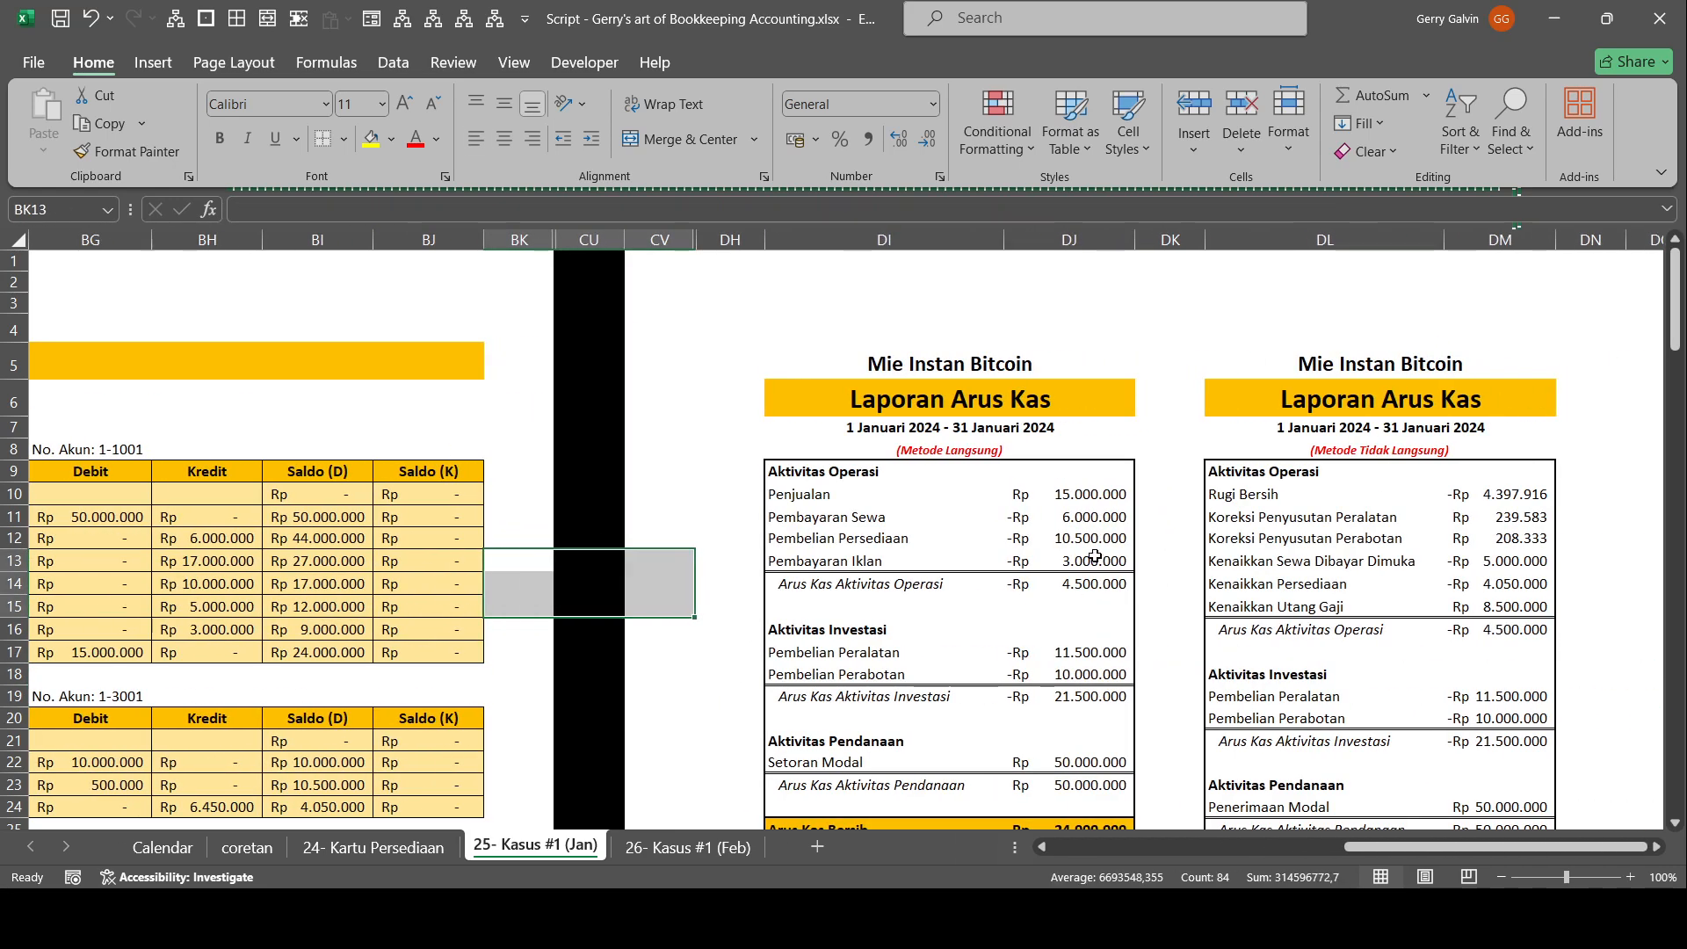
{"action": "mouse_move", "coordinate": [1468, 850]}
{"action": "left_mouse_down"}
{"action": "mouse_move", "coordinate": [1431, 856]}
{"action": "mouse_move", "coordinate": [1466, 850]}
{"action": "left_mouse_up"}
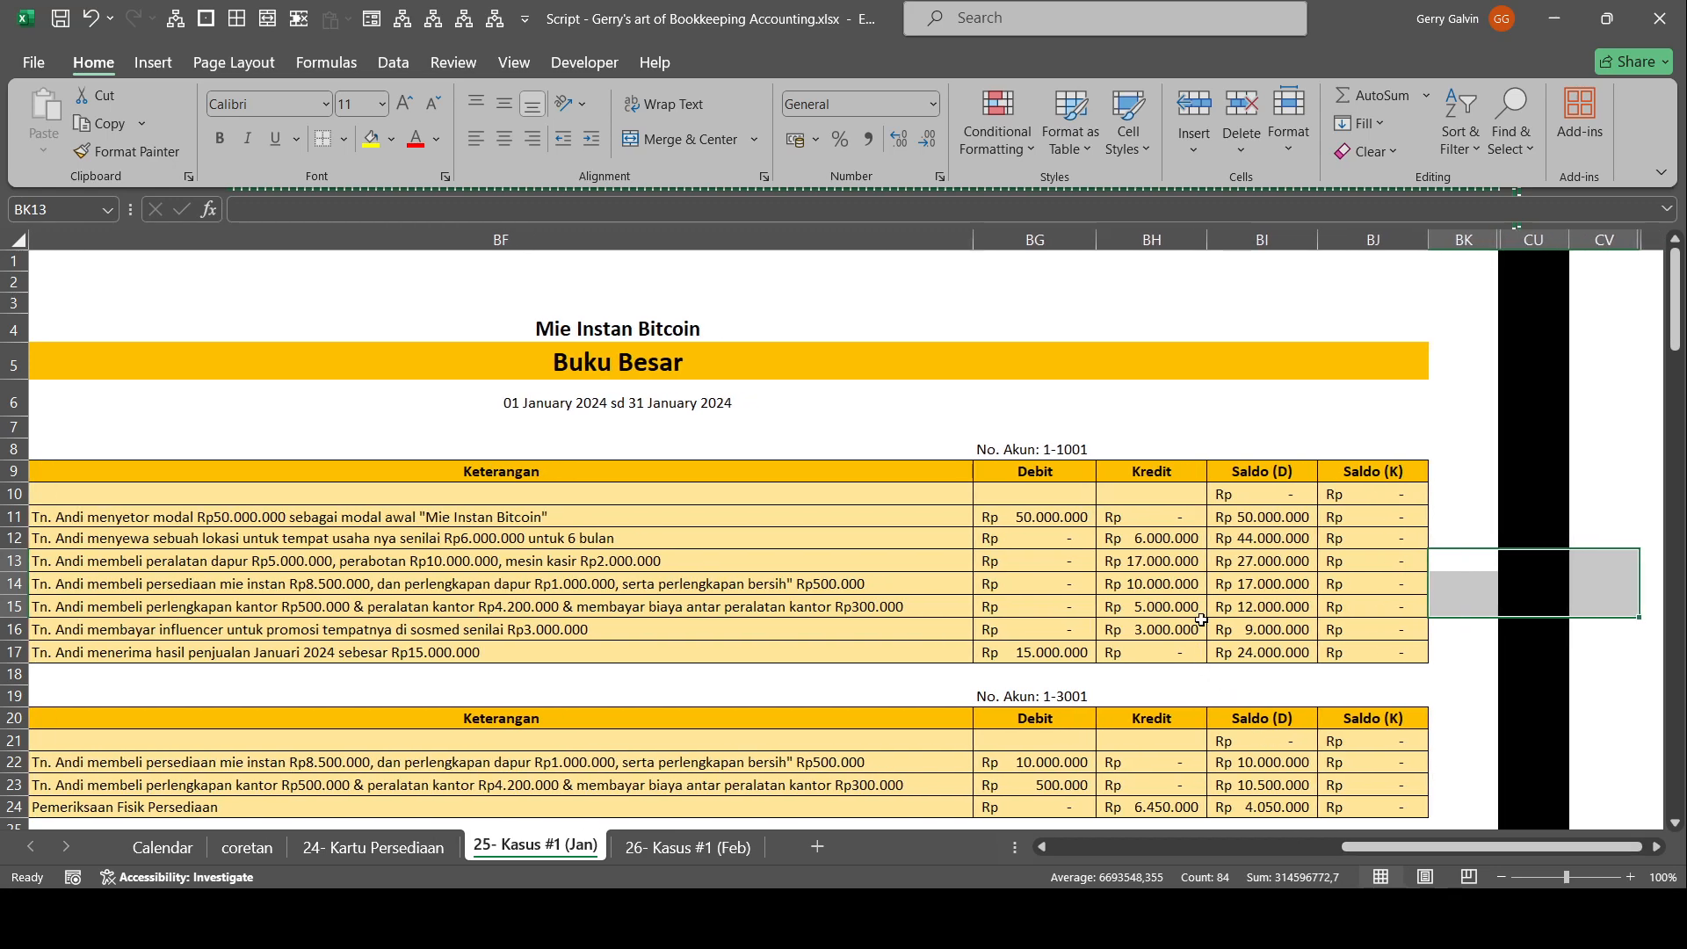
Compare the descriptions and credit amounts of the equipment, inventory and office supplies purchases in rows 13 to 15 of the Kas ledger.
{"action": "left_click", "coordinate": [1183, 587]}
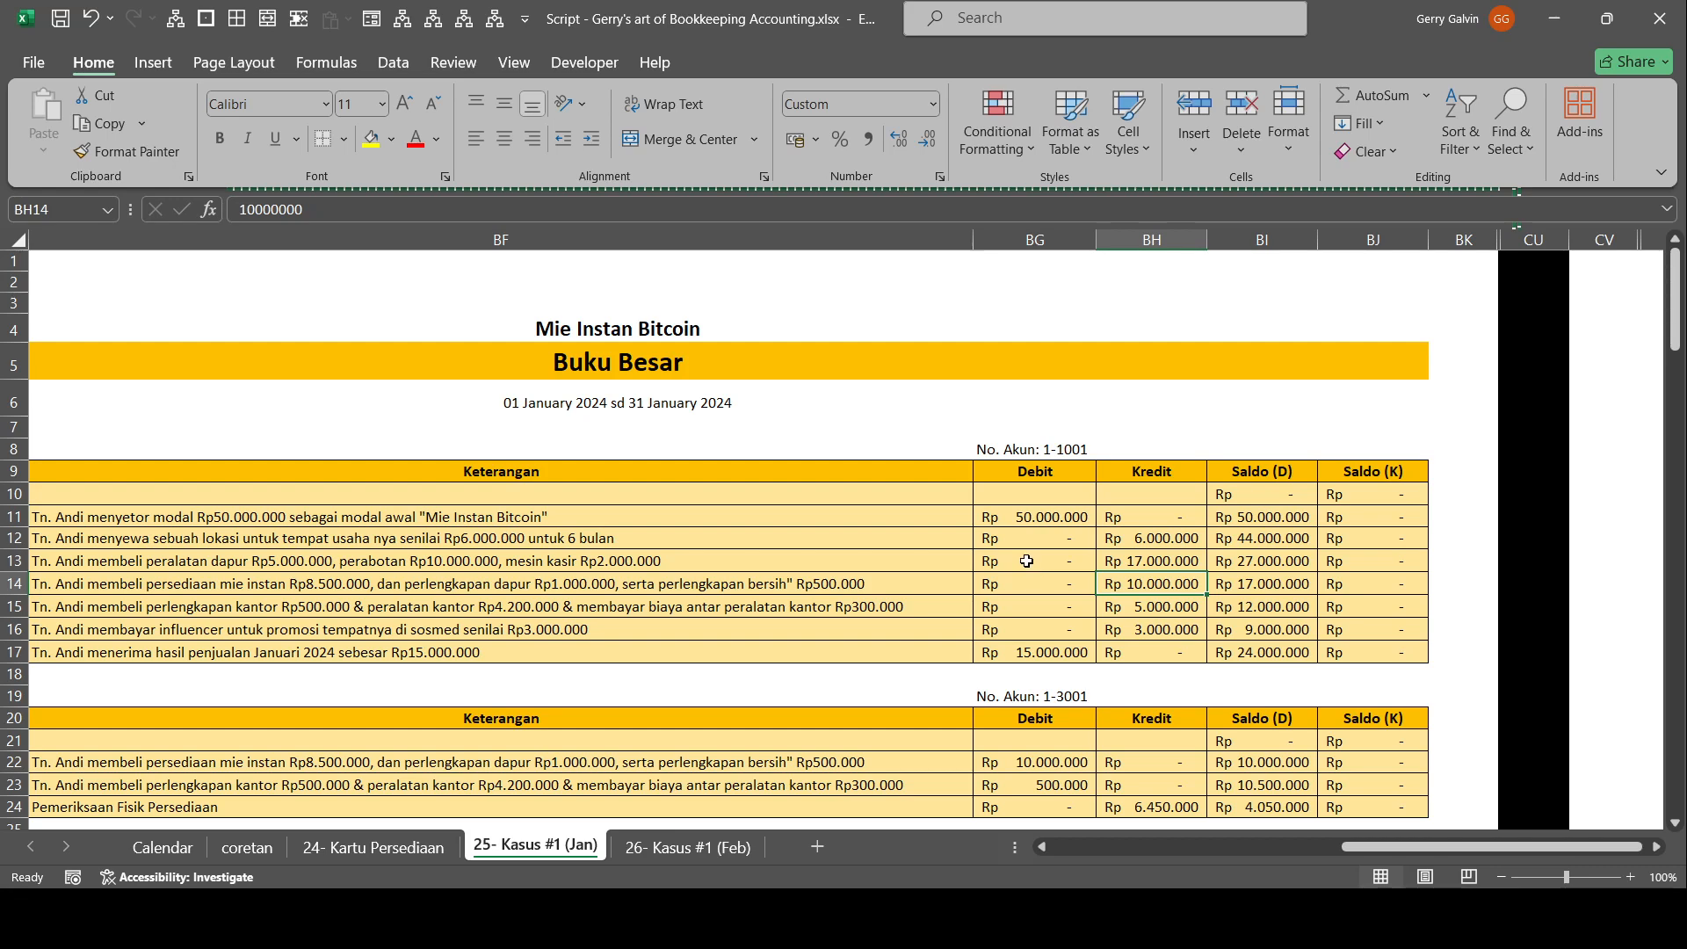
{"action": "left_click", "coordinate": [806, 602]}
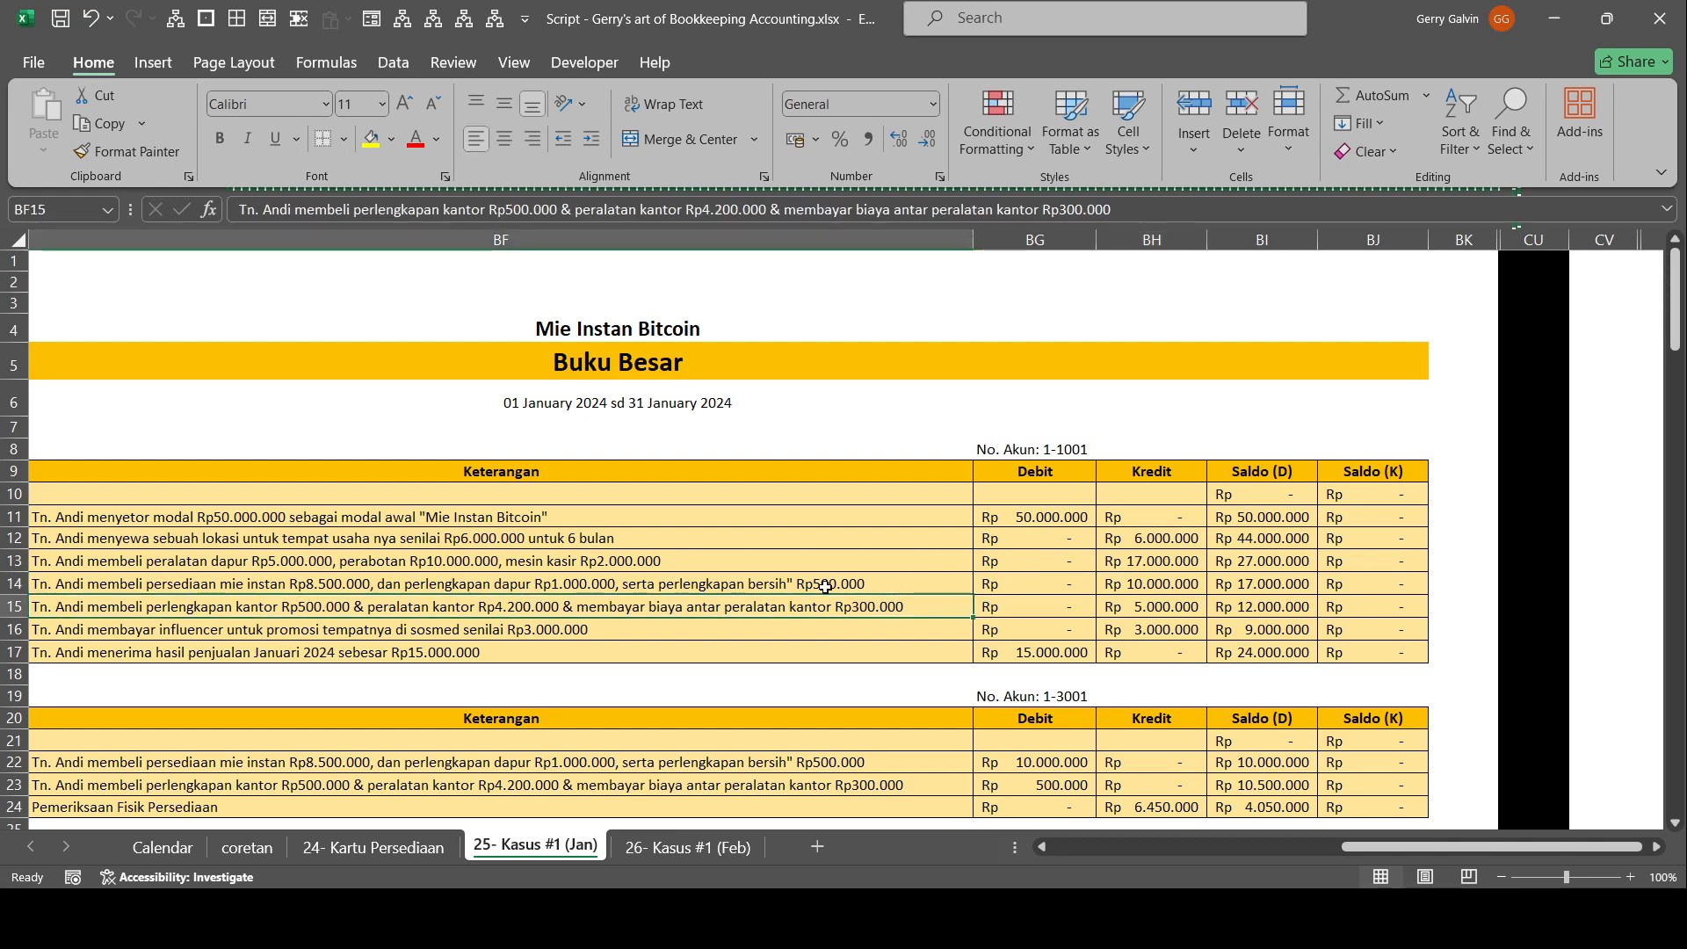
{"action": "left_click", "coordinate": [845, 588]}
{"action": "left_click", "coordinate": [855, 622]}
{"action": "left_click", "coordinate": [878, 588]}
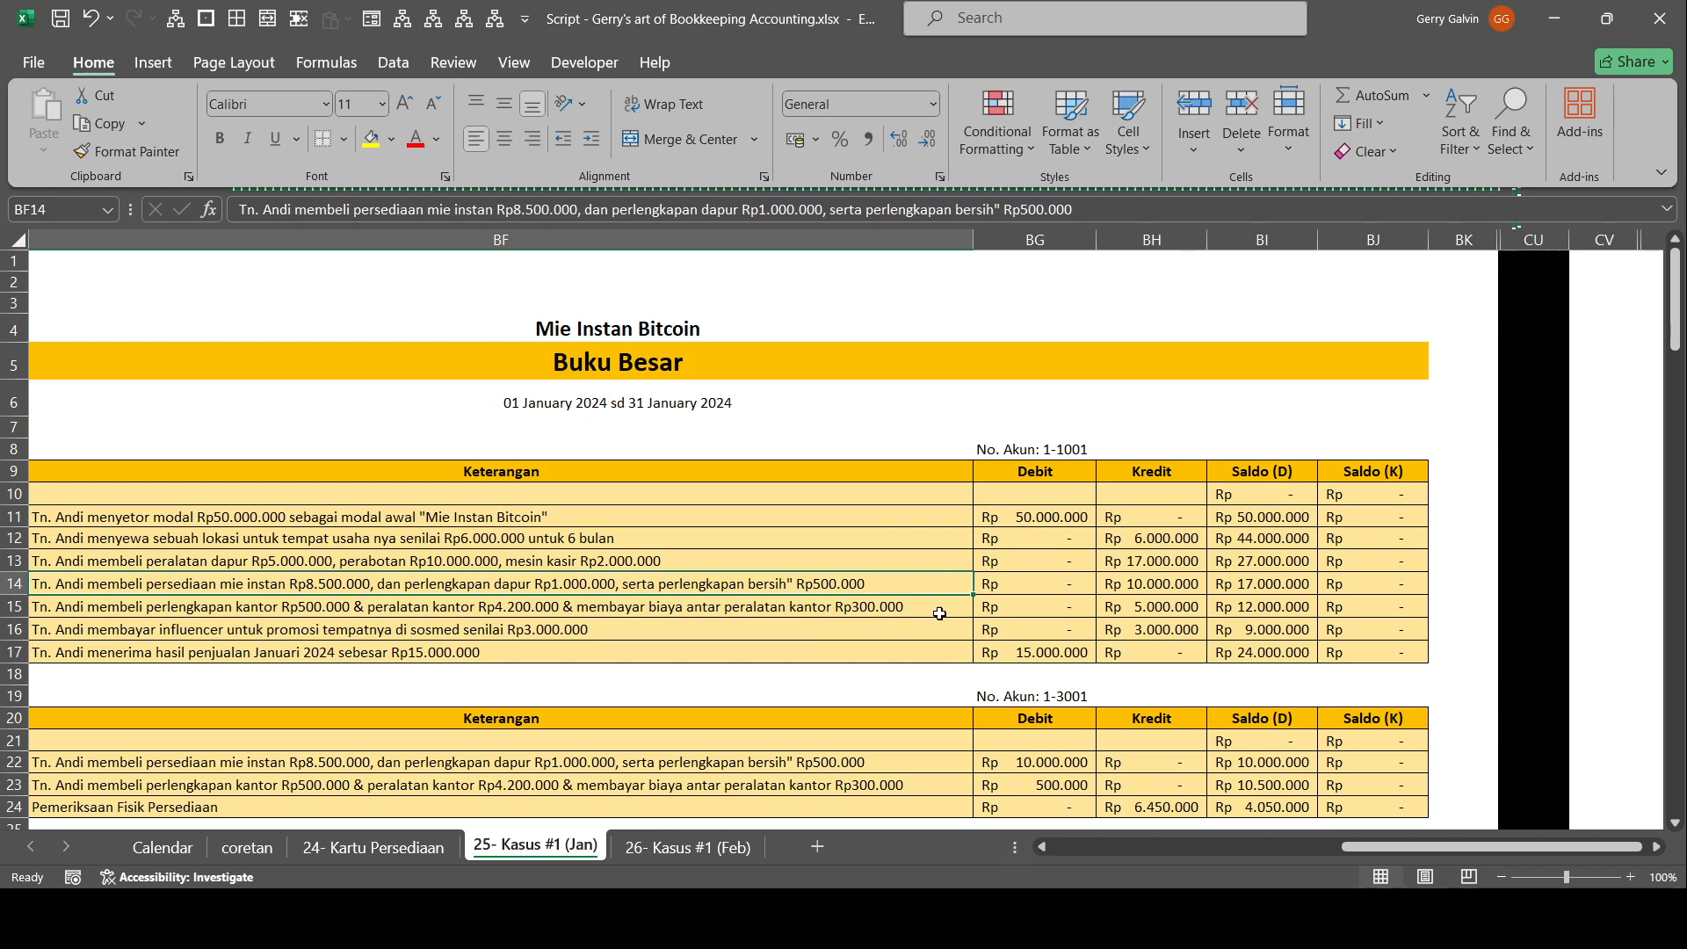
{"action": "left_click", "coordinate": [1126, 560]}
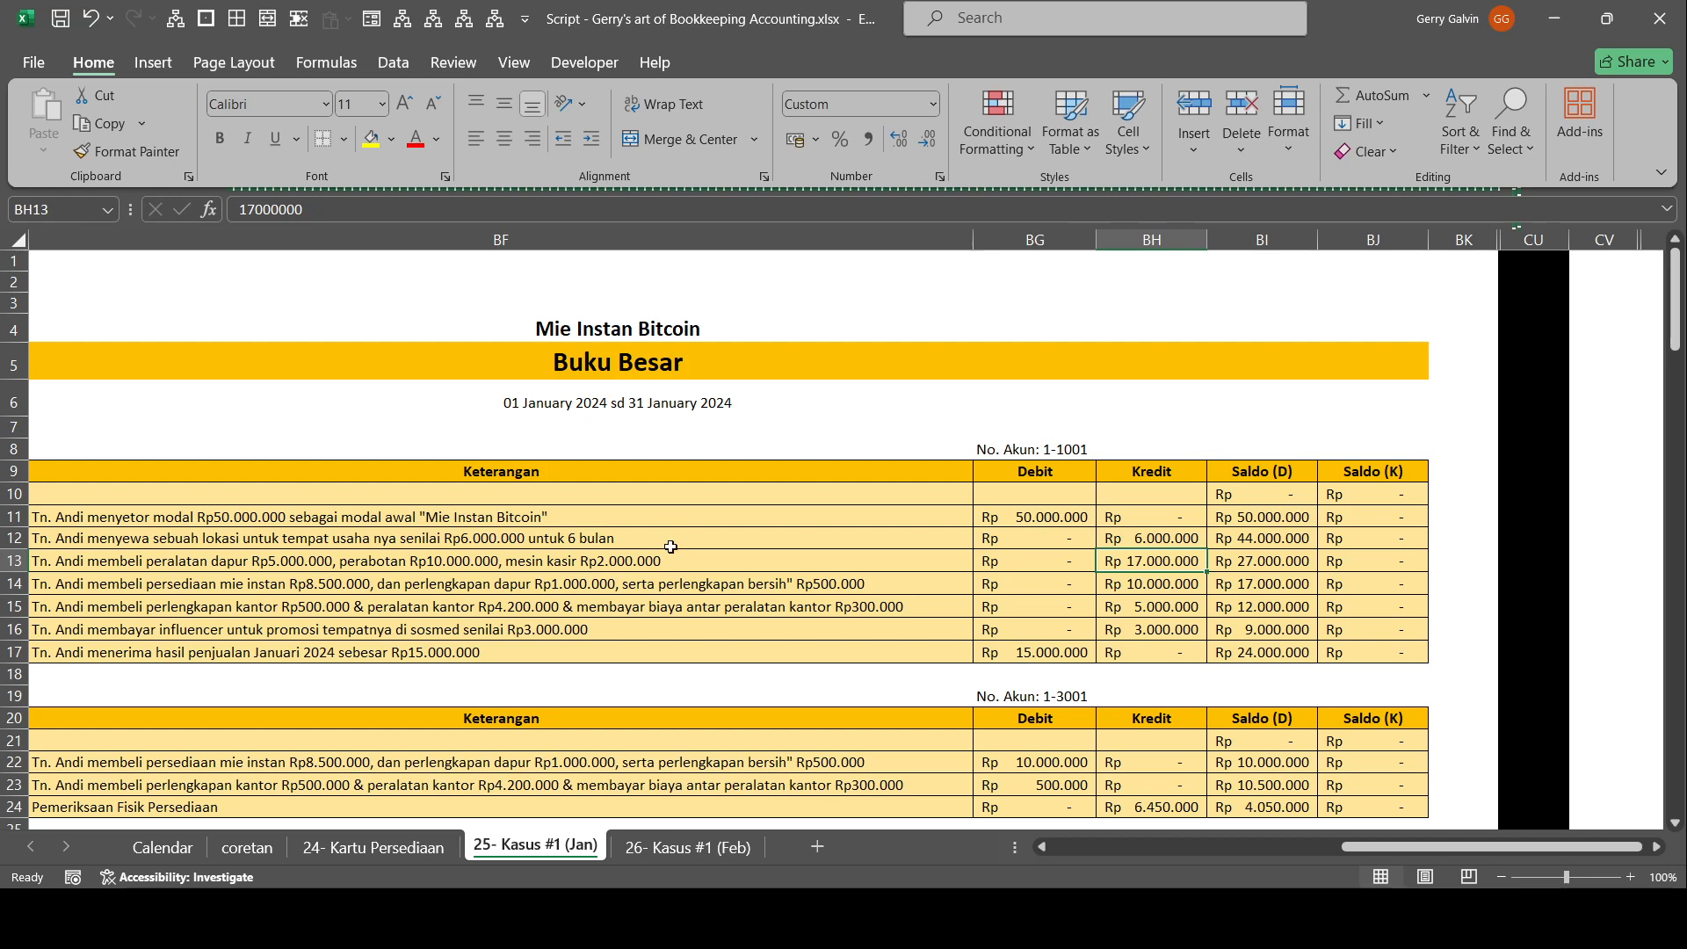
{"action": "left_click_drag", "start_coordinate": [921, 627], "coordinate": [885, 608]}
{"action": "left_click", "coordinate": [884, 606]}
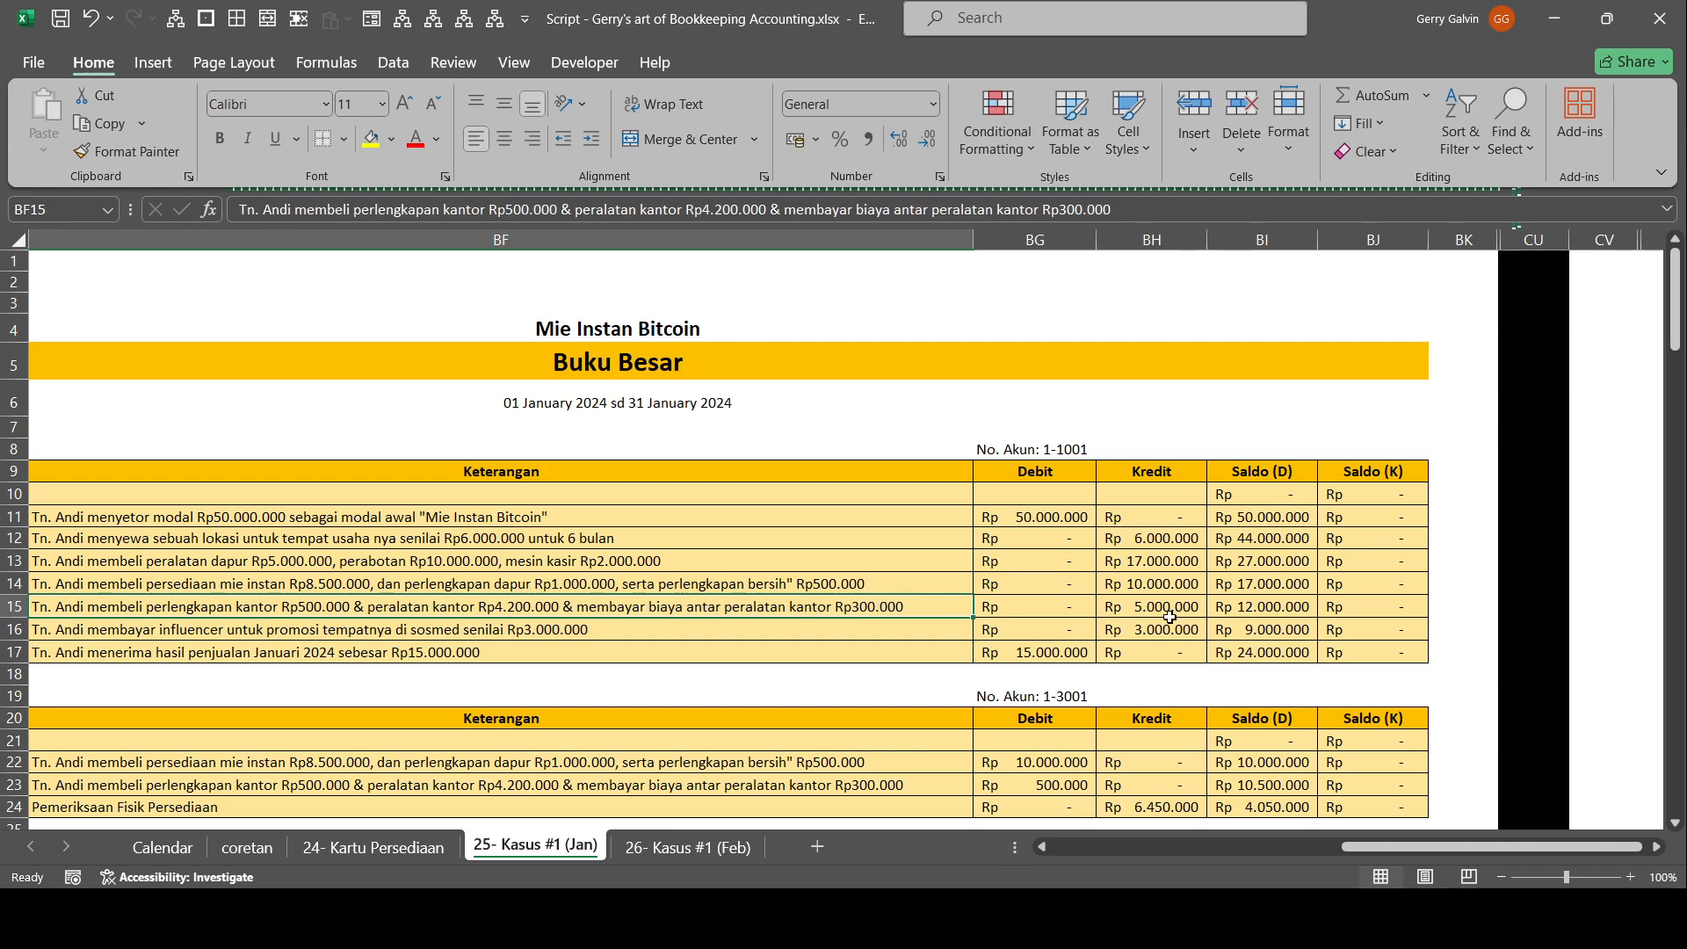
Review the direct-method Laporan Arus Kas from Penjualan to Arus Kas Aktivitas Operasi.
{"action": "scroll", "coordinate": [1469, 844], "scroll_direction": "right", "scroll_amount": 1}
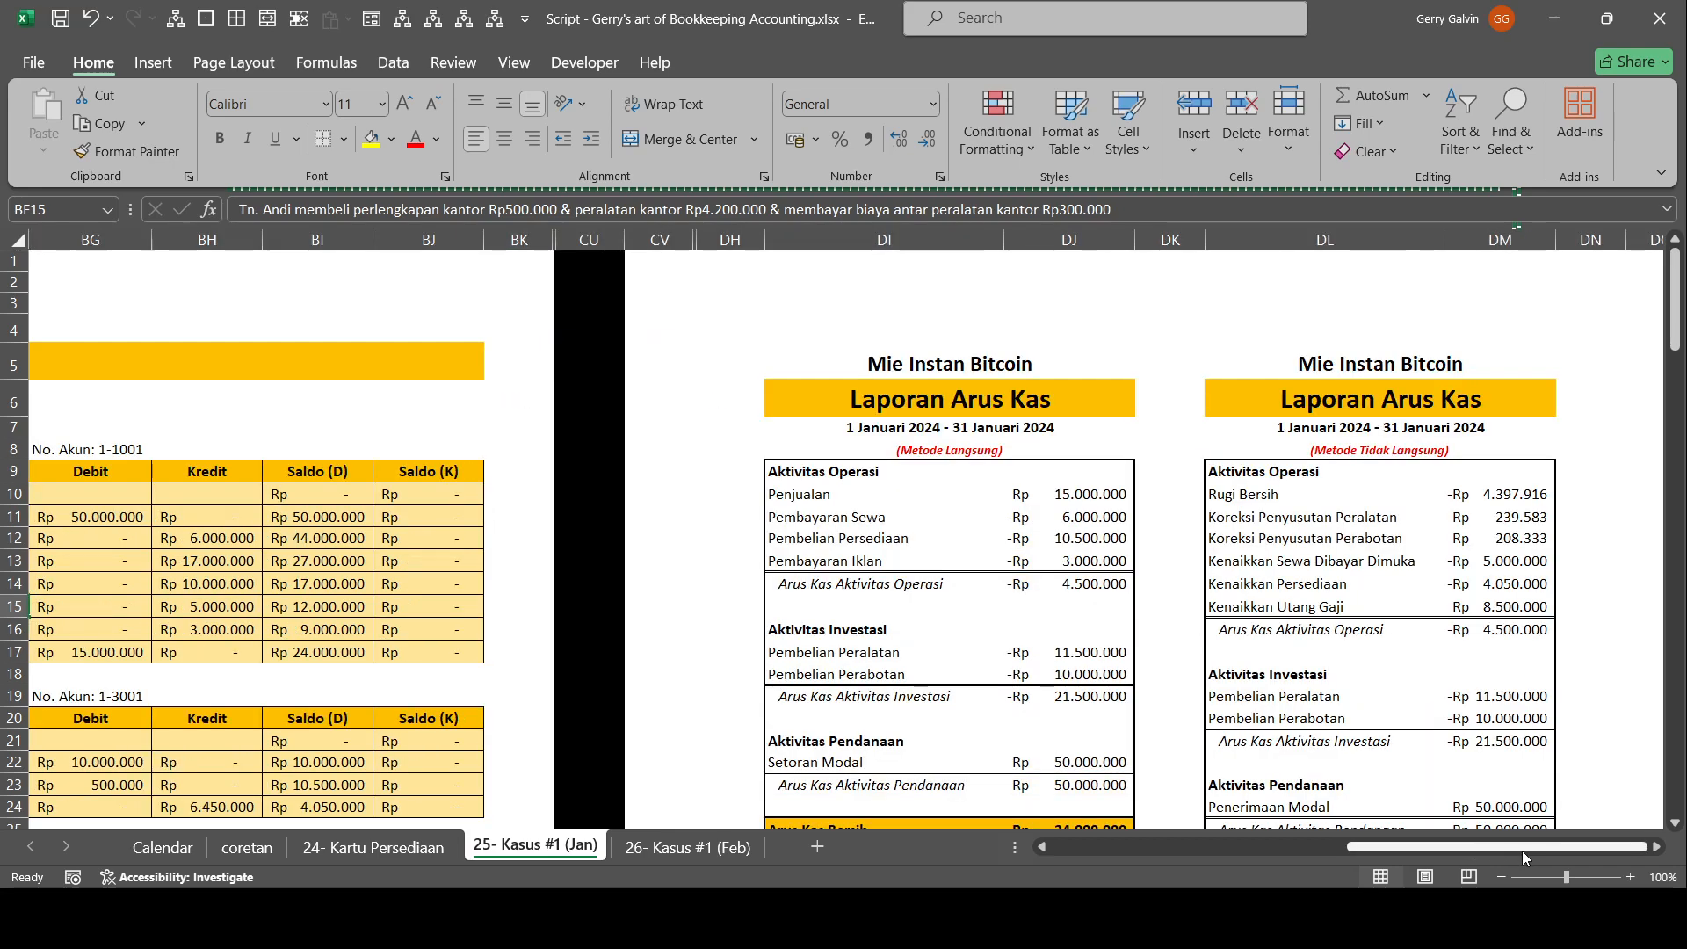
{"action": "scroll", "coordinate": [1104, 623], "scroll_direction": "down", "scroll_amount": 1}
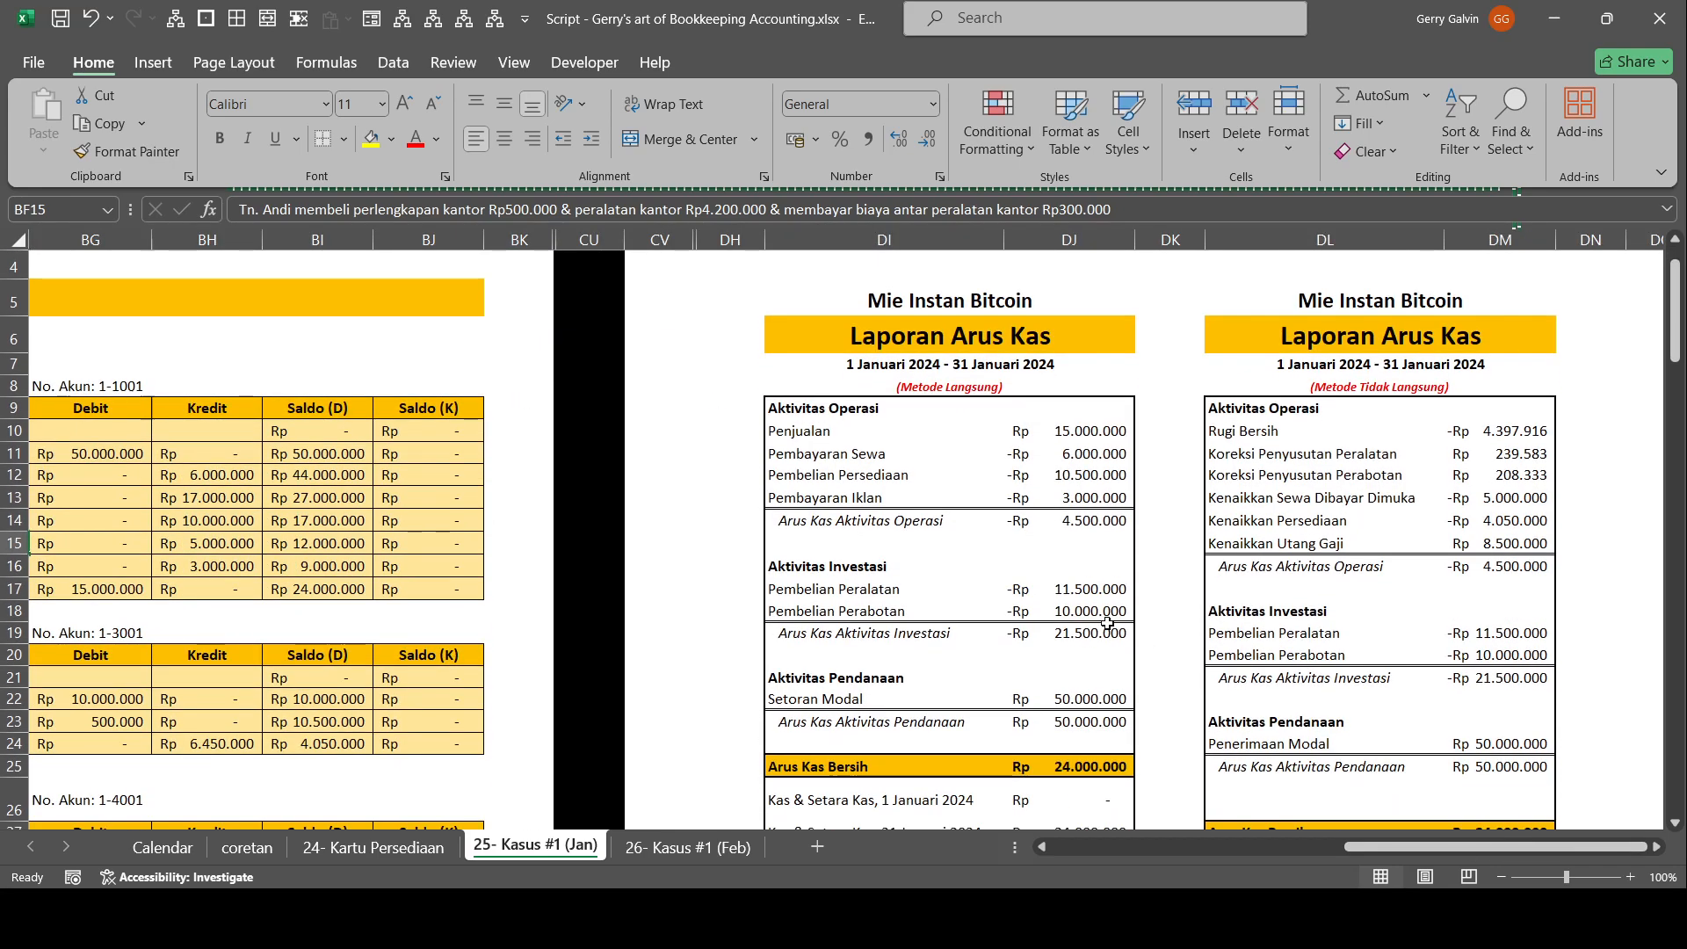
{"action": "scroll", "coordinate": [1064, 609], "scroll_direction": "down", "scroll_amount": 1}
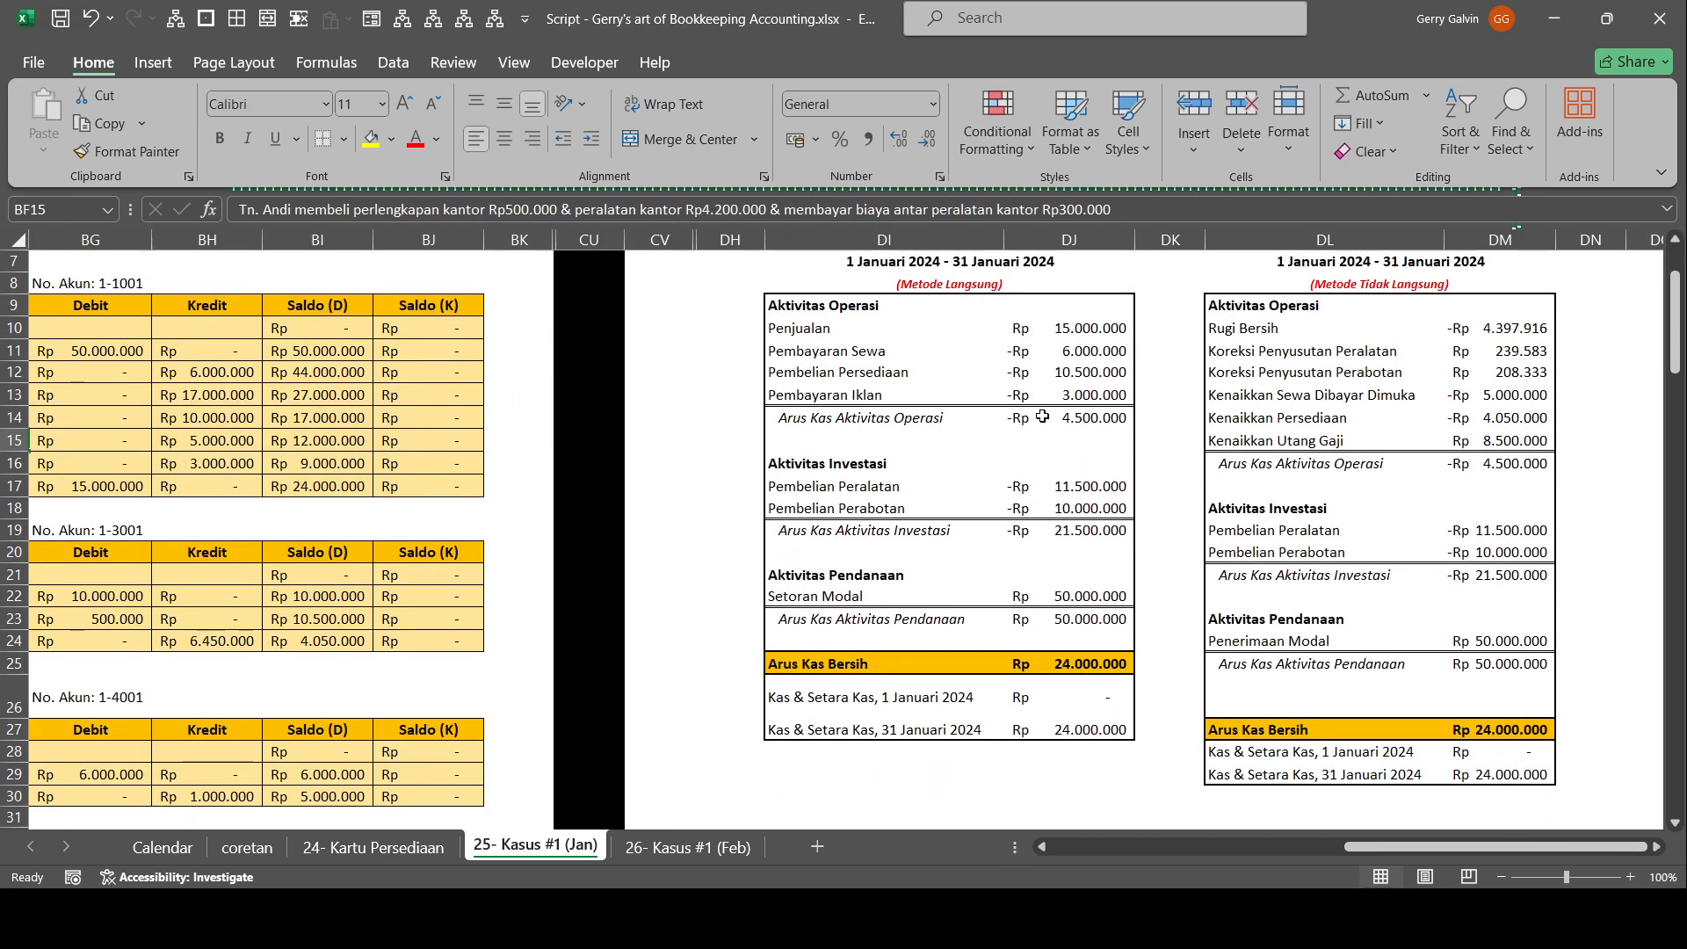
{"action": "scroll", "coordinate": [887, 333], "scroll_direction": "up", "scroll_amount": 1}
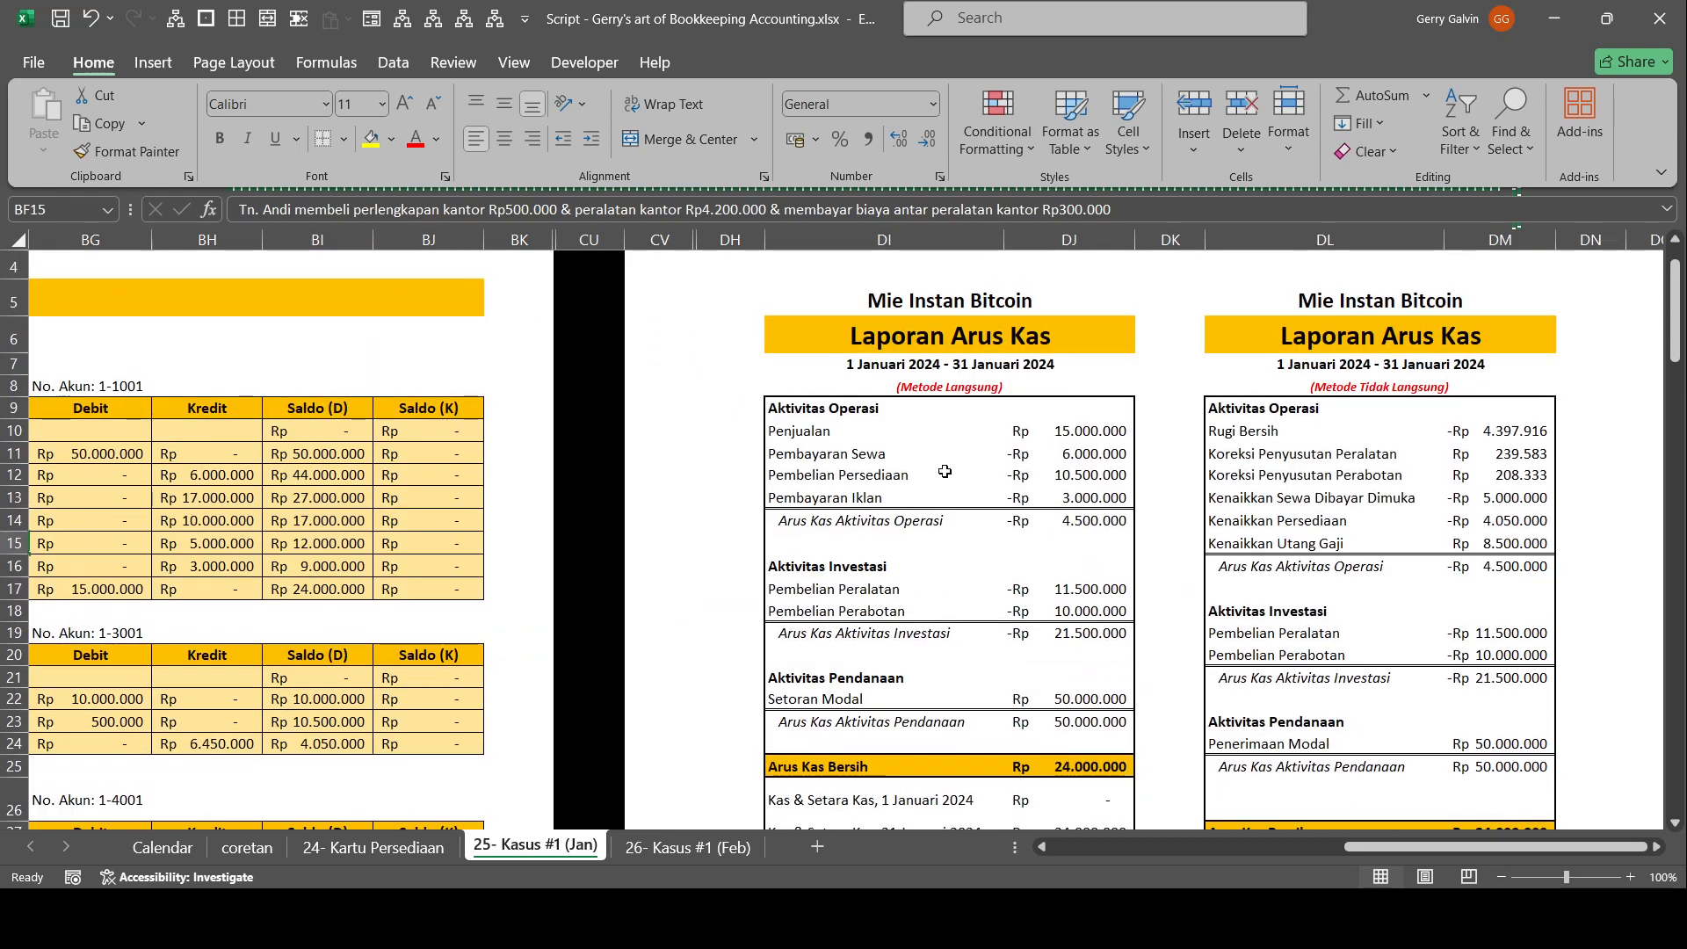
{"action": "left_click", "coordinate": [992, 415]}
{"action": "left_click", "coordinate": [983, 437]}
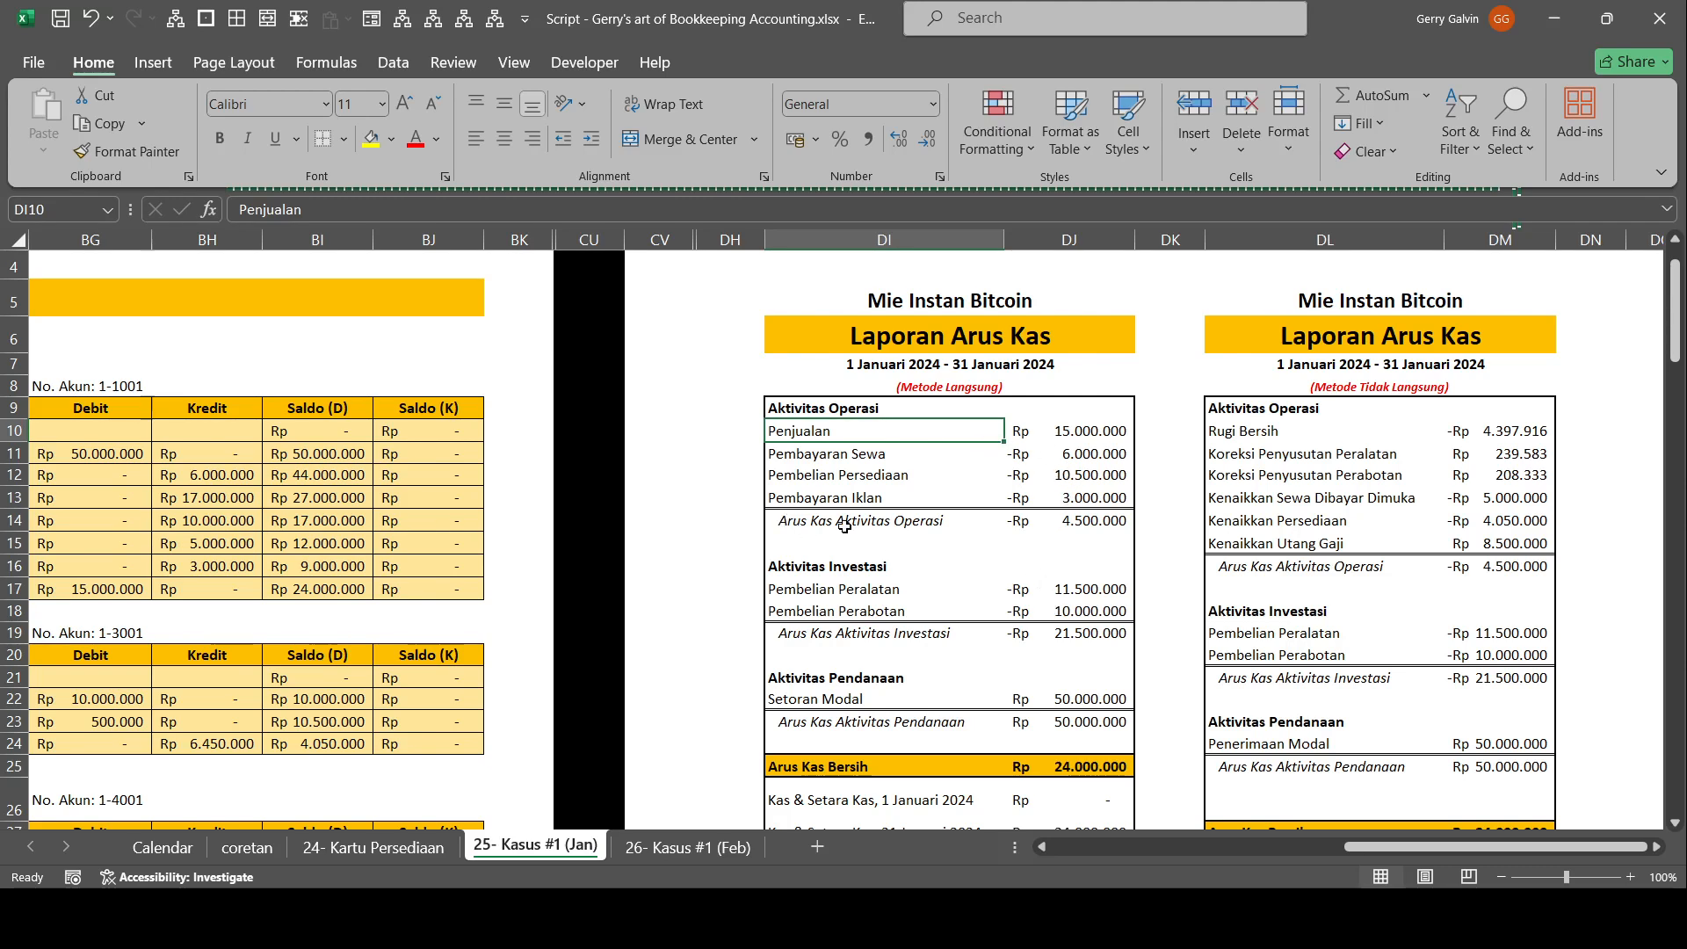
{"action": "left_click_drag", "start_coordinate": [936, 528], "coordinate": [996, 539]}
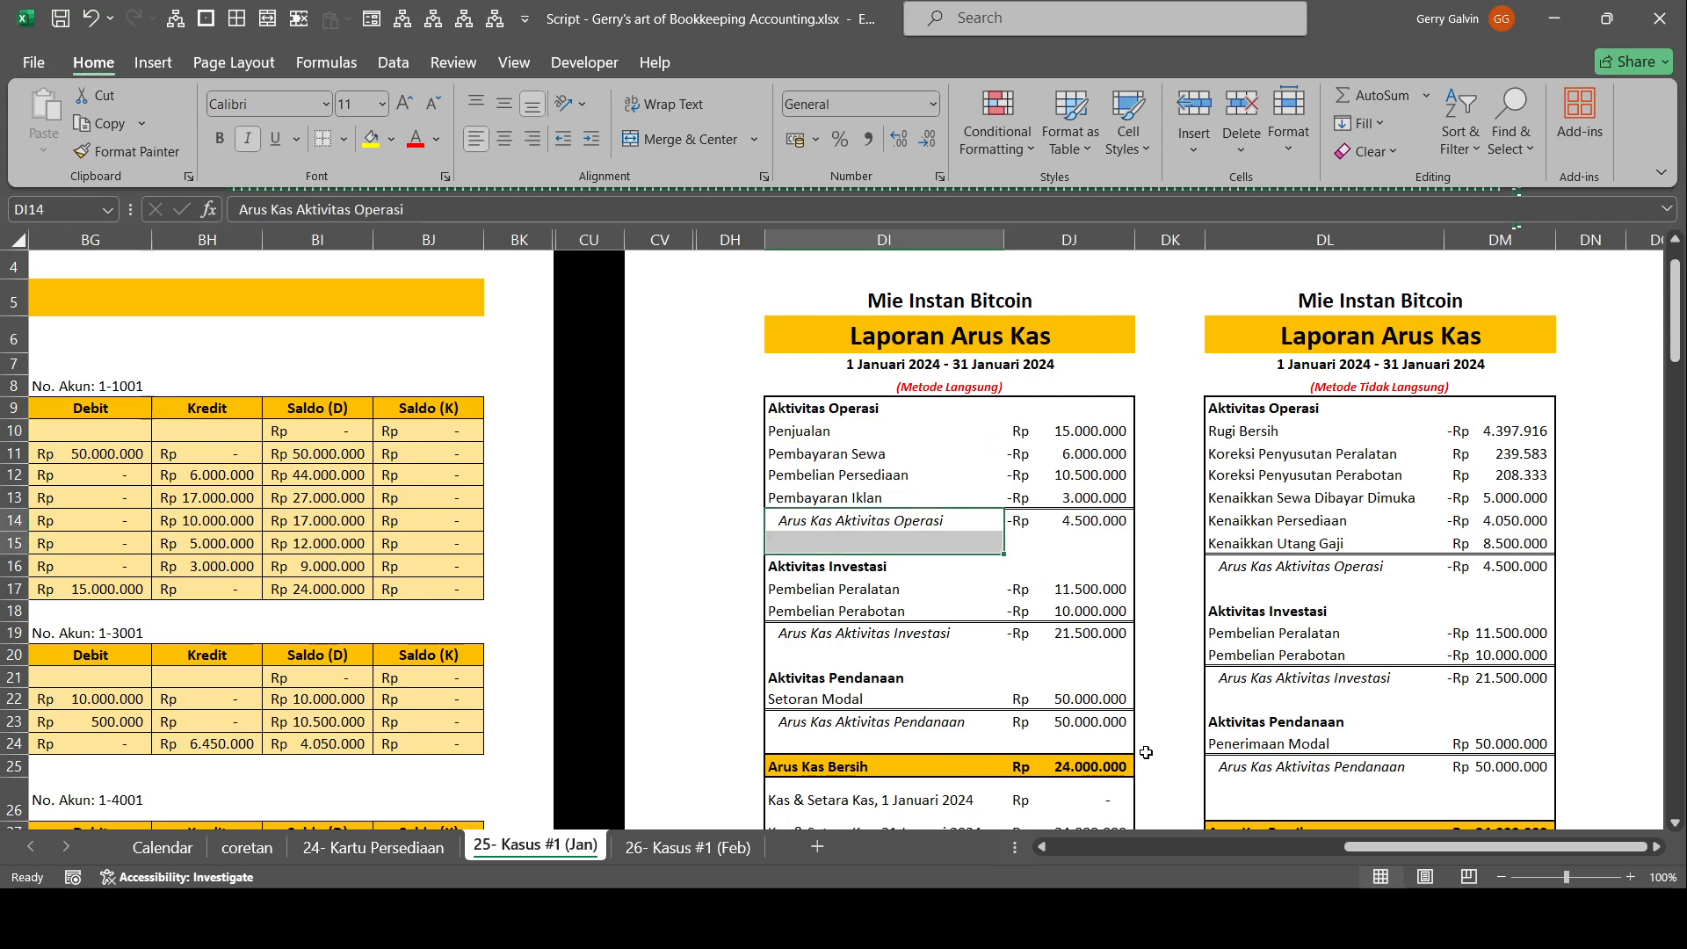
Inspect the 1 Januari and 31 Januari 2024 Kas & Setara Kas balances at the end of the direct-method Laporan Arus Kas.
{"action": "scroll", "coordinate": [1245, 614], "scroll_direction": "down", "scroll_amount": 1}
{"action": "scroll", "coordinate": [1245, 613], "scroll_direction": "down", "scroll_amount": 1}
{"action": "left_click", "coordinate": [1109, 665]}
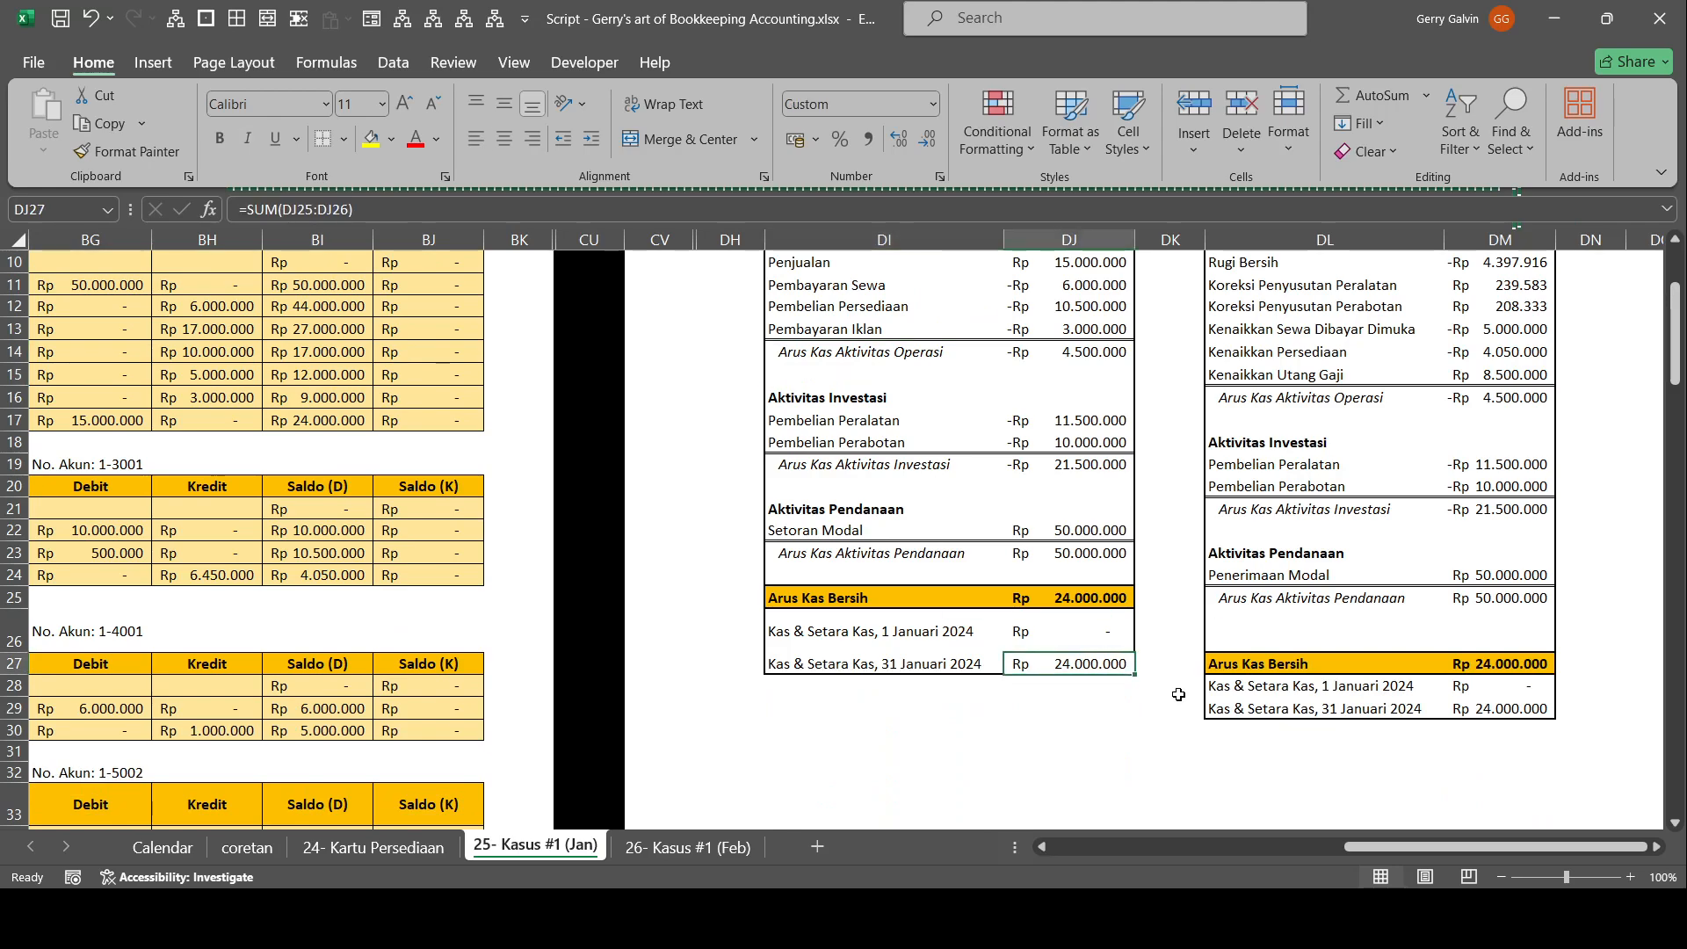
{"action": "scroll", "coordinate": [1178, 694], "scroll_direction": "up", "scroll_amount": 1}
{"action": "left_click", "coordinate": [1083, 700]}
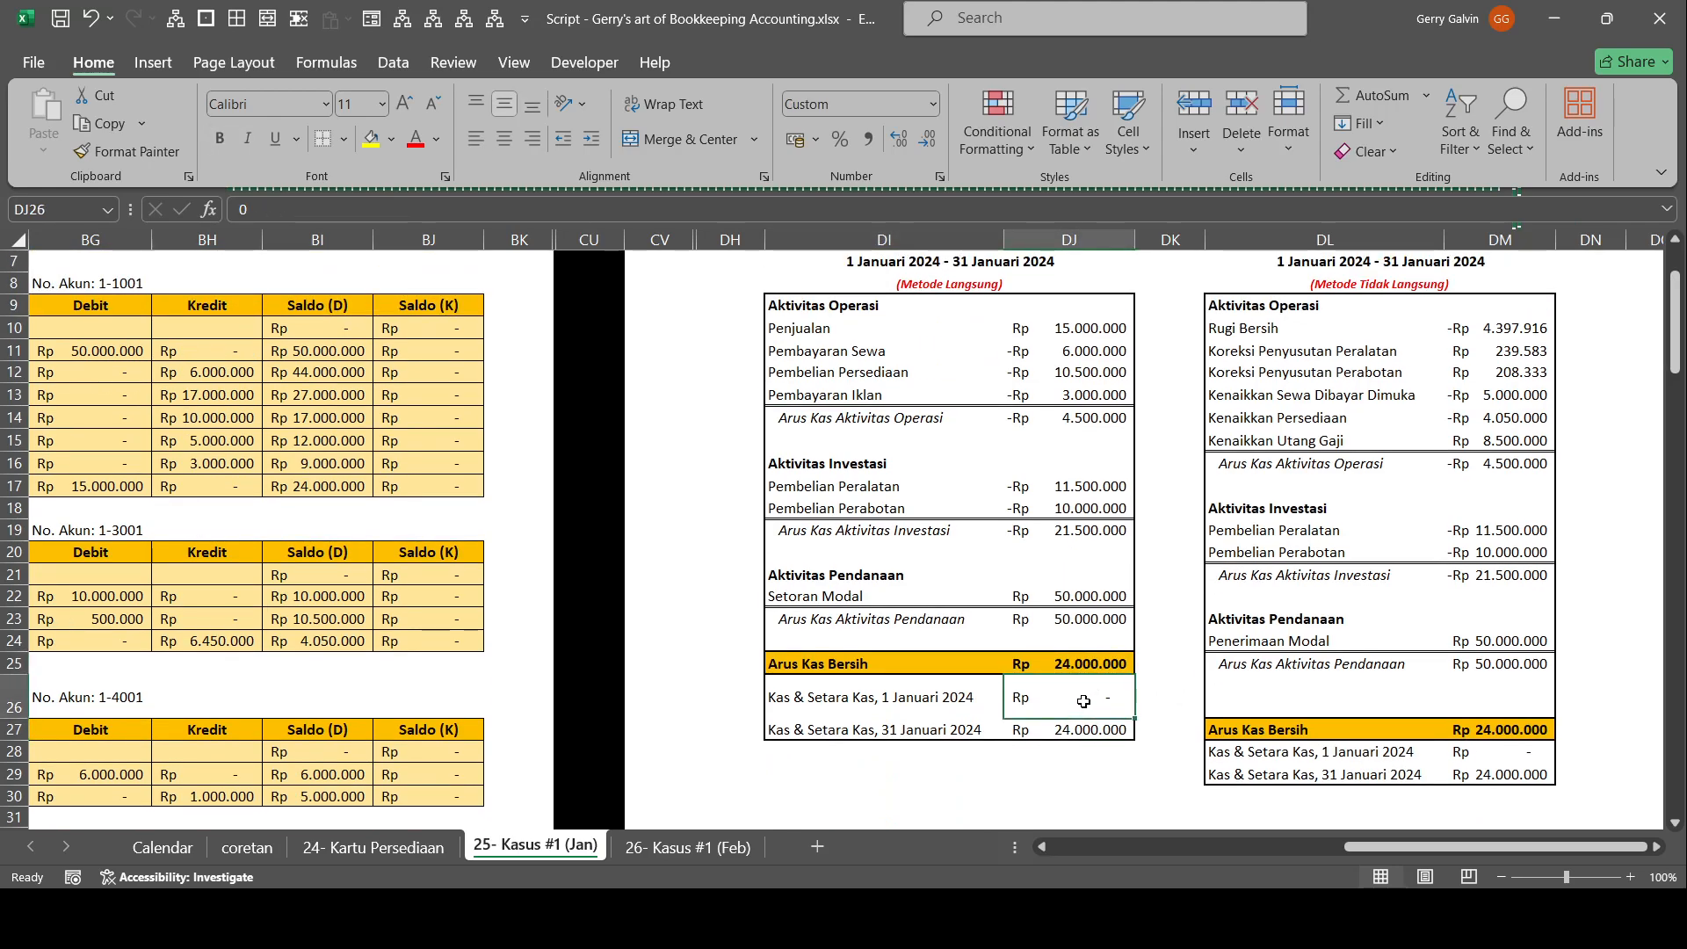
{"action": "left_click", "coordinate": [1095, 738]}
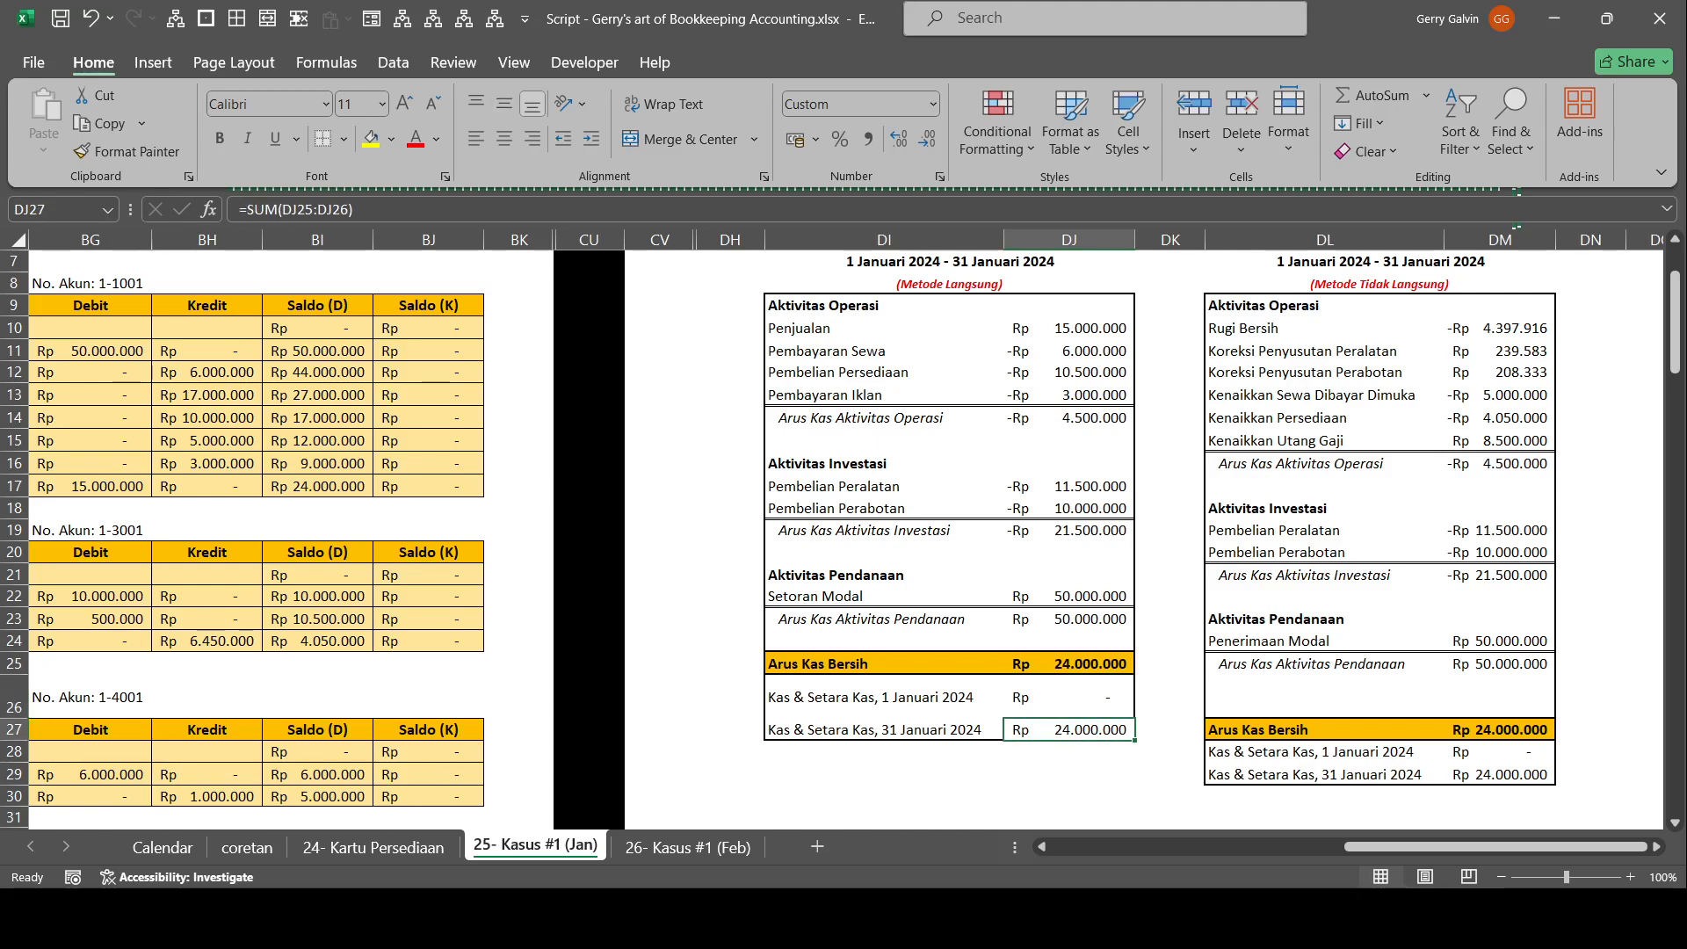
Review the indirect-method Laporan Arus Kas from Rugi Bersih to the closing cash balance alongside the direct-method version.
{"action": "scroll", "coordinate": [1582, 703], "scroll_direction": "up", "scroll_amount": 2}
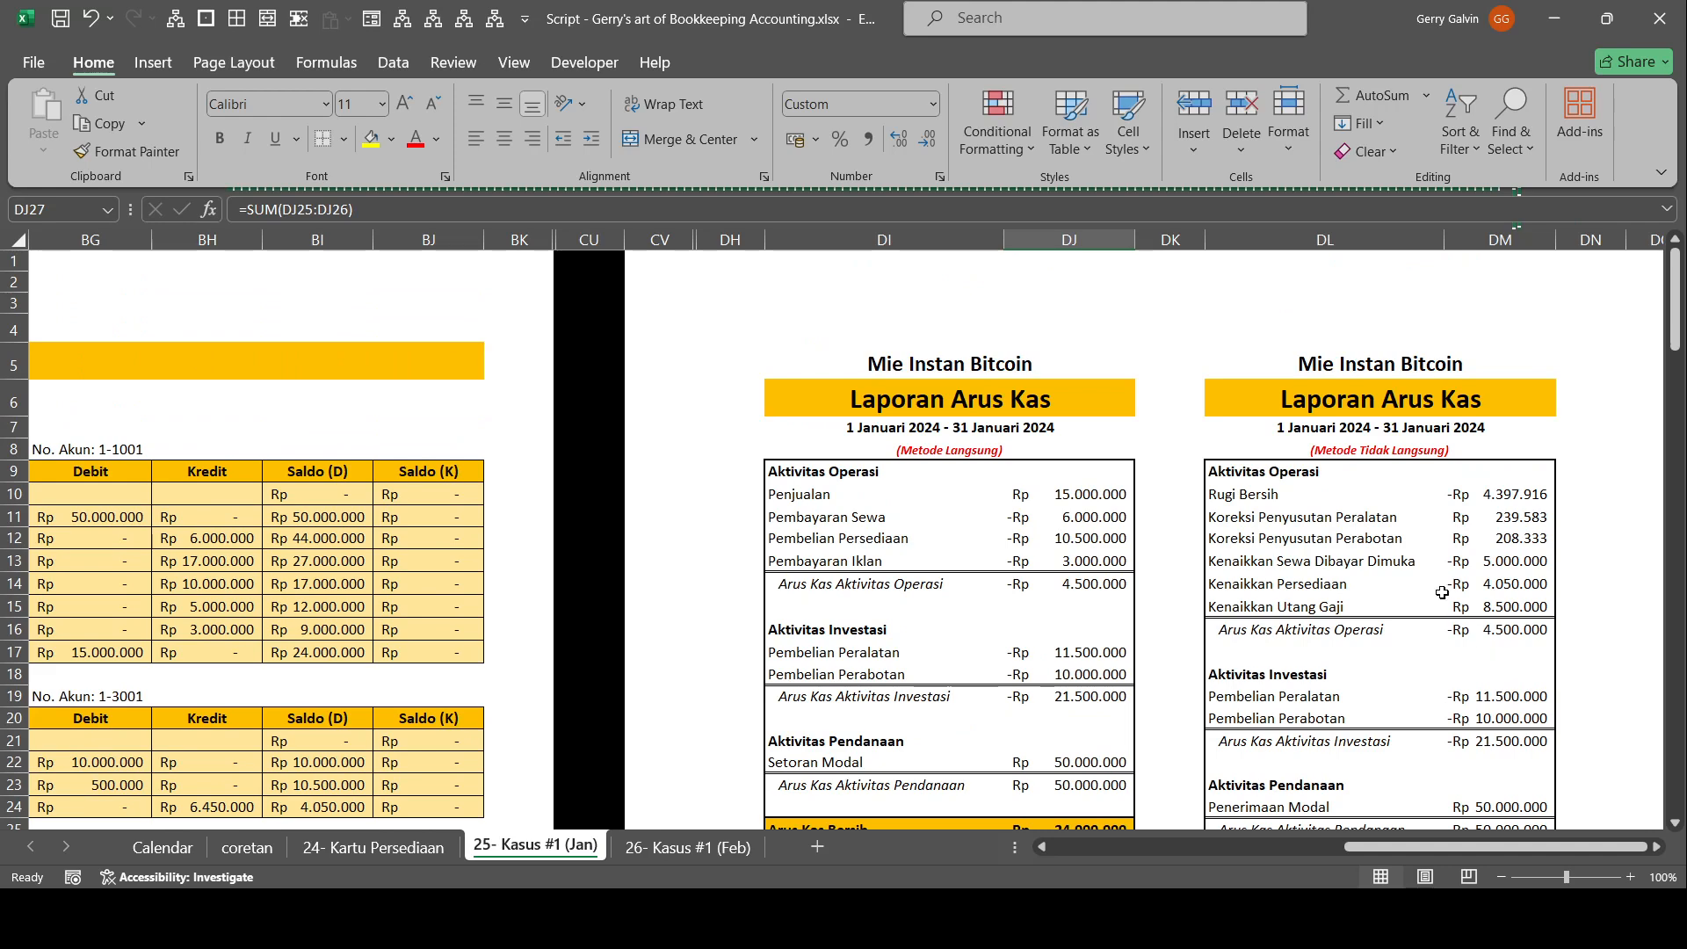
{"action": "left_click_drag", "start_coordinate": [1304, 471], "coordinate": [1472, 565]}
{"action": "left_click_drag", "start_coordinate": [1469, 630], "coordinate": [1632, 650]}
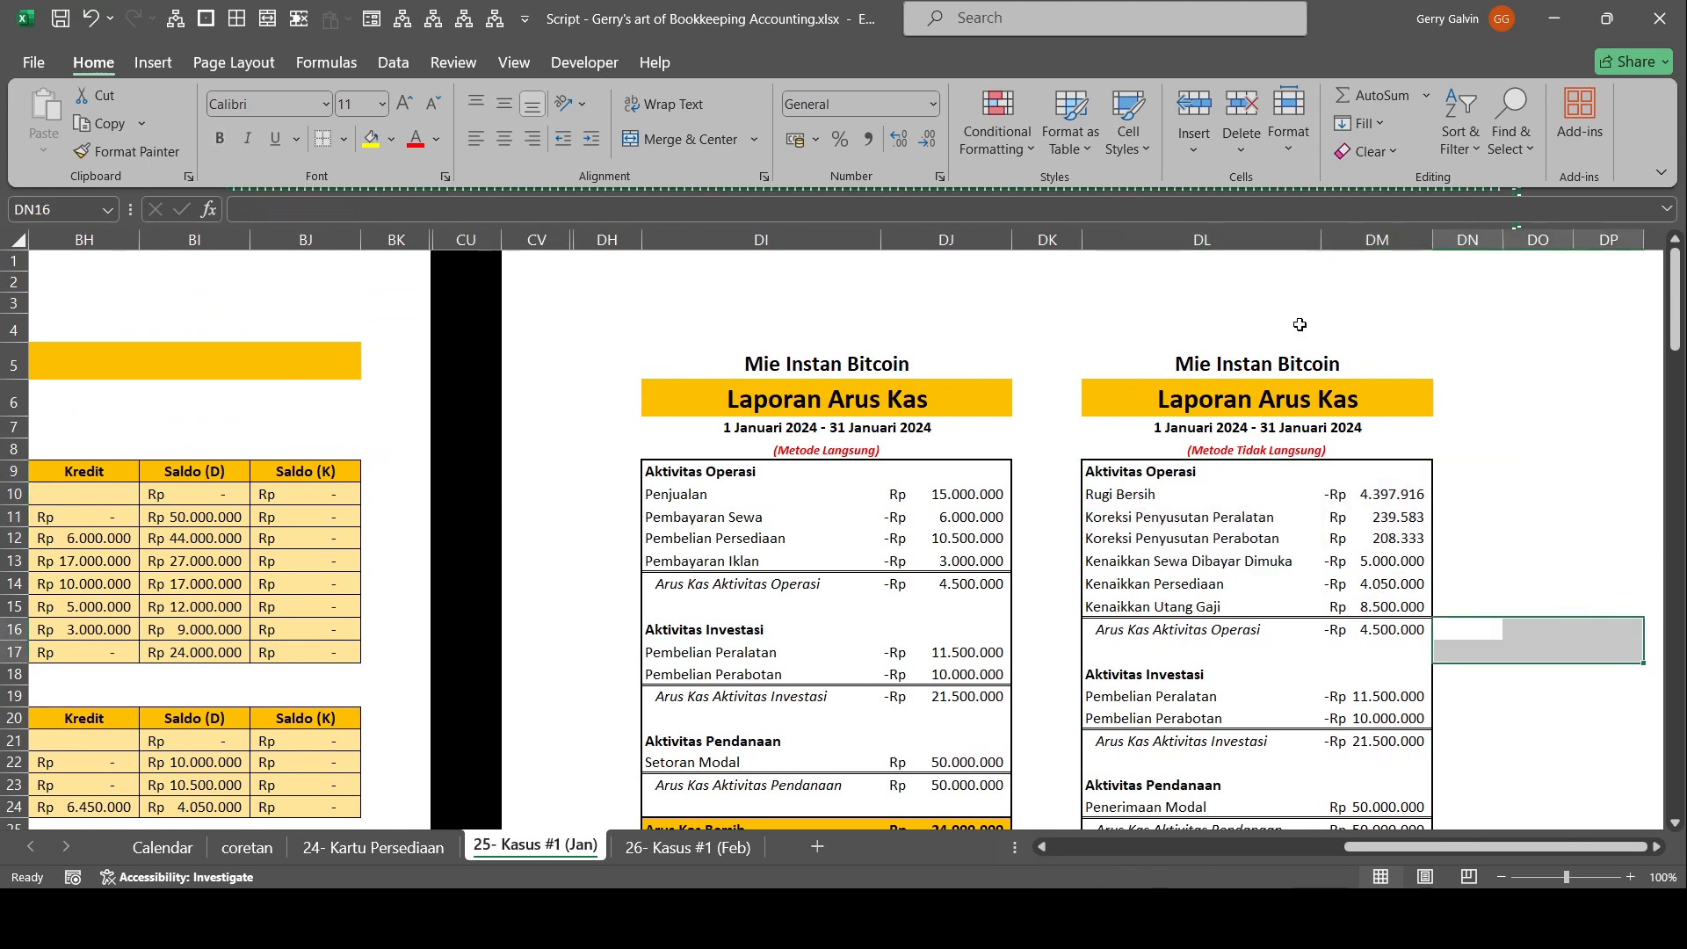
{"action": "scroll", "coordinate": [1300, 326], "scroll_direction": "down", "scroll_amount": 2}
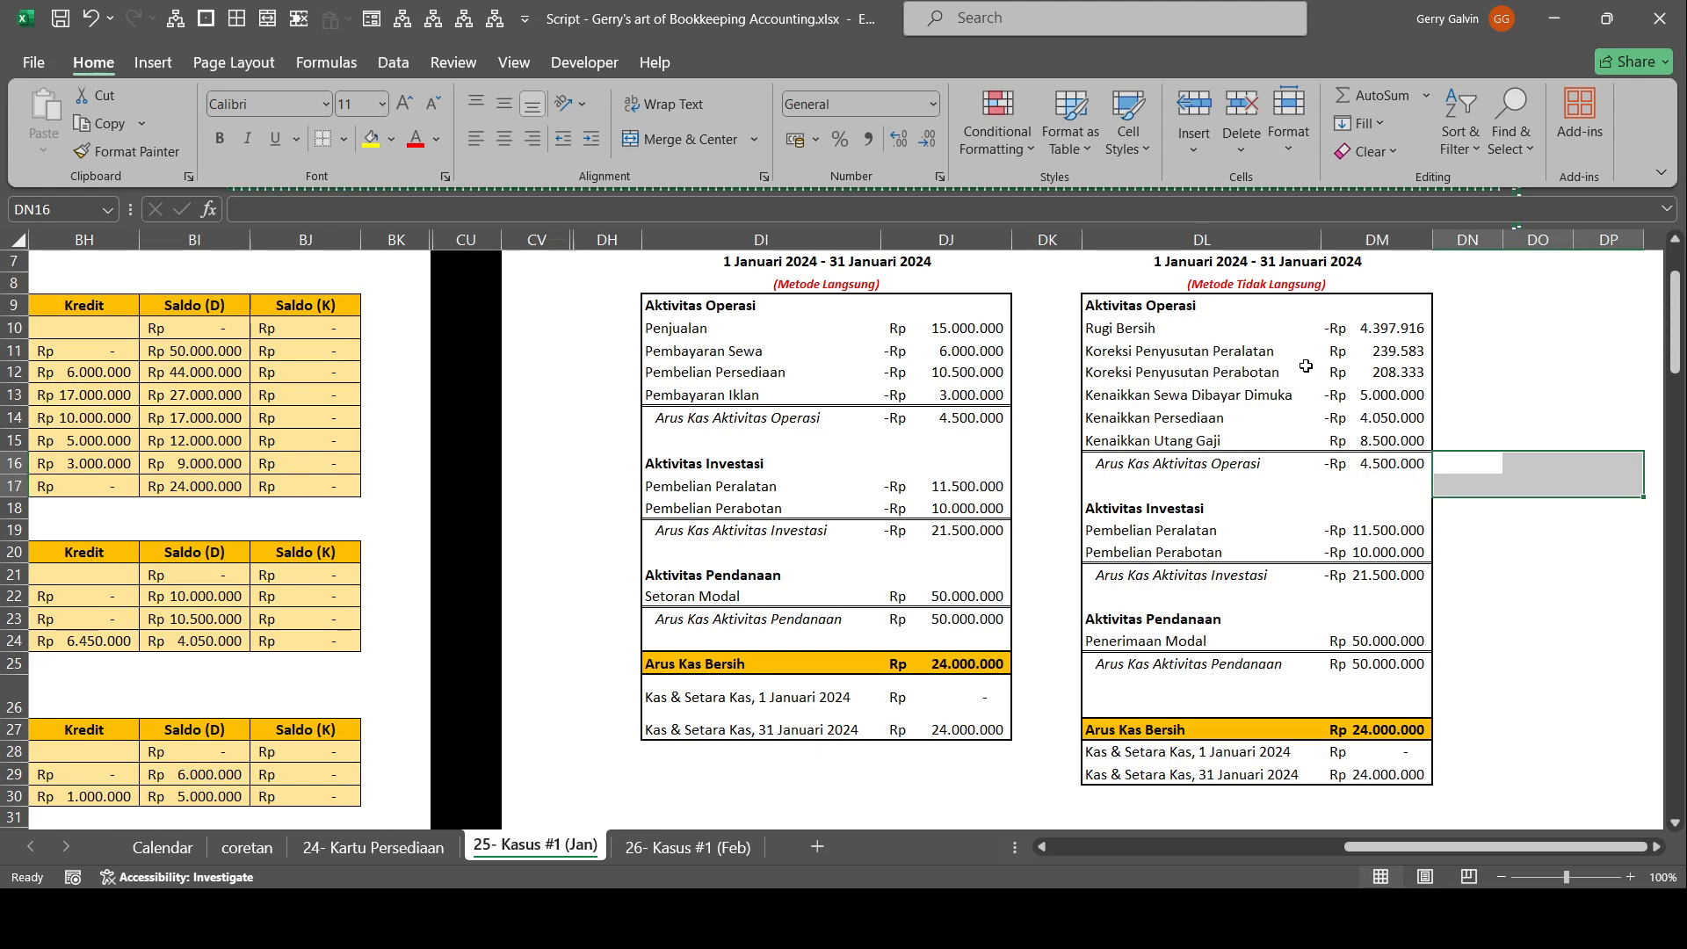
{"action": "scroll", "coordinate": [1306, 365], "scroll_direction": "up", "scroll_amount": 2}
{"action": "scroll", "coordinate": [1306, 365], "scroll_direction": "down", "scroll_amount": 1}
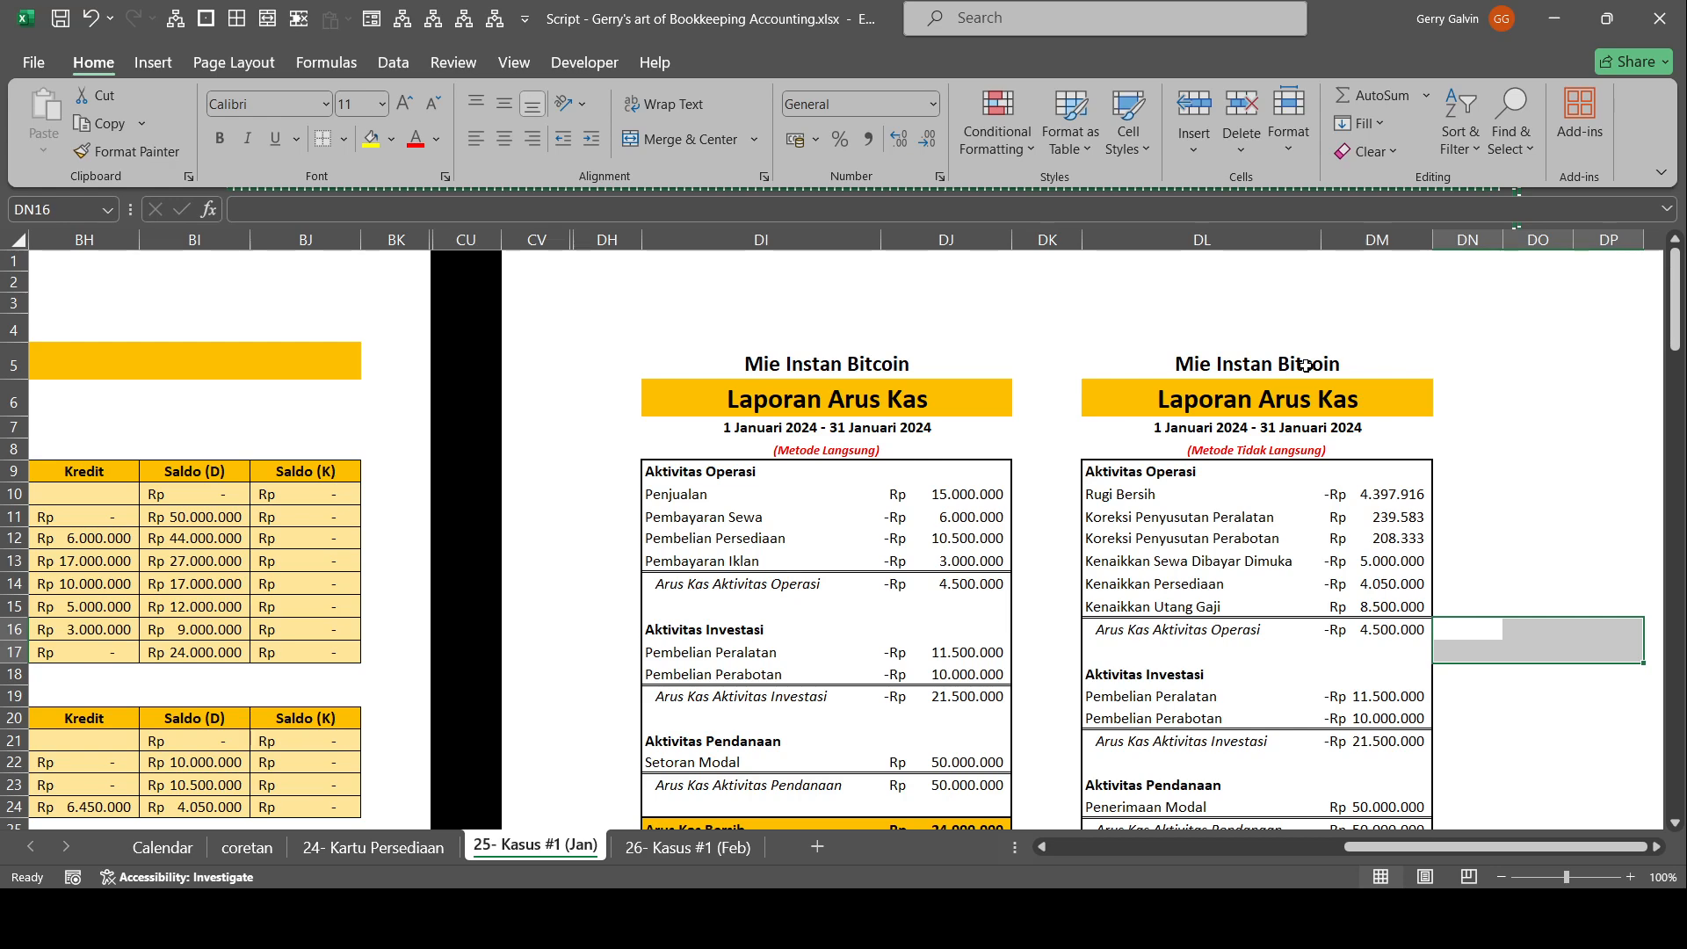
{"action": "scroll", "coordinate": [1304, 364], "scroll_direction": "down", "scroll_amount": 2}
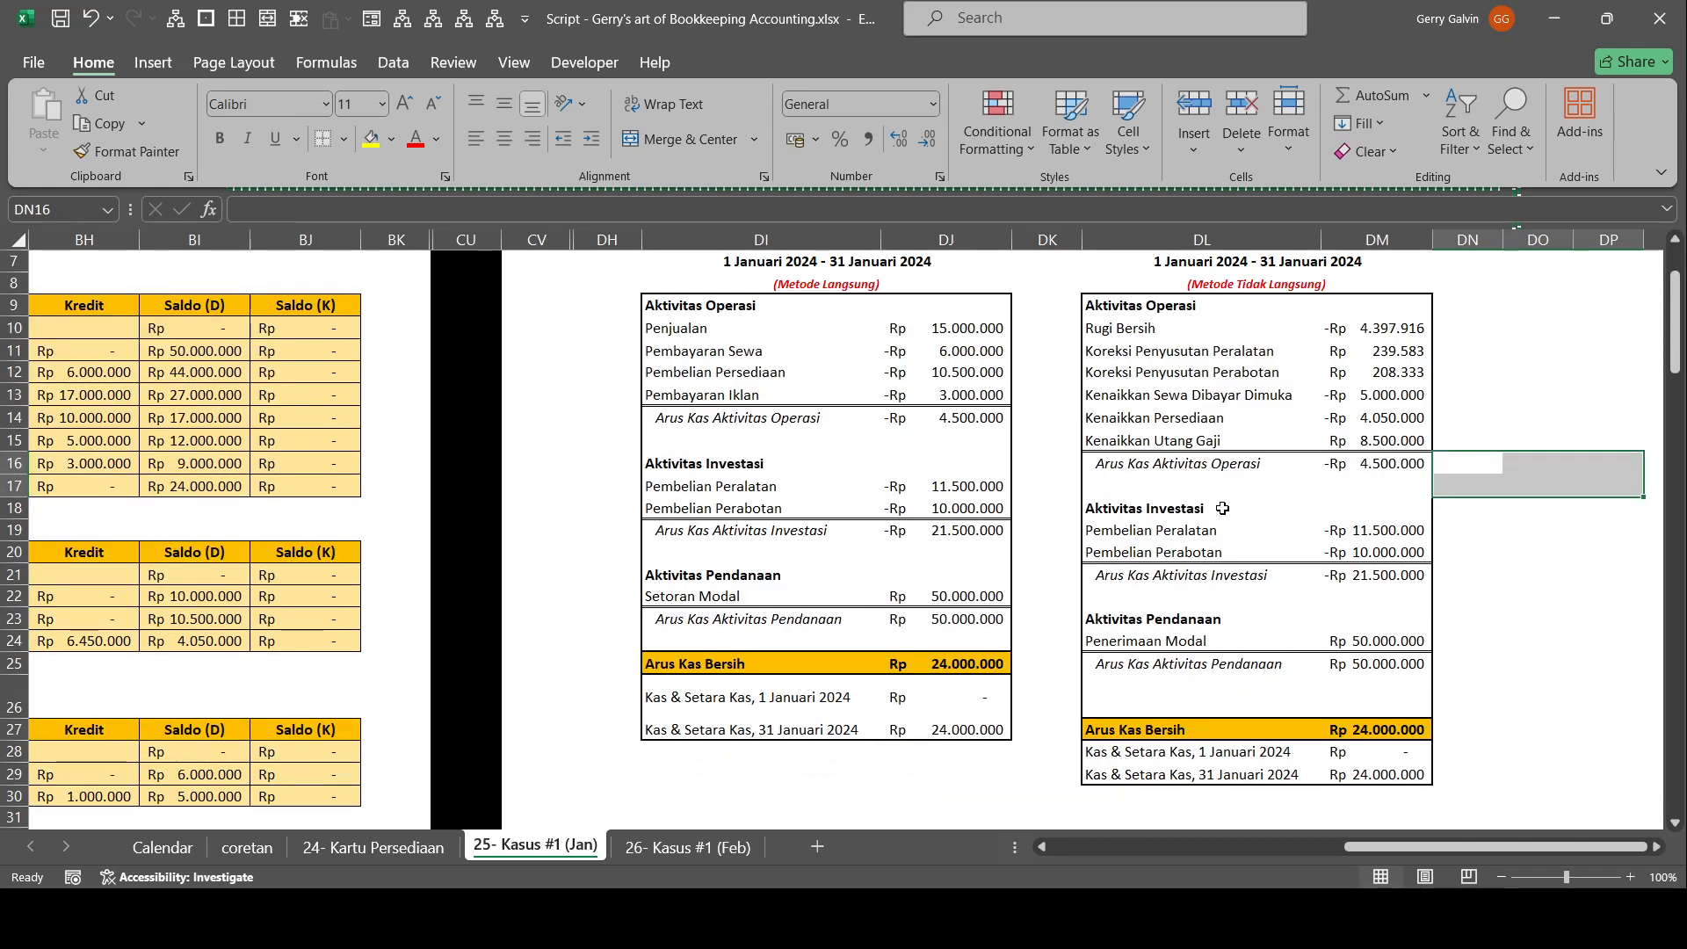
Compare the operating sections of both Laporan Arus Kas versions and inspect the Pembelian Persediaan formula, then switch away from the workbook.
{"action": "scroll", "coordinate": [1204, 493], "scroll_direction": "up", "scroll_amount": 2}
{"action": "left_click_drag", "start_coordinate": [1204, 493], "coordinate": [1666, 583]}
{"action": "left_click_drag", "start_coordinate": [1105, 651], "coordinate": [3, 631]}
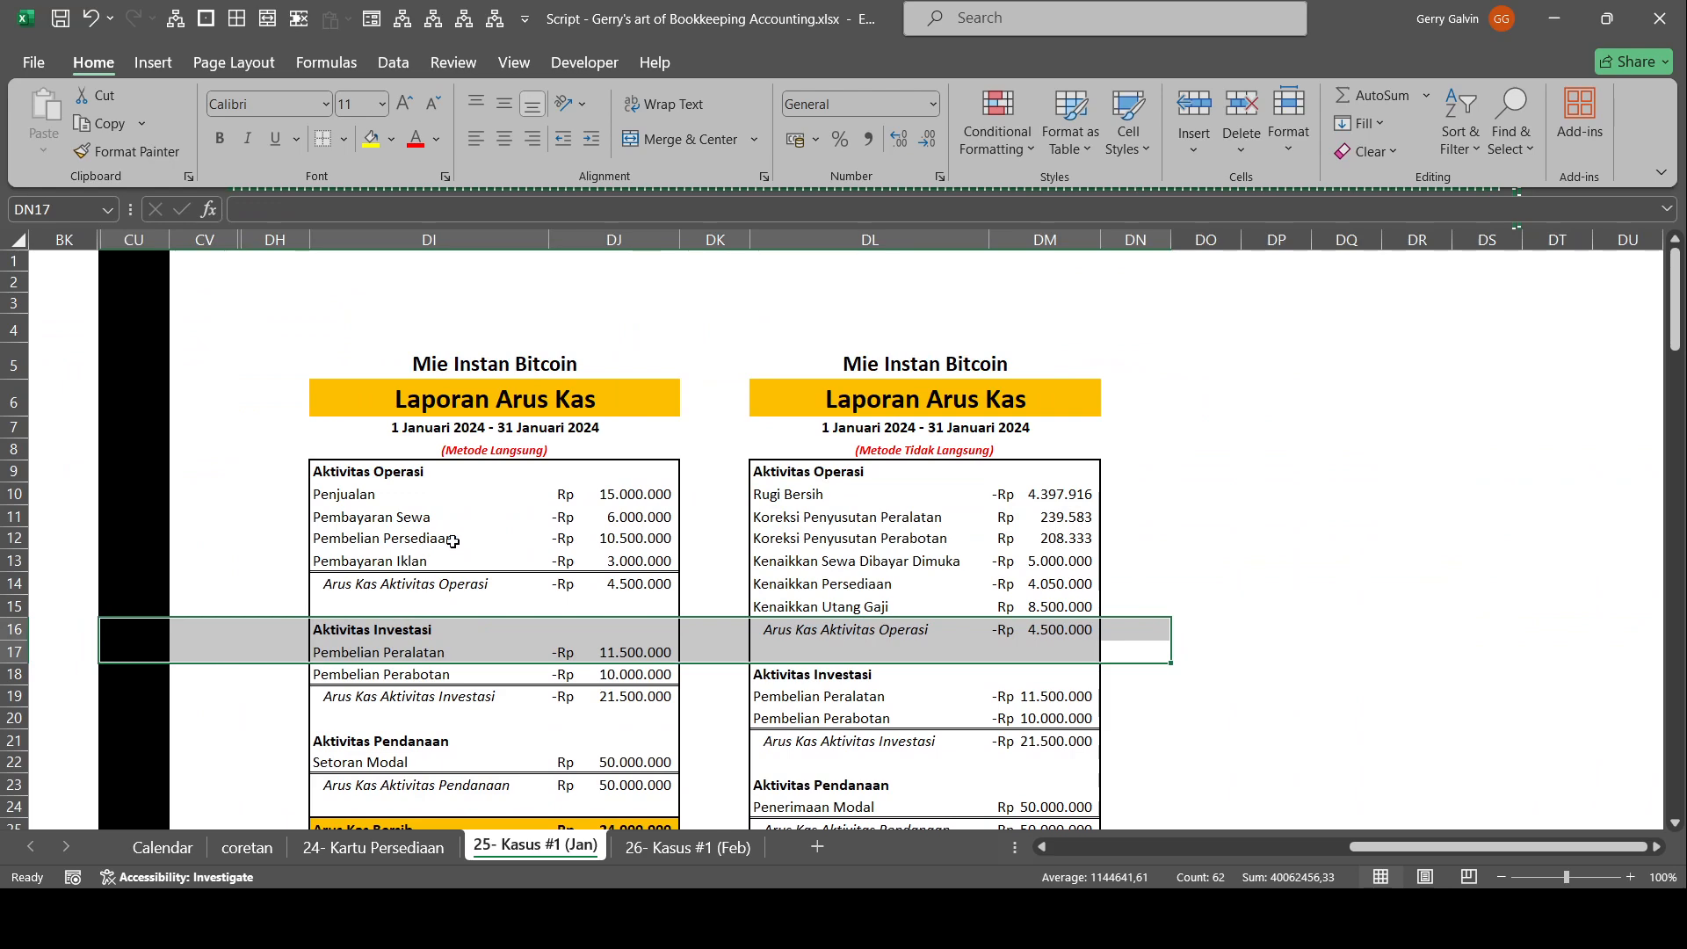
{"action": "left_click", "coordinate": [549, 547]}
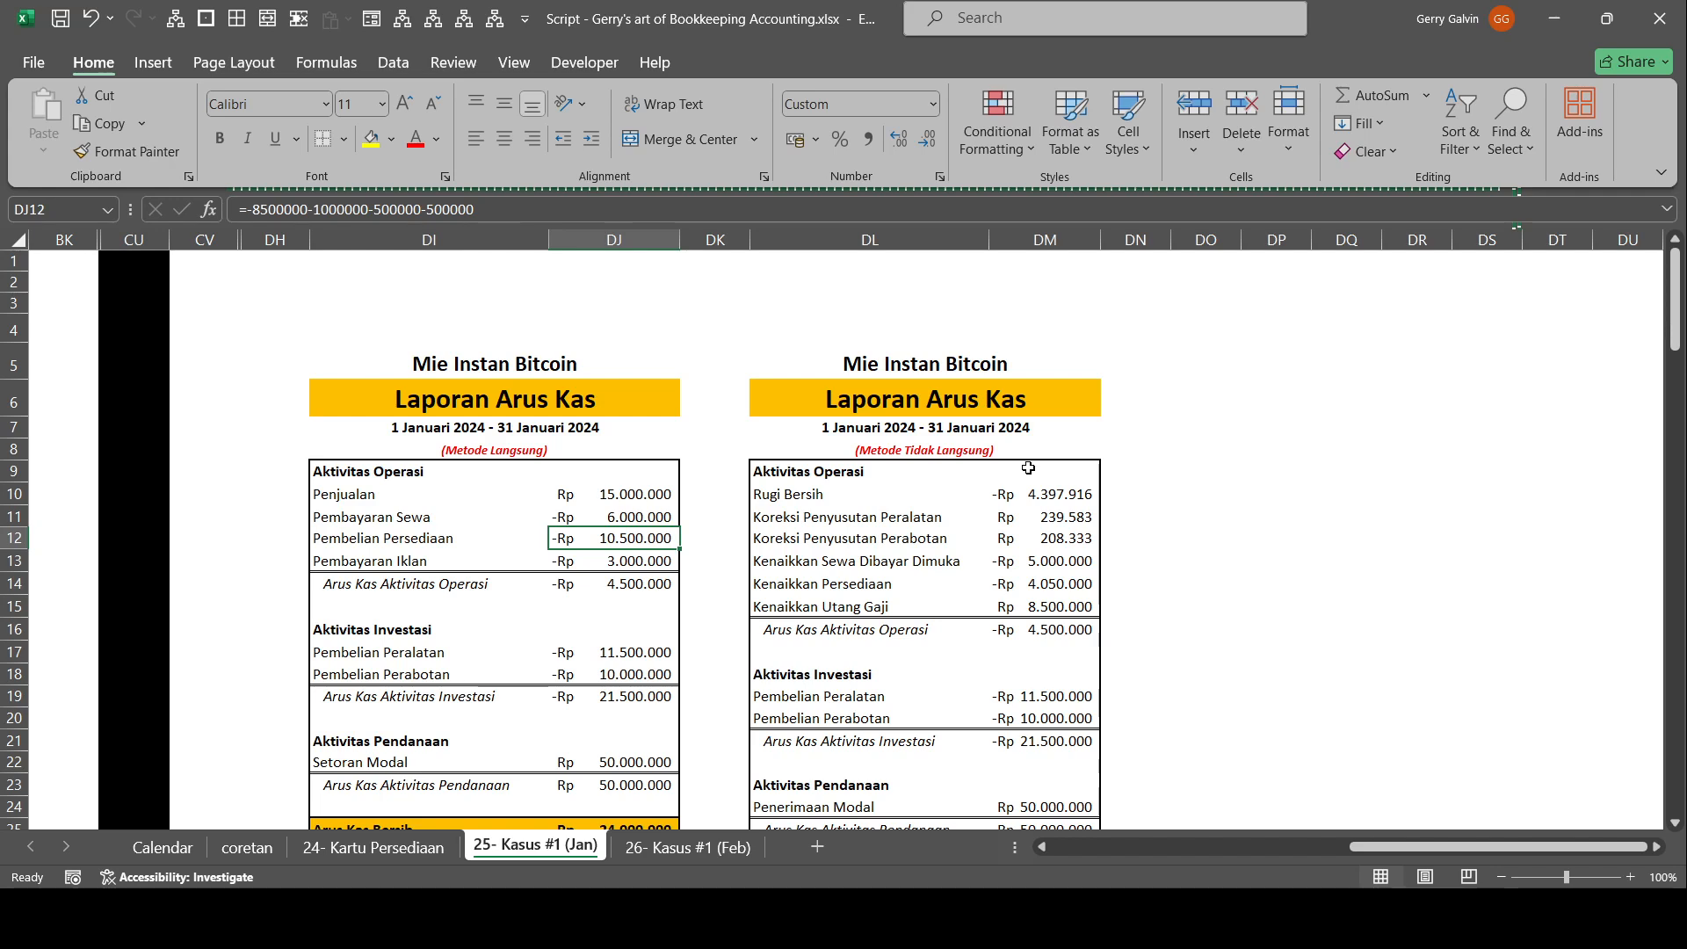
{"action": "key", "text": "alt+Tab"}
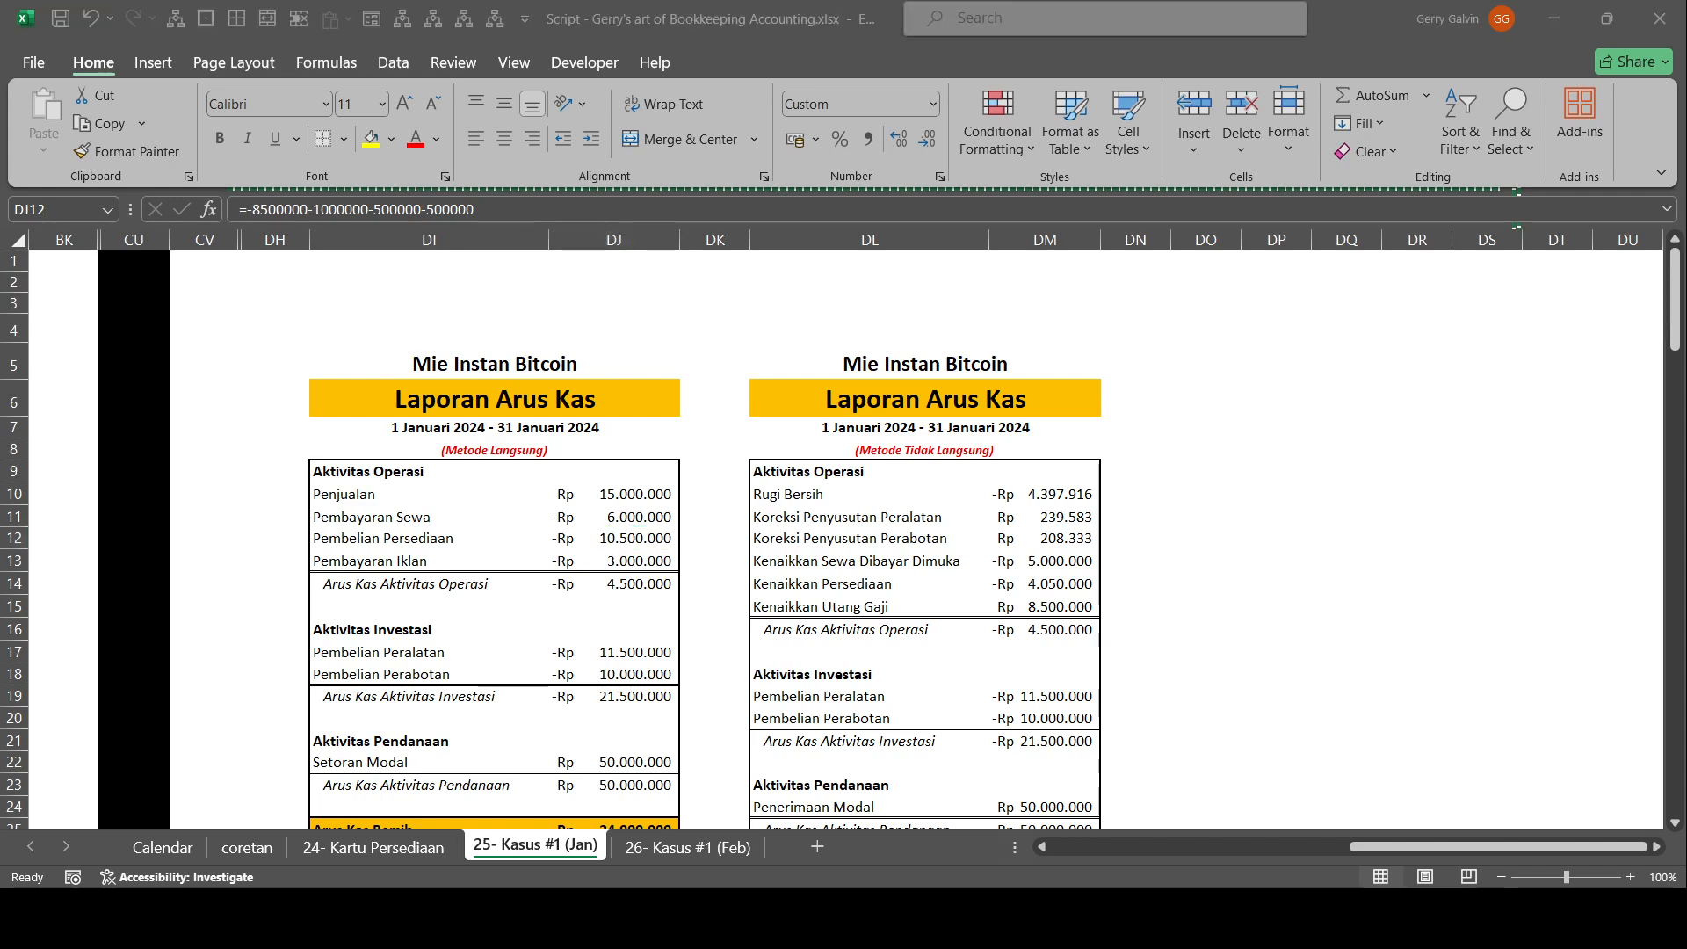